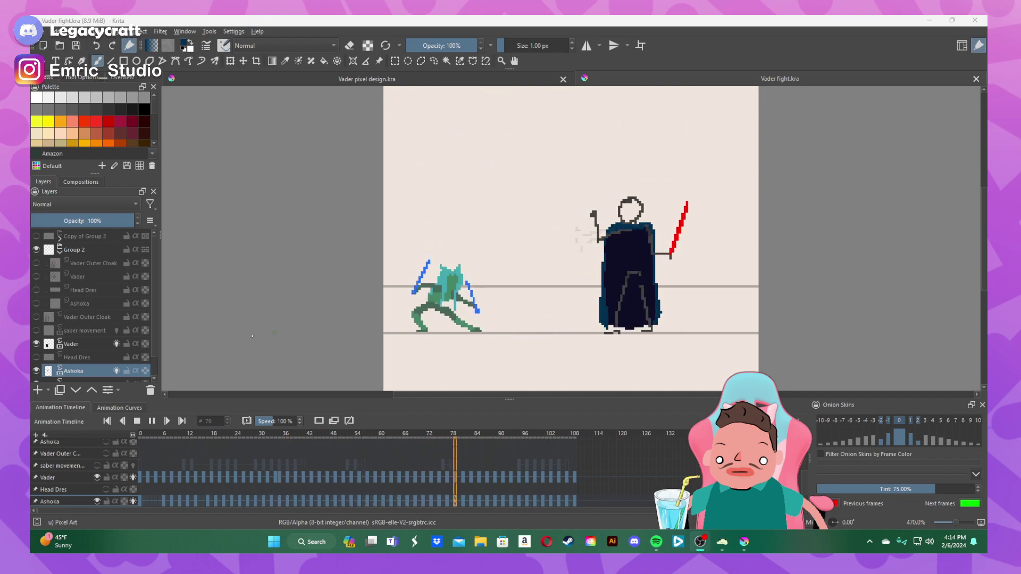
# - Review the Vader and Ashoka keyframes around frame 72 and at the start of the animation
pyautogui.hotkey('alt', 'Tab')
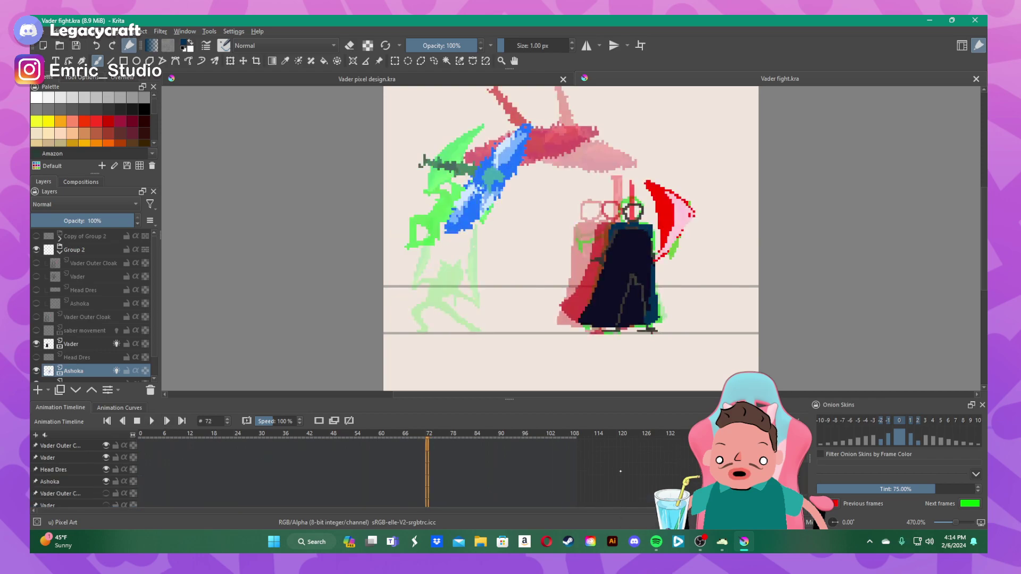
pyautogui.hotkey('alt', 'Tab')
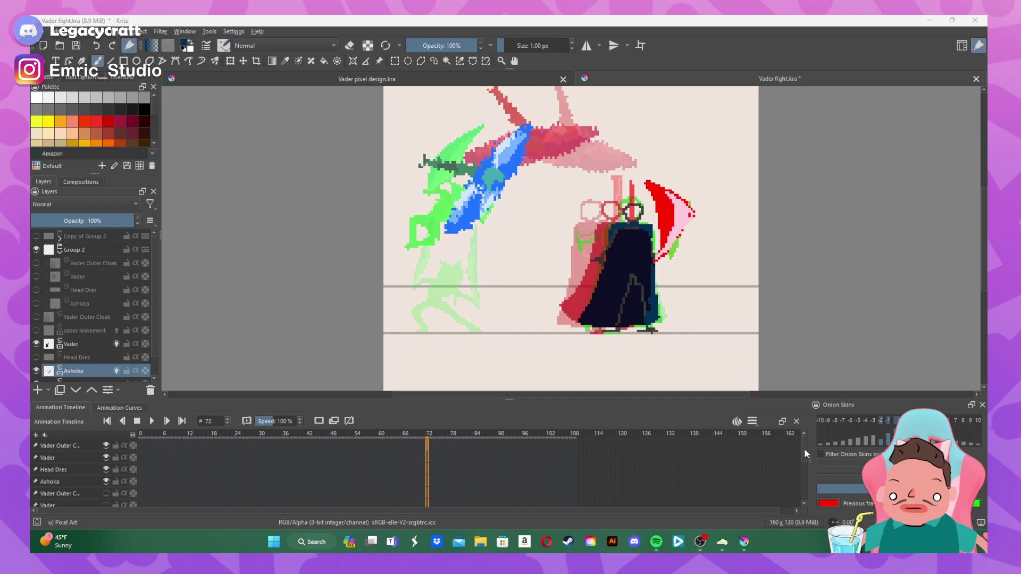
pyautogui.moveTo(804, 448); pyautogui.dragTo(715, 487)
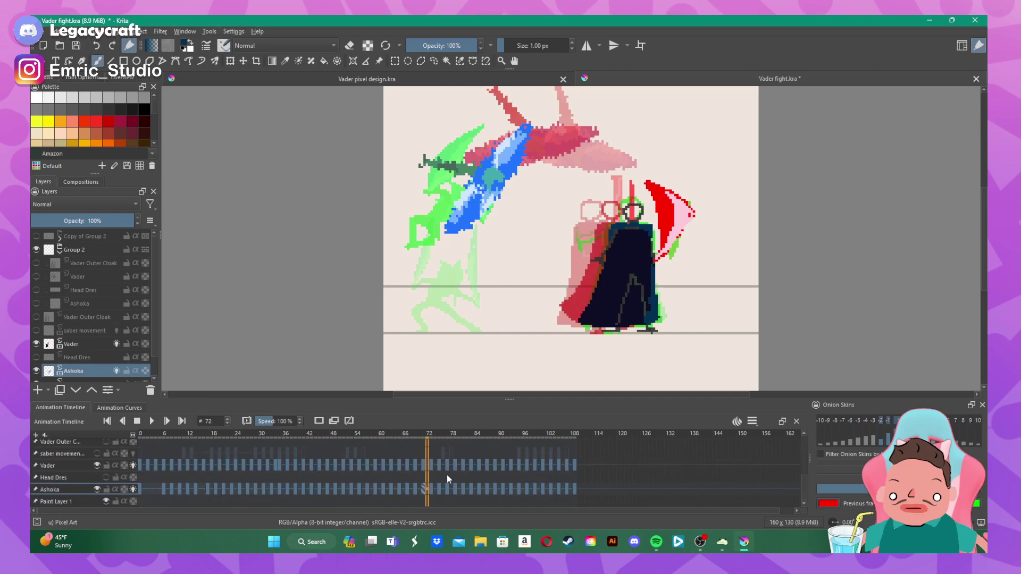
pyautogui.click(418, 465)
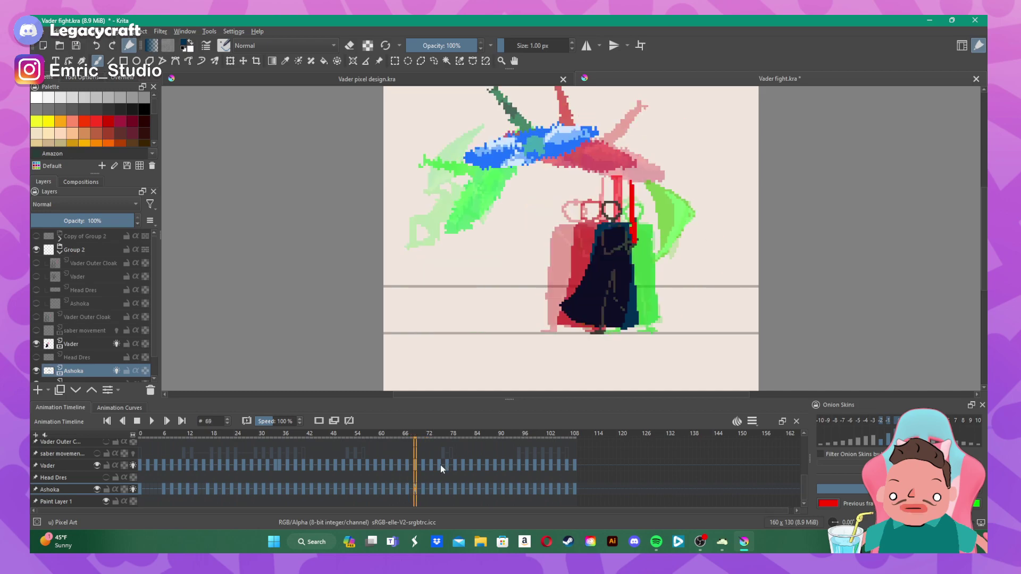
pyautogui.click(440, 465)
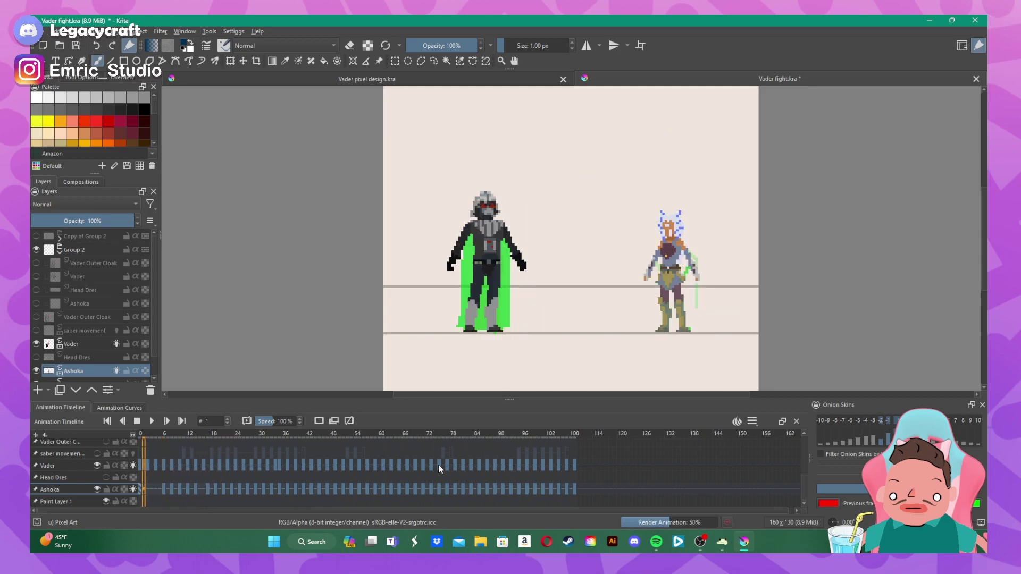
pyautogui.press('.')
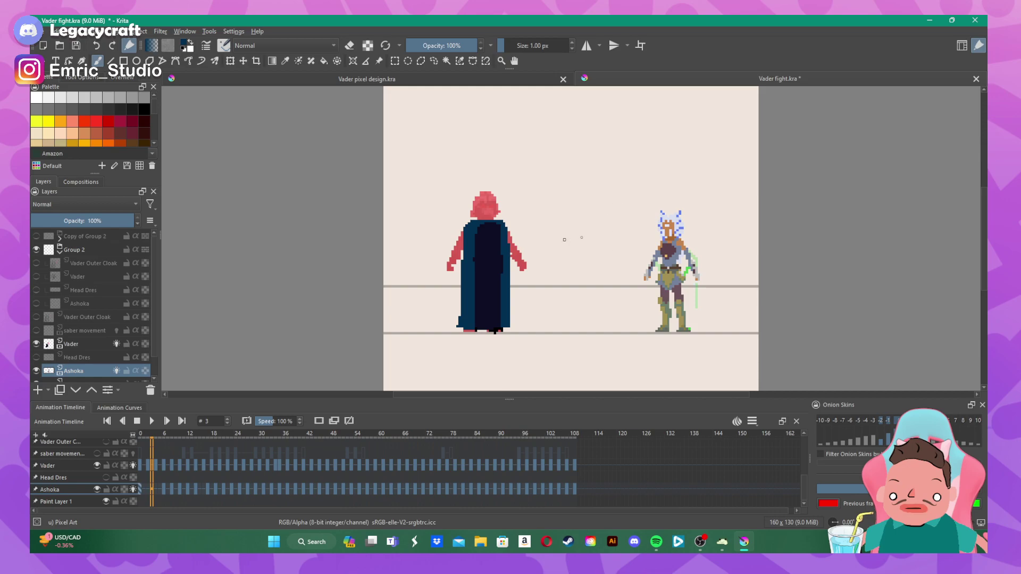
pyautogui.press('Left')
pyautogui.press('Left')
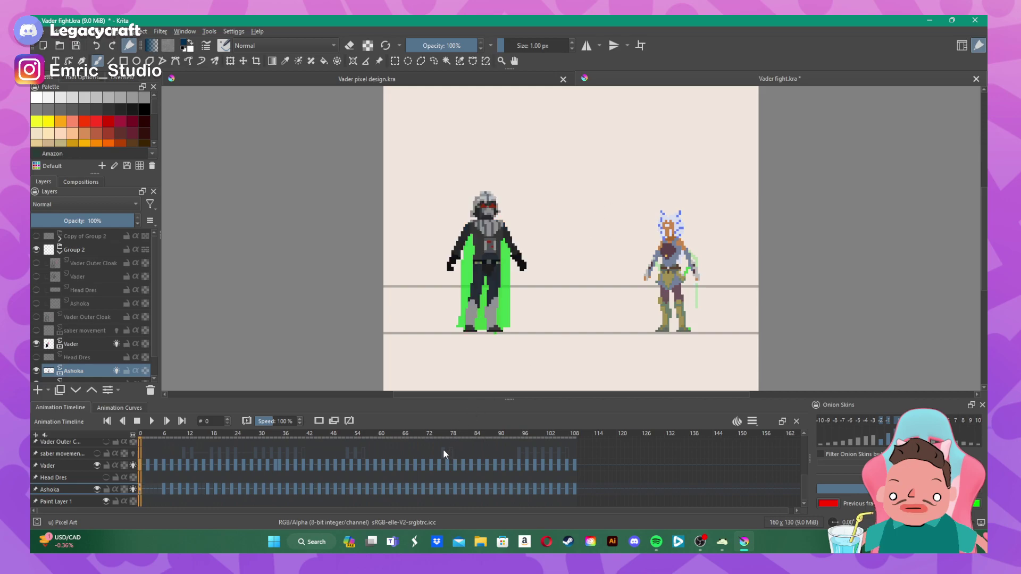
pyautogui.press('Right')
pyautogui.press('Right')
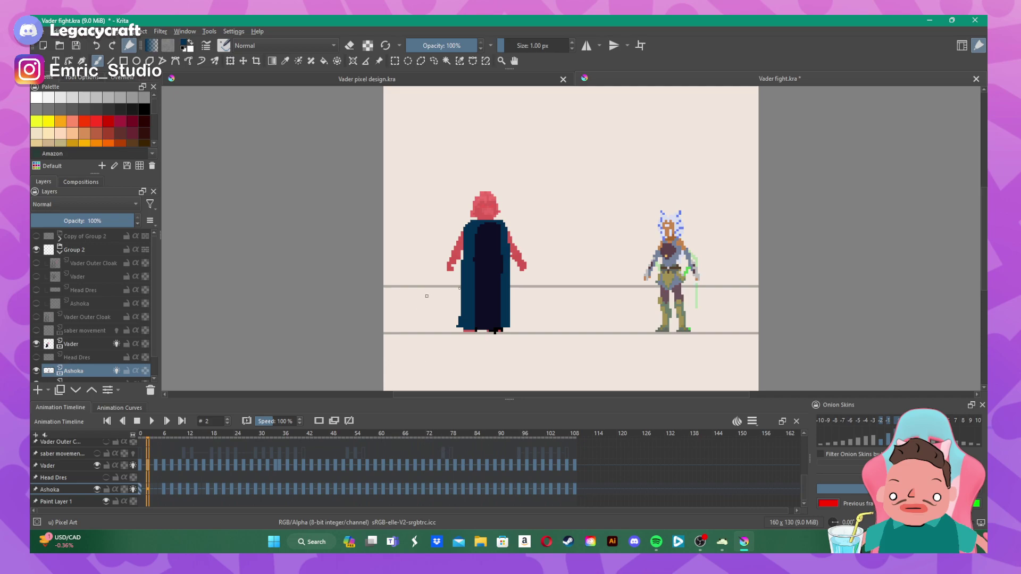
# - Try outlining the side of Vader's helmet in Grey 10% on frame 2 of the Ashoka layer
pyautogui.scroll(2, 488, 208)
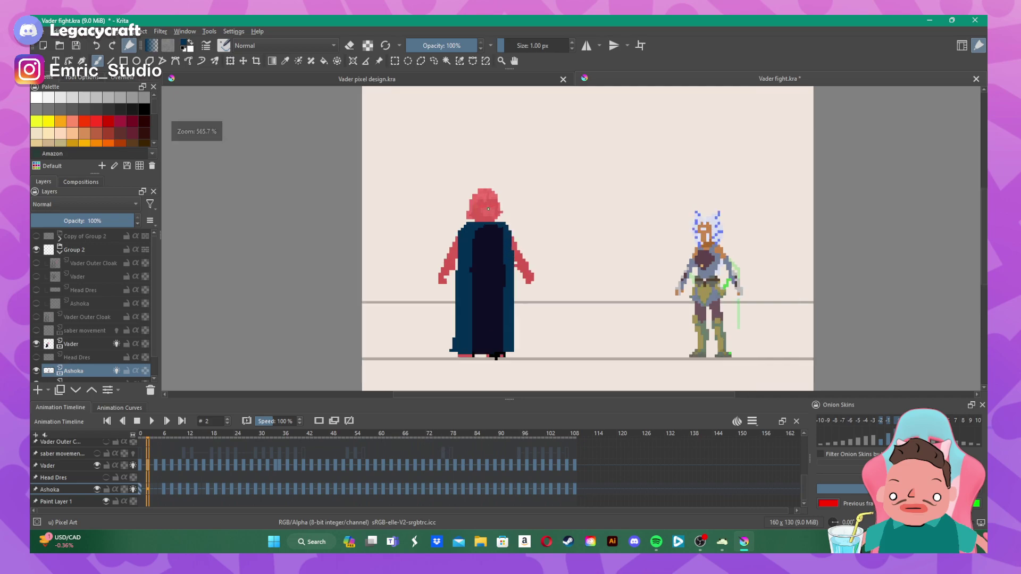
pyautogui.click(127, 106)
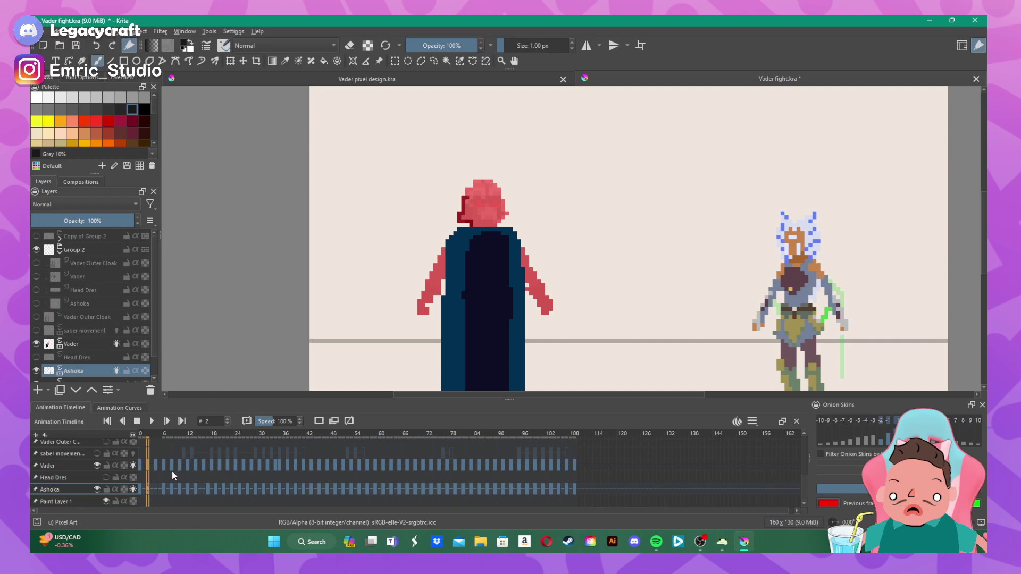
# - Step back and forth through the opening frames to compare Vader's full design with the cloaked poses
pyautogui.press('Left')
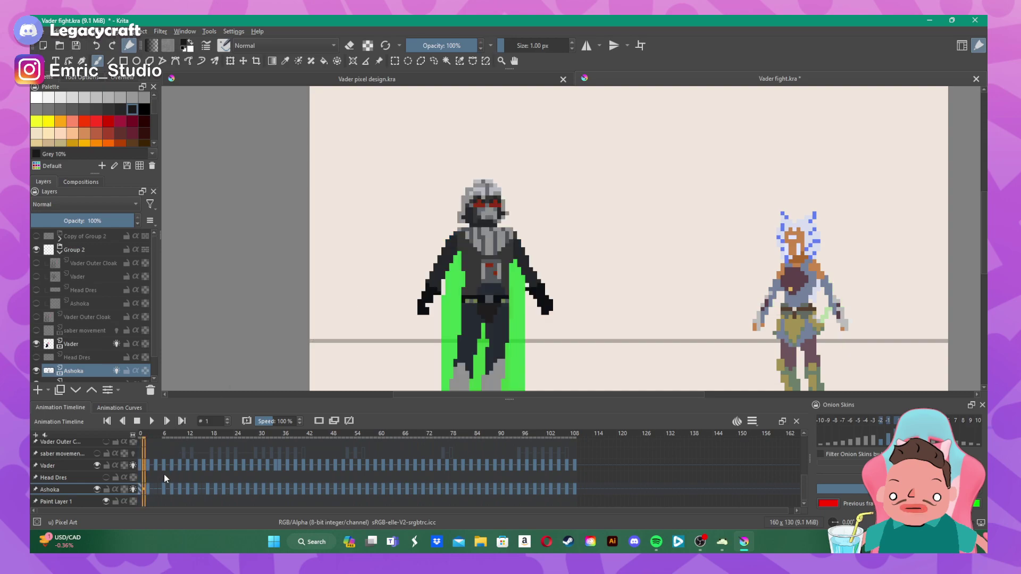
pyautogui.press('Right')
pyautogui.press('Right')
pyautogui.press('Right')
pyautogui.press('Right')
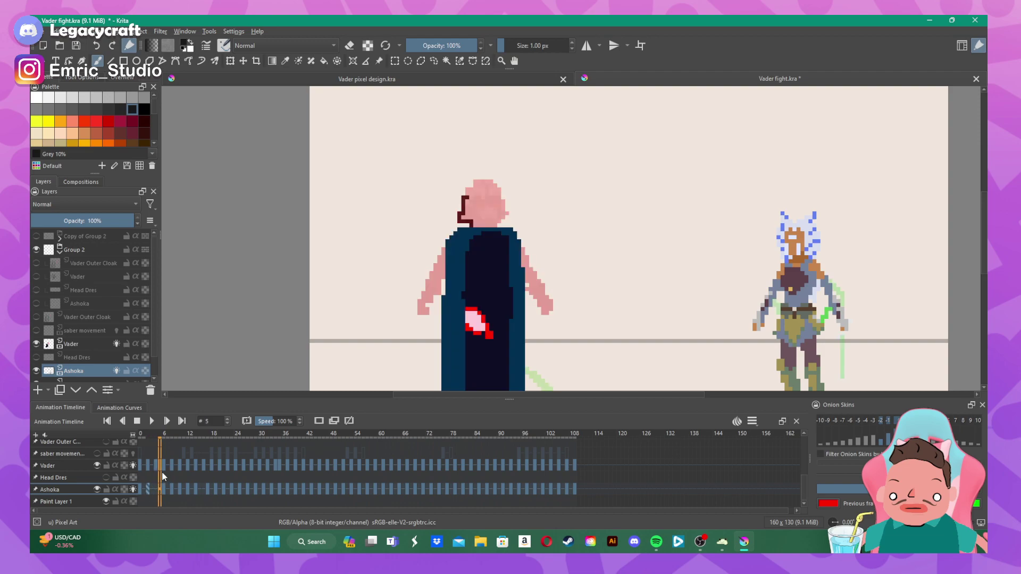
pyautogui.press('Right')
pyautogui.press('Right')
pyautogui.press('Left')
pyautogui.press('Left')
pyautogui.press('Left')
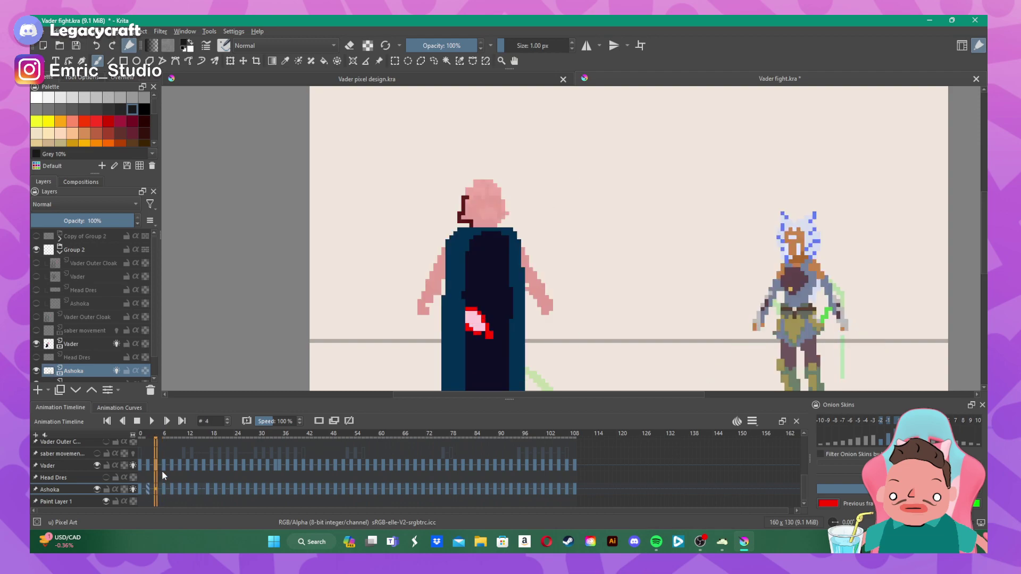
pyautogui.press('Left')
pyautogui.press('Left')
pyautogui.press('Left')
pyautogui.press('Left')
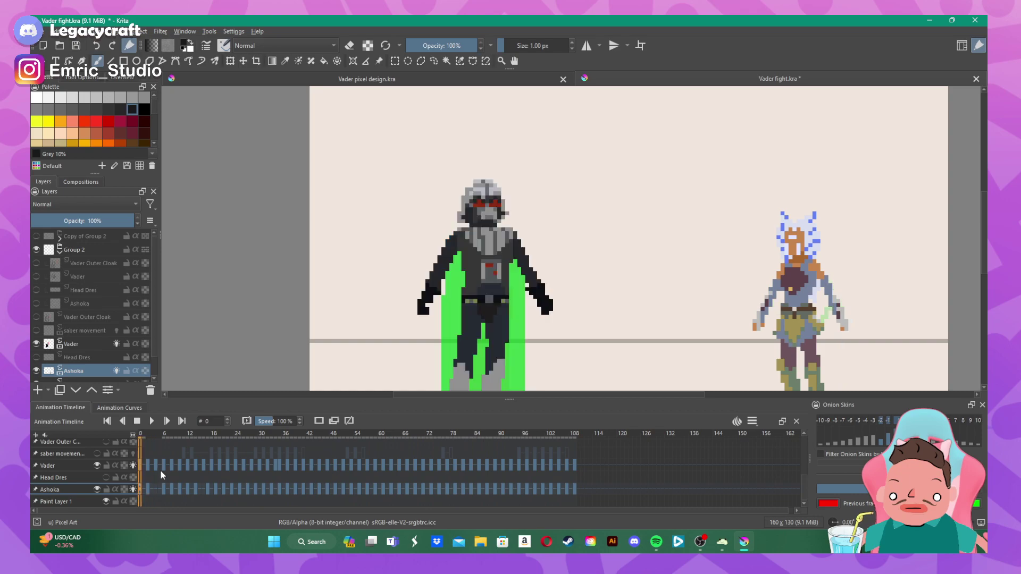
pyautogui.press('Right')
pyautogui.press('Right')
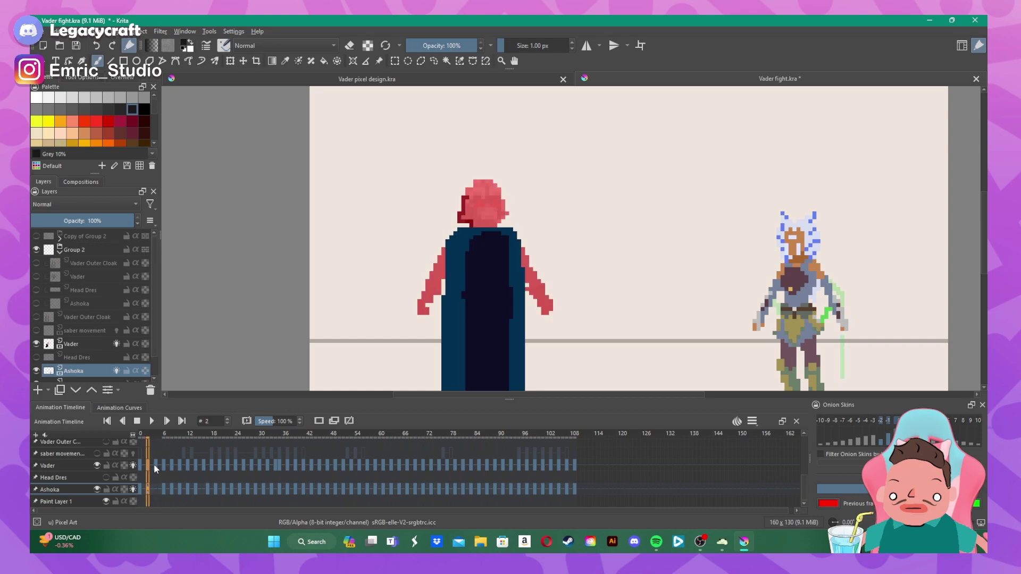
# - Undo the partial helmet outline on frame 2 and try the outline again in Black 0%
pyautogui.hotkey('ctrl', 'z')
pyautogui.click(144, 109)
pyautogui.moveTo(417, 181)
pyautogui.mouseDown()
pyautogui.moveTo(426, 208)
pyautogui.moveTo(485, 210)
pyautogui.mouseUp()
pyautogui.hotkey('ctrl', 'z')
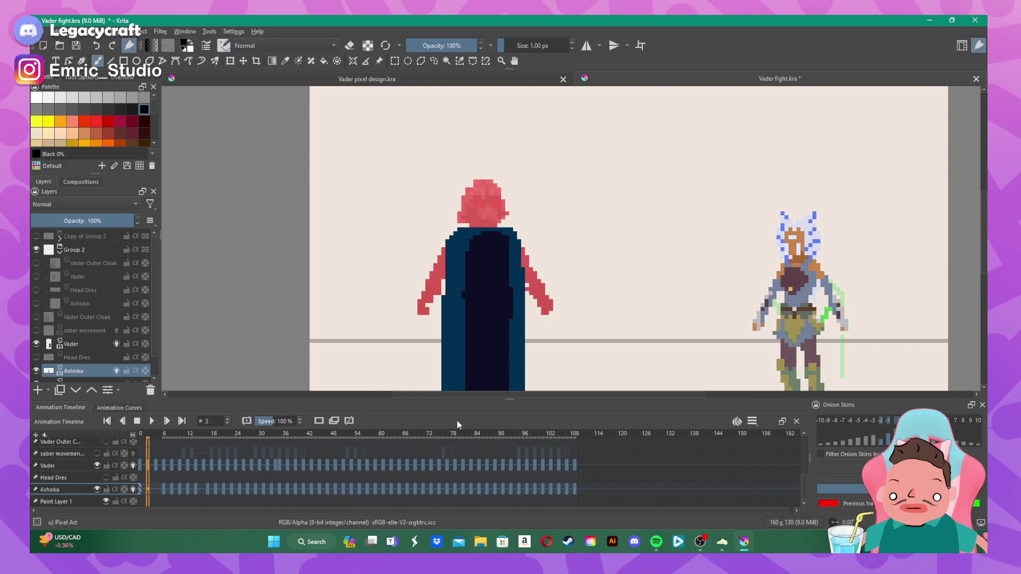
# - Turn off the onion skin two frames back and lower the opacity of the one directly before the current frame
pyautogui.click(934, 451)
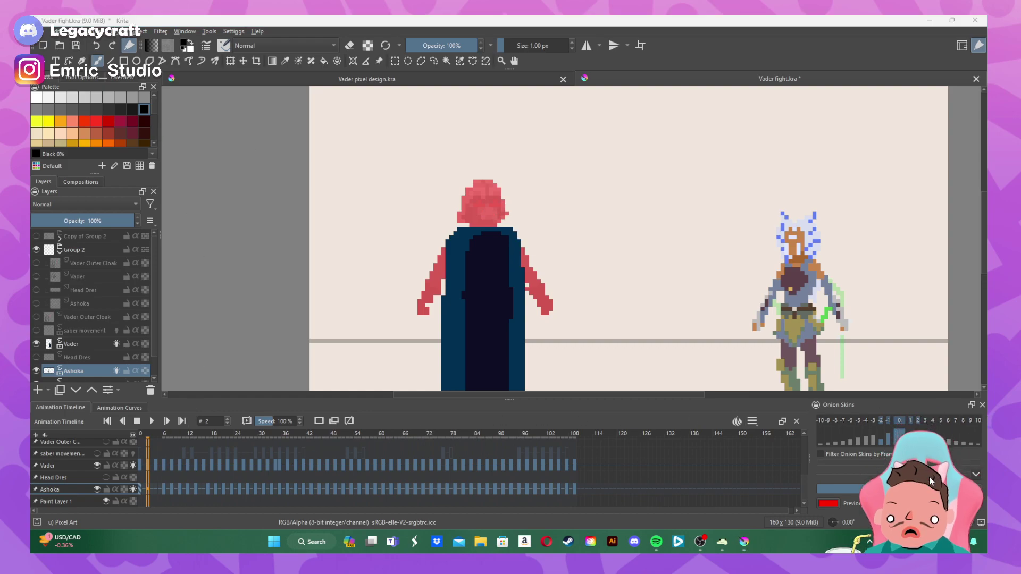
pyautogui.click(881, 423)
pyautogui.click(888, 438)
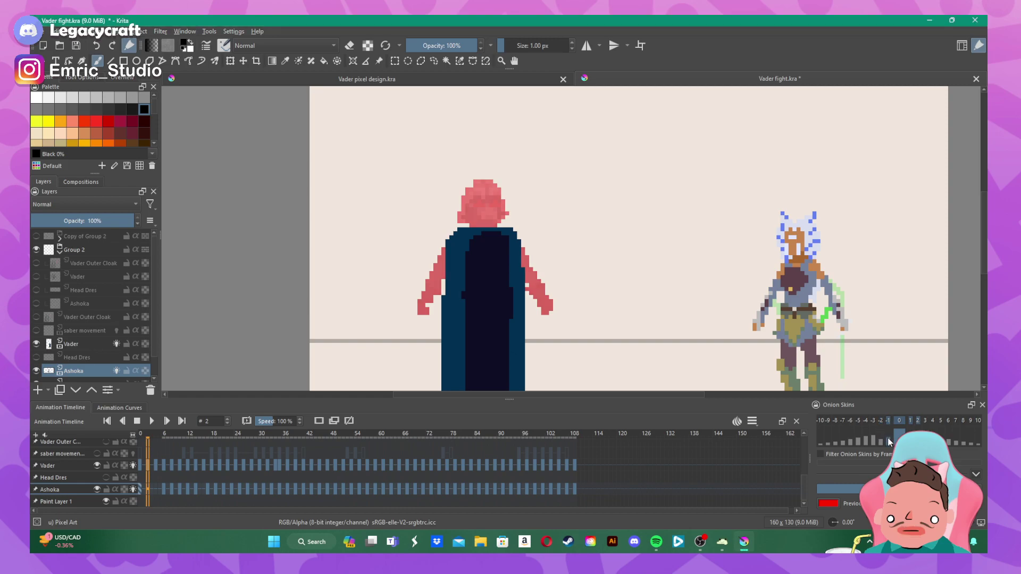
pyautogui.click(904, 462)
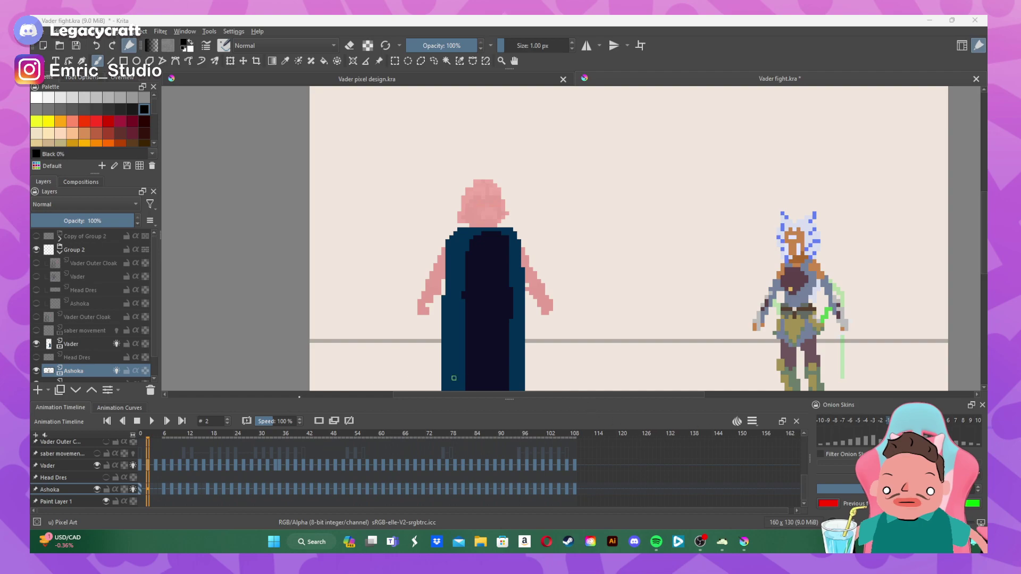
# - Trace Vader's helmet outline in Grey 10% on frames 2 and 4 of the Vader layer
pyautogui.click(131, 112)
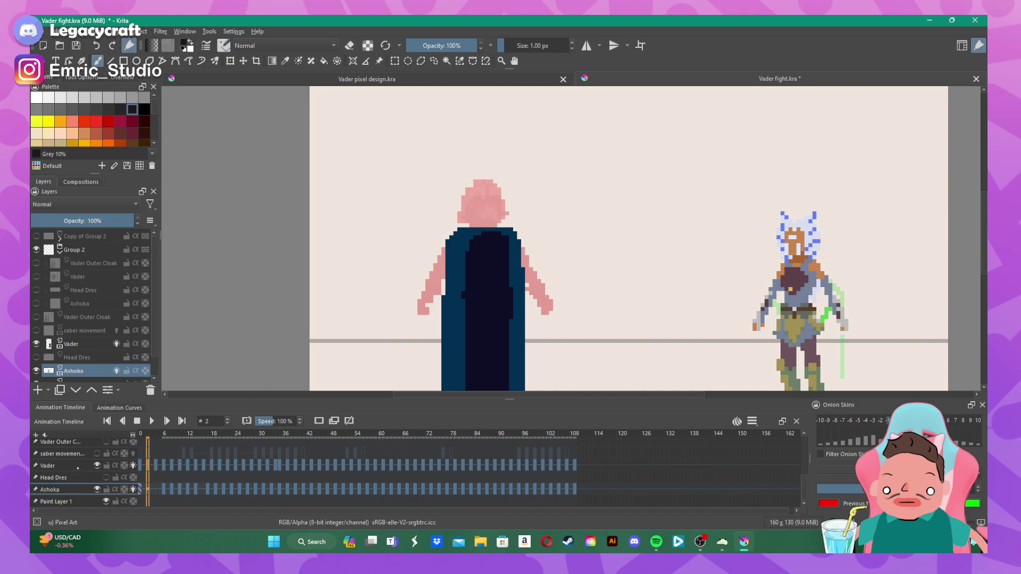
pyautogui.click(78, 465)
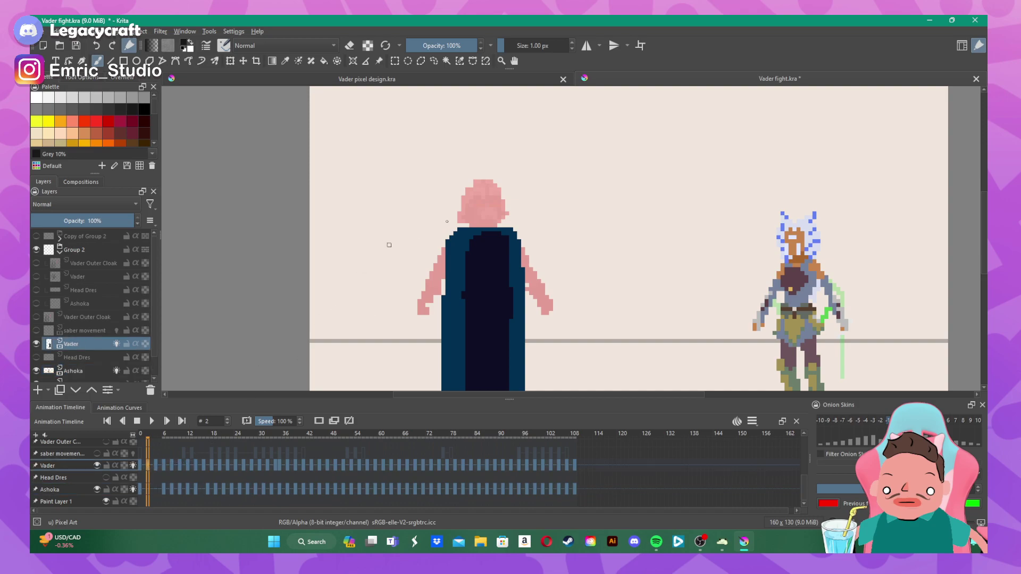
pyautogui.moveTo(470, 225)
pyautogui.mouseDown()
pyautogui.moveTo(458, 218)
pyautogui.moveTo(479, 181)
pyautogui.moveTo(497, 189)
pyautogui.moveTo(502, 216)
pyautogui.mouseUp()
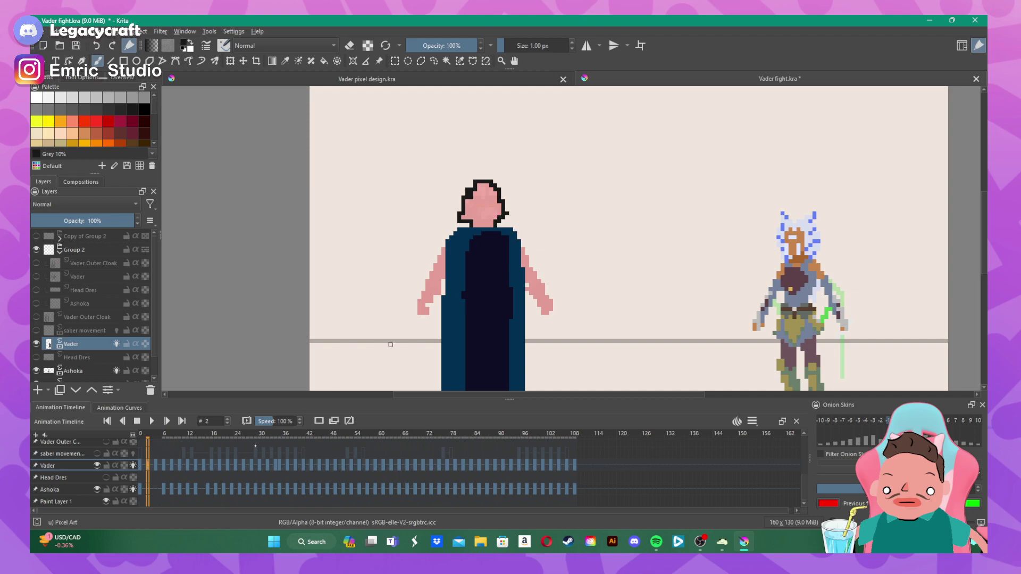
pyautogui.click(156, 466)
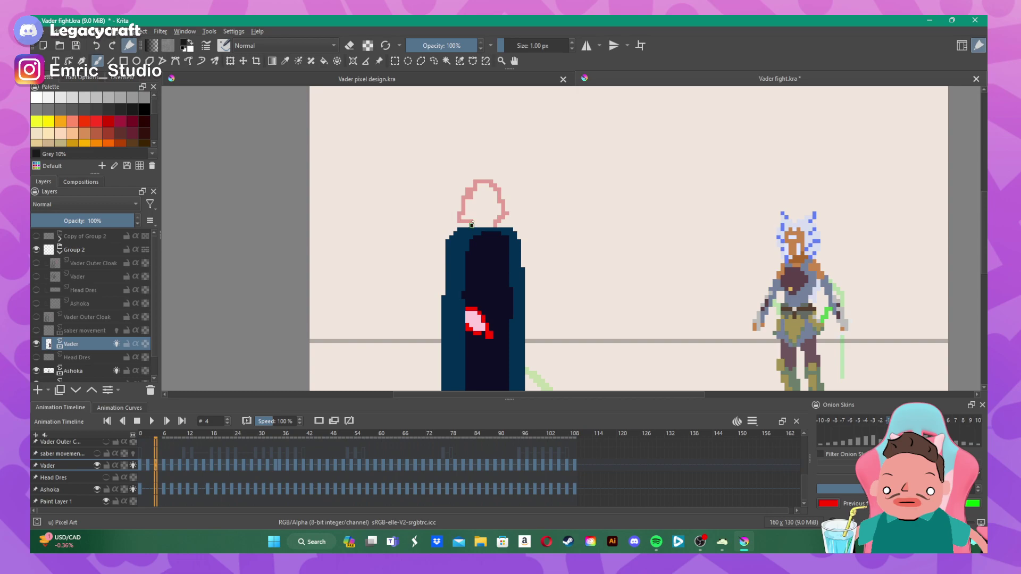
pyautogui.moveTo(472, 224)
pyautogui.mouseDown()
pyautogui.moveTo(460, 218)
pyautogui.moveTo(468, 190)
pyautogui.moveTo(484, 181)
pyautogui.moveTo(496, 189)
pyautogui.mouseUp()
pyautogui.moveTo(498, 190)
pyautogui.mouseDown()
pyautogui.moveTo(506, 213)
pyautogui.moveTo(496, 224)
pyautogui.mouseUp()
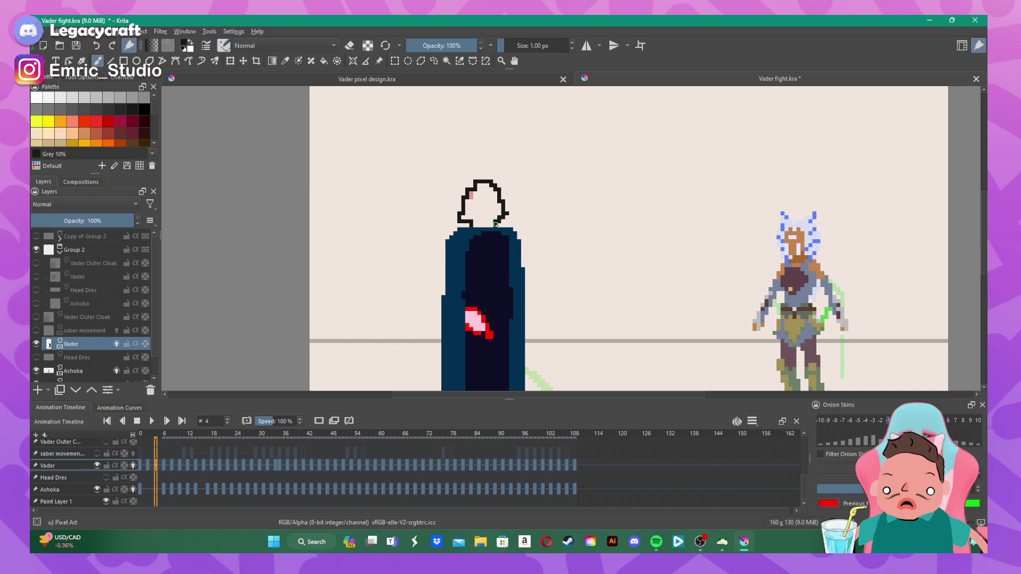
# - Trace Vader's helmet outline over the onion skin on frame 6, redrawing the stroke along its far side
pyautogui.click(164, 465)
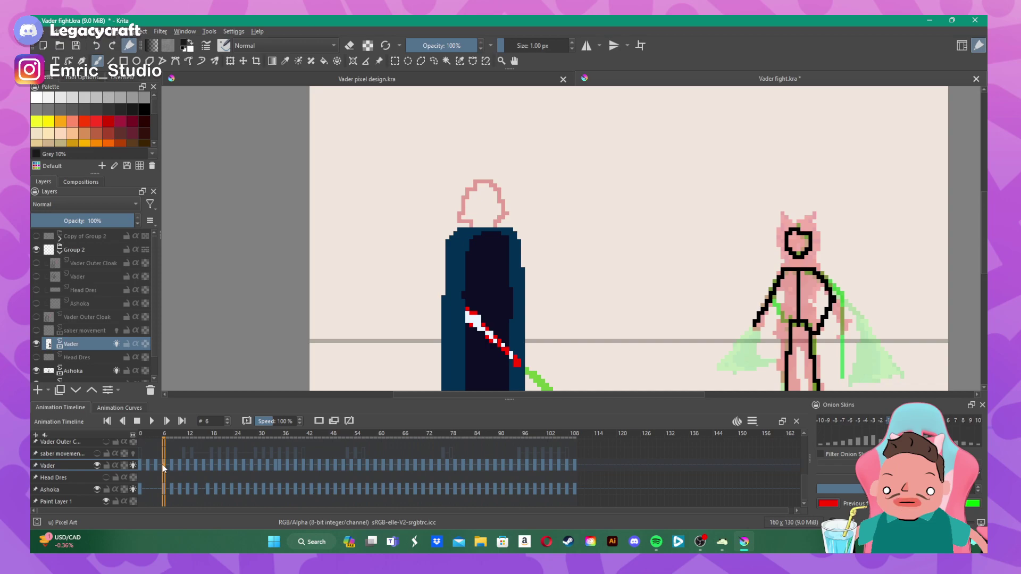
pyautogui.click(470, 223)
pyautogui.moveTo(460, 221)
pyautogui.mouseDown()
pyautogui.moveTo(490, 181)
pyautogui.moveTo(480, 182)
pyautogui.moveTo(506, 213)
pyautogui.mouseUp()
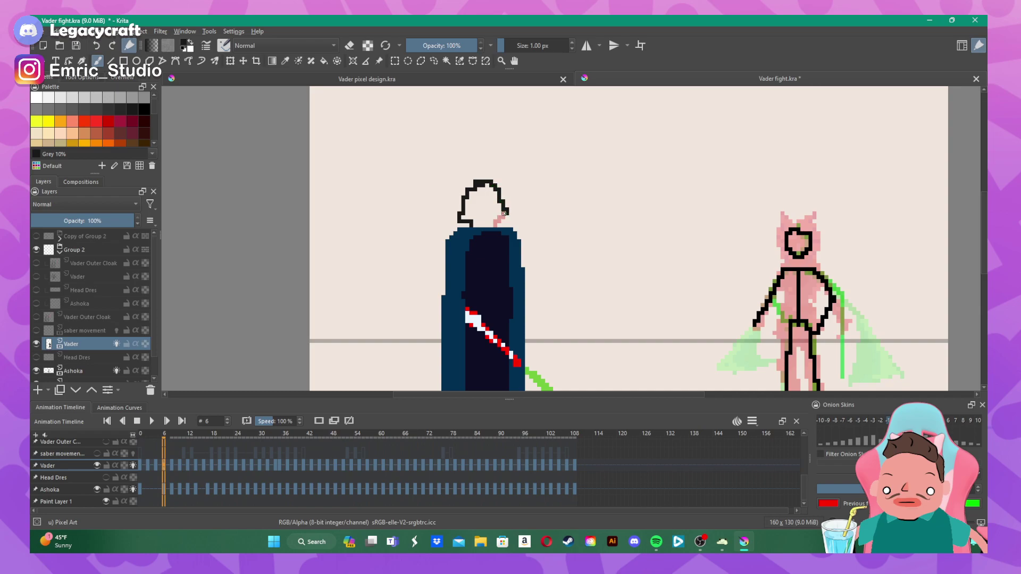
pyautogui.hotkey('ctrl', 'z')
pyautogui.click(497, 189)
pyautogui.moveTo(498, 196); pyautogui.dragTo(502, 212)
# - Trace Vader's helmet outline over the onion skin on frames 8 and 10 of the Vader layer
pyautogui.click(173, 466)
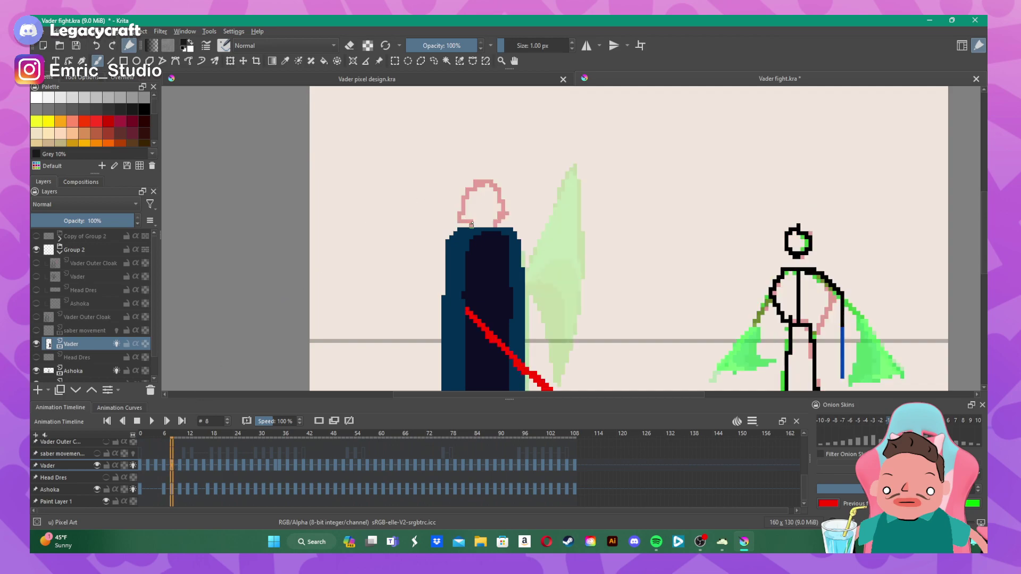
pyautogui.moveTo(471, 225)
pyautogui.mouseDown()
pyautogui.moveTo(461, 208)
pyautogui.moveTo(483, 181)
pyautogui.moveTo(507, 213)
pyautogui.moveTo(495, 224)
pyautogui.mouseUp()
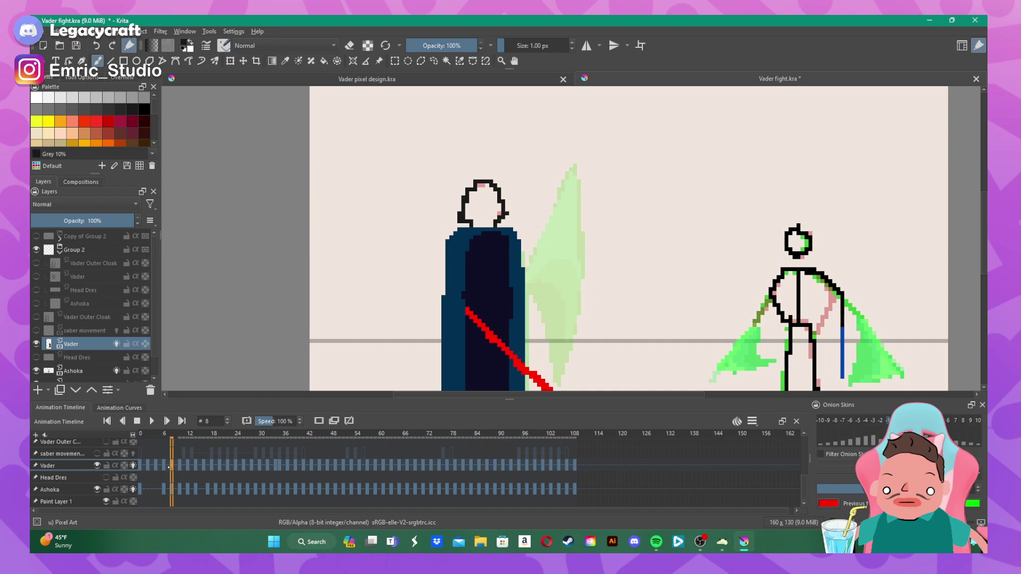
pyautogui.press('.')
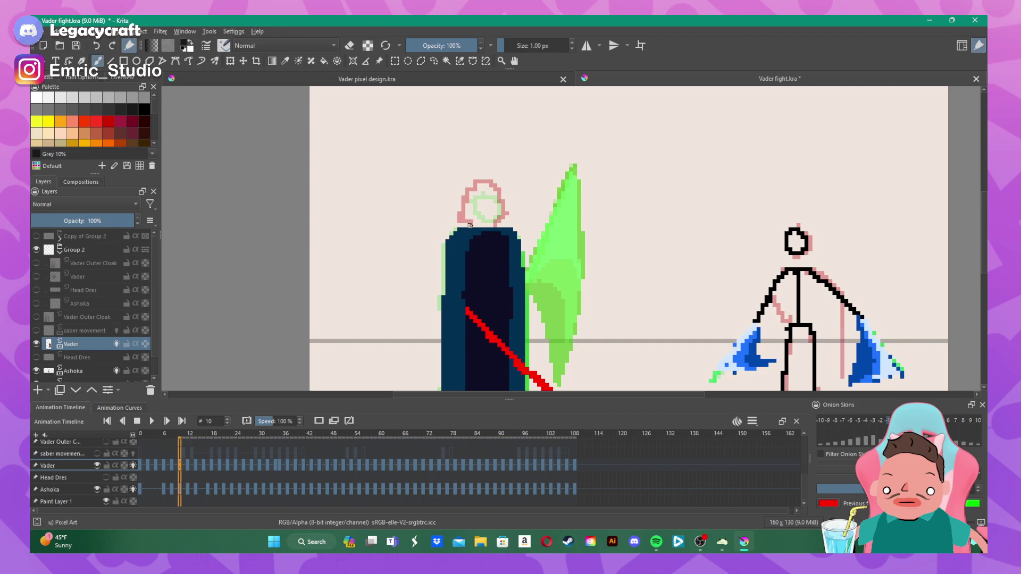
pyautogui.moveTo(471, 225)
pyautogui.mouseDown()
pyautogui.moveTo(457, 222)
pyautogui.moveTo(468, 190)
pyautogui.mouseUp()
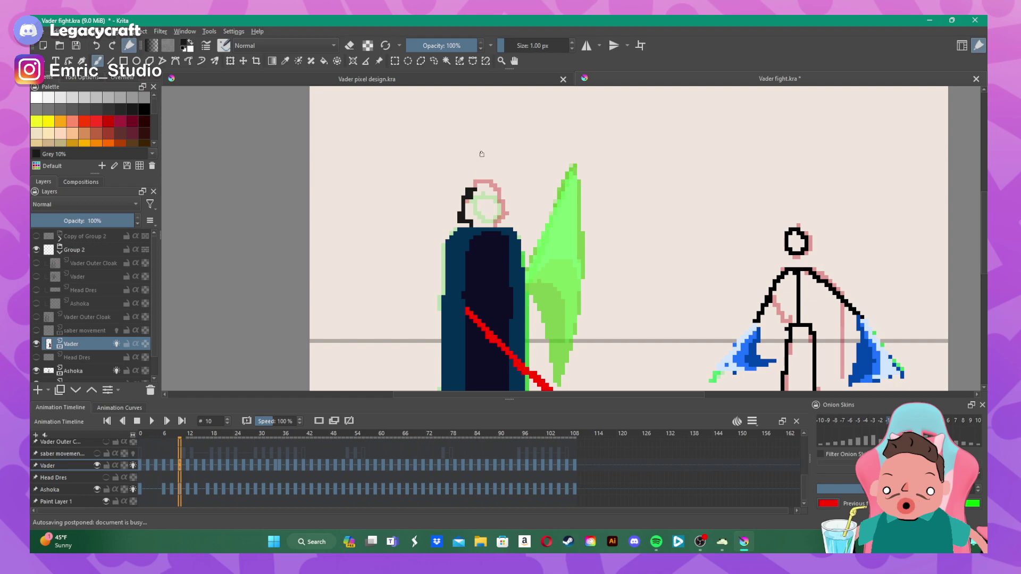
pyautogui.moveTo(473, 185); pyautogui.dragTo(496, 184)
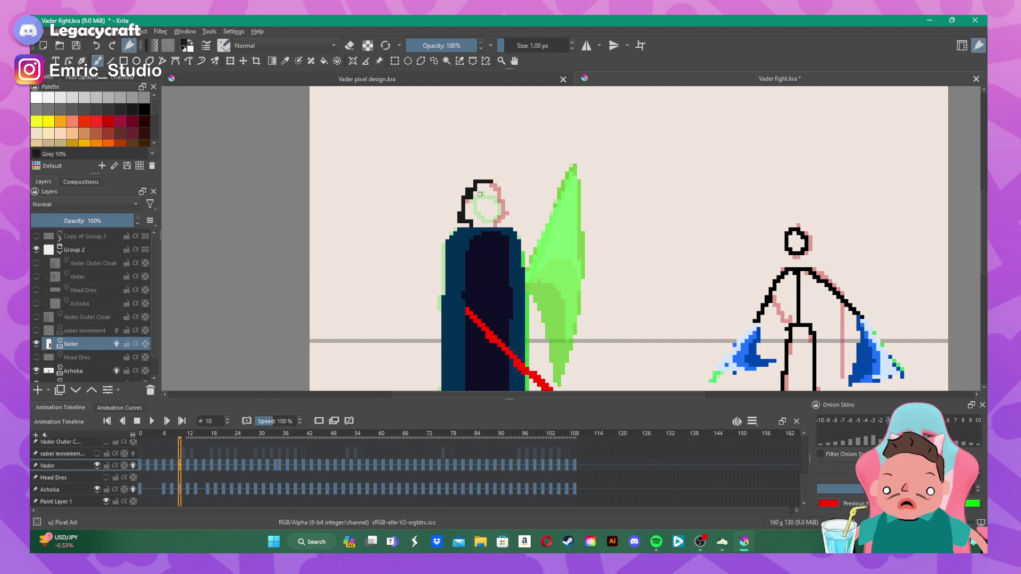
pyautogui.moveTo(493, 185); pyautogui.dragTo(502, 218)
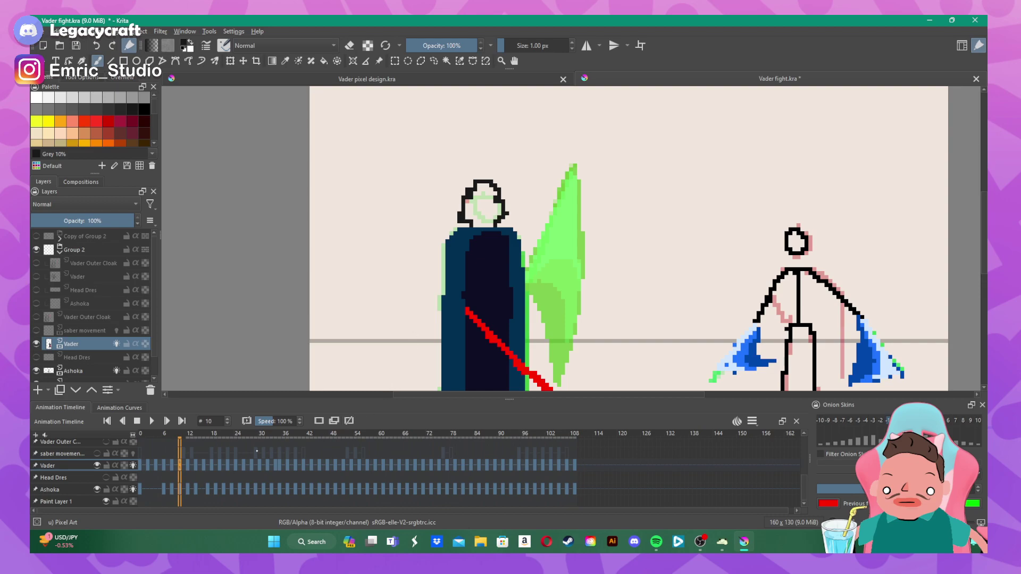
# - Compare Vader's head placement on frames 12 and 14 with the traced helmet on frame 10
pyautogui.click(187, 466)
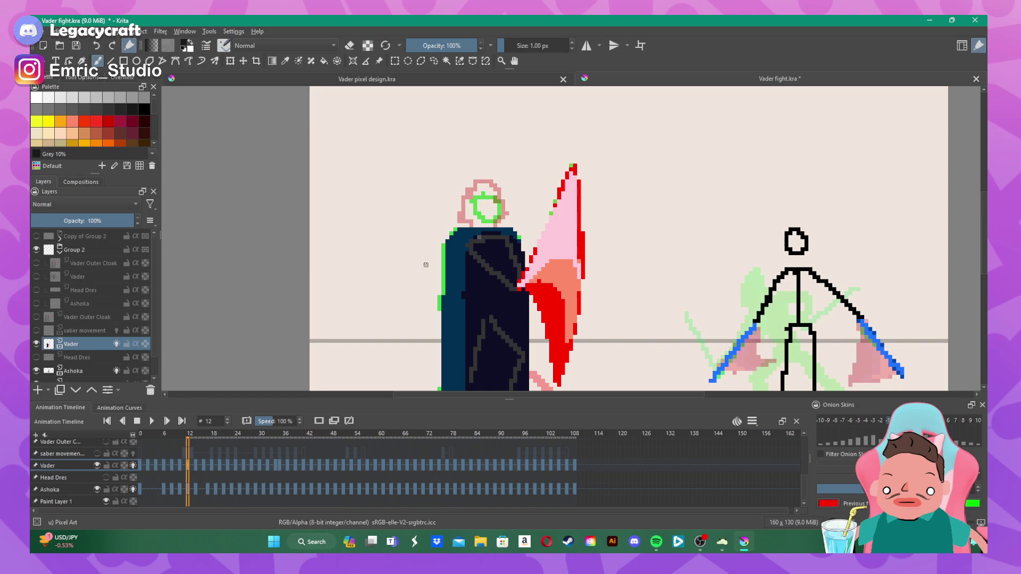
pyautogui.click(195, 466)
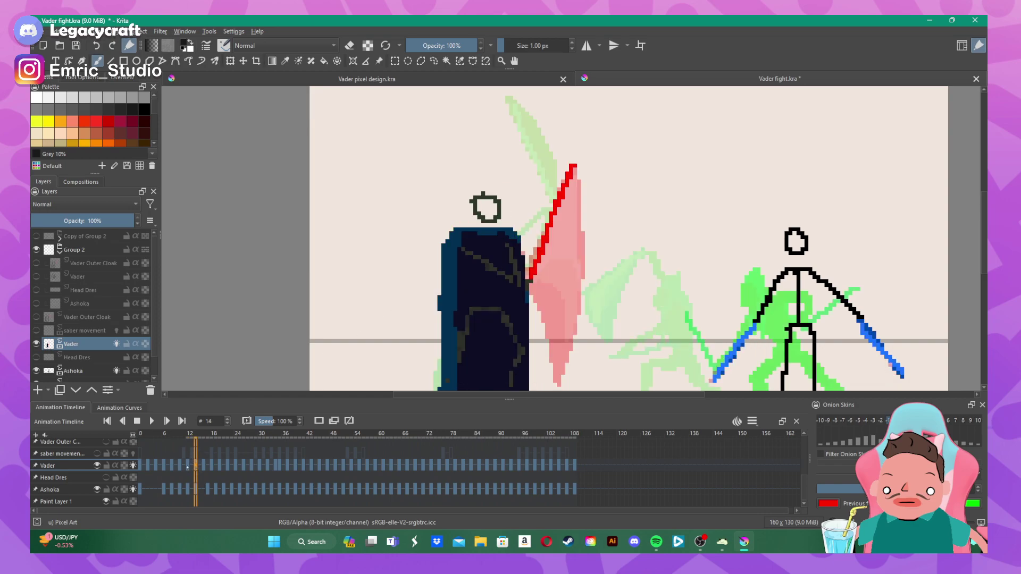
pyautogui.click(188, 466)
pyautogui.click(179, 466)
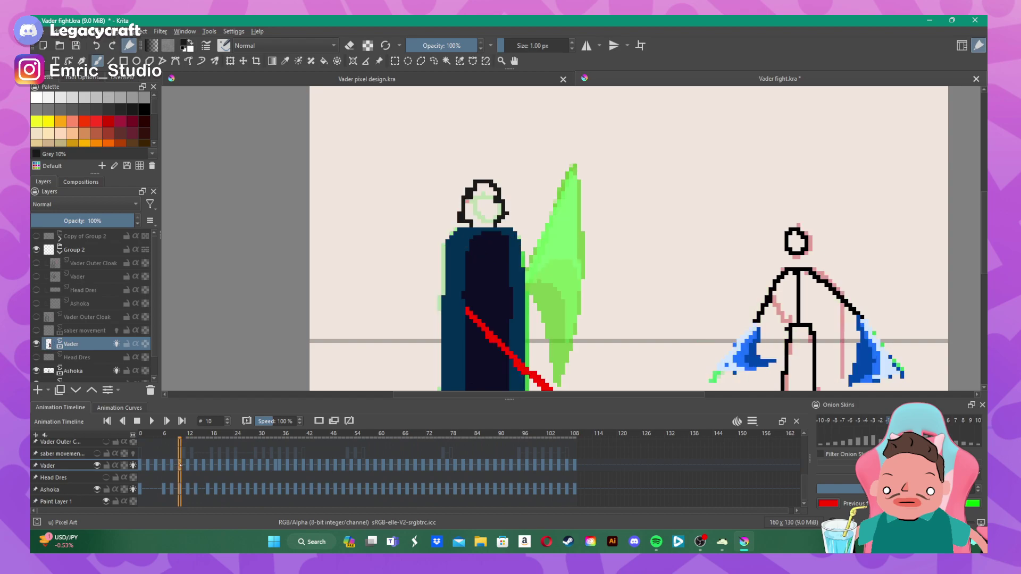
# - Trace Vader's helmet outline over the onion skin on frame 12 of the Vader layer
pyautogui.click(187, 466)
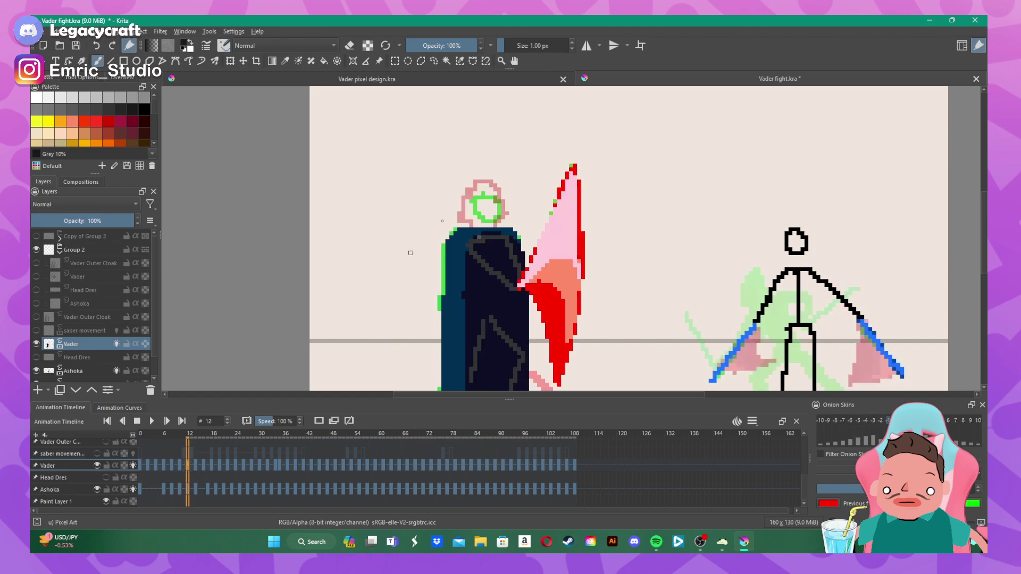
pyautogui.moveTo(473, 231)
pyautogui.mouseDown()
pyautogui.moveTo(459, 217)
pyautogui.moveTo(477, 182)
pyautogui.moveTo(495, 186)
pyautogui.moveTo(505, 214)
pyautogui.mouseUp()
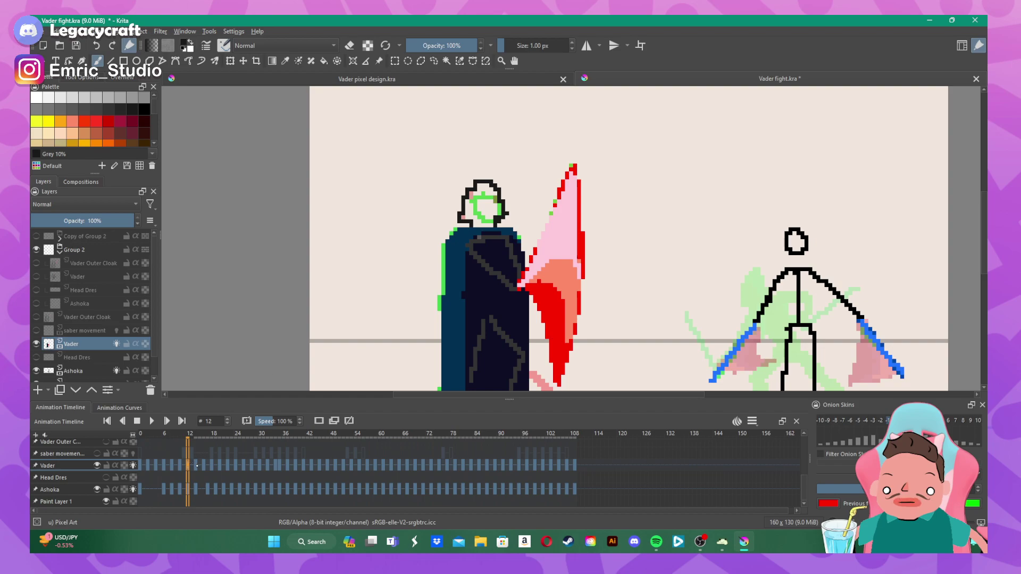
# - Erase the old circular head sketch on frame 14 of the Vader layer
pyautogui.press('.')
pyautogui.press('.')
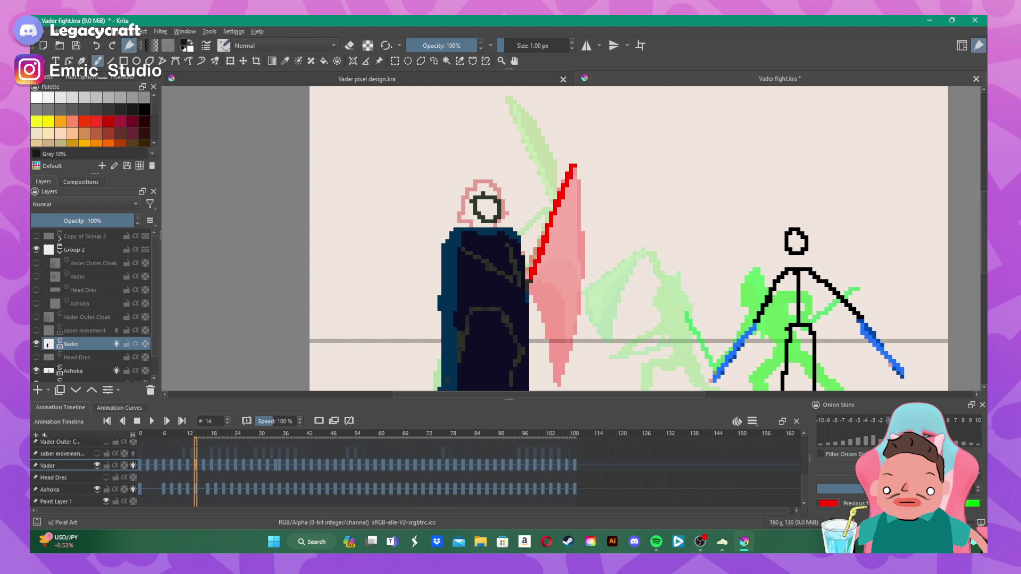
pyautogui.press('e')
pyautogui.click(477, 200)
pyautogui.moveTo(472, 207)
pyautogui.mouseDown()
pyautogui.moveTo(500, 205)
pyautogui.moveTo(498, 219)
pyautogui.moveTo(482, 194)
pyautogui.mouseUp()
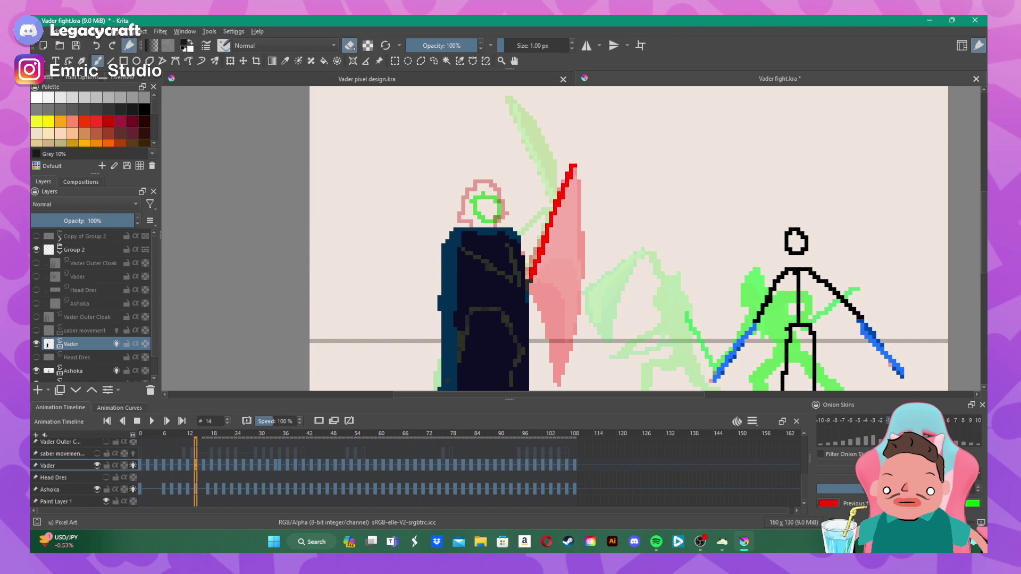
# - Trace Vader's full helmet outline on frame 14, checking its shape against the traced helmets on frames 12 and 10
pyautogui.press('e')
pyautogui.click(477, 183)
pyautogui.moveTo(471, 188)
pyautogui.mouseDown()
pyautogui.moveTo(459, 218)
pyautogui.moveTo(470, 224)
pyautogui.moveTo(458, 221)
pyautogui.mouseUp()
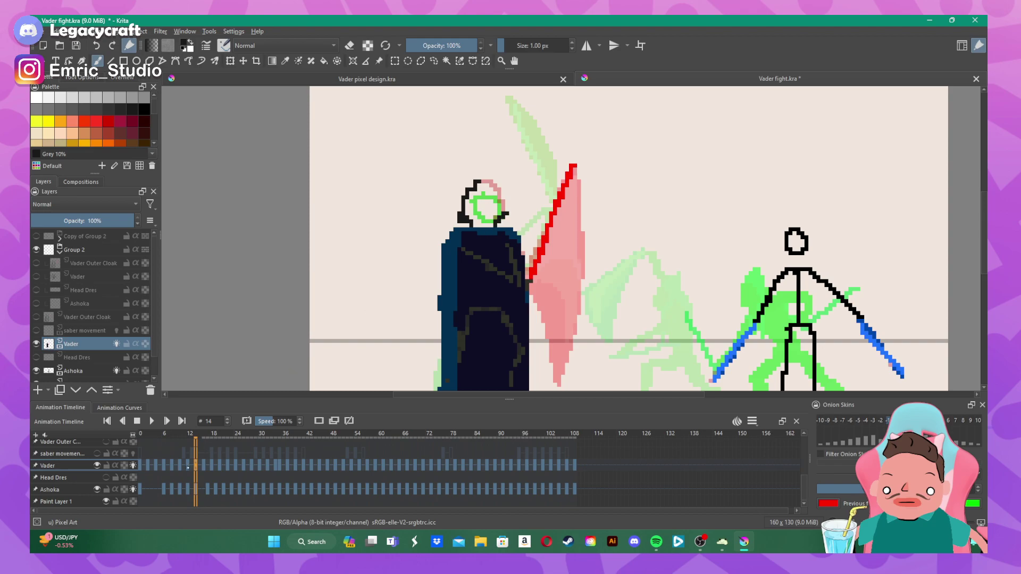
pyautogui.press('Left')
pyautogui.press('Left')
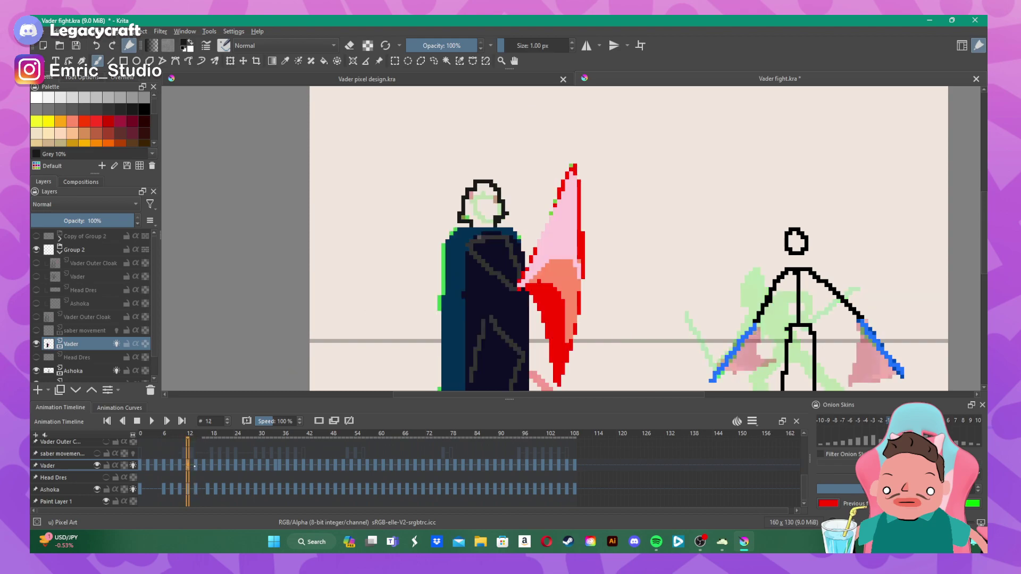
pyautogui.press('Left')
pyautogui.press('Left')
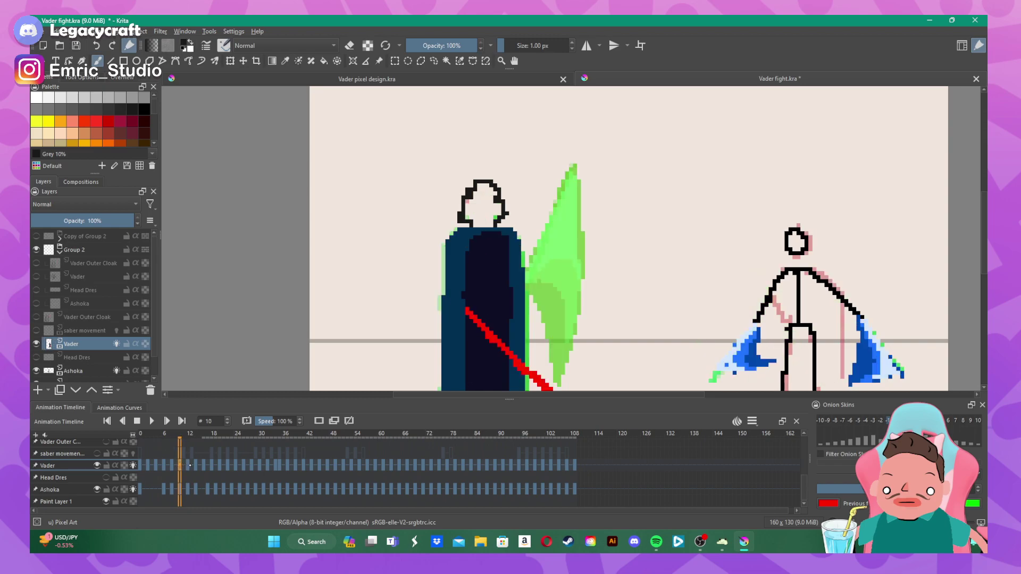
pyautogui.click(190, 465)
pyautogui.click(196, 466)
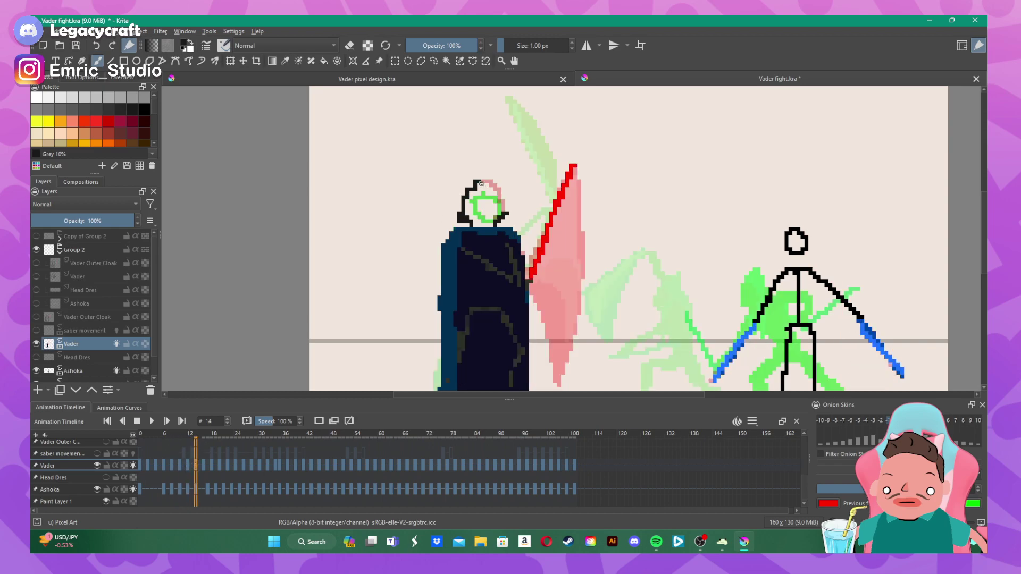
pyautogui.moveTo(480, 183); pyautogui.dragTo(512, 212)
# - Trace Vader's helmet outline over the onion skin on frame 16 and erase the old head circle inside it
pyautogui.click(204, 466)
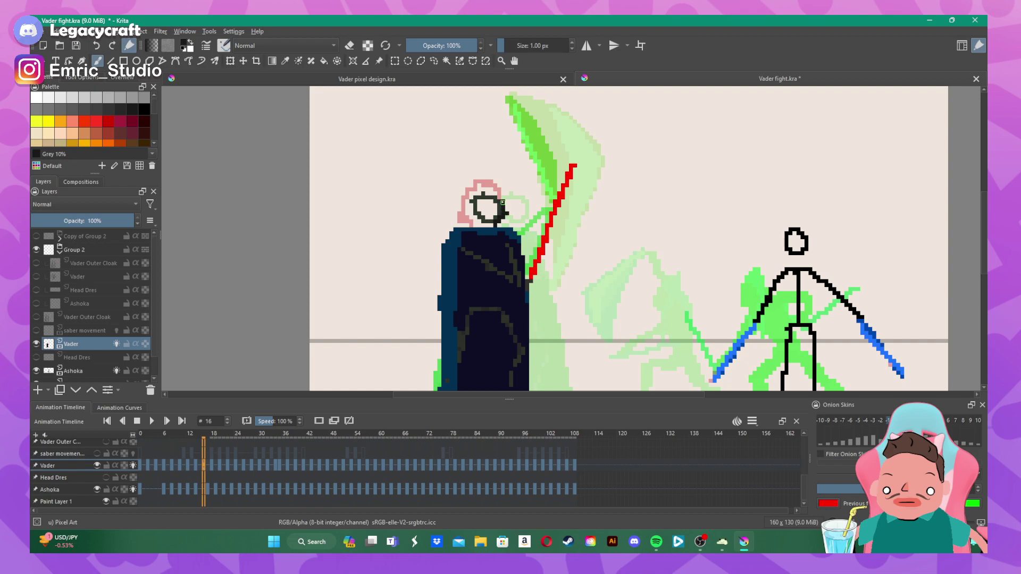
pyautogui.click(498, 190)
pyautogui.moveTo(486, 182)
pyautogui.mouseDown()
pyautogui.moveTo(468, 189)
pyautogui.moveTo(459, 219)
pyautogui.mouseUp()
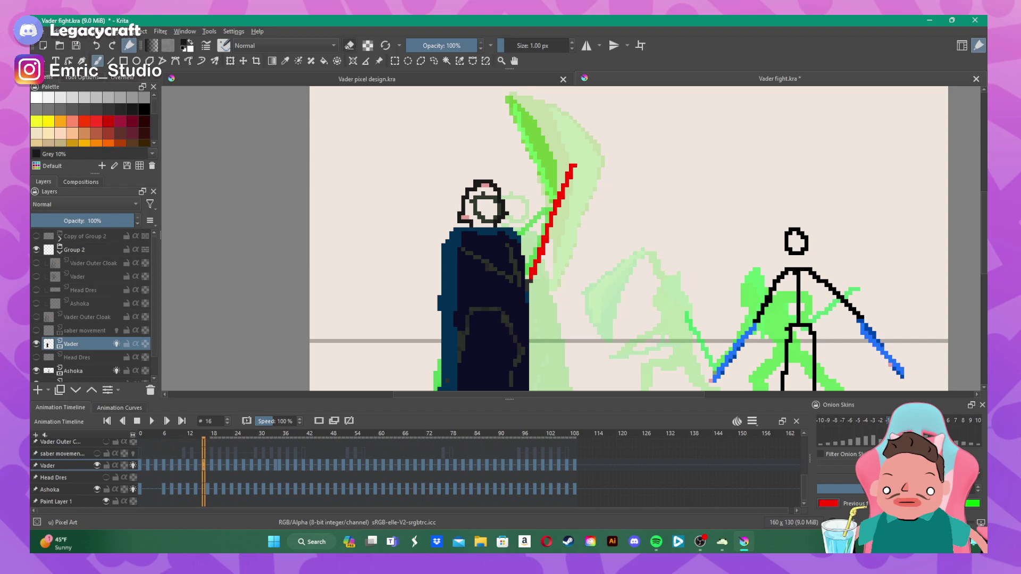
pyautogui.press('e')
pyautogui.moveTo(477, 184)
pyautogui.mouseDown()
pyautogui.moveTo(471, 204)
pyautogui.moveTo(484, 220)
pyautogui.mouseUp()
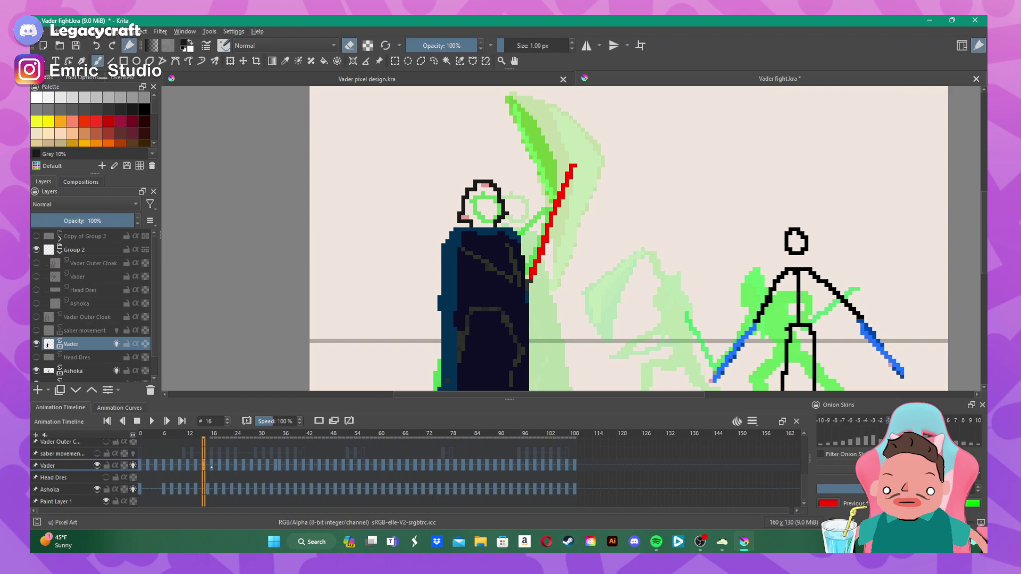
# - Compare frames 16 and 18, then show the Vader reference layer in Group 2 and raise its opacity to 82%
pyautogui.press('.')
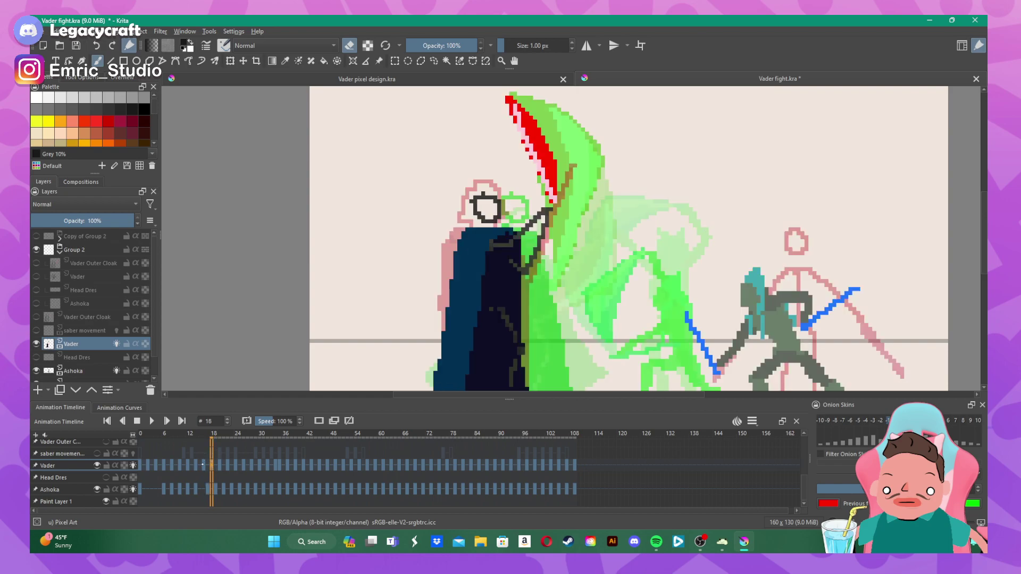
pyautogui.press(',')
pyautogui.press(',')
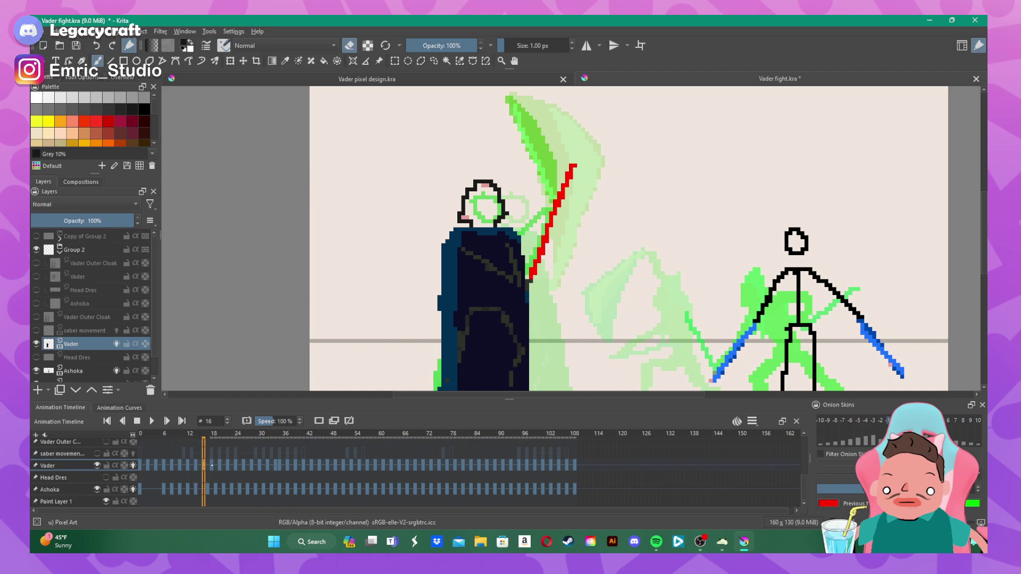
pyautogui.click(212, 466)
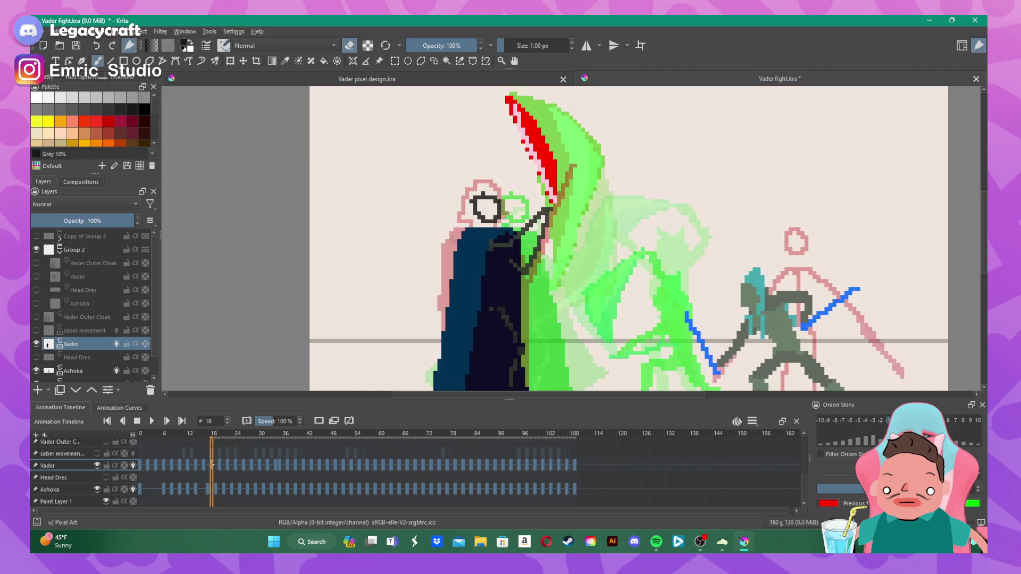
pyautogui.click(203, 465)
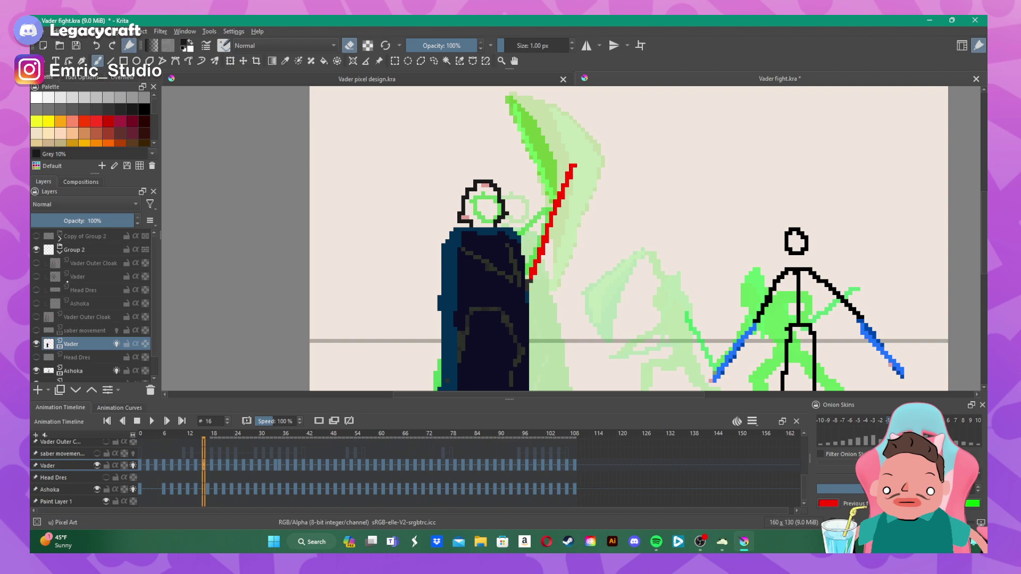
pyautogui.click(78, 276)
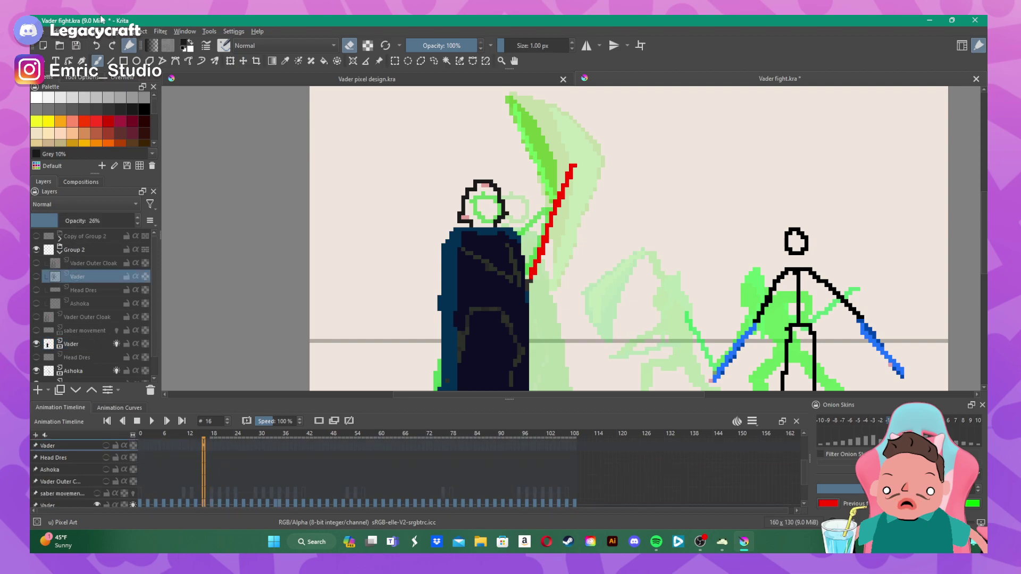
pyautogui.click(36, 236)
pyautogui.click(37, 237)
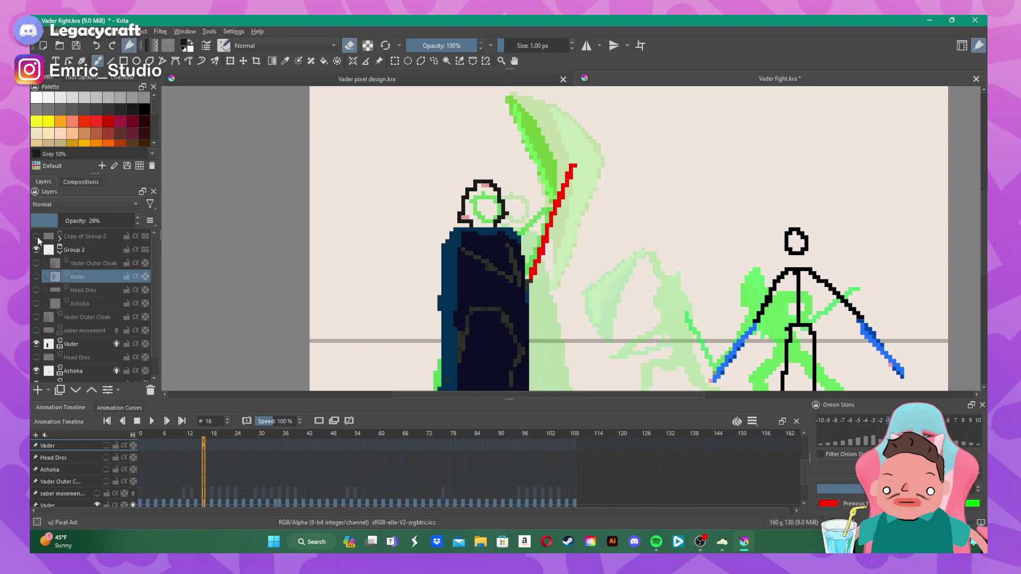
pyautogui.click(36, 277)
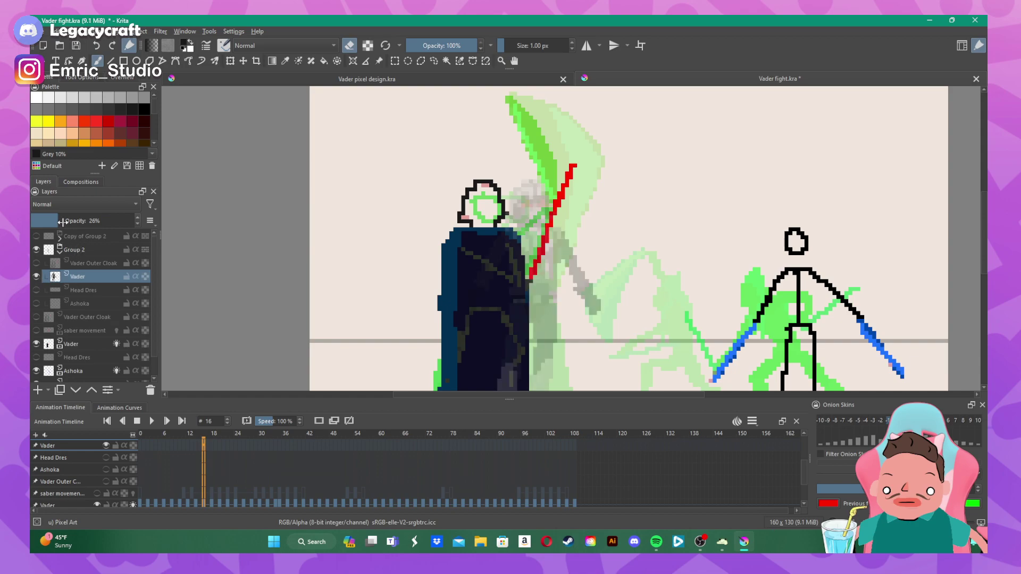
pyautogui.click(98, 220)
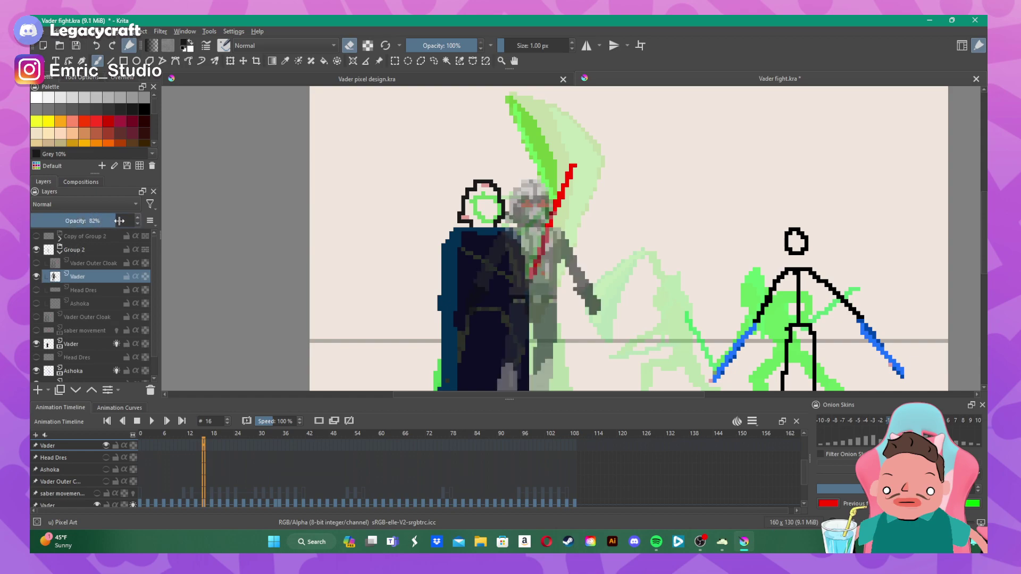
pyautogui.click(118, 221)
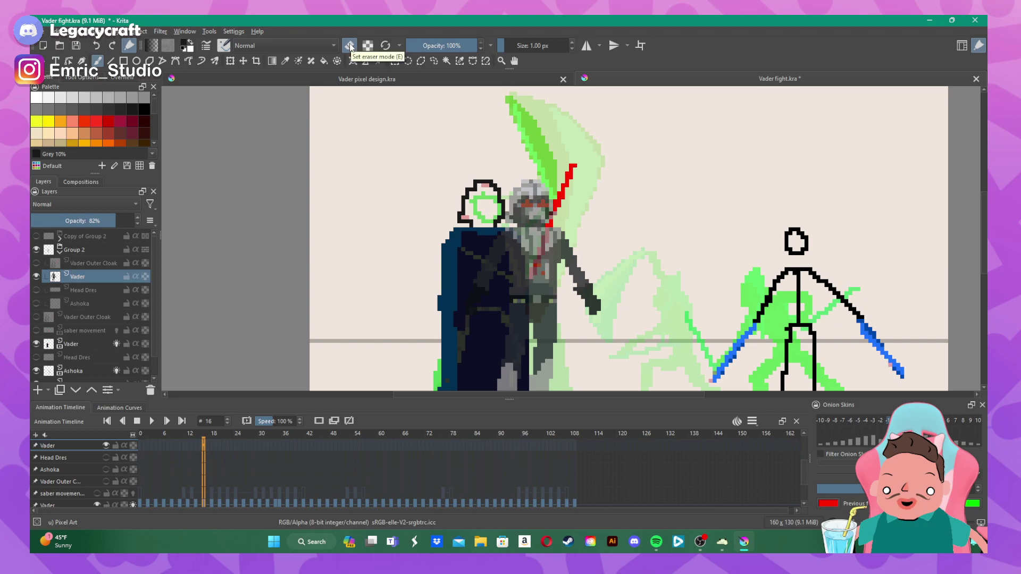
# - Move the Vader reference under the traced helmet on frame 16 and place its layer directly below the animated Vader layer
pyautogui.click(243, 61)
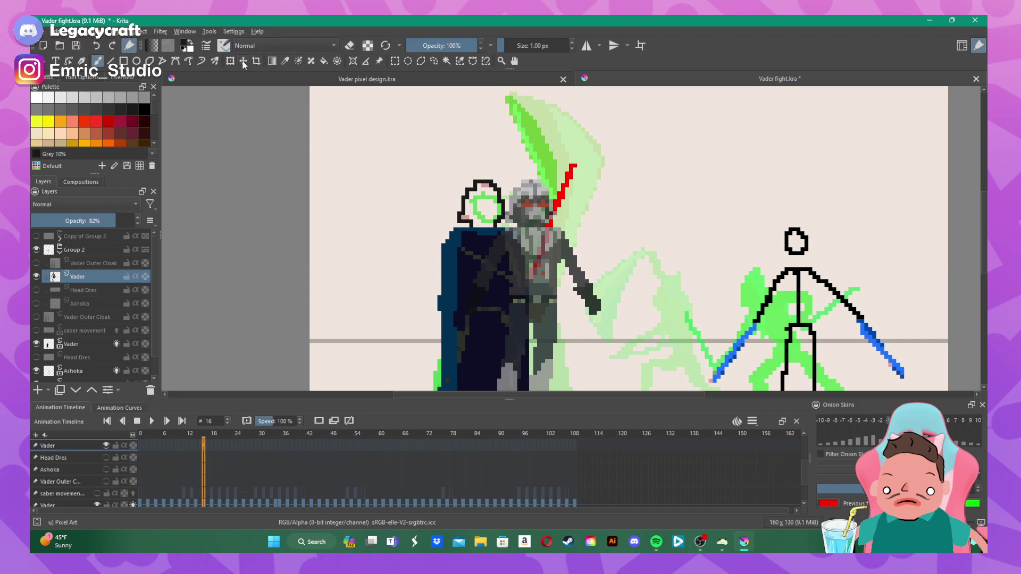
pyautogui.moveTo(628, 265); pyautogui.dragTo(587, 262)
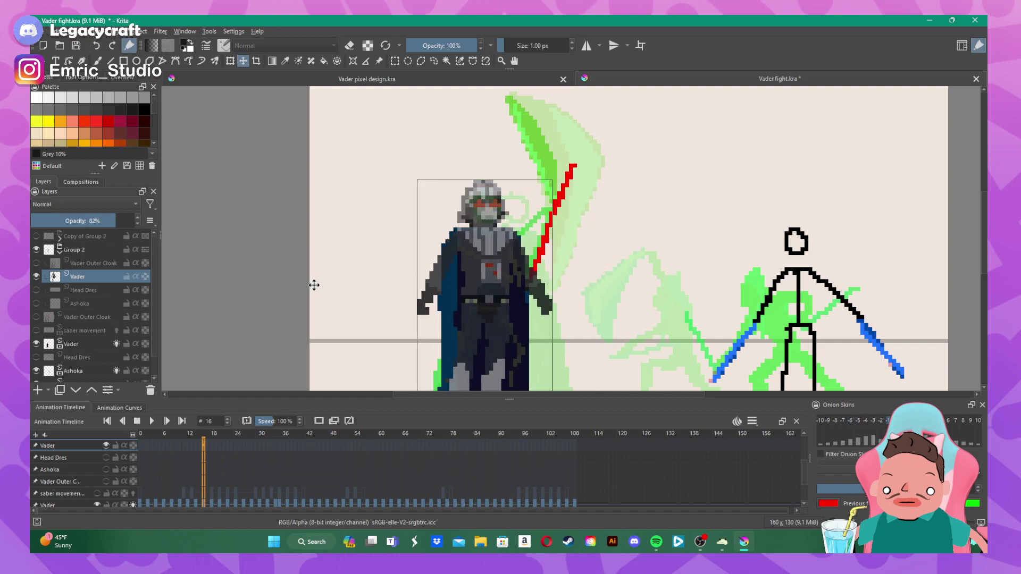
pyautogui.moveTo(89, 280); pyautogui.dragTo(85, 349)
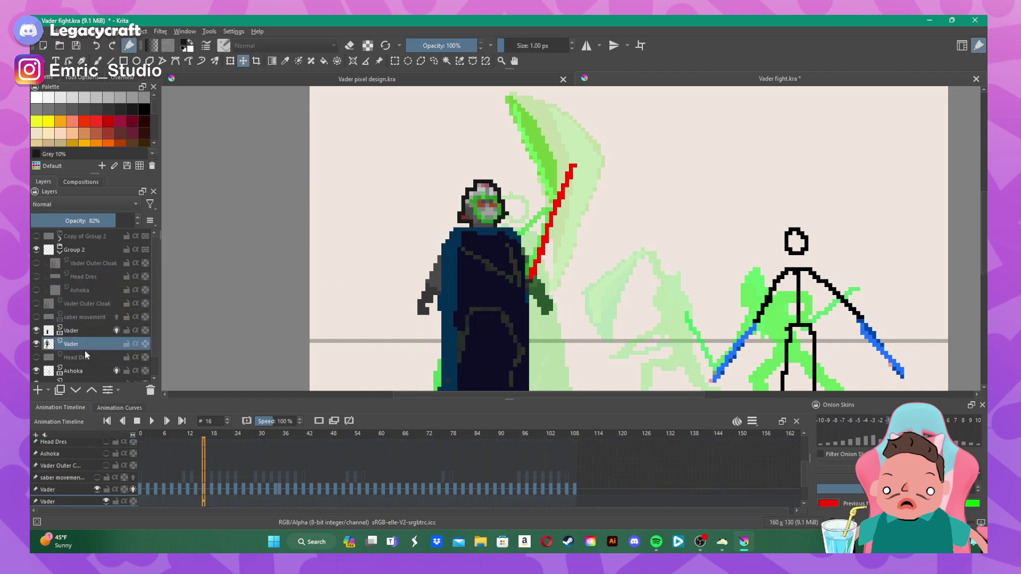
pyautogui.moveTo(488, 299)
pyautogui.mouseDown()
pyautogui.moveTo(527, 295)
pyautogui.moveTo(490, 299)
pyautogui.mouseUp()
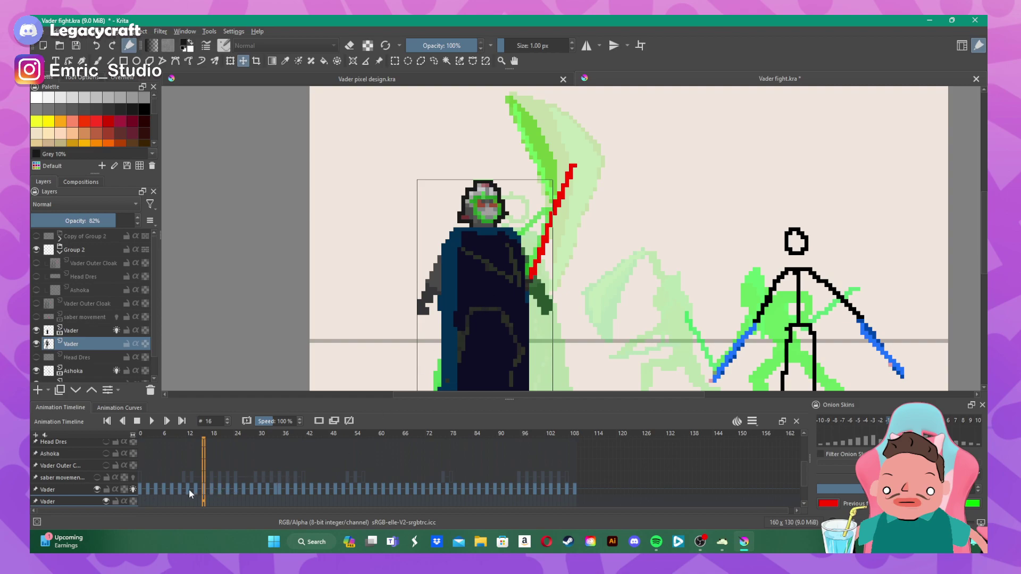
# - Compare the Vader reference's alignment with the animated head on frames 14, 16 and 18
pyautogui.press('Right')
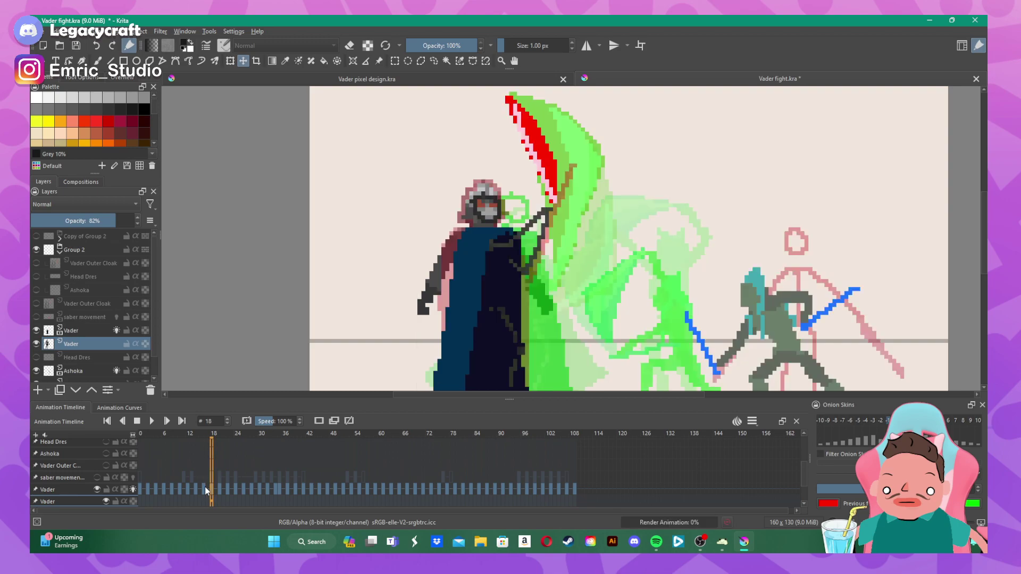
pyautogui.press('Left')
pyautogui.press('Left')
pyautogui.press('Left')
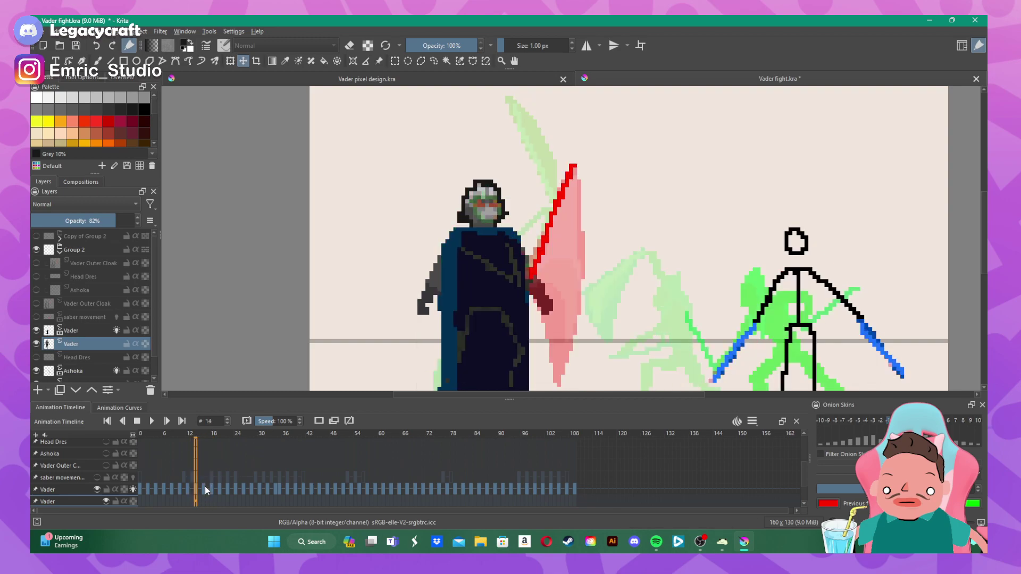
pyautogui.press('Right')
pyautogui.press('Right')
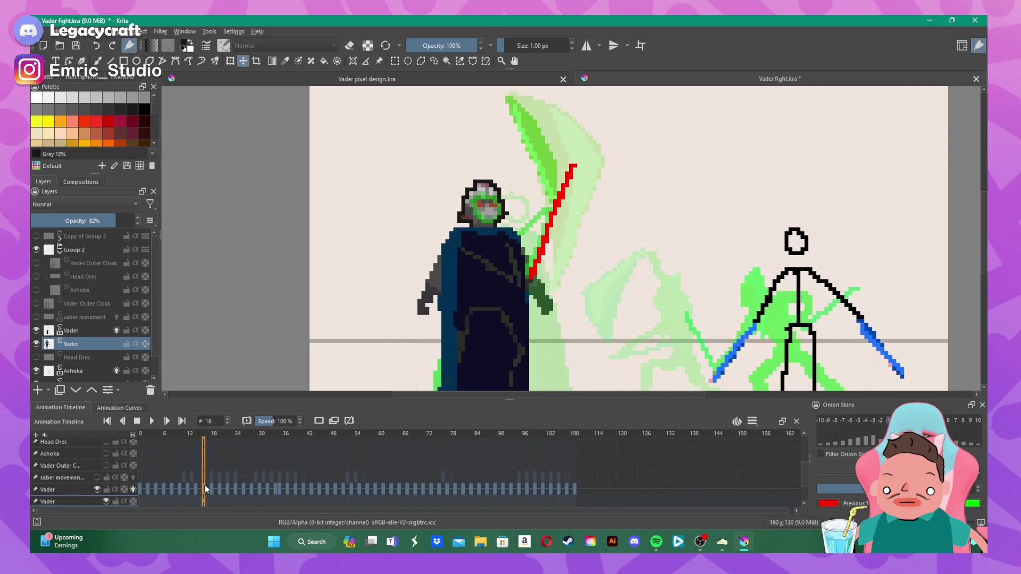
pyautogui.press('Right')
pyautogui.press('Right')
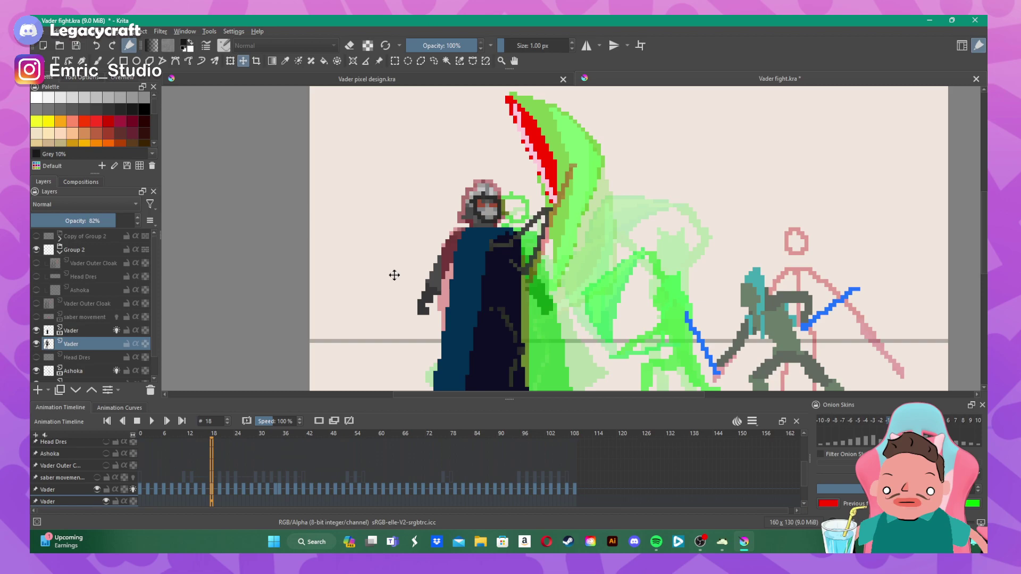
# - Shift the Vader reference on frame 18 about 3 pixels toward Ashoka, over the sketched head circle
pyautogui.moveTo(392, 273); pyautogui.dragTo(400, 275)
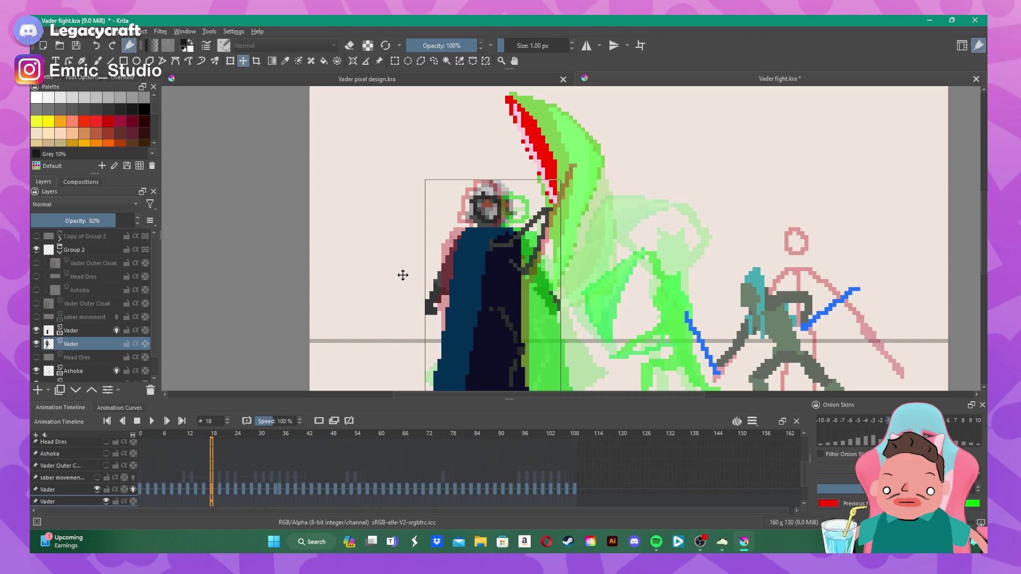
pyautogui.moveTo(402, 274); pyautogui.dragTo(403, 274)
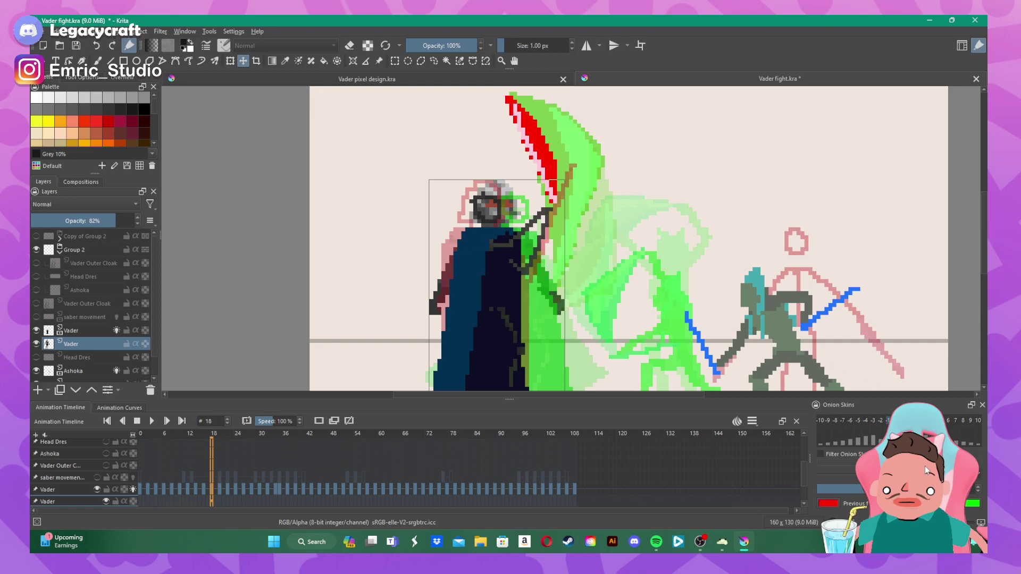
# - Undo the stray erasing on the reference layer and erase the old head circle on frame 18 of the animated Vader layer
pyautogui.scroll(1, 482, 199)
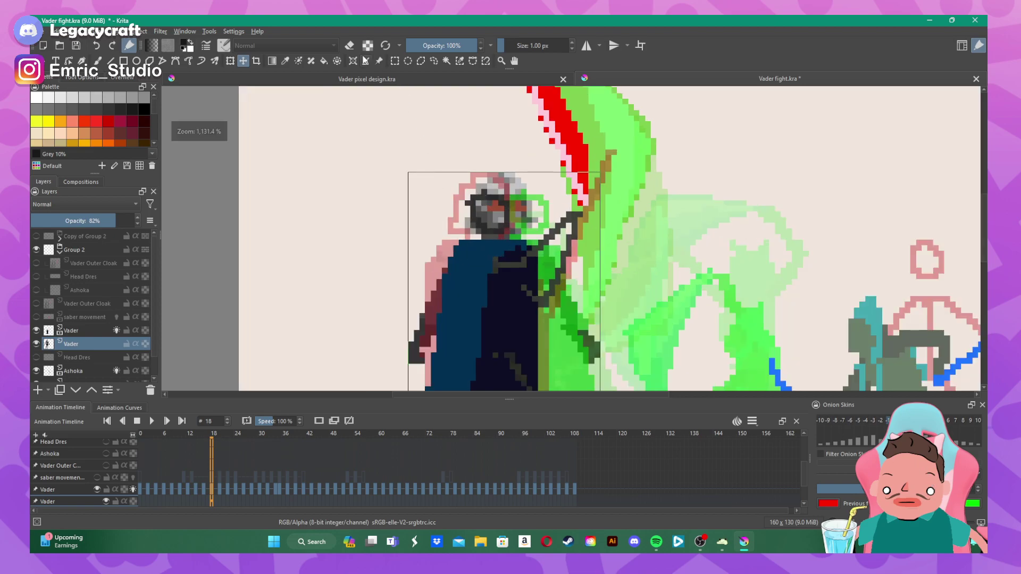
pyautogui.click(97, 62)
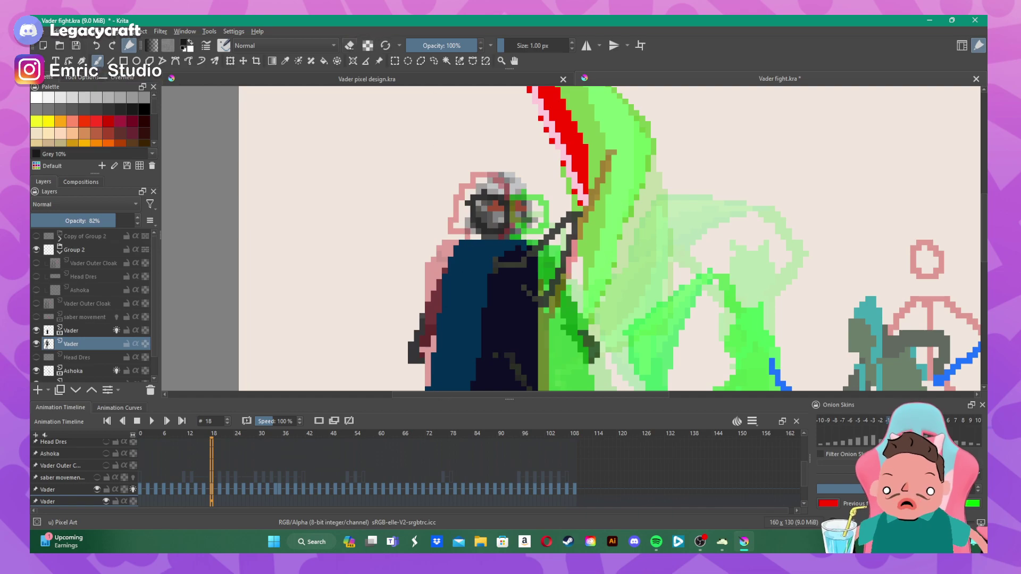
pyautogui.press('e')
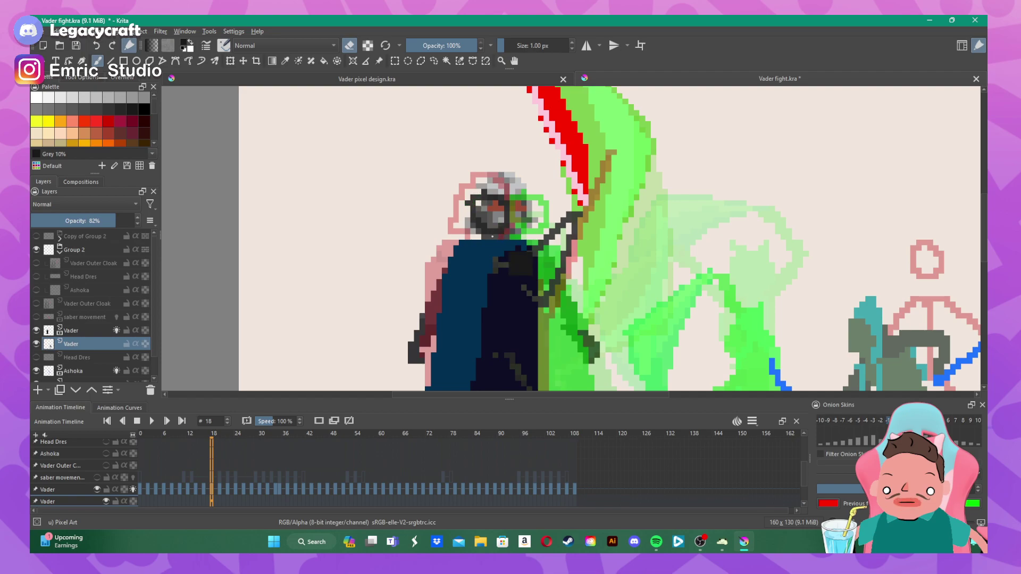
pyautogui.hotkey('ctrl', 'z')
pyautogui.click(73, 489)
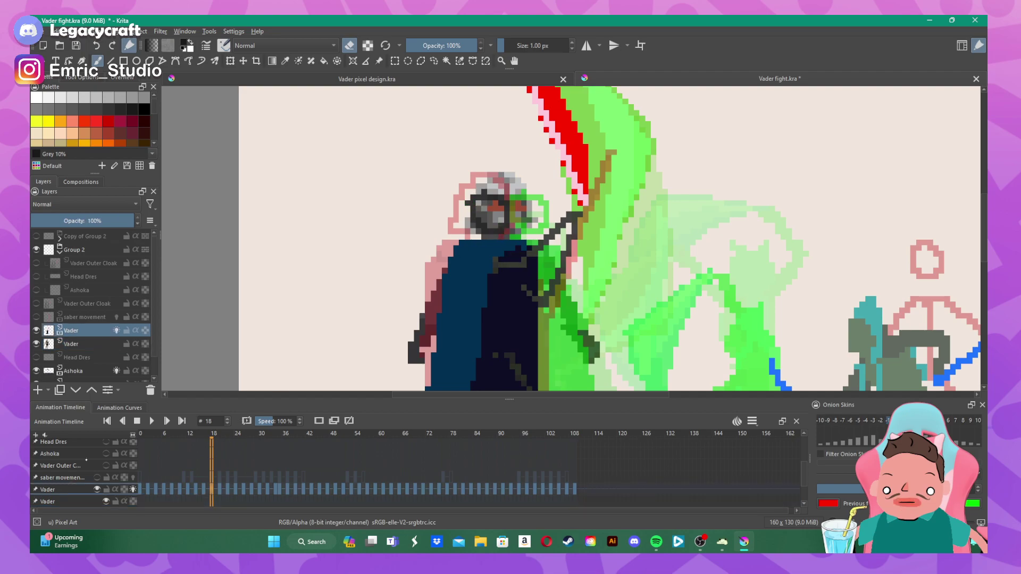
pyautogui.moveTo(472, 194)
pyautogui.mouseDown()
pyautogui.moveTo(473, 226)
pyautogui.moveTo(500, 230)
pyautogui.moveTo(490, 230)
pyautogui.moveTo(505, 226)
pyautogui.moveTo(502, 202)
pyautogui.moveTo(485, 193)
pyautogui.moveTo(495, 187)
pyautogui.mouseUp()
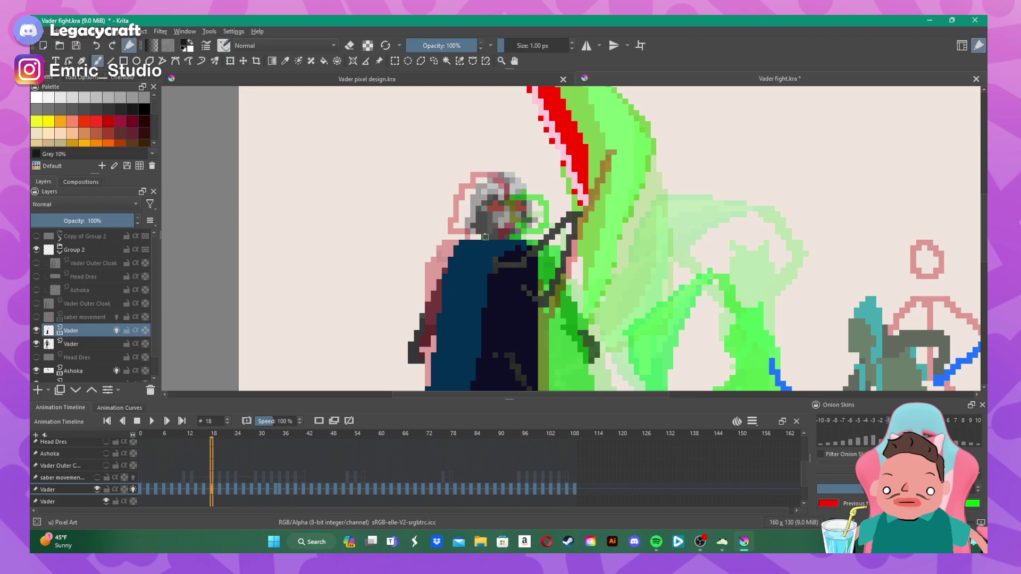
# - Trace Vader's helmet outline in dark grey around the reference head on frame 18 and check it against the Vader pixel design
pyautogui.moveTo(485, 237)
pyautogui.mouseDown()
pyautogui.moveTo(468, 224)
pyautogui.moveTo(474, 219)
pyautogui.mouseUp()
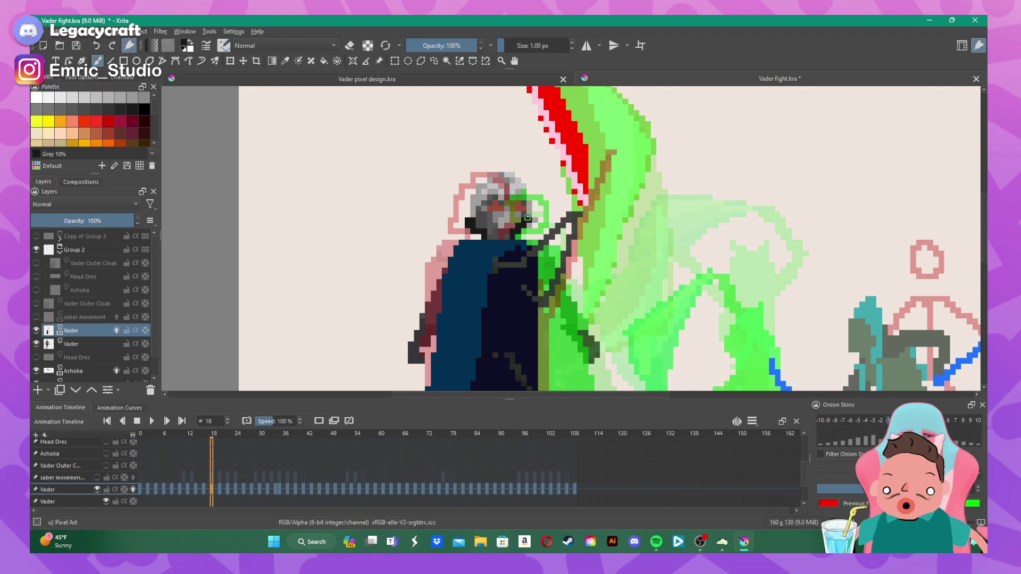
pyautogui.moveTo(528, 207)
pyautogui.mouseDown()
pyautogui.moveTo(529, 228)
pyautogui.moveTo(523, 187)
pyautogui.mouseUp()
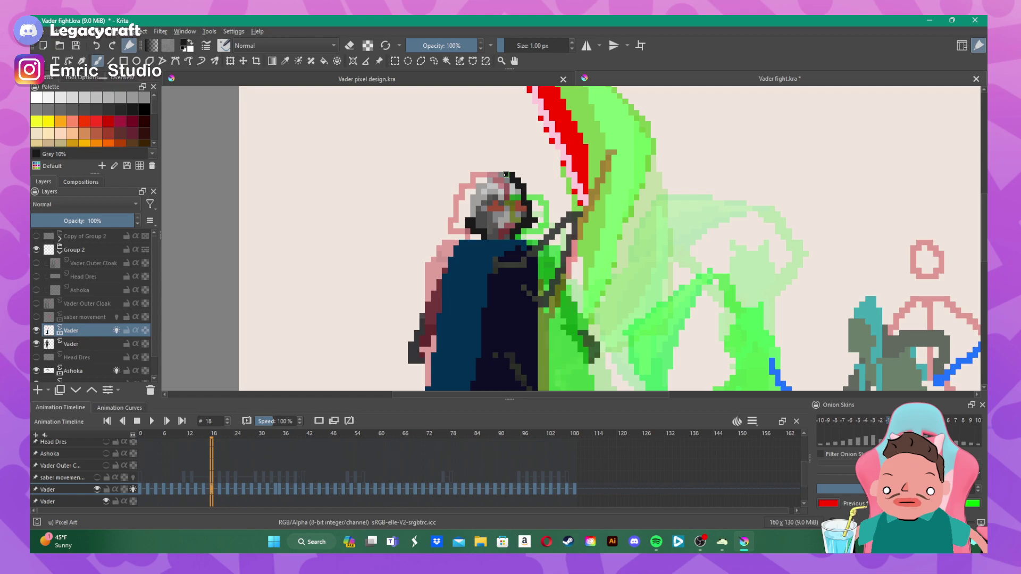
pyautogui.moveTo(505, 174); pyautogui.dragTo(491, 174)
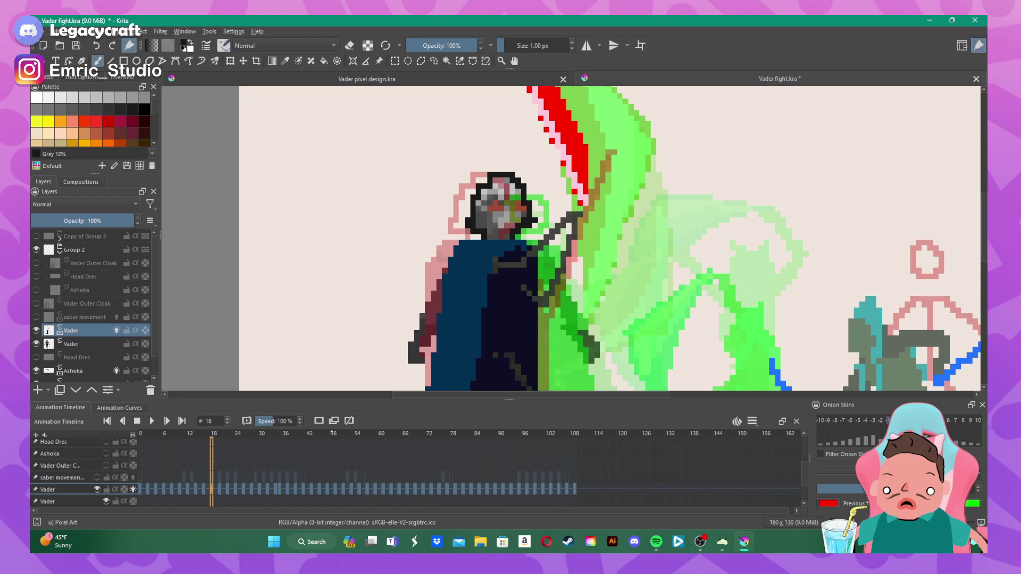
pyautogui.click(470, 80)
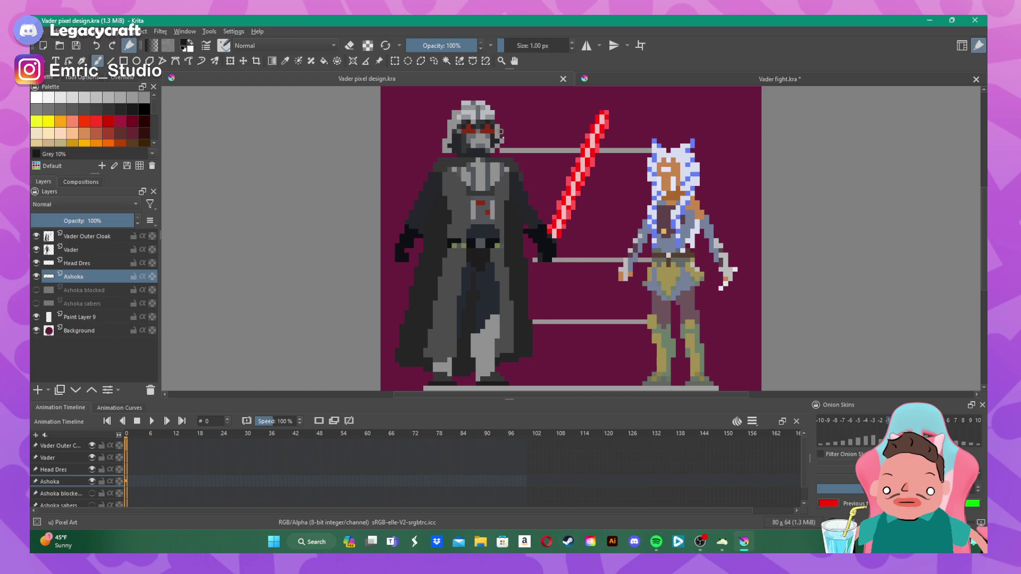
pyautogui.click(724, 79)
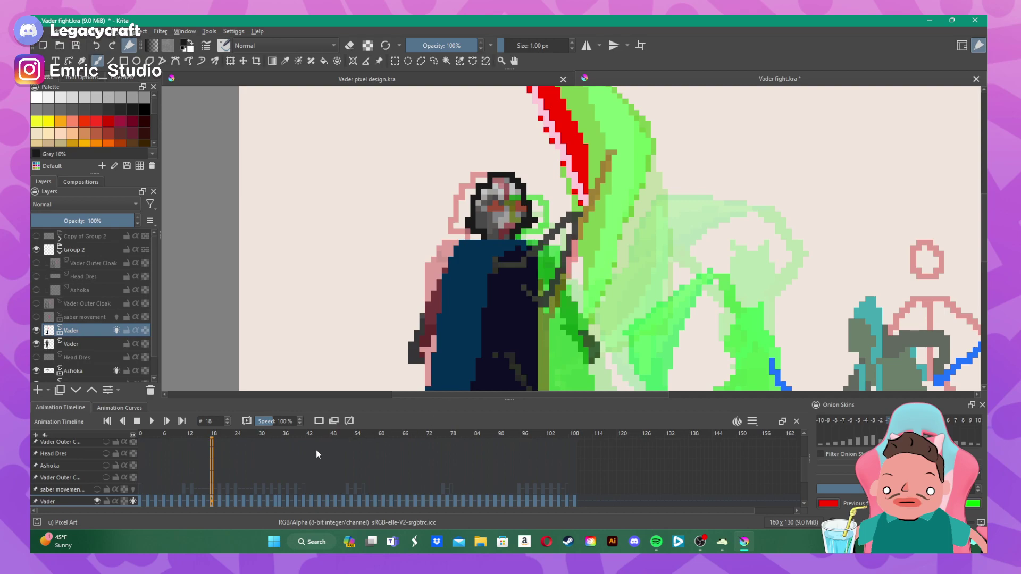
# - Erase the old head circle on frame 20 of the animated Vader layer and mark dark pixels at the helmet's base
pyautogui.click(220, 499)
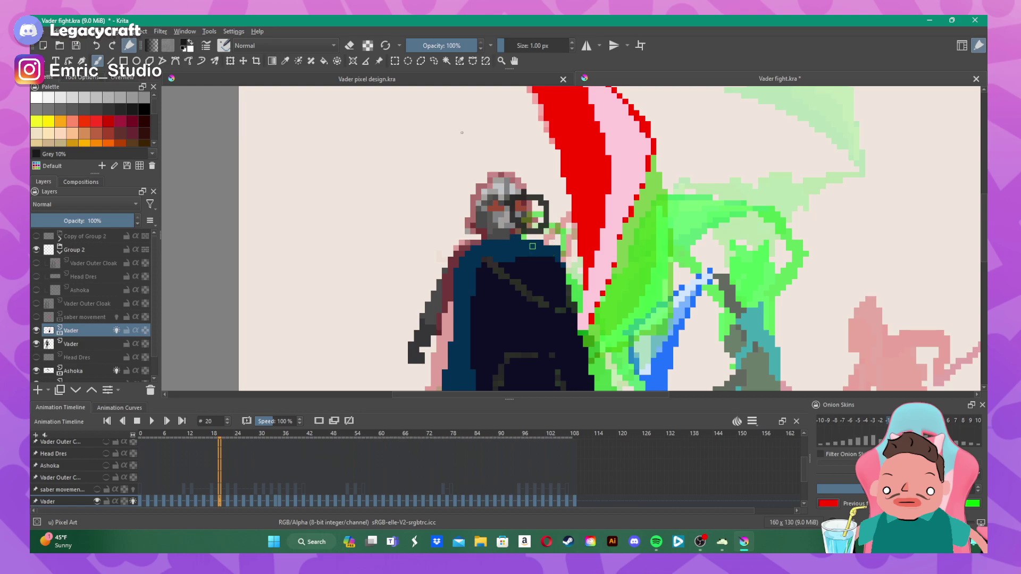
pyautogui.click(351, 45)
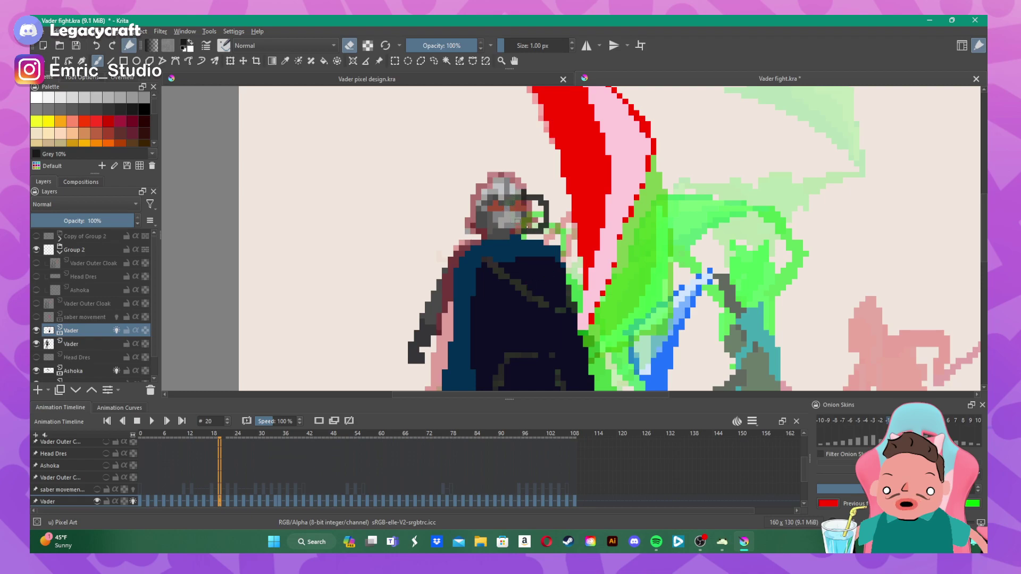
pyautogui.moveTo(516, 230)
pyautogui.mouseDown()
pyautogui.moveTo(541, 229)
pyautogui.moveTo(545, 210)
pyautogui.moveTo(524, 191)
pyautogui.mouseUp()
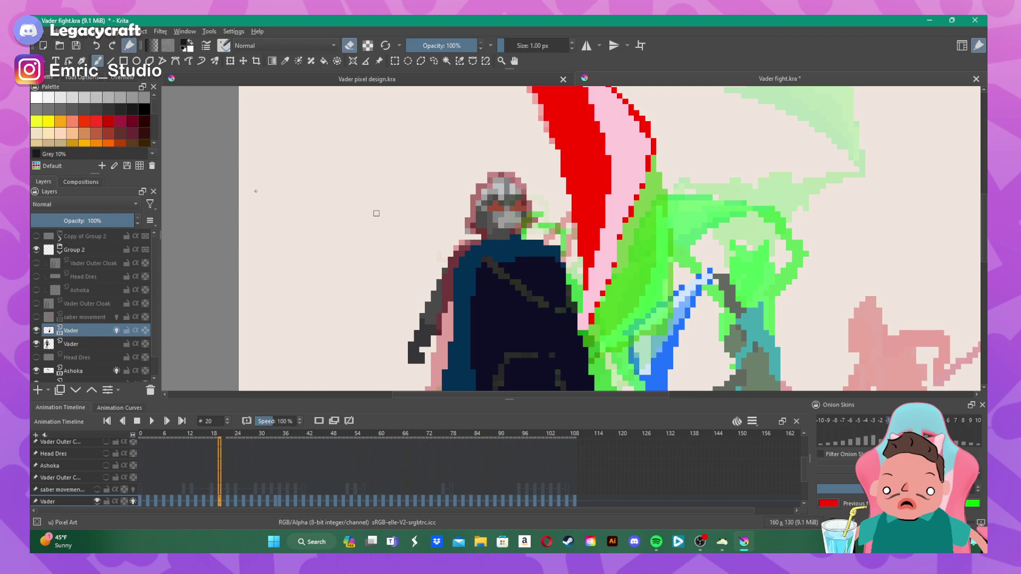
pyautogui.click(347, 48)
pyautogui.click(497, 237)
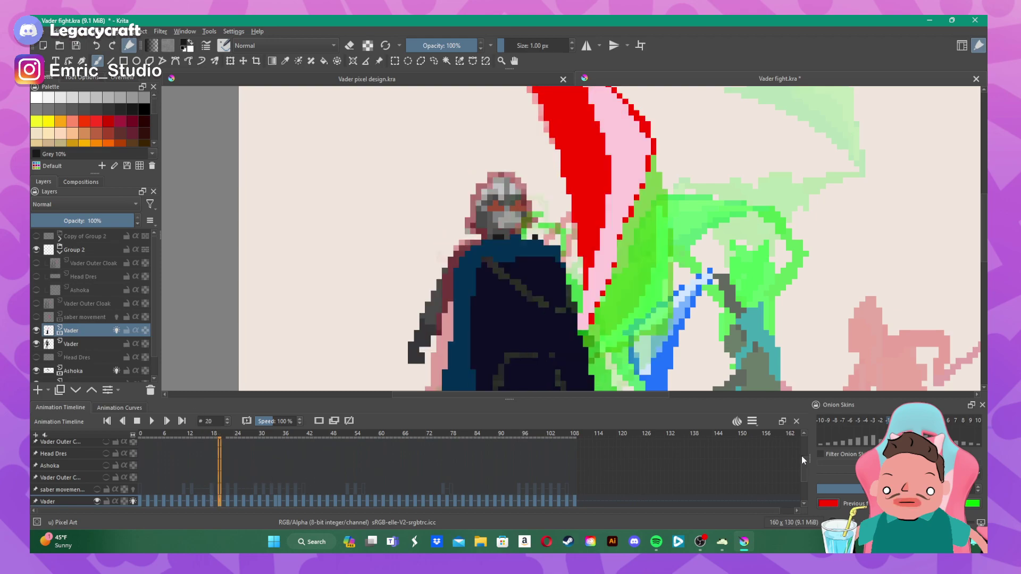
# - Shift the Vader reference on frame 20 toward Ashoka and tilt it slightly clockwise, keeping its head above the animated shoulders
pyautogui.scroll(-2, 801, 455)
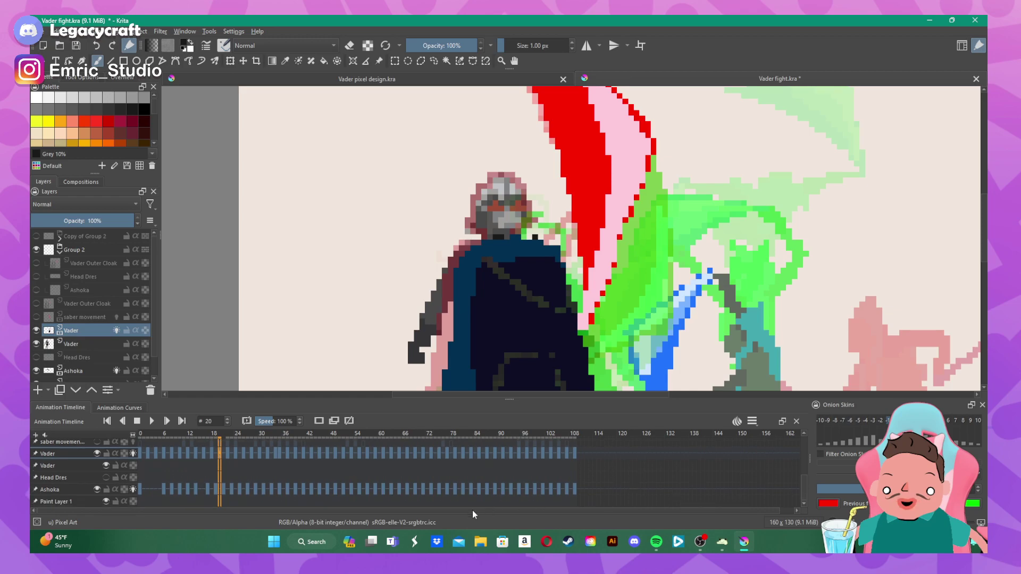
pyautogui.click(72, 465)
pyautogui.click(243, 60)
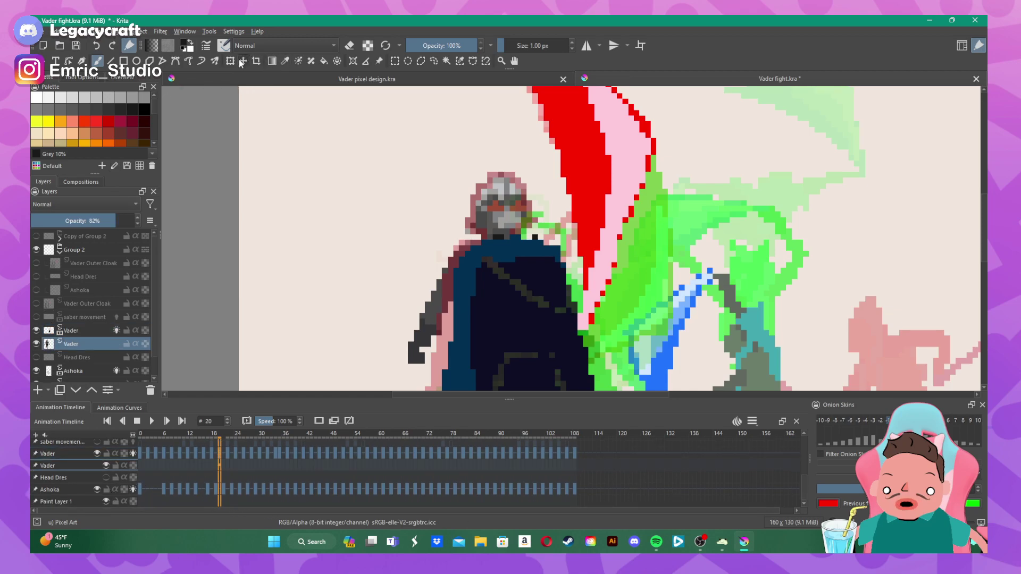
pyautogui.moveTo(369, 263); pyautogui.dragTo(378, 264)
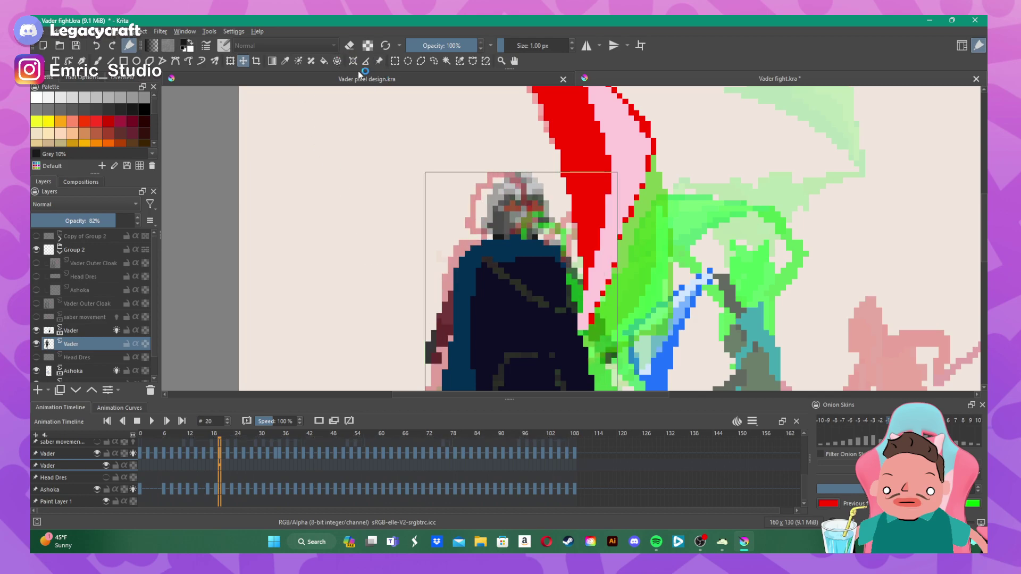
pyautogui.click(231, 61)
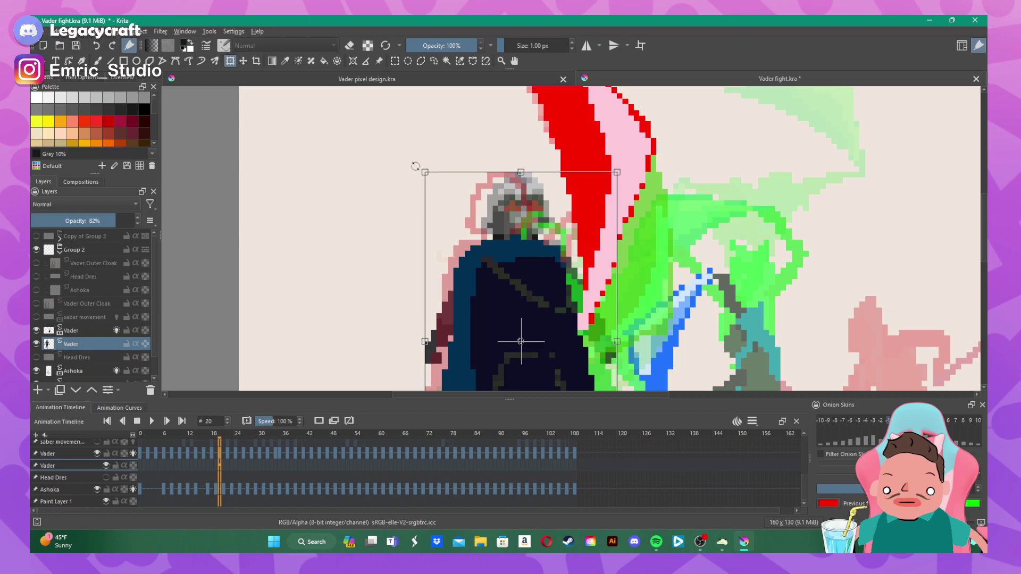
pyautogui.moveTo(417, 161); pyautogui.dragTo(436, 152)
pyautogui.moveTo(573, 286); pyautogui.dragTo(557, 282)
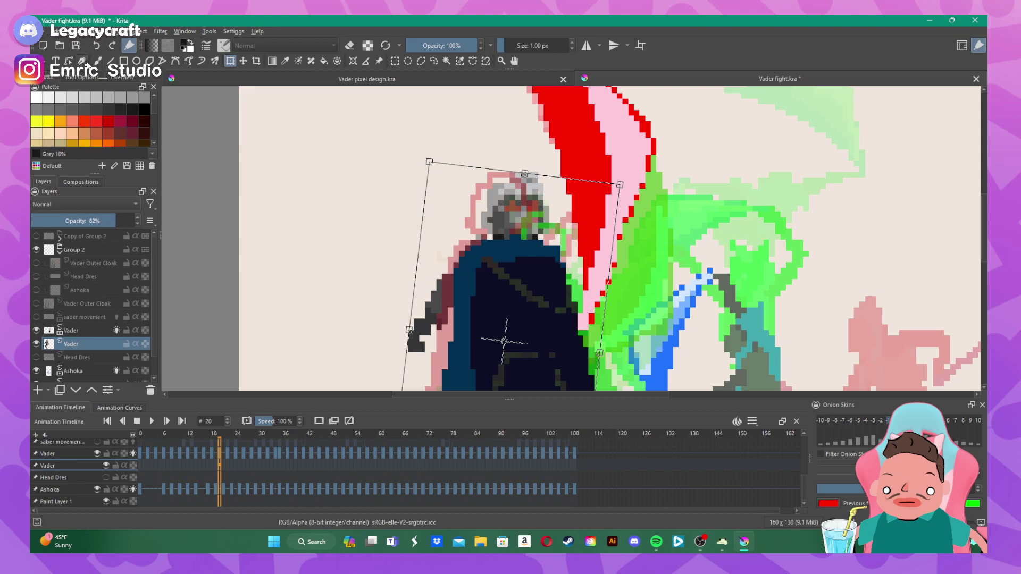
pyautogui.click(98, 61)
# - Trace Vader's helmet outline and inner mask lines over the tilted reference on frame 20 of the animated Vader layer
pyautogui.click(70, 453)
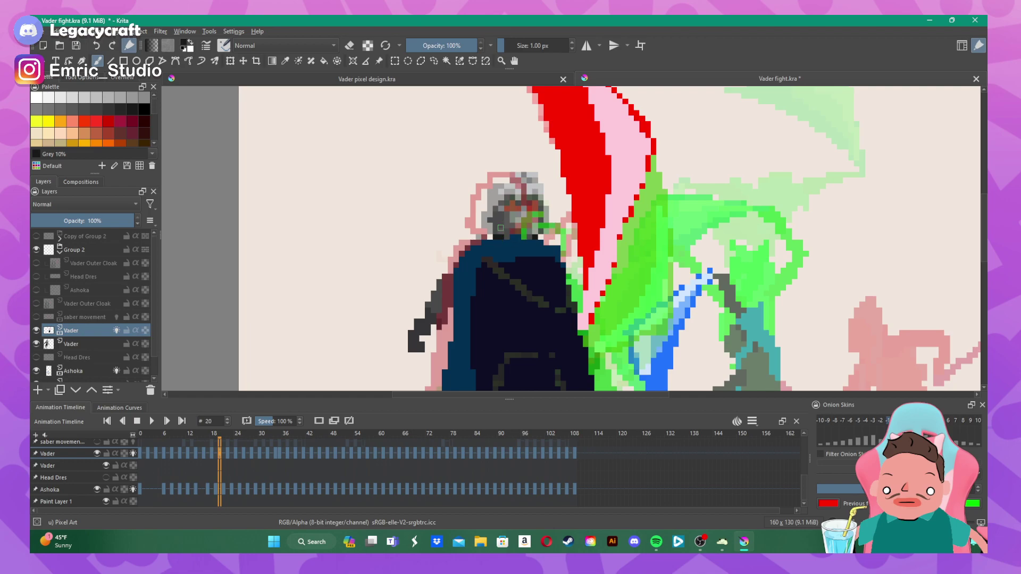
pyautogui.moveTo(496, 233)
pyautogui.mouseDown()
pyautogui.moveTo(484, 218)
pyautogui.moveTo(494, 187)
pyautogui.moveTo(511, 176)
pyautogui.mouseUp()
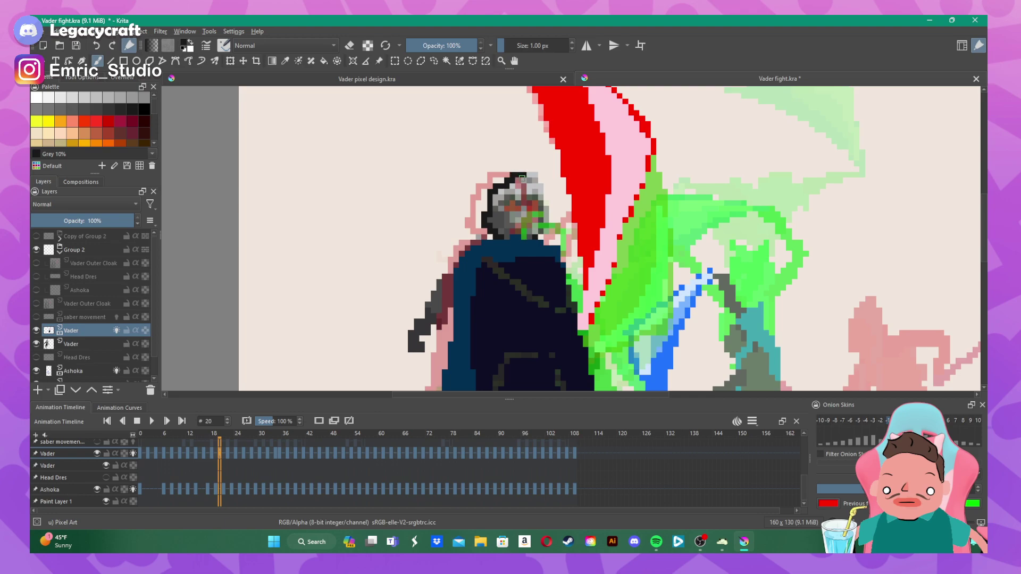
pyautogui.click(545, 230)
pyautogui.moveTo(545, 229); pyautogui.dragTo(545, 216)
pyautogui.click(536, 186)
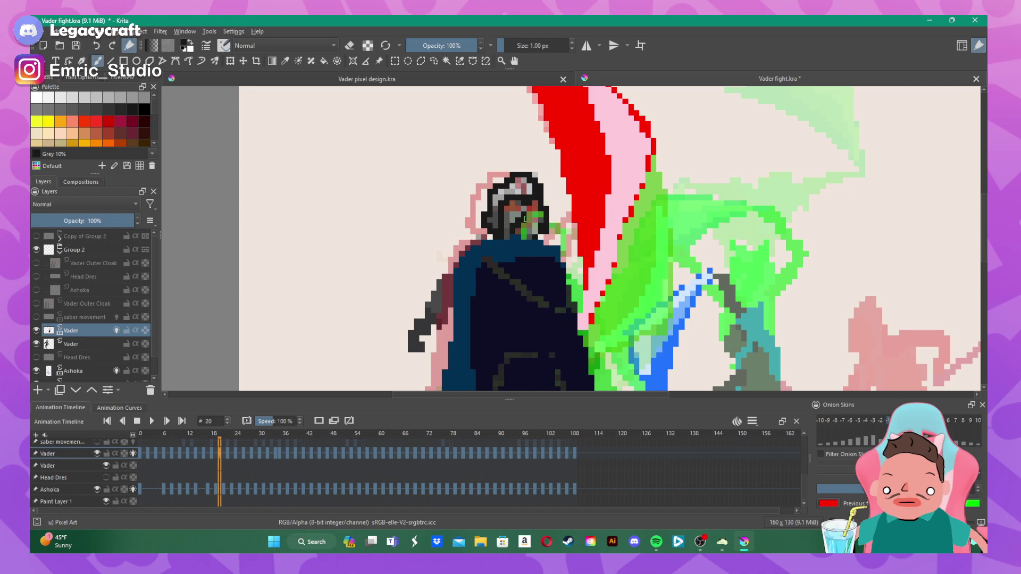
pyautogui.moveTo(523, 215); pyautogui.dragTo(520, 229)
# - Move the Vader reference on frame 22 down and toward Ashoka over the sketched head, and tilt it slightly clockwise
pyautogui.click(227, 454)
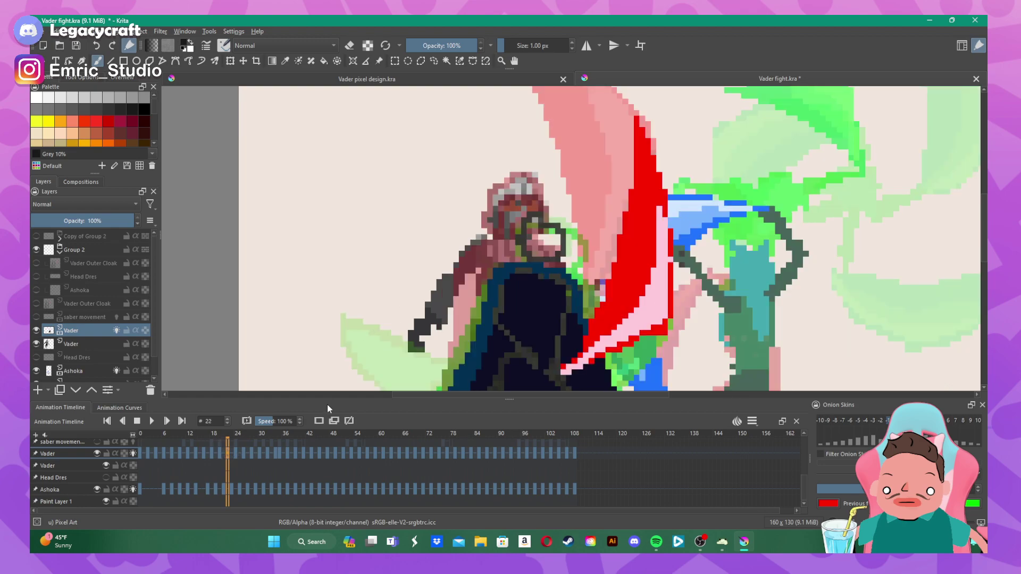
pyautogui.click(71, 467)
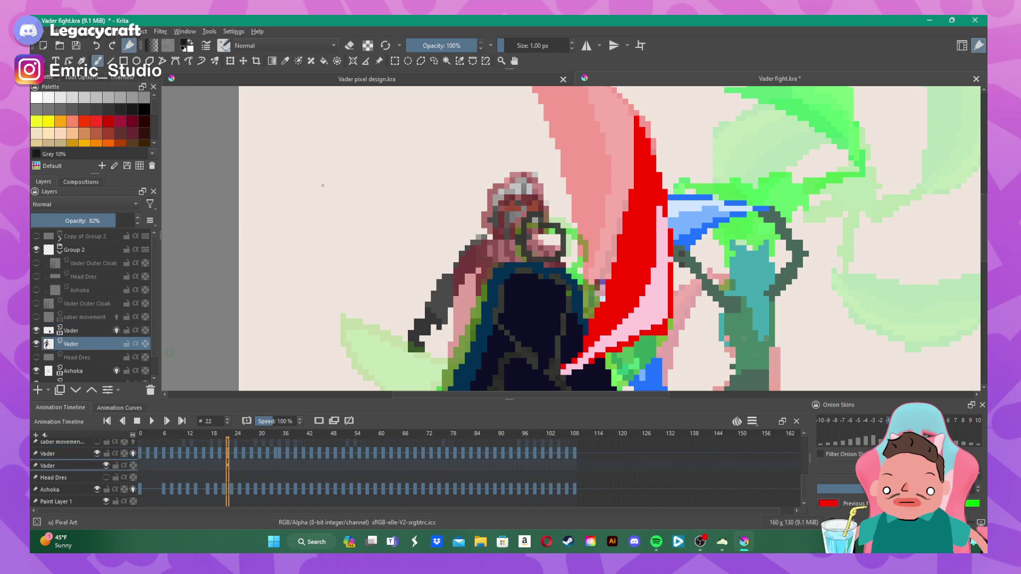
pyautogui.click(245, 61)
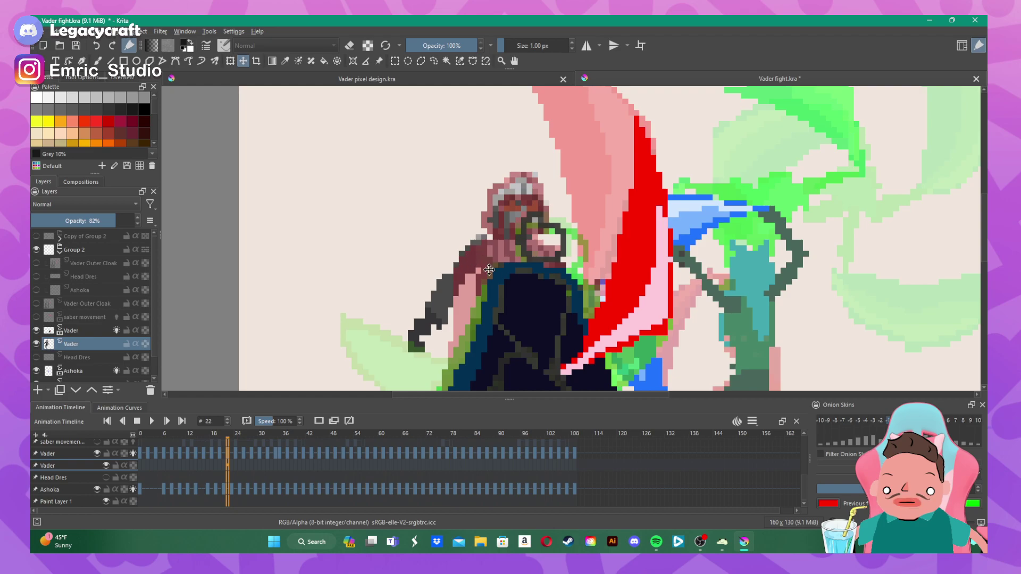
pyautogui.moveTo(466, 257); pyautogui.dragTo(485, 277)
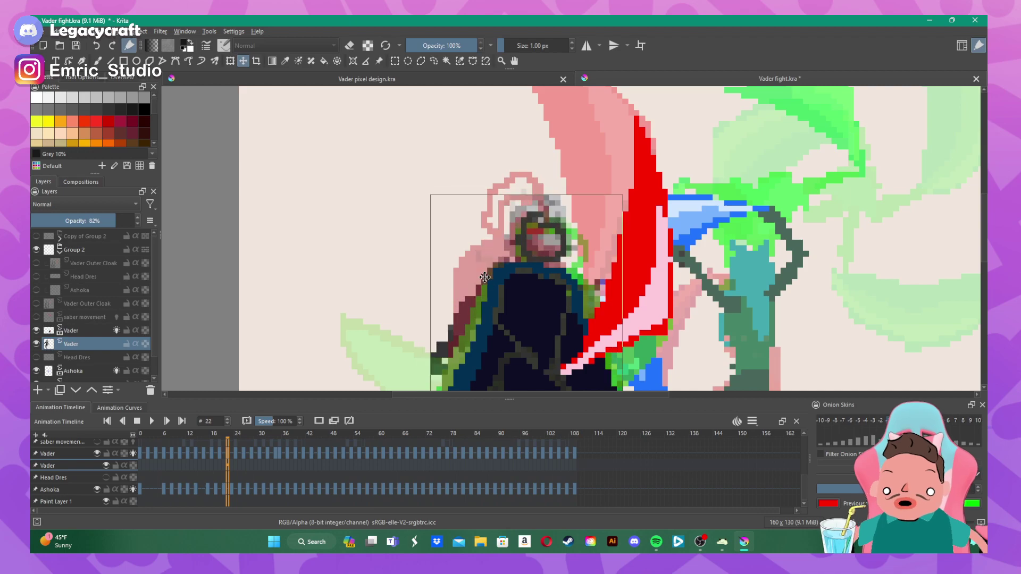
pyautogui.click(231, 61)
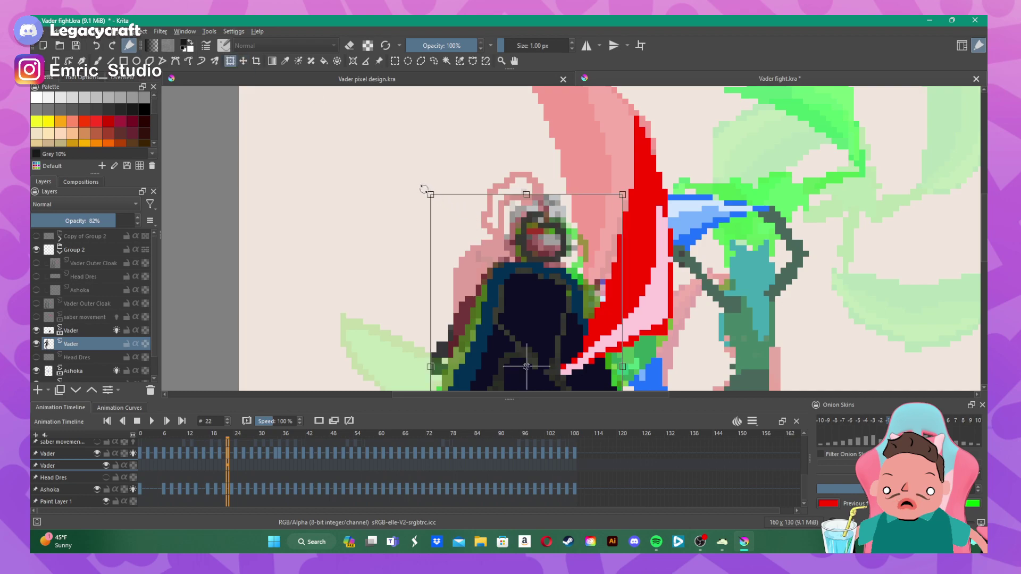
pyautogui.moveTo(423, 191); pyautogui.dragTo(435, 181)
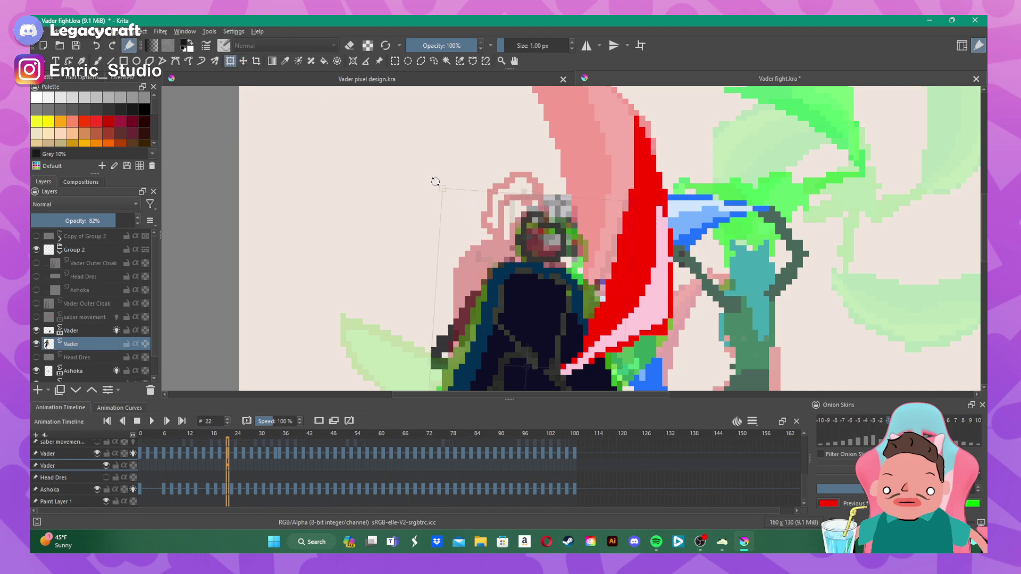
pyautogui.moveTo(551, 308); pyautogui.dragTo(546, 310)
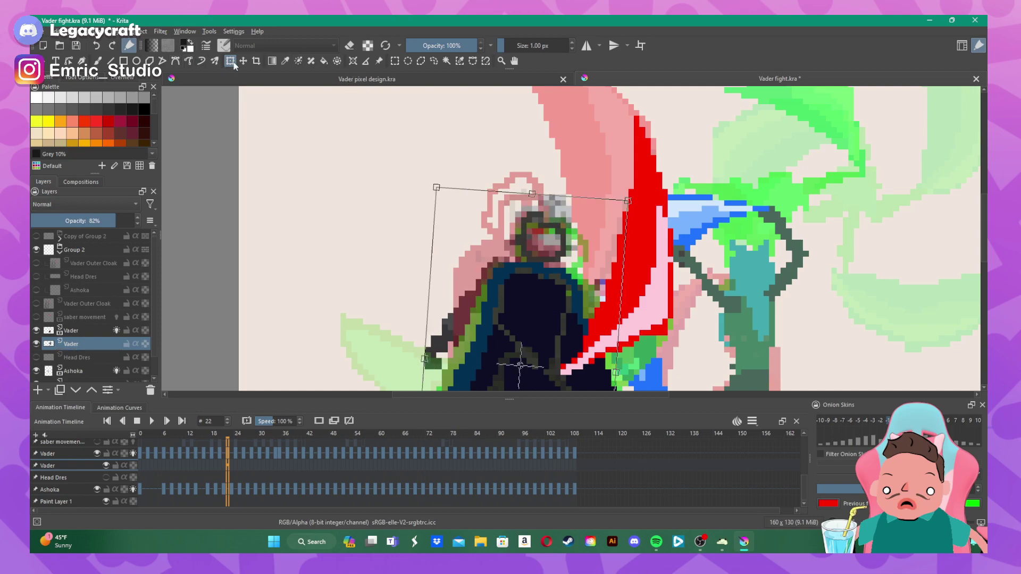
pyautogui.click(98, 60)
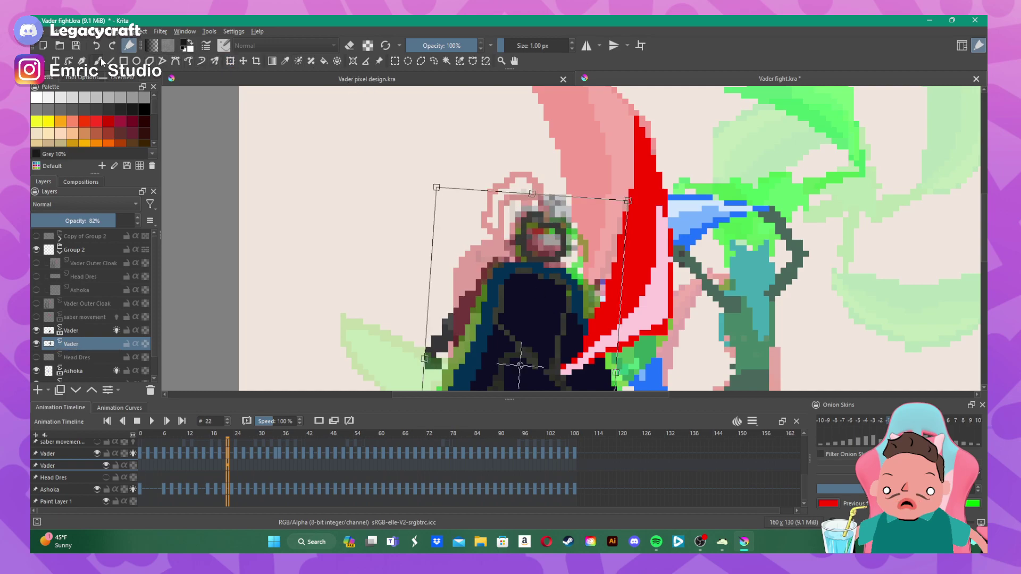
# - Erase the old head circle on frame 22 of the animated Vader layer
pyautogui.click(352, 47)
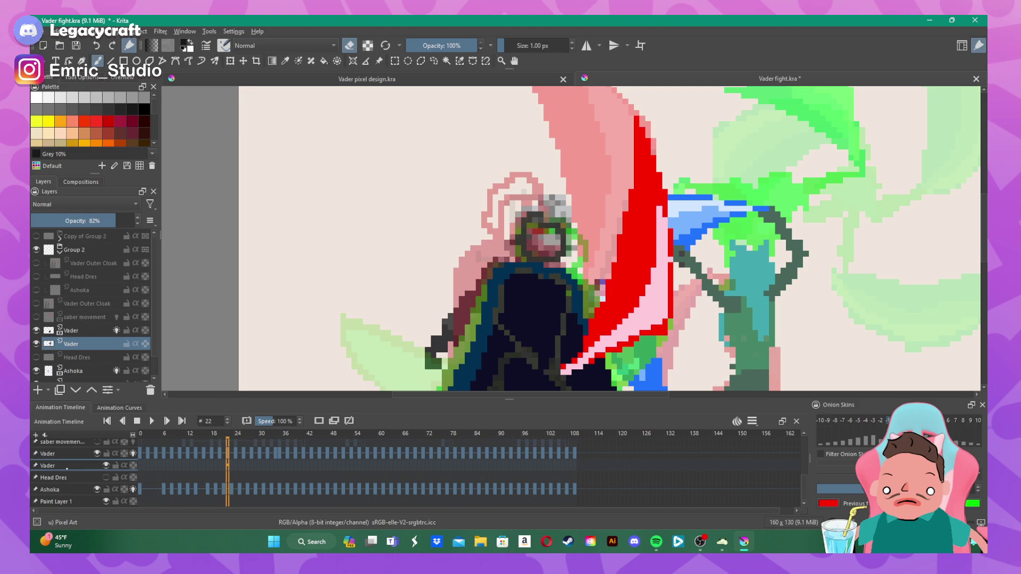
pyautogui.press('pageup')
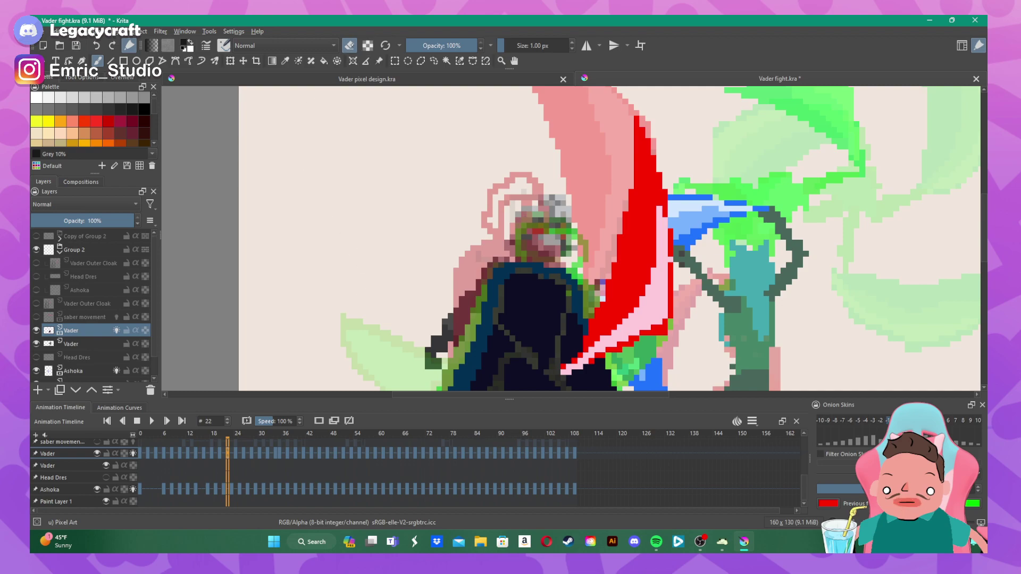
pyautogui.click(350, 45)
# - Trace Vader's helmet outline and dark mask details over the reference on frame 22
pyautogui.moveTo(516, 254)
pyautogui.mouseDown()
pyautogui.moveTo(508, 240)
pyautogui.moveTo(518, 215)
pyautogui.moveTo(553, 197)
pyautogui.moveTo(566, 210)
pyautogui.mouseUp()
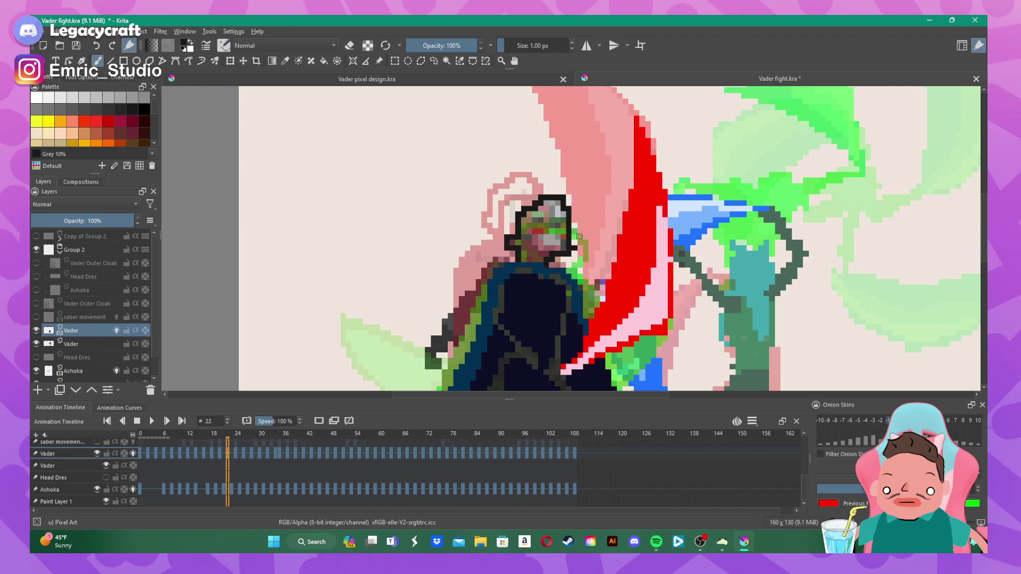
pyautogui.scroll(-5, 576, 235)
pyautogui.scroll(5, 524, 228)
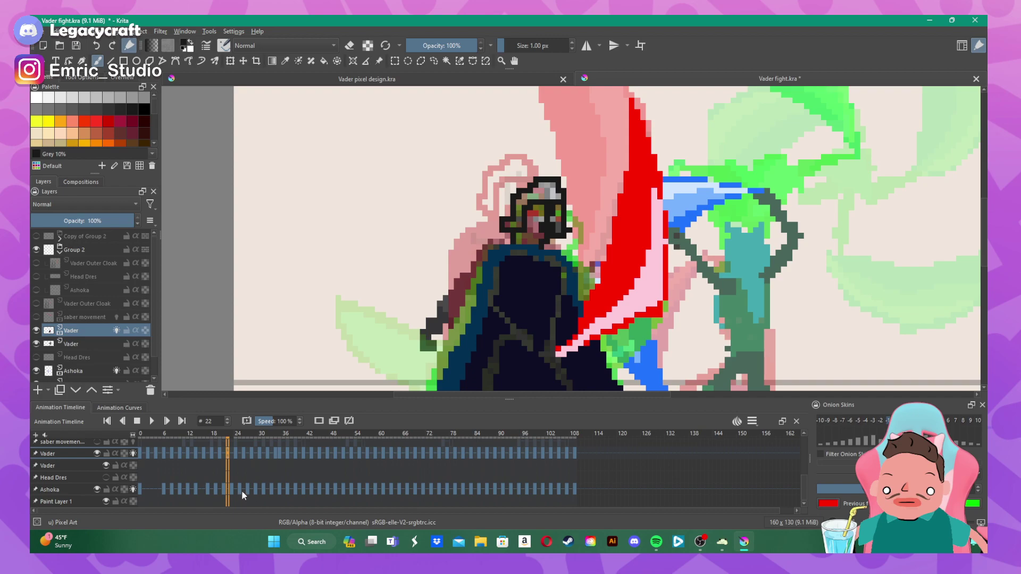
# - Erase the old oval head sketch on frame 24 of the animated Vader layer
pyautogui.click(235, 453)
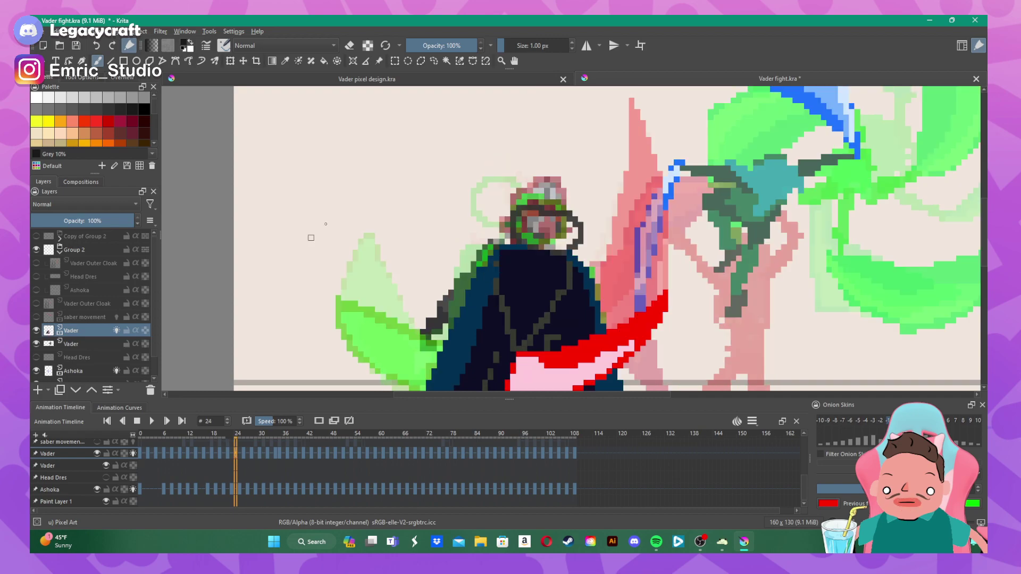
pyautogui.click(350, 46)
pyautogui.moveTo(572, 222)
pyautogui.mouseDown()
pyautogui.moveTo(581, 220)
pyautogui.moveTo(571, 243)
pyautogui.moveTo(563, 213)
pyautogui.moveTo(527, 207)
pyautogui.moveTo(515, 222)
pyautogui.mouseUp()
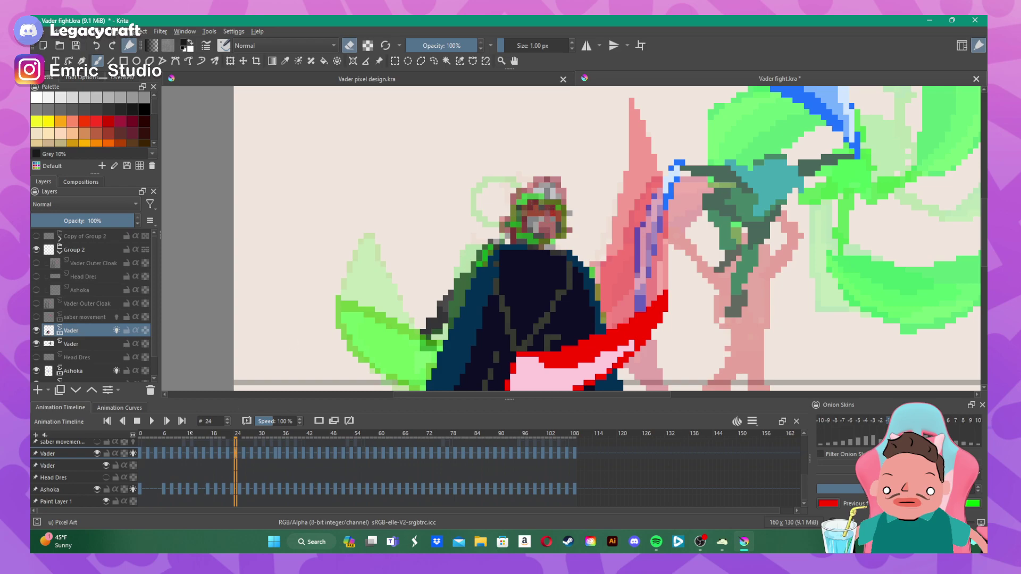
# - Tilt the Vader reference further counterclockwise on frame 24 and realign its helmet over the head position above the cloak
pyautogui.click(80, 343)
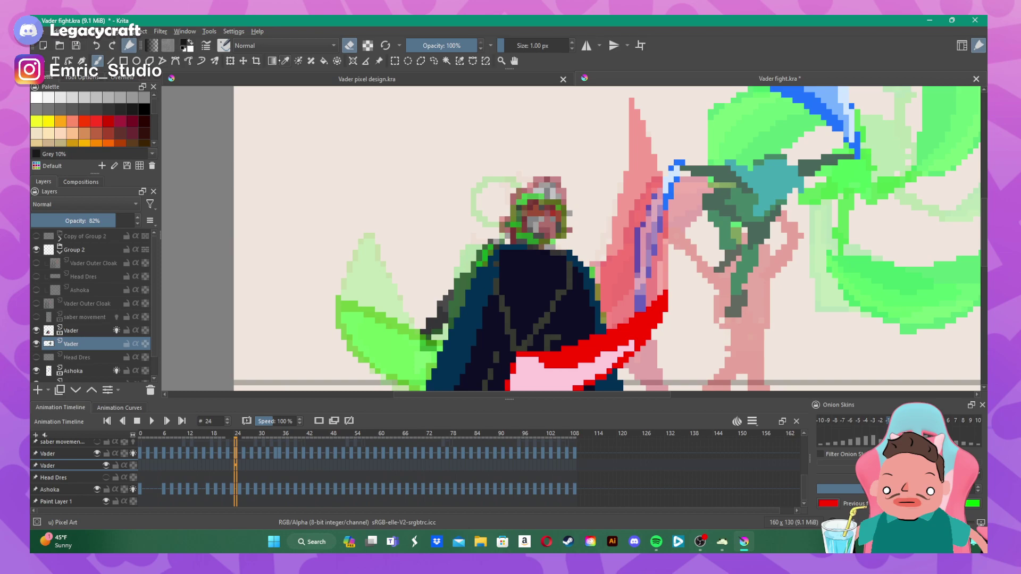
pyautogui.click(230, 61)
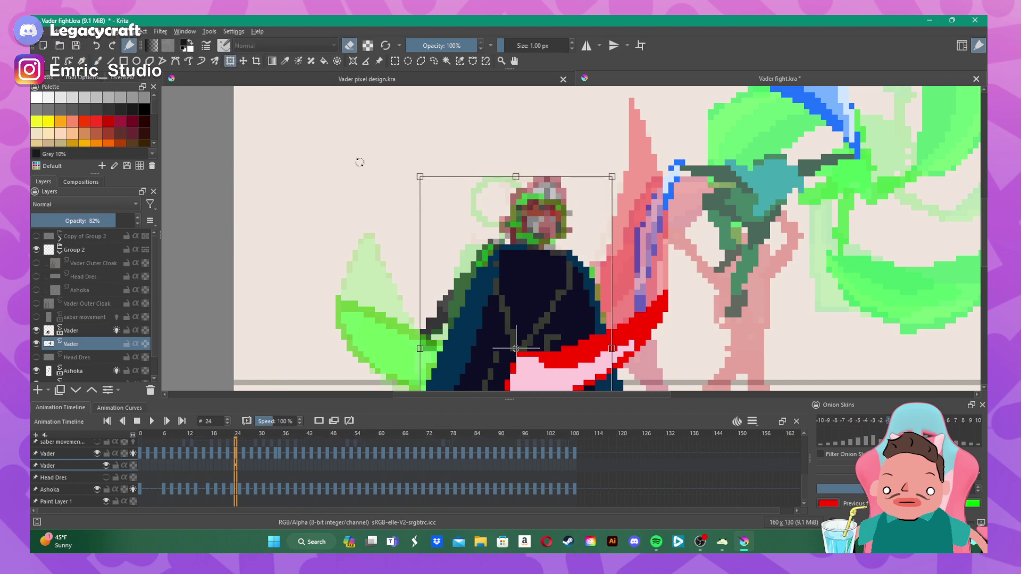
pyautogui.moveTo(395, 165); pyautogui.dragTo(374, 198)
pyautogui.moveTo(453, 235); pyautogui.dragTo(374, 208)
pyautogui.moveTo(504, 125); pyautogui.dragTo(495, 158)
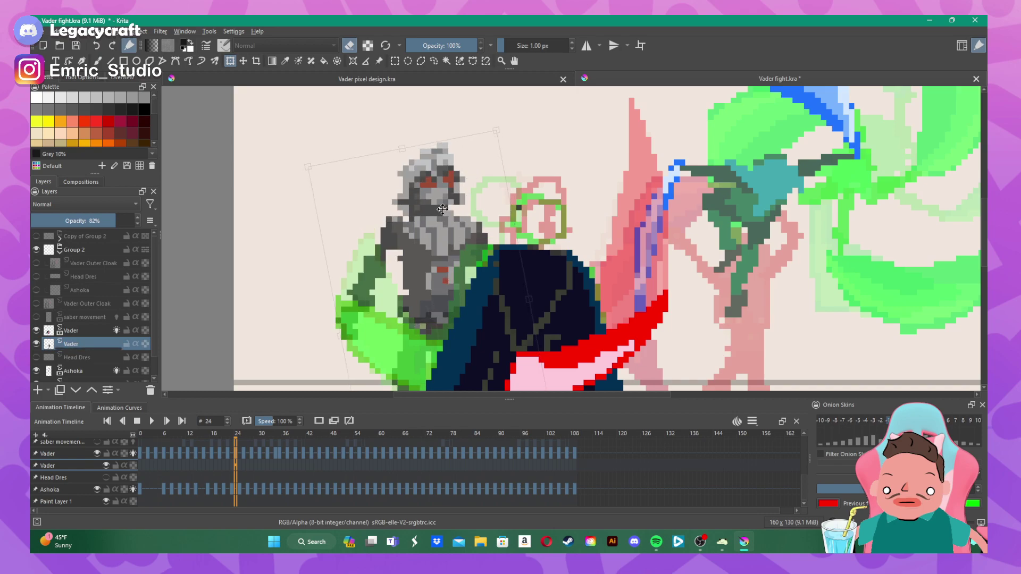
pyautogui.moveTo(451, 226); pyautogui.dragTo(392, 181)
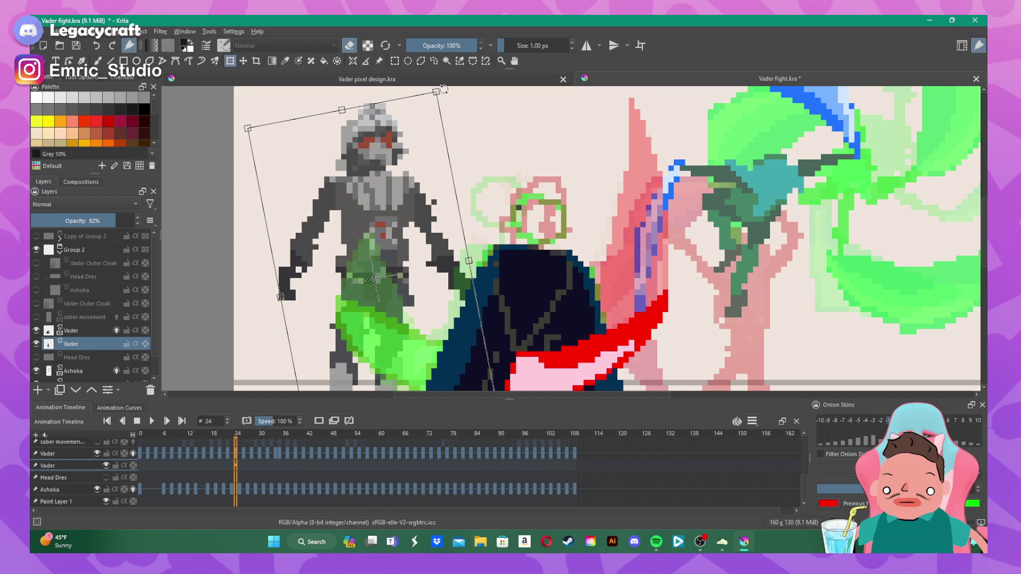
pyautogui.moveTo(444, 89); pyautogui.dragTo(449, 94)
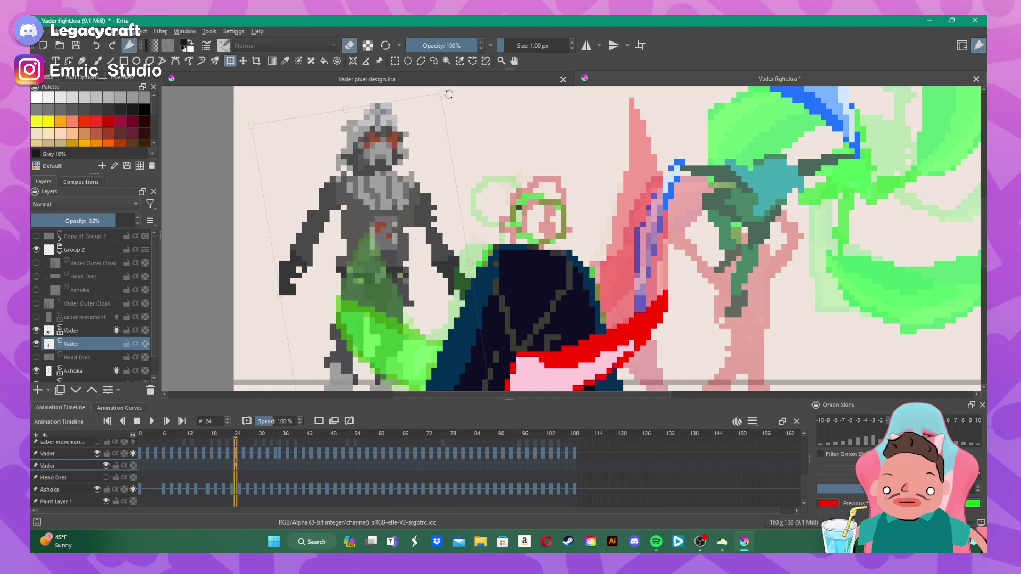
pyautogui.moveTo(420, 170); pyautogui.dragTo(578, 246)
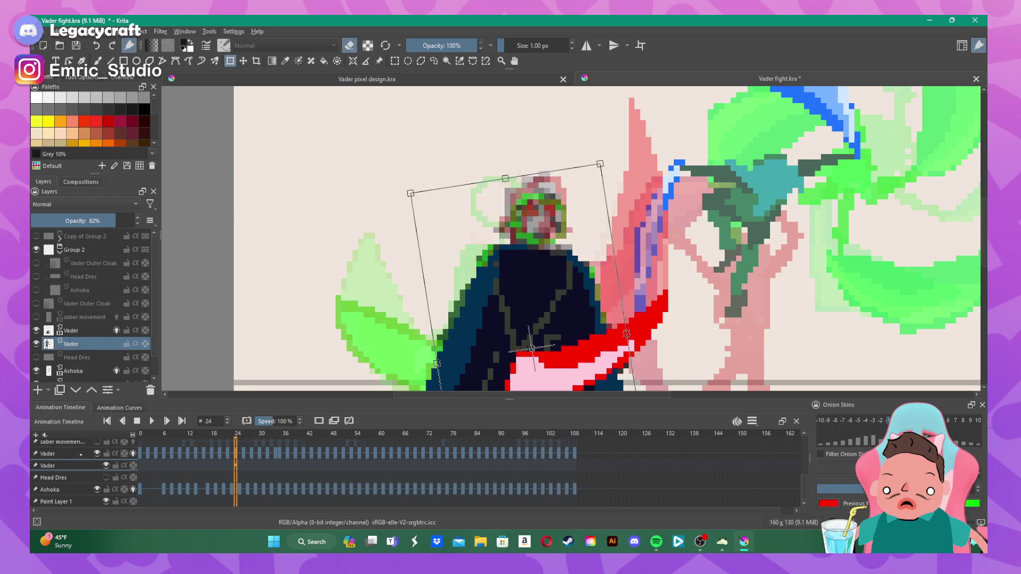
# - Trace Vader's helmet outline and dark mask details over the reference on frame 24 of the animated Vader layer
pyautogui.click(80, 330)
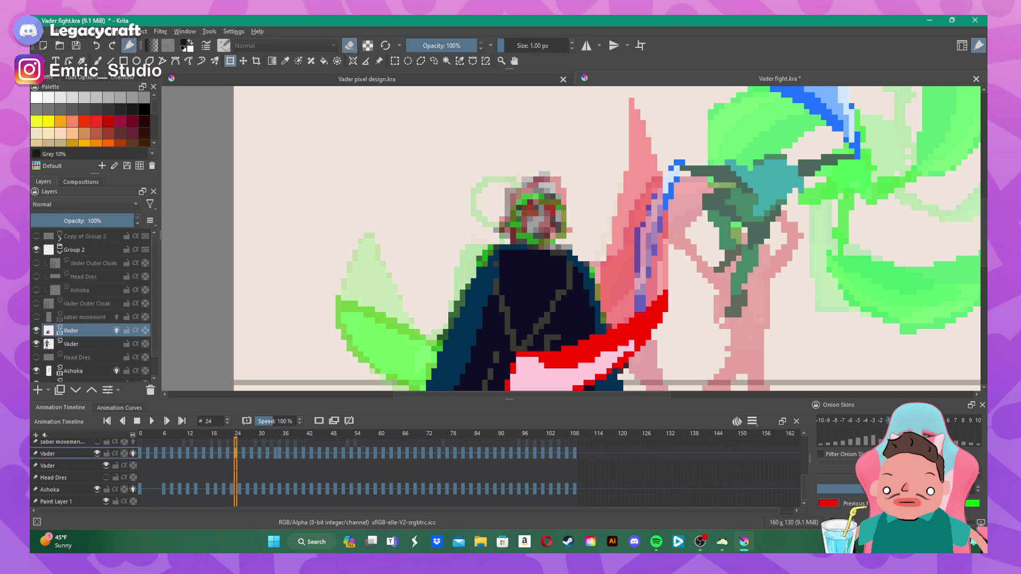
pyautogui.press('b')
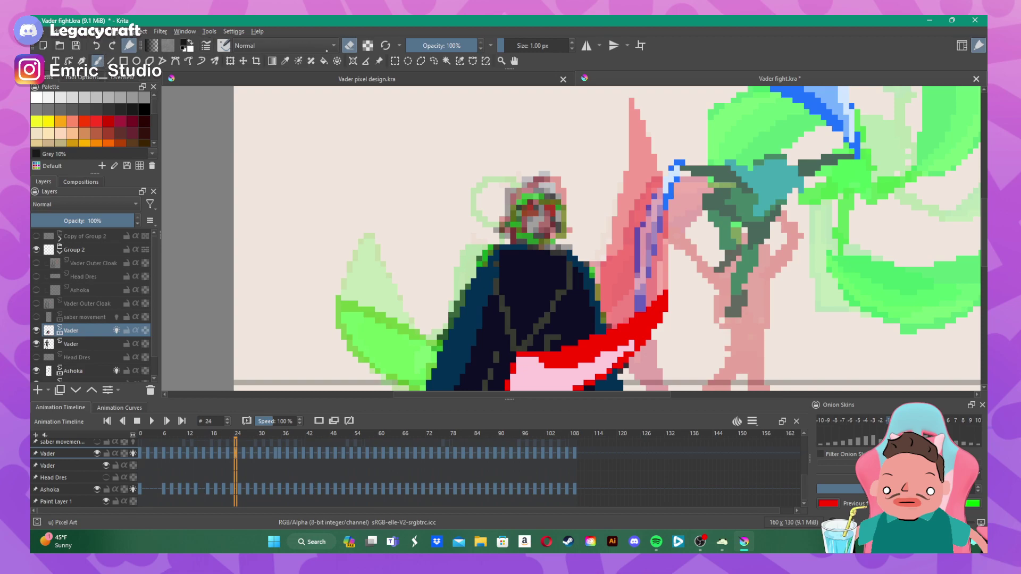
pyautogui.press('e')
pyautogui.moveTo(514, 240)
pyautogui.mouseDown()
pyautogui.moveTo(497, 230)
pyautogui.moveTo(513, 191)
pyautogui.moveTo(535, 180)
pyautogui.moveTo(519, 186)
pyautogui.moveTo(524, 180)
pyautogui.moveTo(548, 180)
pyautogui.moveTo(564, 229)
pyautogui.mouseUp()
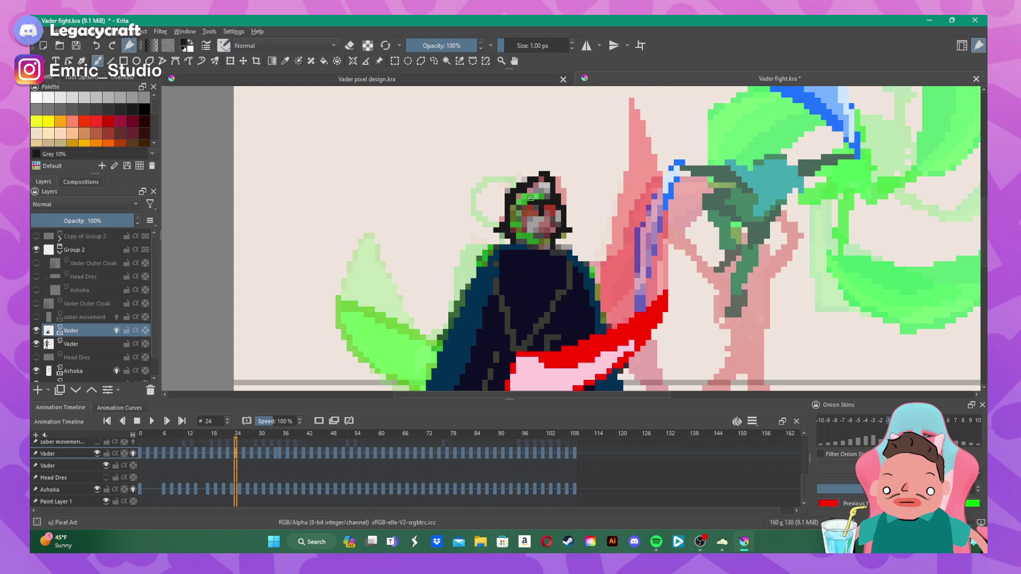
pyautogui.moveTo(528, 199)
pyautogui.mouseDown()
pyautogui.moveTo(517, 236)
pyautogui.moveTo(542, 219)
pyautogui.moveTo(530, 231)
pyautogui.moveTo(555, 220)
pyautogui.mouseUp()
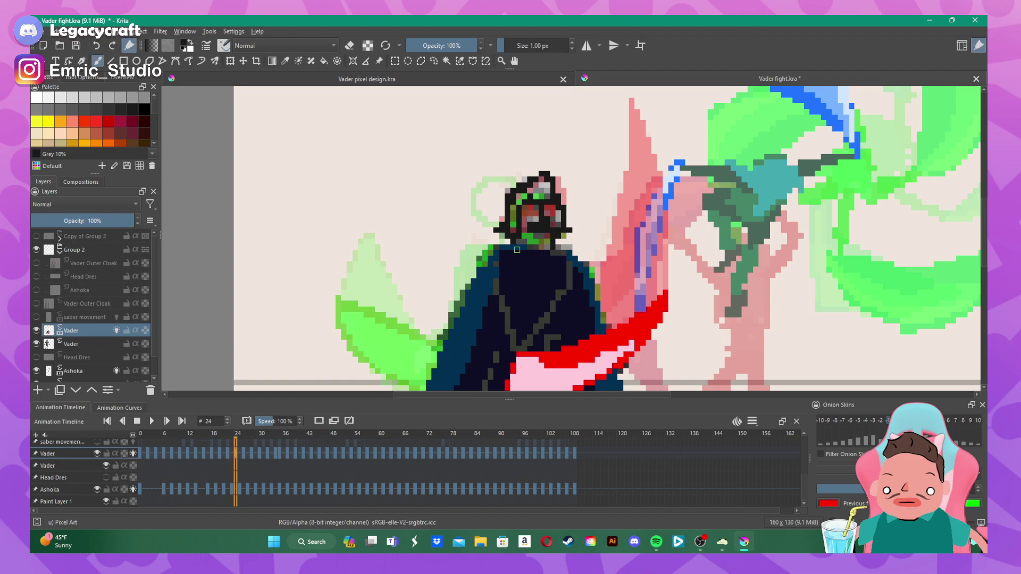
# - Erase the old head circle on frame 26 of the animated Vader layer
pyautogui.click(243, 455)
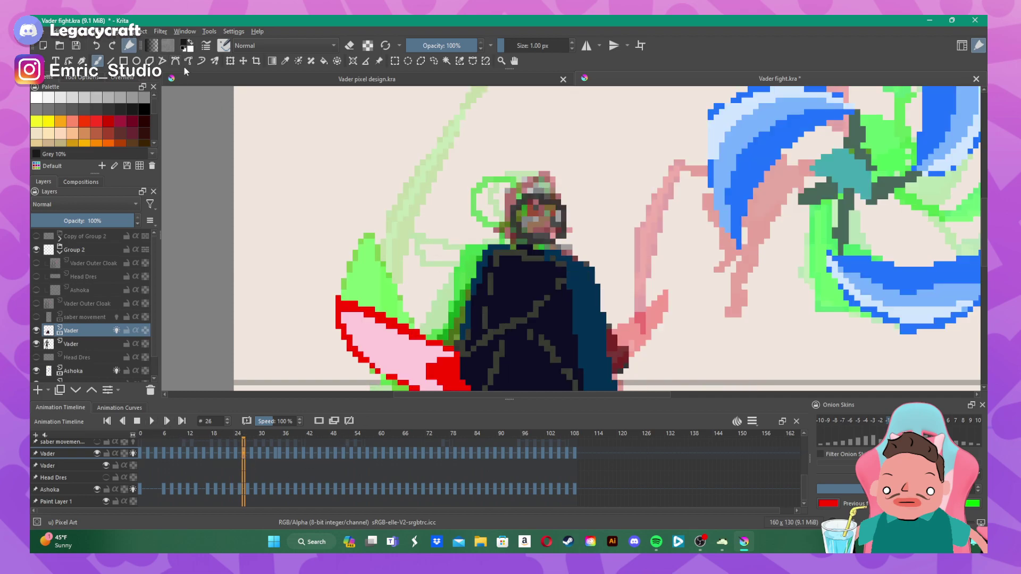
pyautogui.click(350, 45)
pyautogui.moveTo(540, 200)
pyautogui.mouseDown()
pyautogui.moveTo(515, 231)
pyautogui.moveTo(546, 242)
pyautogui.moveTo(559, 235)
pyautogui.moveTo(566, 206)
pyautogui.moveTo(539, 195)
pyautogui.mouseUp()
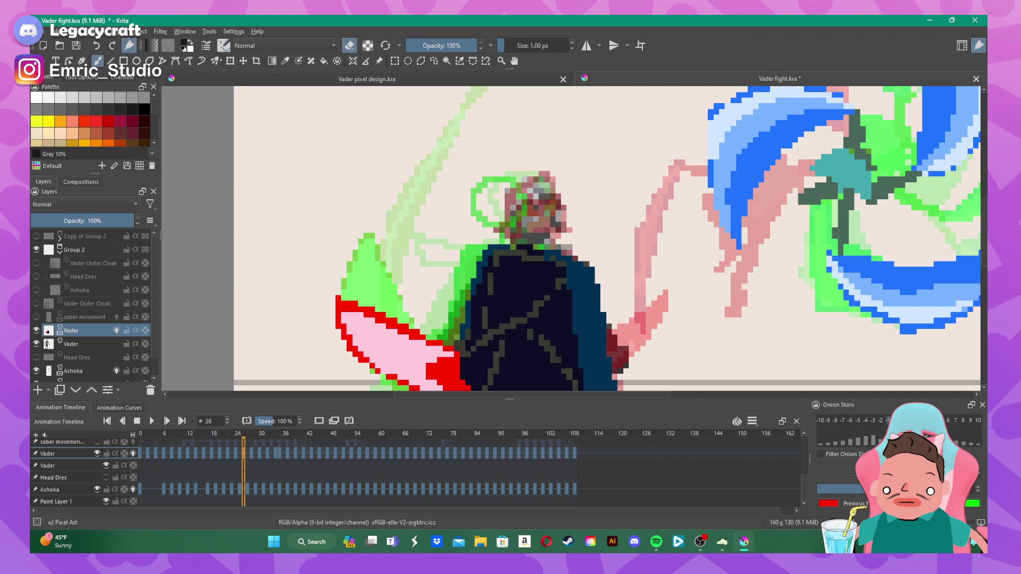
# - Trace Vader's helmet outline and mask details over the reference on frame 26
pyautogui.press('e')
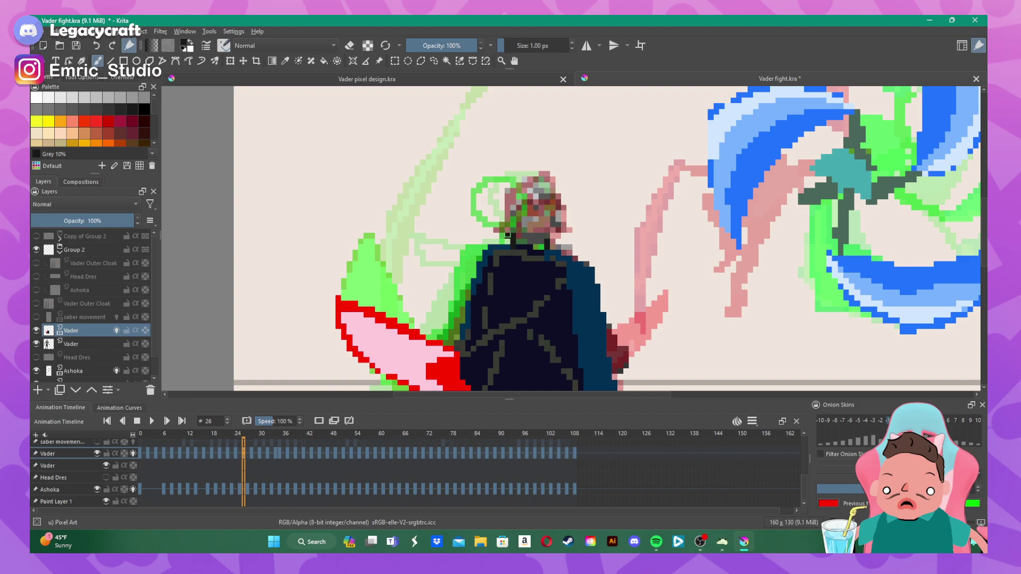
pyautogui.moveTo(503, 229)
pyautogui.mouseDown()
pyautogui.moveTo(508, 193)
pyautogui.moveTo(540, 174)
pyautogui.moveTo(564, 233)
pyautogui.moveTo(552, 242)
pyautogui.moveTo(548, 199)
pyautogui.moveTo(524, 201)
pyautogui.moveTo(538, 211)
pyautogui.moveTo(531, 229)
pyautogui.moveTo(549, 230)
pyautogui.mouseUp()
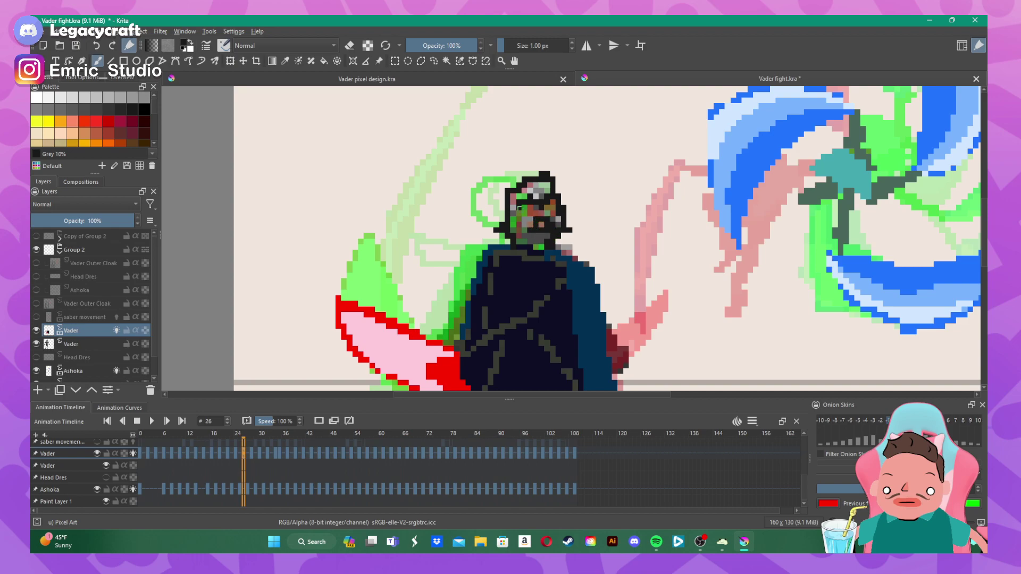
pyautogui.moveTo(519, 209); pyautogui.dragTo(518, 234)
# - Play back the fight animation with the Vader reference shown and hidden to review the new helmets, then show the reference again
pyautogui.click(151, 421)
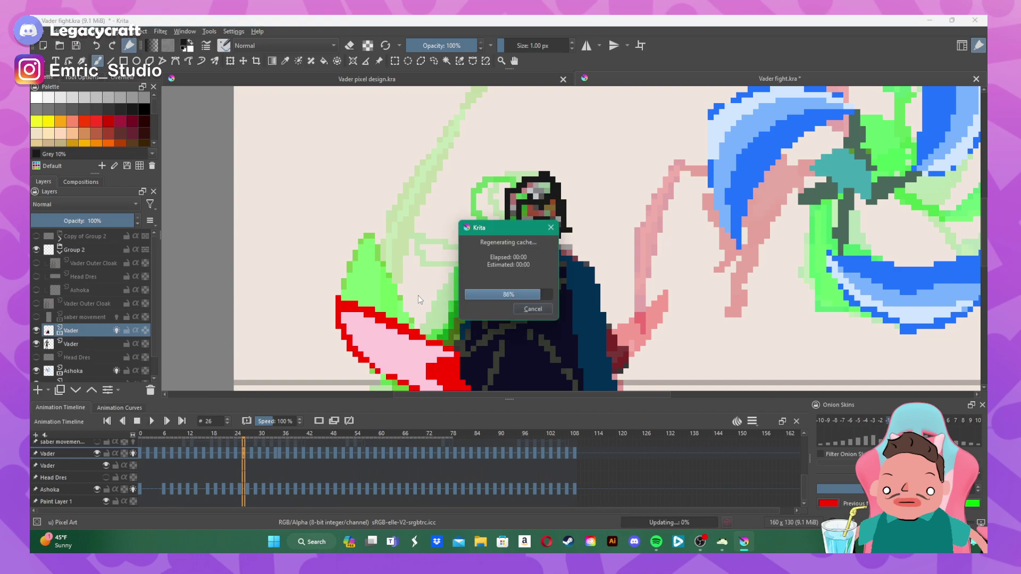
pyautogui.scroll(-4, 448, 277)
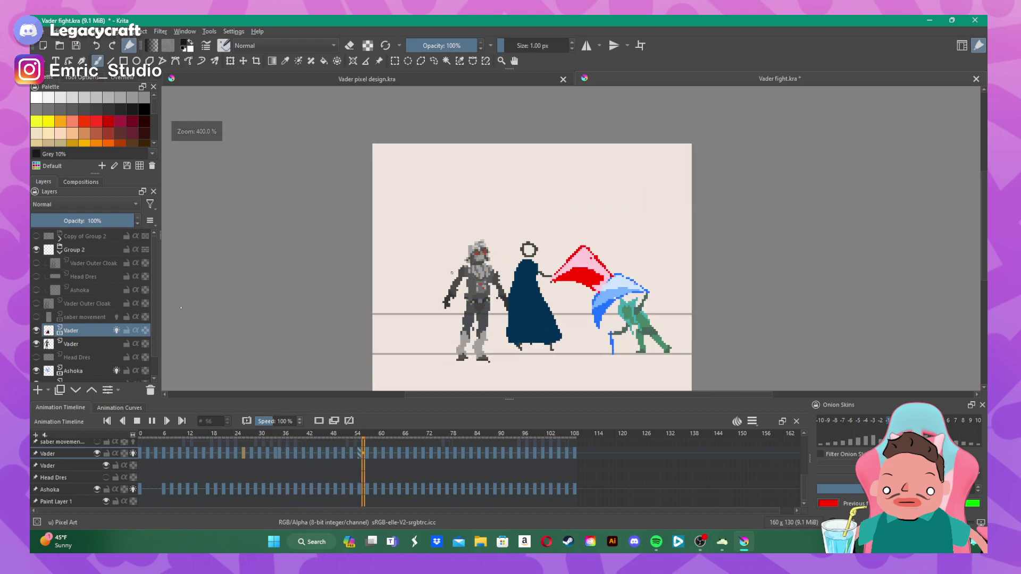
pyautogui.press('space')
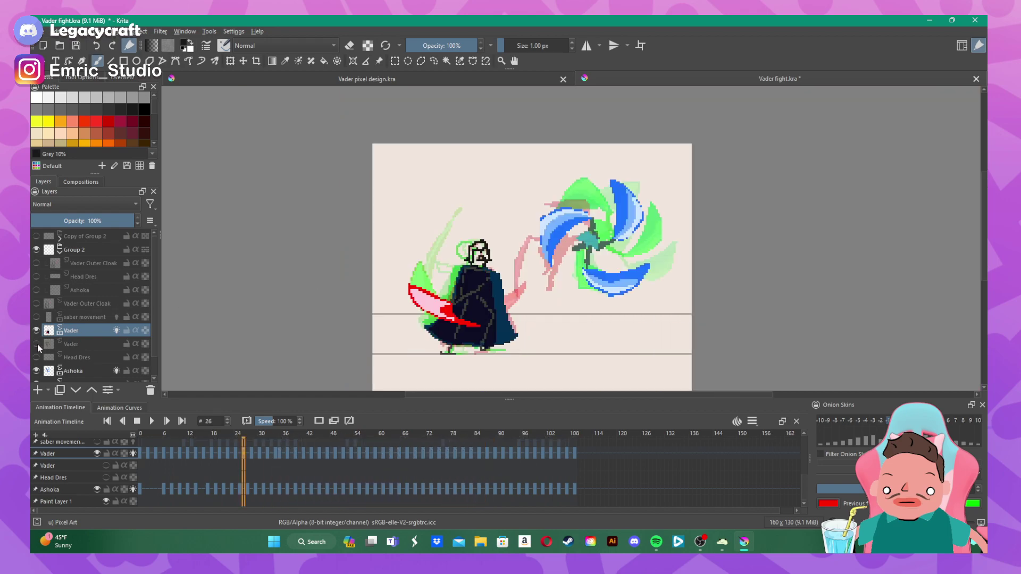
pyautogui.click(151, 421)
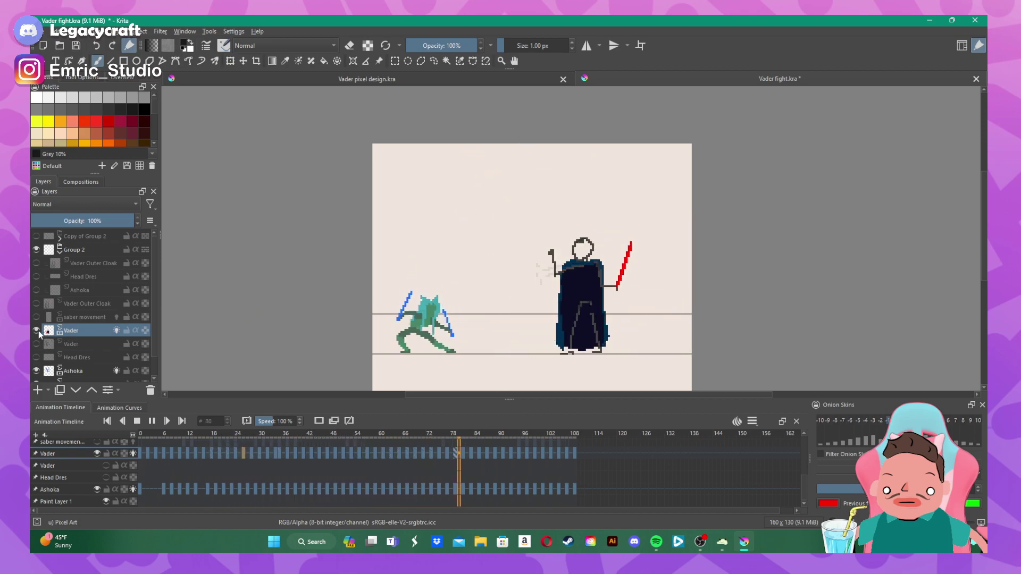
pyautogui.click(150, 421)
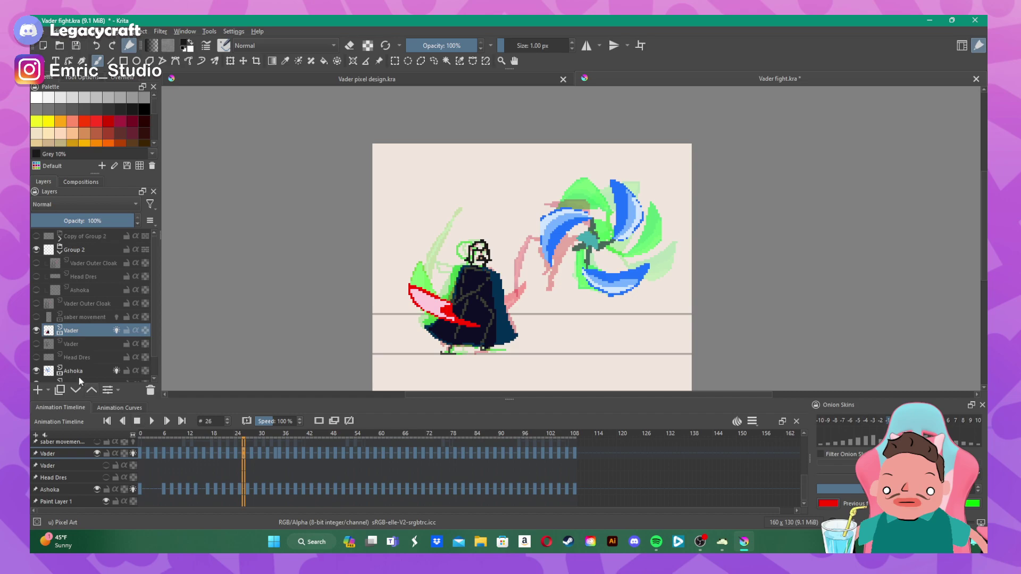
pyautogui.click(36, 343)
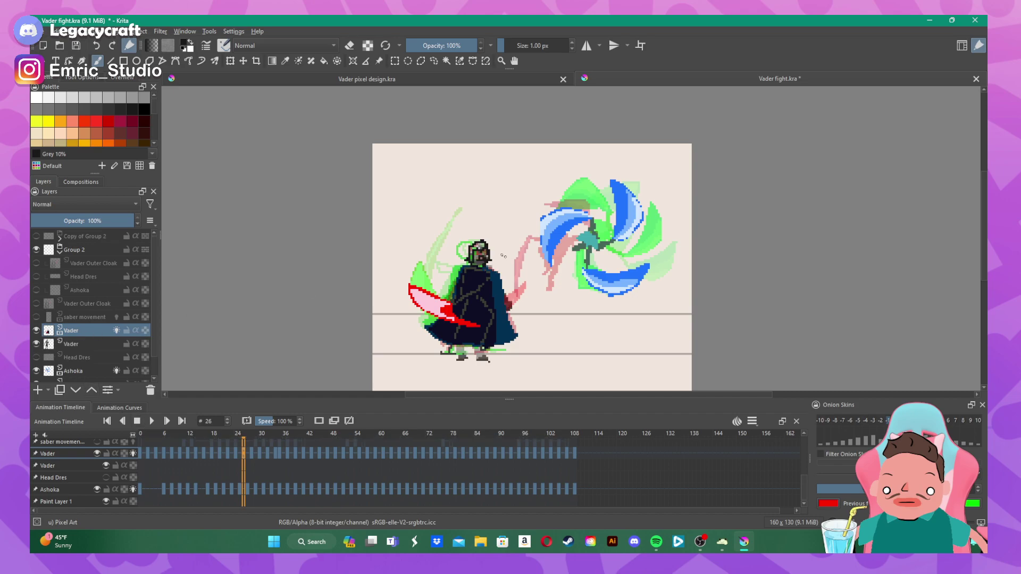
# - Move the Vader reference away from Ashoka and slightly down so its helmet sits over the sketched head on frame 28
pyautogui.scroll(3, 503, 256)
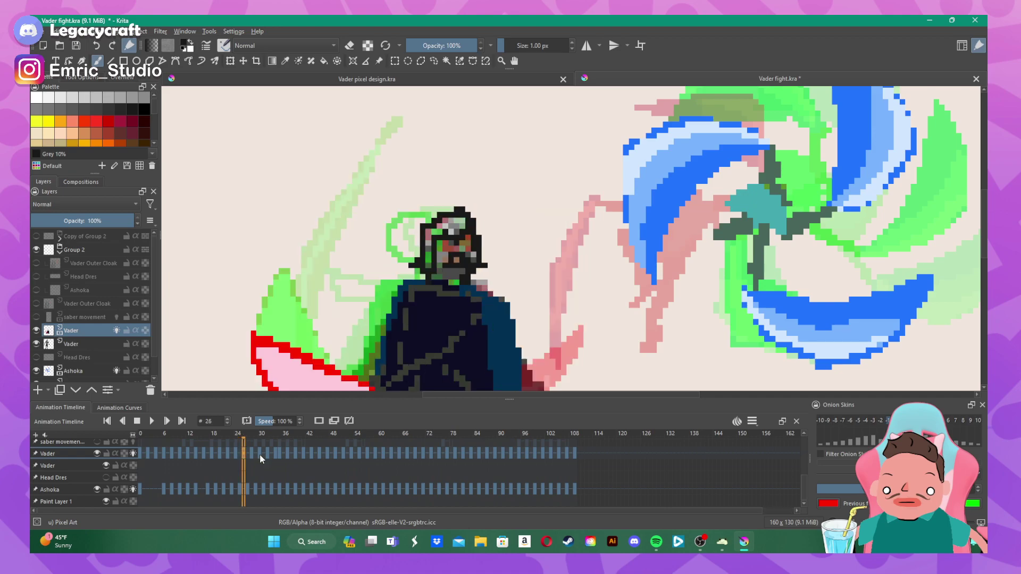
pyautogui.press('Right')
pyautogui.press('Right')
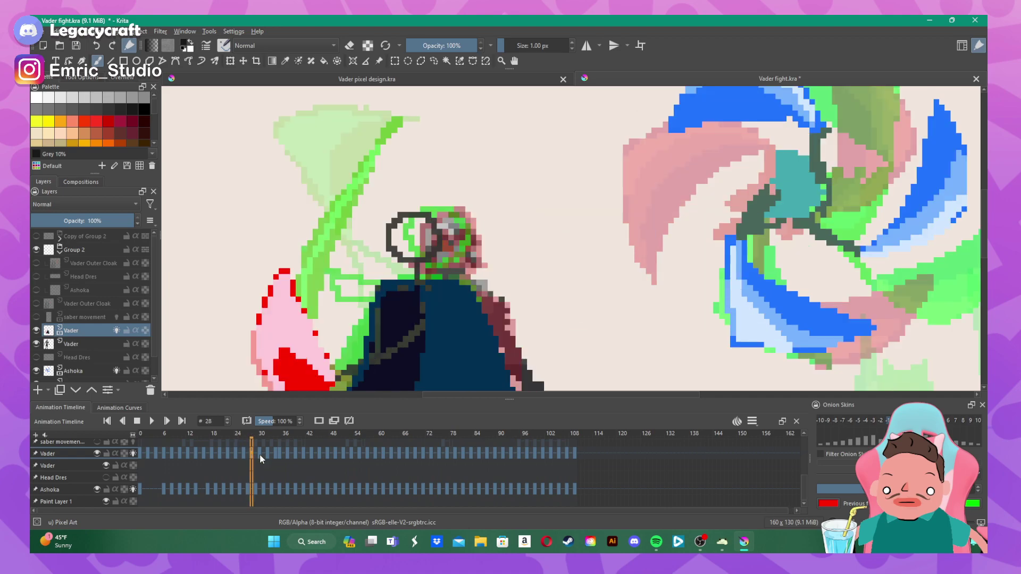
pyautogui.click(69, 343)
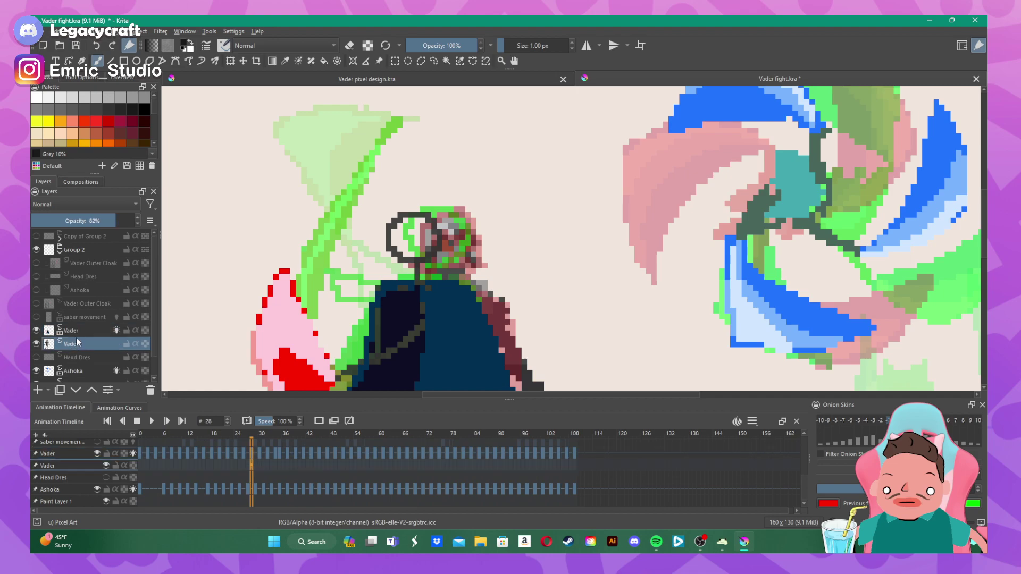
pyautogui.click(243, 61)
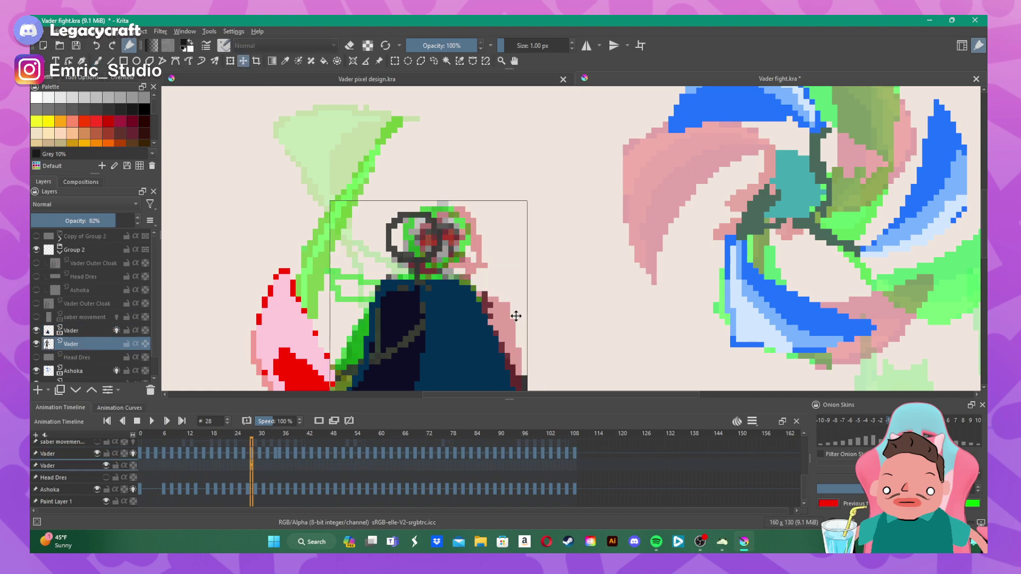
pyautogui.press('Left')
pyautogui.press('Left')
pyautogui.press('Left')
pyautogui.press('Down')
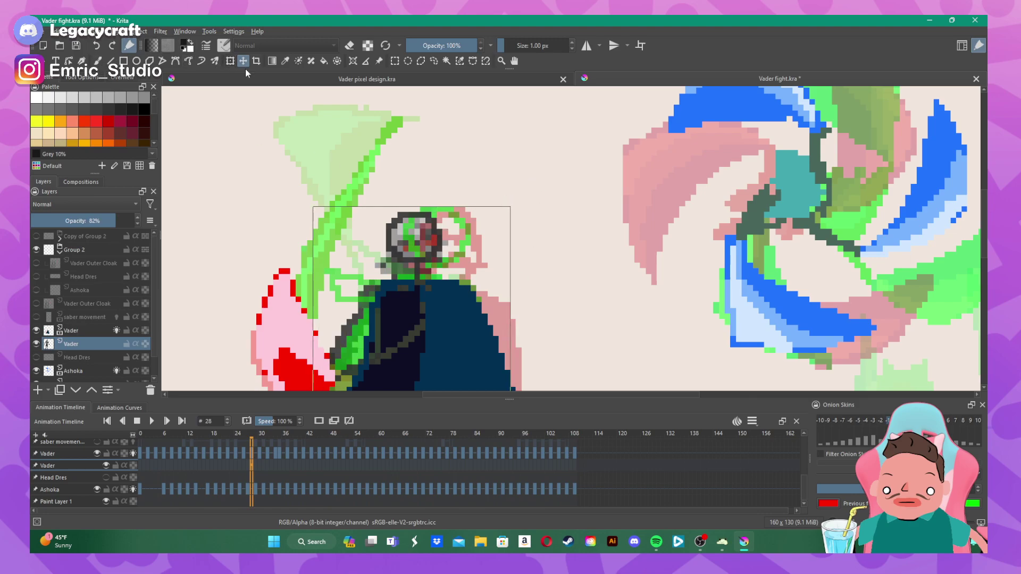
# - Tilt the Vader reference slightly counterclockwise on frame 28 and keep its helmet aligned with the sketched head
pyautogui.click(229, 60)
pyautogui.moveTo(536, 197); pyautogui.dragTo(521, 191)
pyautogui.moveTo(469, 275); pyautogui.dragTo(471, 283)
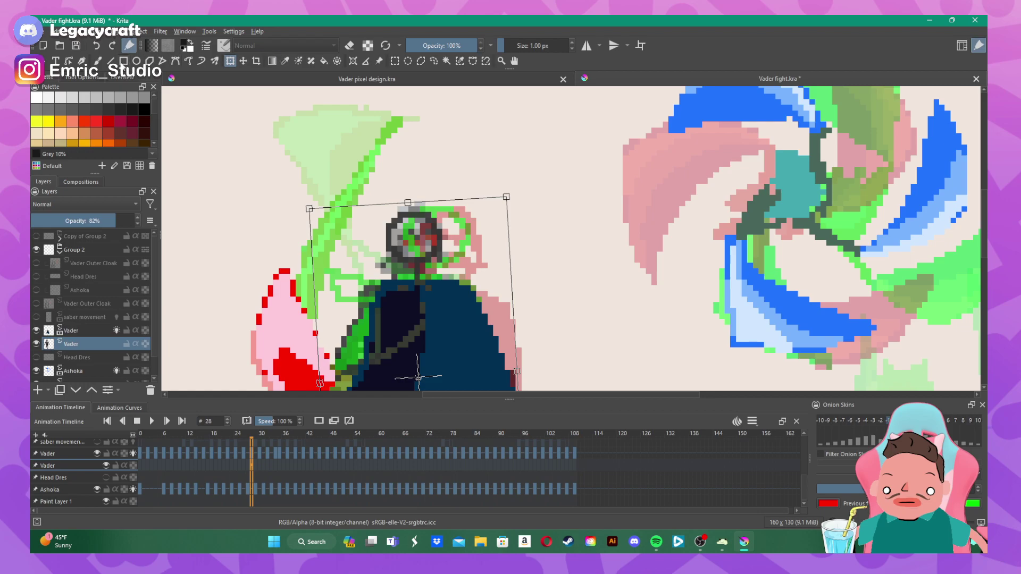
pyautogui.press('b')
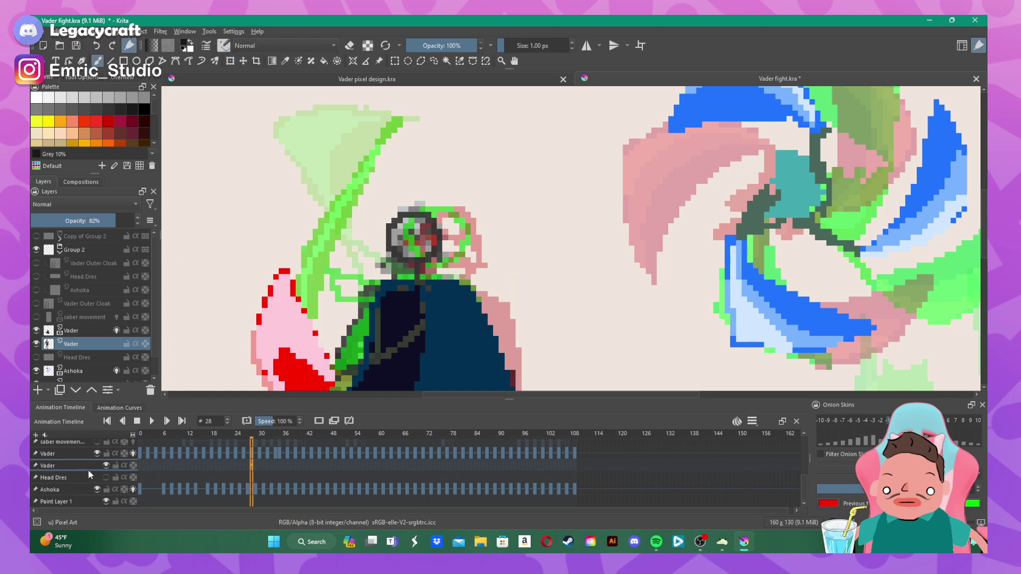
# - Erase the old head circle on frame 28 of the animated Vader layer
pyautogui.click(79, 450)
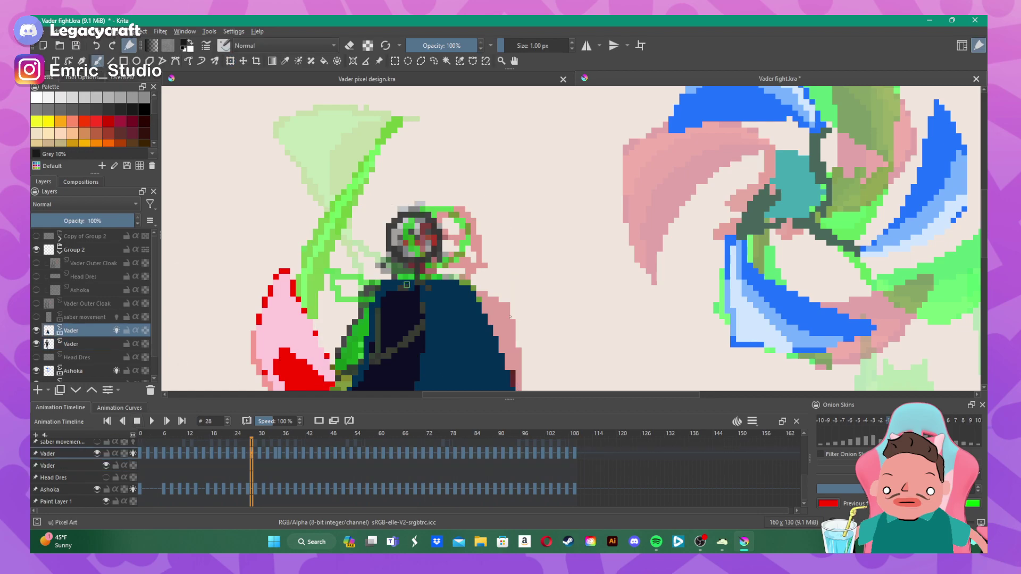
pyautogui.press('e')
pyautogui.moveTo(399, 201)
pyautogui.mouseDown()
pyautogui.moveTo(388, 223)
pyautogui.moveTo(420, 262)
pyautogui.moveTo(413, 270)
pyautogui.moveTo(437, 241)
pyautogui.moveTo(439, 261)
pyautogui.moveTo(438, 219)
pyautogui.mouseUp()
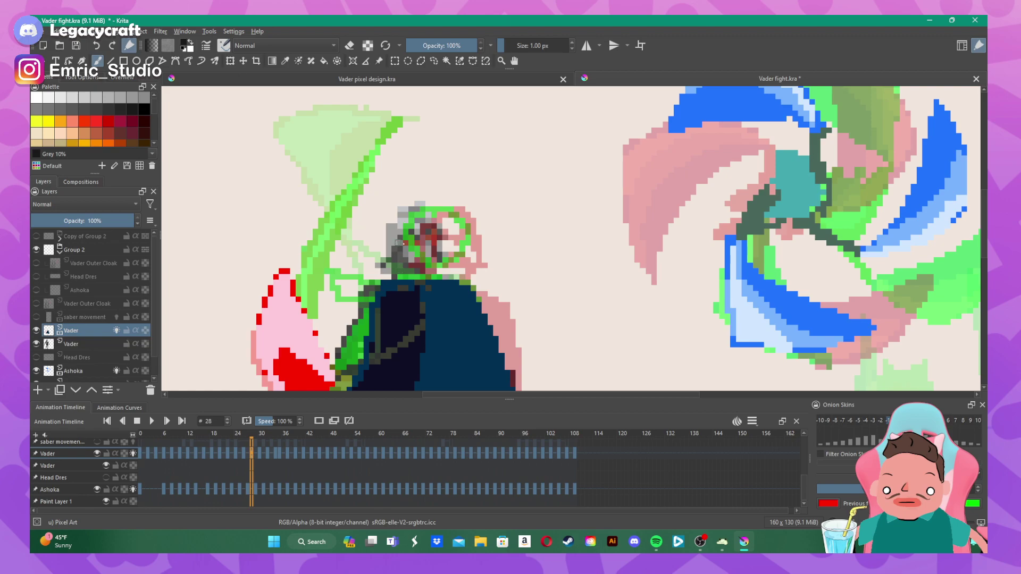
# - Shift the Vader reference slightly toward Ashoka on frame 28 so its helmet is centred closer over the cloak
pyautogui.click(93, 345)
pyautogui.press('t')
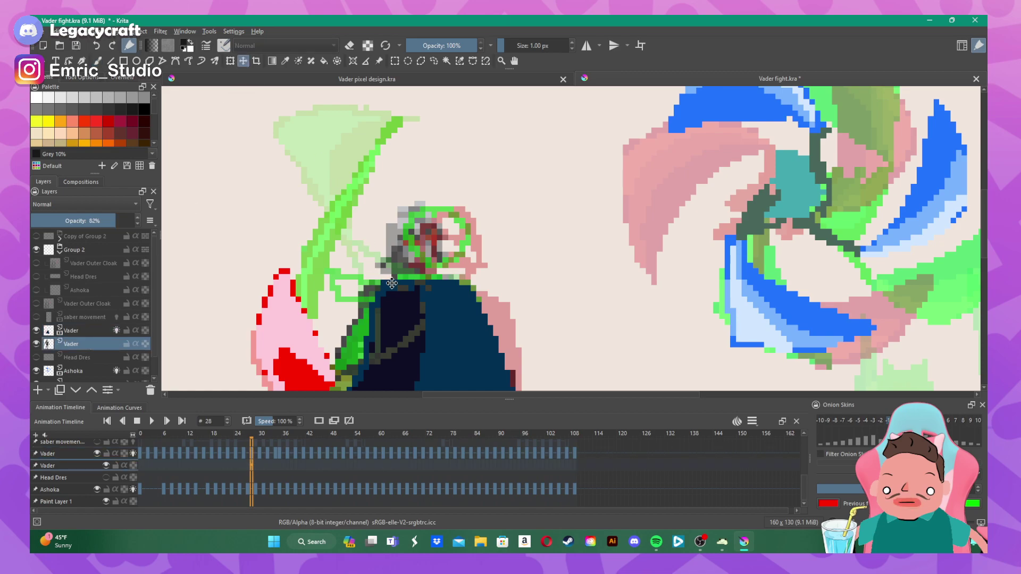
pyautogui.moveTo(406, 312); pyautogui.dragTo(418, 319)
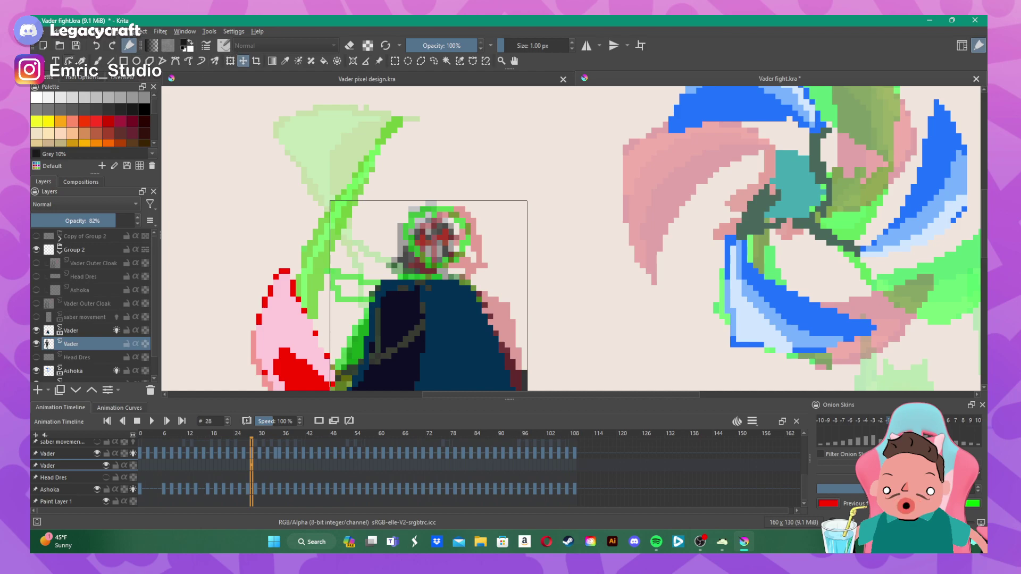
# - Trace Vader's helmet outline and dark mask details over the reference on frame 28 of the animated Vader layer
pyautogui.press('b')
pyautogui.click(97, 61)
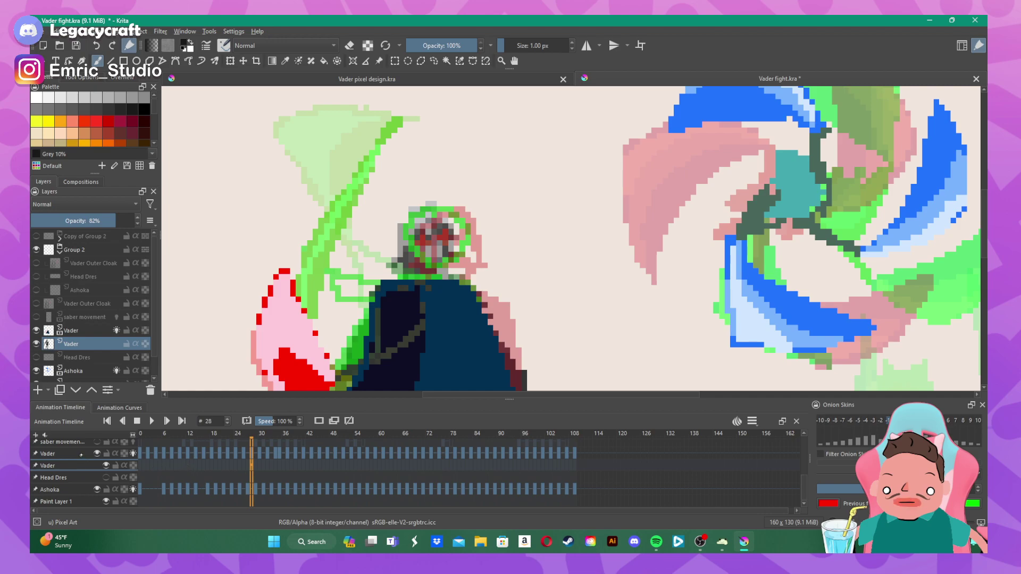
pyautogui.click(81, 453)
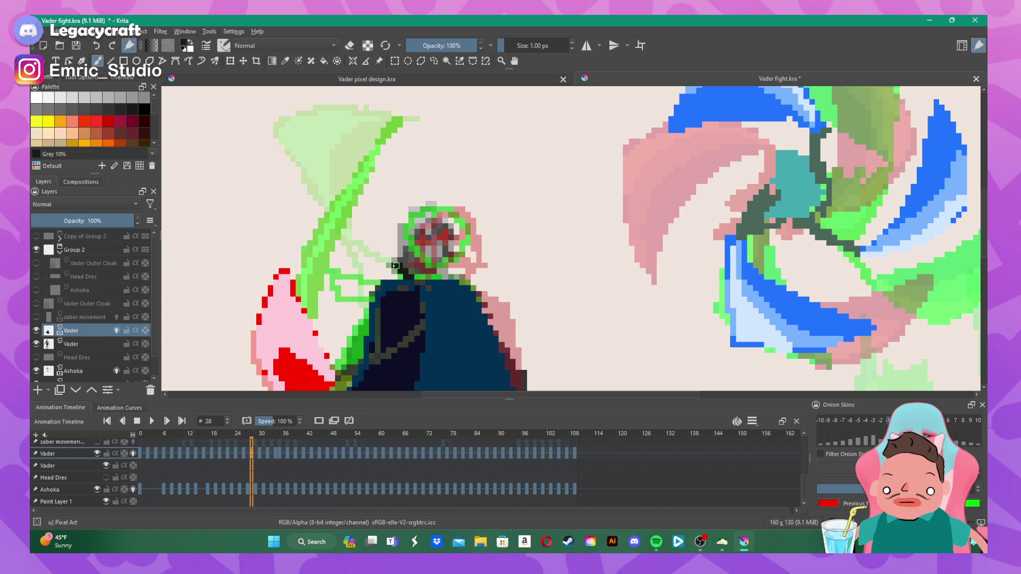
pyautogui.moveTo(392, 264)
pyautogui.mouseDown()
pyautogui.moveTo(411, 210)
pyautogui.moveTo(429, 205)
pyautogui.moveTo(466, 263)
pyautogui.moveTo(455, 256)
pyautogui.moveTo(437, 277)
pyautogui.moveTo(454, 237)
pyautogui.mouseUp()
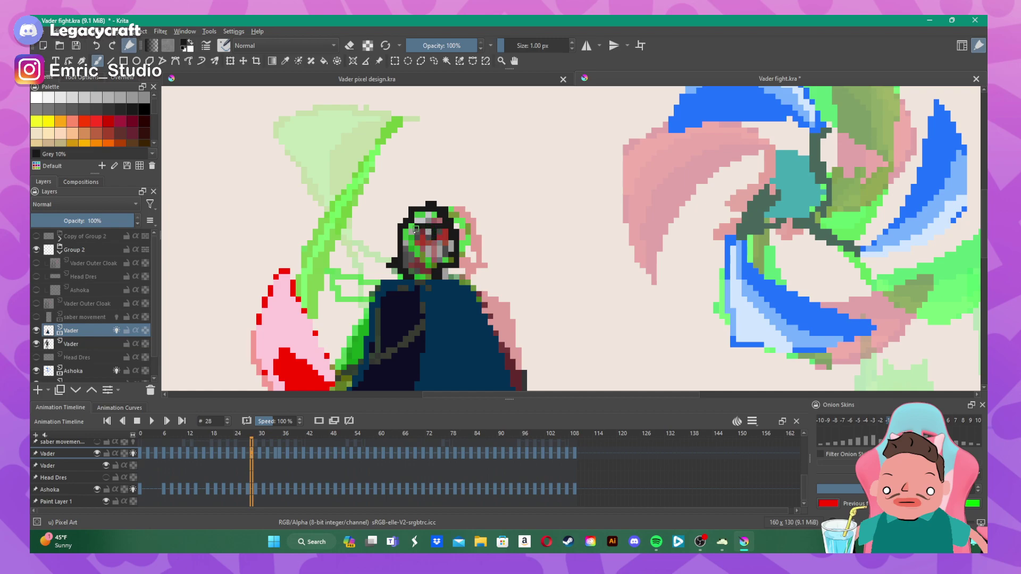
pyautogui.moveTo(411, 250)
pyautogui.mouseDown()
pyautogui.moveTo(408, 271)
pyautogui.moveTo(435, 257)
pyautogui.moveTo(436, 245)
pyautogui.moveTo(446, 259)
pyautogui.moveTo(433, 247)
pyautogui.moveTo(445, 266)
pyautogui.mouseUp()
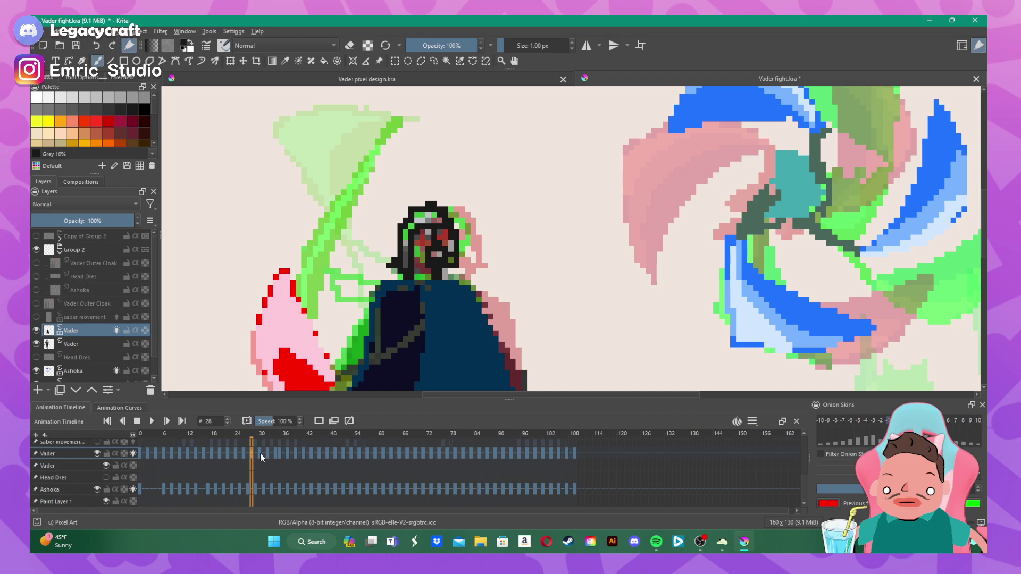
# - Erase the old head circle on frame 30 of the animated Vader layer
pyautogui.click(260, 453)
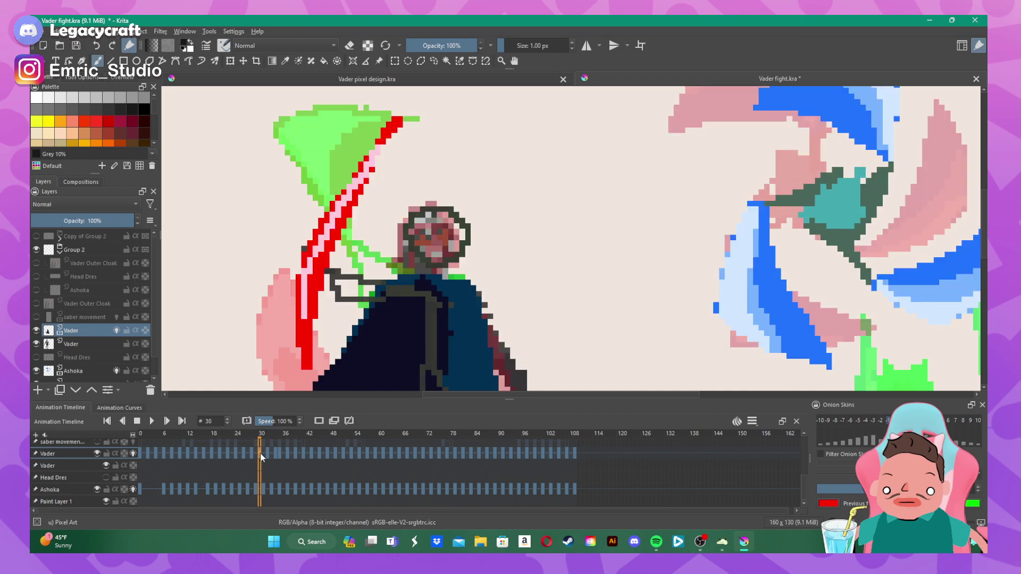
pyautogui.click(350, 47)
pyautogui.moveTo(430, 210)
pyautogui.mouseDown()
pyautogui.moveTo(406, 226)
pyautogui.moveTo(418, 204)
pyautogui.moveTo(414, 246)
pyautogui.moveTo(443, 268)
pyautogui.moveTo(466, 243)
pyautogui.moveTo(446, 211)
pyautogui.moveTo(435, 216)
pyautogui.mouseUp()
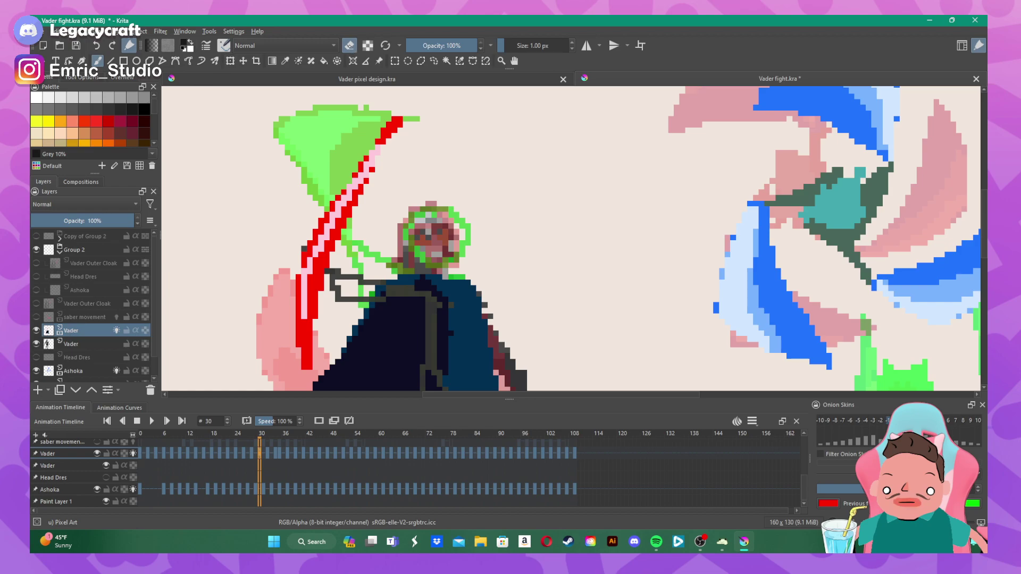
pyautogui.press('e')
# - Nudge the Vader reference layer slightly upward and toward Ashoka on frame 30
pyautogui.click(86, 466)
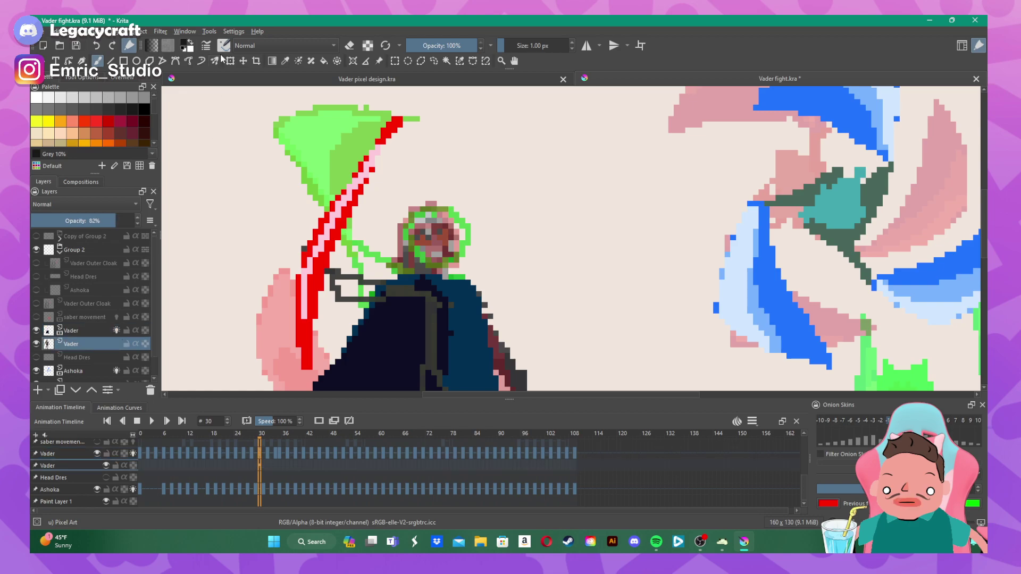
pyautogui.click(243, 60)
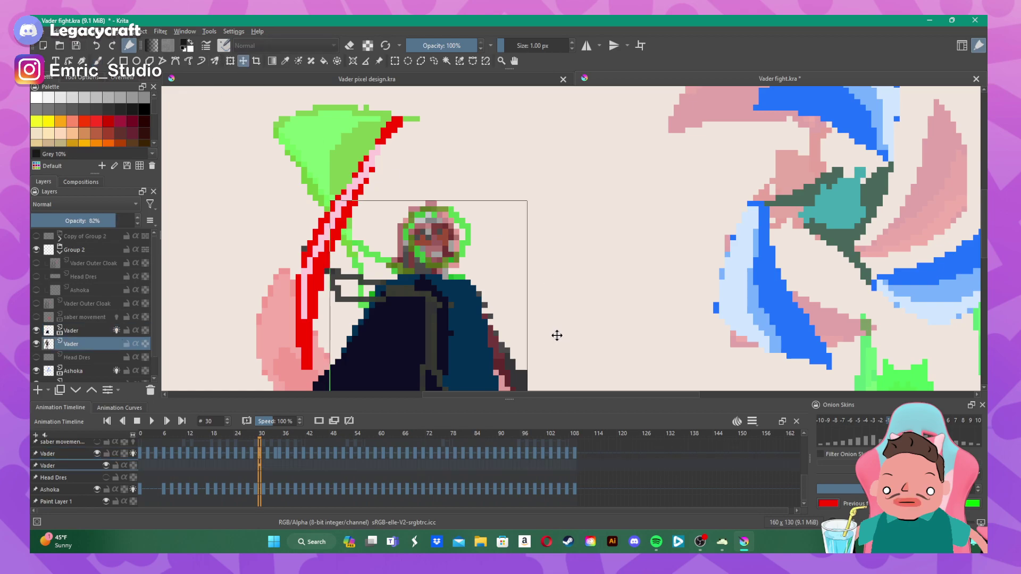
pyautogui.moveTo(554, 337); pyautogui.dragTo(560, 330)
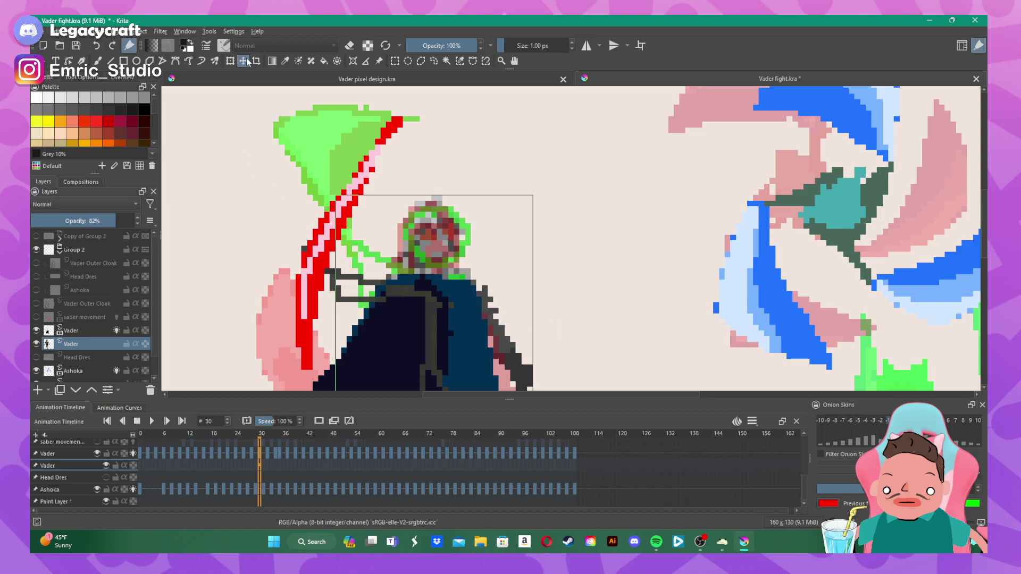
pyautogui.click(98, 61)
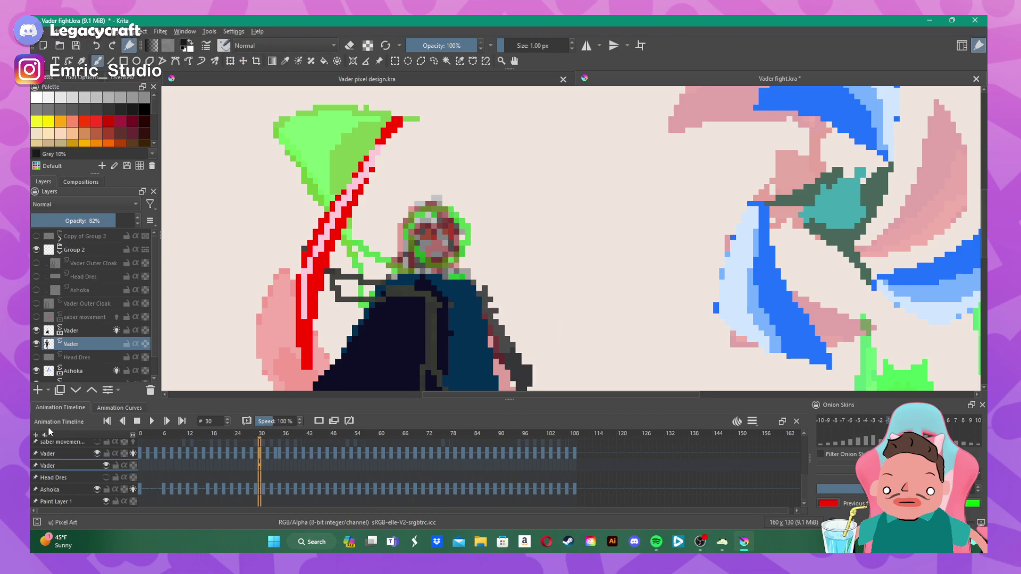
# - Trace Vader's helmet outline and dark mask details over the reference on frame 30 of the animated Vader layer
pyautogui.click(59, 458)
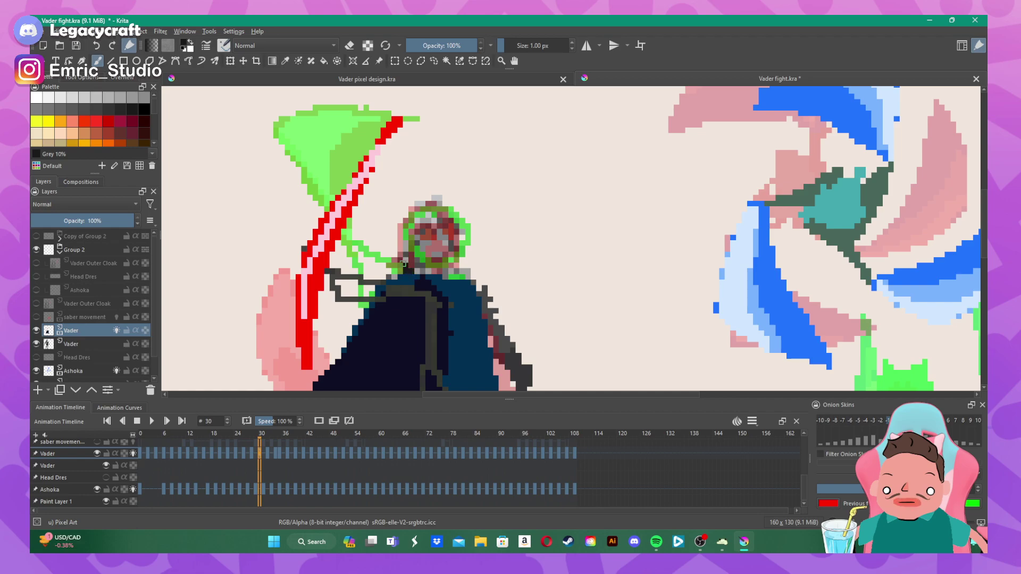
pyautogui.moveTo(398, 259); pyautogui.dragTo(400, 225)
pyautogui.moveTo(405, 216); pyautogui.dragTo(440, 198)
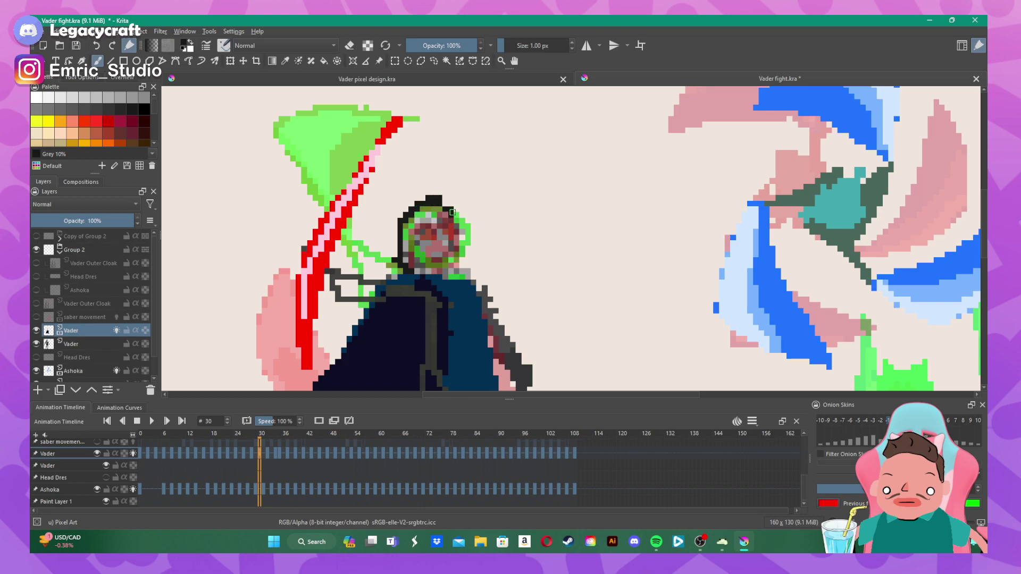
pyautogui.moveTo(456, 220)
pyautogui.mouseDown()
pyautogui.moveTo(462, 253)
pyautogui.moveTo(445, 278)
pyautogui.mouseUp()
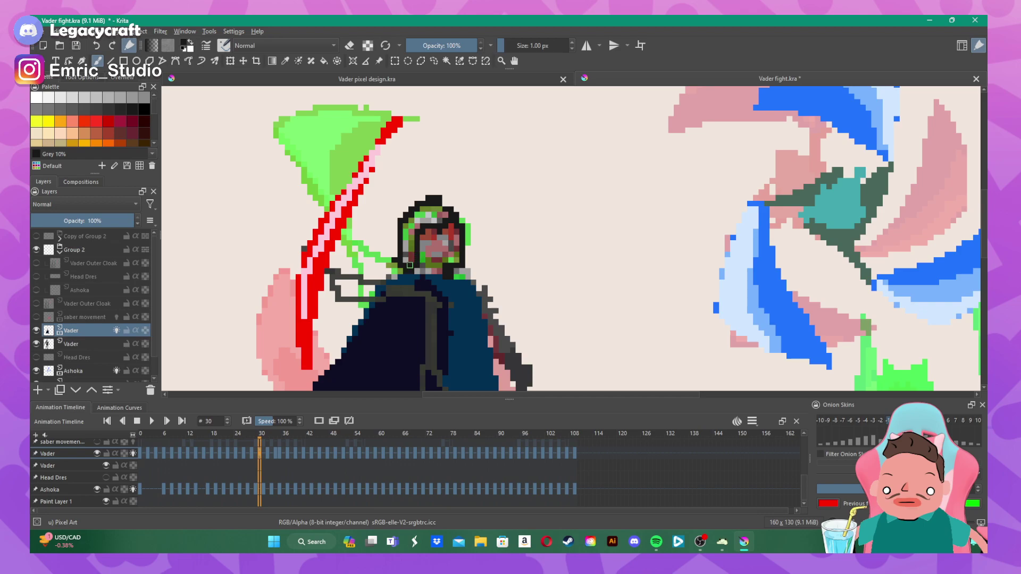
pyautogui.moveTo(442, 240)
pyautogui.mouseDown()
pyautogui.moveTo(451, 257)
pyautogui.moveTo(434, 257)
pyautogui.mouseUp()
pyautogui.click(434, 250)
# - Erase the old head circle on frame 32 of the animated Vader layer
pyautogui.click(266, 455)
pyautogui.moveTo(274, 457); pyautogui.dragTo(267, 458)
pyautogui.click(260, 453)
pyautogui.click(267, 453)
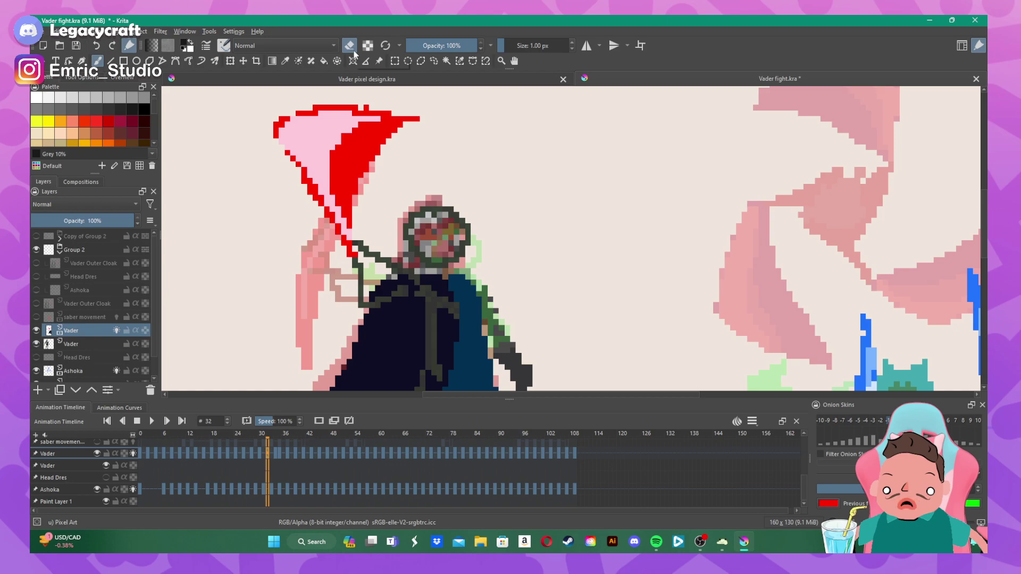
pyautogui.moveTo(428, 214)
pyautogui.mouseDown()
pyautogui.moveTo(408, 243)
pyautogui.moveTo(437, 263)
pyautogui.moveTo(408, 256)
pyautogui.moveTo(465, 249)
pyautogui.moveTo(456, 258)
pyautogui.moveTo(457, 210)
pyautogui.moveTo(434, 213)
pyautogui.mouseUp()
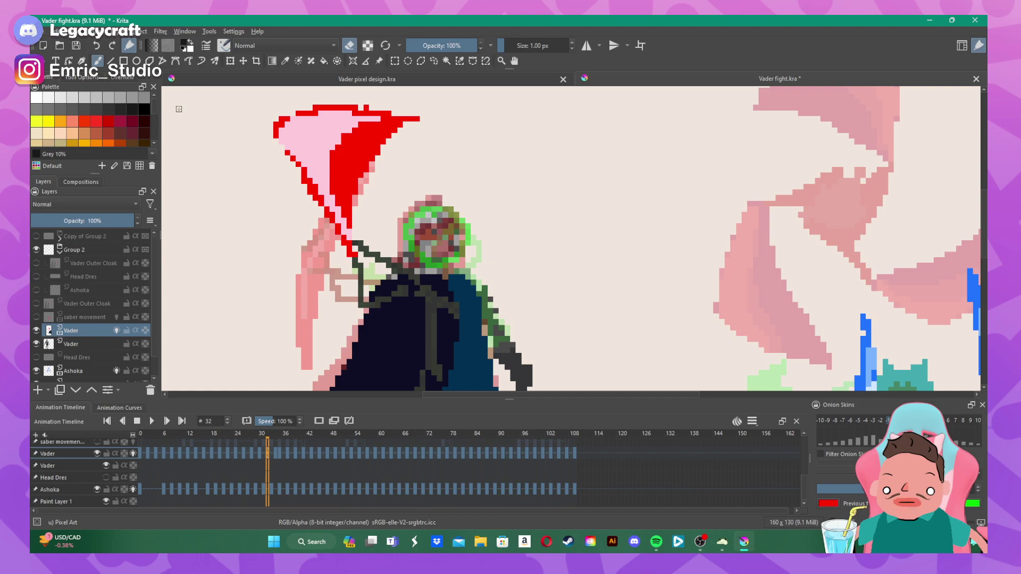
pyautogui.press('e')
# - Trace the helmet outline and dark mask details over the reference on frame 32 of the animated Vader layer
pyautogui.moveTo(446, 263)
pyautogui.mouseDown()
pyautogui.moveTo(461, 260)
pyautogui.moveTo(456, 216)
pyautogui.moveTo(437, 200)
pyautogui.moveTo(411, 217)
pyautogui.mouseUp()
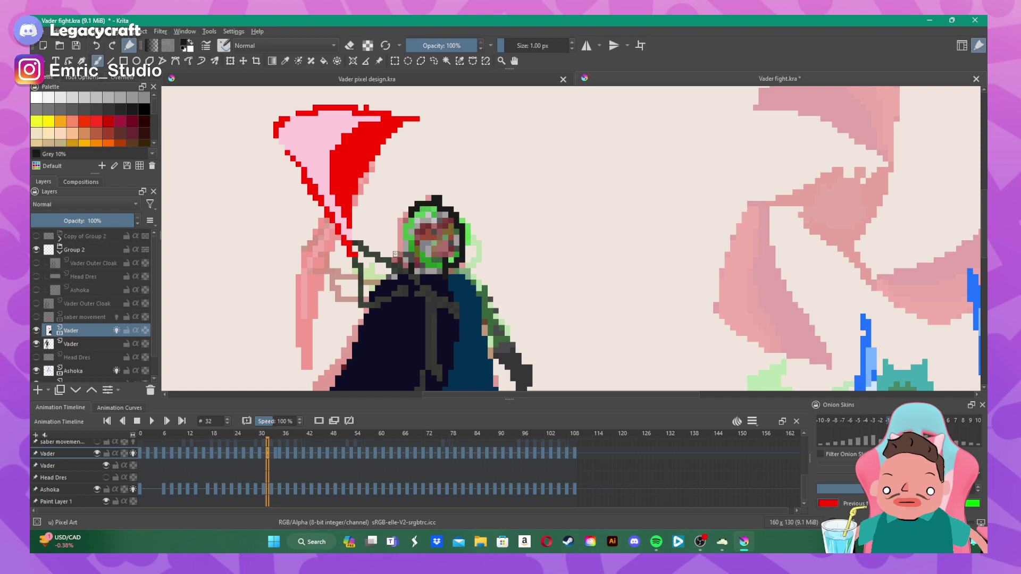
pyautogui.moveTo(398, 258)
pyautogui.mouseDown()
pyautogui.moveTo(411, 265)
pyautogui.moveTo(398, 253)
pyautogui.moveTo(413, 217)
pyautogui.mouseUp()
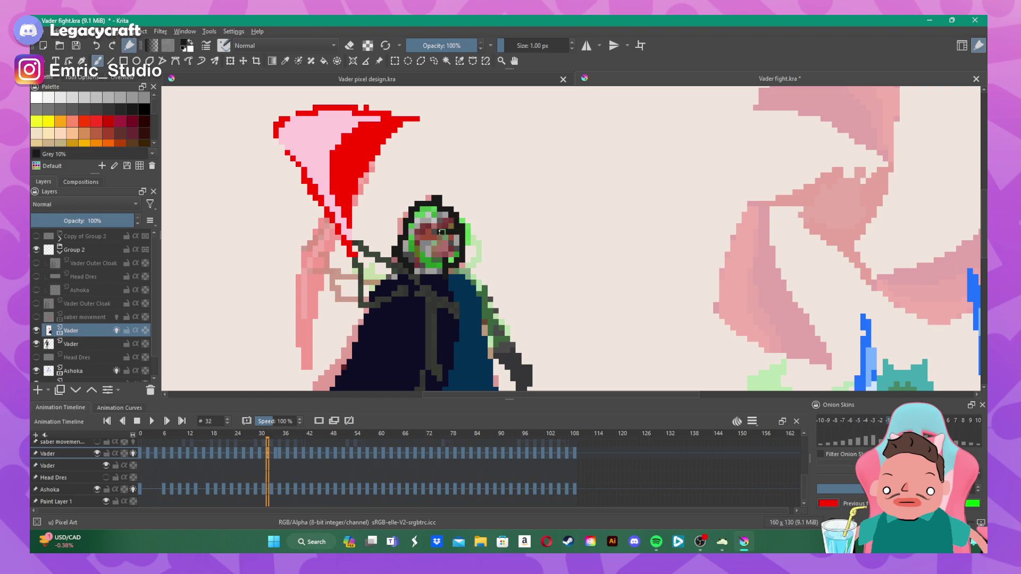
pyautogui.moveTo(431, 230)
pyautogui.mouseDown()
pyautogui.moveTo(415, 262)
pyautogui.moveTo(450, 244)
pyautogui.moveTo(454, 256)
pyautogui.moveTo(449, 244)
pyautogui.moveTo(460, 259)
pyautogui.mouseUp()
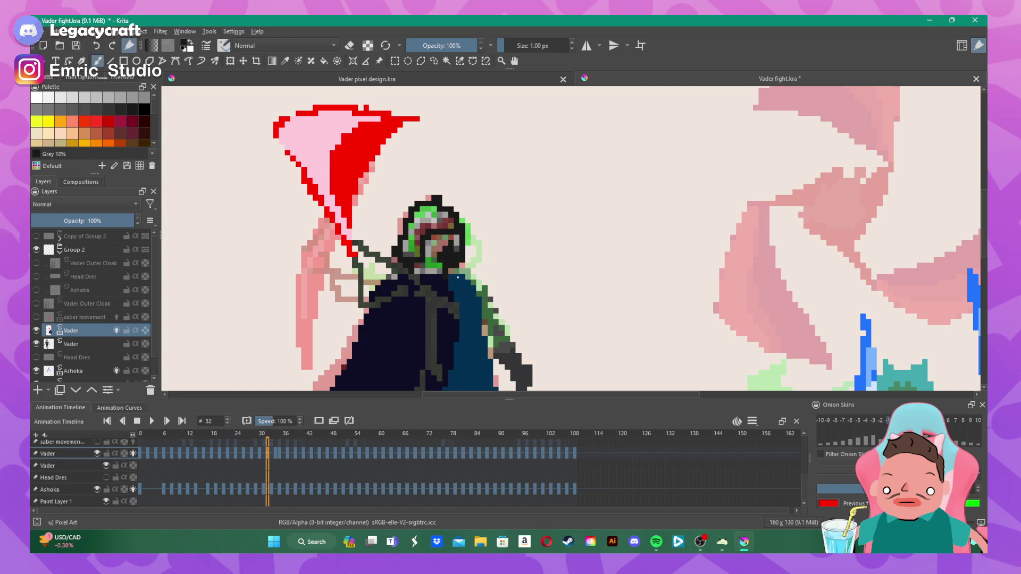
pyautogui.scroll(-5, 458, 277)
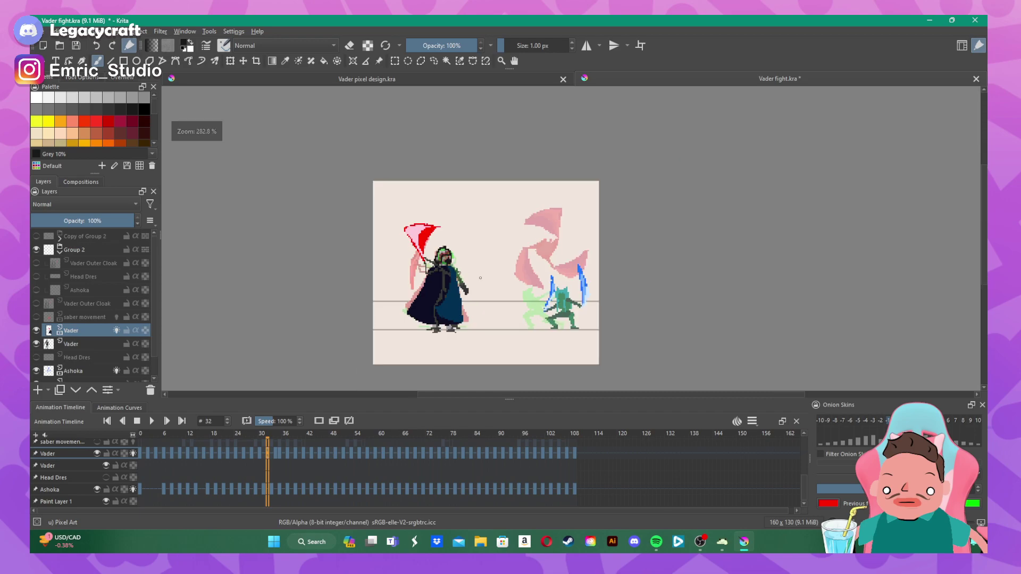
pyautogui.scroll(2, 488, 279)
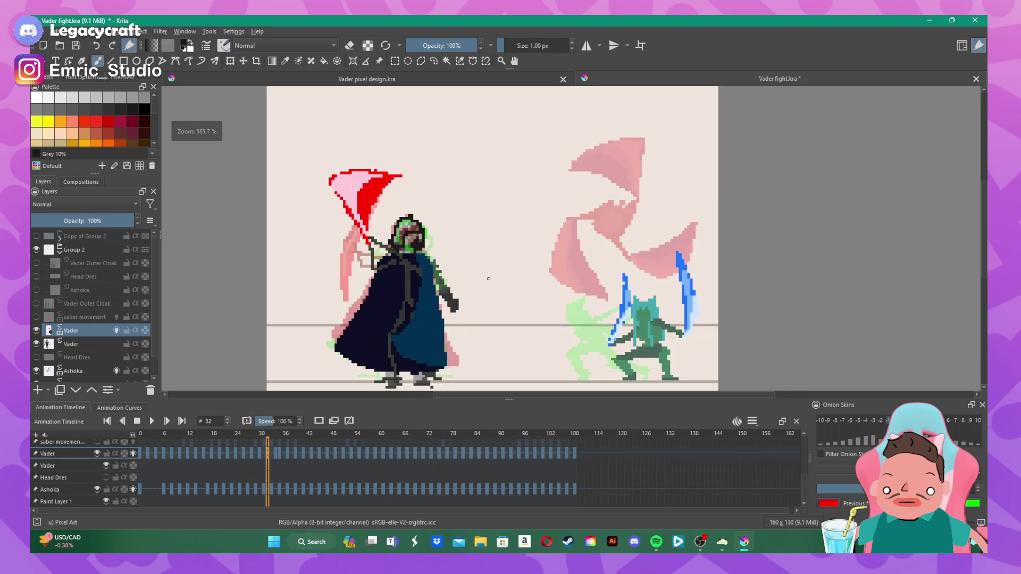
# - Erase the old head circle on frame 34 and trace Vader's helmet and mask details over the reference
pyautogui.click(275, 456)
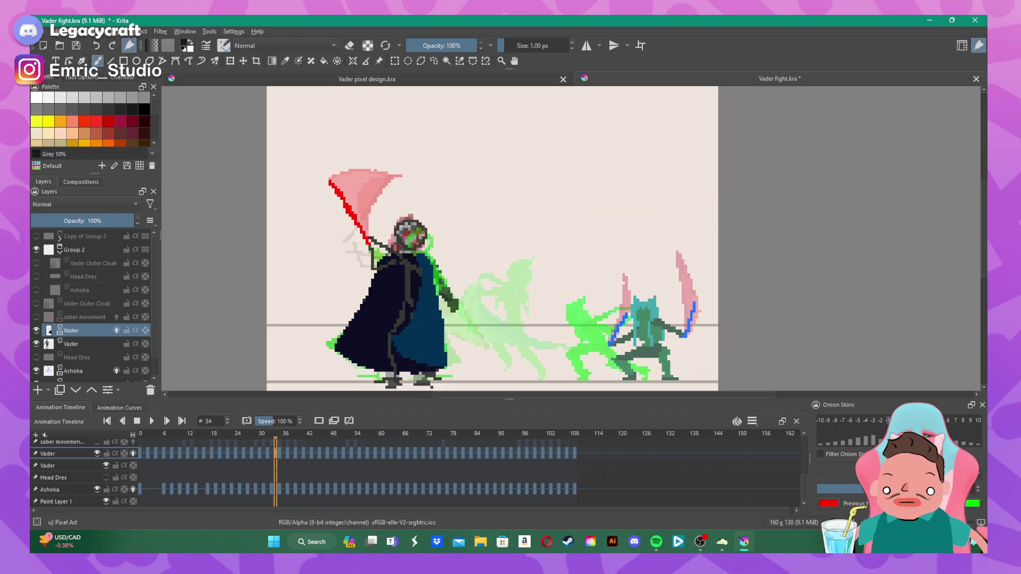
pyautogui.scroll(1, 406, 225)
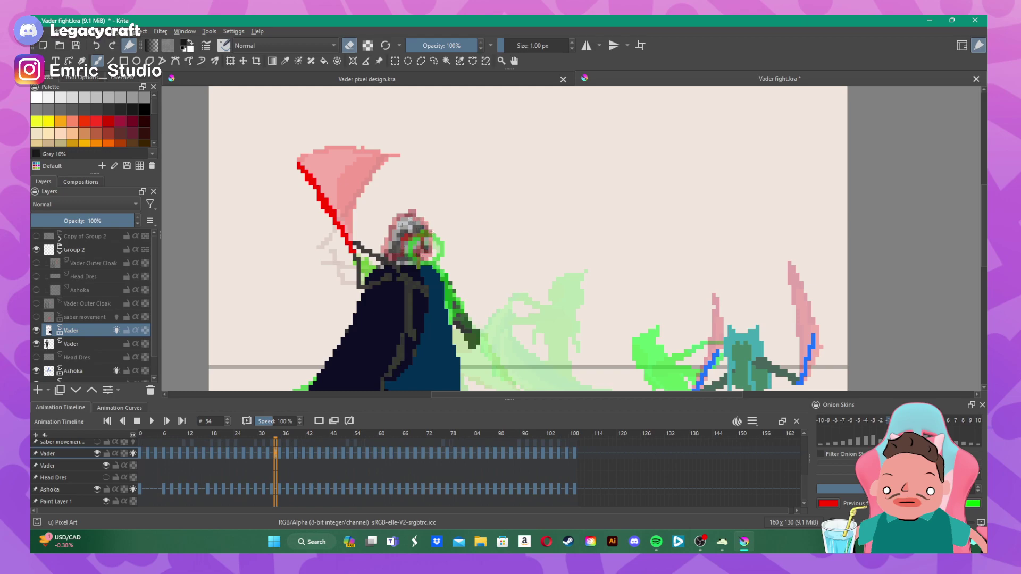
pyautogui.press('e')
pyautogui.moveTo(396, 219)
pyautogui.mouseDown()
pyautogui.moveTo(418, 215)
pyautogui.moveTo(431, 253)
pyautogui.mouseUp()
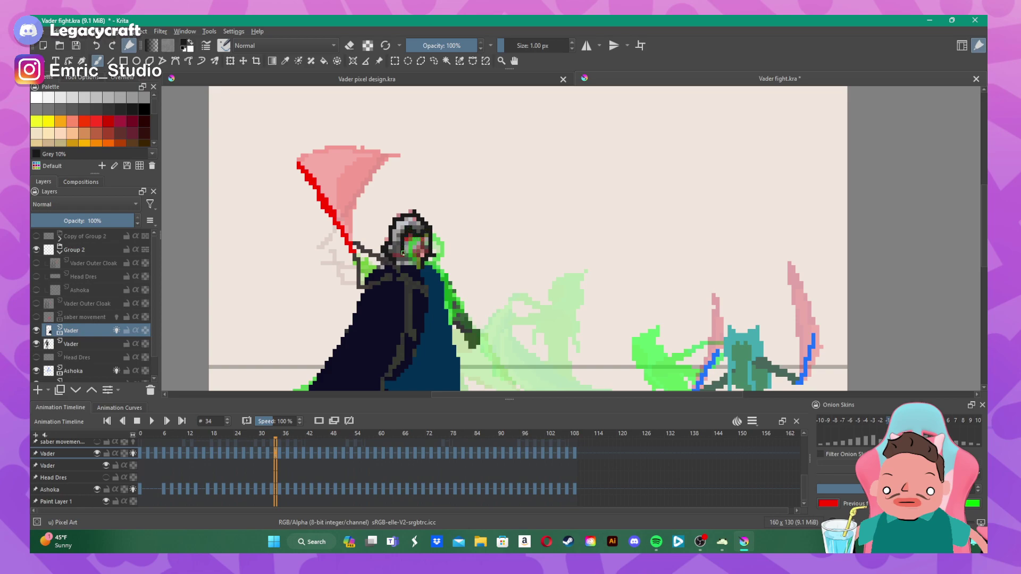
pyautogui.moveTo(421, 245)
pyautogui.mouseDown()
pyautogui.moveTo(417, 254)
pyautogui.moveTo(441, 257)
pyautogui.mouseUp()
# - Erase the old head circle on frame 35 of the animated Vader layer
pyautogui.click(278, 454)
pyautogui.scroll(1, 443, 277)
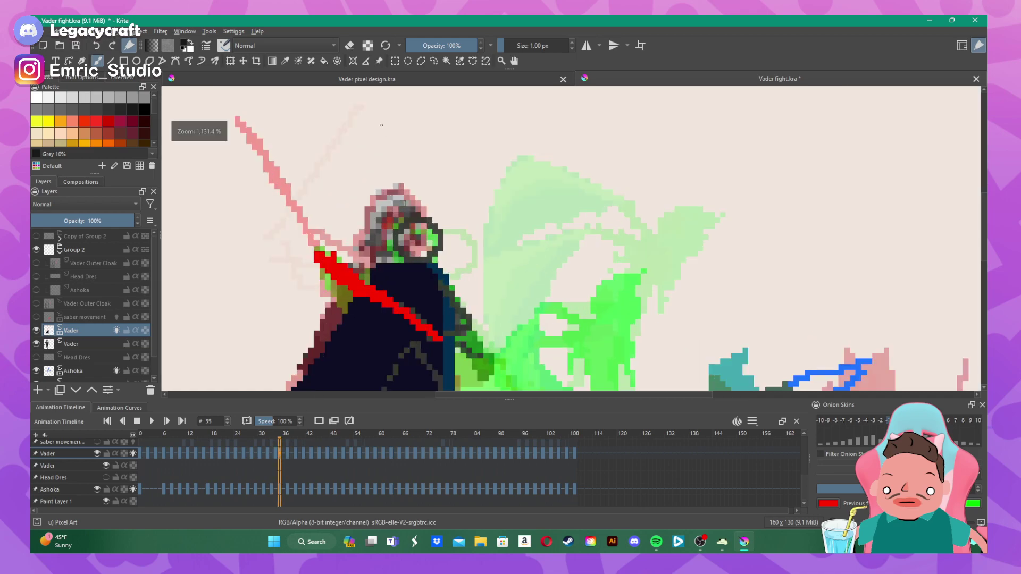
pyautogui.click(351, 46)
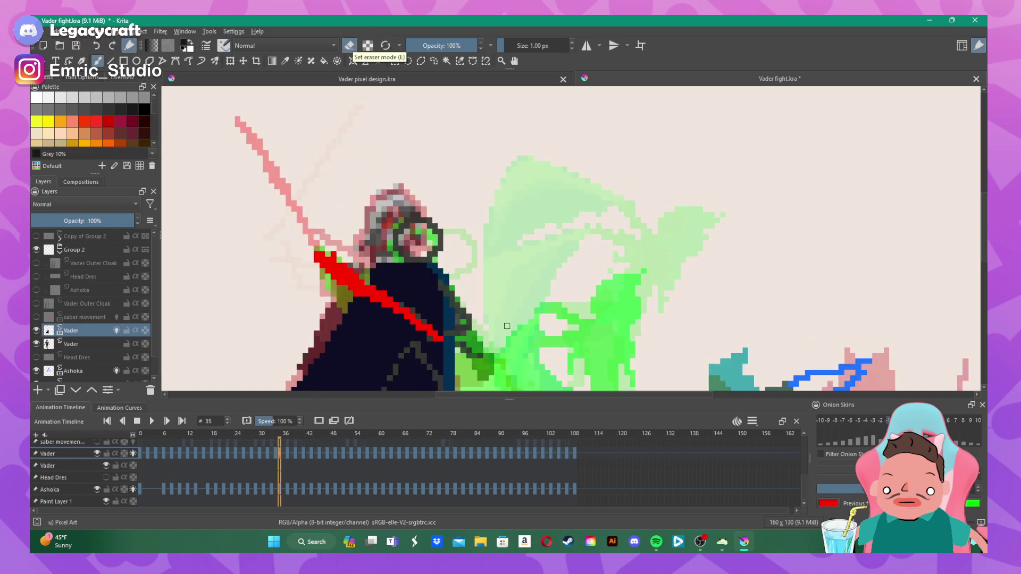
pyautogui.moveTo(416, 218)
pyautogui.mouseDown()
pyautogui.moveTo(396, 237)
pyautogui.moveTo(410, 258)
pyautogui.moveTo(430, 257)
pyautogui.moveTo(443, 247)
pyautogui.moveTo(437, 232)
pyautogui.moveTo(411, 219)
pyautogui.mouseUp()
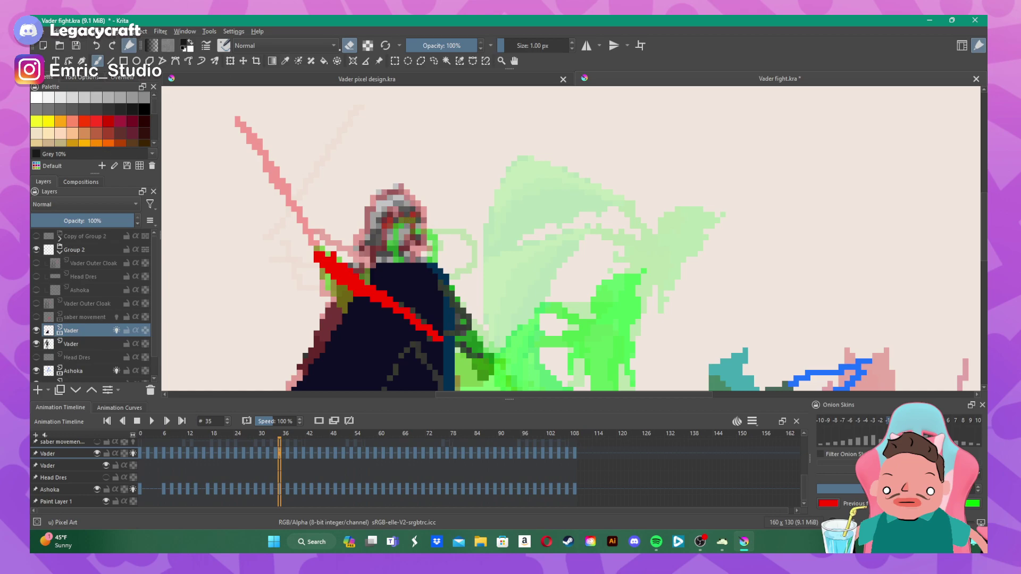
pyautogui.press('e')
# - Step back and forth through the frames around frame 35 to compare Vader's helmet position between poses
pyautogui.press('Left')
pyautogui.press('Left')
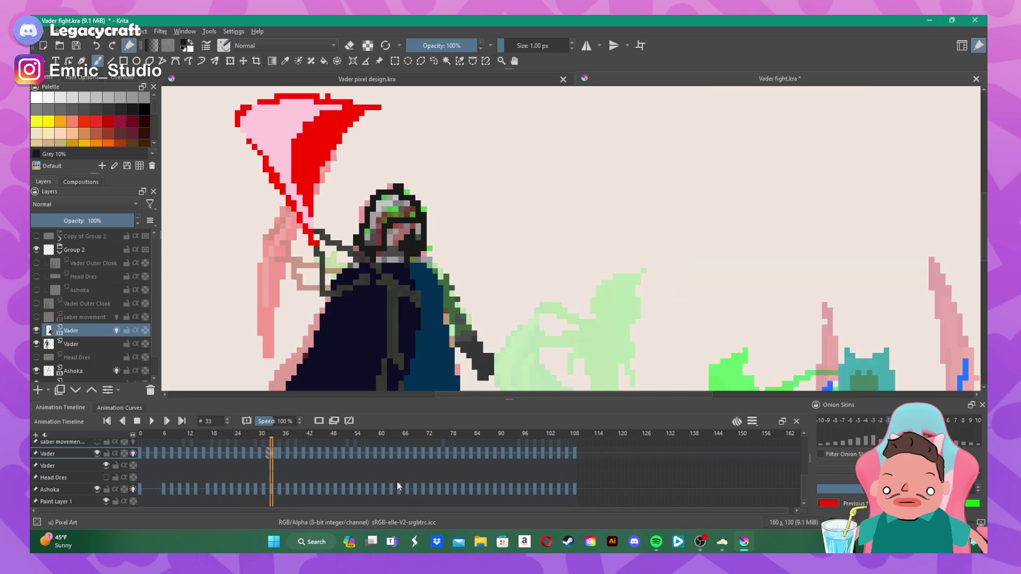
pyautogui.press('Right')
pyautogui.press('Right')
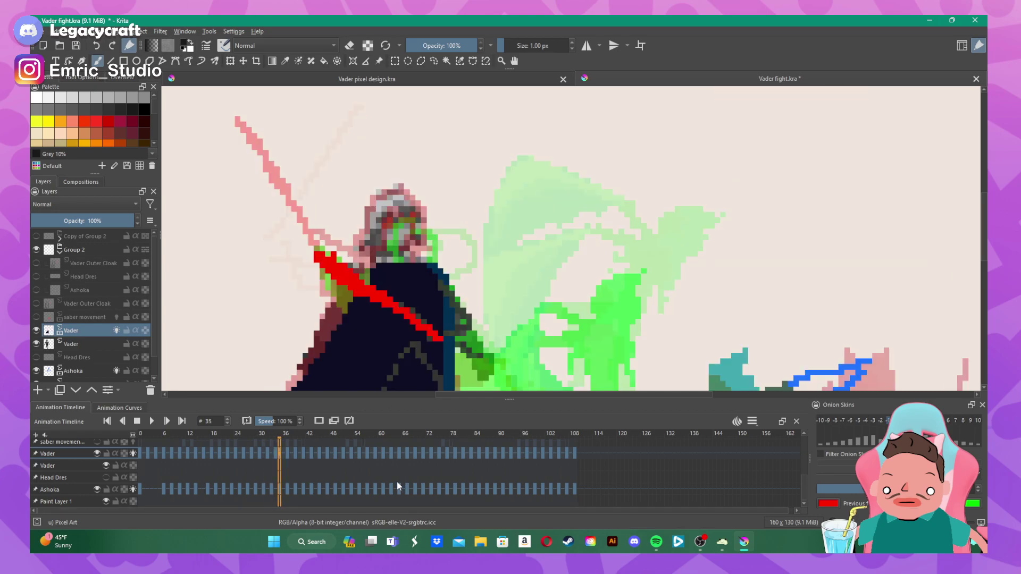
pyautogui.press('Right')
pyautogui.press('Right')
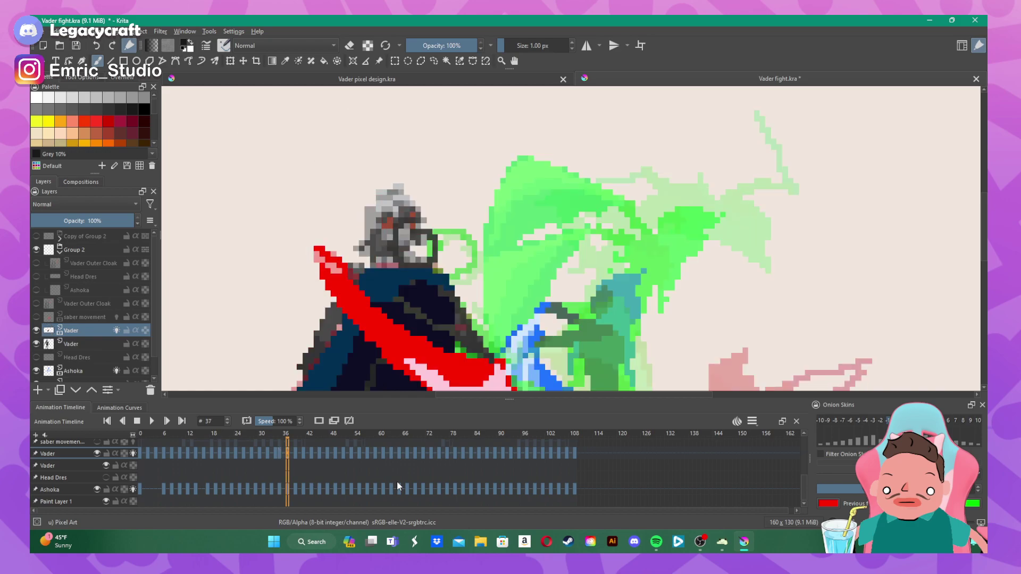
pyautogui.press('Left')
pyautogui.press('Left')
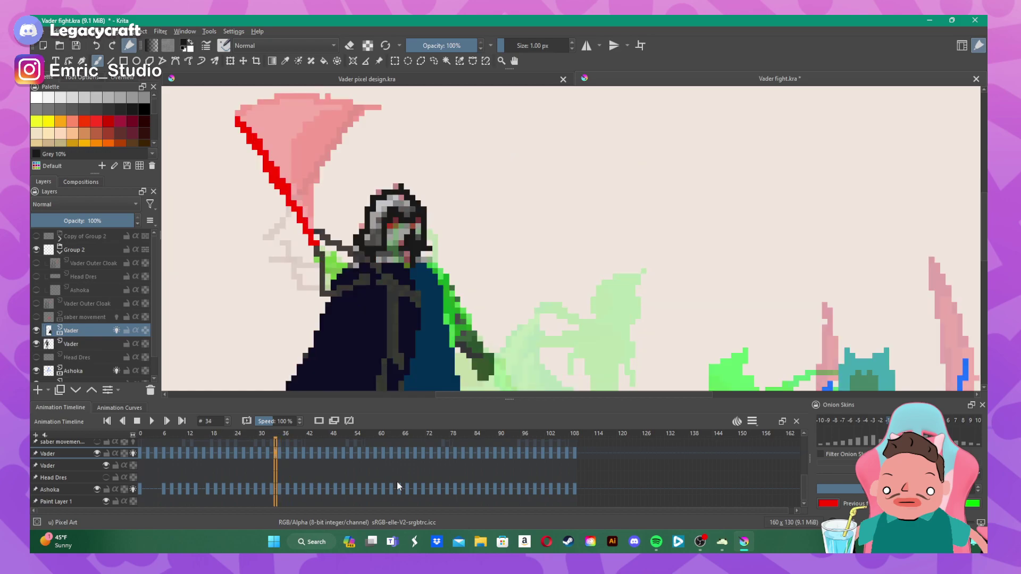
pyautogui.press('Left')
pyautogui.press('Left')
pyautogui.press('Left')
pyautogui.press('Right')
pyautogui.press('Right')
pyautogui.press('Right')
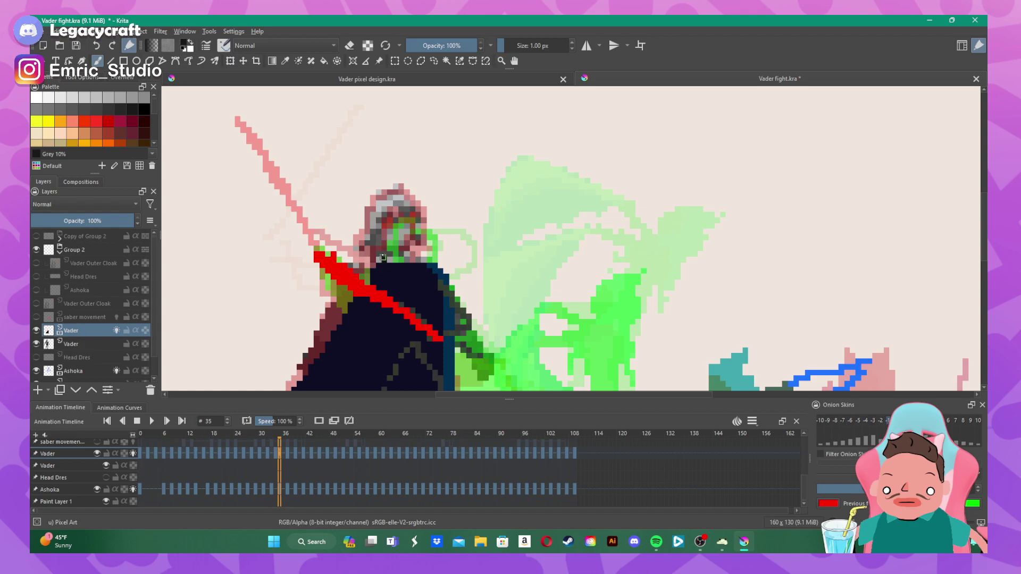
# - Trace Vader's helmet outline and dark mask details over the reference on frame 35
pyautogui.moveTo(383, 257)
pyautogui.mouseDown()
pyautogui.moveTo(367, 235)
pyautogui.moveTo(372, 218)
pyautogui.moveTo(405, 186)
pyautogui.moveTo(424, 212)
pyautogui.moveTo(429, 250)
pyautogui.moveTo(419, 258)
pyautogui.mouseUp()
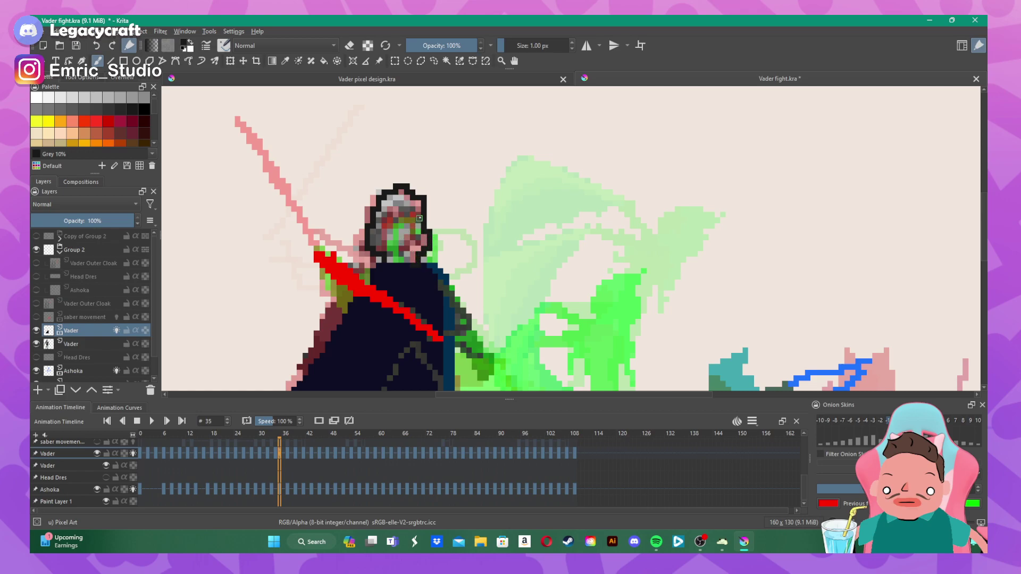
pyautogui.moveTo(420, 217)
pyautogui.mouseDown()
pyautogui.moveTo(407, 227)
pyautogui.moveTo(395, 214)
pyautogui.moveTo(386, 254)
pyautogui.moveTo(409, 242)
pyautogui.moveTo(418, 251)
pyautogui.mouseUp()
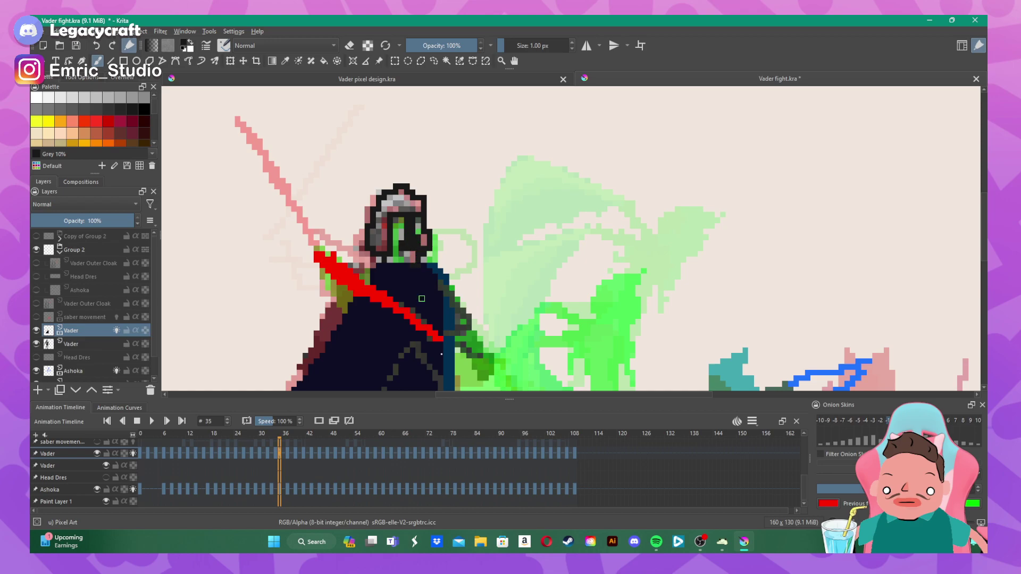
# - Erase the old head circle on frame 37 of the animated Vader layer
pyautogui.click(287, 456)
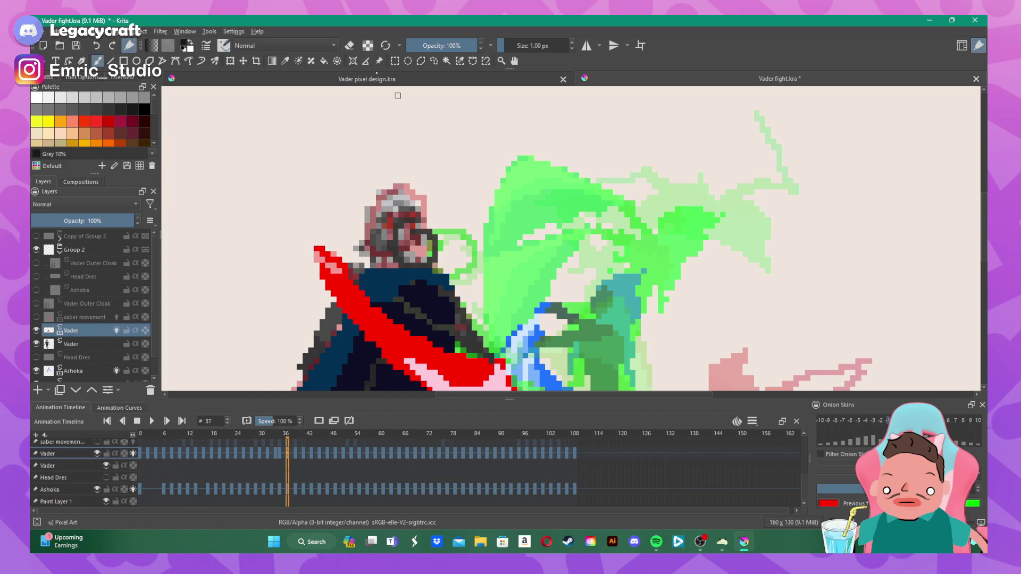
pyautogui.press('e')
pyautogui.moveTo(389, 244)
pyautogui.mouseDown()
pyautogui.moveTo(407, 266)
pyautogui.moveTo(428, 264)
pyautogui.moveTo(434, 249)
pyautogui.moveTo(418, 230)
pyautogui.mouseUp()
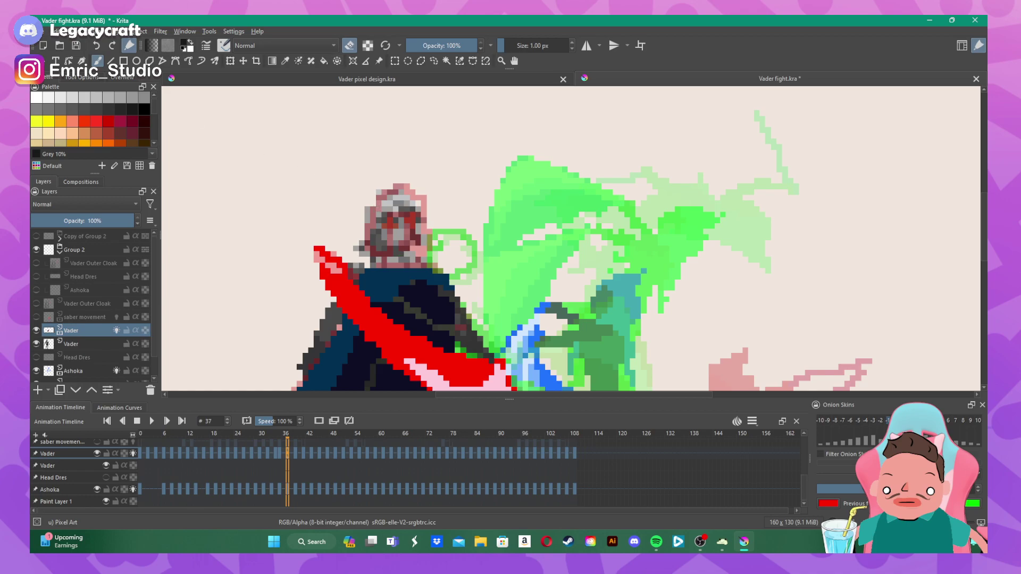
pyautogui.press('e')
# - Trace Vader's helmet outline and dark mask details over the reference on frame 37
pyautogui.moveTo(366, 253)
pyautogui.mouseDown()
pyautogui.moveTo(390, 256)
pyautogui.moveTo(356, 248)
pyautogui.moveTo(391, 201)
pyautogui.moveTo(424, 197)
pyautogui.moveTo(393, 200)
pyautogui.moveTo(400, 191)
pyautogui.moveTo(427, 204)
pyautogui.moveTo(436, 254)
pyautogui.moveTo(405, 231)
pyautogui.moveTo(413, 220)
pyautogui.moveTo(426, 226)
pyautogui.moveTo(429, 251)
pyautogui.moveTo(416, 255)
pyautogui.mouseUp()
pyautogui.click(420, 259)
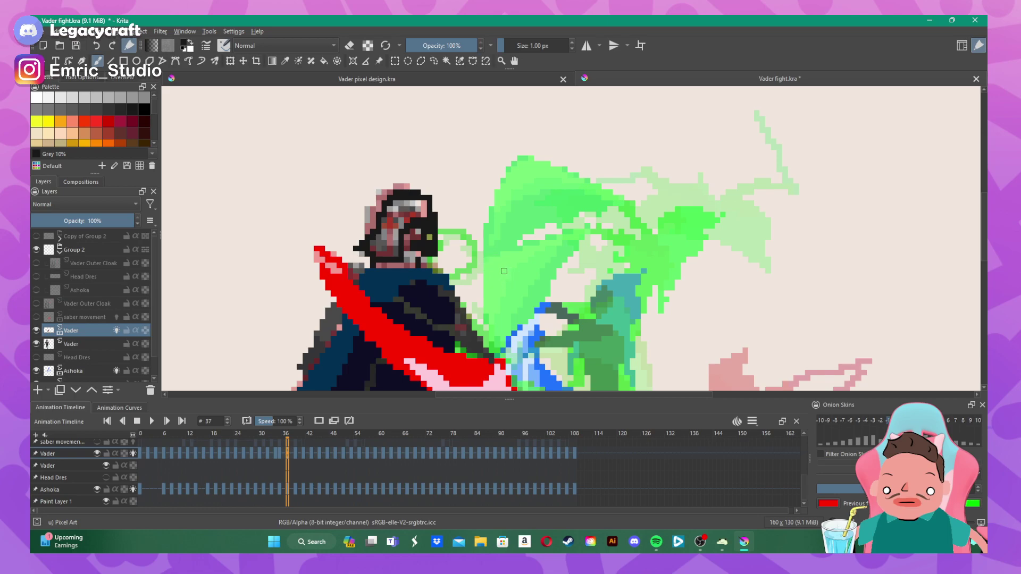
pyautogui.scroll(-3, 504, 272)
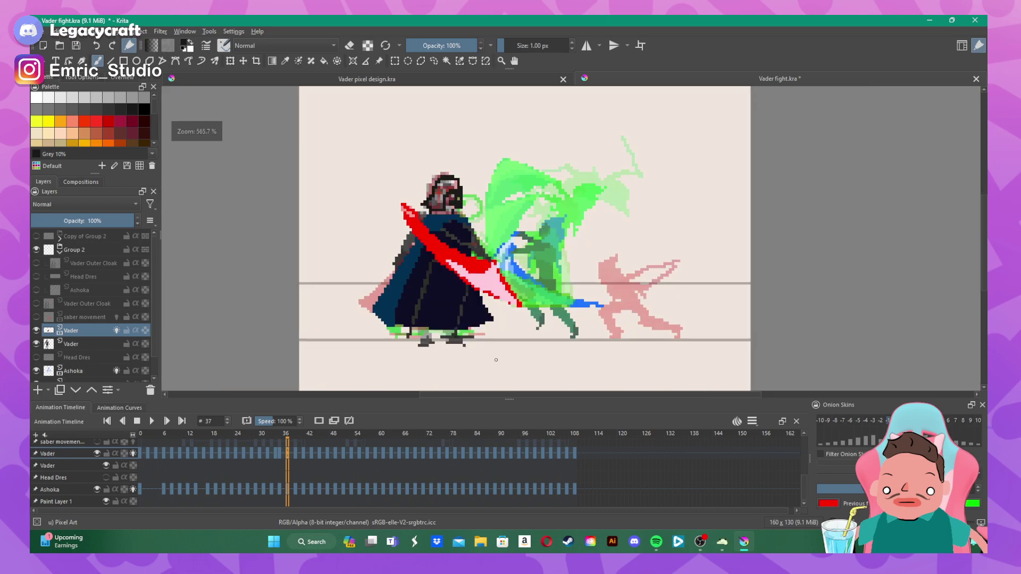
# - Draw Vader's black helmet outline around the head circle on frame 39 of the animated Vader layer
pyautogui.click(296, 491)
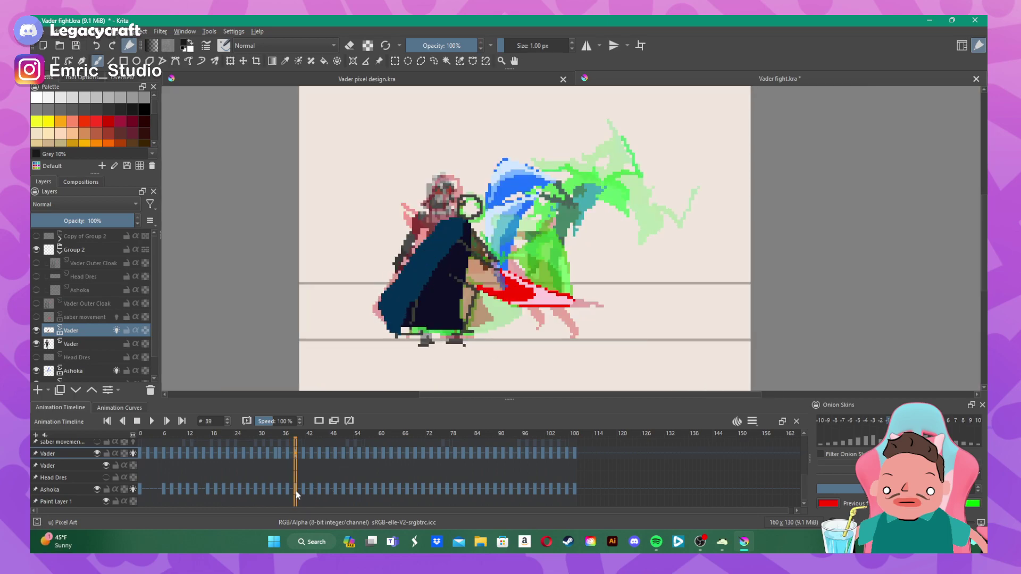
pyautogui.scroll(3, 473, 201)
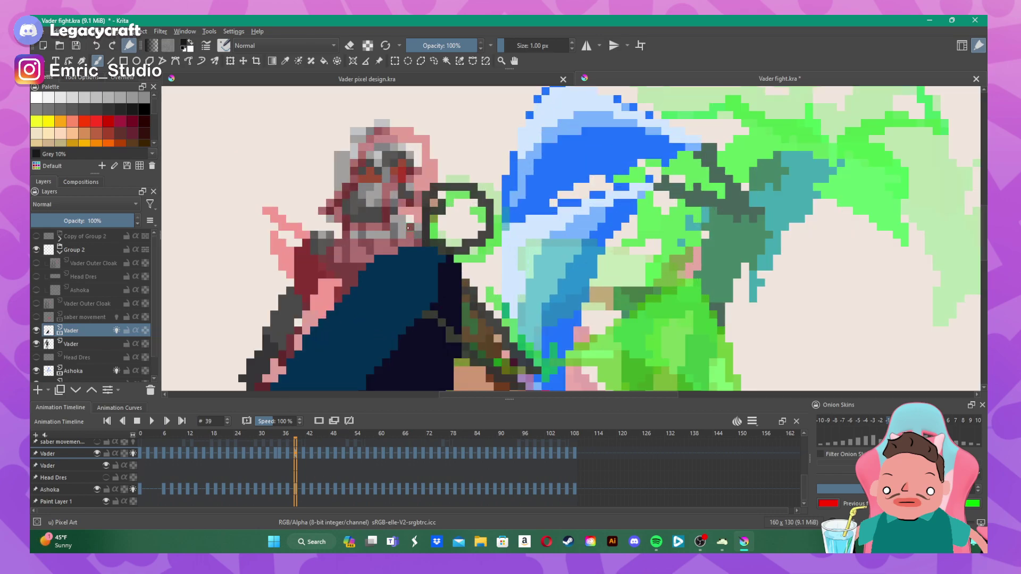
pyautogui.moveTo(411, 234)
pyautogui.mouseDown()
pyautogui.moveTo(461, 255)
pyautogui.moveTo(420, 224)
pyautogui.moveTo(451, 188)
pyautogui.moveTo(475, 178)
pyautogui.moveTo(483, 188)
pyautogui.moveTo(444, 187)
pyautogui.moveTo(433, 202)
pyautogui.moveTo(483, 183)
pyautogui.moveTo(496, 196)
pyautogui.moveTo(493, 218)
pyautogui.moveTo(482, 219)
pyautogui.moveTo(473, 247)
pyautogui.moveTo(439, 244)
pyautogui.moveTo(488, 249)
pyautogui.moveTo(488, 229)
pyautogui.mouseUp()
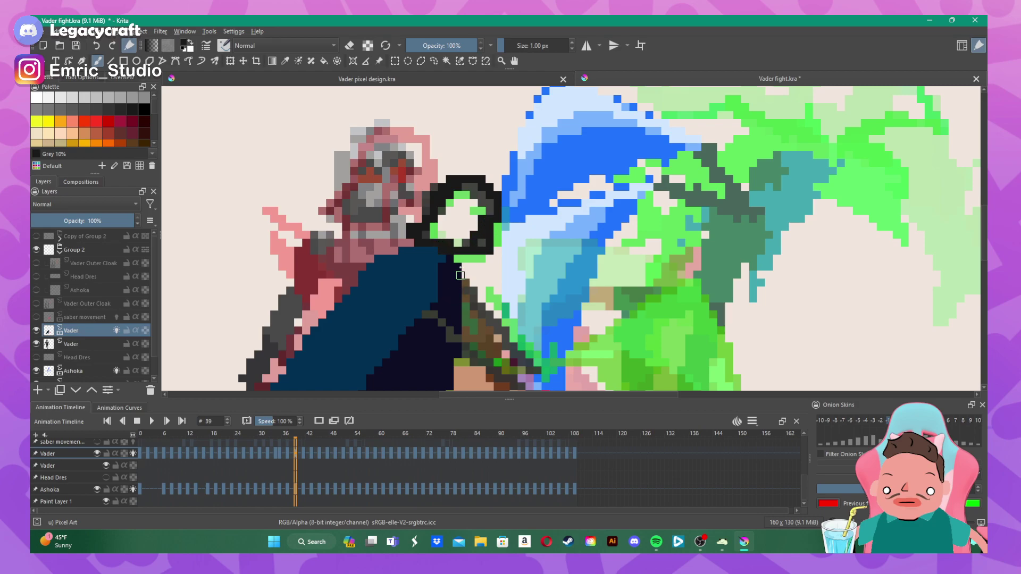
pyautogui.scroll(-3, 458, 275)
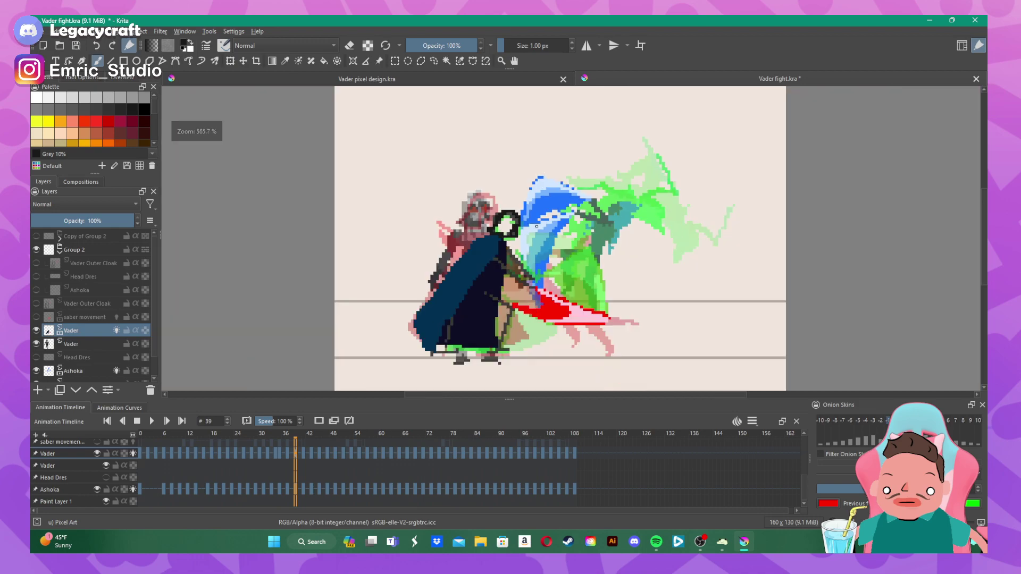
pyautogui.scroll(3, 530, 229)
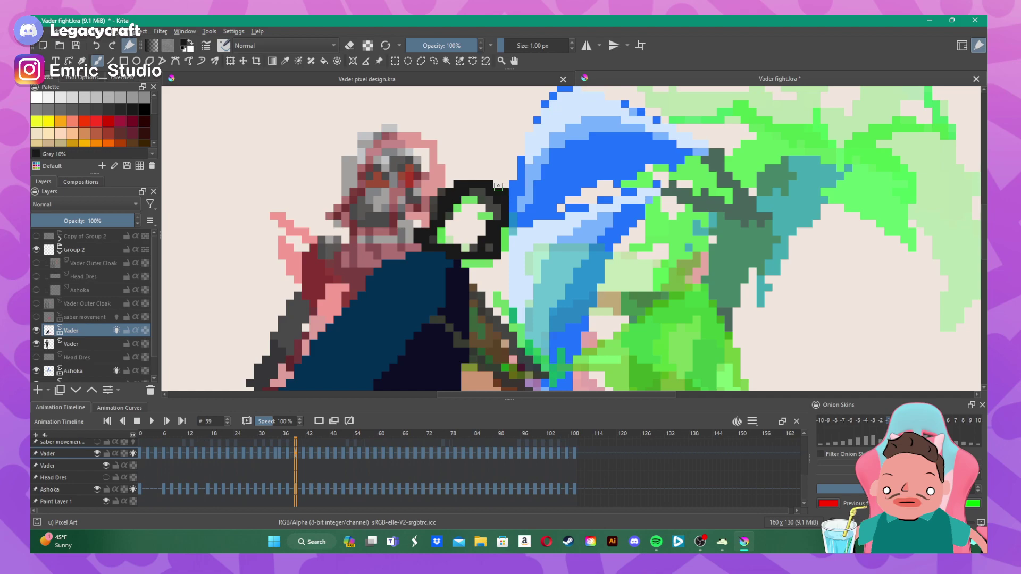
pyautogui.moveTo(486, 175); pyautogui.dragTo(467, 176)
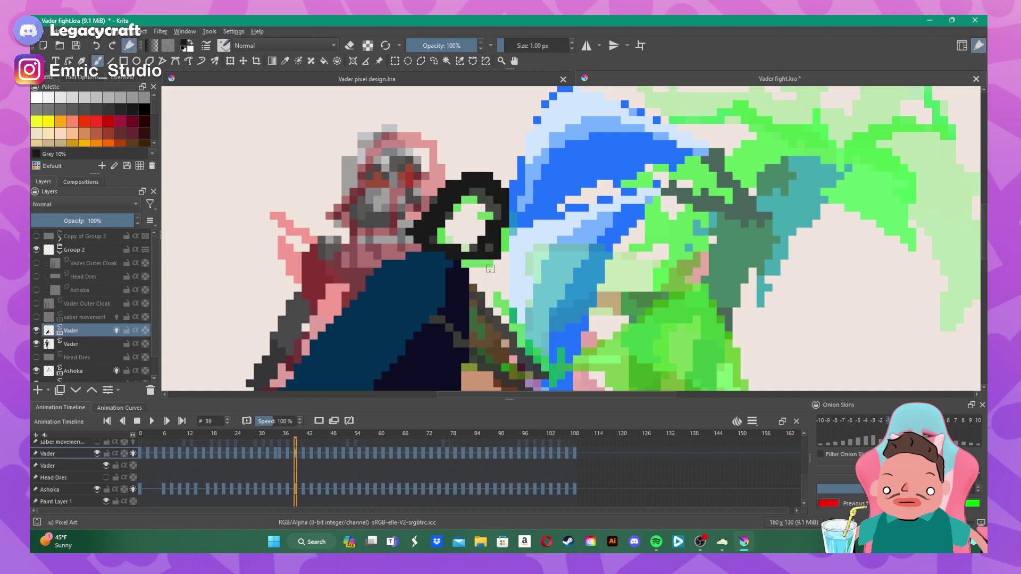
pyautogui.moveTo(470, 262); pyautogui.dragTo(463, 263)
pyautogui.scroll(-2, 498, 255)
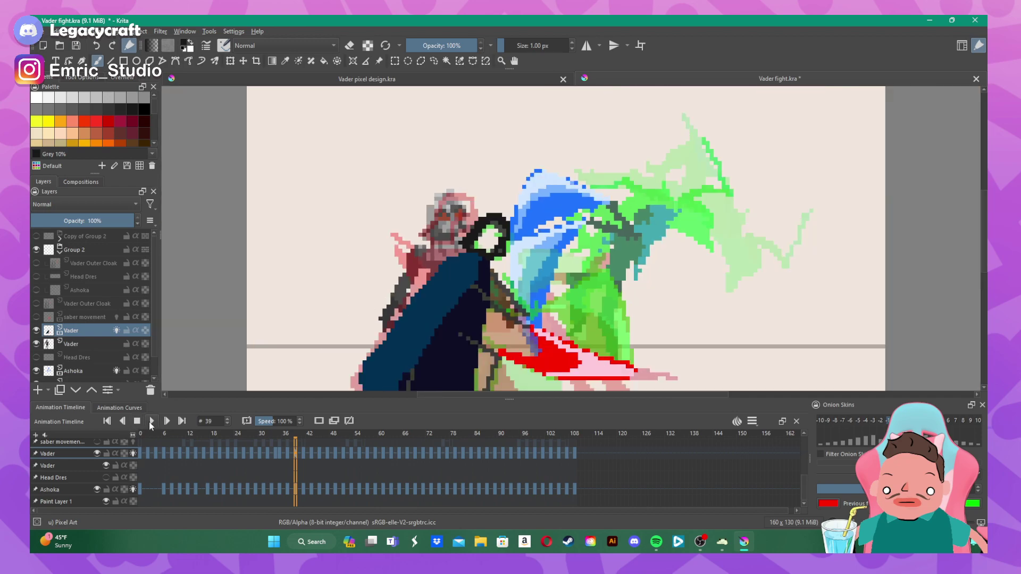
# - Hide the Vader reference layer and play back the whole fight animation to review the helmets drawn so far
pyautogui.click(37, 344)
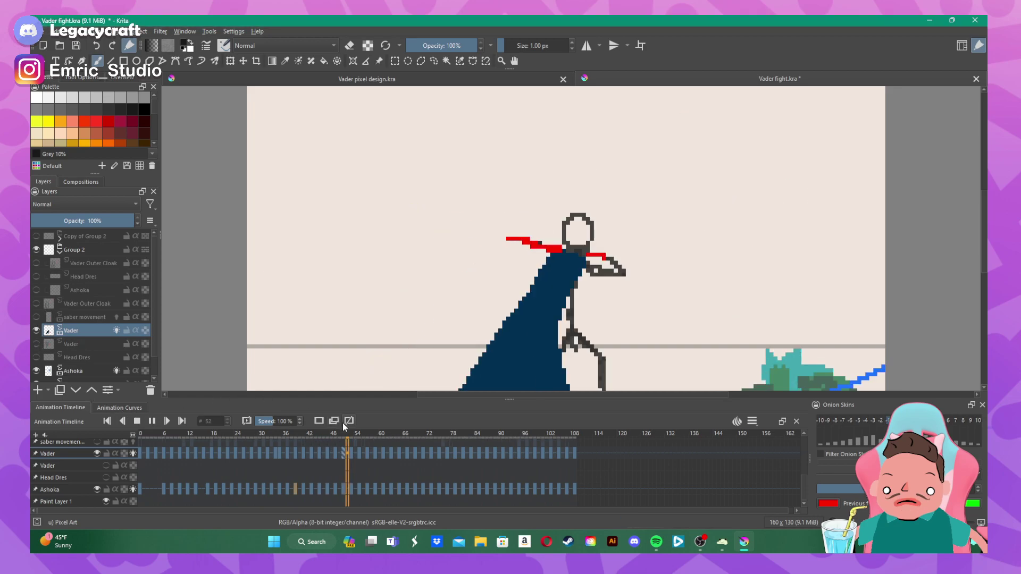
pyautogui.scroll(-4, 570, 289)
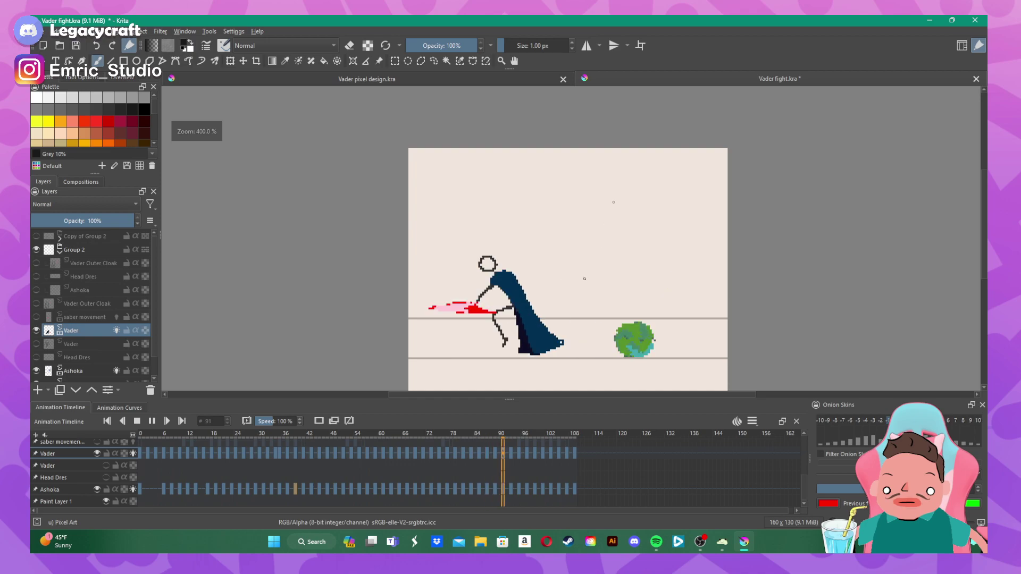
pyautogui.scroll(2, 605, 272)
pyautogui.scroll(1, 604, 272)
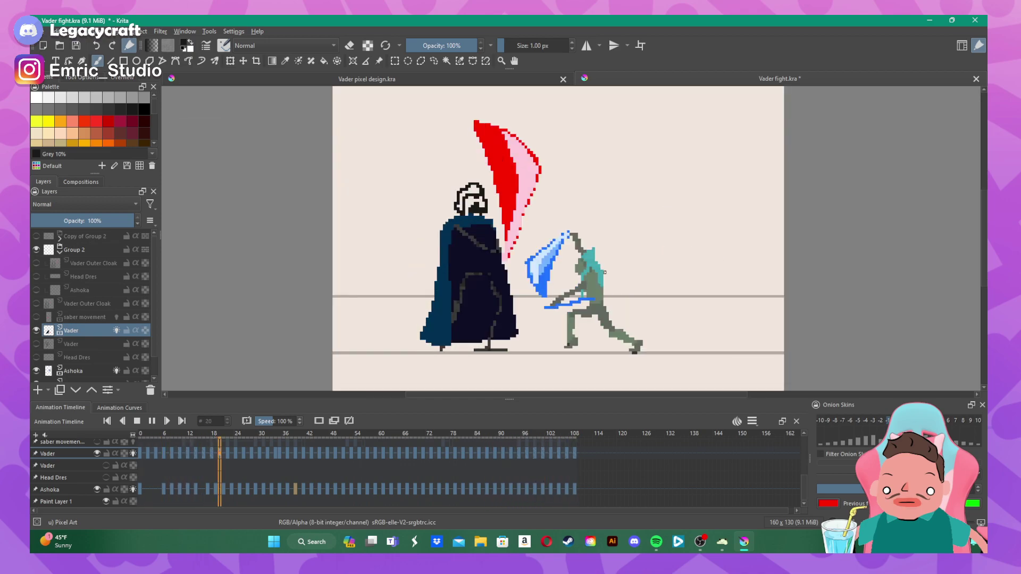
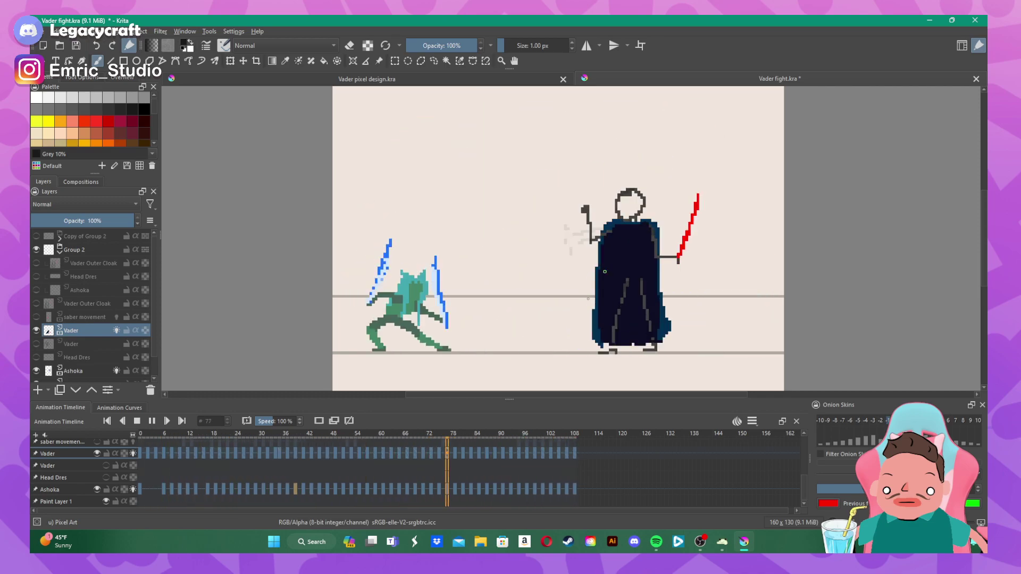
pyautogui.click(135, 420)
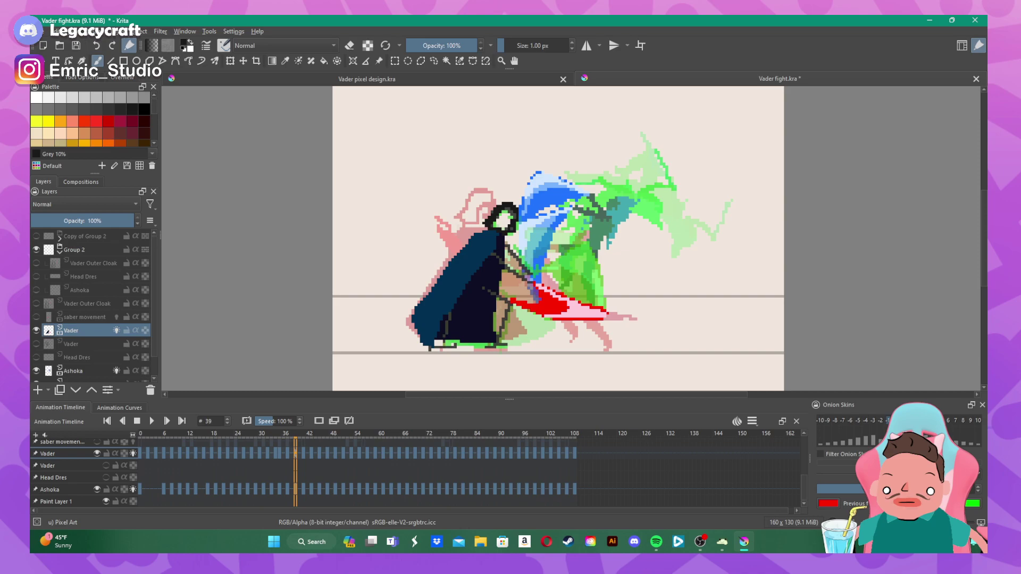
# - Draw Vader's flared helmet outline around the head circle on frame 41, using the frame 39 pose as a guide
pyautogui.click(304, 454)
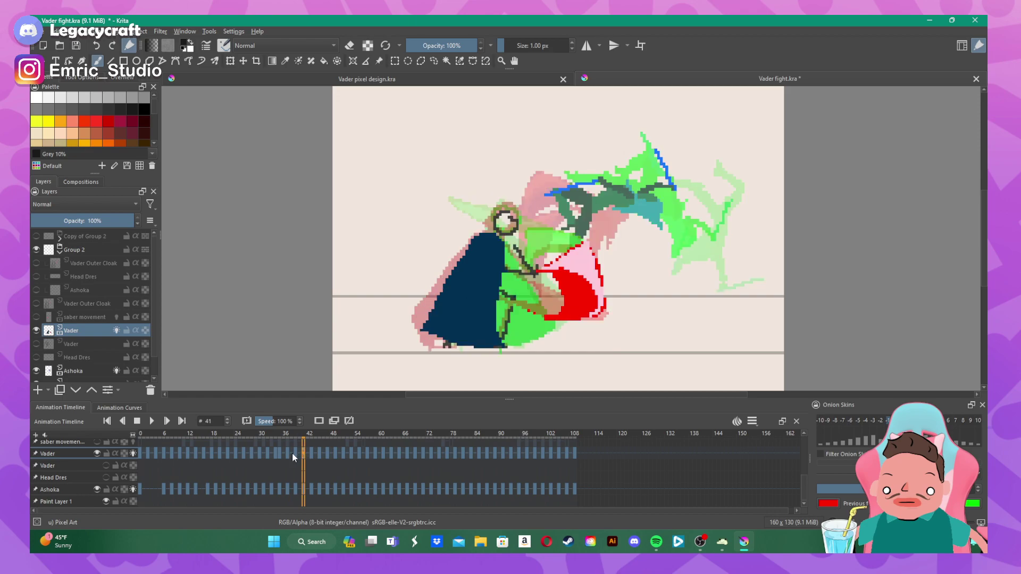
pyautogui.click(296, 454)
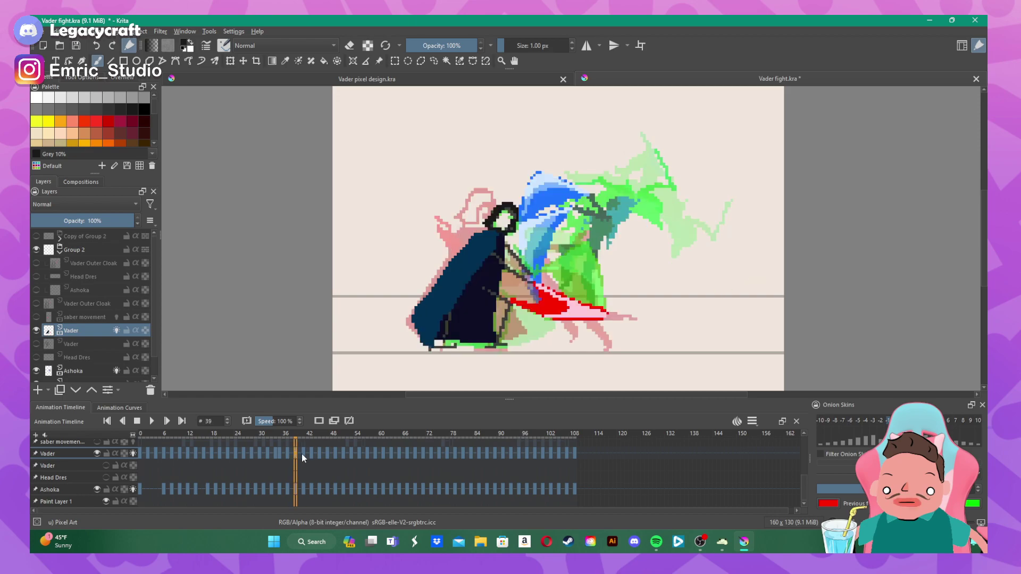
pyautogui.click(302, 454)
pyautogui.scroll(3, 507, 212)
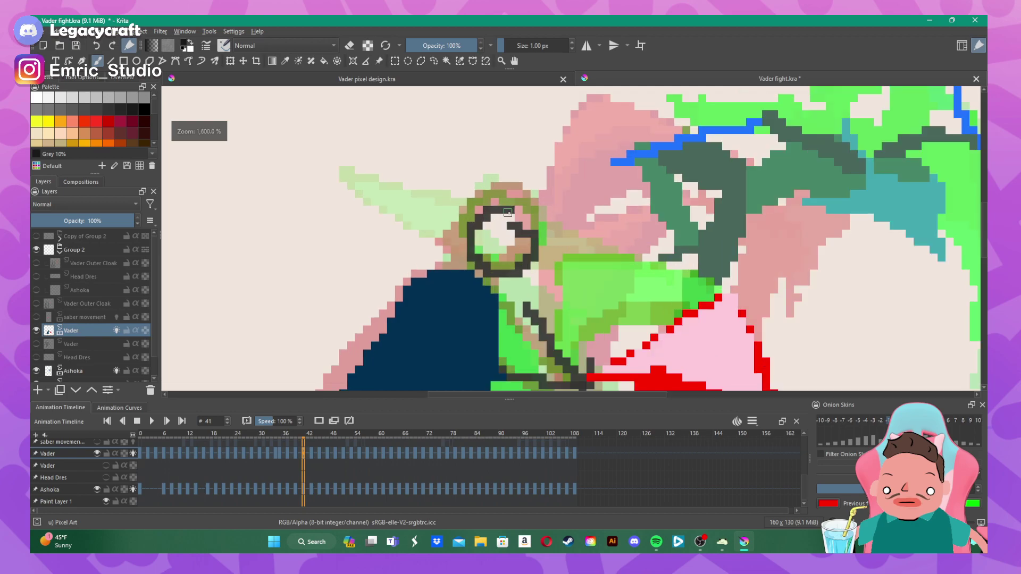
pyautogui.click(446, 249)
pyautogui.moveTo(446, 250); pyautogui.dragTo(502, 273)
pyautogui.moveTo(460, 242)
pyautogui.mouseDown()
pyautogui.moveTo(502, 188)
pyautogui.moveTo(542, 202)
pyautogui.moveTo(525, 186)
pyautogui.moveTo(534, 187)
pyautogui.moveTo(549, 210)
pyautogui.moveTo(549, 243)
pyautogui.moveTo(519, 280)
pyautogui.moveTo(503, 277)
pyautogui.moveTo(539, 254)
pyautogui.moveTo(536, 280)
pyautogui.moveTo(510, 283)
pyautogui.moveTo(500, 296)
pyautogui.moveTo(461, 262)
pyautogui.moveTo(453, 268)
pyautogui.moveTo(494, 289)
pyautogui.mouseUp()
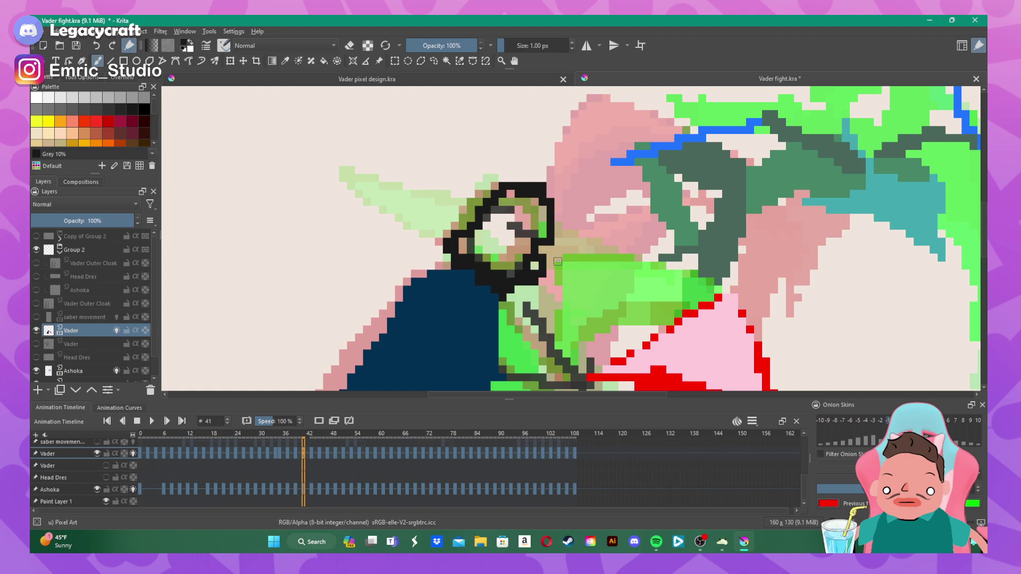
# - Draw Vader's helmet dome, flared rim and neck guard over the head circle on frame 43
pyautogui.scroll(-4, 557, 262)
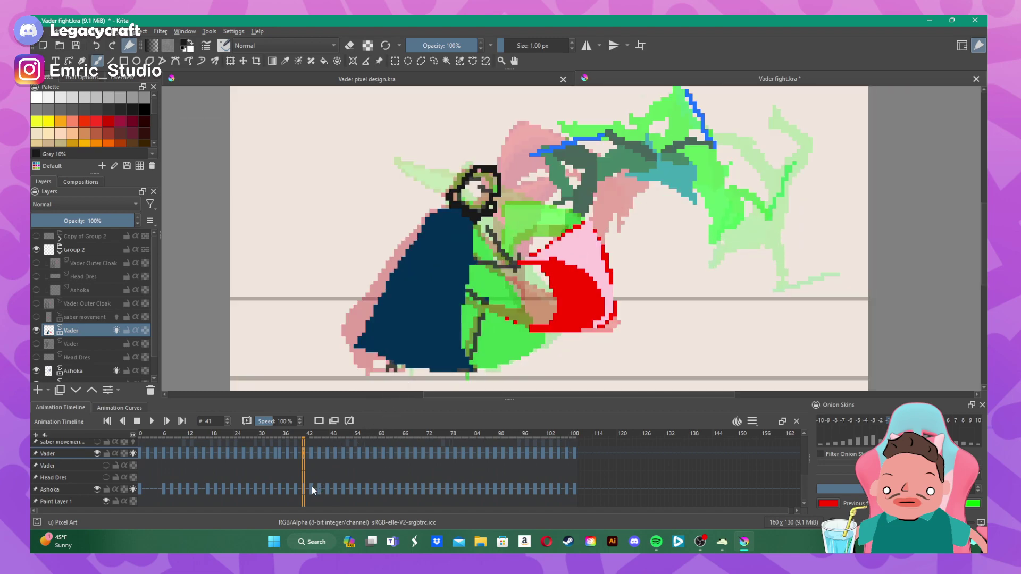
pyautogui.click(312, 455)
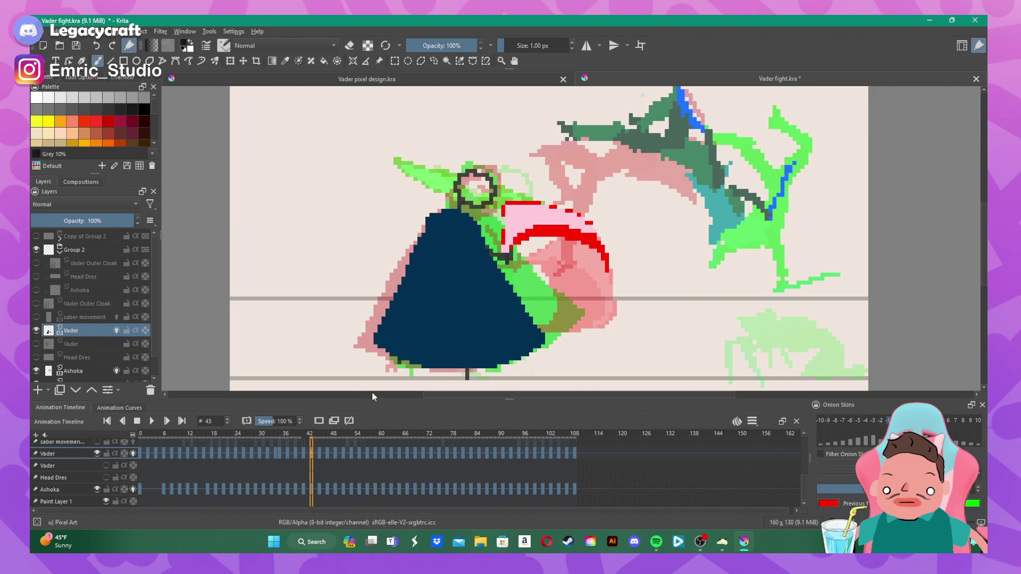
pyautogui.click(319, 454)
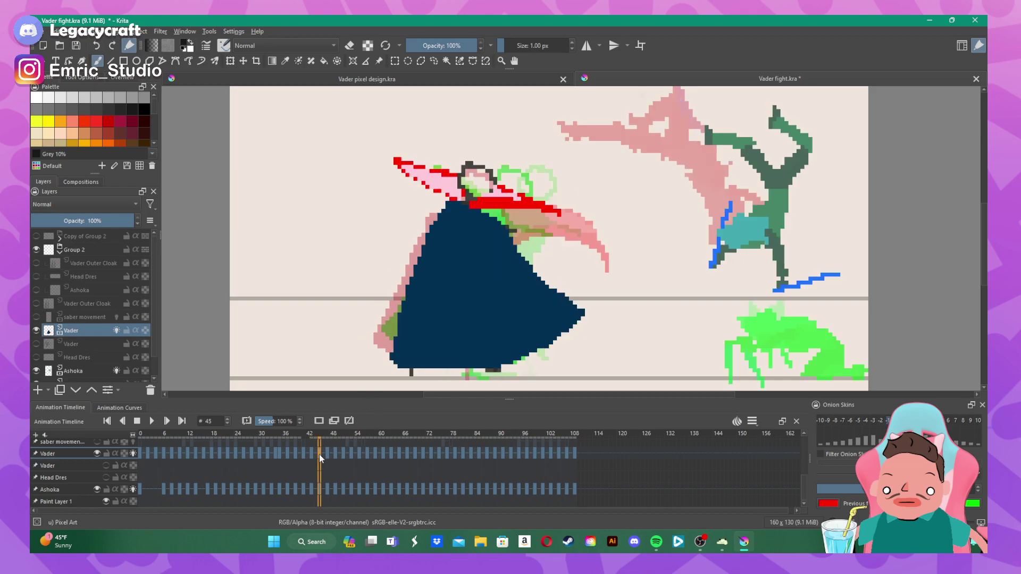
pyautogui.click(312, 454)
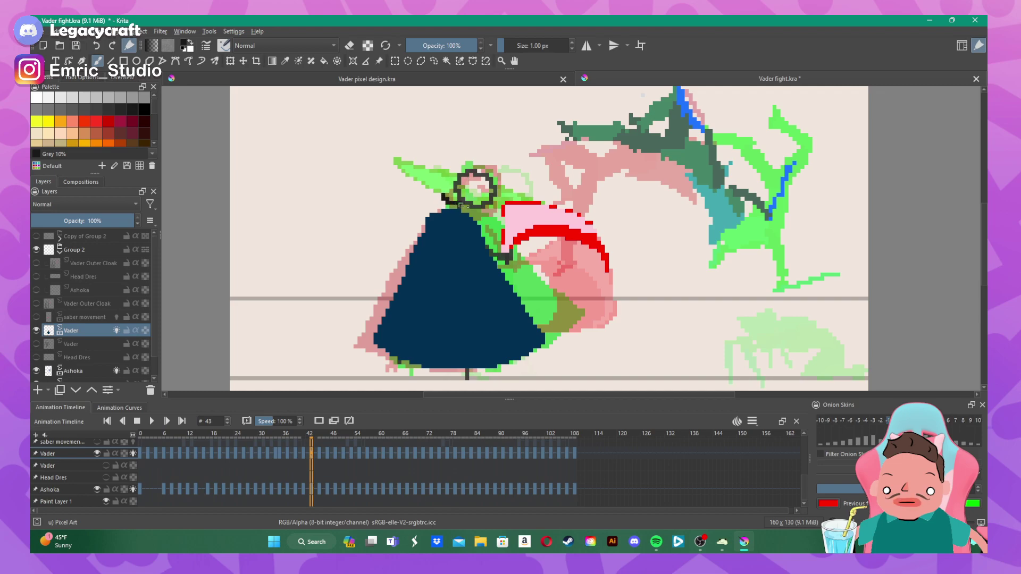
pyautogui.moveTo(461, 205)
pyautogui.mouseDown()
pyautogui.moveTo(486, 193)
pyautogui.moveTo(455, 186)
pyautogui.moveTo(485, 195)
pyautogui.mouseUp()
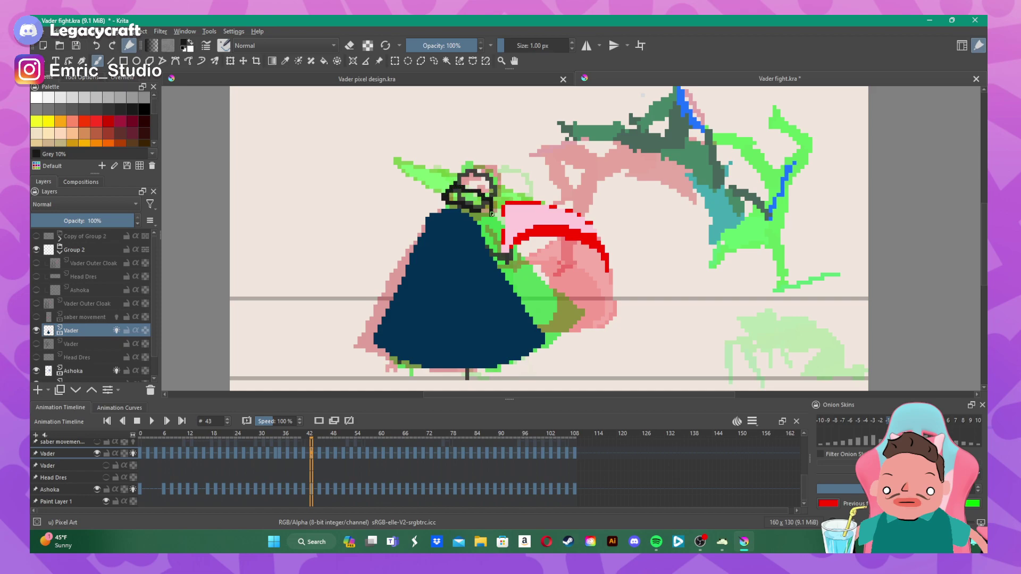
pyautogui.moveTo(481, 212); pyautogui.dragTo(486, 215)
pyautogui.moveTo(474, 168); pyautogui.dragTo(463, 172)
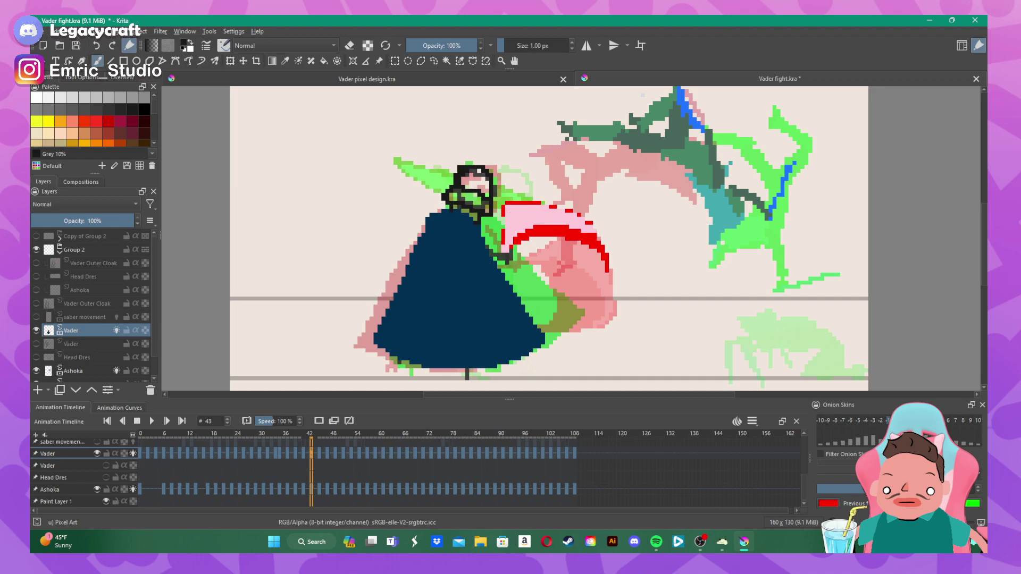
# - Draw Vader's helmet outlines over the head circles on frames 45 and 47
pyautogui.click(319, 454)
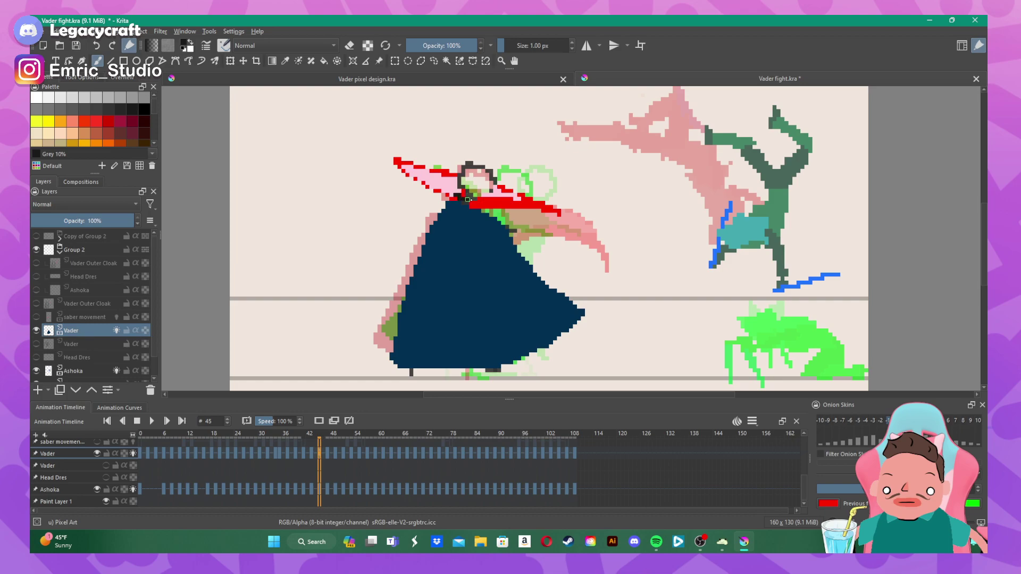
pyautogui.moveTo(467, 200); pyautogui.dragTo(480, 202)
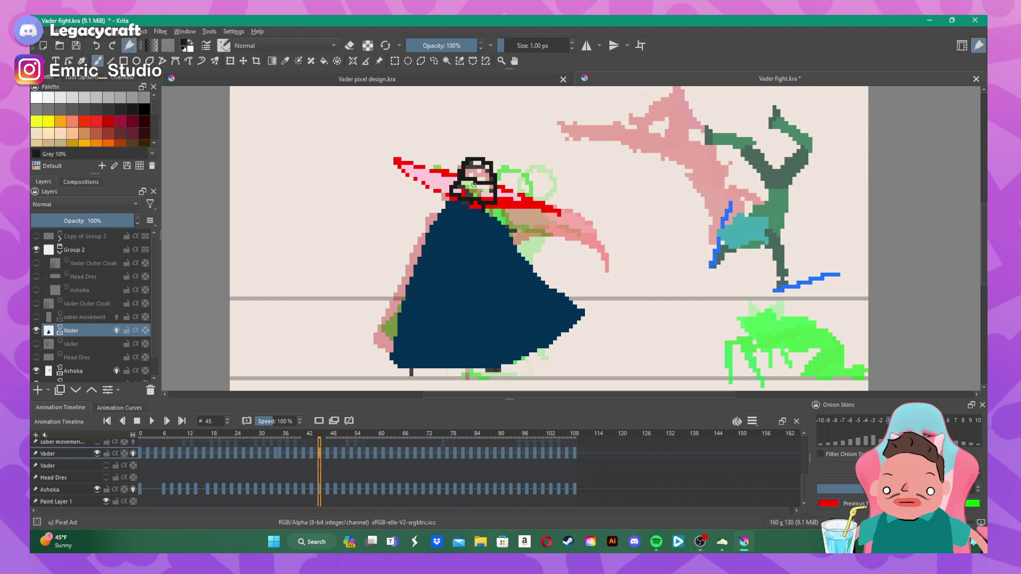
pyautogui.click(327, 454)
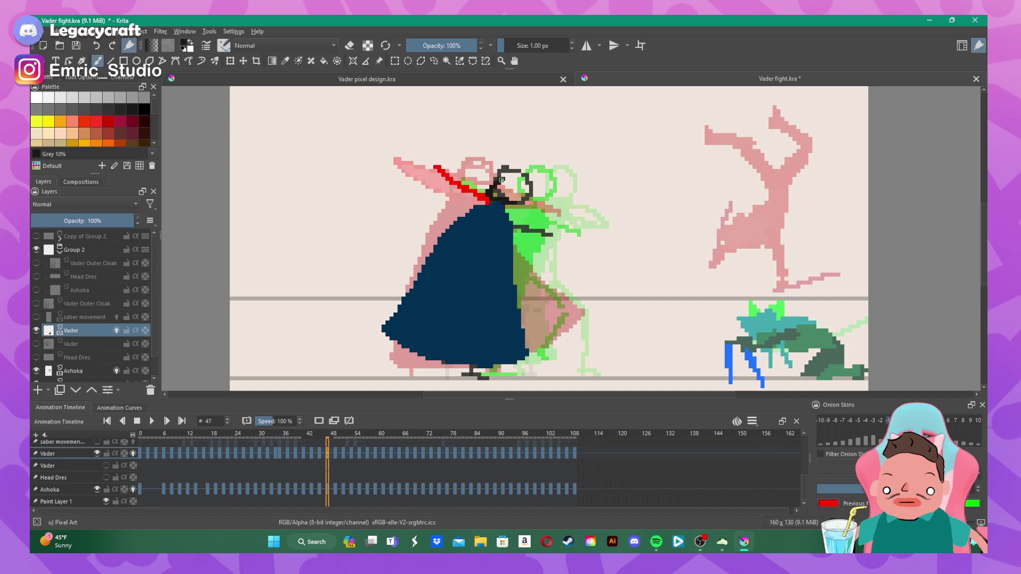
pyautogui.moveTo(502, 178)
pyautogui.mouseDown()
pyautogui.moveTo(523, 163)
pyautogui.moveTo(531, 177)
pyautogui.mouseUp()
pyautogui.moveTo(505, 181); pyautogui.dragTo(517, 181)
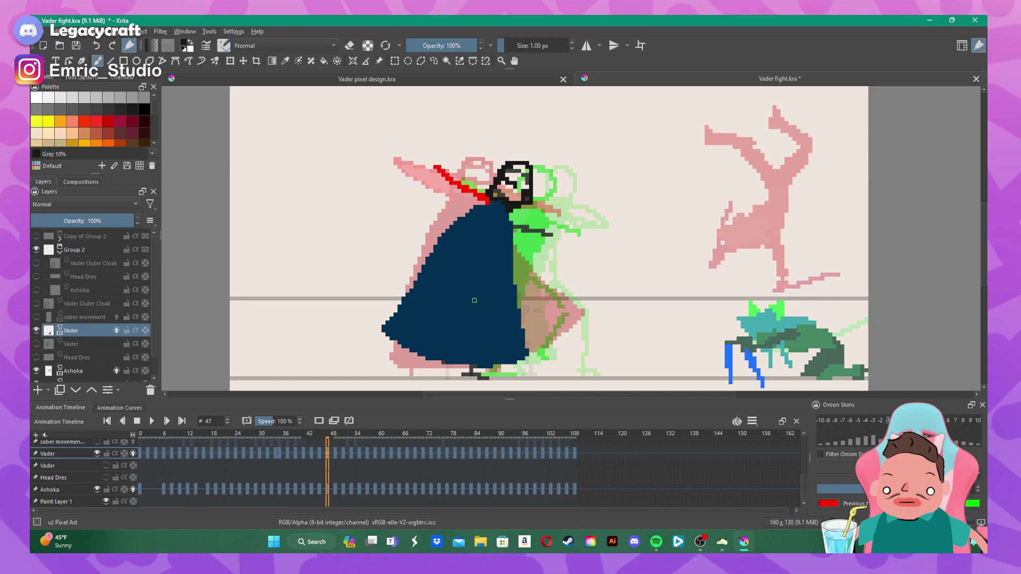
# - Play back the fight animation to check how the new helmets move, and stop it
pyautogui.click(155, 420)
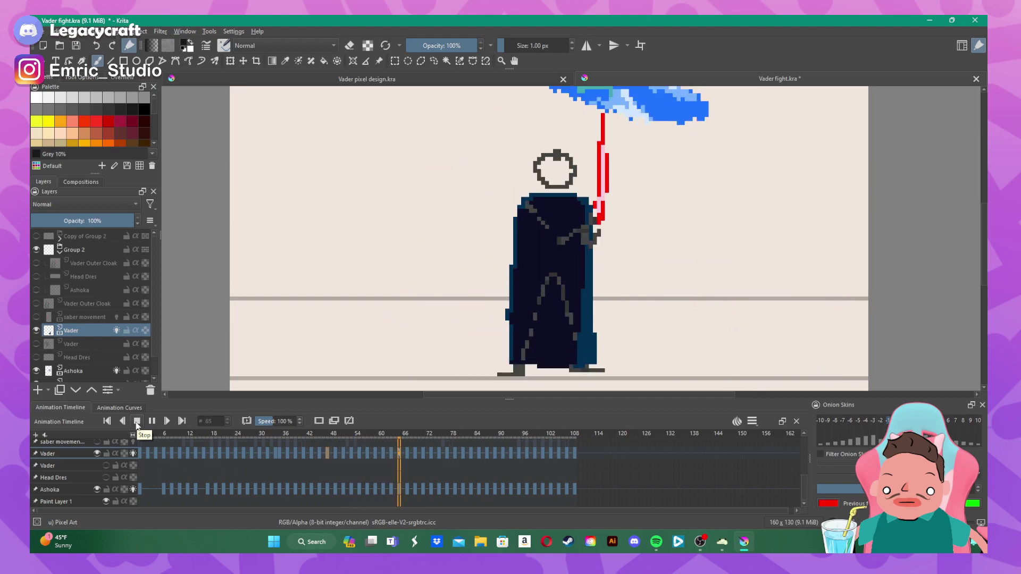
pyautogui.click(137, 421)
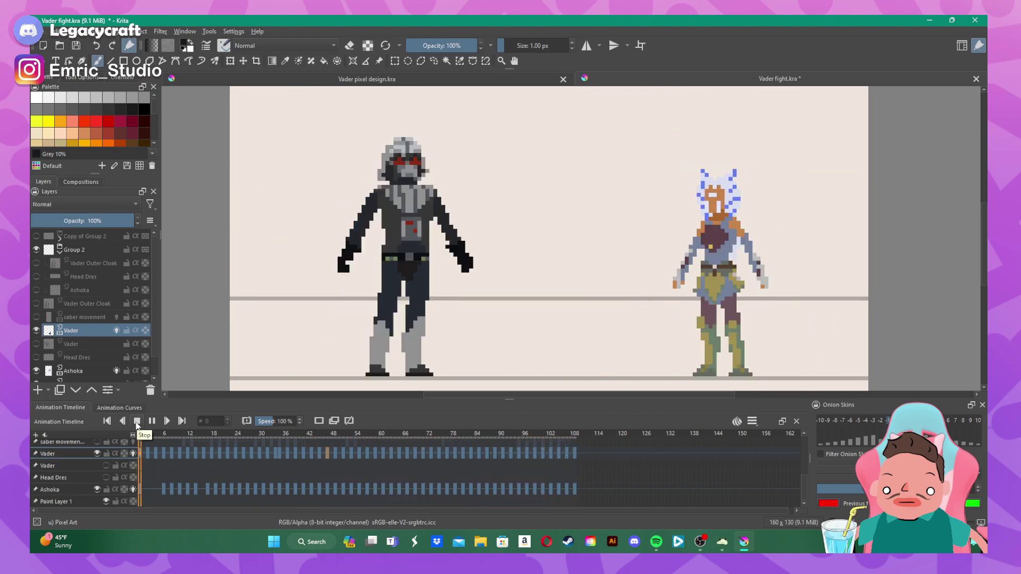
pyautogui.press('space')
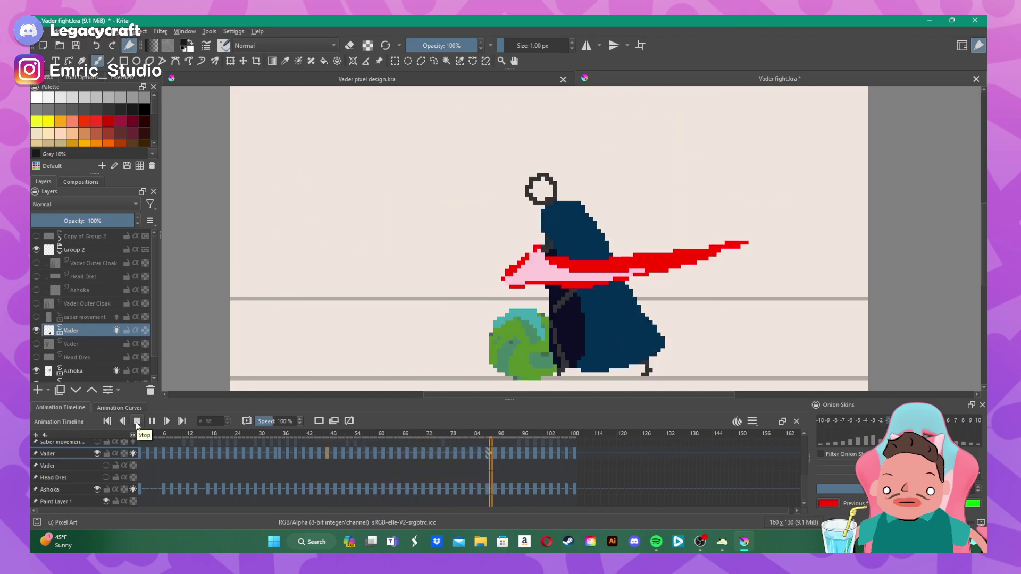
pyautogui.press('space')
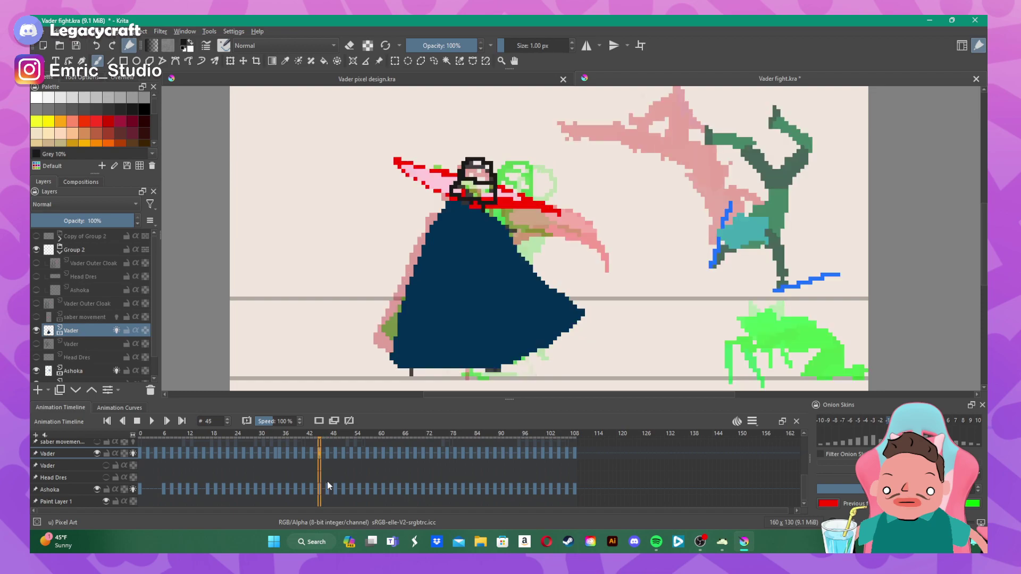
# - Step back and forth through frames 45 to 51 to compare Vader's head position and direction between poses
pyautogui.press('Right')
pyautogui.press('Right')
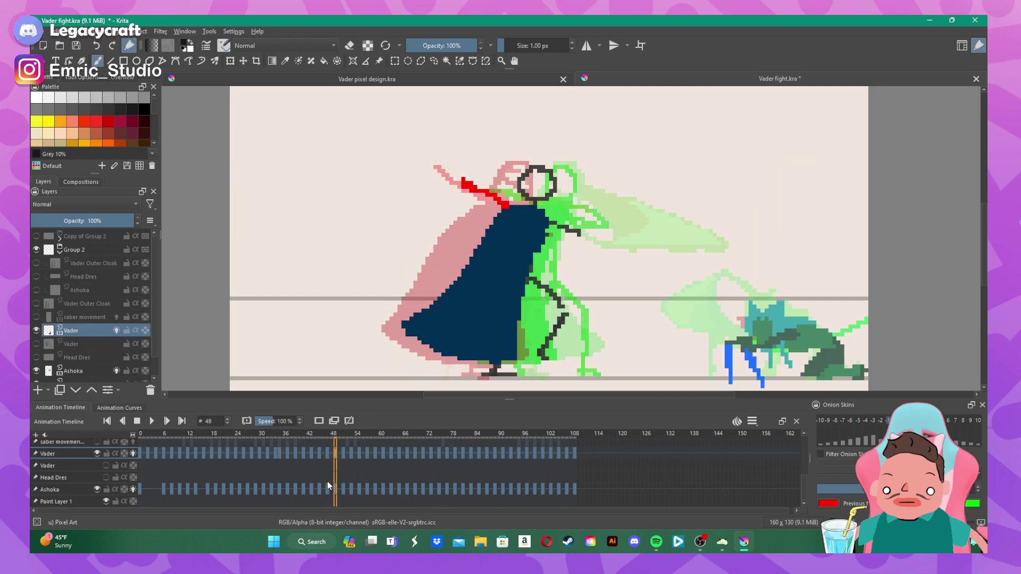
pyautogui.press('Right')
pyautogui.press('Right')
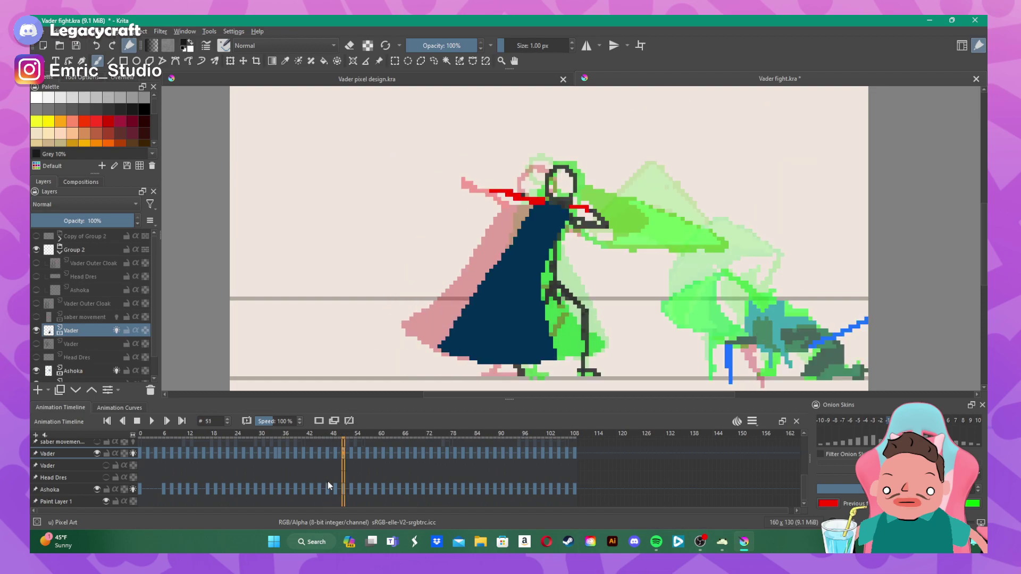
pyautogui.press('Left')
pyautogui.press('Left')
pyautogui.press('Left')
pyautogui.press('Left')
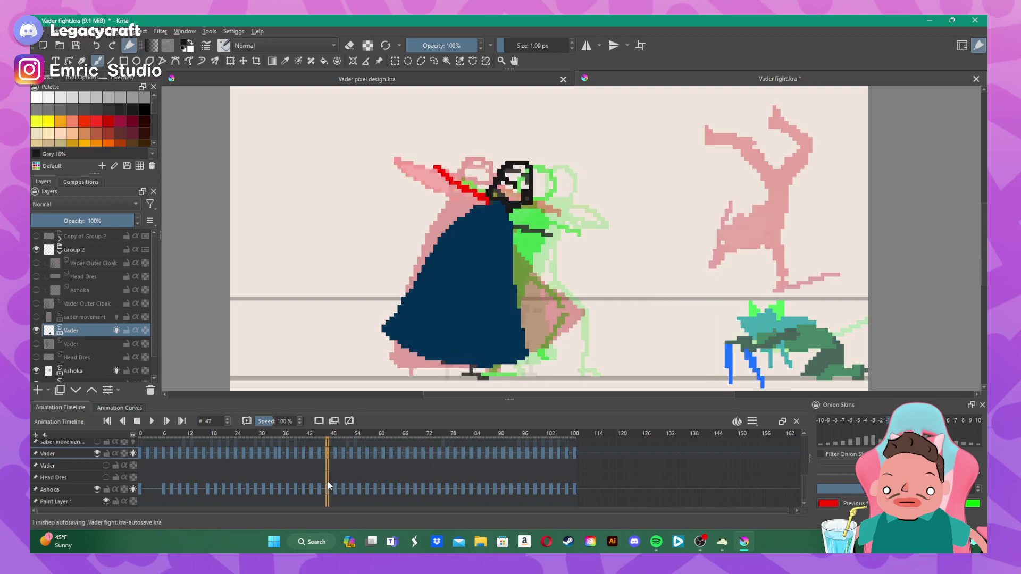
pyautogui.press('Right')
pyautogui.press('Right')
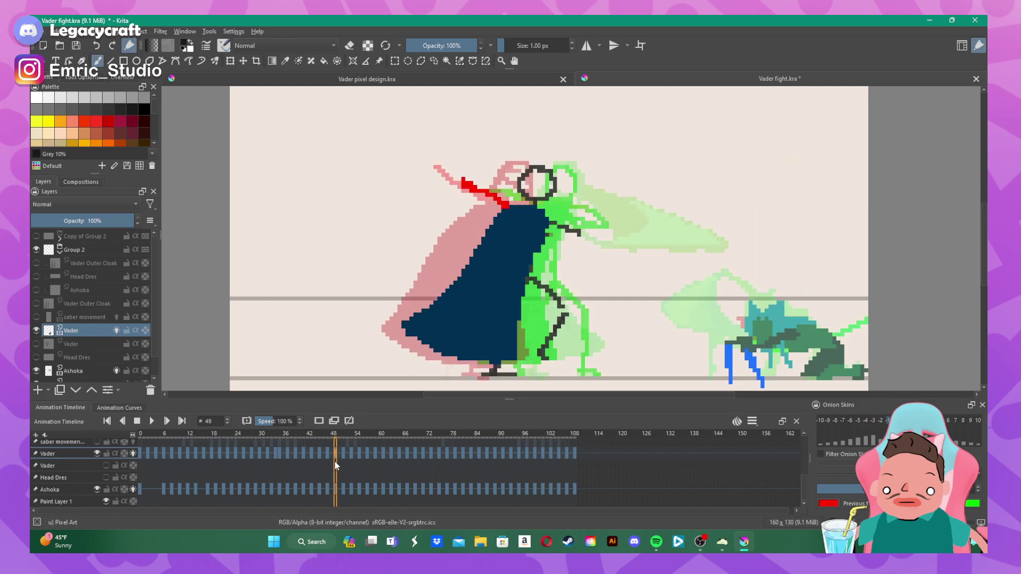
pyautogui.press('Right')
pyautogui.press('Right')
pyautogui.press('Right')
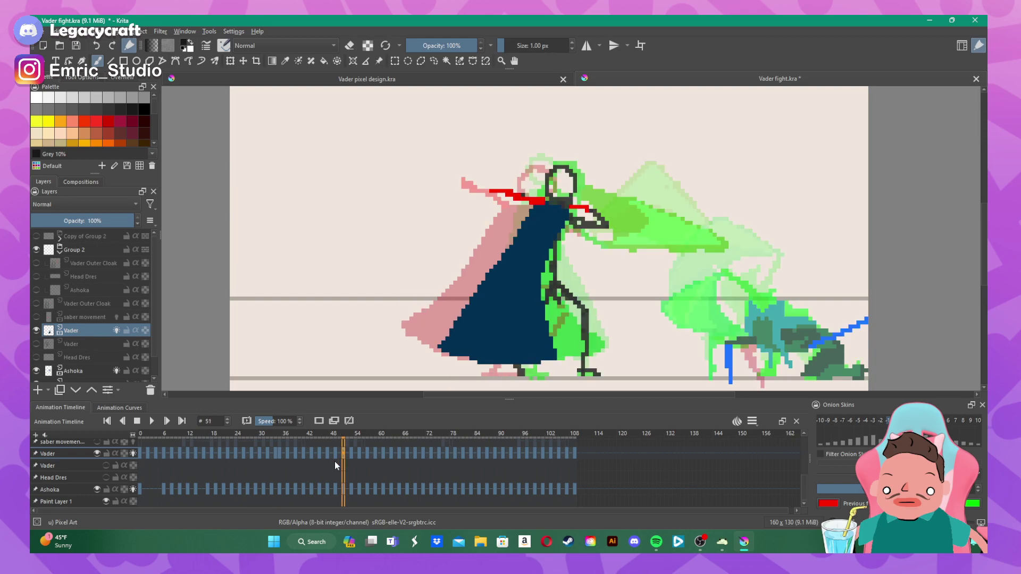
# - Lower the onion skin opacity of the next frame so its green ghost is fainter behind Vader
pyautogui.press('Right')
pyautogui.press('Left')
pyautogui.press('Left')
pyautogui.press('Left')
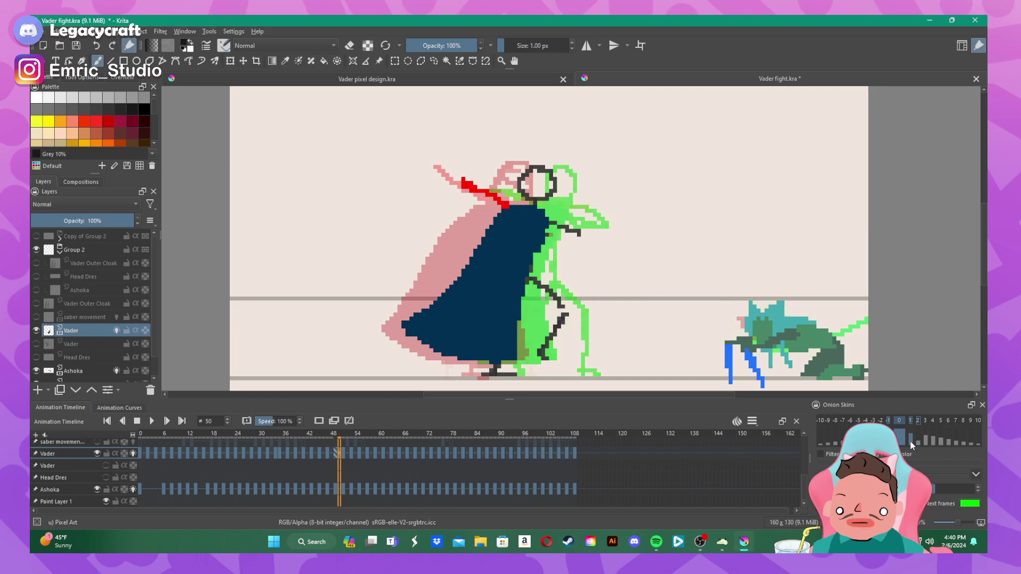
pyautogui.moveTo(911, 438); pyautogui.dragTo(912, 441)
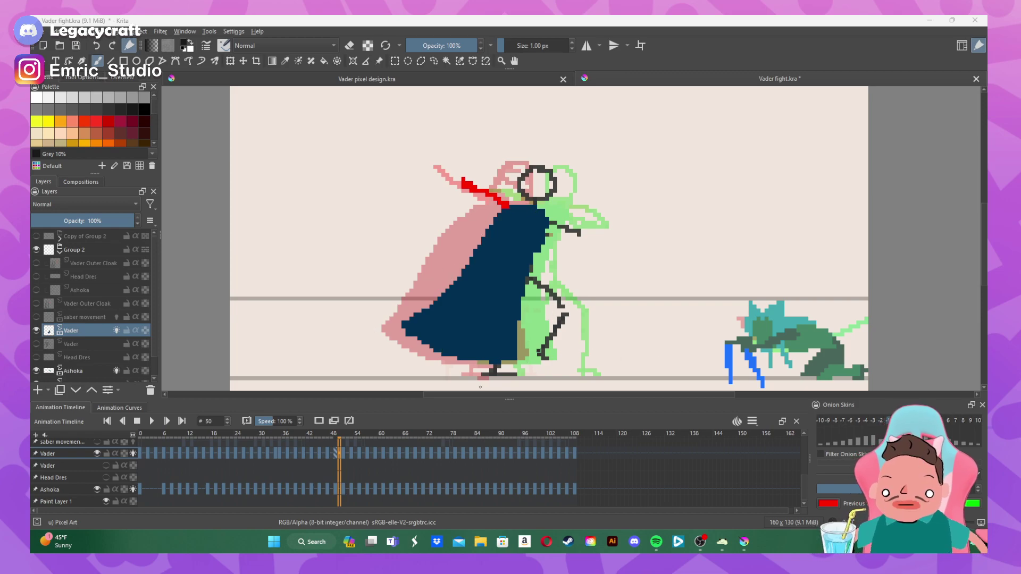
# - Check Vader's poses back to frame 45, and draw his helmet outline over the head circle on frame 49
pyautogui.press('Left')
pyautogui.press('Left')
pyautogui.press('Left')
pyautogui.press('Left')
pyautogui.press('Left')
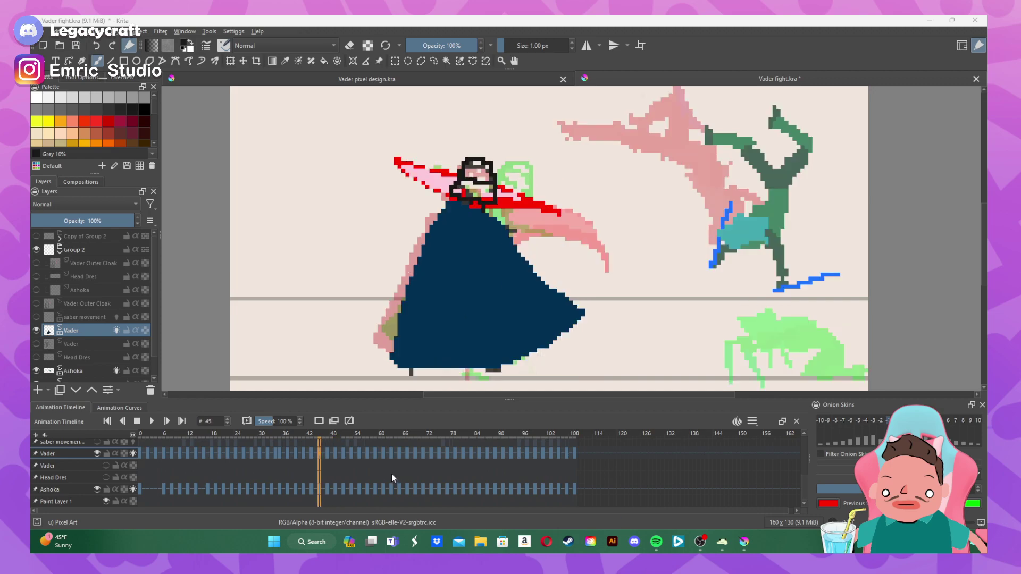
pyautogui.press('Right')
pyautogui.press('Right')
pyautogui.press('Right')
pyautogui.press('Right')
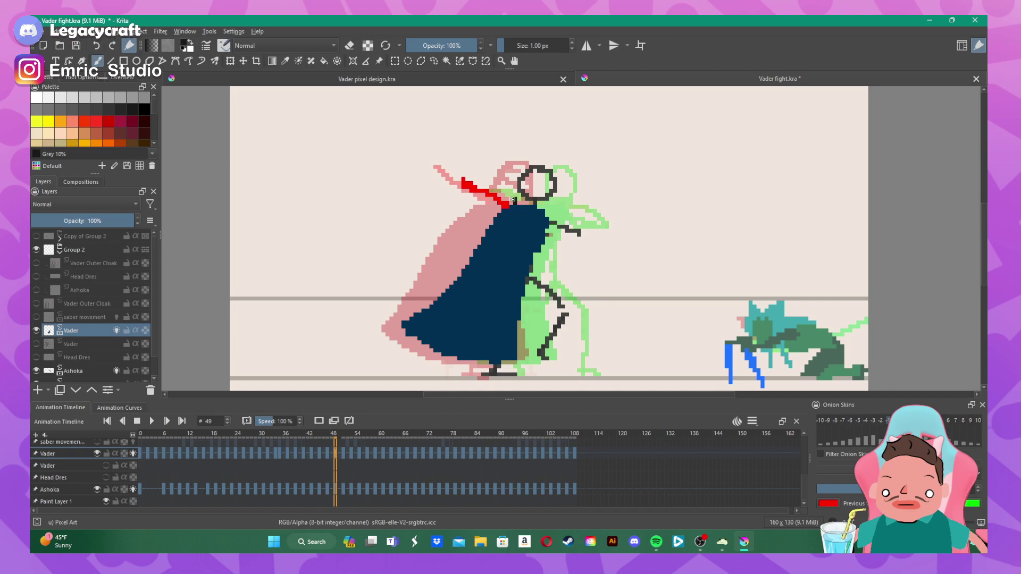
pyautogui.moveTo(510, 198)
pyautogui.mouseDown()
pyautogui.moveTo(545, 199)
pyautogui.moveTo(512, 197)
pyautogui.moveTo(528, 164)
pyautogui.moveTo(550, 171)
pyautogui.moveTo(558, 186)
pyautogui.moveTo(549, 204)
pyautogui.moveTo(523, 181)
pyautogui.moveTo(542, 203)
pyautogui.moveTo(547, 180)
pyautogui.mouseUp()
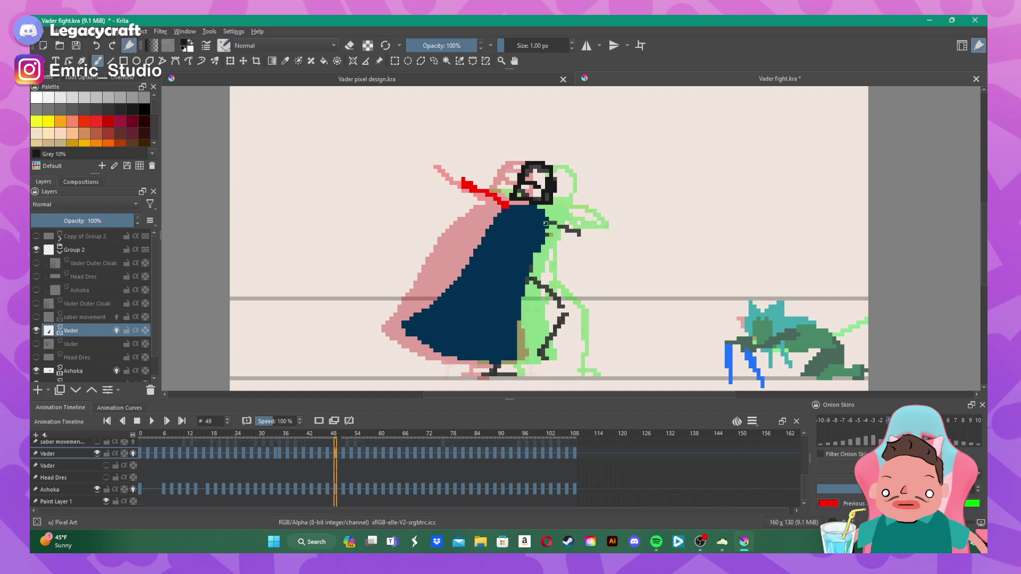
# - Draw Vader's helmet outline over the head circle on frame 51, showing the Vader reference layer to shape the dome and back
pyautogui.click(343, 455)
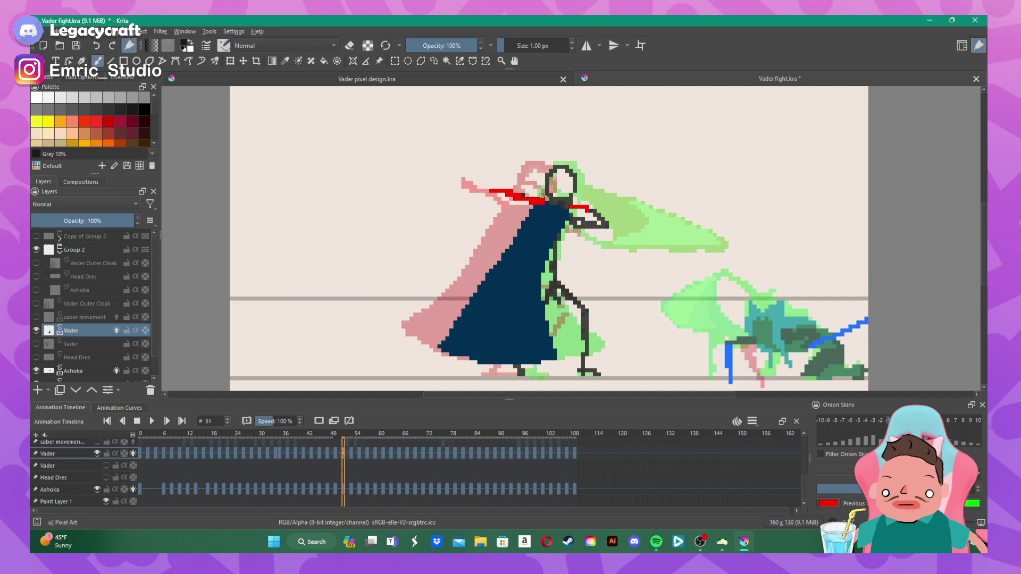
pyautogui.moveTo(542, 195)
pyautogui.mouseDown()
pyautogui.moveTo(571, 201)
pyautogui.moveTo(540, 192)
pyautogui.moveTo(559, 164)
pyautogui.moveTo(577, 172)
pyautogui.moveTo(576, 202)
pyautogui.moveTo(581, 179)
pyautogui.moveTo(569, 162)
pyautogui.moveTo(551, 168)
pyautogui.moveTo(569, 160)
pyautogui.moveTo(559, 183)
pyautogui.mouseUp()
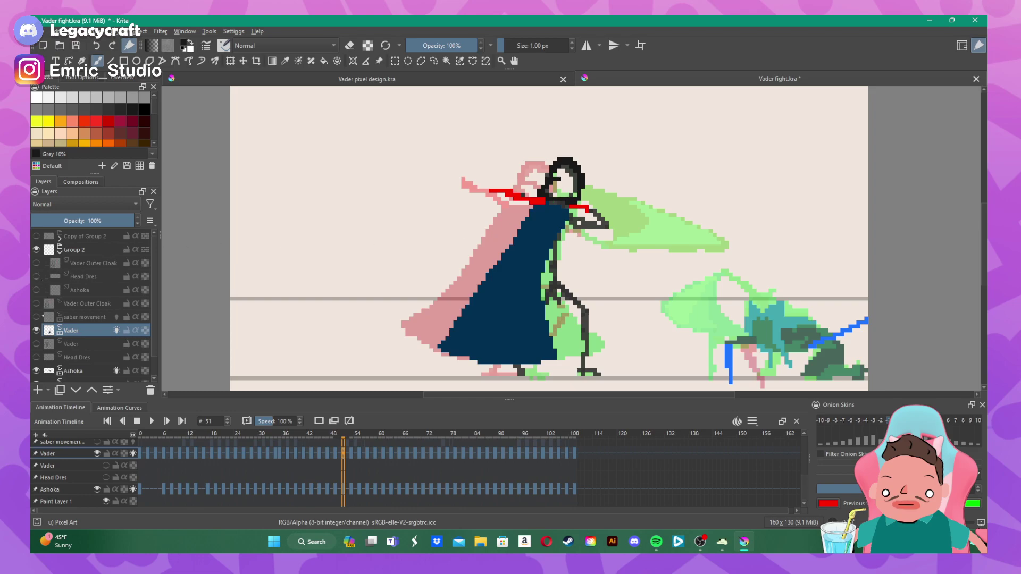
pyautogui.click(36, 343)
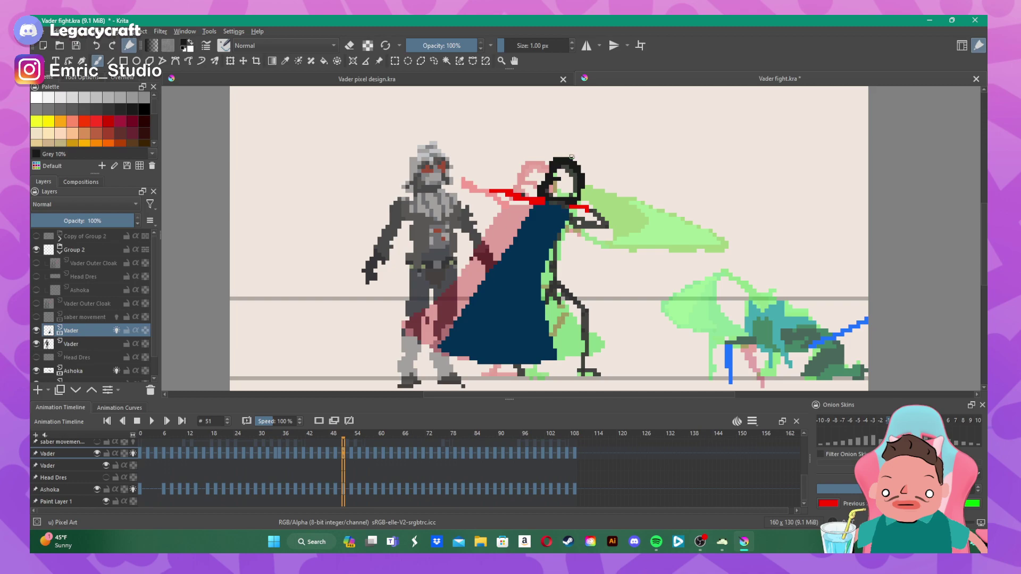
pyautogui.moveTo(568, 158); pyautogui.dragTo(569, 155)
pyautogui.moveTo(582, 169); pyautogui.dragTo(582, 195)
# - Compare Vader's head on frames 49 to 53, and draw his helmet outline with face lines over the head circle on frame 53
pyautogui.click(351, 455)
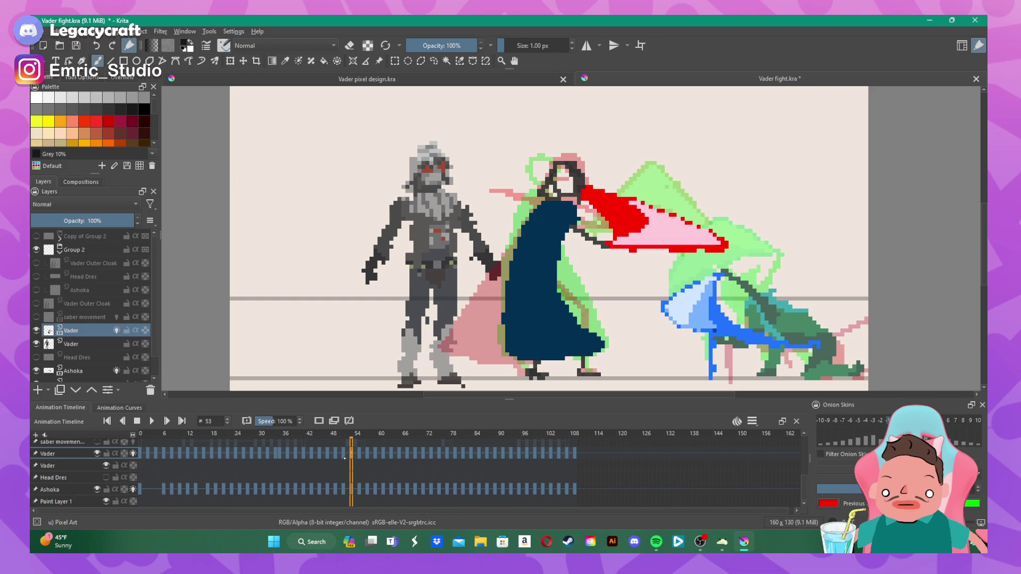
pyautogui.click(343, 455)
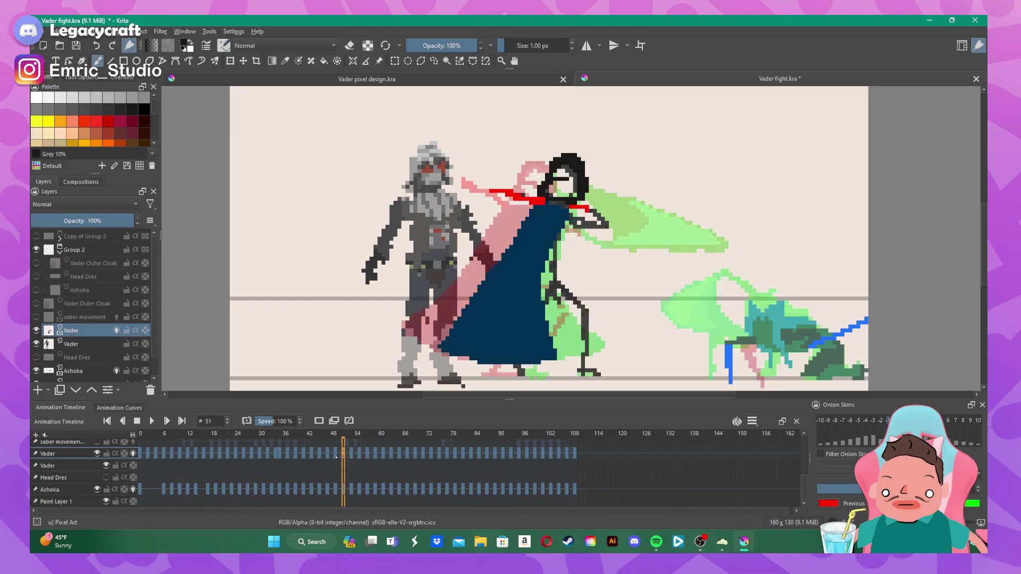
pyautogui.click(335, 455)
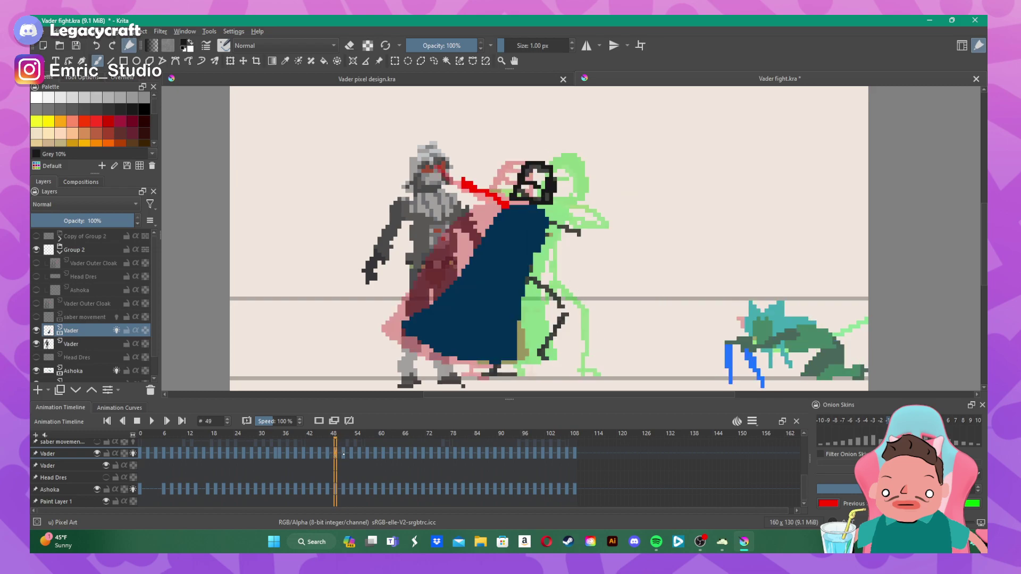
pyautogui.click(344, 455)
pyautogui.click(353, 455)
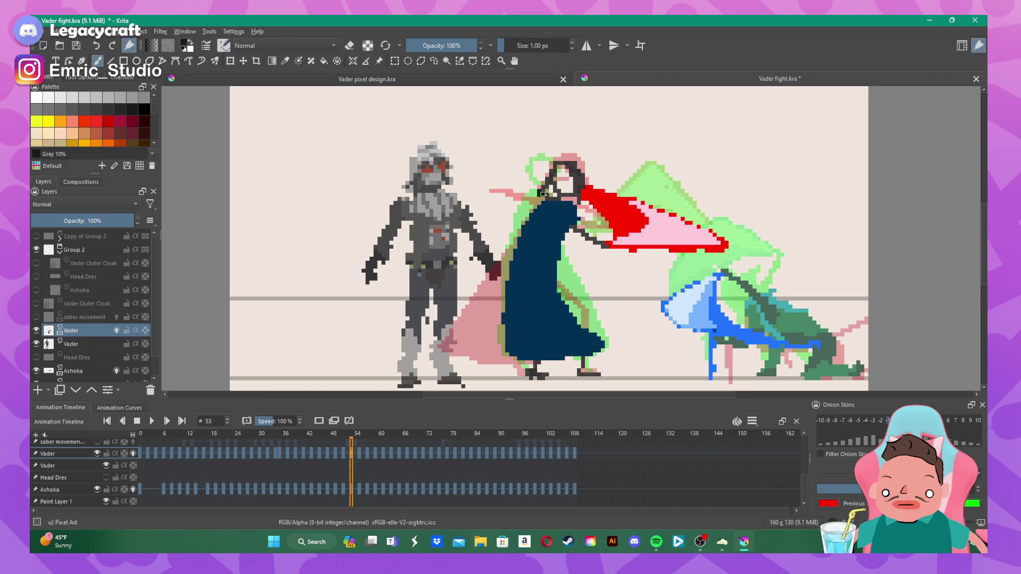
pyautogui.moveTo(542, 194)
pyautogui.mouseDown()
pyautogui.moveTo(578, 198)
pyautogui.moveTo(547, 183)
pyautogui.moveTo(558, 158)
pyautogui.moveTo(573, 157)
pyautogui.mouseUp()
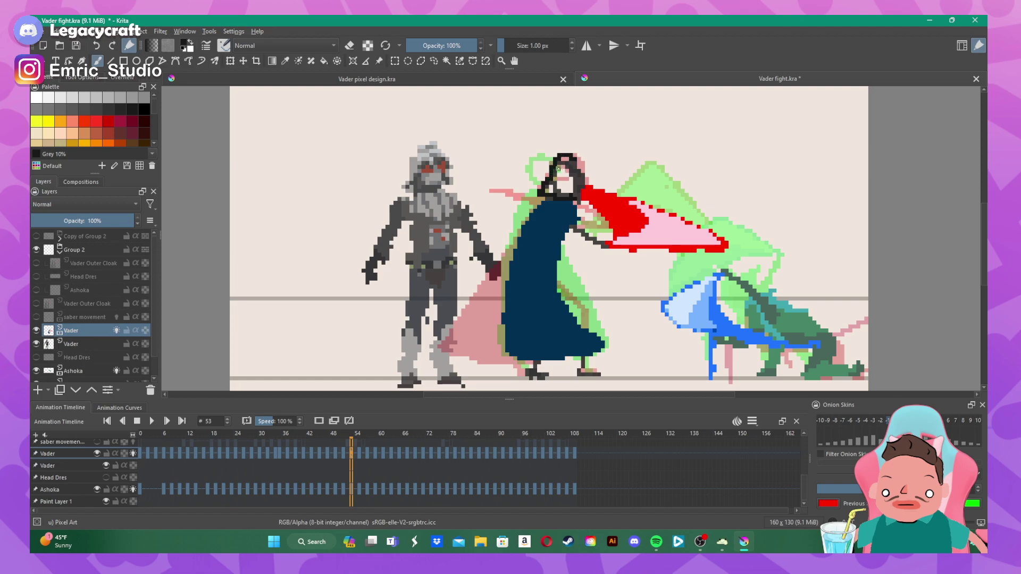
pyautogui.hotkey('ctrl', 'z')
pyautogui.moveTo(540, 190)
pyautogui.mouseDown()
pyautogui.moveTo(565, 156)
pyautogui.moveTo(581, 161)
pyautogui.moveTo(582, 196)
pyautogui.moveTo(553, 173)
pyautogui.moveTo(571, 196)
pyautogui.moveTo(580, 173)
pyautogui.mouseUp()
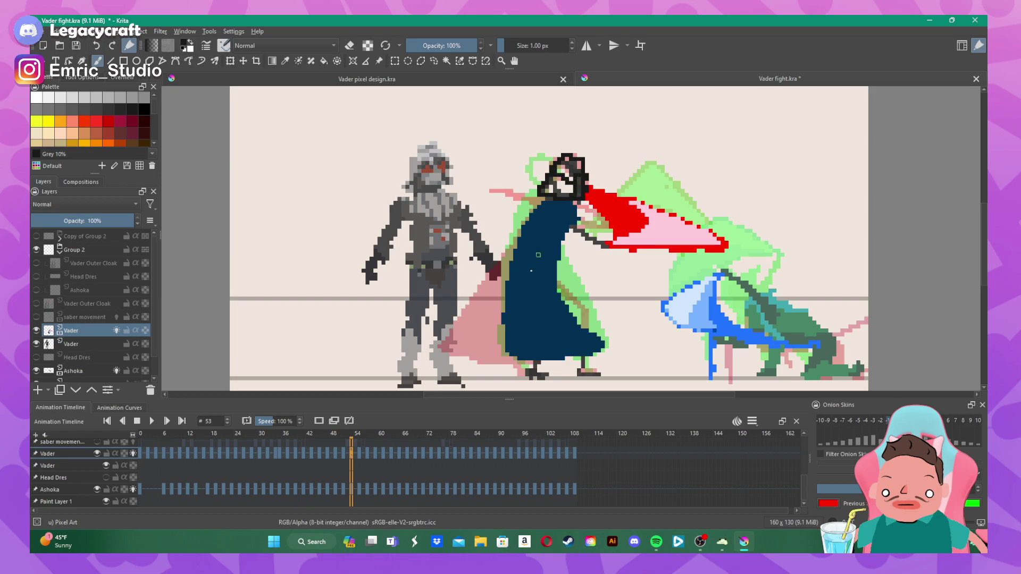
# - Draw Vader's helmet dome, face lines and neck guard over the head circle on frame 55
pyautogui.click(359, 455)
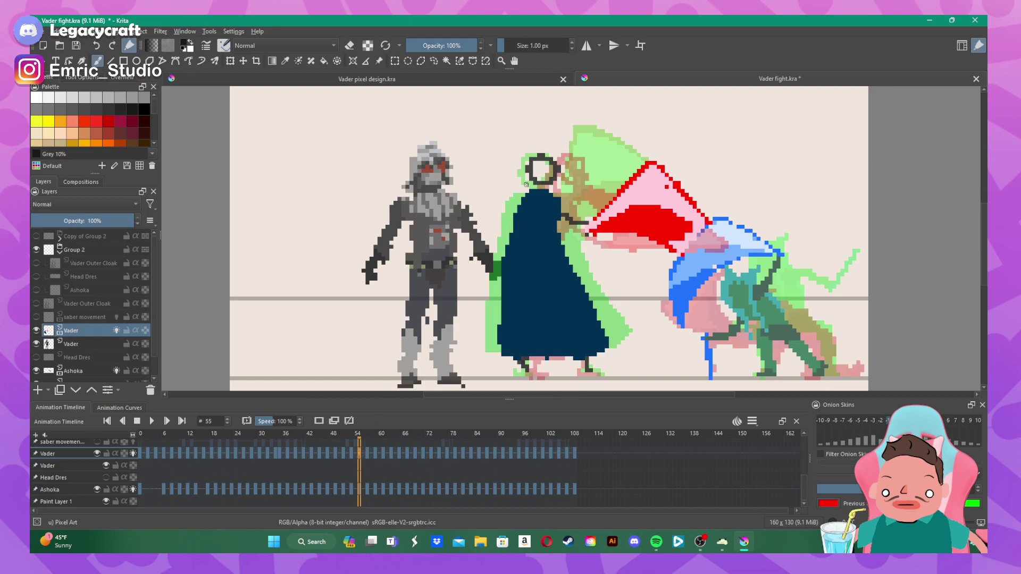
pyautogui.moveTo(526, 184)
pyautogui.mouseDown()
pyautogui.moveTo(551, 185)
pyautogui.moveTo(526, 175)
pyautogui.moveTo(533, 149)
pyautogui.moveTo(551, 150)
pyautogui.mouseUp()
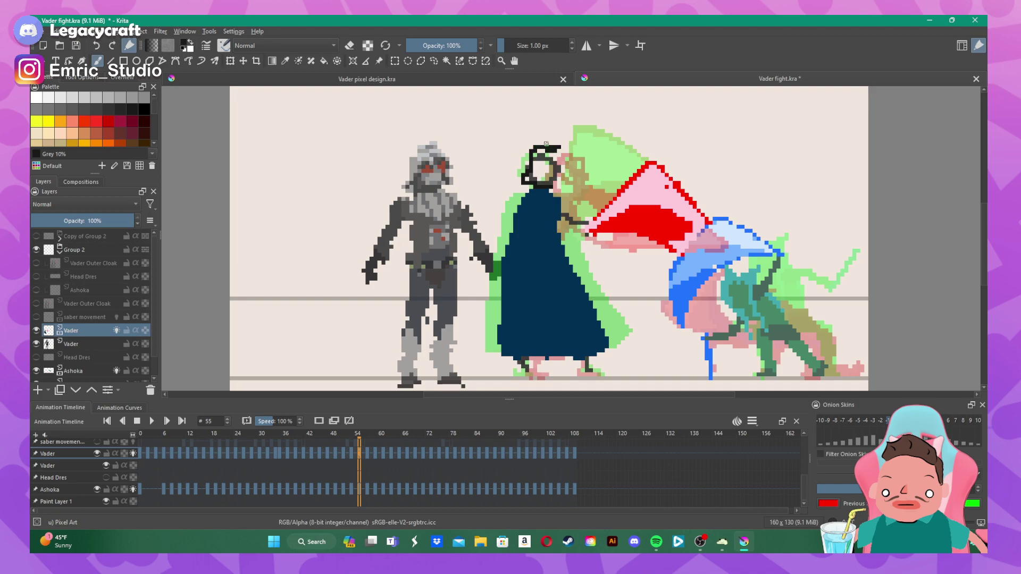
pyautogui.moveTo(547, 143)
pyautogui.mouseDown()
pyautogui.moveTo(567, 183)
pyautogui.moveTo(555, 187)
pyautogui.moveTo(563, 165)
pyautogui.moveTo(555, 162)
pyautogui.moveTo(545, 181)
pyautogui.moveTo(553, 195)
pyautogui.mouseUp()
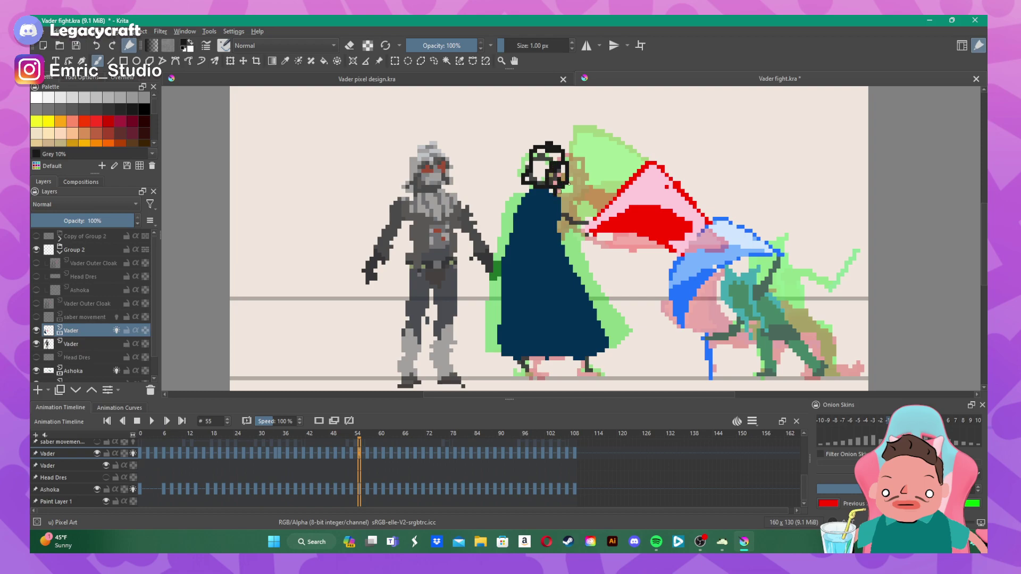
# - Draw Vader's helmet outlines over the head circles on frames 57 and 59
pyautogui.click(366, 453)
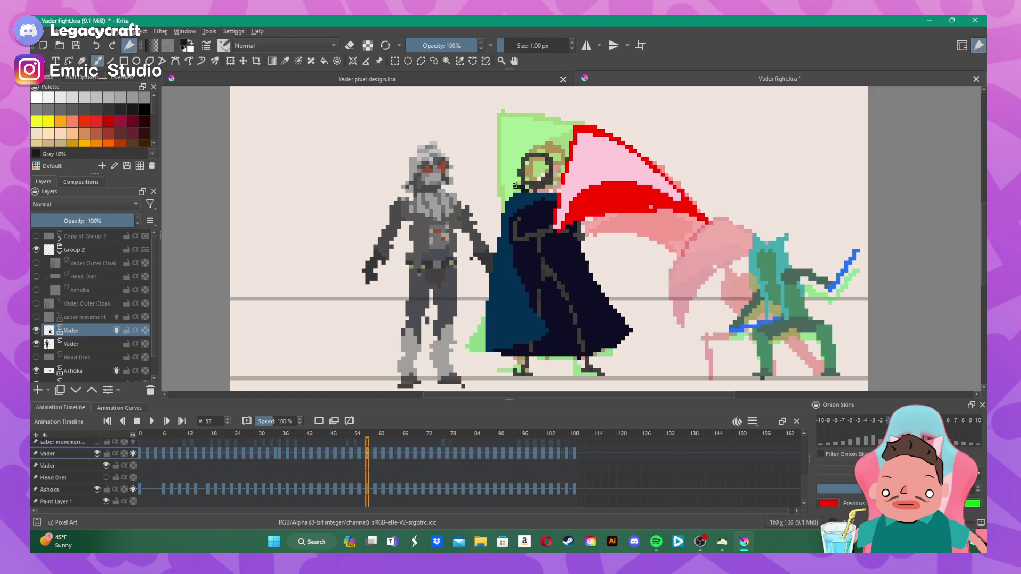
pyautogui.moveTo(515, 185); pyautogui.dragTo(538, 150)
pyautogui.moveTo(554, 163)
pyautogui.mouseDown()
pyautogui.moveTo(559, 186)
pyautogui.moveTo(550, 185)
pyautogui.mouseUp()
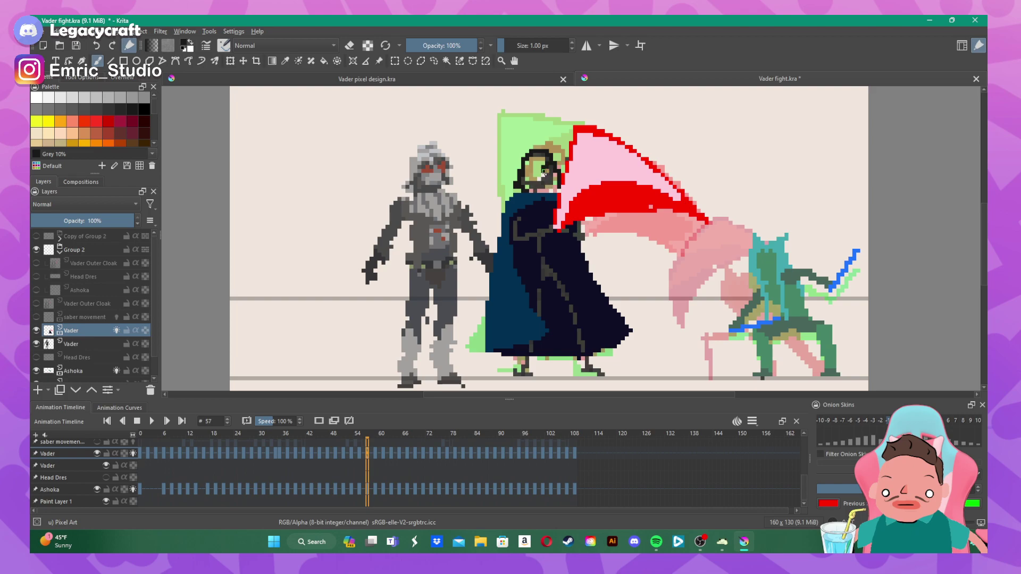
pyautogui.moveTo(540, 164)
pyautogui.mouseDown()
pyautogui.moveTo(528, 190)
pyautogui.moveTo(552, 184)
pyautogui.moveTo(547, 175)
pyautogui.moveTo(558, 187)
pyautogui.mouseUp()
pyautogui.click(374, 454)
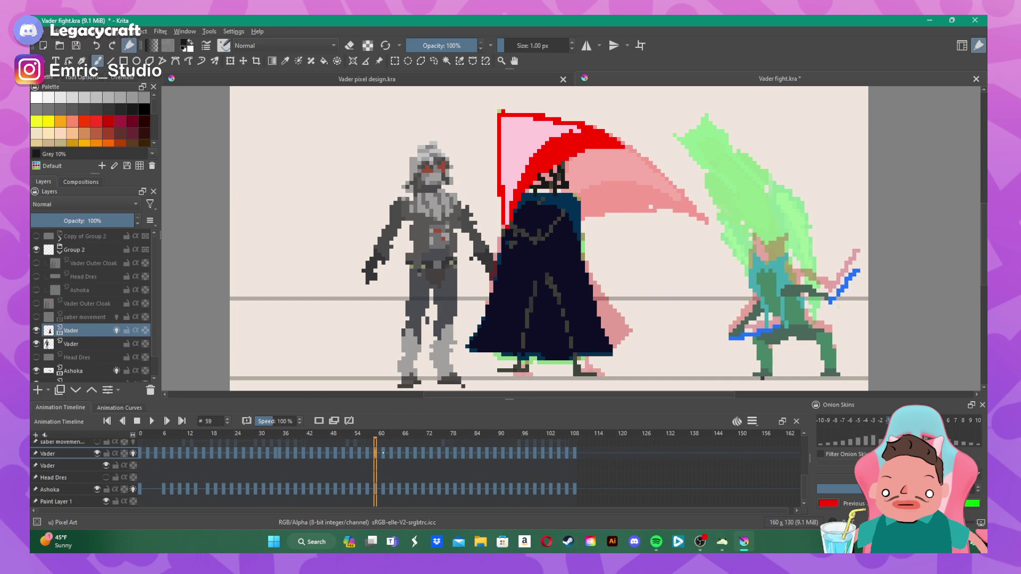
# - Draw Vader's helmet with its mask, thick dome and flared side over the head circle on frame 61
pyautogui.press('.')
pyautogui.press('.')
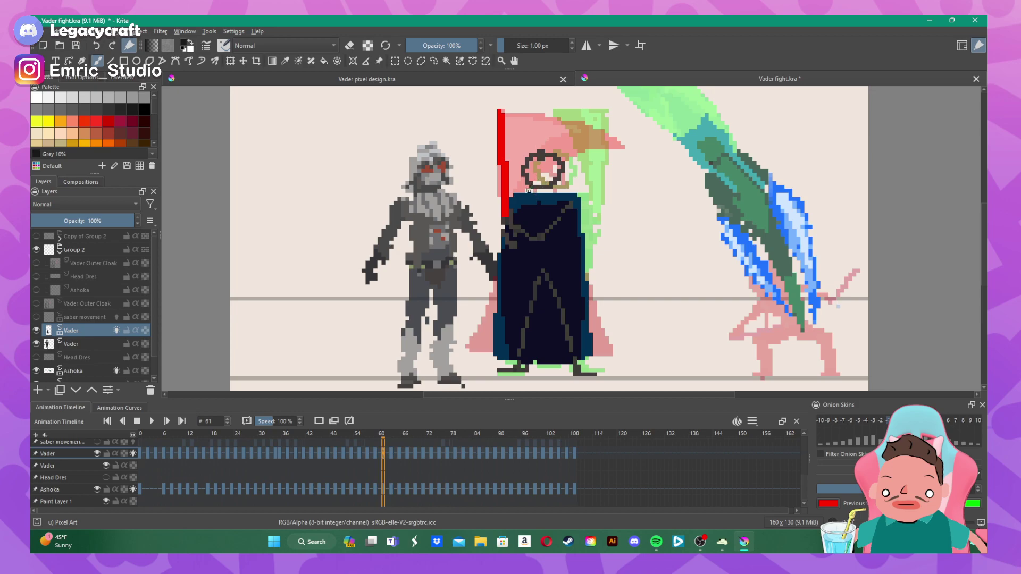
pyautogui.moveTo(553, 190)
pyautogui.mouseDown()
pyautogui.moveTo(536, 185)
pyautogui.moveTo(551, 178)
pyautogui.moveTo(539, 174)
pyautogui.moveTo(544, 164)
pyautogui.mouseUp()
pyautogui.moveTo(551, 159); pyautogui.dragTo(555, 162)
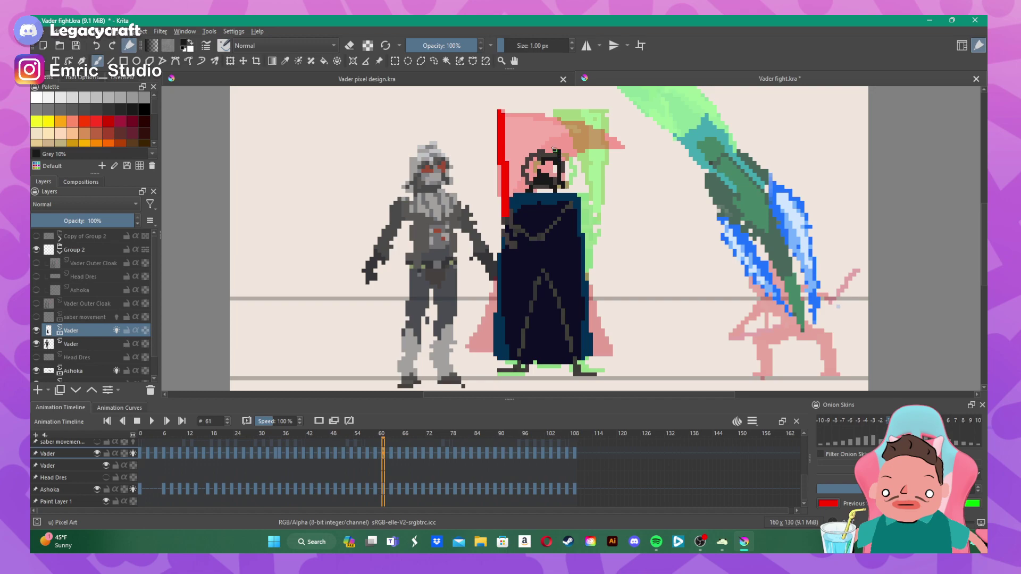
pyautogui.moveTo(554, 150)
pyautogui.mouseDown()
pyautogui.moveTo(537, 145)
pyautogui.moveTo(527, 160)
pyautogui.mouseUp()
pyautogui.moveTo(524, 160)
pyautogui.mouseDown()
pyautogui.moveTo(515, 179)
pyautogui.moveTo(529, 190)
pyautogui.moveTo(532, 165)
pyautogui.mouseUp()
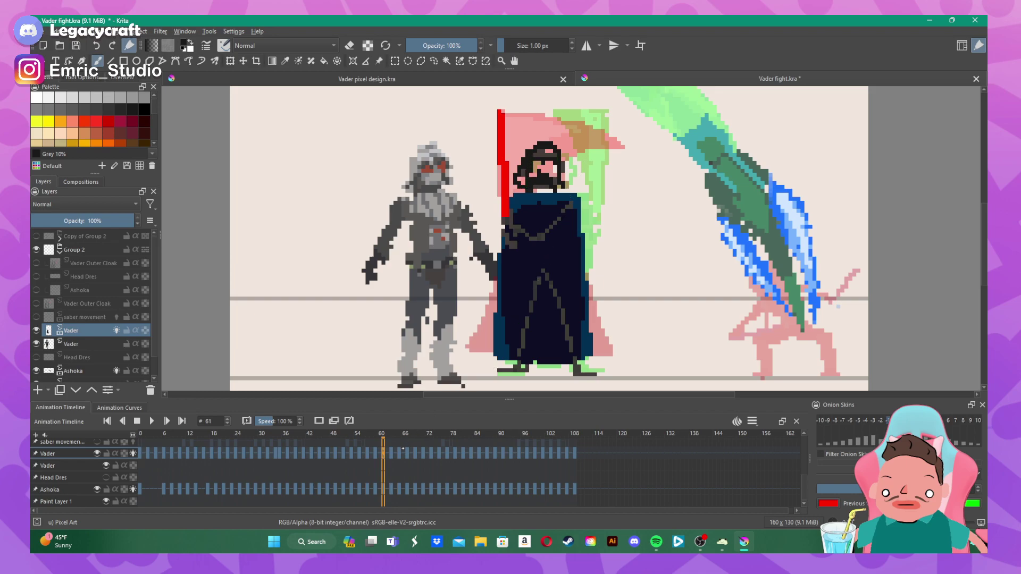
# - Draw Vader's helmet dome, mask lines and flared rim over the head circle on frame 63
pyautogui.press('.')
pyautogui.press('.')
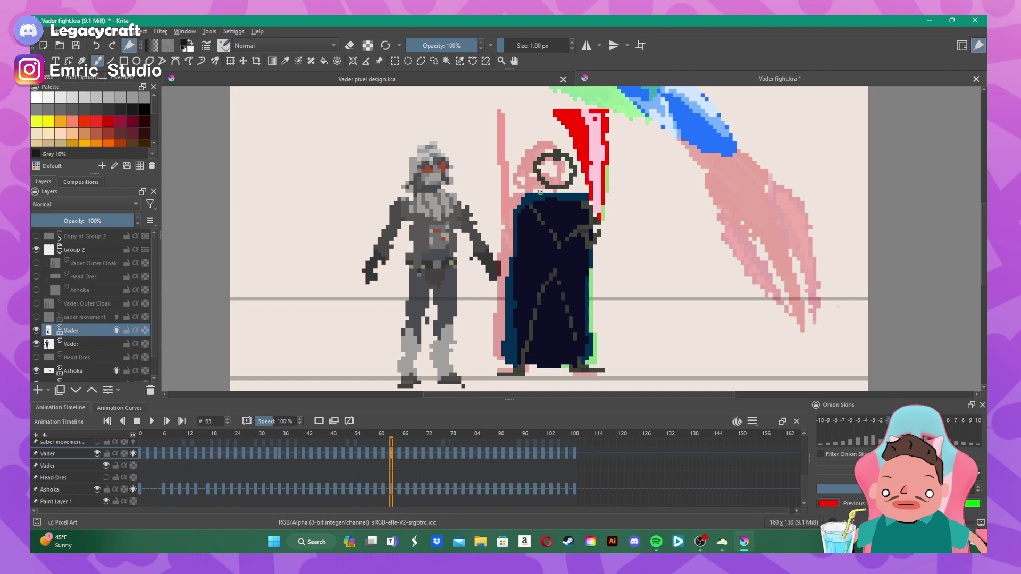
pyautogui.moveTo(542, 187)
pyautogui.mouseDown()
pyautogui.moveTo(557, 186)
pyautogui.moveTo(544, 185)
pyautogui.moveTo(541, 163)
pyautogui.moveTo(530, 186)
pyautogui.moveTo(556, 150)
pyautogui.moveTo(573, 185)
pyautogui.moveTo(564, 191)
pyautogui.moveTo(550, 165)
pyautogui.mouseUp()
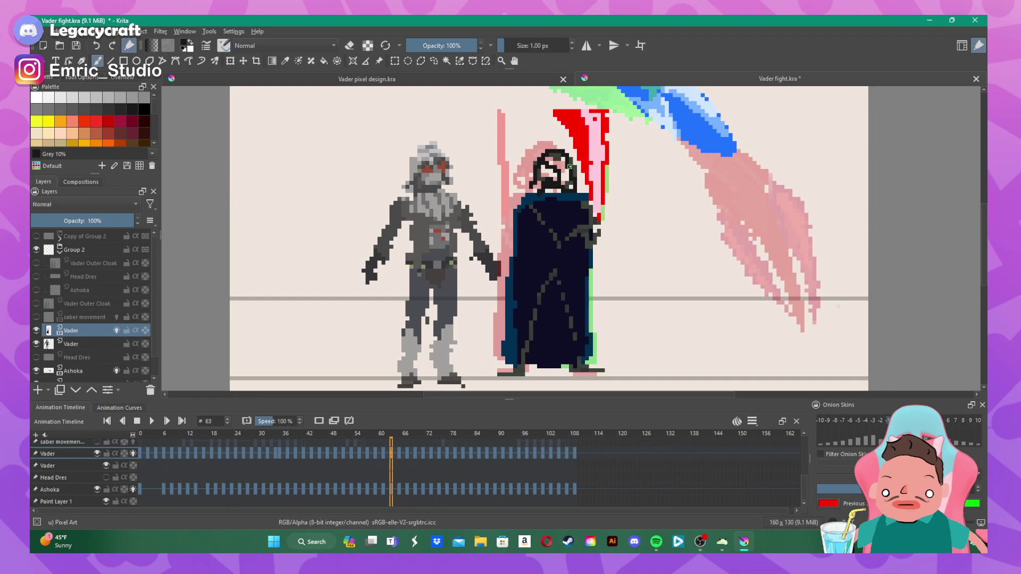
pyautogui.moveTo(570, 166)
pyautogui.mouseDown()
pyautogui.moveTo(562, 148)
pyautogui.moveTo(538, 157)
pyautogui.moveTo(569, 163)
pyautogui.moveTo(578, 185)
pyautogui.mouseUp()
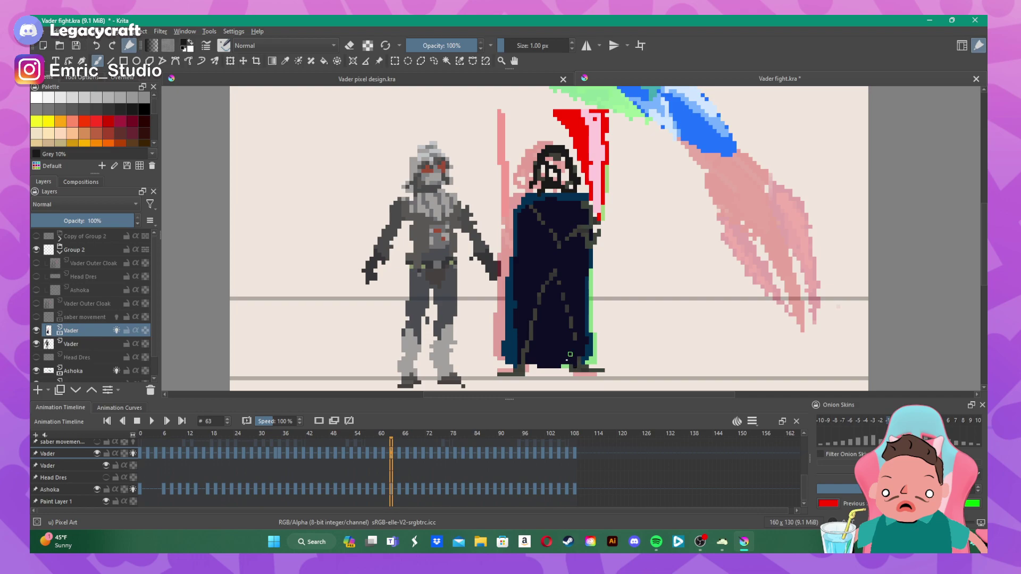
# - On frame 65, show Copy of Group 2, duplicate its Vader layer and move the duplicate out of the group below the Vader reference layer
pyautogui.click(399, 455)
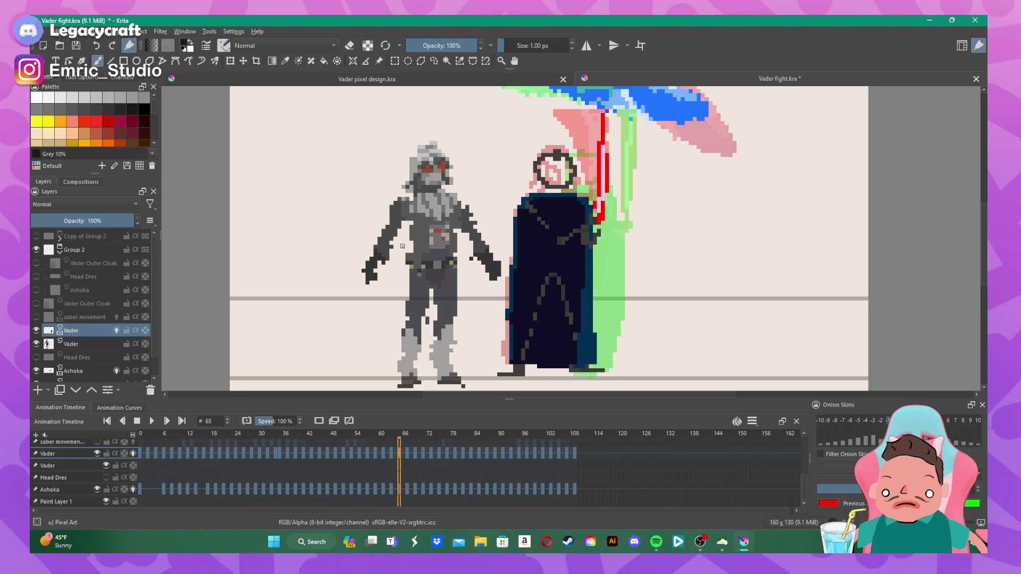
pyautogui.click(74, 237)
pyautogui.click(59, 237)
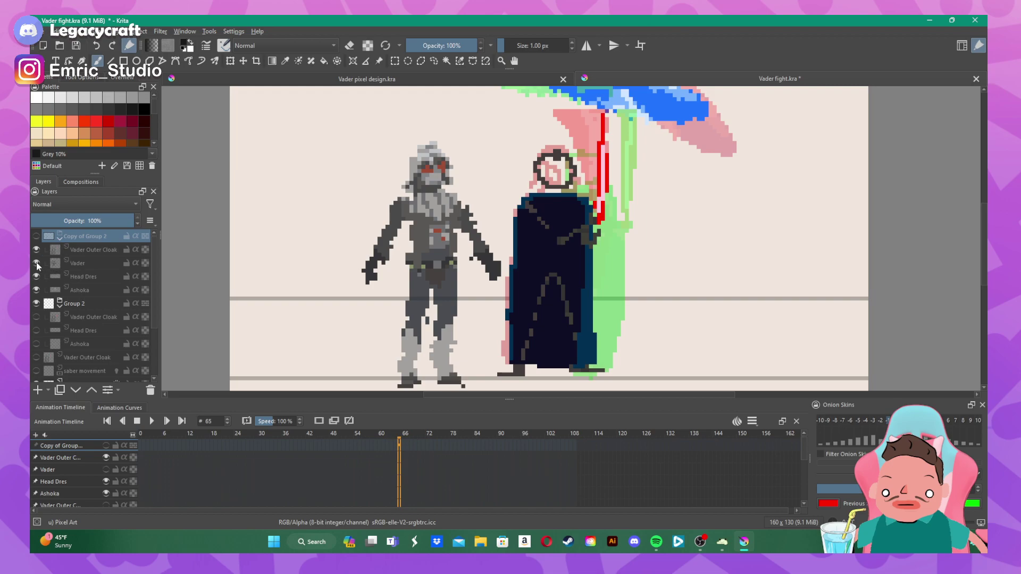
pyautogui.click(36, 236)
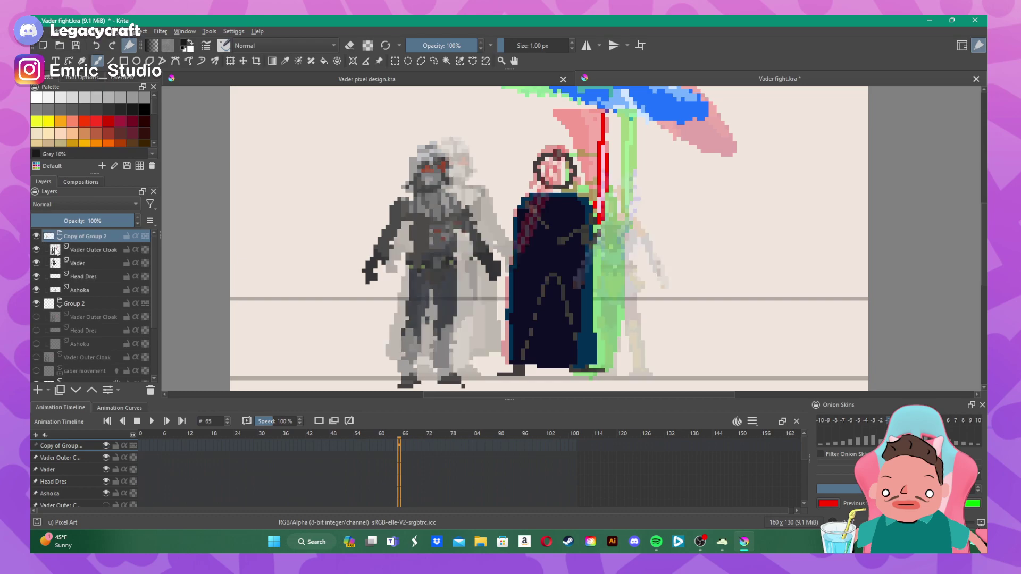
pyautogui.click(84, 266)
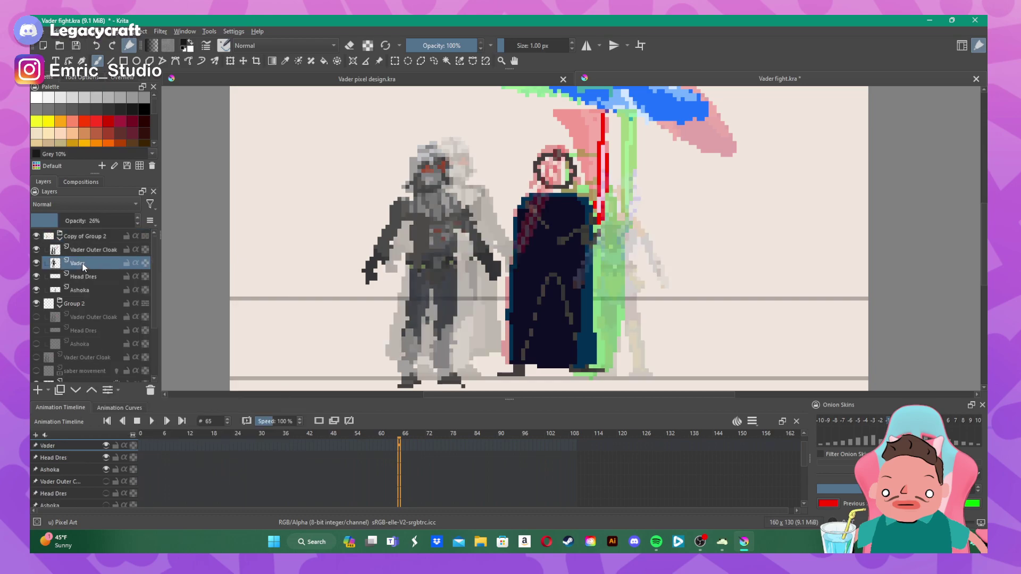
pyautogui.rightClick(82, 264)
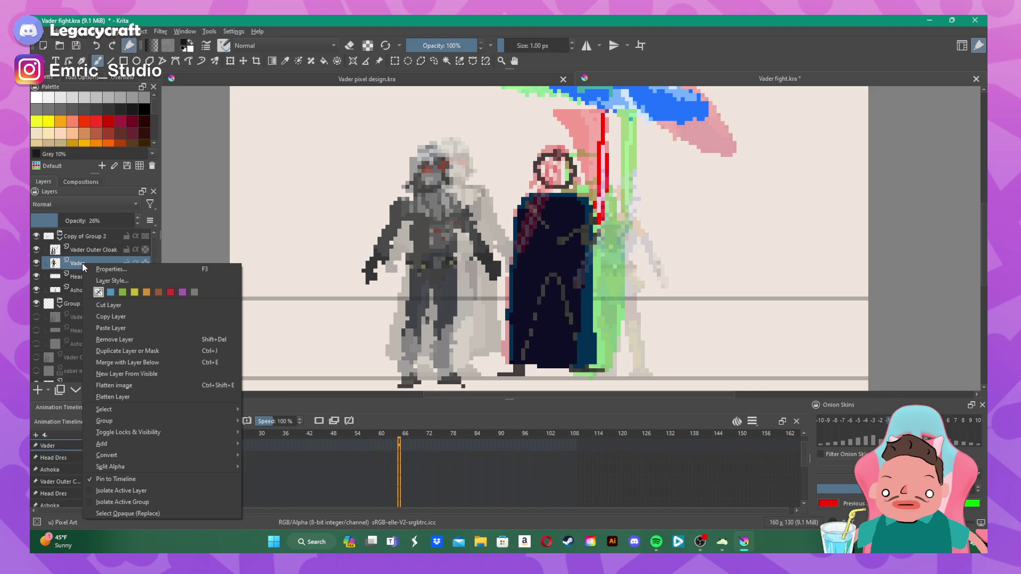
pyautogui.click(123, 350)
pyautogui.moveTo(78, 262); pyautogui.dragTo(67, 367)
# - Hide and collapse Copy of Group 2, and hide the old Vader reference layer above Copy of Vader
pyautogui.scroll(2, 64, 319)
pyautogui.click(37, 236)
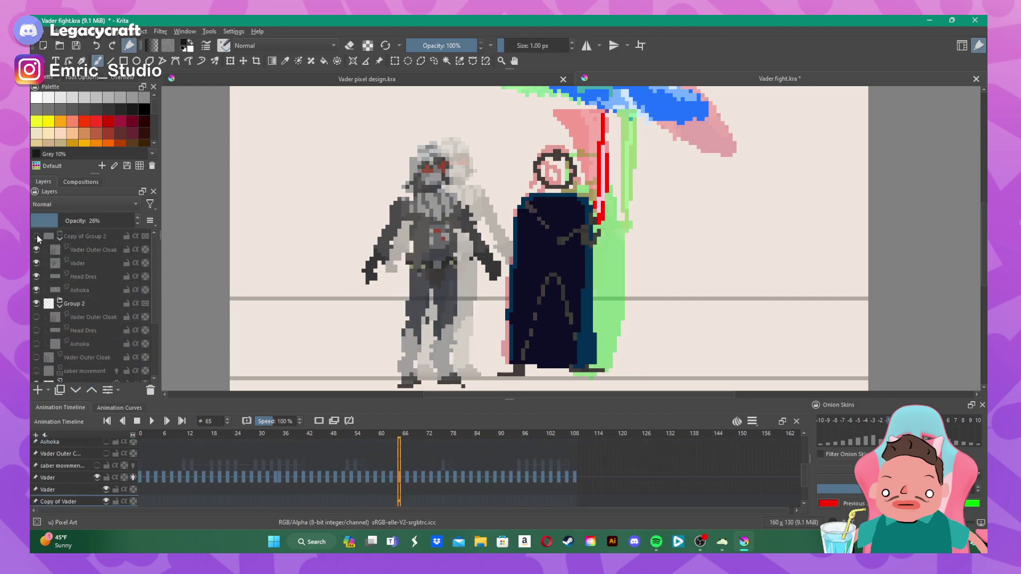
pyautogui.click(59, 239)
pyautogui.scroll(-2, 60, 282)
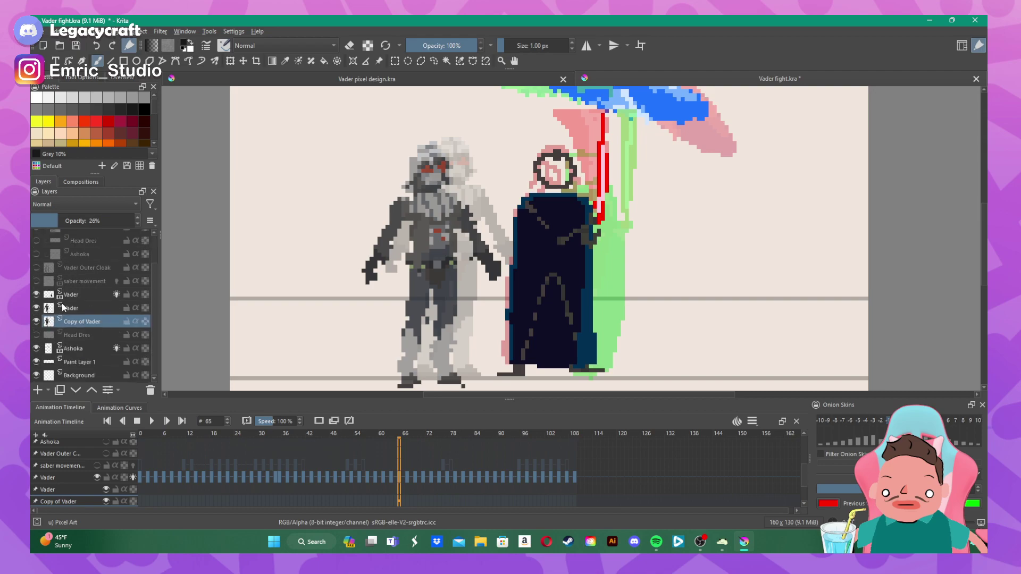
pyautogui.click(36, 308)
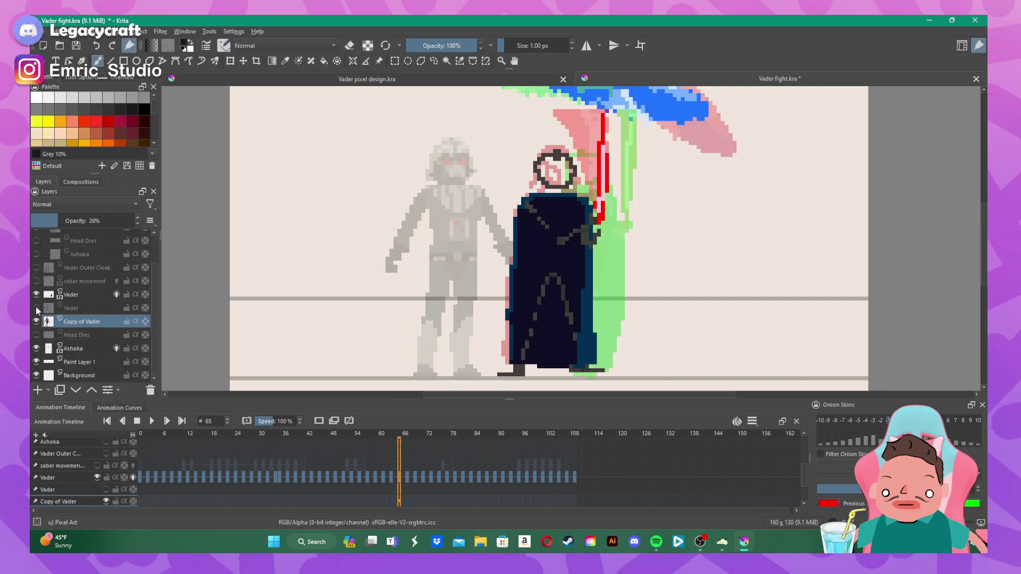
# - Move the Copy of Vader reference onto the cloaked figure on frame 65, aligning its head with the head circle
pyautogui.click(243, 61)
pyautogui.moveTo(386, 250); pyautogui.dragTo(525, 258)
pyautogui.scroll(3, 553, 167)
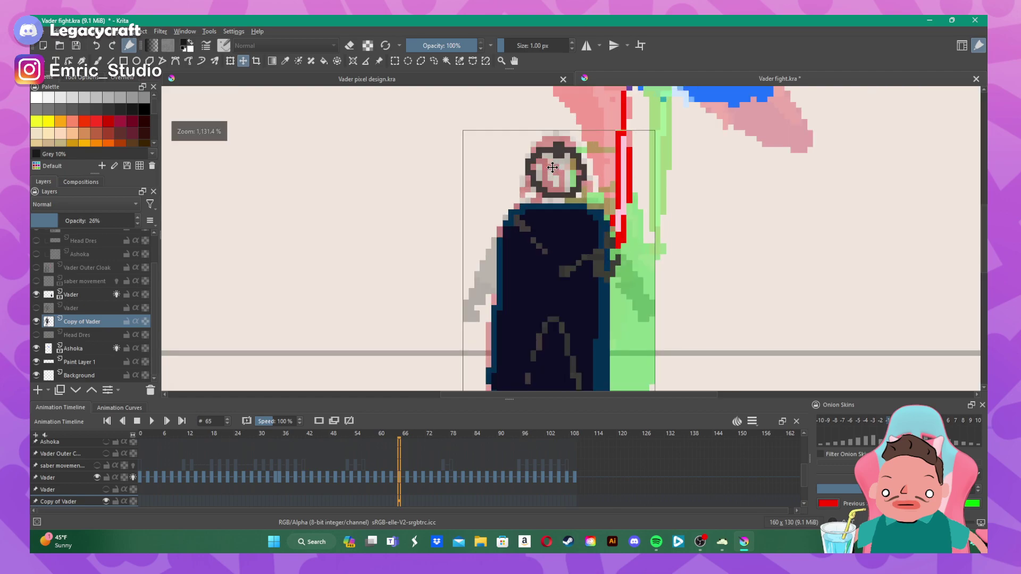
# - Turn off the onion skins for the previous and next frames and nudge the Copy of Vader reference slightly down over the head circle
pyautogui.click(889, 438)
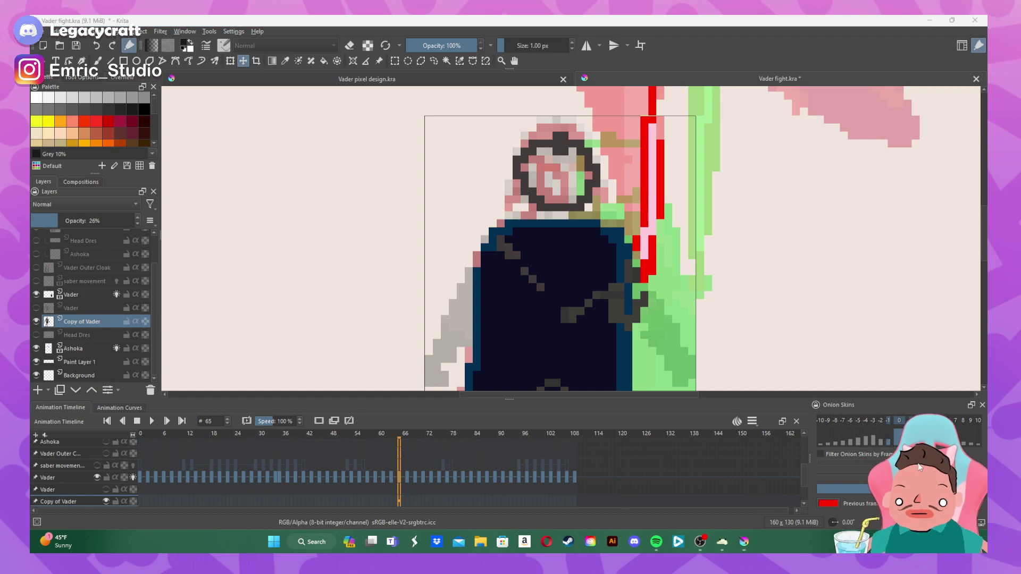
pyautogui.click(889, 422)
pyautogui.click(911, 422)
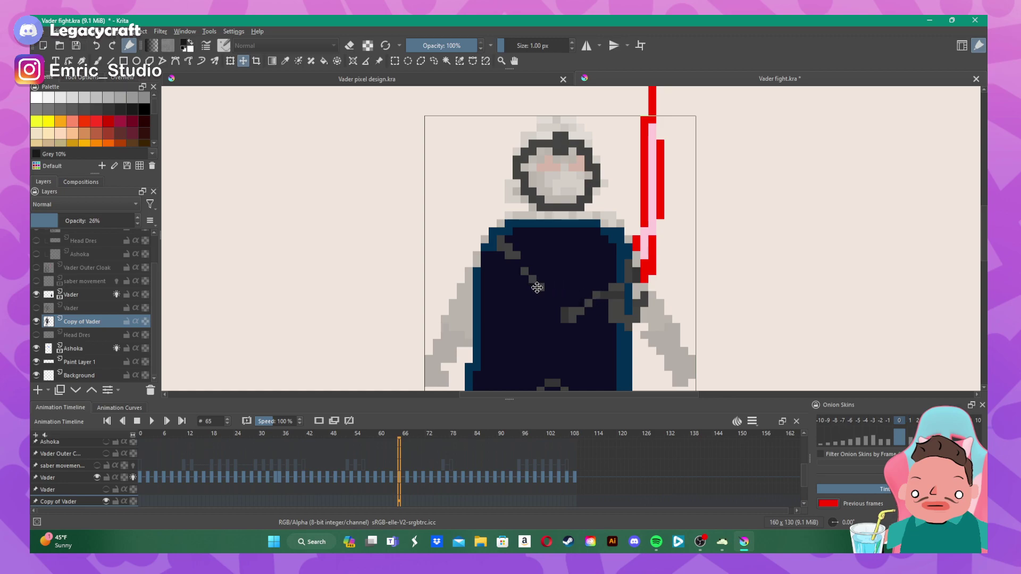
pyautogui.moveTo(539, 287); pyautogui.dragTo(538, 297)
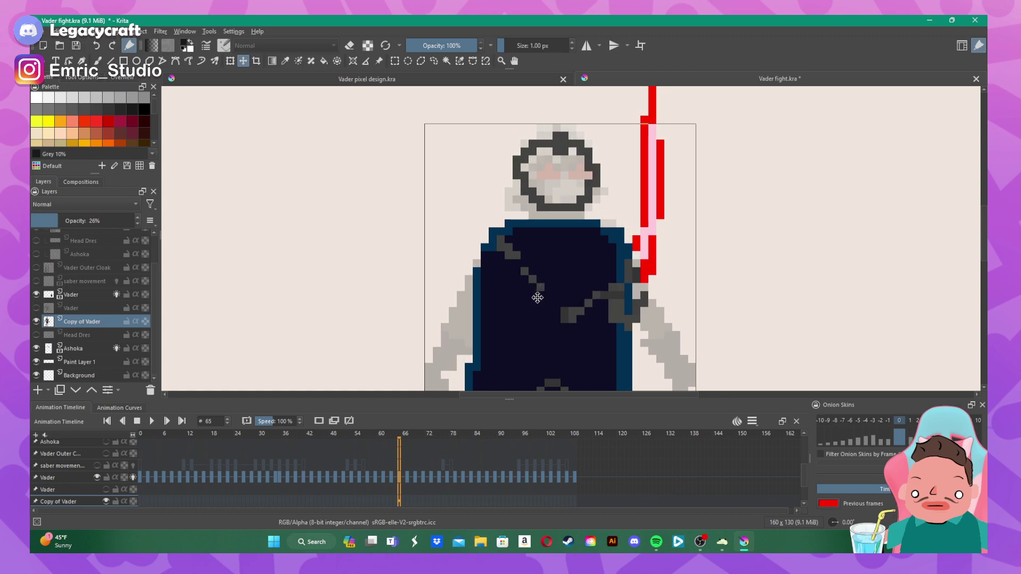
# - Duplicate the Copy of Vader reference layer and mirror the duplicate horizontally
pyautogui.rightClick(82, 321)
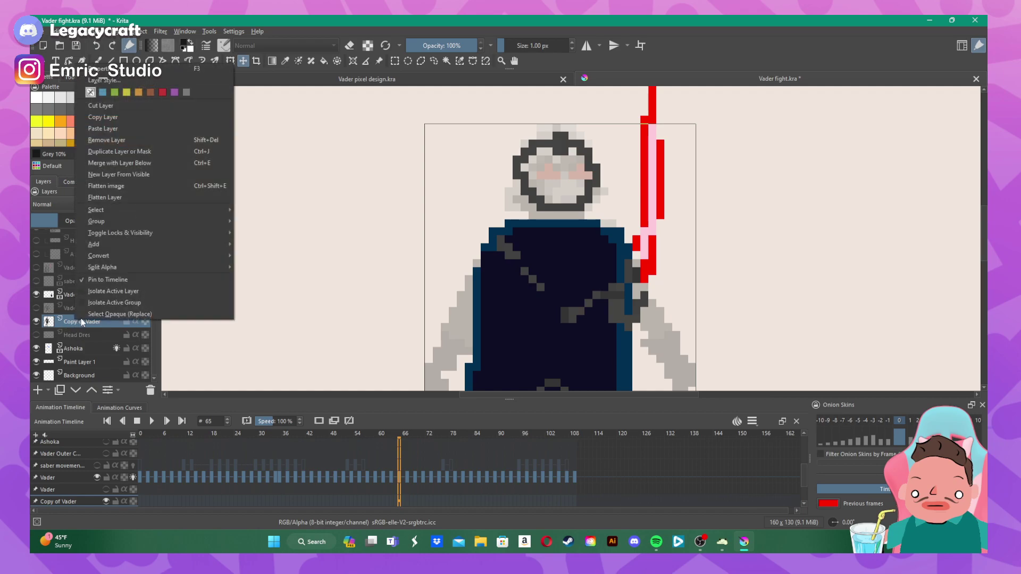
pyautogui.click(117, 151)
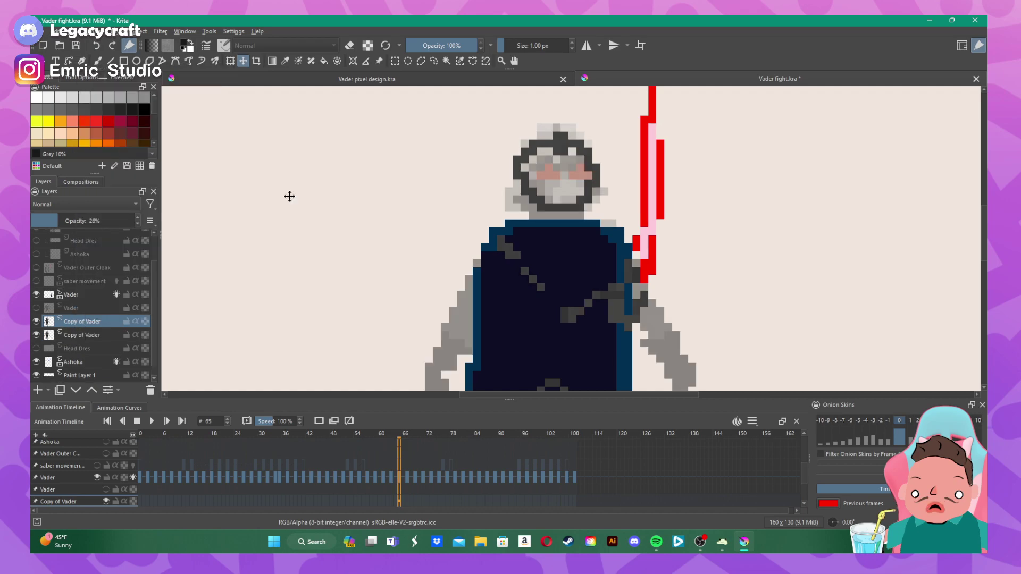
pyautogui.scroll(-2, 580, 289)
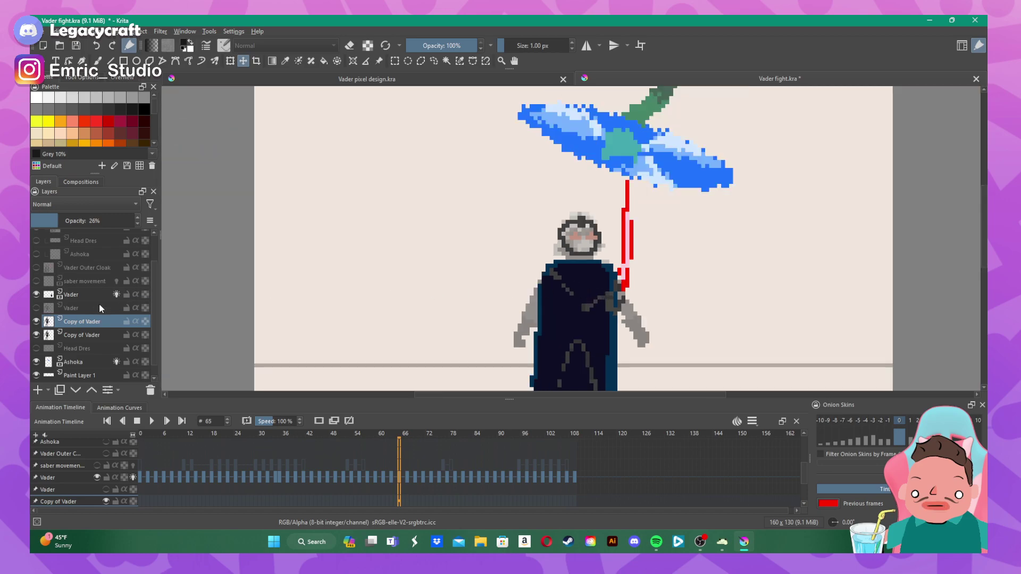
pyautogui.click(229, 61)
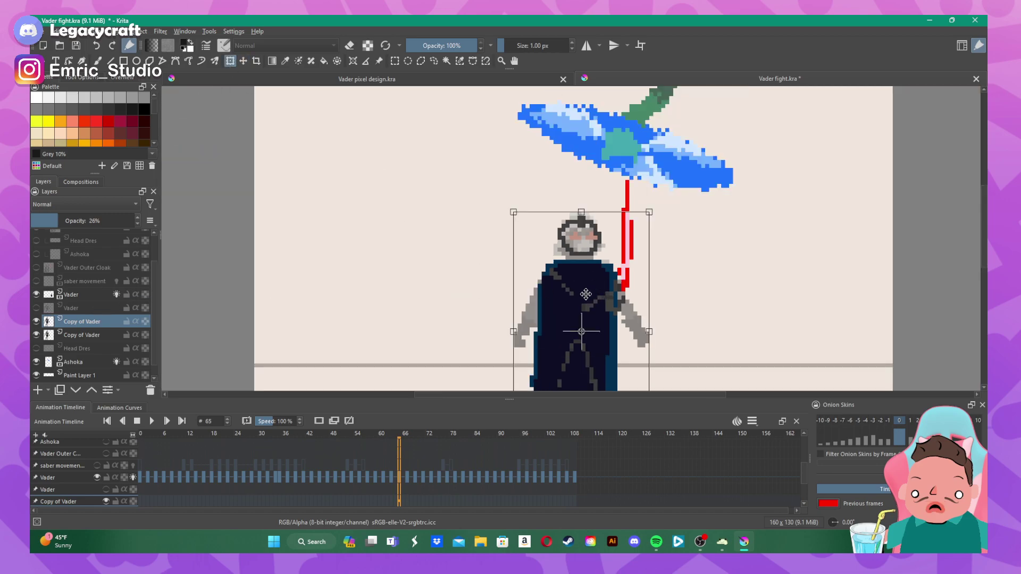
pyautogui.click(116, 32)
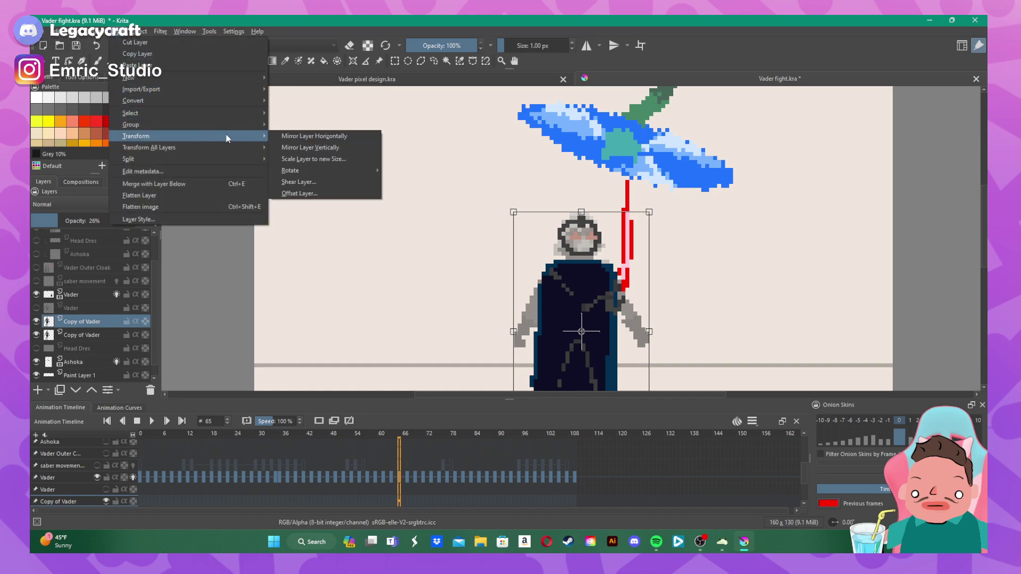
pyautogui.click(314, 147)
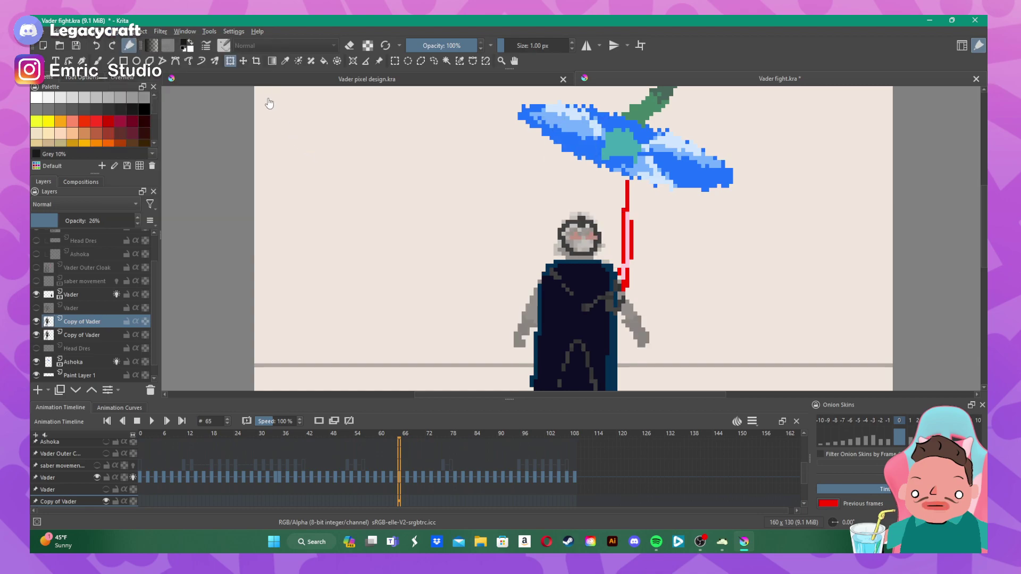
pyautogui.click(121, 32)
pyautogui.moveTo(180, 135)
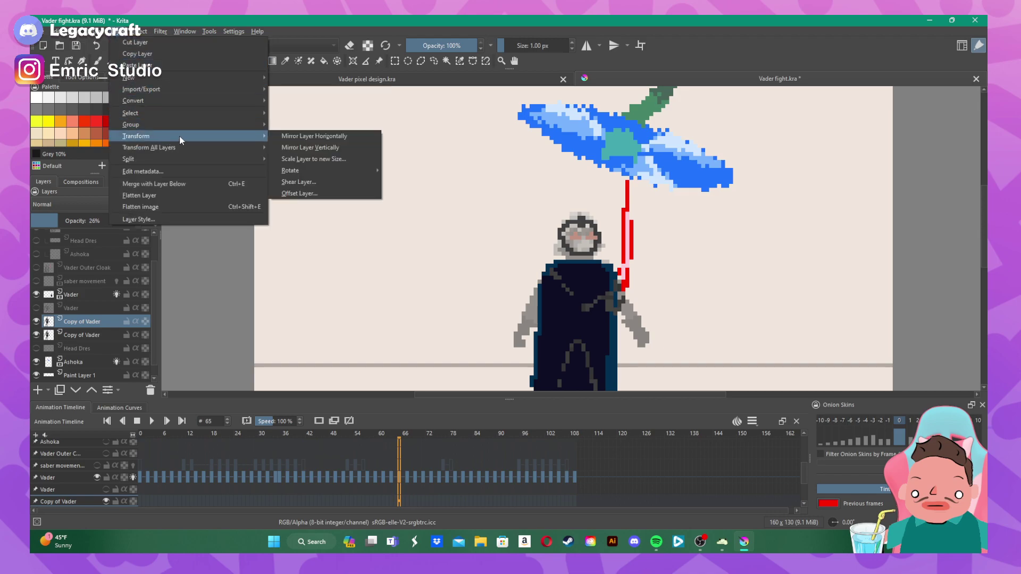
pyautogui.click(320, 137)
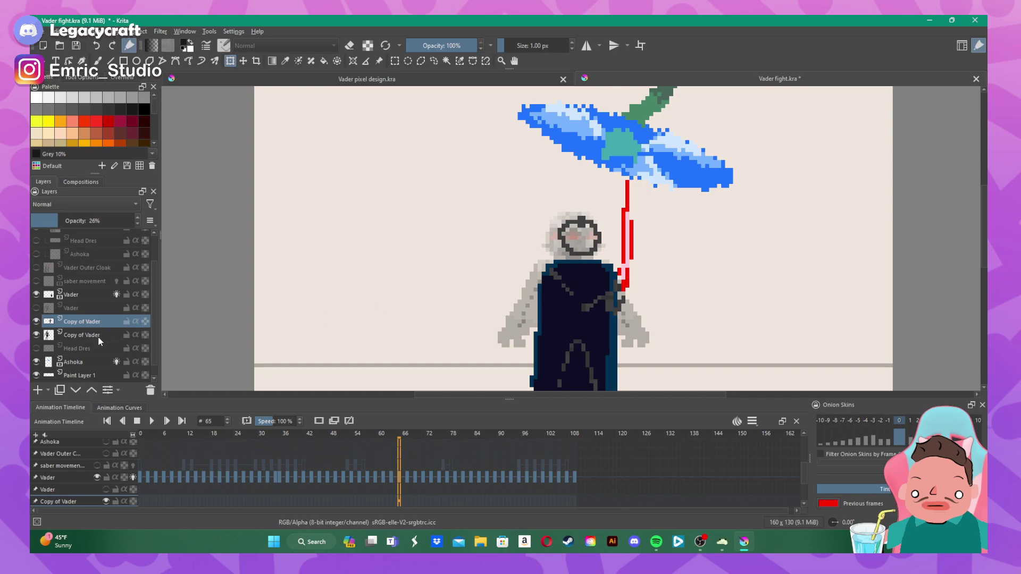
# - Hide the unmirrored Copy of Vader layer and move the mirrored reference so its head lines up with frame 65's head circle
pyautogui.click(35, 334)
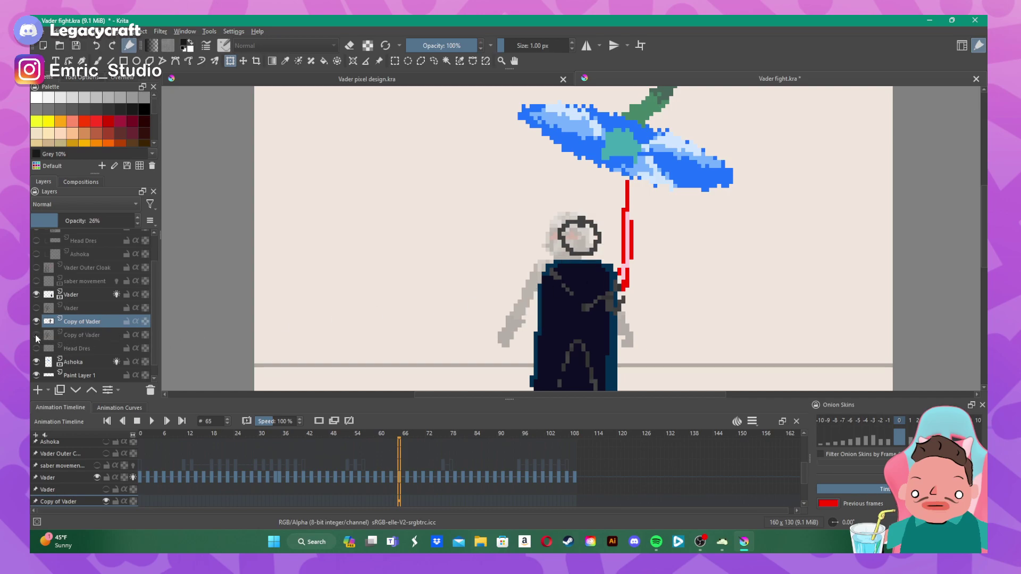
pyautogui.click(35, 333)
pyautogui.click(35, 334)
pyautogui.click(35, 334)
pyautogui.click(35, 333)
pyautogui.click(243, 60)
pyautogui.moveTo(572, 327); pyautogui.dragTo(584, 326)
pyautogui.scroll(1, 596, 249)
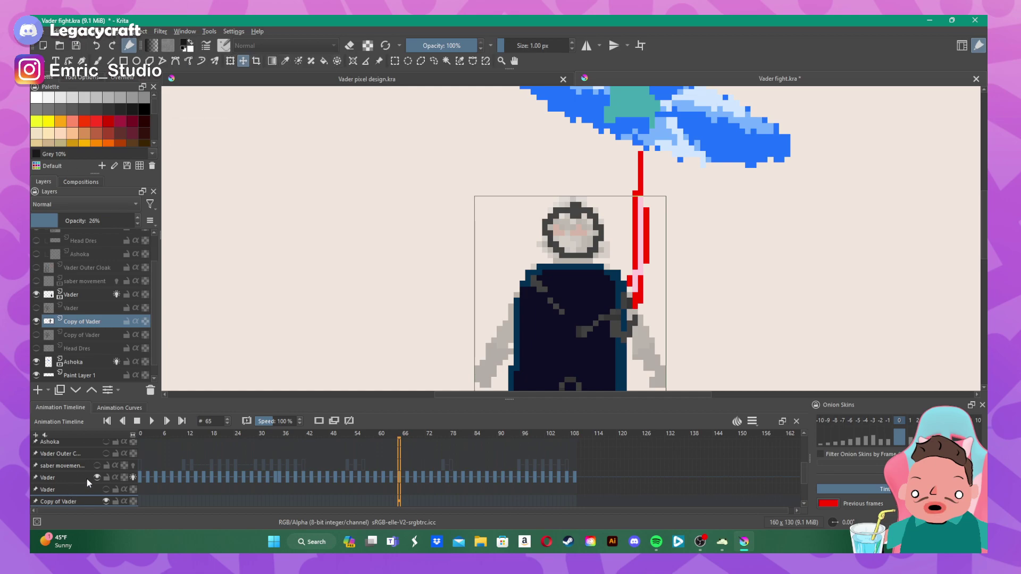
# - On the Vader layer at frame 65, erase the head circle and draw the helmet outline with mask details over the mirrored reference
pyautogui.click(69, 477)
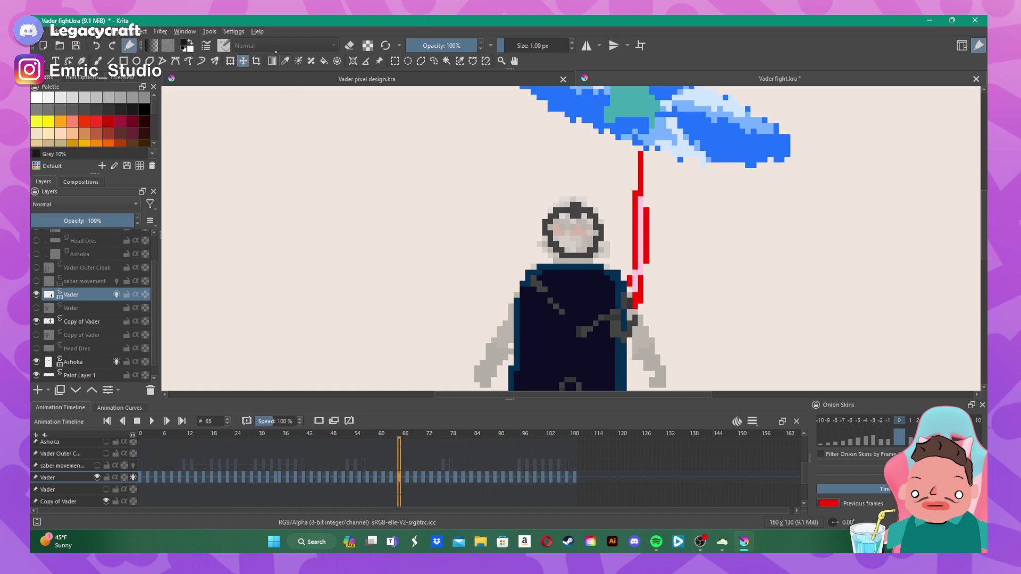
pyautogui.press('b')
pyautogui.press('e')
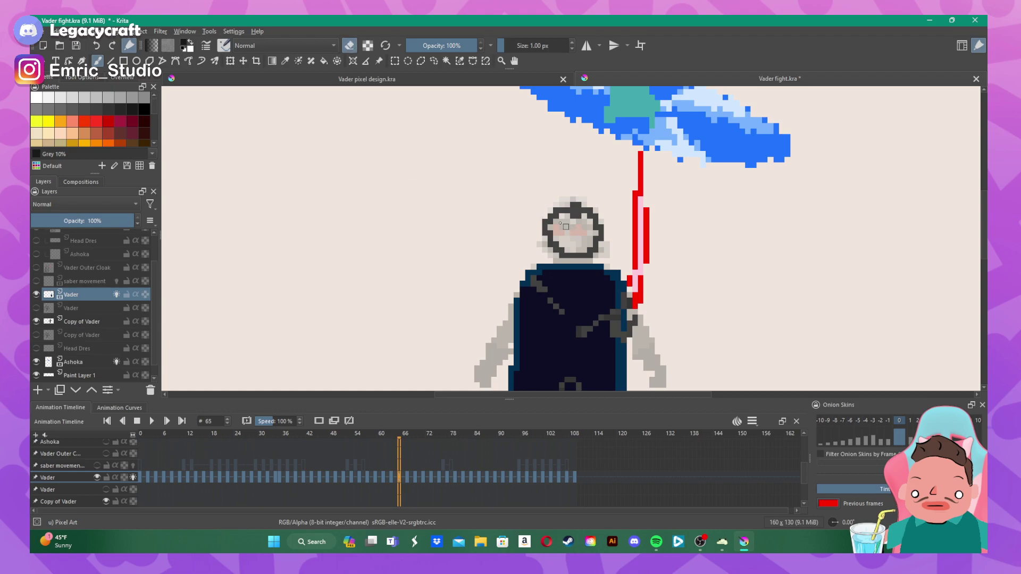
pyautogui.moveTo(565, 227)
pyautogui.mouseDown()
pyautogui.moveTo(544, 220)
pyautogui.moveTo(553, 249)
pyautogui.moveTo(589, 255)
pyautogui.moveTo(602, 232)
pyautogui.moveTo(572, 221)
pyautogui.moveTo(576, 206)
pyautogui.moveTo(556, 211)
pyautogui.mouseUp()
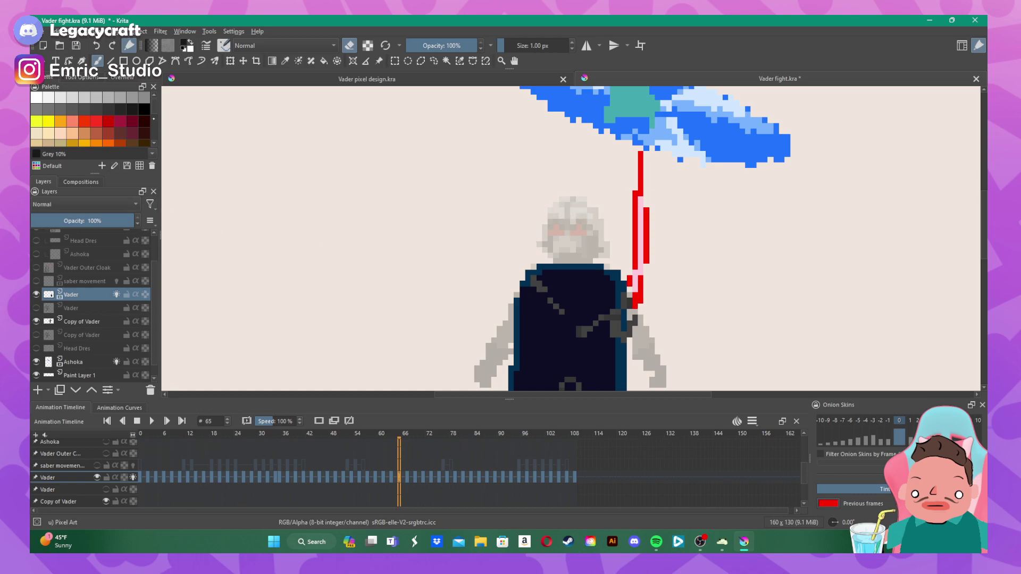
pyautogui.press('e')
pyautogui.moveTo(549, 250)
pyautogui.mouseDown()
pyautogui.moveTo(557, 204)
pyautogui.moveTo(583, 200)
pyautogui.moveTo(601, 225)
pyautogui.moveTo(605, 254)
pyautogui.moveTo(558, 252)
pyautogui.moveTo(573, 246)
pyautogui.moveTo(556, 246)
pyautogui.moveTo(568, 227)
pyautogui.moveTo(555, 221)
pyautogui.moveTo(591, 227)
pyautogui.mouseUp()
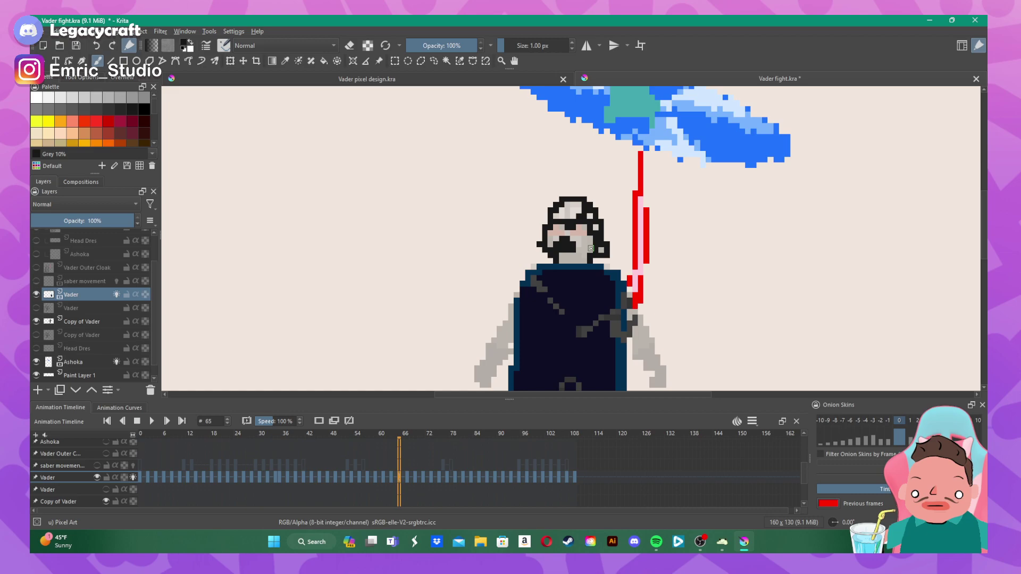
# - Step back and forth between frames 63 and 66 to compare Vader's helmet outlines
pyautogui.press('Left')
pyautogui.press('Left')
pyautogui.press('Left')
pyautogui.press('Left')
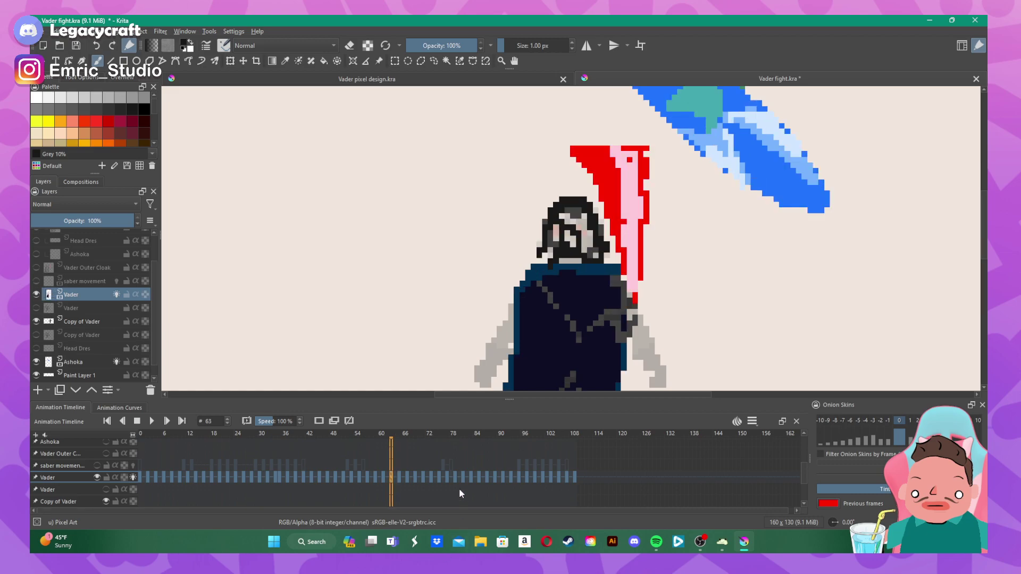
pyautogui.press('Right')
pyautogui.press('Right')
pyautogui.press('Right')
pyautogui.press('Right')
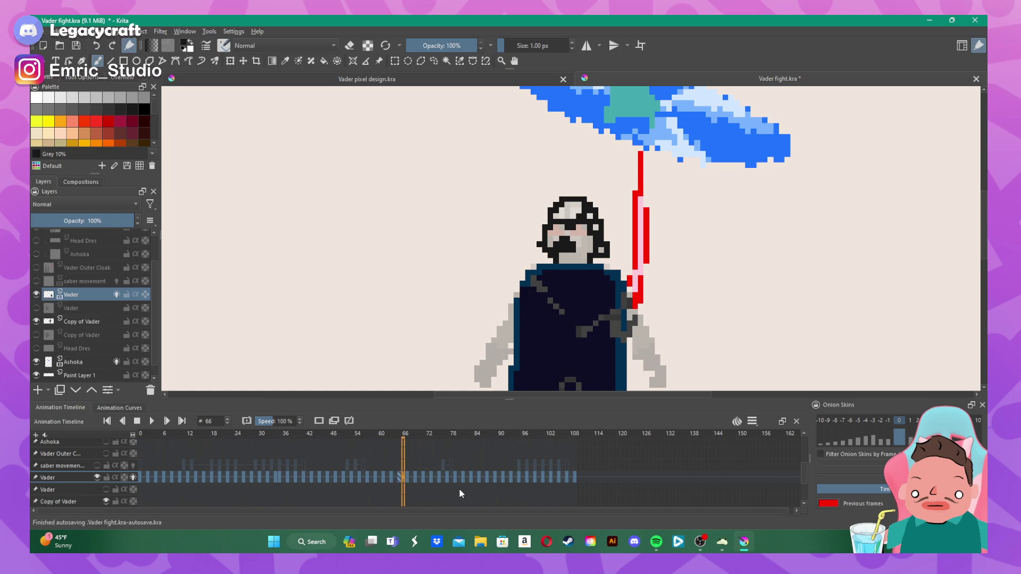
pyautogui.press('Left')
pyautogui.press('Left')
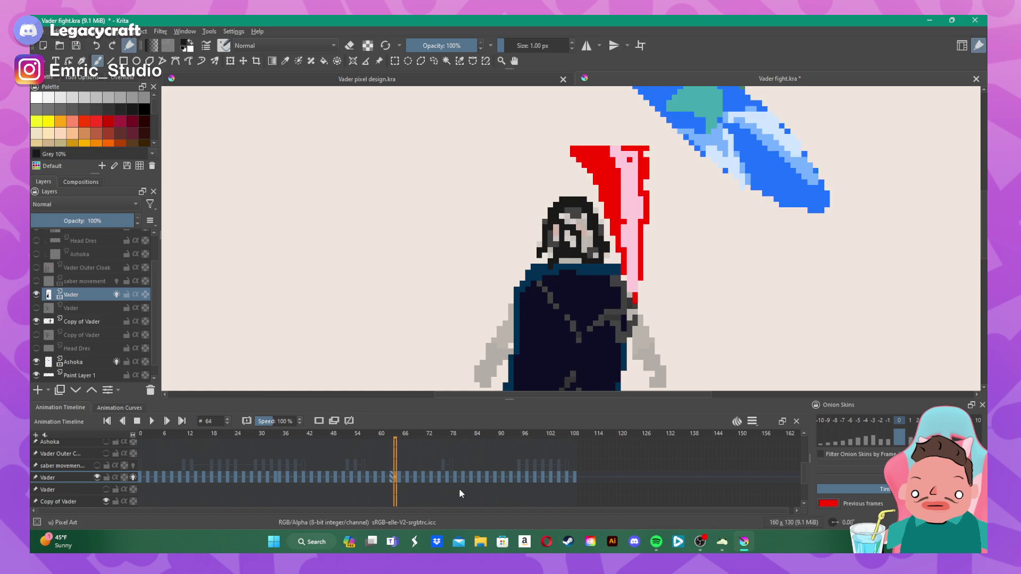
# - On frame 67, move the mirrored Copy of Vader reference over the cloaked figure, aligning its head with the head circle
pyautogui.press('Right')
pyautogui.press('Right')
pyautogui.press('Right')
pyautogui.press('Right')
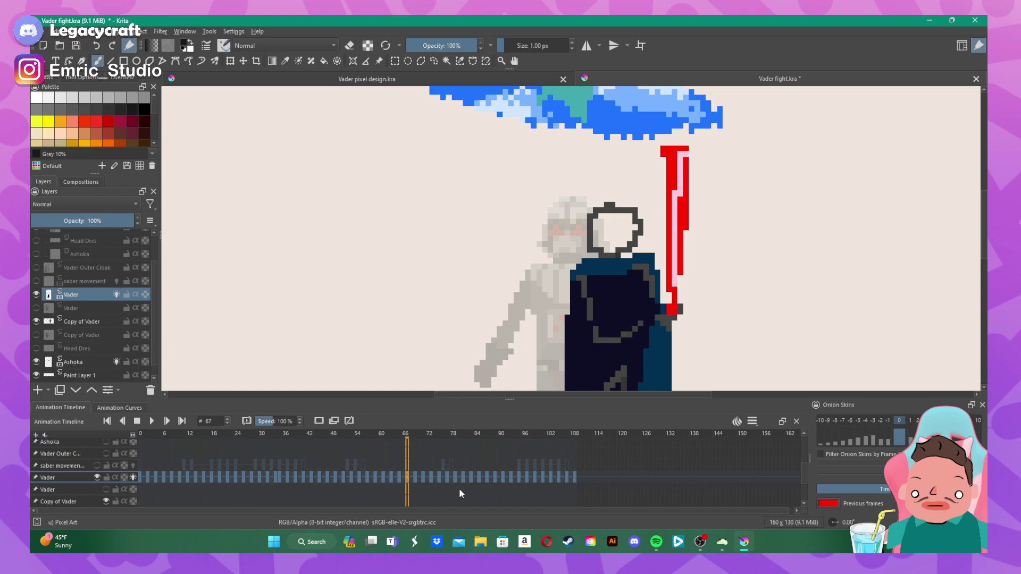
pyautogui.click(74, 326)
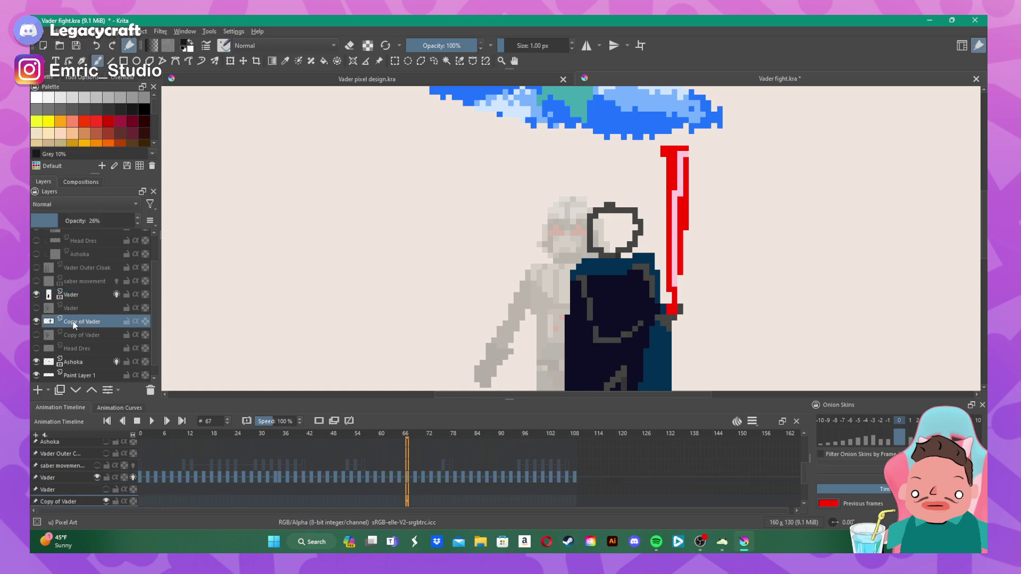
pyautogui.click(240, 63)
pyautogui.moveTo(472, 300); pyautogui.dragTo(516, 290)
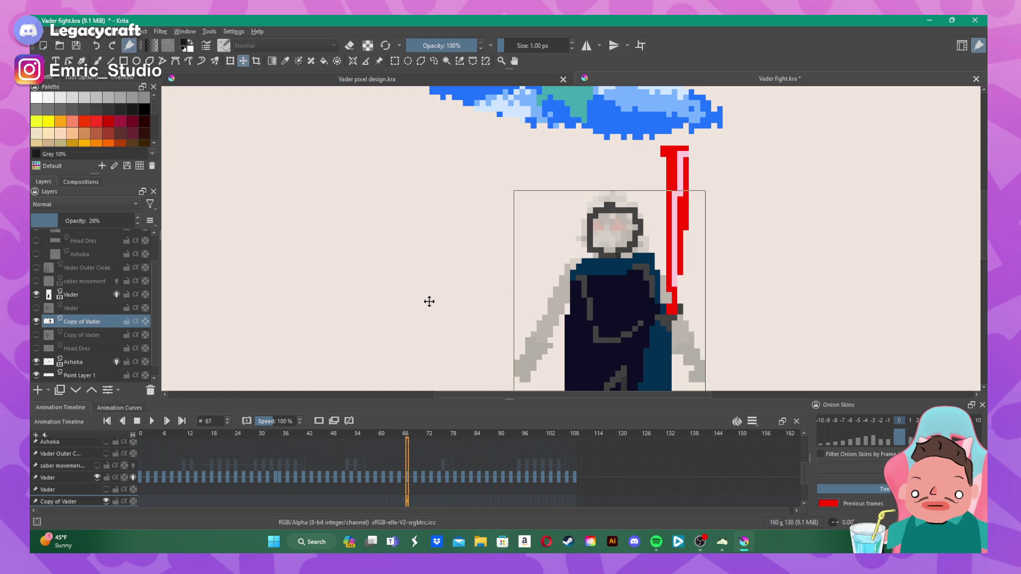
# - On the Vader layer at frame 67, erase the head circle and draw the helmet dome, flared rim, brow line and mouthpiece
pyautogui.click(66, 477)
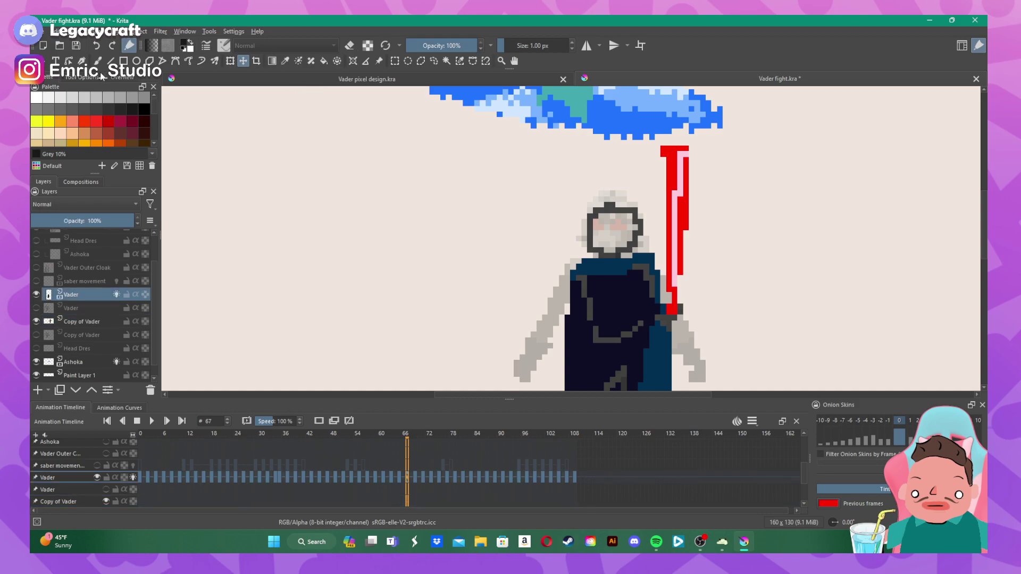
pyautogui.press('b')
pyautogui.click(348, 47)
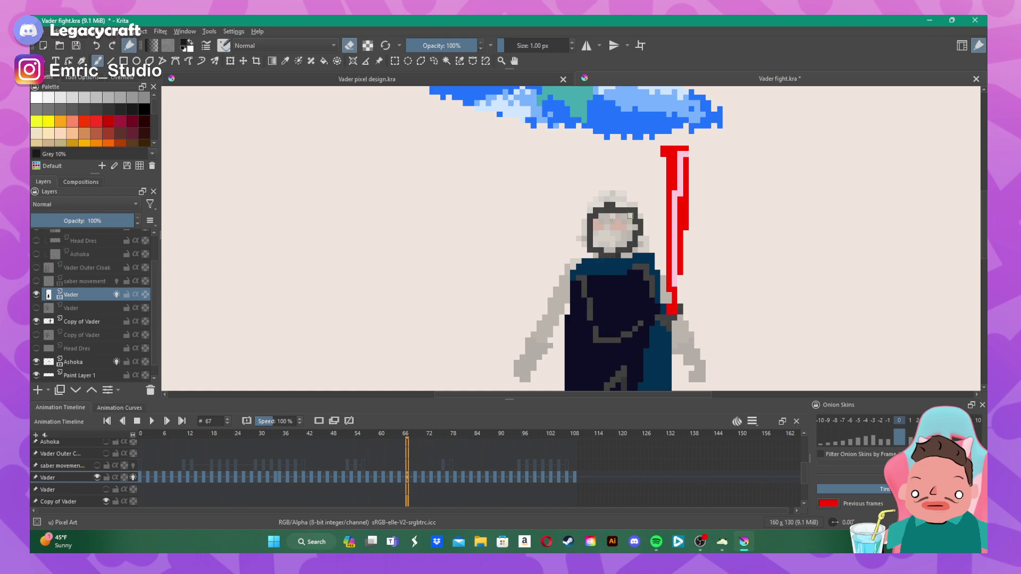
pyautogui.moveTo(617, 204)
pyautogui.mouseDown()
pyautogui.moveTo(585, 215)
pyautogui.moveTo(599, 205)
pyautogui.moveTo(590, 240)
pyautogui.moveTo(599, 254)
pyautogui.moveTo(616, 254)
pyautogui.moveTo(641, 226)
pyautogui.moveTo(625, 214)
pyautogui.moveTo(584, 223)
pyautogui.mouseUp()
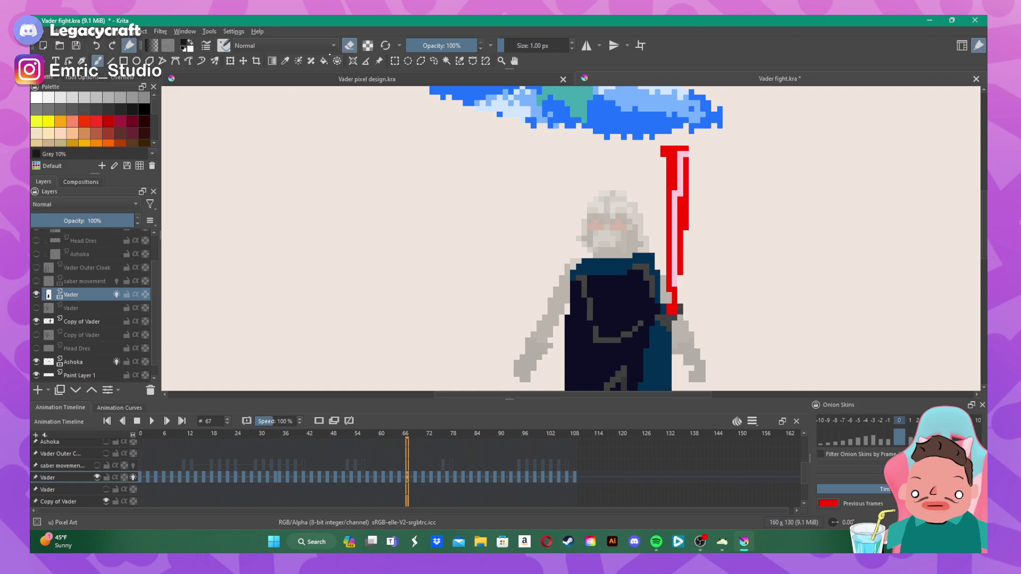
pyautogui.press('e')
pyautogui.moveTo(590, 249)
pyautogui.mouseDown()
pyautogui.moveTo(578, 237)
pyautogui.moveTo(601, 195)
pyautogui.moveTo(635, 204)
pyautogui.moveTo(639, 234)
pyautogui.mouseUp()
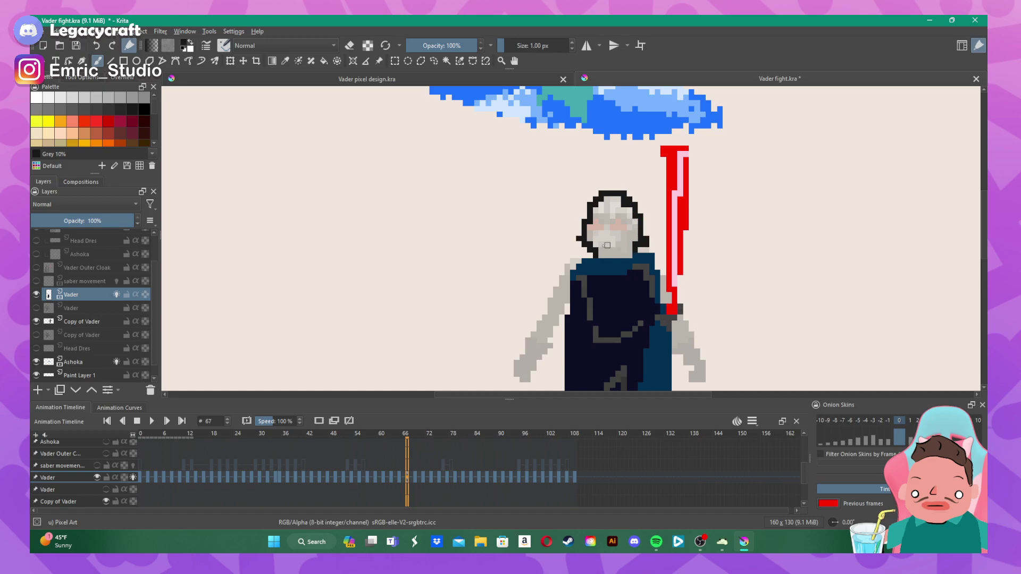
pyautogui.moveTo(607, 245)
pyautogui.mouseDown()
pyautogui.moveTo(606, 231)
pyautogui.moveTo(597, 238)
pyautogui.mouseUp()
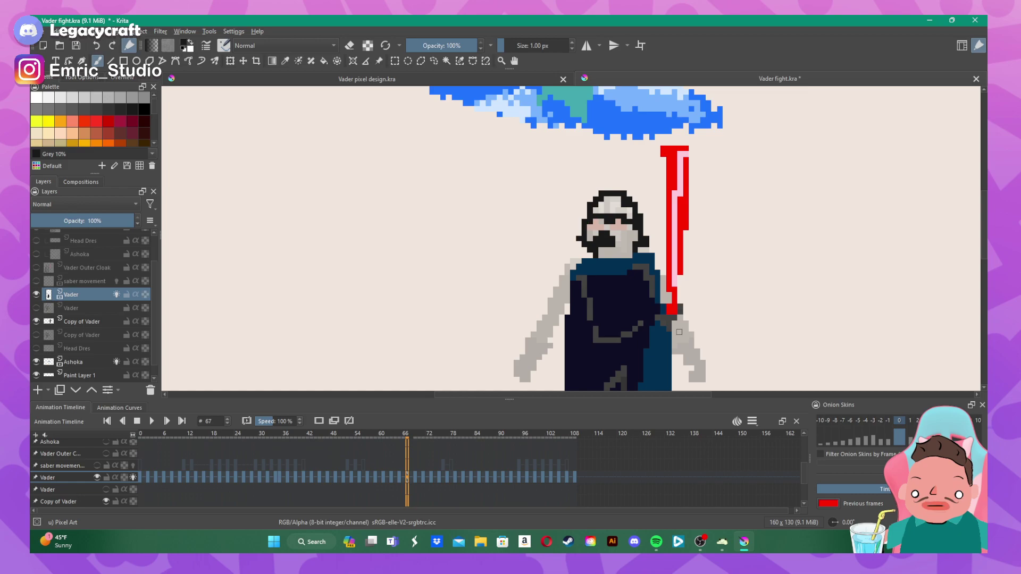
# - On frame 69, shift the mirrored Copy of Vader reference sideways onto the figure's head circle
pyautogui.click(414, 474)
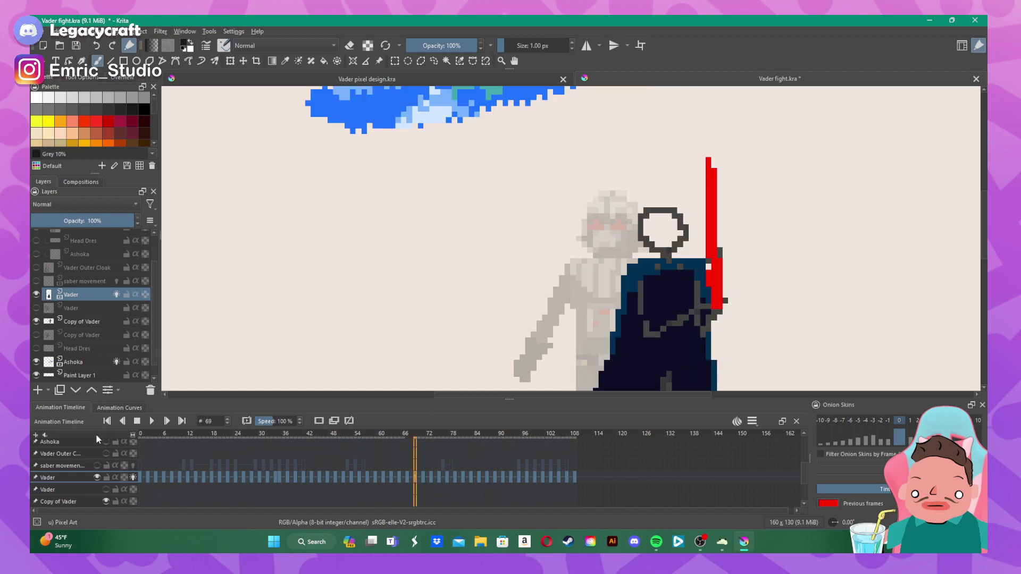
pyautogui.click(59, 489)
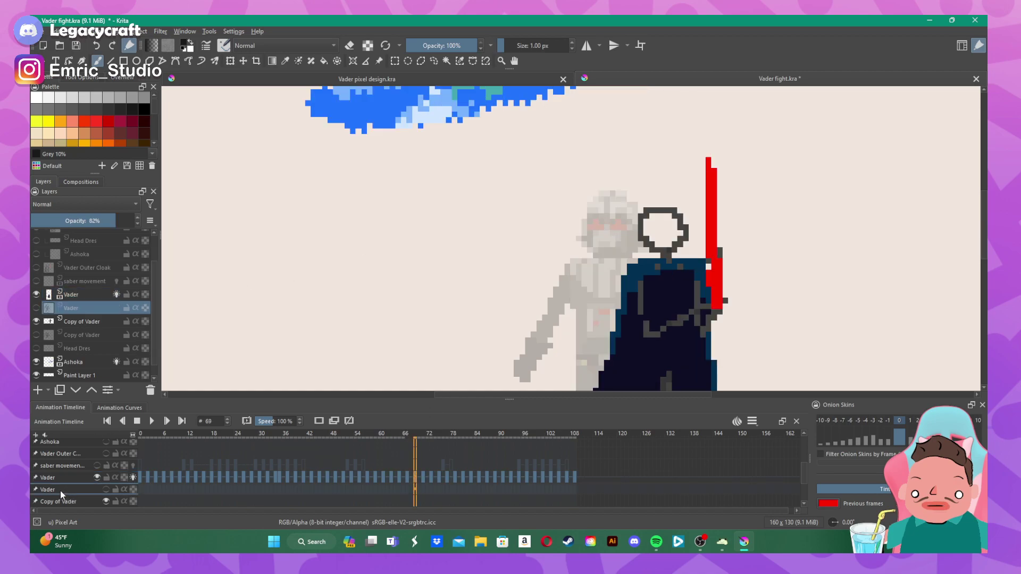
pyautogui.click(75, 320)
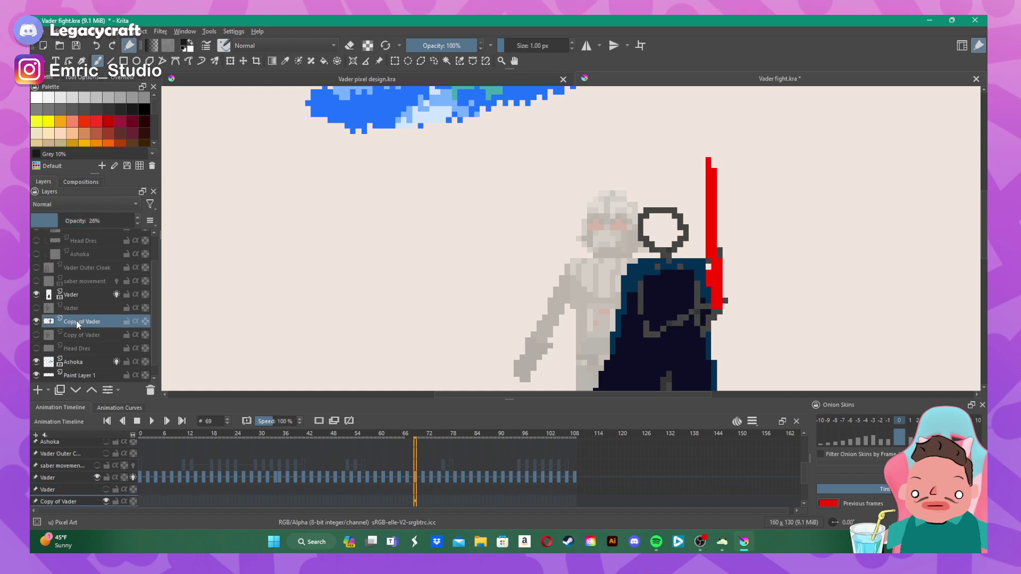
pyautogui.click(243, 61)
pyautogui.moveTo(378, 285); pyautogui.dragTo(433, 287)
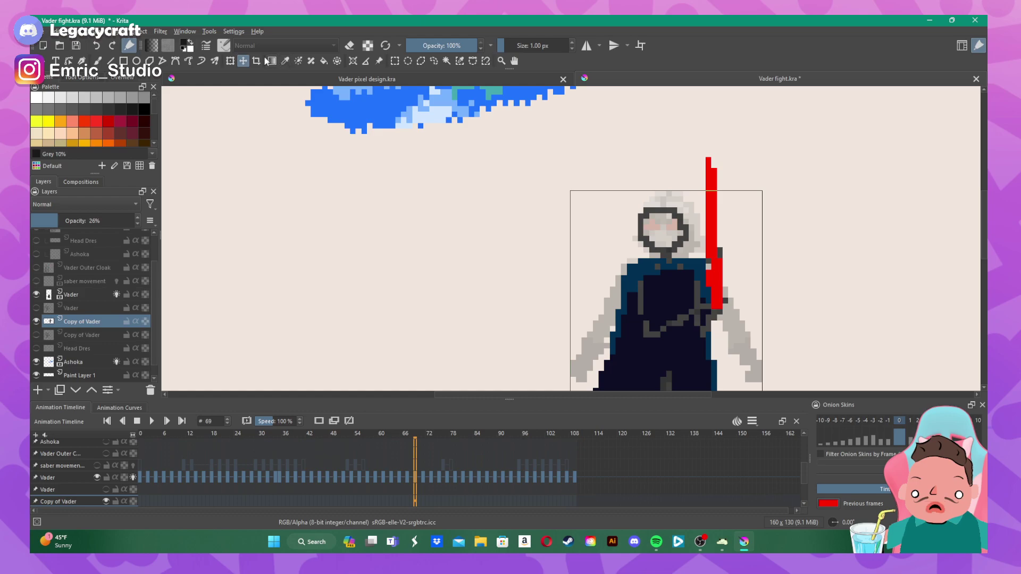
# - On the Vader layer at frame 69, erase the head circle and draw the helmet outline and mask lines over the reference
pyautogui.click(97, 61)
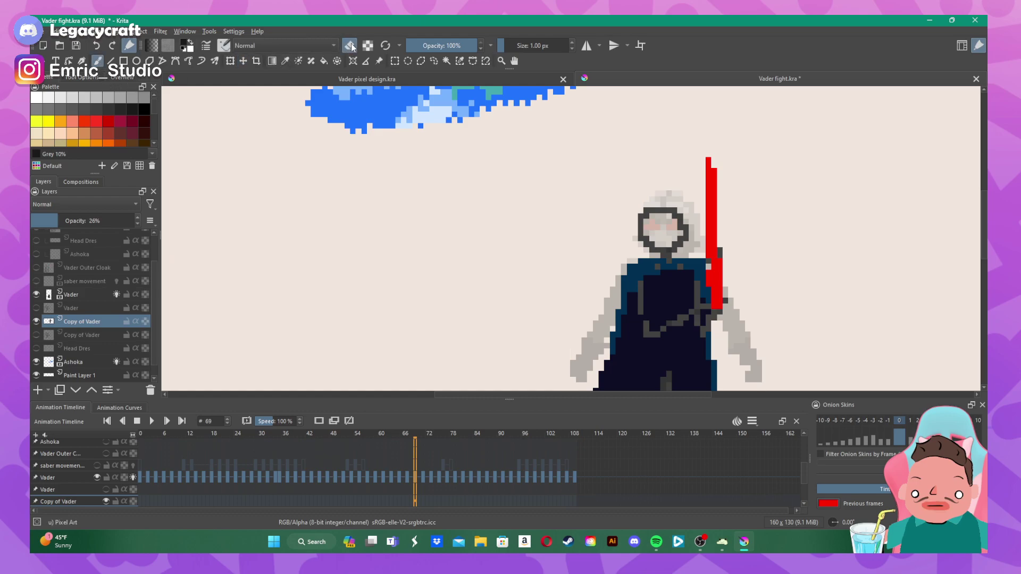
pyautogui.click(81, 477)
pyautogui.moveTo(659, 218)
pyautogui.mouseDown()
pyautogui.moveTo(639, 223)
pyautogui.moveTo(641, 239)
pyautogui.moveTo(667, 252)
pyautogui.moveTo(686, 233)
pyautogui.moveTo(666, 209)
pyautogui.moveTo(675, 211)
pyautogui.mouseUp()
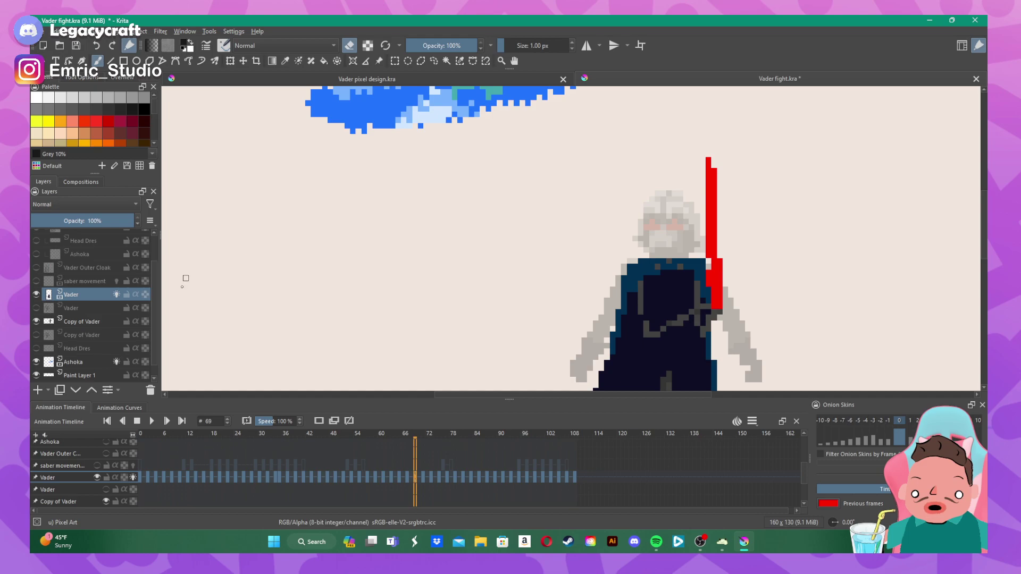
pyautogui.press('e')
pyautogui.moveTo(647, 250)
pyautogui.mouseDown()
pyautogui.moveTo(636, 238)
pyautogui.moveTo(664, 193)
pyautogui.moveTo(694, 221)
pyautogui.moveTo(694, 249)
pyautogui.moveTo(663, 245)
pyautogui.moveTo(668, 226)
pyautogui.mouseUp()
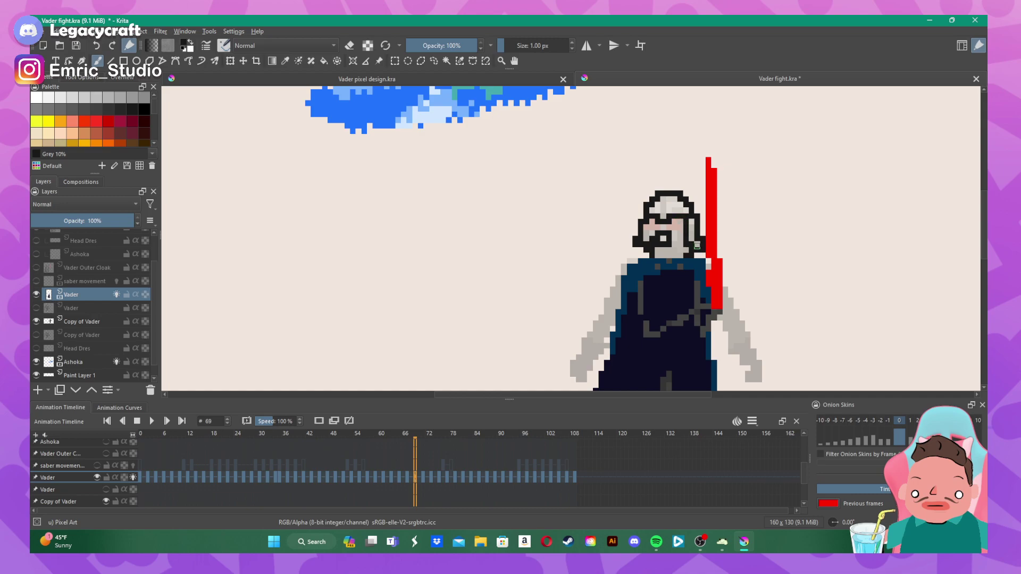
# - Complete the lower mask lines of Vader's helmet on frame 69
pyautogui.moveTo(673, 249); pyautogui.dragTo(685, 265)
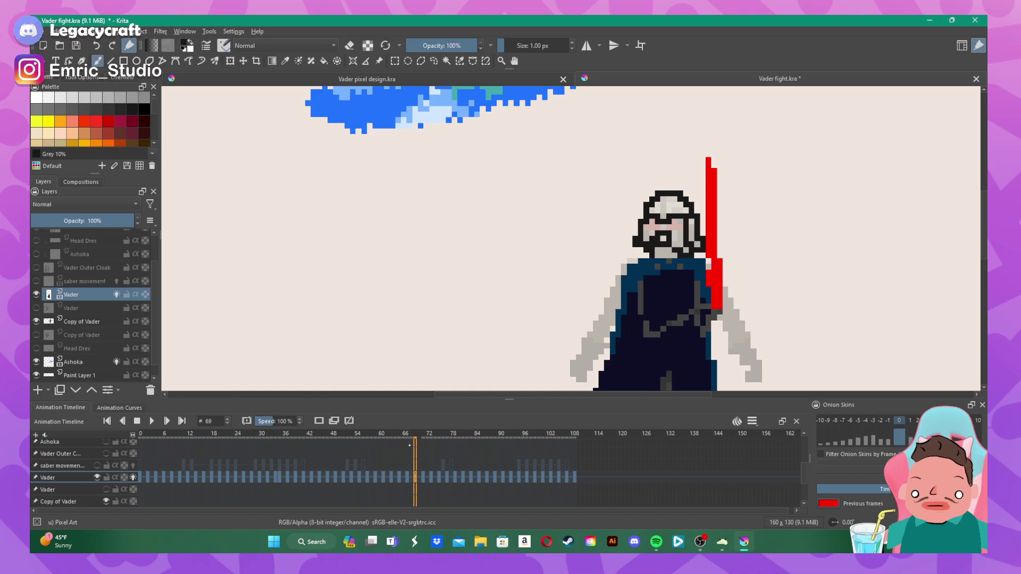
# - On the Vader layer at frame 71, erase the whole head circle above the cloak
pyautogui.click(423, 476)
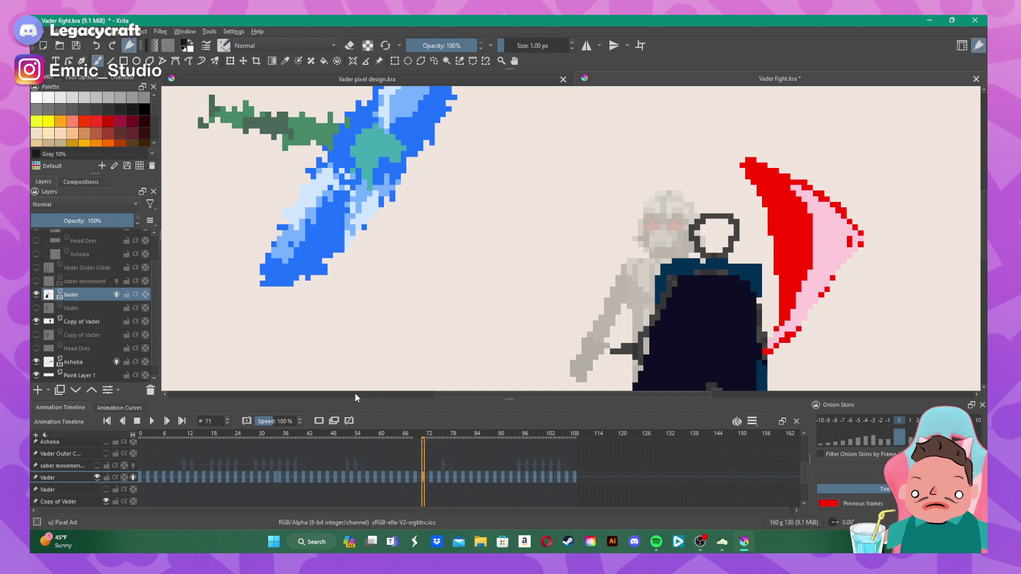
pyautogui.scroll(-2, 406, 282)
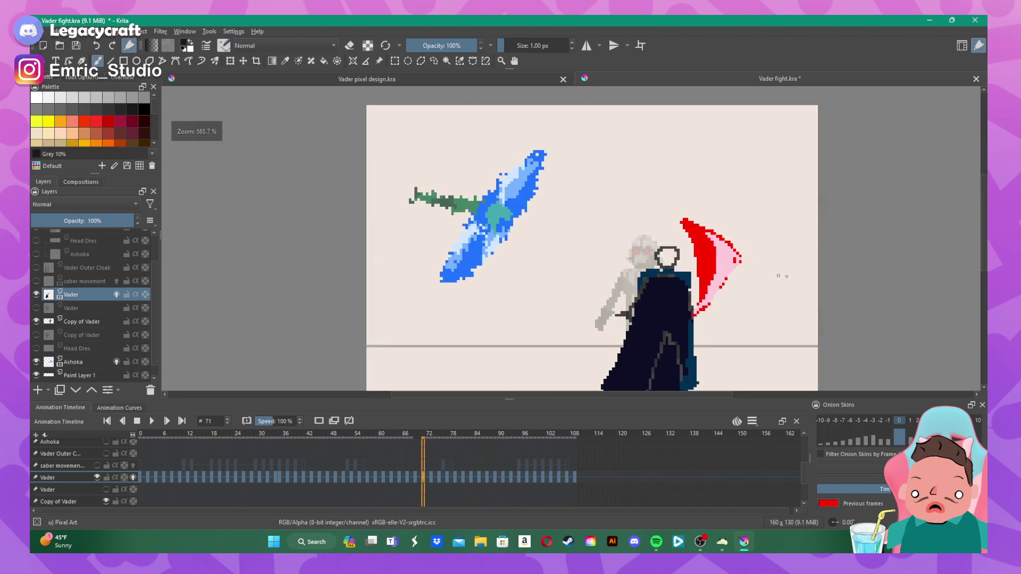
pyautogui.scroll(1, 768, 274)
pyautogui.scroll(1, 518, 230)
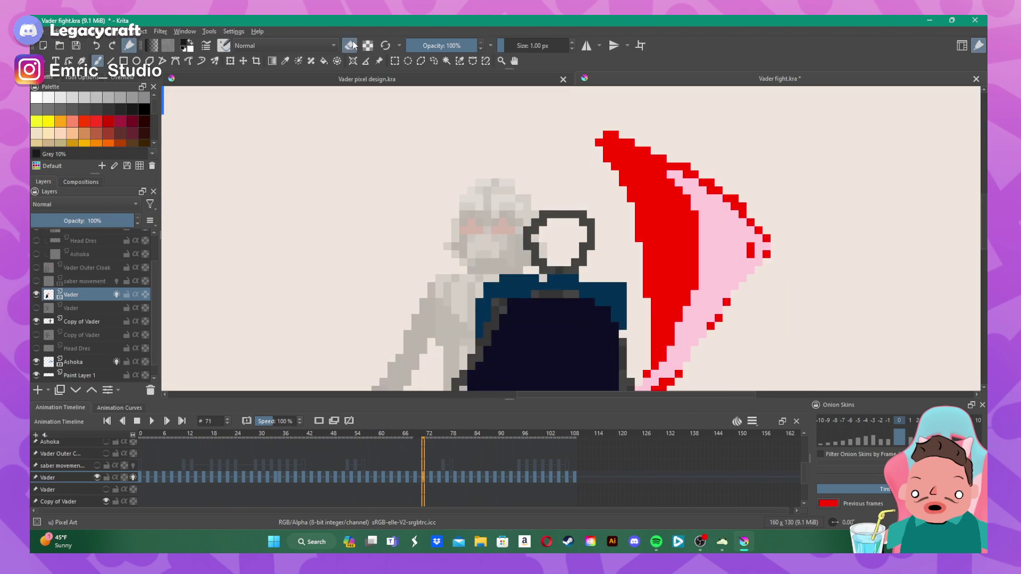
pyautogui.click(352, 45)
pyautogui.moveTo(548, 213)
pyautogui.mouseDown()
pyautogui.moveTo(530, 225)
pyautogui.moveTo(541, 238)
pyautogui.moveTo(529, 254)
pyautogui.moveTo(550, 267)
pyautogui.moveTo(579, 264)
pyautogui.moveTo(591, 229)
pyautogui.moveTo(565, 213)
pyautogui.mouseUp()
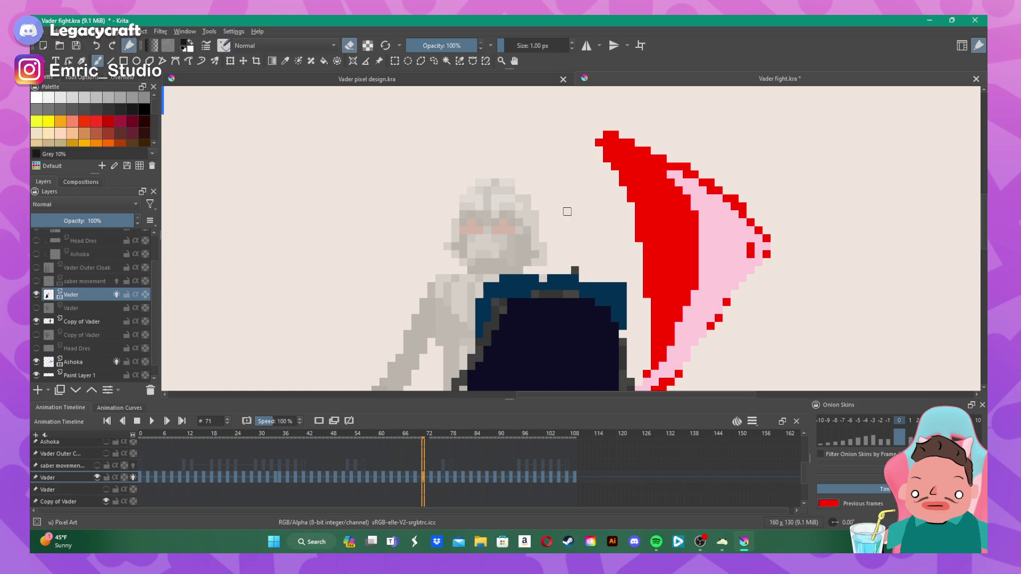
pyautogui.click(575, 270)
pyautogui.click(349, 46)
# - On frame 71, shift the Copy of Vader reference sideways so its head sits centred above the cloak's shoulders
pyautogui.click(75, 323)
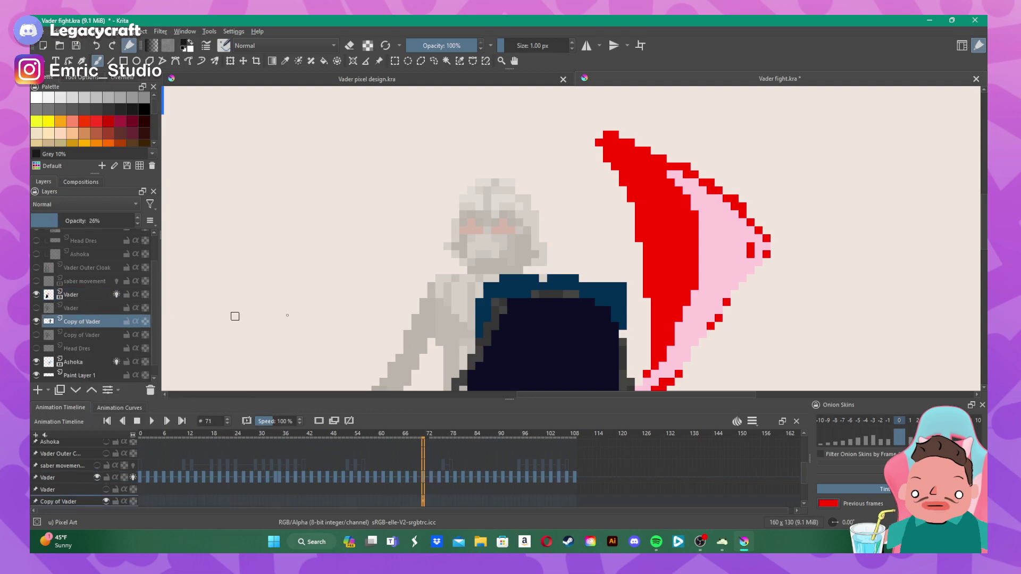
pyautogui.click(244, 61)
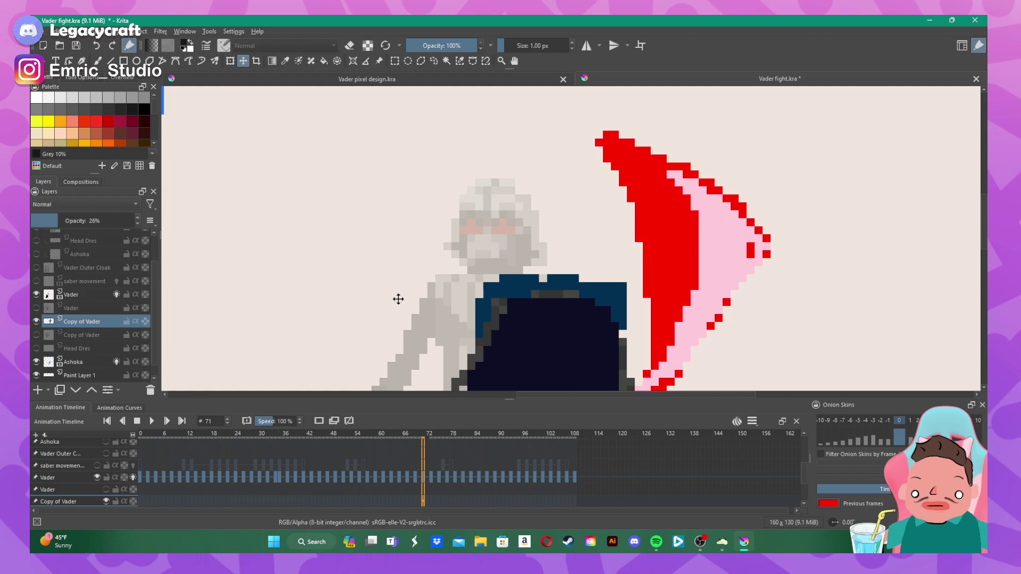
pyautogui.moveTo(397, 299); pyautogui.dragTo(459, 302)
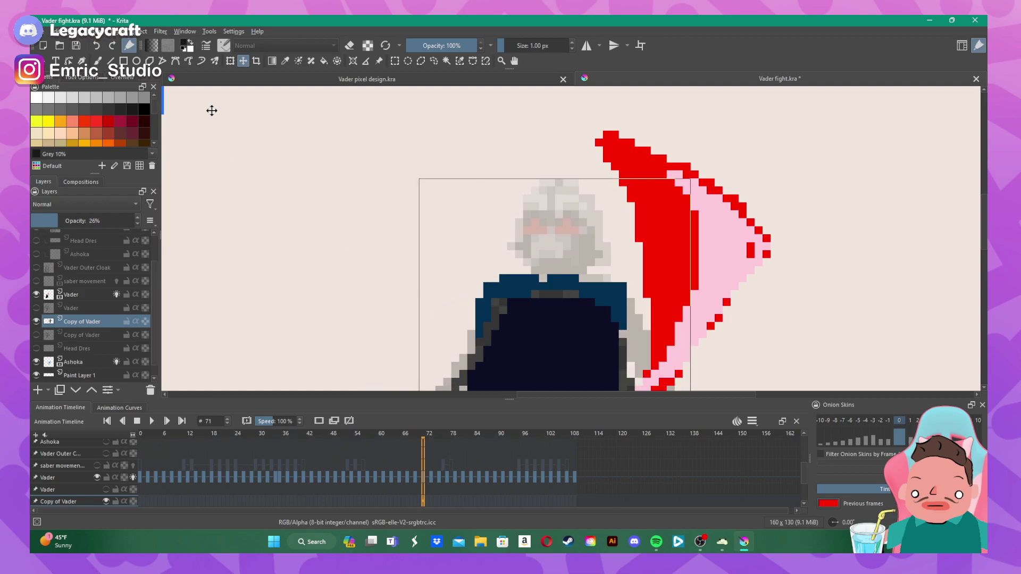
# - On the Vader layer at frame 71, draw the helmet dome, flared rim, brow line and filled mouthpiece over the reference
pyautogui.click(68, 476)
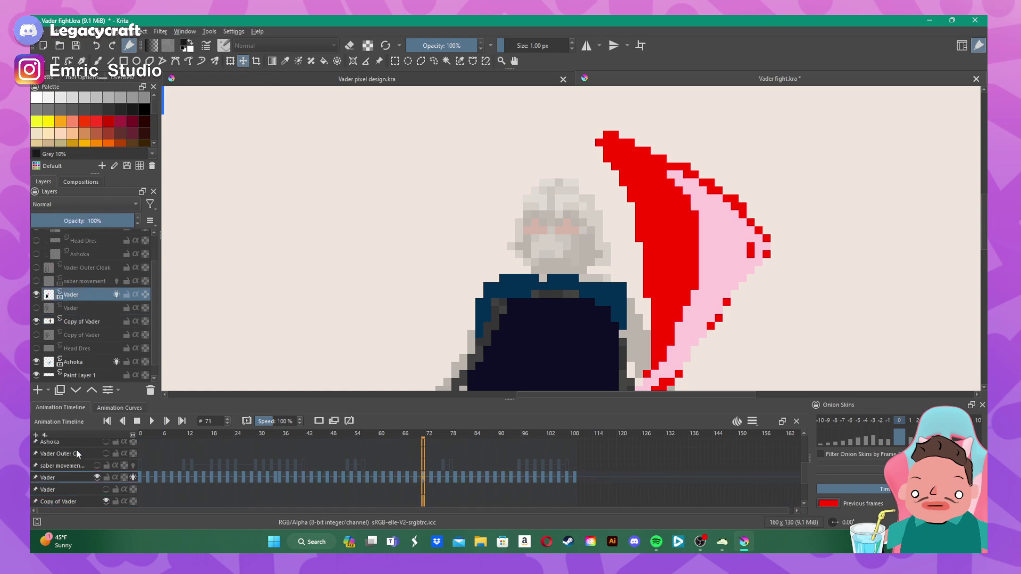
pyautogui.click(100, 62)
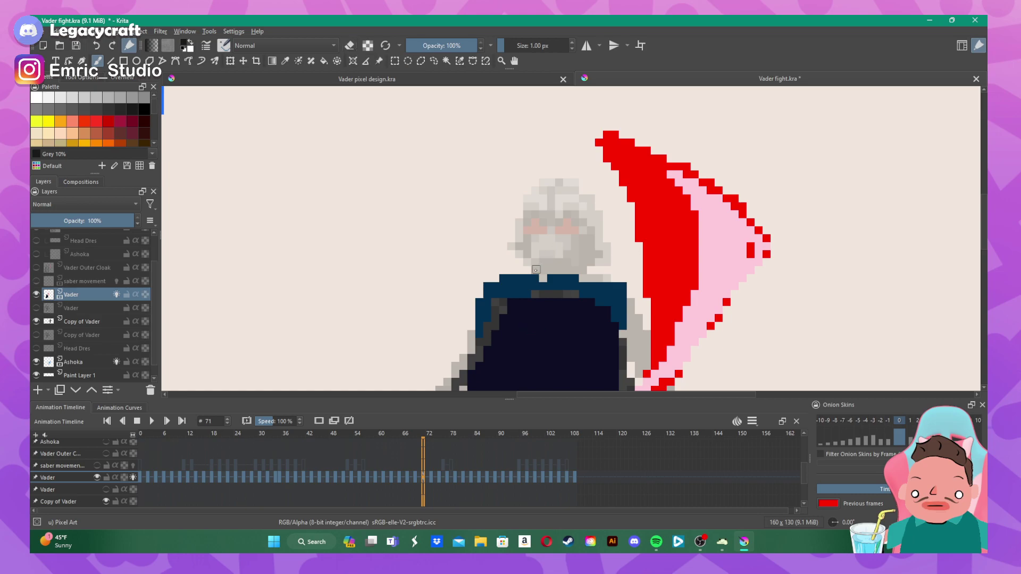
pyautogui.moveTo(534, 270)
pyautogui.mouseDown()
pyautogui.moveTo(509, 244)
pyautogui.moveTo(526, 202)
pyautogui.moveTo(542, 182)
pyautogui.moveTo(573, 182)
pyautogui.moveTo(599, 215)
pyautogui.moveTo(607, 262)
pyautogui.moveTo(582, 269)
pyautogui.moveTo(581, 281)
pyautogui.mouseUp()
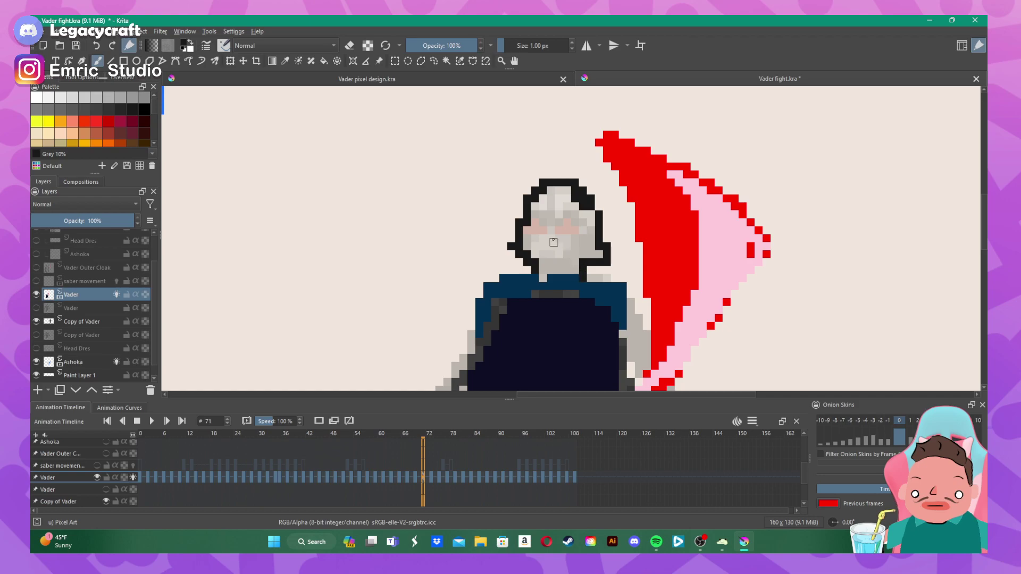
pyautogui.moveTo(553, 239)
pyautogui.mouseDown()
pyautogui.moveTo(533, 255)
pyautogui.moveTo(551, 238)
pyautogui.moveTo(557, 250)
pyautogui.moveTo(538, 253)
pyautogui.moveTo(551, 224)
pyautogui.moveTo(536, 214)
pyautogui.moveTo(581, 230)
pyautogui.mouseUp()
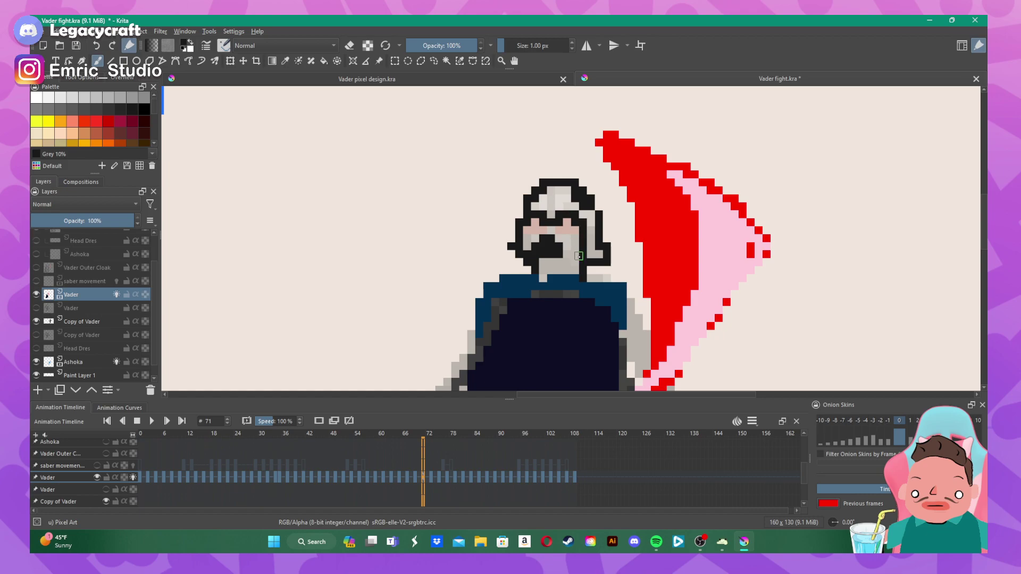
pyautogui.scroll(-4, 646, 220)
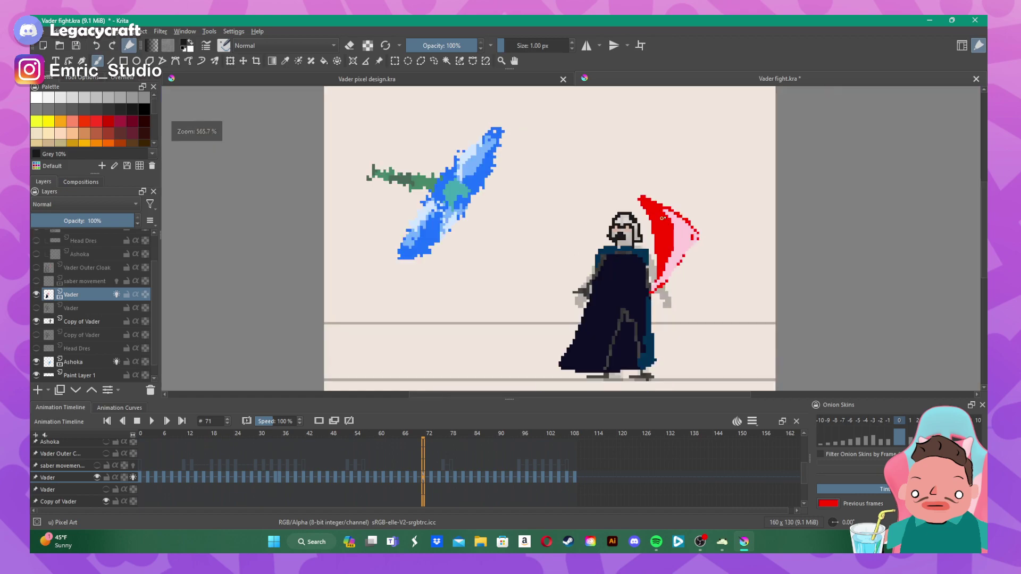
# - On the Vader layer at frame 73, erase the head circle and draw the helmet outline, brow line and mouthpiece over the reference
pyautogui.click(430, 481)
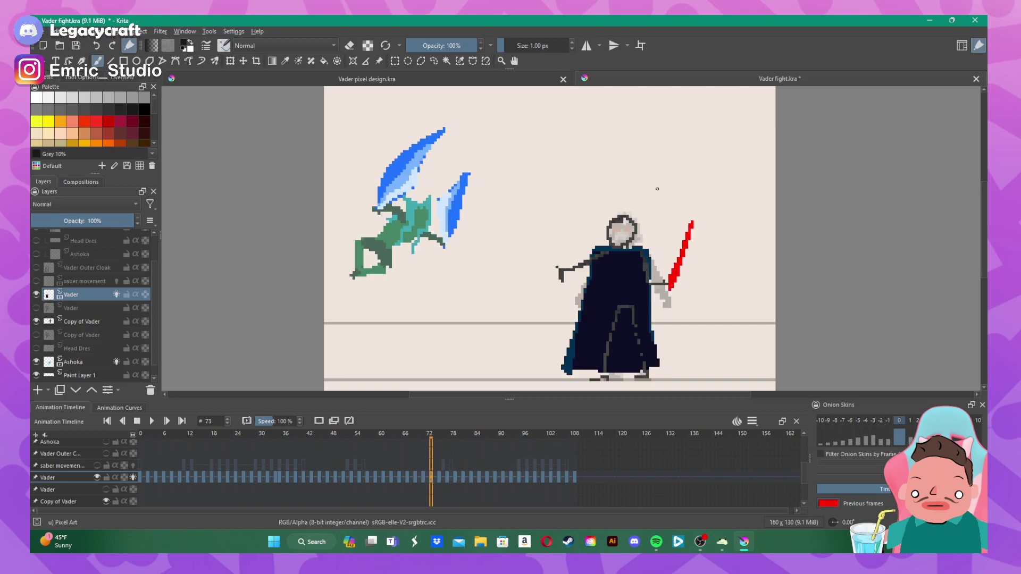
pyautogui.scroll(2, 657, 189)
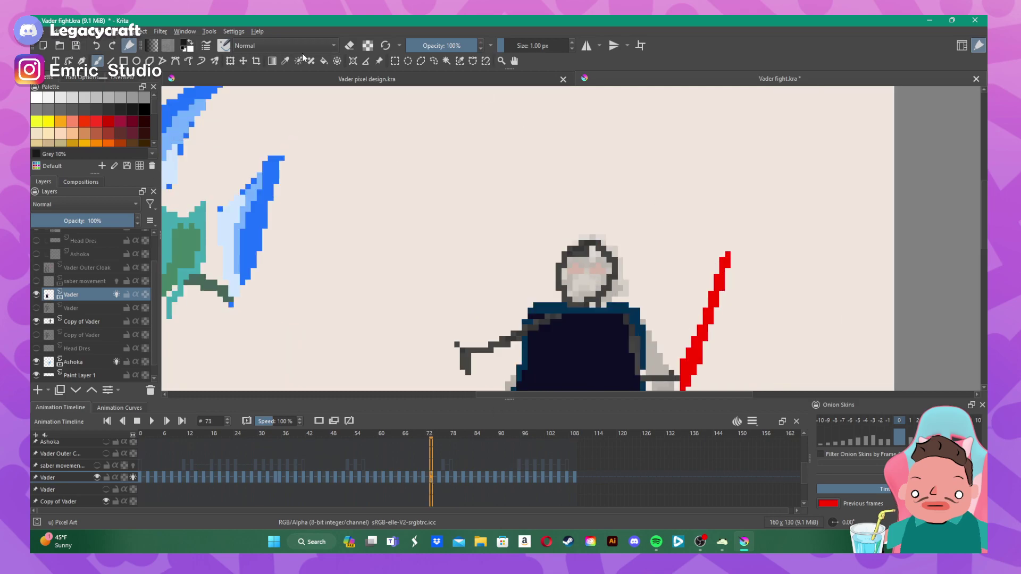
pyautogui.click(349, 46)
pyautogui.moveTo(564, 293)
pyautogui.mouseDown()
pyautogui.moveTo(558, 272)
pyautogui.moveTo(559, 281)
pyautogui.moveTo(570, 250)
pyautogui.moveTo(599, 248)
pyautogui.moveTo(618, 273)
pyautogui.moveTo(598, 303)
pyautogui.moveTo(584, 299)
pyautogui.moveTo(594, 302)
pyautogui.mouseUp()
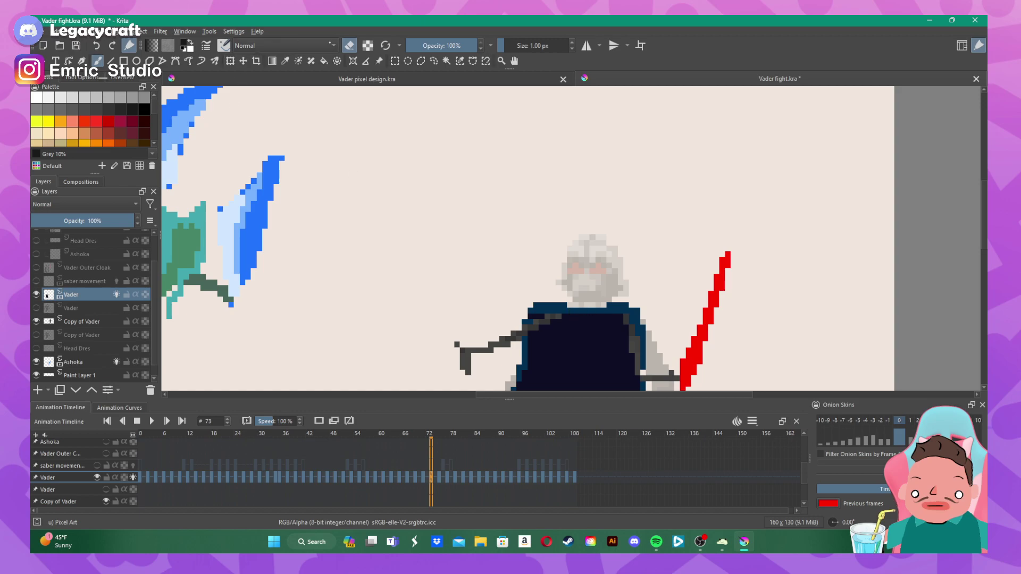
pyautogui.click(348, 46)
pyautogui.moveTo(569, 302)
pyautogui.mouseDown()
pyautogui.moveTo(555, 281)
pyautogui.moveTo(577, 236)
pyautogui.moveTo(606, 247)
pyautogui.moveTo(619, 282)
pyautogui.mouseUp()
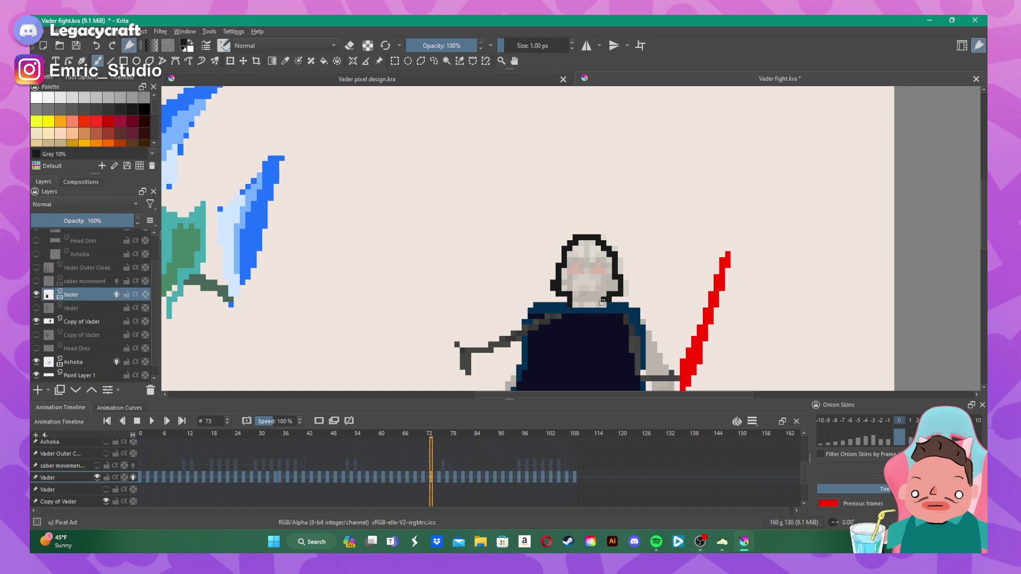
pyautogui.moveTo(571, 289)
pyautogui.mouseDown()
pyautogui.moveTo(580, 278)
pyautogui.moveTo(580, 290)
pyautogui.mouseUp()
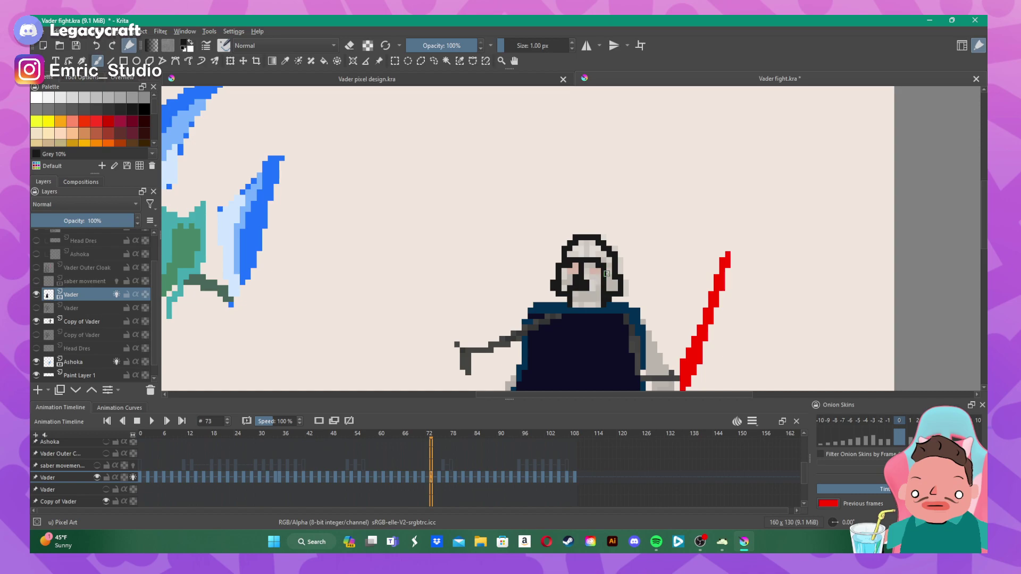
pyautogui.scroll(-3, 707, 186)
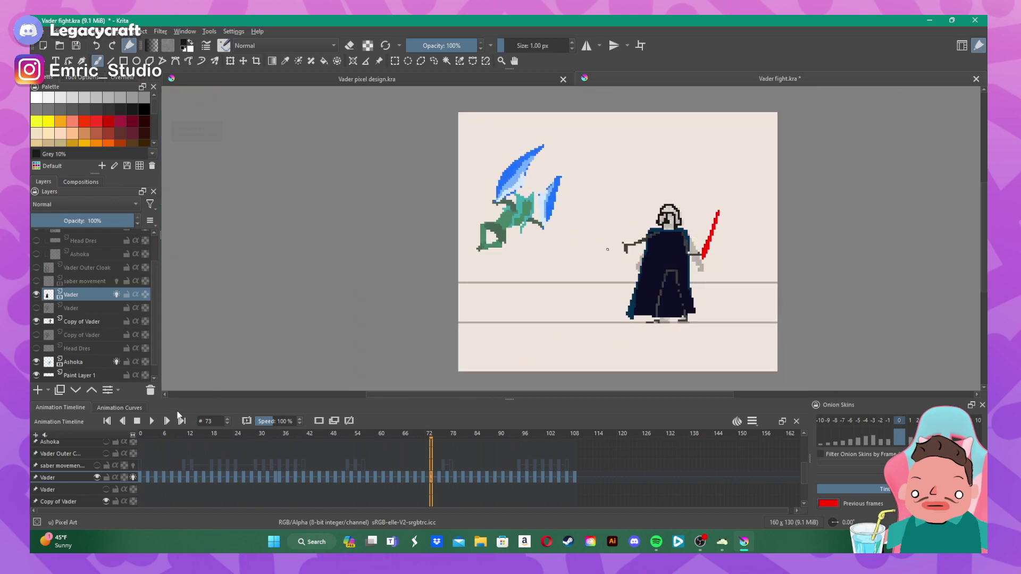
# - Play back the animation to review the redrawn helmet frames, and stop it
pyautogui.click(151, 422)
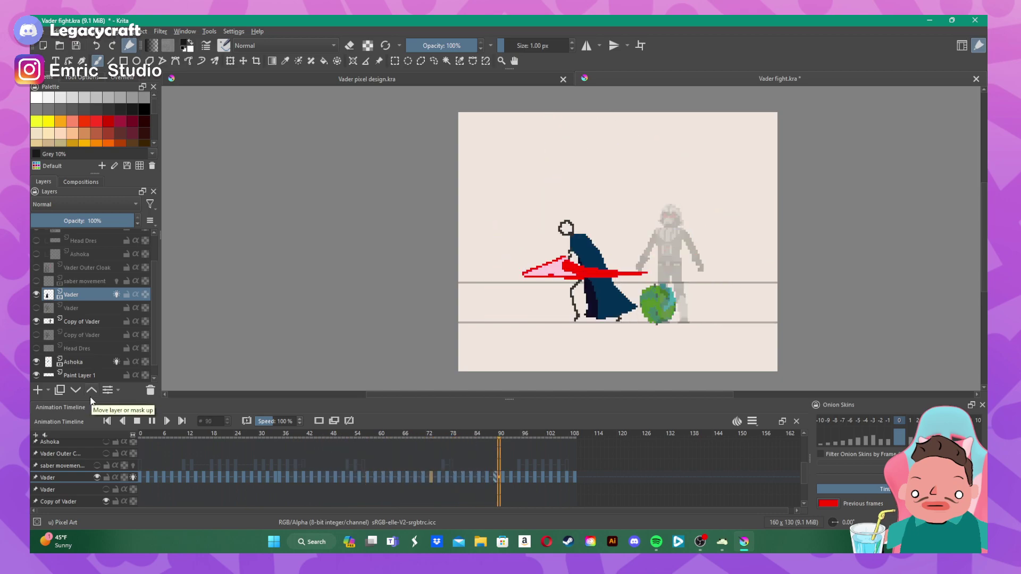
pyautogui.click(137, 422)
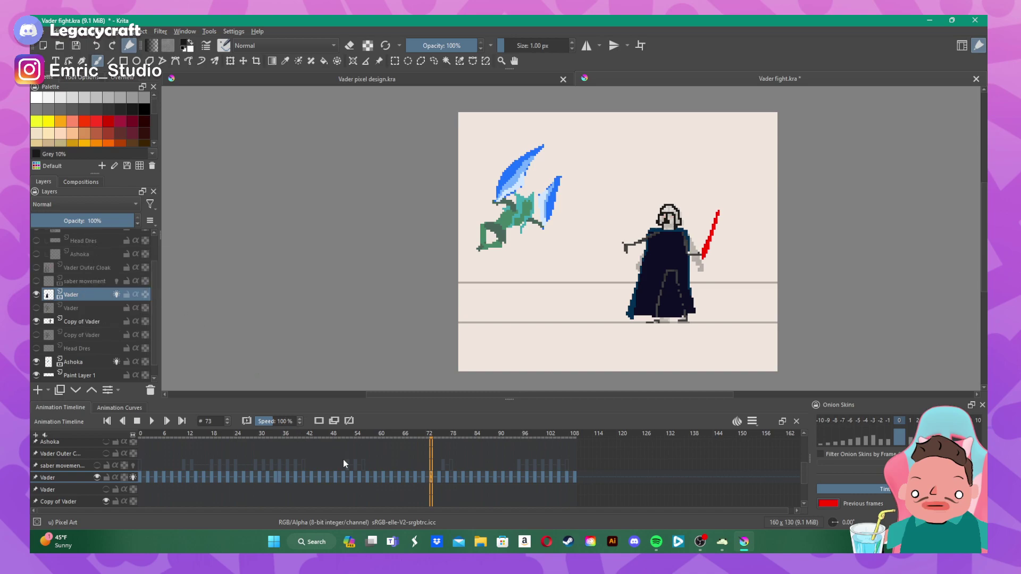
# - On the Vader layer at frame 75, erase the head circle above the cloak
pyautogui.click(438, 476)
pyautogui.scroll(5, 480, 267)
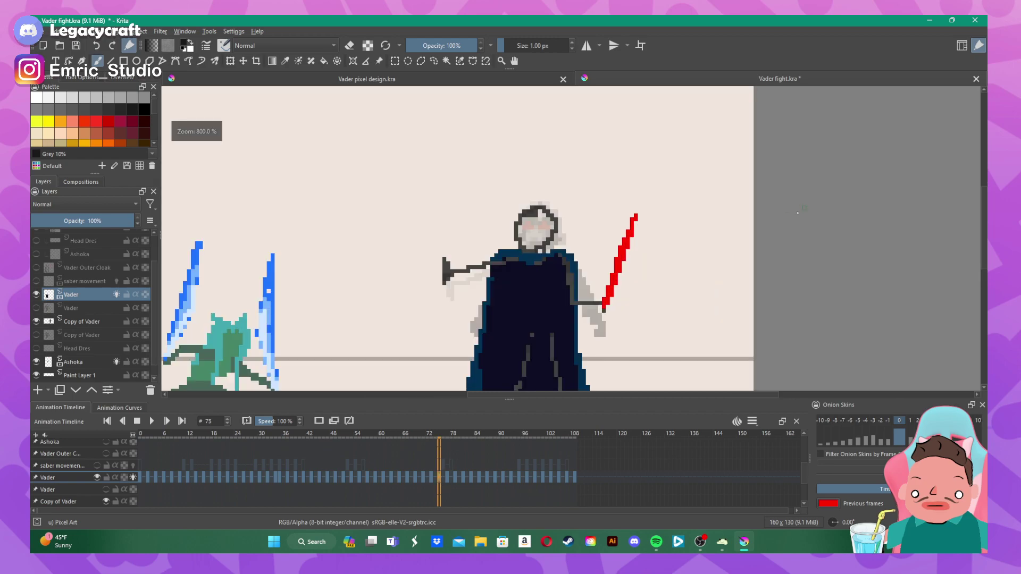
pyautogui.scroll(-1, 480, 267)
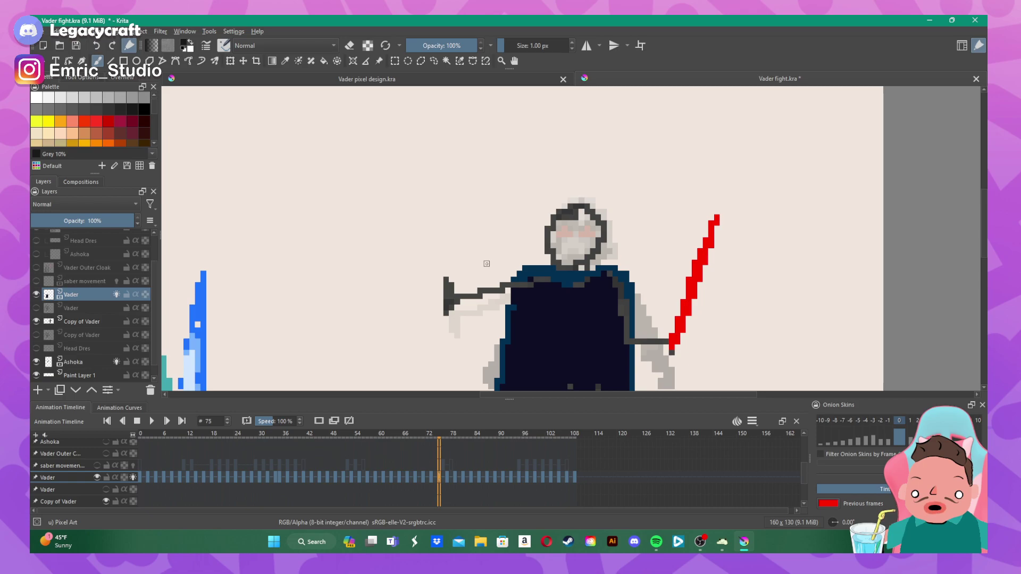
pyautogui.click(350, 46)
pyautogui.moveTo(567, 221)
pyautogui.mouseDown()
pyautogui.moveTo(546, 235)
pyautogui.moveTo(555, 263)
pyautogui.moveTo(587, 267)
pyautogui.moveTo(574, 267)
pyautogui.moveTo(600, 241)
pyautogui.moveTo(597, 218)
pyautogui.moveTo(580, 208)
pyautogui.moveTo(562, 234)
pyautogui.mouseUp()
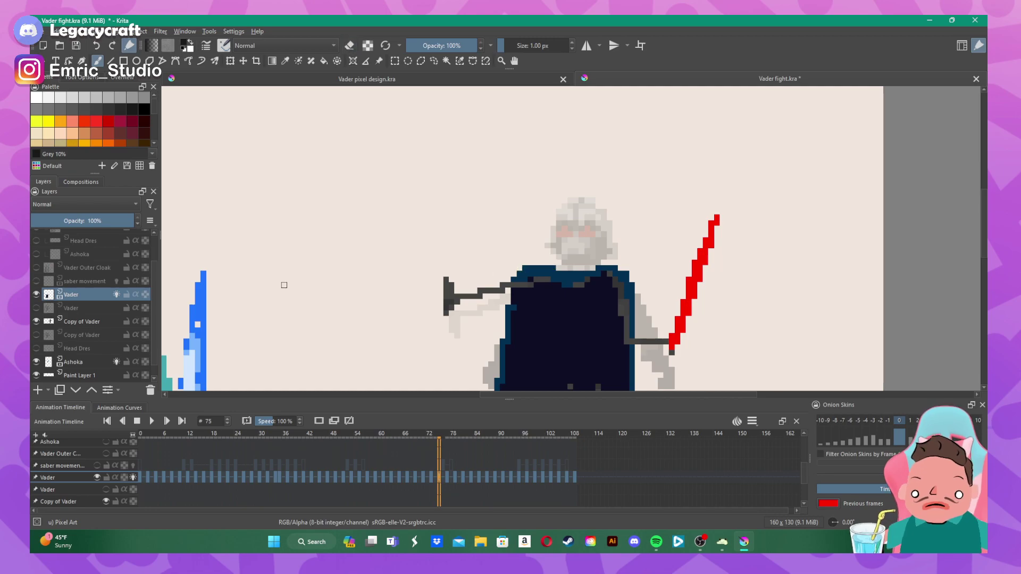
# - On frame 75, nudge the Copy of Vader reference slightly left to centre its head over the cloak
pyautogui.click(86, 321)
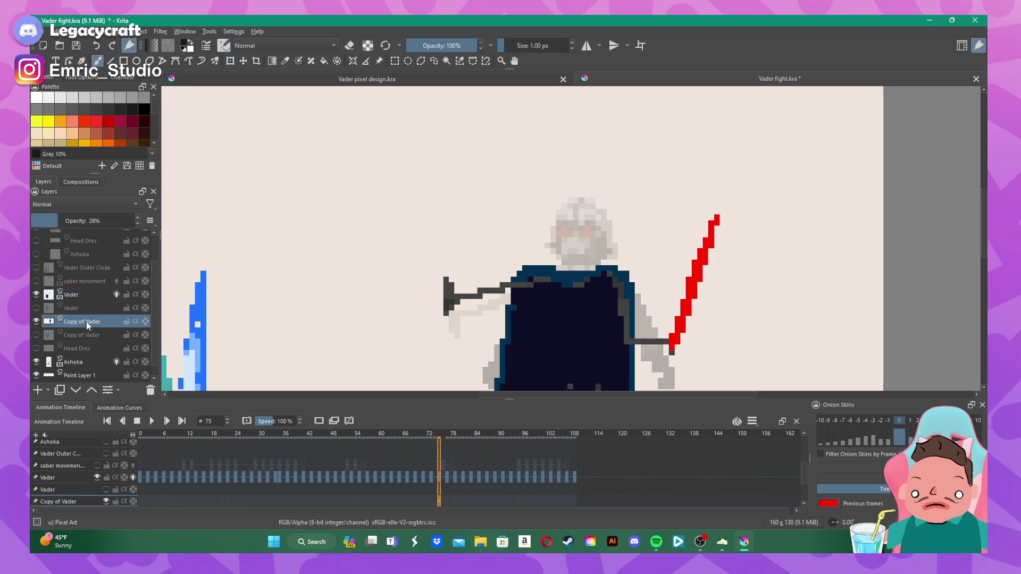
pyautogui.click(242, 61)
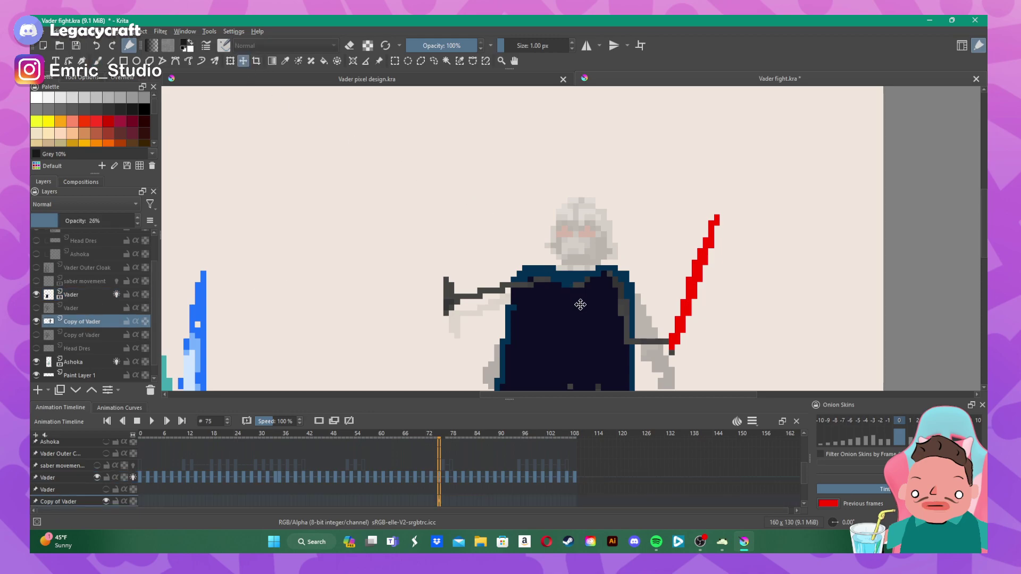
pyautogui.moveTo(576, 296); pyautogui.dragTo(571, 297)
pyautogui.press('Left')
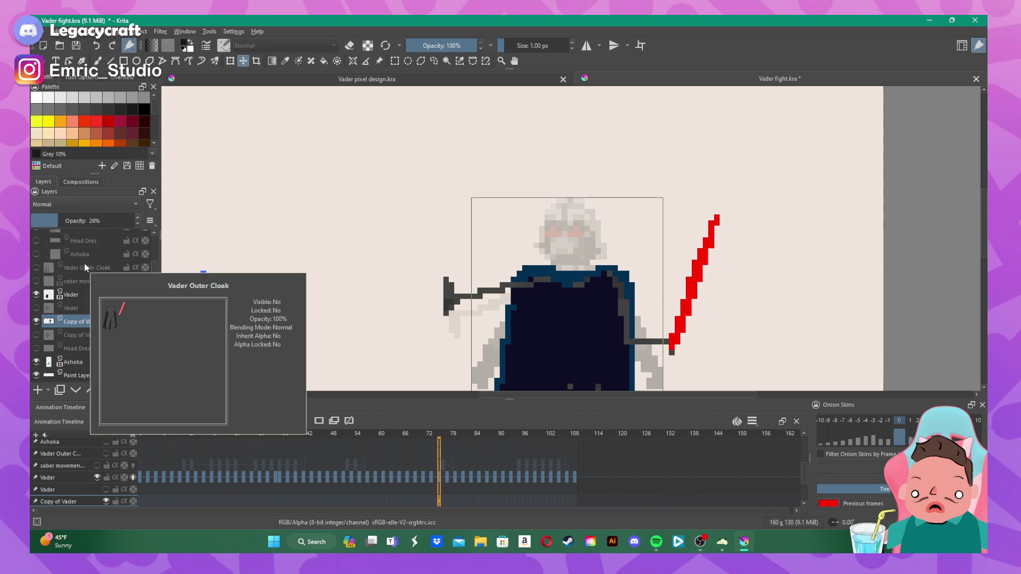
# - On the Vader layer at frame 75, draw the helmet dome, flared rim, brow line and mouthpiece over the reference
pyautogui.press('b')
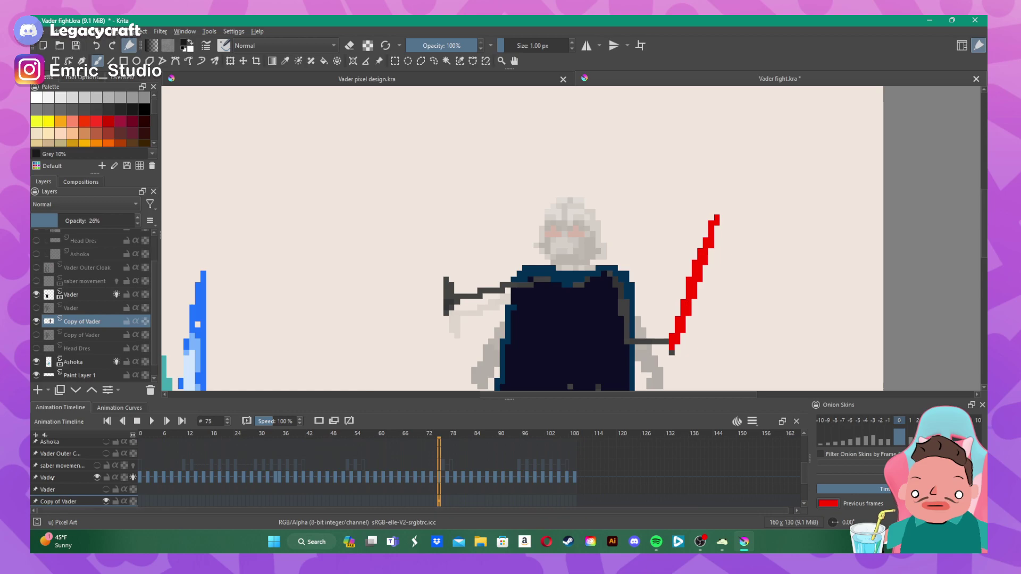
pyautogui.press('pageup')
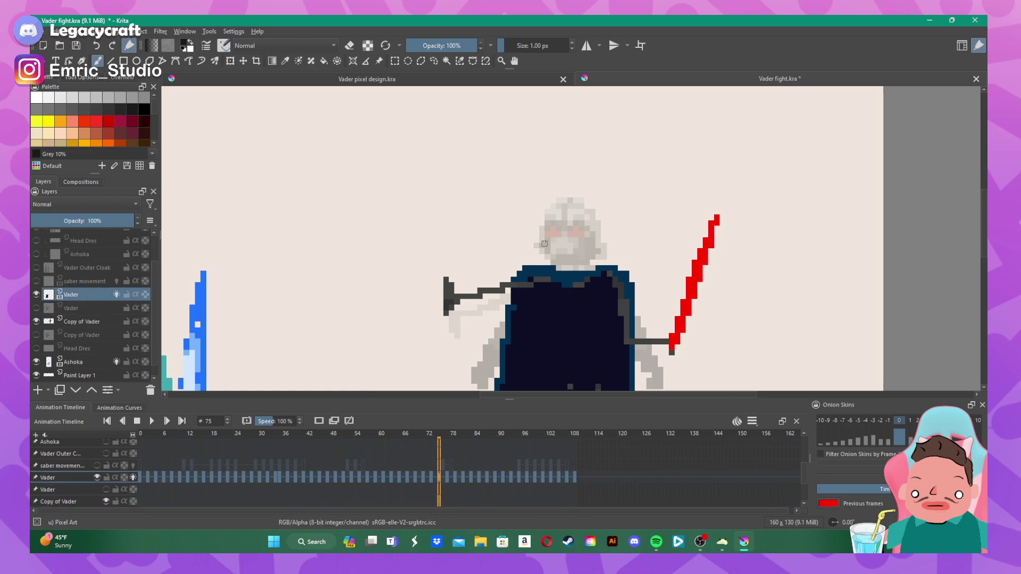
pyautogui.click(558, 263)
pyautogui.moveTo(547, 254)
pyautogui.mouseDown()
pyautogui.moveTo(554, 206)
pyautogui.moveTo(578, 203)
pyautogui.moveTo(598, 227)
pyautogui.moveTo(593, 212)
pyautogui.moveTo(603, 255)
pyautogui.moveTo(592, 266)
pyautogui.moveTo(555, 253)
pyautogui.moveTo(572, 252)
pyautogui.moveTo(565, 239)
pyautogui.moveTo(553, 246)
pyautogui.moveTo(563, 244)
pyautogui.moveTo(553, 225)
pyautogui.moveTo(582, 225)
pyautogui.moveTo(596, 255)
pyautogui.moveTo(572, 255)
pyautogui.mouseUp()
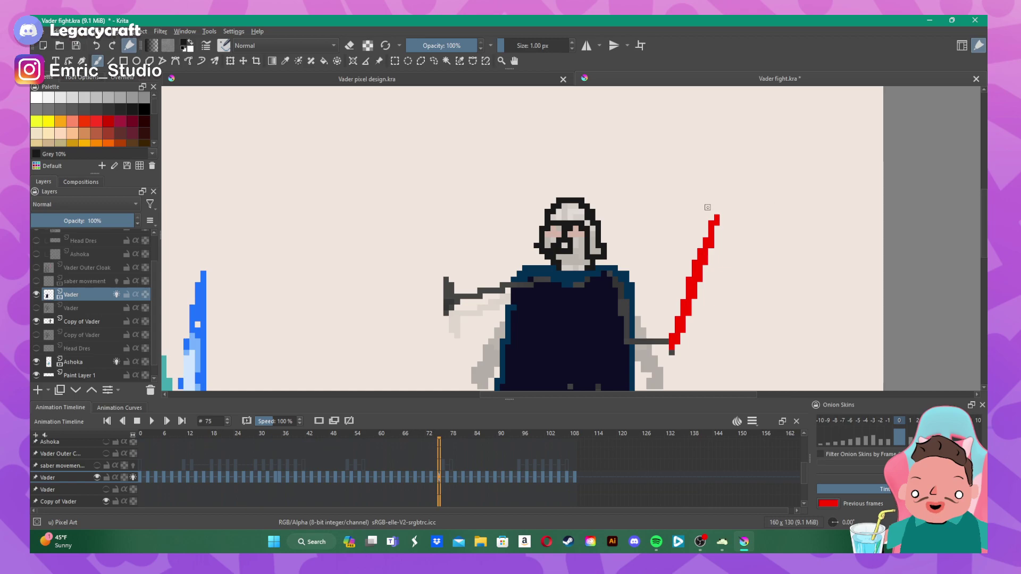
pyautogui.scroll(-2, 723, 202)
pyautogui.scroll(-2, 705, 192)
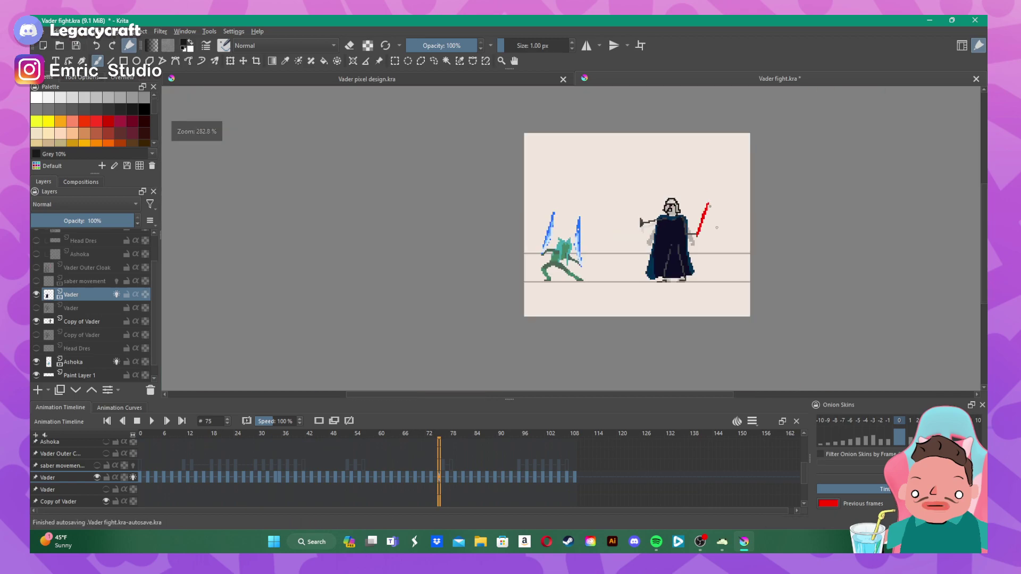
pyautogui.scroll(1, 765, 186)
pyautogui.scroll(1, 652, 194)
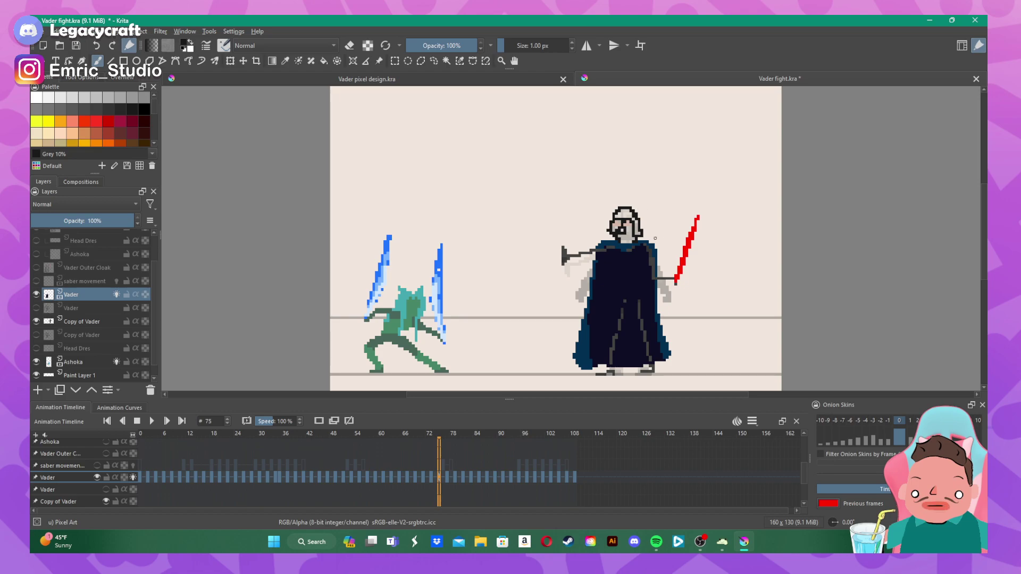
pyautogui.scroll(1, 655, 236)
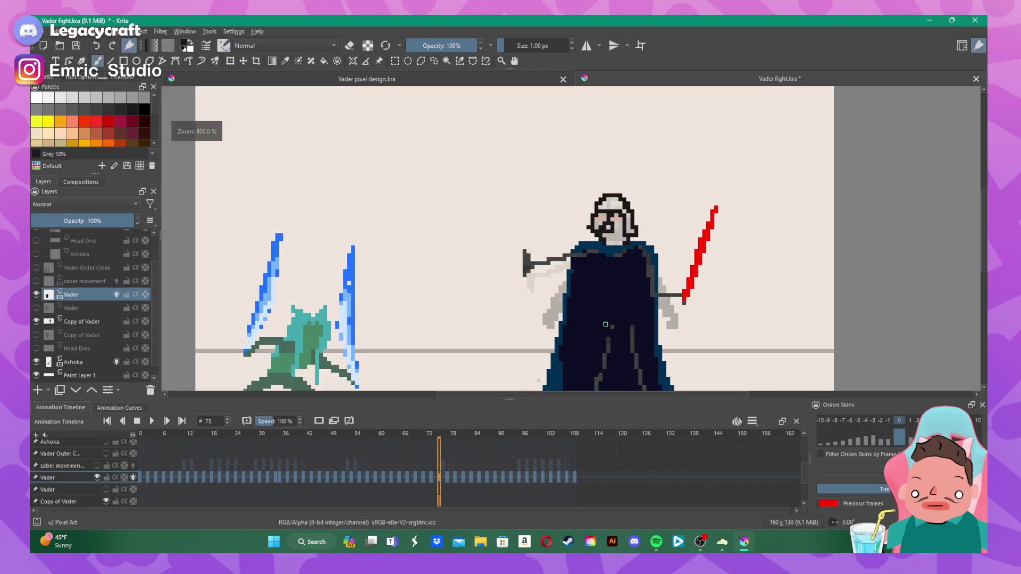
# - On the Vader layer at frame 77, erase the head circle above the cloak
pyautogui.click(446, 474)
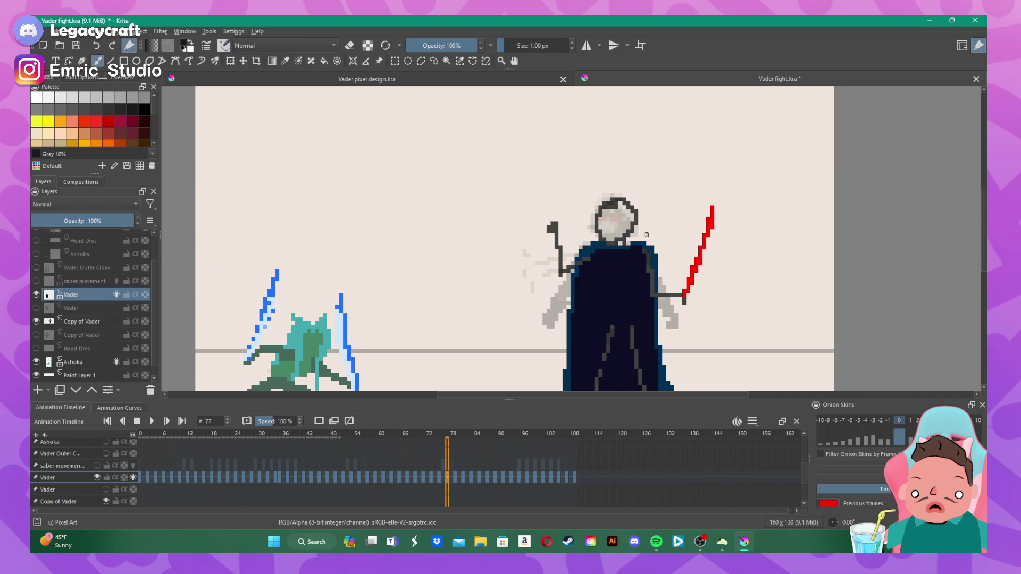
pyautogui.scroll(1, 662, 215)
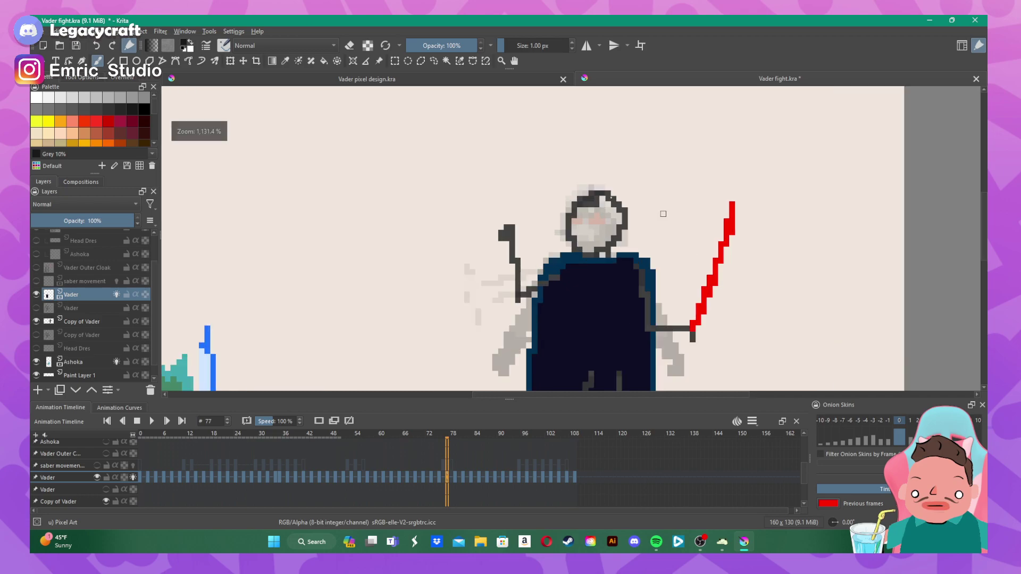
pyautogui.click(349, 47)
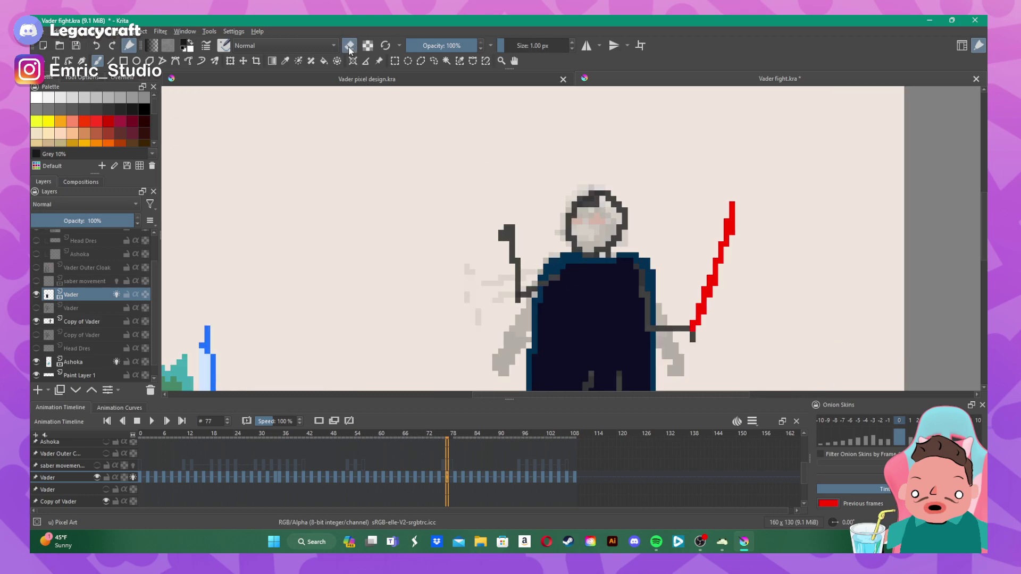
pyautogui.moveTo(605, 189)
pyautogui.mouseDown()
pyautogui.moveTo(568, 219)
pyautogui.moveTo(587, 254)
pyautogui.moveTo(620, 236)
pyautogui.moveTo(625, 211)
pyautogui.moveTo(604, 191)
pyautogui.mouseUp()
# - On frame 77, draw the helmet dome, flared rim, brow line and filled mouthpiece over the reference
pyautogui.click(349, 45)
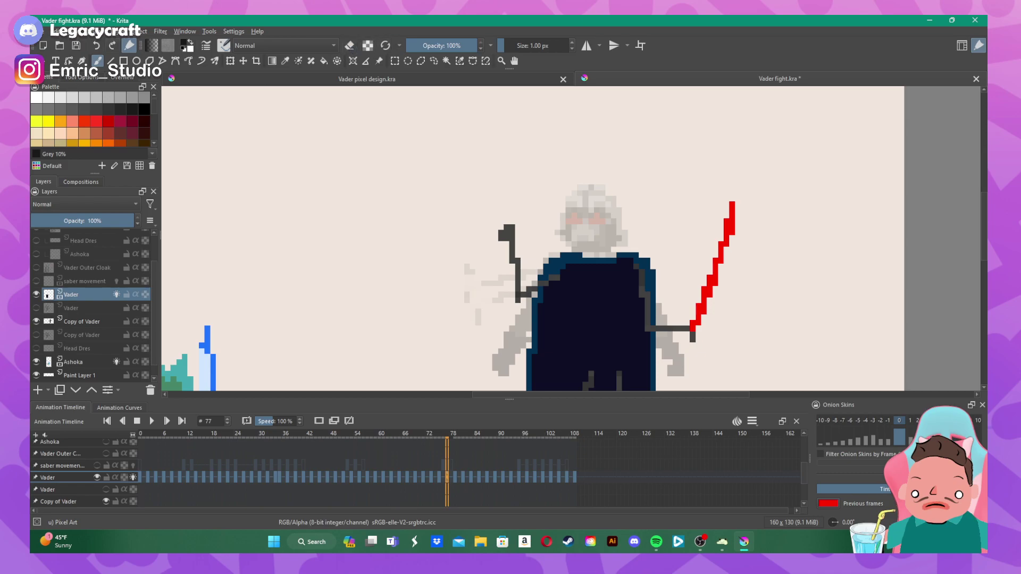
pyautogui.click(576, 250)
pyautogui.moveTo(571, 244)
pyautogui.mouseDown()
pyautogui.moveTo(574, 194)
pyautogui.moveTo(603, 188)
pyautogui.moveTo(625, 243)
pyautogui.moveTo(608, 251)
pyautogui.moveTo(585, 226)
pyautogui.moveTo(574, 237)
pyautogui.moveTo(585, 228)
pyautogui.moveTo(589, 238)
pyautogui.moveTo(578, 239)
pyautogui.moveTo(578, 215)
pyautogui.moveTo(608, 221)
pyautogui.mouseUp()
pyautogui.click(581, 228)
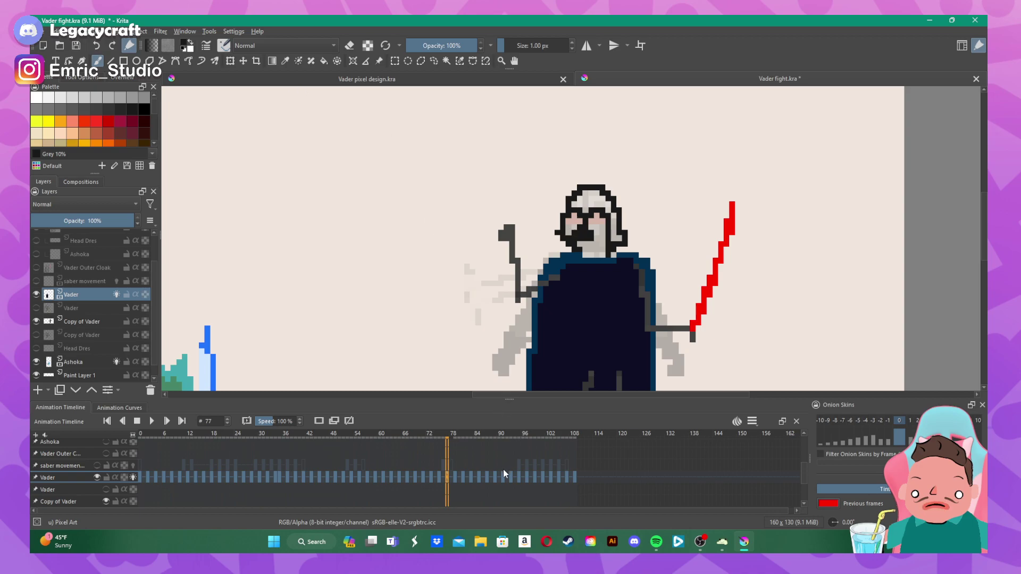
# - Erase the faint smear marks beside Vader's raised arm on frame 77
pyautogui.press('Left')
pyautogui.press('Right')
pyautogui.moveTo(474, 322)
pyautogui.mouseDown()
pyautogui.moveTo(470, 266)
pyautogui.moveTo(468, 277)
pyautogui.moveTo(500, 287)
pyautogui.moveTo(498, 299)
pyautogui.moveTo(525, 272)
pyautogui.mouseUp()
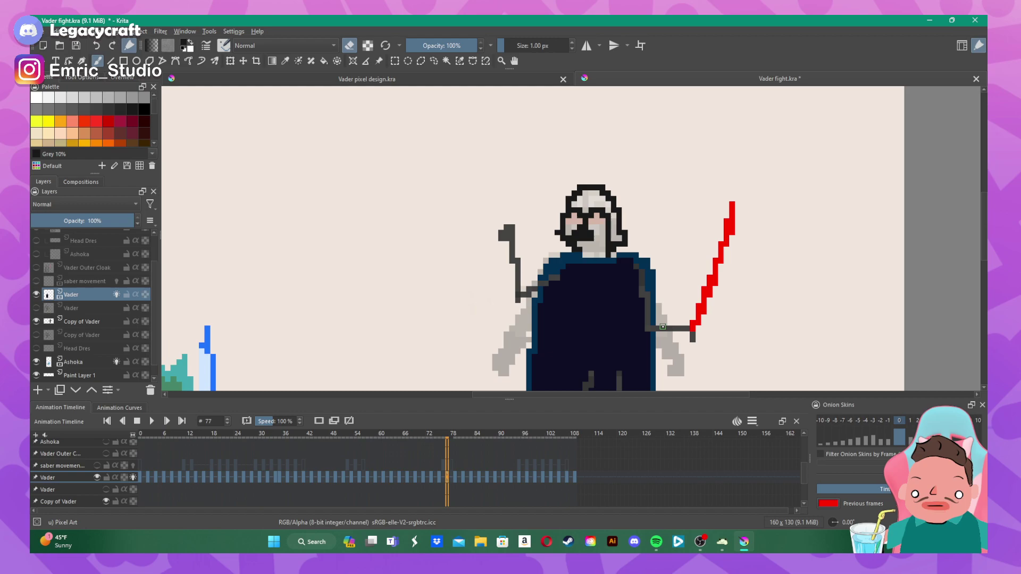
# - On the Vader layer at frame 79, erase the head circle above the cloak
pyautogui.press('.')
pyautogui.press('.')
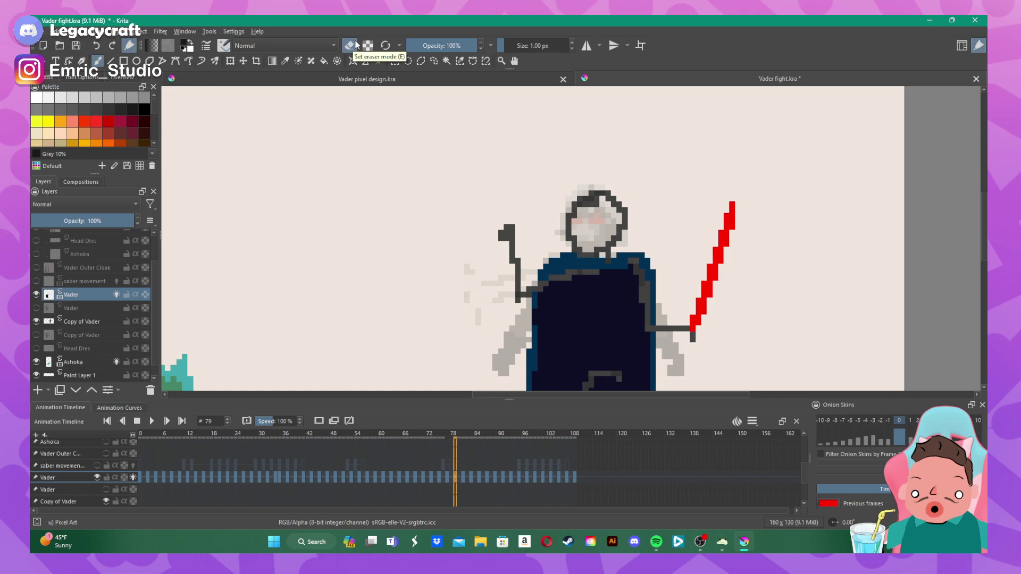
pyautogui.moveTo(602, 189)
pyautogui.mouseDown()
pyautogui.moveTo(568, 232)
pyautogui.moveTo(580, 253)
pyautogui.moveTo(607, 254)
pyautogui.moveTo(596, 252)
pyautogui.moveTo(625, 233)
pyautogui.moveTo(614, 198)
pyautogui.mouseUp()
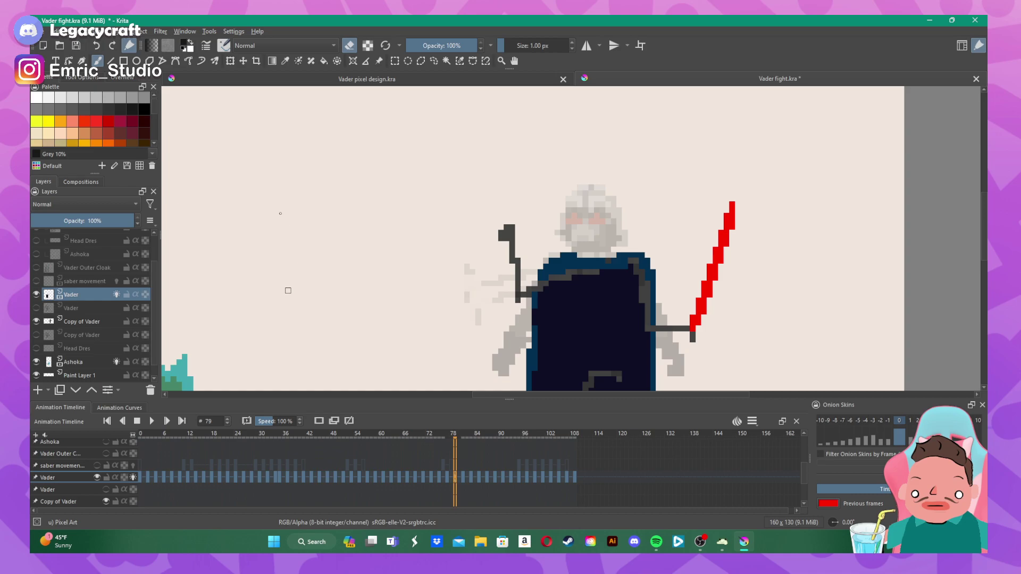
# - On frame 79, draw the helmet outline over the reference, with two eye dots and a curved mouth line inside
pyautogui.press('e')
pyautogui.moveTo(574, 252)
pyautogui.mouseDown()
pyautogui.moveTo(558, 227)
pyautogui.moveTo(567, 197)
pyautogui.moveTo(588, 186)
pyautogui.moveTo(609, 191)
pyautogui.moveTo(624, 243)
pyautogui.mouseUp()
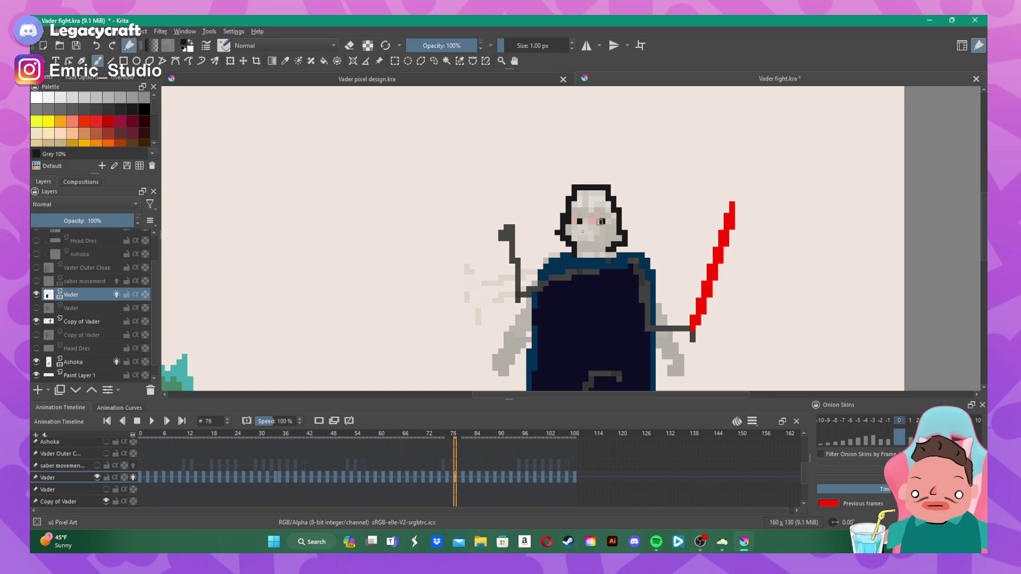
pyautogui.moveTo(580, 234); pyautogui.dragTo(605, 231)
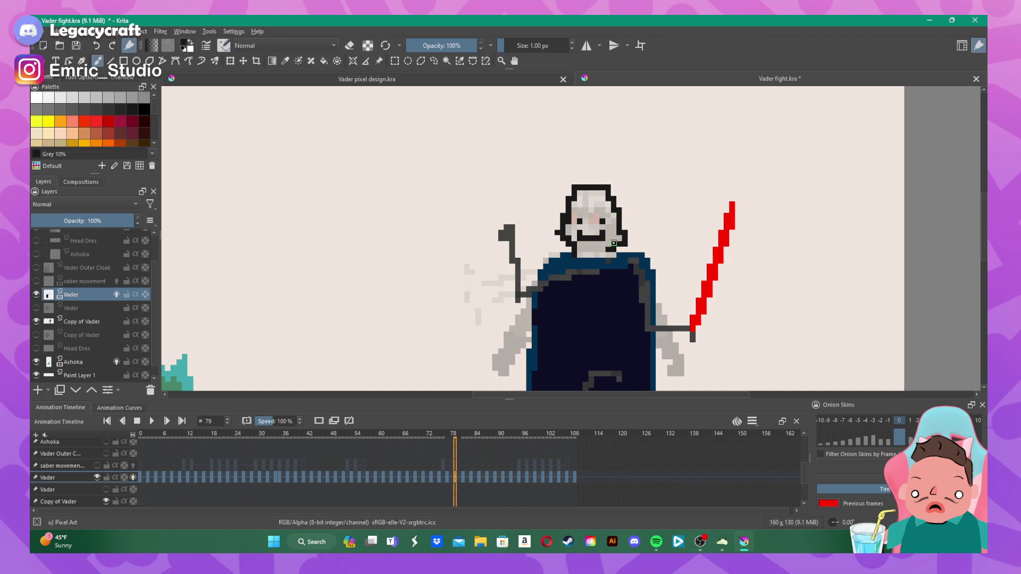
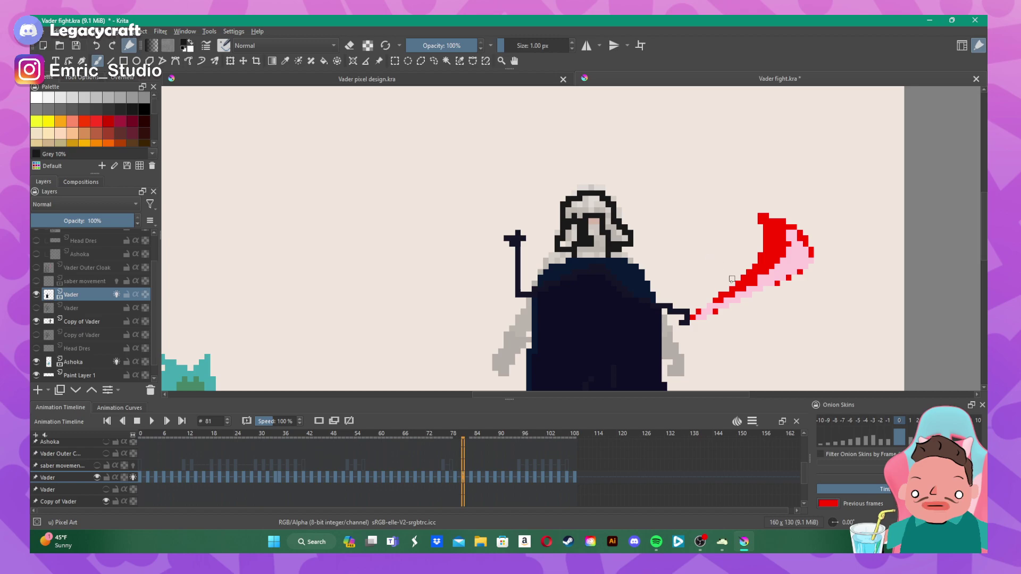
# - Compare Vader's helmet and pose between frames 79 and 81 by switching back and forth
pyautogui.scroll(-4, 710, 259)
pyautogui.scroll(3, 707, 288)
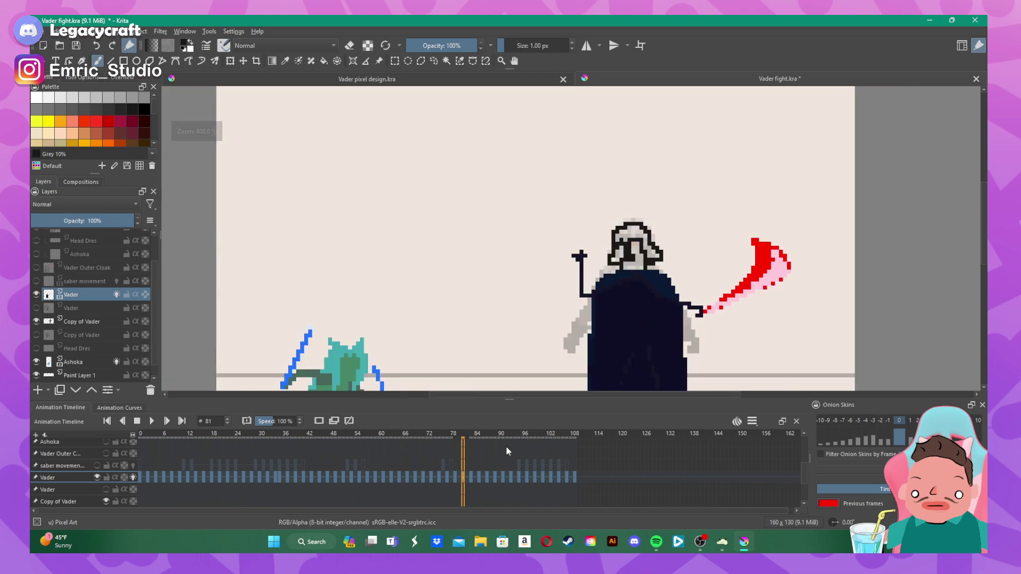
pyautogui.click(454, 482)
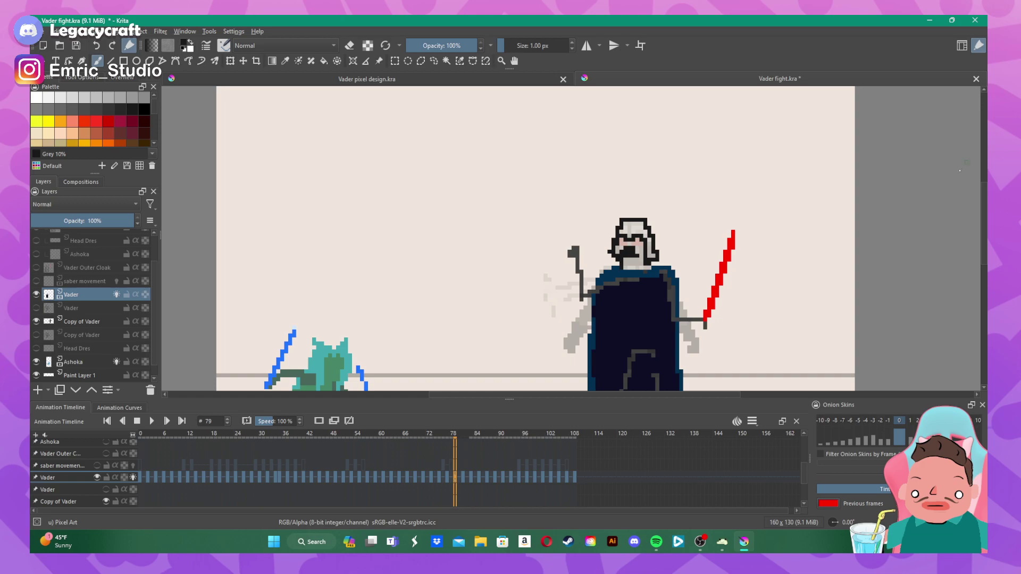
pyautogui.click(461, 477)
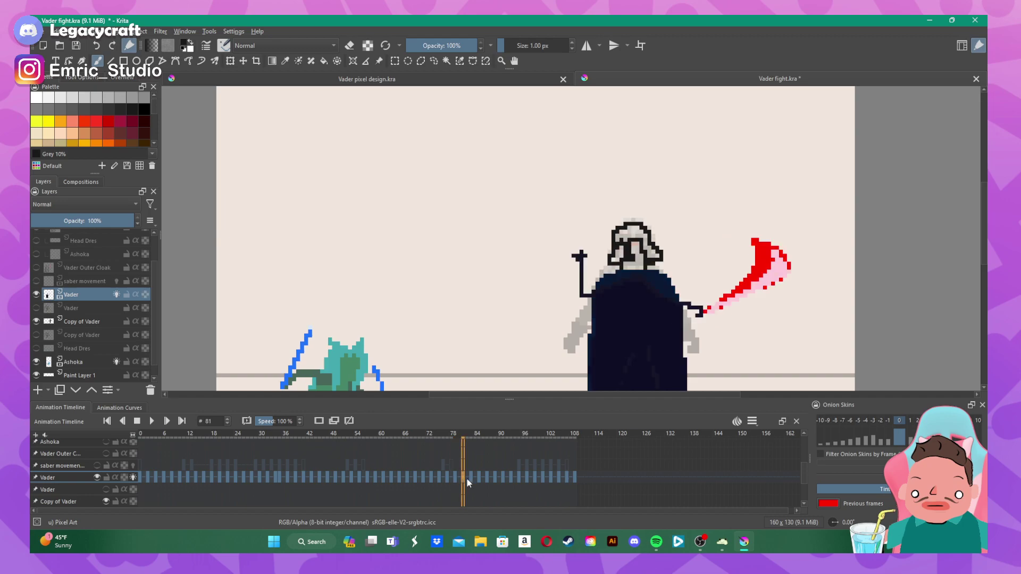
pyautogui.click(455, 477)
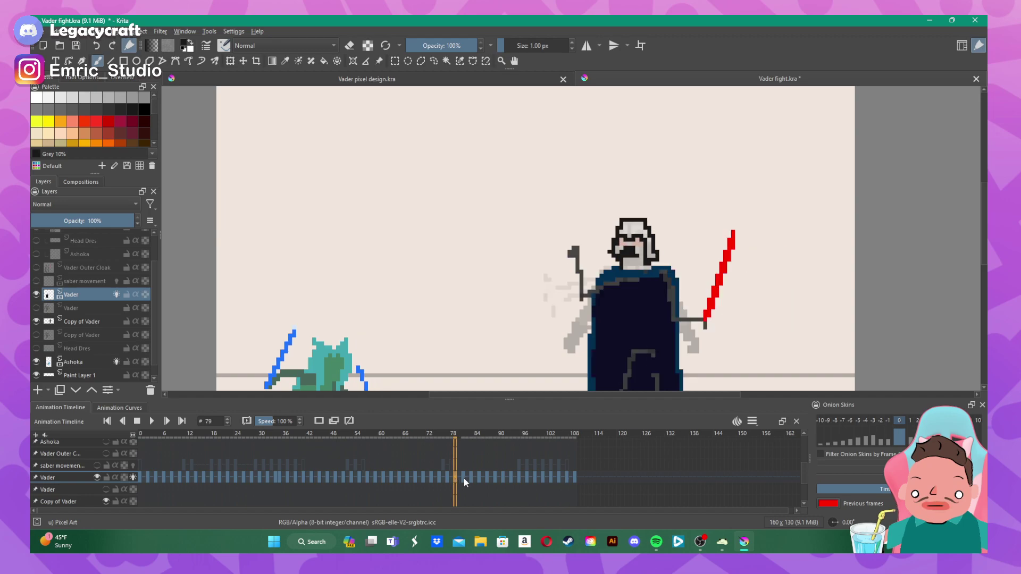
pyautogui.click(463, 477)
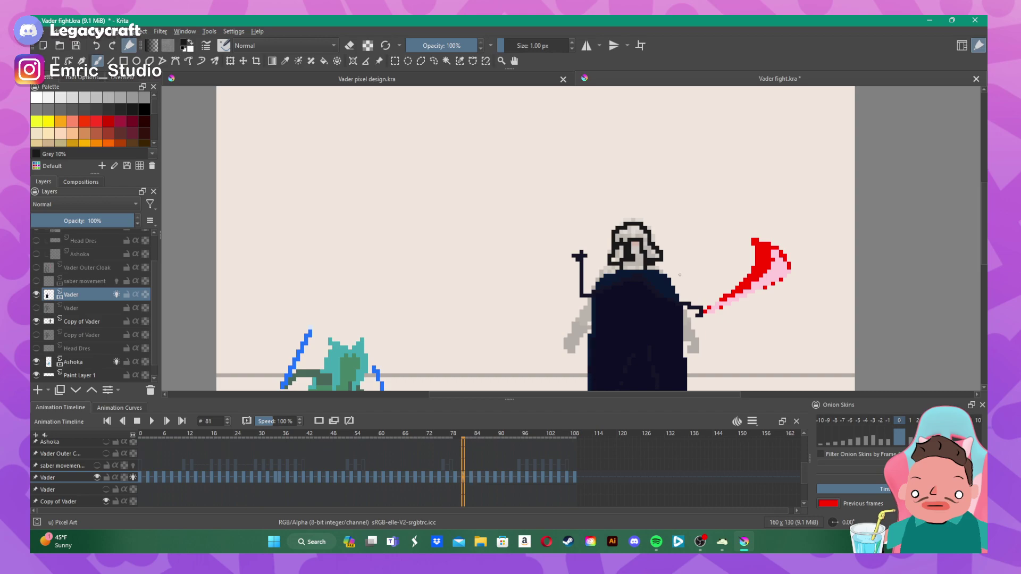
# - Erase Vader's old round head outline on frame 83 of the Vader layer
pyautogui.rightClick(617, 260)
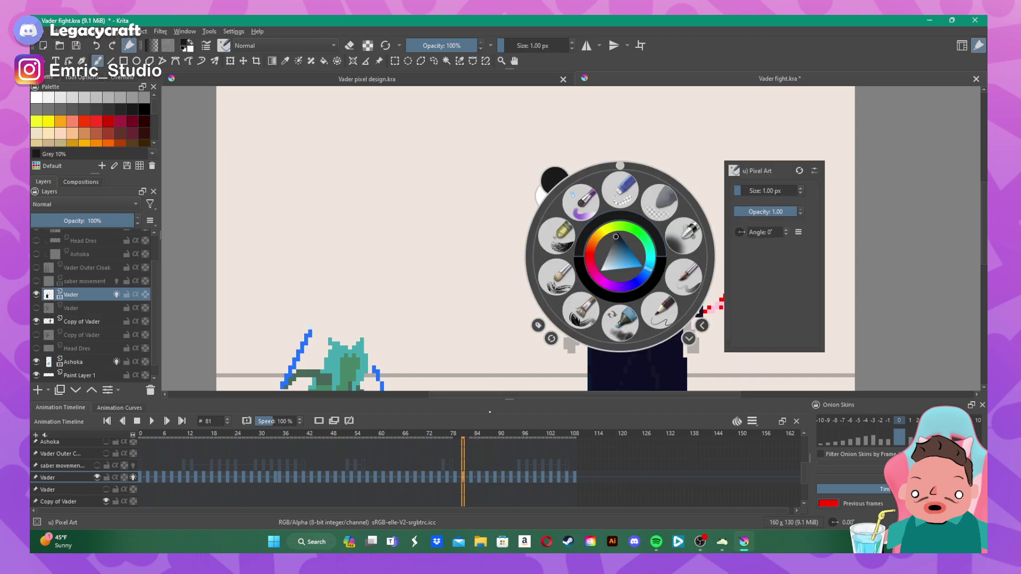
pyautogui.click(474, 478)
pyautogui.click(477, 235)
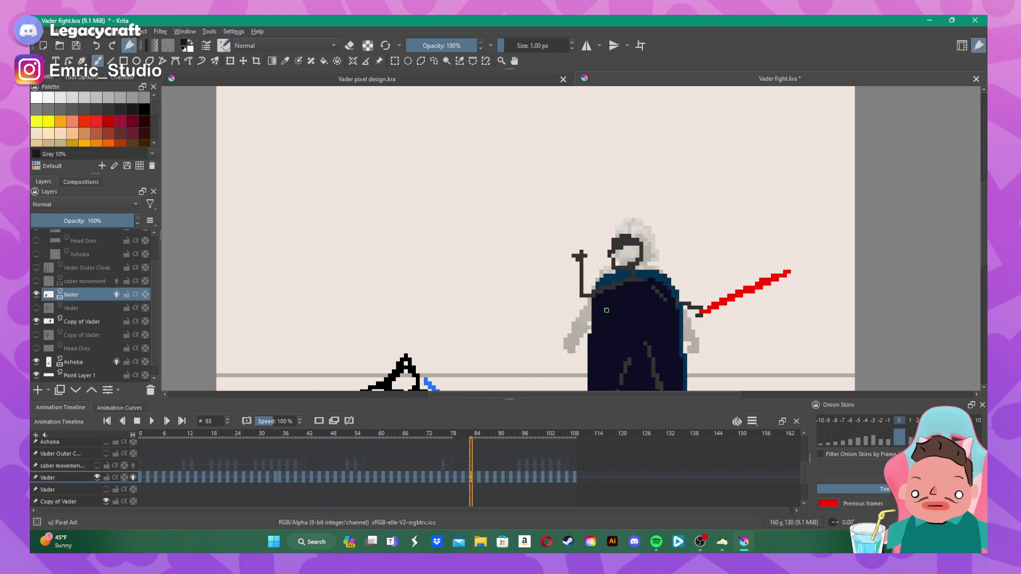
pyautogui.click(351, 47)
pyautogui.moveTo(619, 236); pyautogui.dragTo(609, 255)
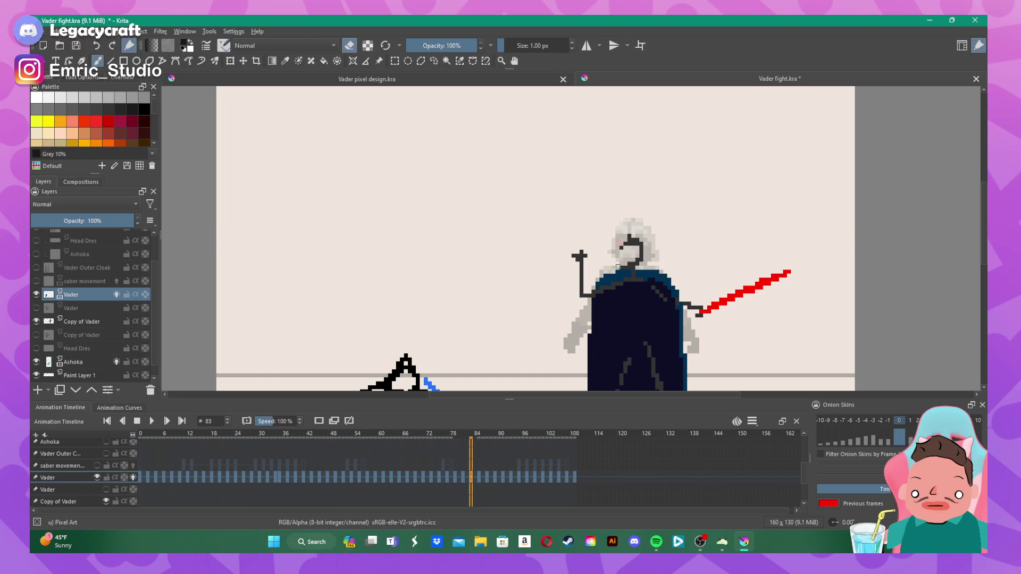
pyautogui.moveTo(647, 254)
pyautogui.mouseDown()
pyautogui.moveTo(626, 235)
pyautogui.moveTo(618, 252)
pyautogui.mouseUp()
pyautogui.press('e')
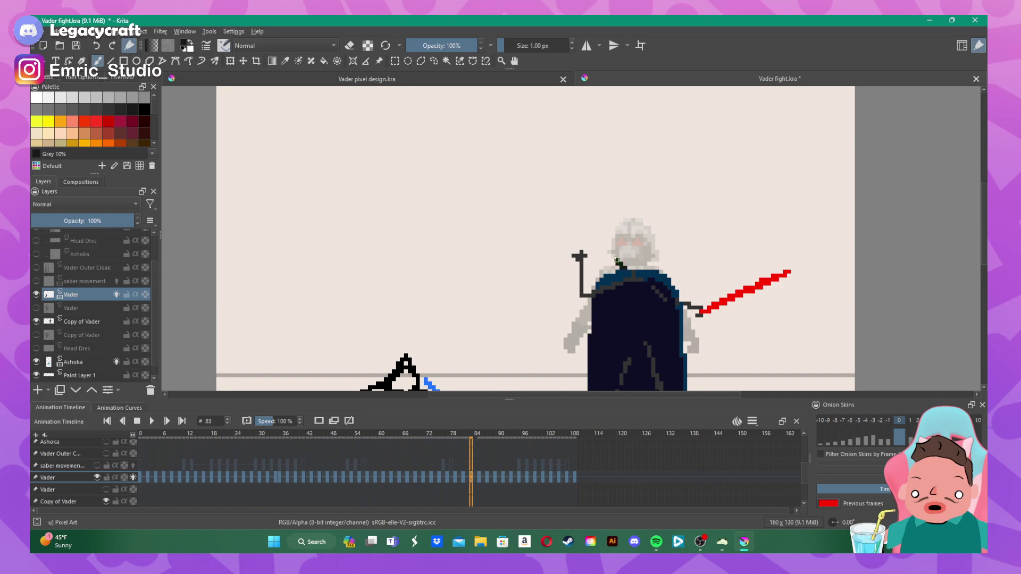
# - Draw Vader's flared black helmet outline with mask details on frame 83, following the faint reference head
pyautogui.moveTo(613, 252)
pyautogui.mouseDown()
pyautogui.moveTo(631, 223)
pyautogui.moveTo(648, 225)
pyautogui.moveTo(662, 262)
pyautogui.mouseUp()
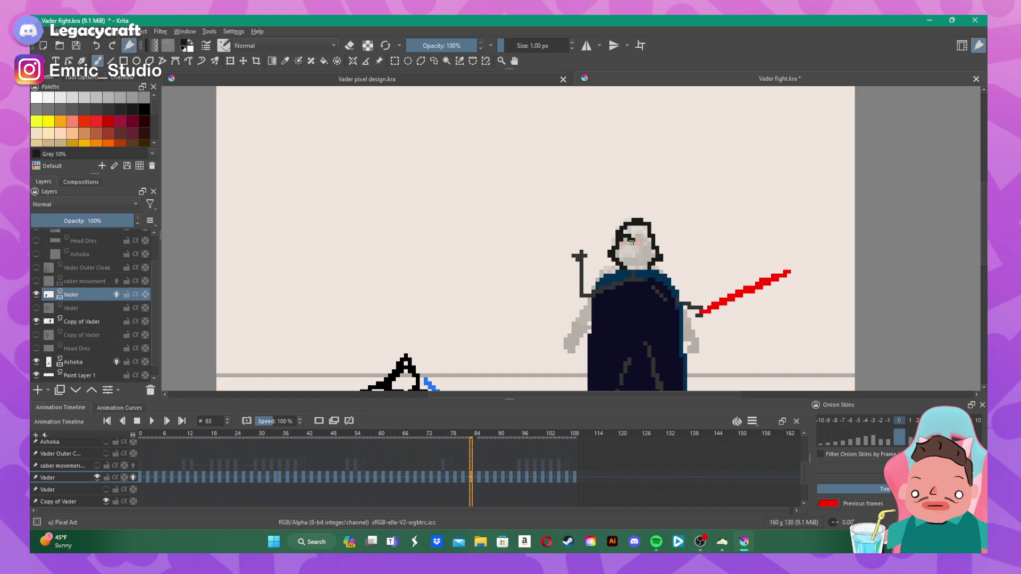
pyautogui.moveTo(631, 241)
pyautogui.mouseDown()
pyautogui.moveTo(644, 244)
pyautogui.moveTo(623, 259)
pyautogui.moveTo(636, 262)
pyautogui.mouseUp()
pyautogui.scroll(-2, 836, 200)
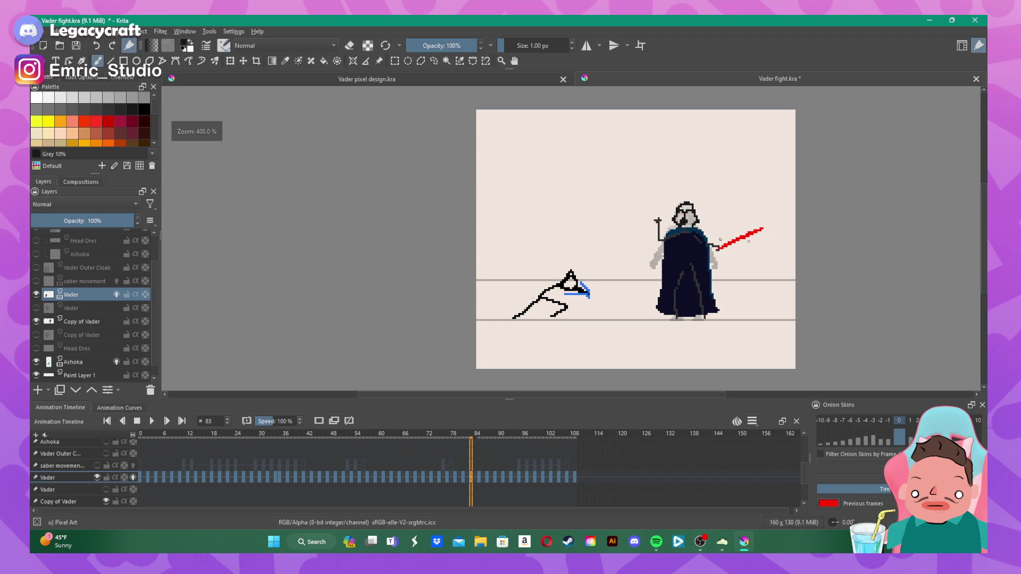
pyautogui.scroll(1, 769, 239)
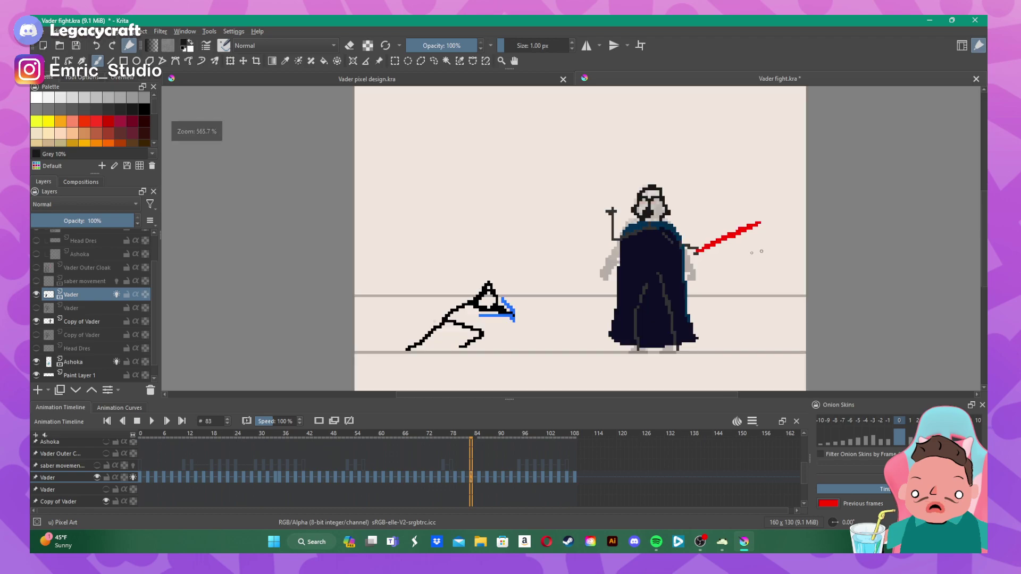
# - Go to frame 85 of the Vader layer with the 1 px Pixel Art brush ready for drawing
pyautogui.click(478, 479)
pyautogui.scroll(1, 616, 202)
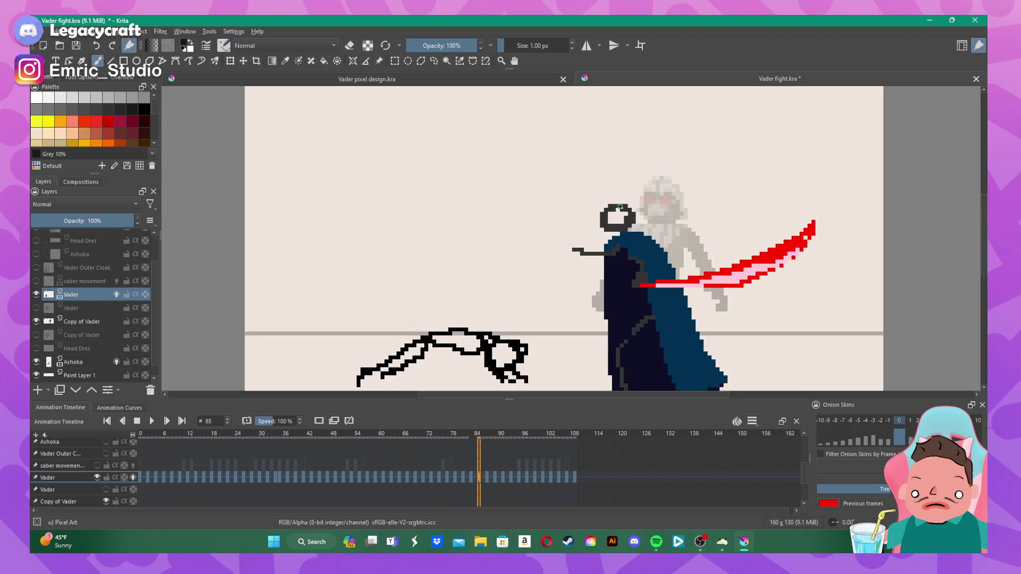
pyautogui.click(349, 45)
pyautogui.press('e')
pyautogui.moveTo(368, 123)
pyautogui.mouseDown()
pyautogui.moveTo(351, 138)
pyautogui.moveTo(385, 128)
pyautogui.moveTo(384, 158)
pyautogui.moveTo(445, 171)
pyautogui.moveTo(401, 142)
pyautogui.mouseUp()
pyautogui.moveTo(448, 122)
pyautogui.mouseDown()
pyautogui.moveTo(437, 125)
pyautogui.moveTo(446, 145)
pyautogui.mouseUp()
pyautogui.moveTo(385, 228)
pyautogui.mouseDown()
pyautogui.moveTo(448, 227)
pyautogui.moveTo(420, 273)
pyautogui.moveTo(367, 234)
pyautogui.moveTo(397, 253)
pyautogui.moveTo(433, 233)
pyautogui.moveTo(378, 226)
pyautogui.moveTo(396, 196)
pyautogui.moveTo(442, 221)
pyautogui.mouseUp()
pyautogui.moveTo(371, 201)
pyautogui.mouseDown()
pyautogui.moveTo(329, 220)
pyautogui.moveTo(320, 213)
pyautogui.moveTo(301, 234)
pyautogui.moveTo(330, 250)
pyautogui.moveTo(331, 218)
pyautogui.mouseUp()
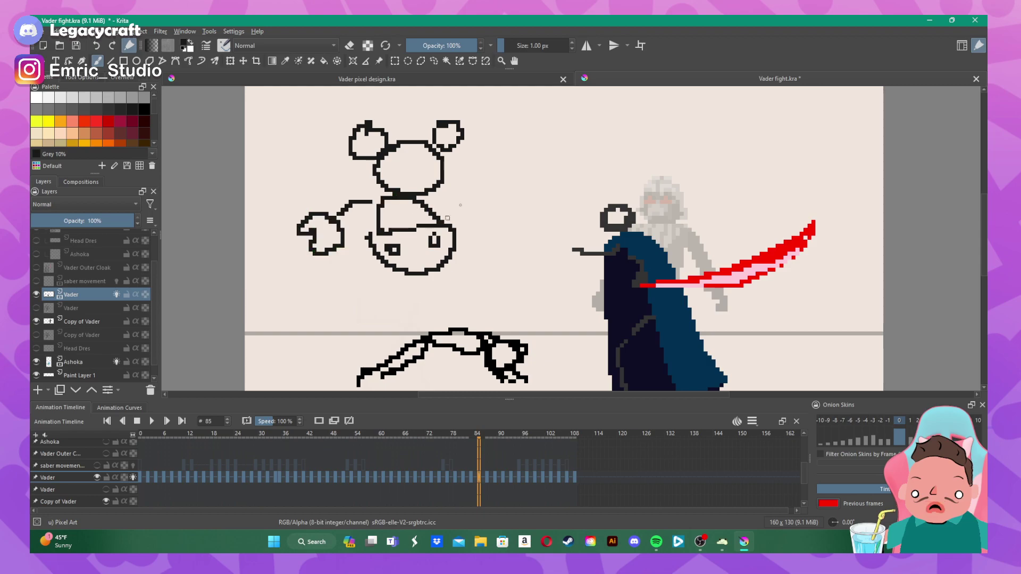
pyautogui.moveTo(446, 220)
pyautogui.mouseDown()
pyautogui.moveTo(494, 195)
pyautogui.moveTo(503, 207)
pyautogui.mouseUp()
pyautogui.moveTo(486, 218)
pyautogui.mouseDown()
pyautogui.moveTo(521, 203)
pyautogui.moveTo(518, 225)
pyautogui.moveTo(501, 237)
pyautogui.moveTo(485, 219)
pyautogui.mouseUp()
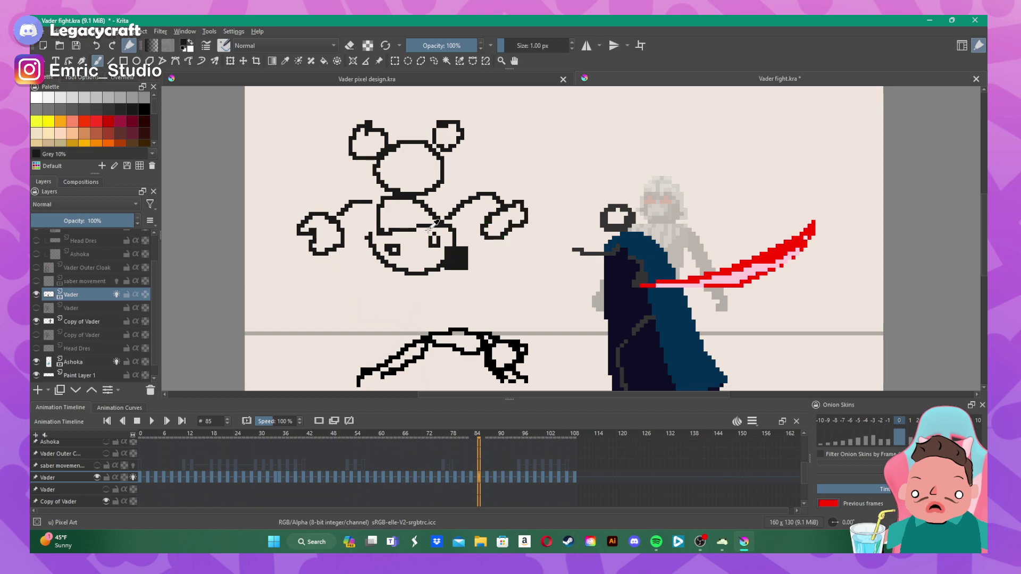
pyautogui.hotkey('ctrl', 'z')
pyautogui.hotkey('ctrl', 'z')
pyautogui.hotkey('ctrl', 'z')
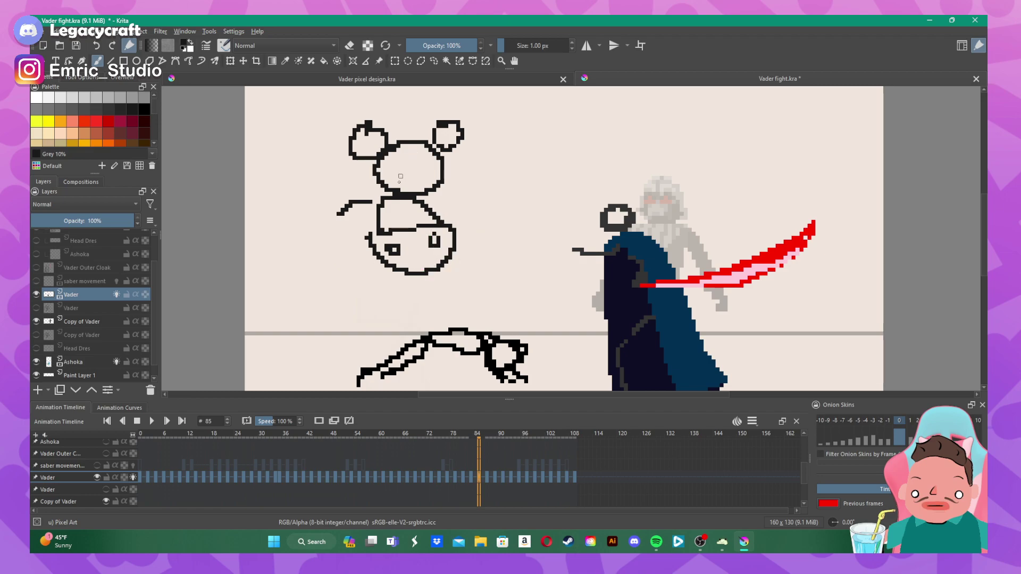
pyautogui.moveTo(347, 213)
pyautogui.mouseDown()
pyautogui.moveTo(316, 219)
pyautogui.moveTo(318, 241)
pyautogui.mouseUp()
pyautogui.moveTo(332, 219); pyautogui.dragTo(338, 242)
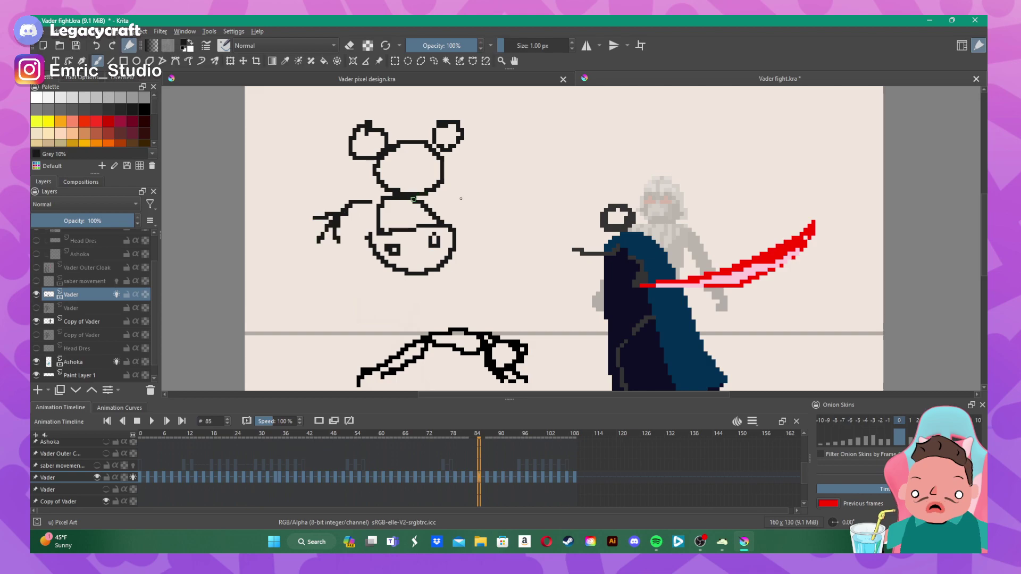
pyautogui.moveTo(412, 193)
pyautogui.mouseDown()
pyautogui.moveTo(472, 200)
pyautogui.moveTo(466, 215)
pyautogui.mouseUp()
pyautogui.moveTo(475, 204); pyautogui.dragTo(496, 202)
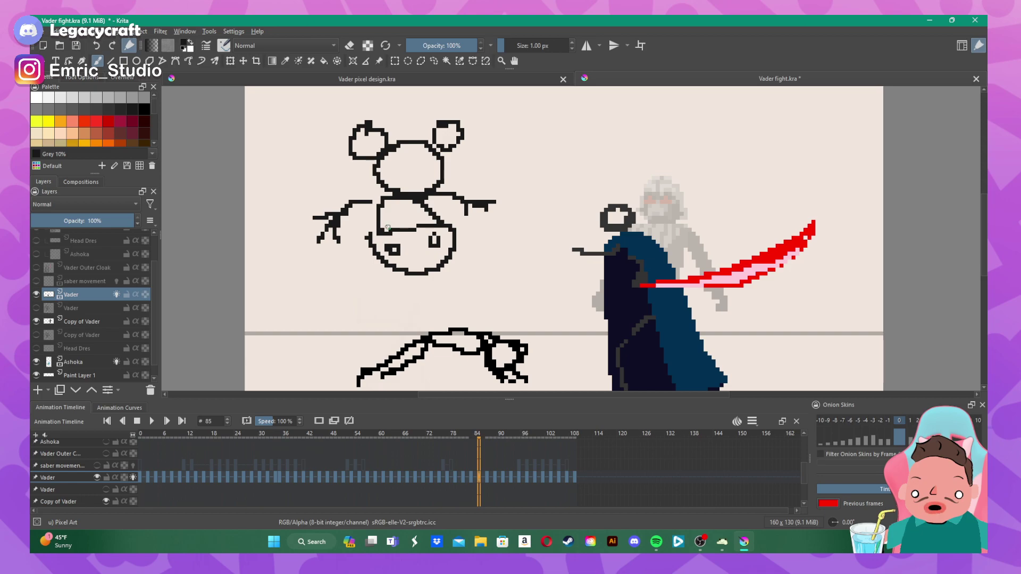
pyautogui.moveTo(393, 232); pyautogui.dragTo(394, 197)
pyautogui.moveTo(388, 142)
pyautogui.mouseDown()
pyautogui.moveTo(420, 134)
pyautogui.moveTo(398, 111)
pyautogui.moveTo(397, 136)
pyautogui.moveTo(439, 181)
pyautogui.mouseUp()
pyautogui.click(403, 162)
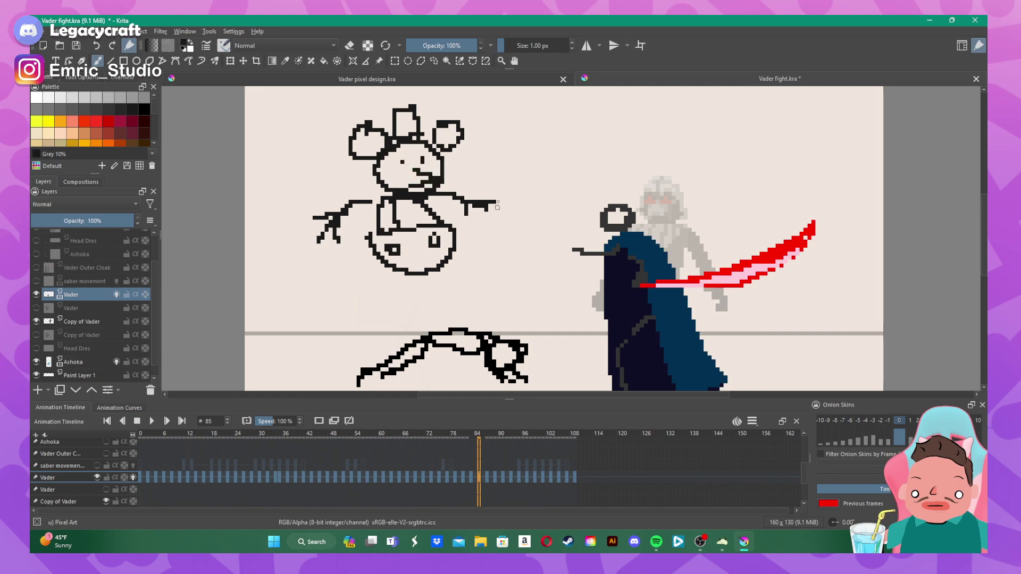
pyautogui.moveTo(497, 205)
pyautogui.mouseDown()
pyautogui.moveTo(516, 189)
pyautogui.moveTo(519, 208)
pyautogui.moveTo(499, 246)
pyautogui.moveTo(481, 237)
pyautogui.moveTo(508, 216)
pyautogui.mouseUp()
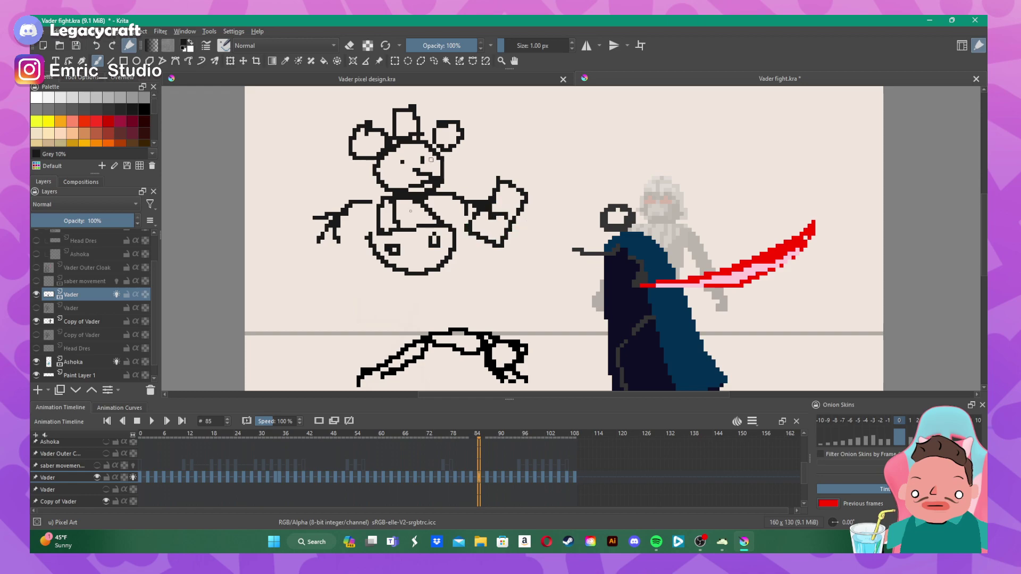
pyautogui.hotkey('ctrl', 'z')
pyautogui.hotkey('ctrl', 'z')
pyautogui.hotkey('ctrl', 'z')
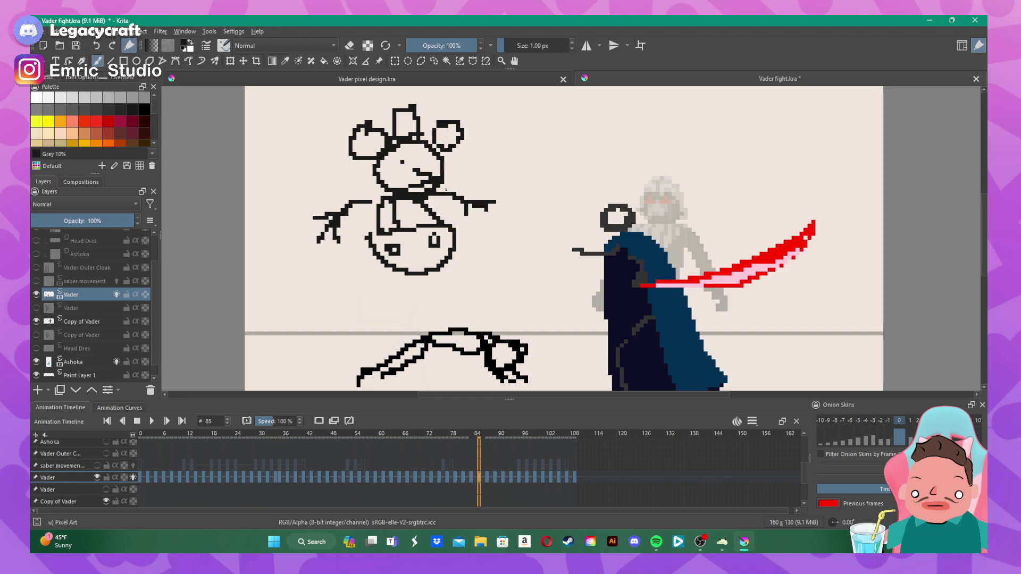
pyautogui.hotkey('ctrl', 'z')
pyautogui.hotkey('ctrl', 'z')
pyautogui.hotkey('ctrl', 'z')
pyautogui.hotkey('ctrl', 'z')
pyautogui.hotkey('ctrl', 'z')
pyautogui.hotkey('ctrl', 'z')
pyautogui.hotkey('ctrl', 'z')
pyautogui.hotkey('ctrl', 'z')
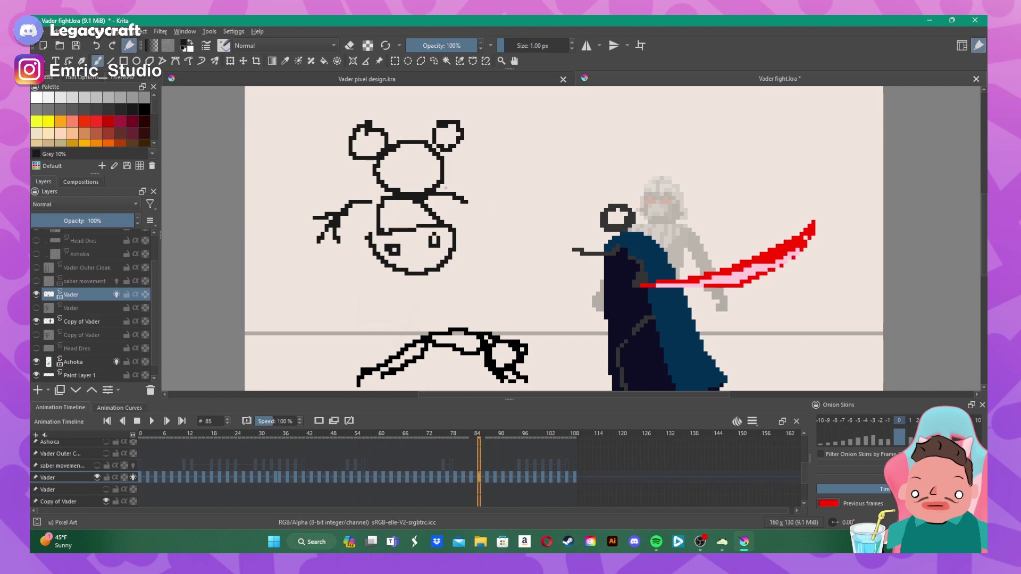
pyautogui.hotkey('ctrl', 'z')
pyautogui.hotkey('ctrl', 'z')
pyautogui.hotkey('ctrl', 'z')
pyautogui.hotkey('ctrl', 'z')
pyautogui.hotkey('ctrl', 'z')
pyautogui.hotkey('ctrl', 'z')
pyautogui.hotkey('ctrl', 'z')
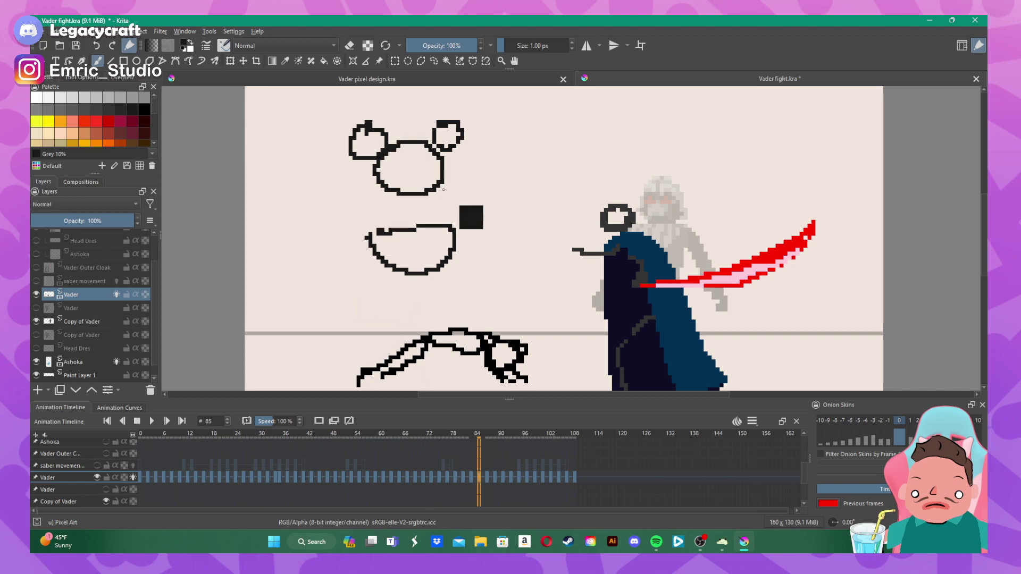
pyautogui.hotkey('ctrl', 'z')
pyautogui.hotkey('ctrl', 'z')
pyautogui.hotkey('ctrl', 'z')
pyautogui.hotkey('ctrl', 'z')
pyautogui.hotkey('ctrl', 'z')
pyautogui.hotkey('ctrl', 'z')
pyautogui.hotkey('ctrl', 'z')
pyautogui.hotkey('ctrl', 'z')
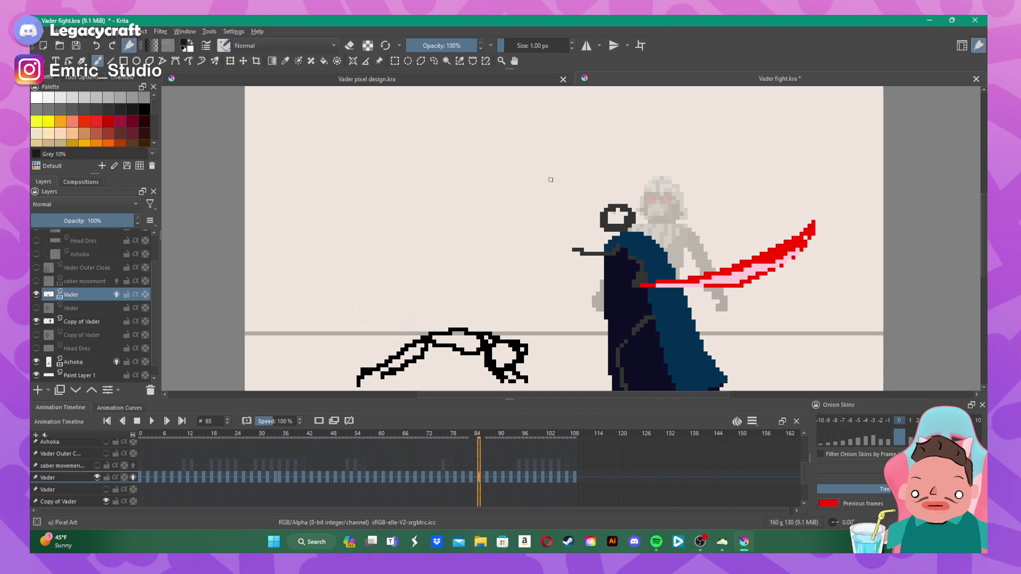
# - Redraw Vader's round head as a side-view flared helmet on frames 85 and 87, clearing the old circle on frame 85
pyautogui.moveTo(605, 234)
pyautogui.mouseDown()
pyautogui.moveTo(648, 222)
pyautogui.moveTo(609, 187)
pyautogui.moveTo(594, 195)
pyautogui.moveTo(606, 237)
pyautogui.mouseUp()
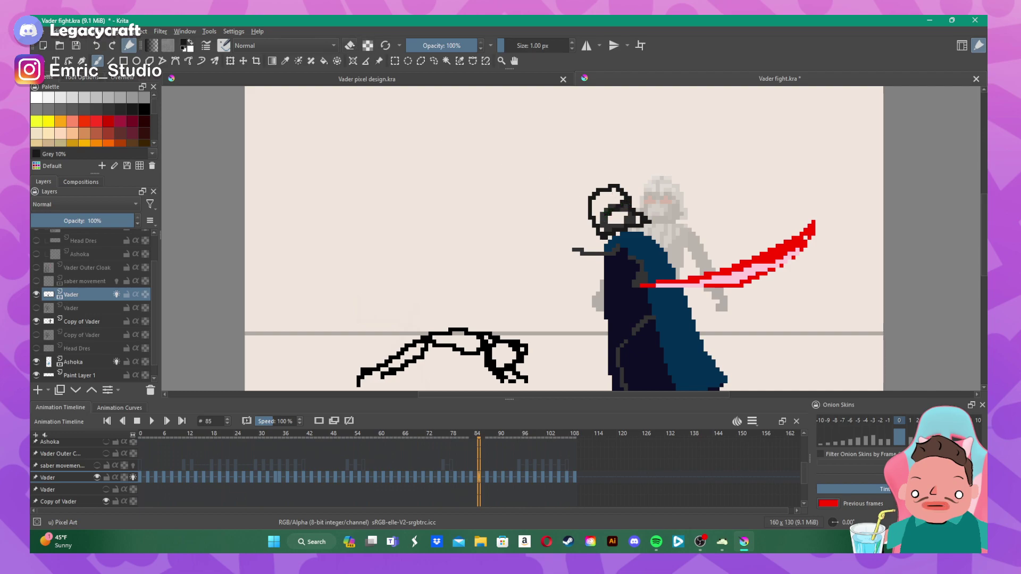
pyautogui.press('e')
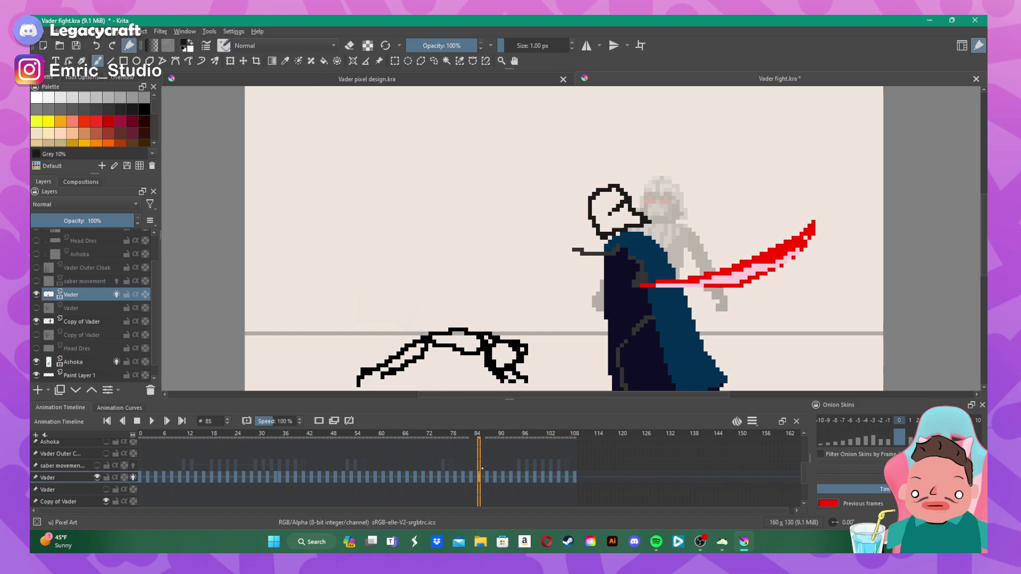
pyautogui.click(486, 478)
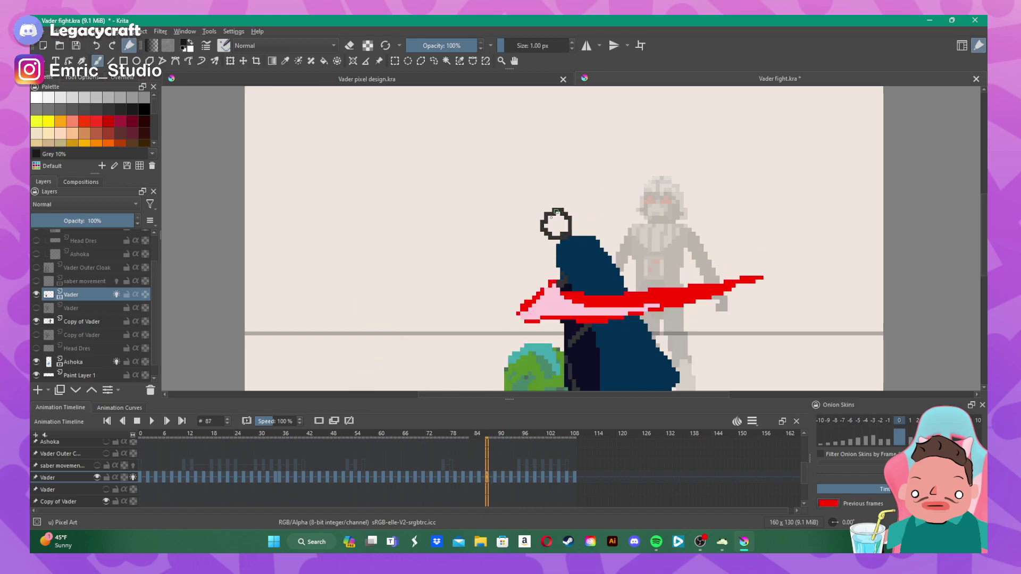
pyautogui.moveTo(552, 238)
pyautogui.mouseDown()
pyautogui.moveTo(592, 228)
pyautogui.moveTo(553, 194)
pyautogui.mouseUp()
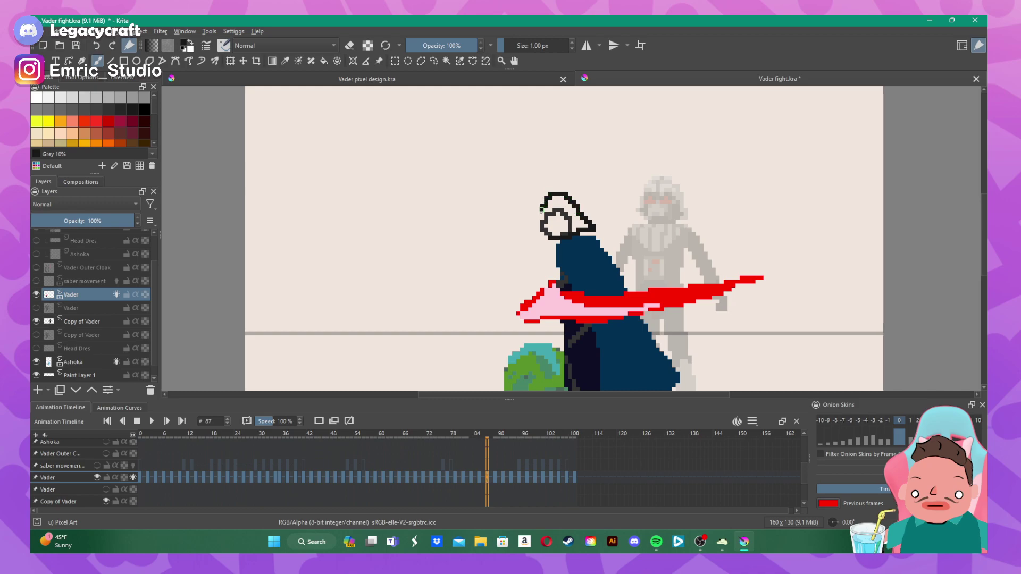
pyautogui.moveTo(541, 209)
pyautogui.mouseDown()
pyautogui.moveTo(551, 240)
pyautogui.moveTo(578, 226)
pyautogui.moveTo(577, 212)
pyautogui.moveTo(556, 217)
pyautogui.mouseUp()
# - Draw Vader's helmet outline with its inner mask line around the head circle on frames 89 and 91
pyautogui.click(495, 478)
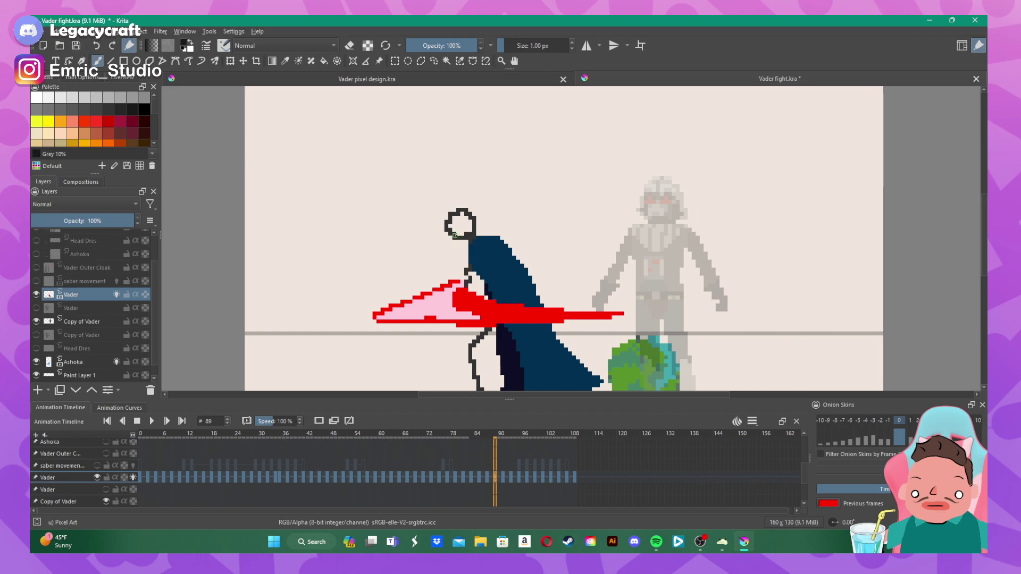
pyautogui.moveTo(458, 237)
pyautogui.mouseDown()
pyautogui.moveTo(495, 226)
pyautogui.moveTo(462, 199)
pyautogui.moveTo(442, 222)
pyautogui.mouseUp()
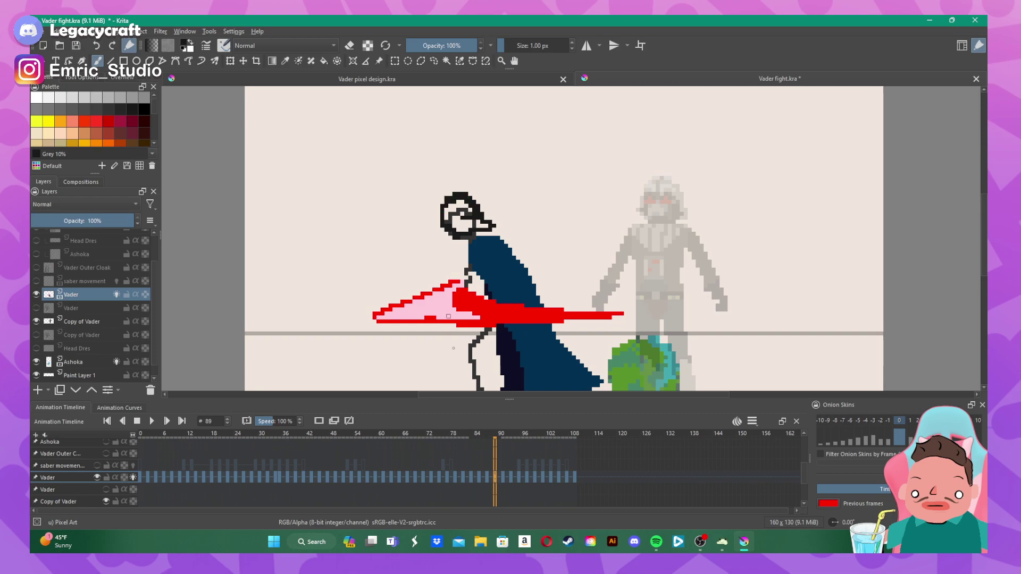
pyautogui.press('Right')
pyautogui.press('Right')
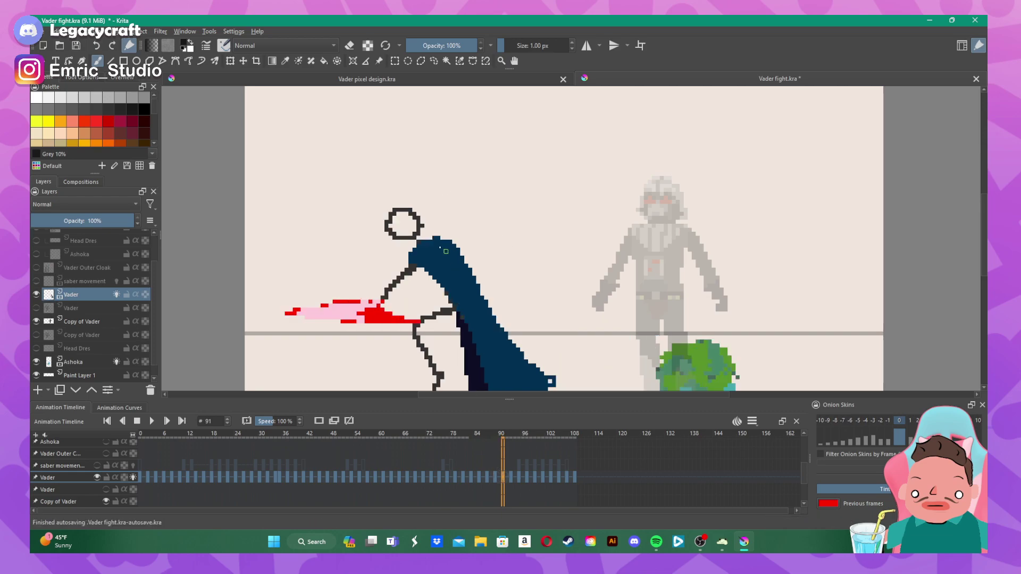
pyautogui.moveTo(403, 239)
pyautogui.mouseDown()
pyautogui.moveTo(437, 227)
pyautogui.moveTo(402, 199)
pyautogui.moveTo(379, 221)
pyautogui.moveTo(402, 249)
pyautogui.moveTo(433, 237)
pyautogui.moveTo(402, 221)
pyautogui.mouseUp()
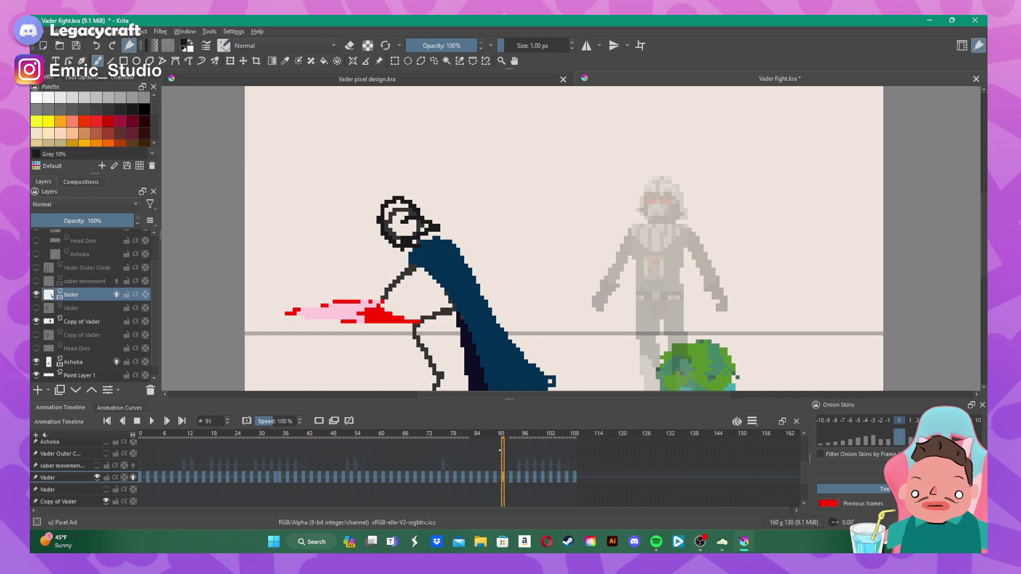
# - Draw the helmet with its flared back edge around Vader's head circle on frames 93 and 95
pyautogui.click(510, 477)
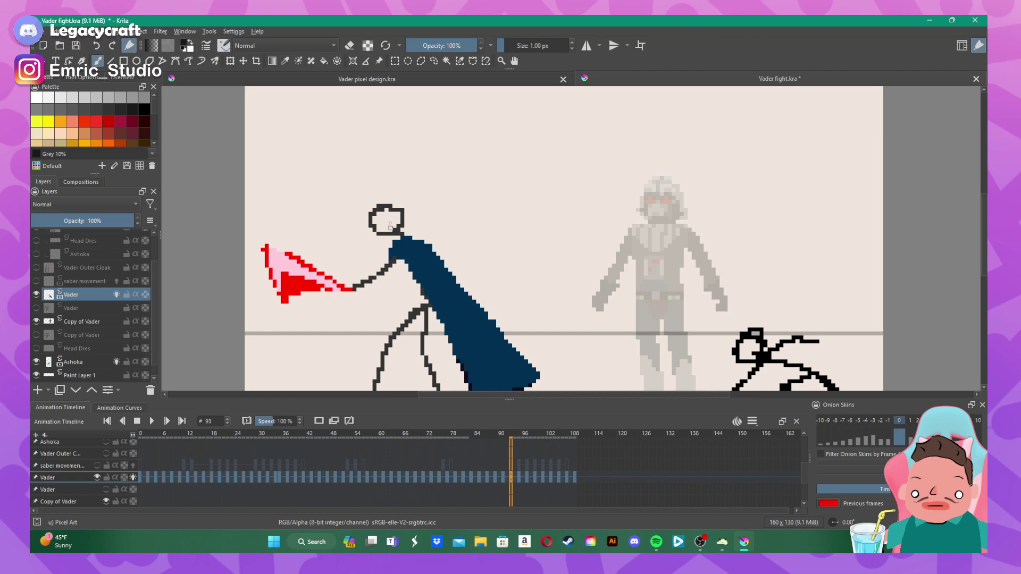
pyautogui.click(386, 237)
pyautogui.moveTo(405, 220)
pyautogui.mouseDown()
pyautogui.moveTo(379, 197)
pyautogui.moveTo(366, 222)
pyautogui.moveTo(380, 244)
pyautogui.moveTo(396, 235)
pyautogui.moveTo(385, 217)
pyautogui.mouseUp()
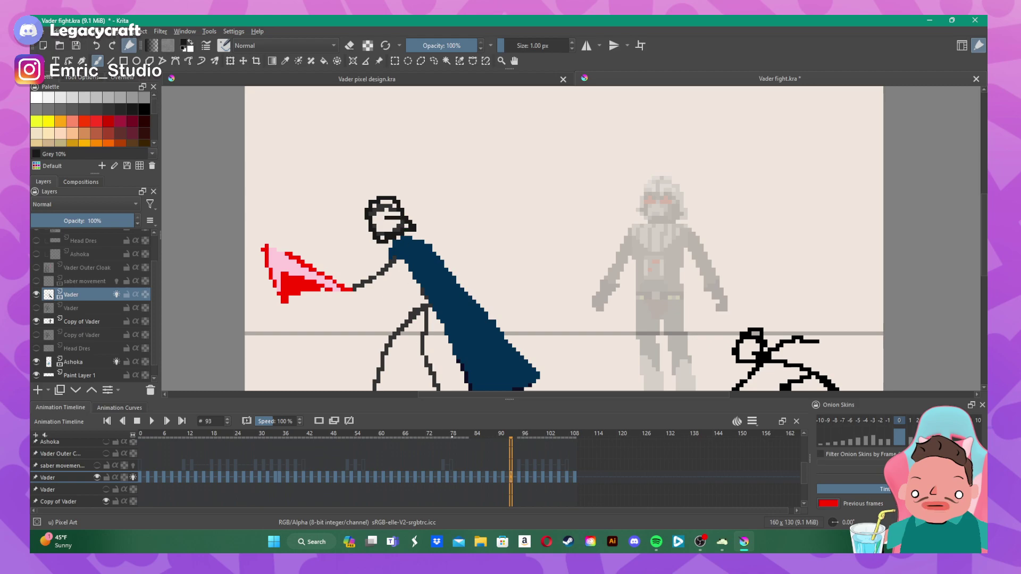
pyautogui.click(515, 475)
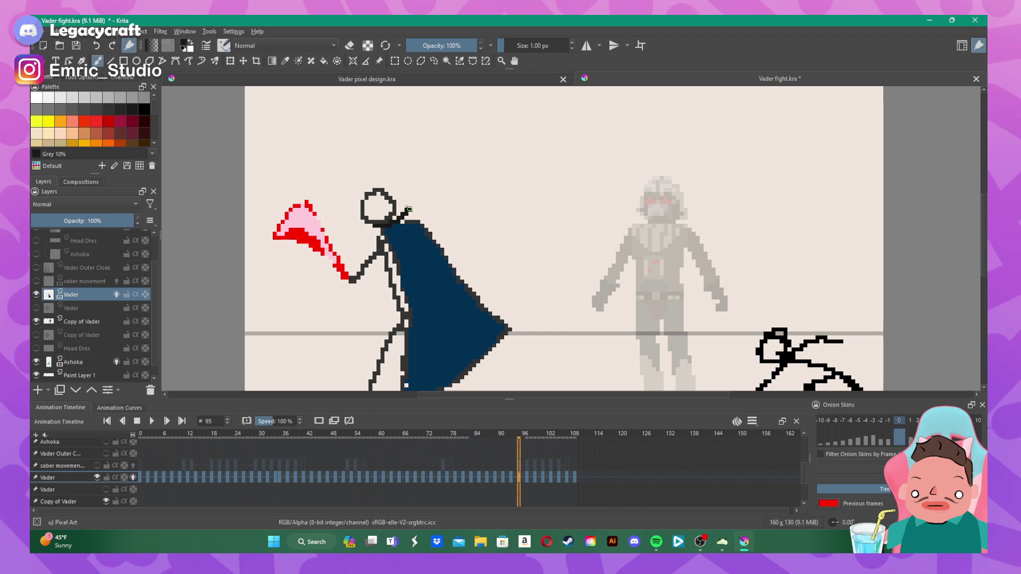
pyautogui.moveTo(408, 209)
pyautogui.mouseDown()
pyautogui.moveTo(384, 183)
pyautogui.moveTo(361, 186)
pyautogui.moveTo(359, 219)
pyautogui.moveTo(371, 232)
pyautogui.mouseUp()
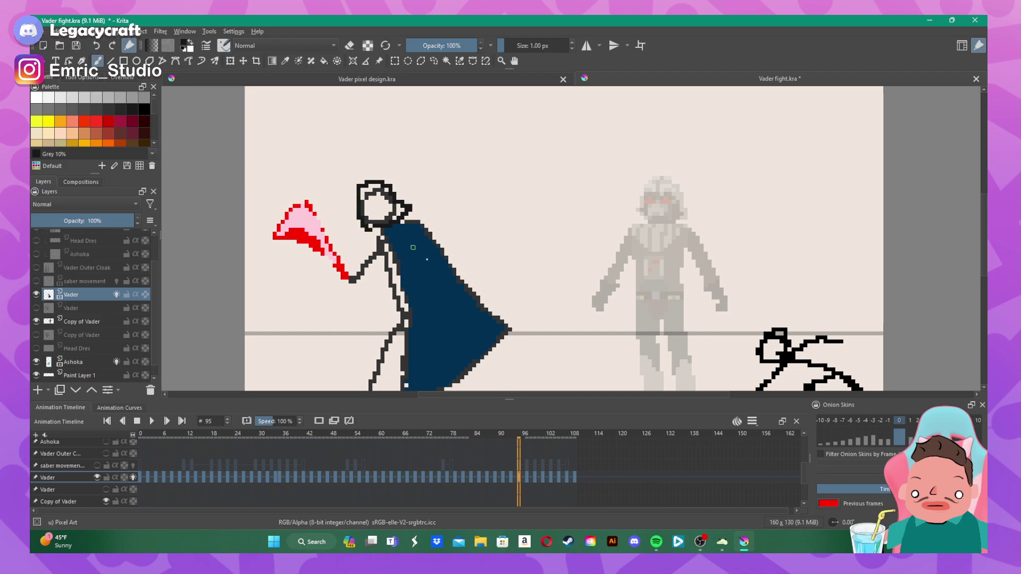
# - Draw Vader's helmet over the head circle on frames 97 and 99, with a wide flared brim on frame 99
pyautogui.click(527, 479)
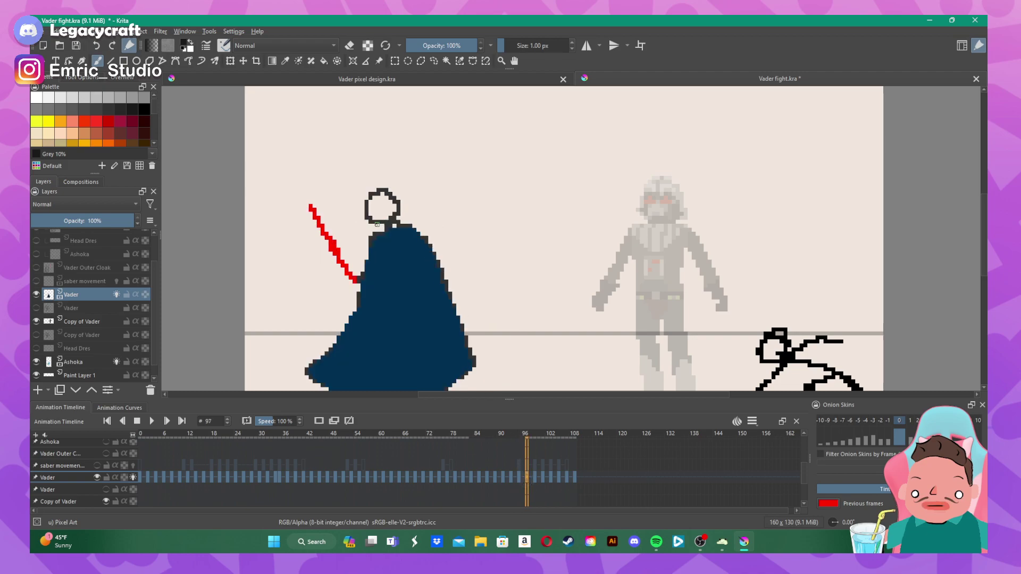
pyautogui.moveTo(368, 226)
pyautogui.mouseDown()
pyautogui.moveTo(412, 214)
pyautogui.moveTo(393, 189)
pyautogui.moveTo(373, 186)
pyautogui.moveTo(363, 223)
pyautogui.mouseUp()
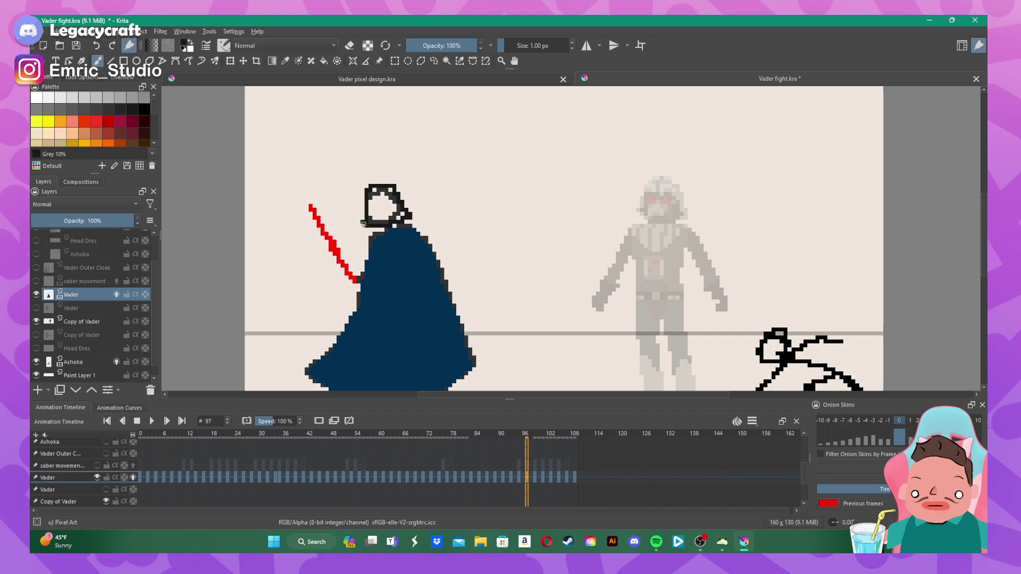
pyautogui.click(535, 479)
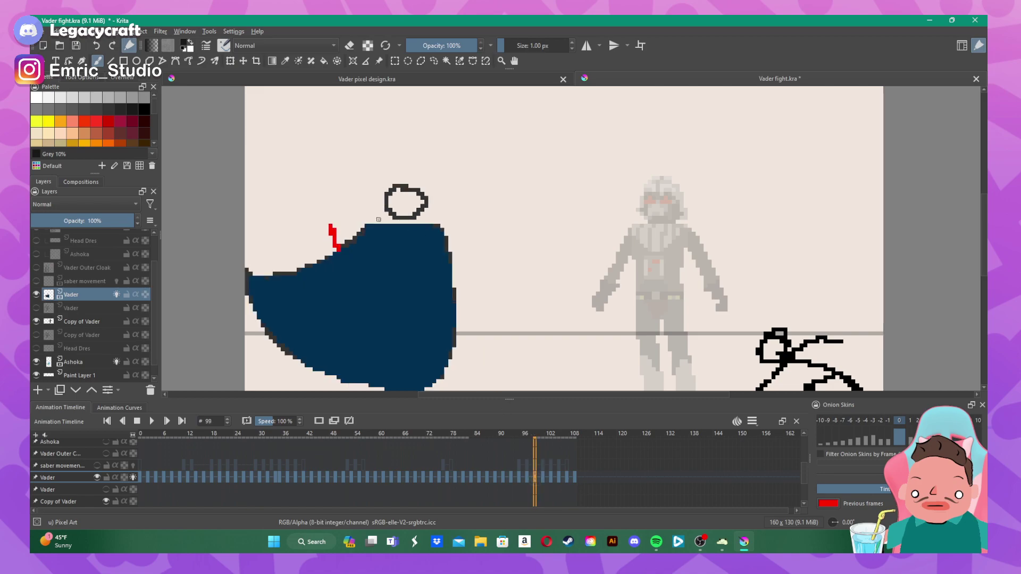
pyautogui.moveTo(379, 219)
pyautogui.mouseDown()
pyautogui.moveTo(431, 215)
pyautogui.moveTo(421, 197)
pyautogui.moveTo(386, 196)
pyautogui.moveTo(378, 214)
pyautogui.moveTo(391, 179)
pyautogui.moveTo(422, 191)
pyautogui.mouseUp()
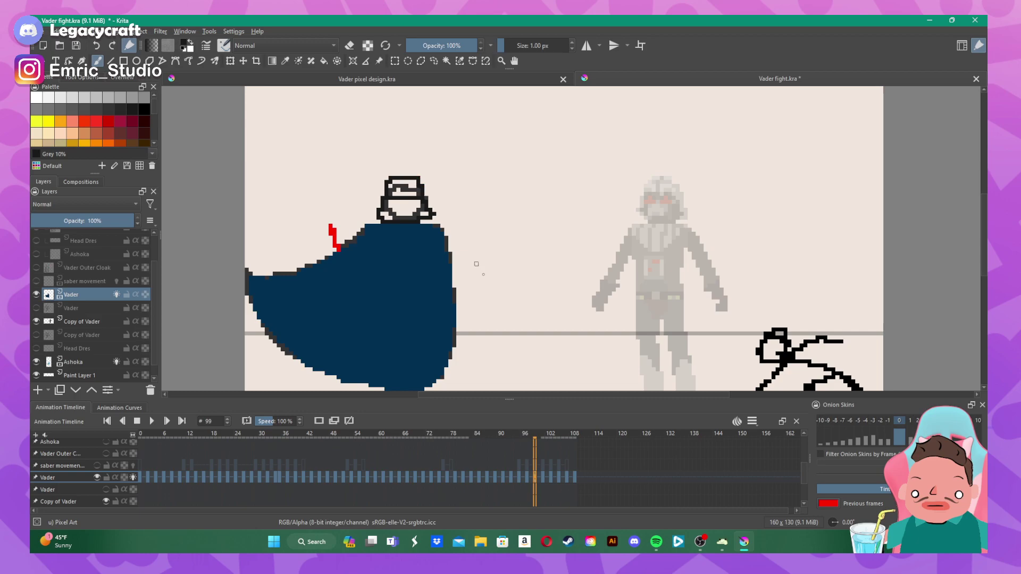
# - Draw Vader's flared helmet over the head circle on frames 101 and 103, using the previous frame's onion skin as a guide
pyautogui.click(543, 477)
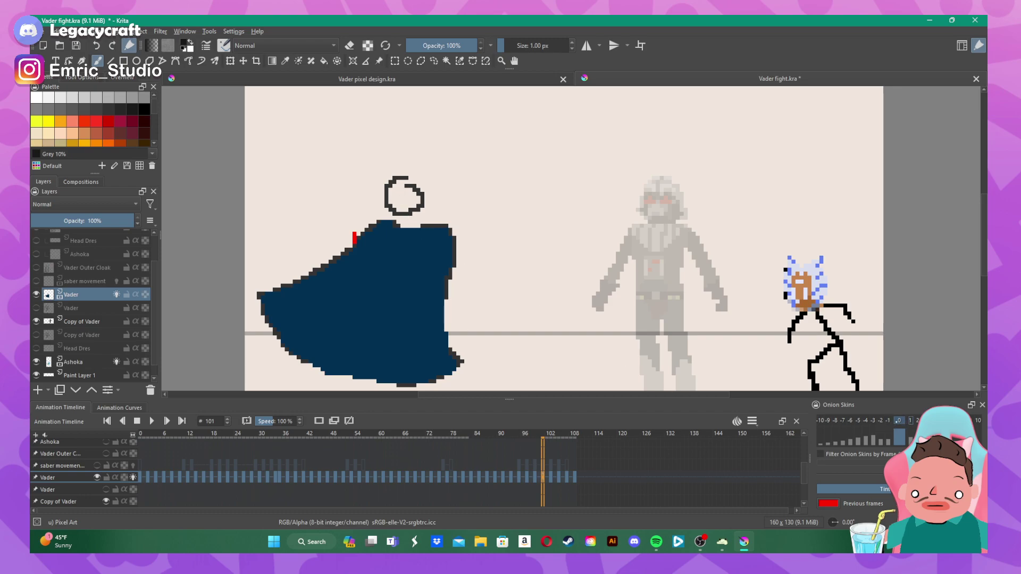
pyautogui.click(888, 420)
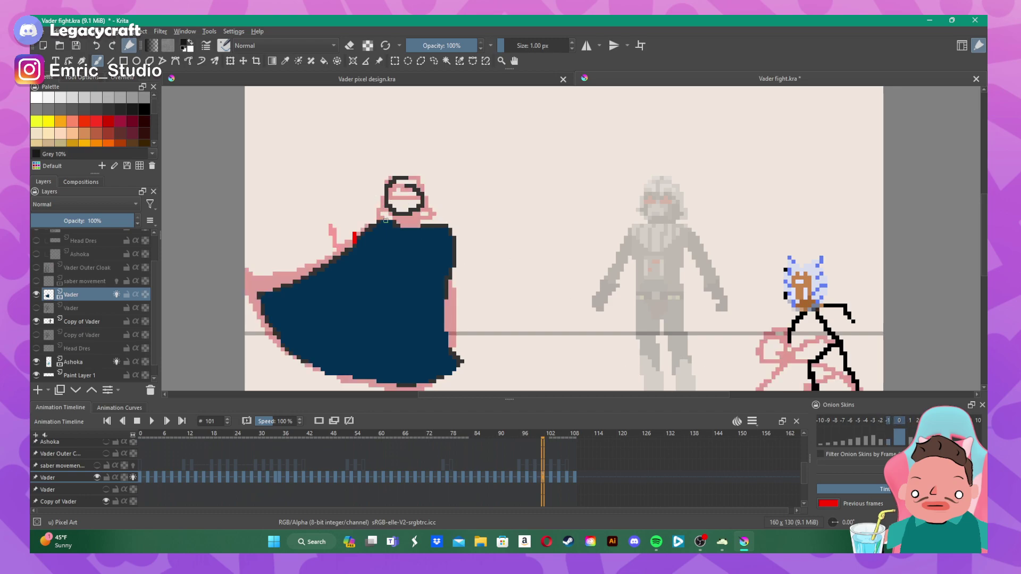
pyautogui.moveTo(386, 217)
pyautogui.mouseDown()
pyautogui.moveTo(428, 222)
pyautogui.moveTo(381, 212)
pyautogui.moveTo(391, 182)
pyautogui.moveTo(420, 178)
pyautogui.moveTo(437, 222)
pyautogui.mouseUp()
pyautogui.click(550, 476)
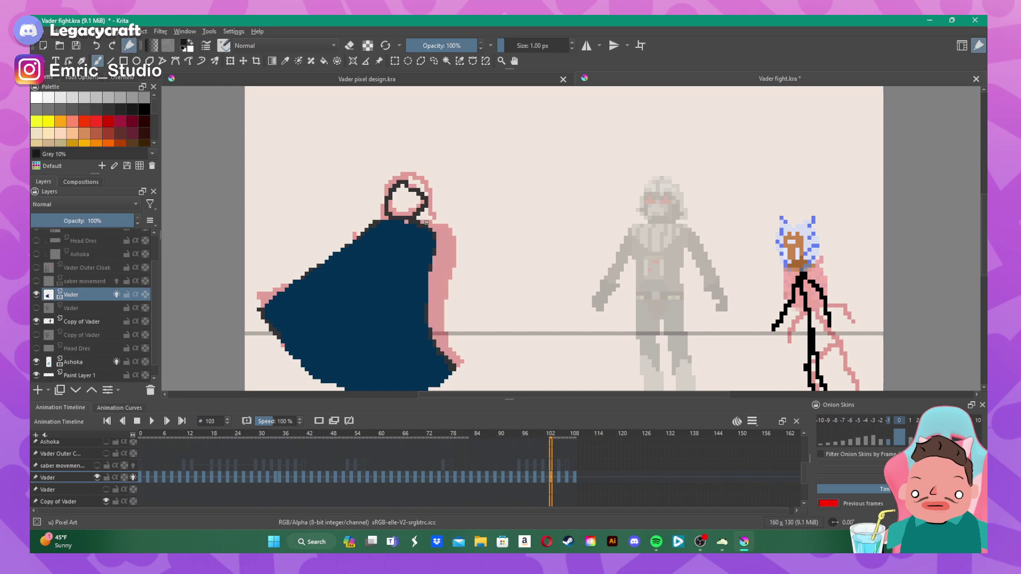
pyautogui.moveTo(426, 221)
pyautogui.mouseDown()
pyautogui.moveTo(415, 181)
pyautogui.moveTo(392, 179)
pyautogui.moveTo(373, 214)
pyautogui.moveTo(424, 222)
pyautogui.mouseUp()
pyautogui.moveTo(404, 206)
pyautogui.mouseDown()
pyautogui.moveTo(388, 196)
pyautogui.moveTo(413, 208)
pyautogui.mouseUp()
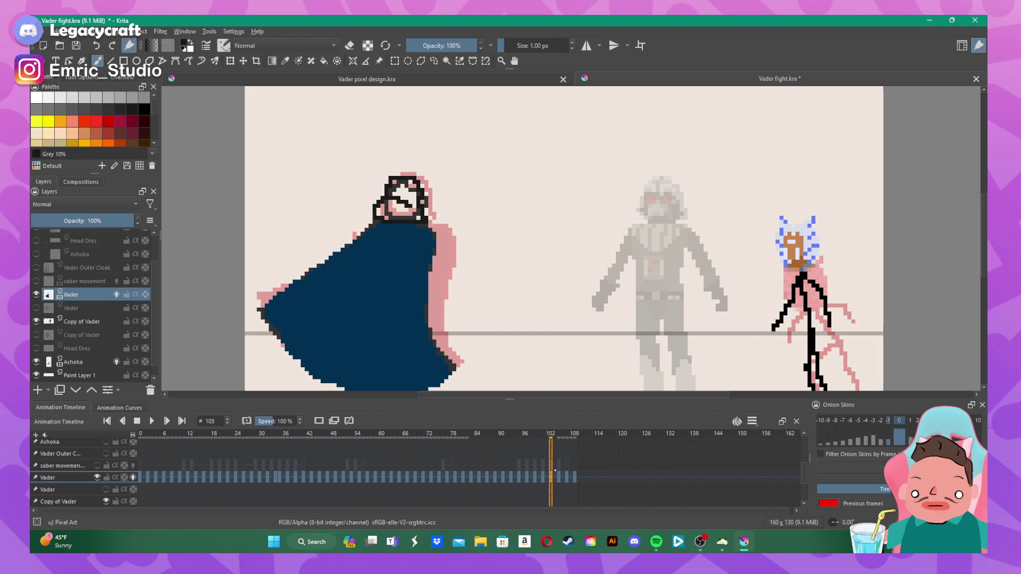
# - On frame 106, mirror the Copy of Vader reference layer horizontally and align it with the caped Vader's head
pyautogui.click(562, 477)
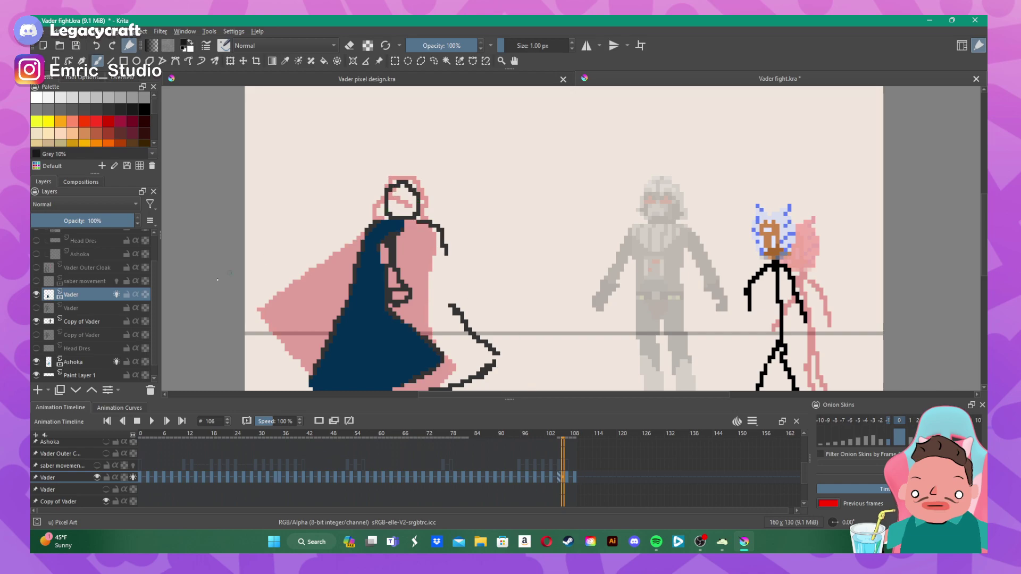
pyautogui.click(73, 323)
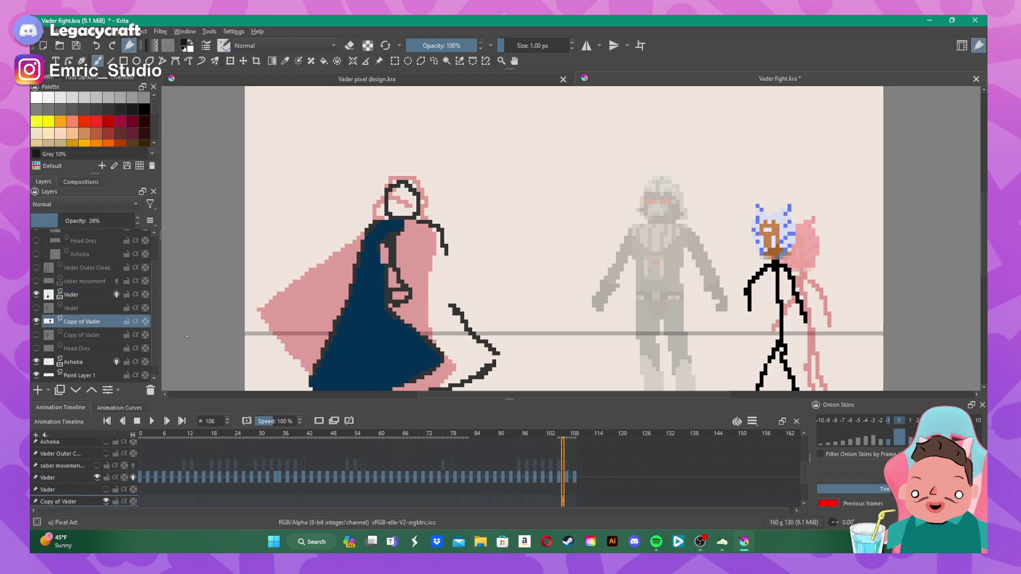
pyautogui.click(122, 32)
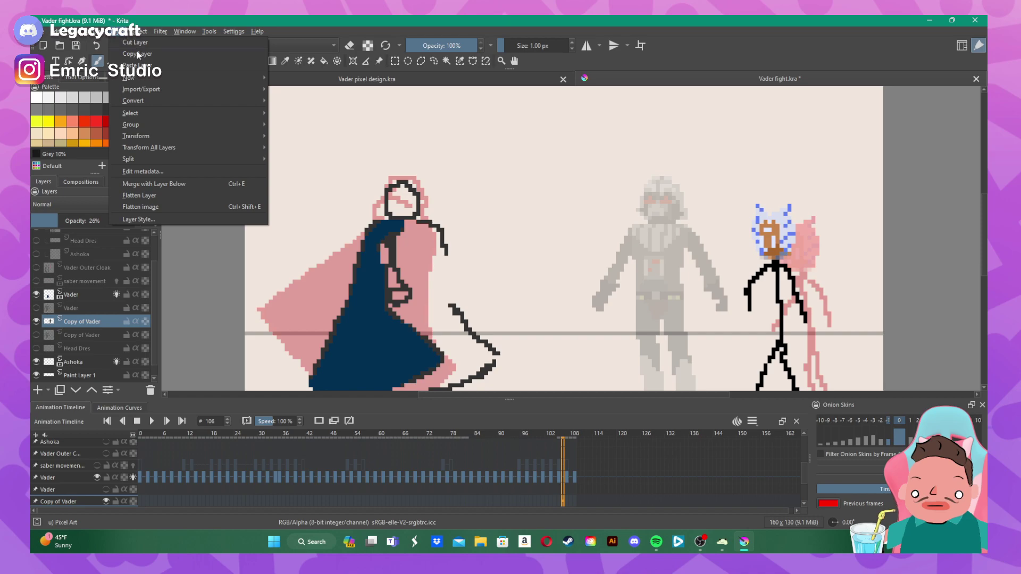
pyautogui.moveTo(158, 136)
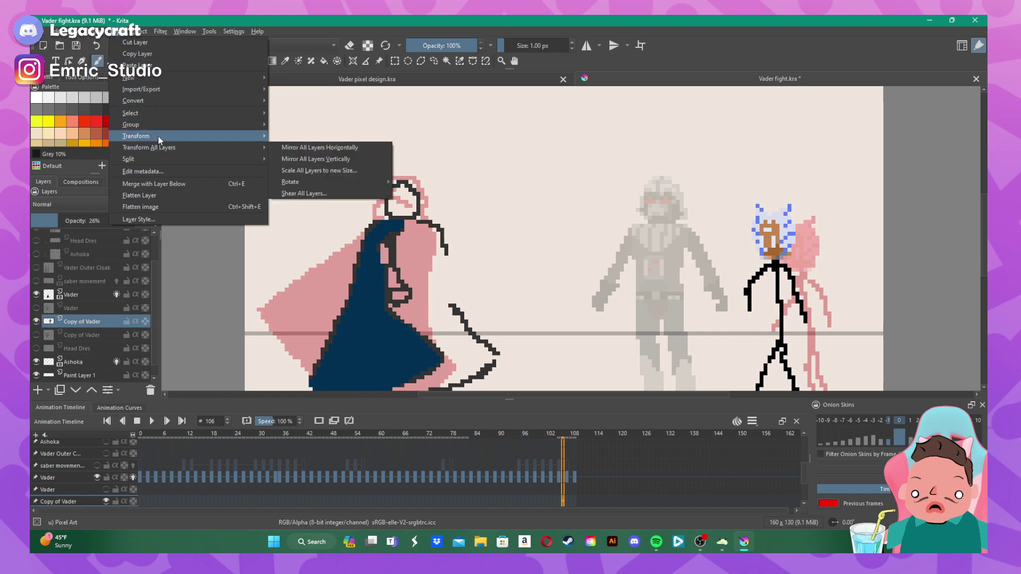
pyautogui.click(308, 138)
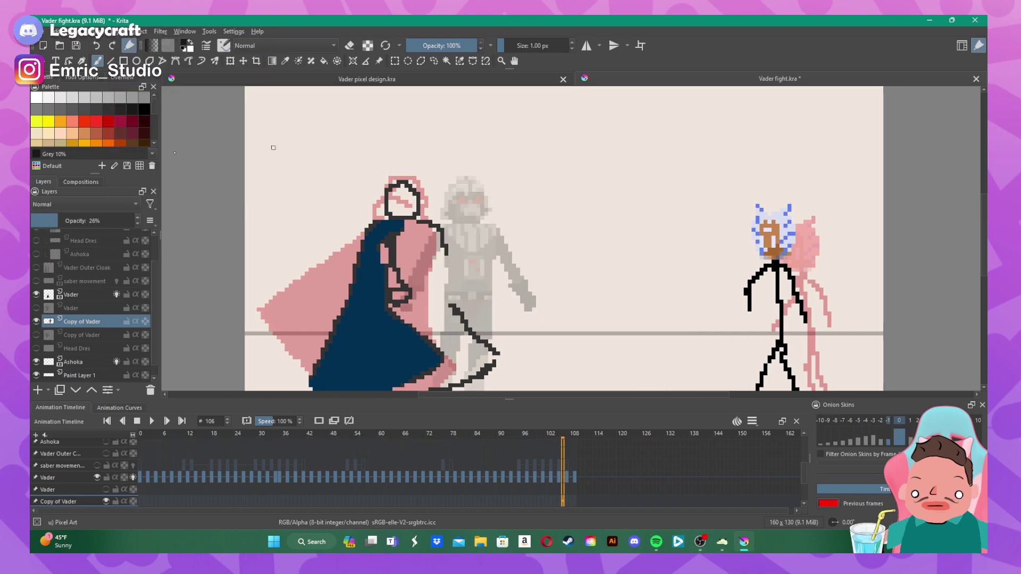
pyautogui.click(243, 61)
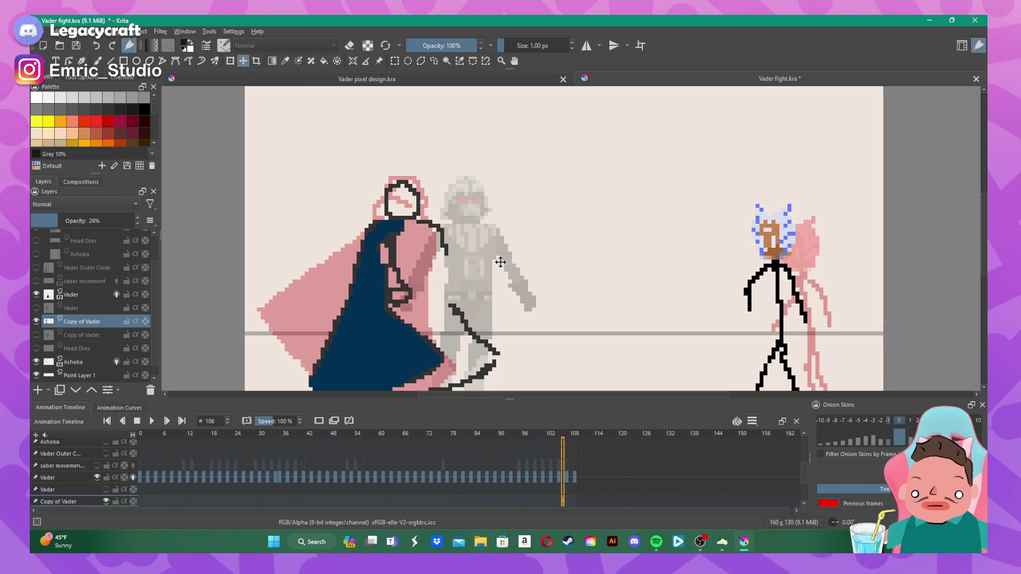
pyautogui.moveTo(500, 261); pyautogui.dragTo(437, 261)
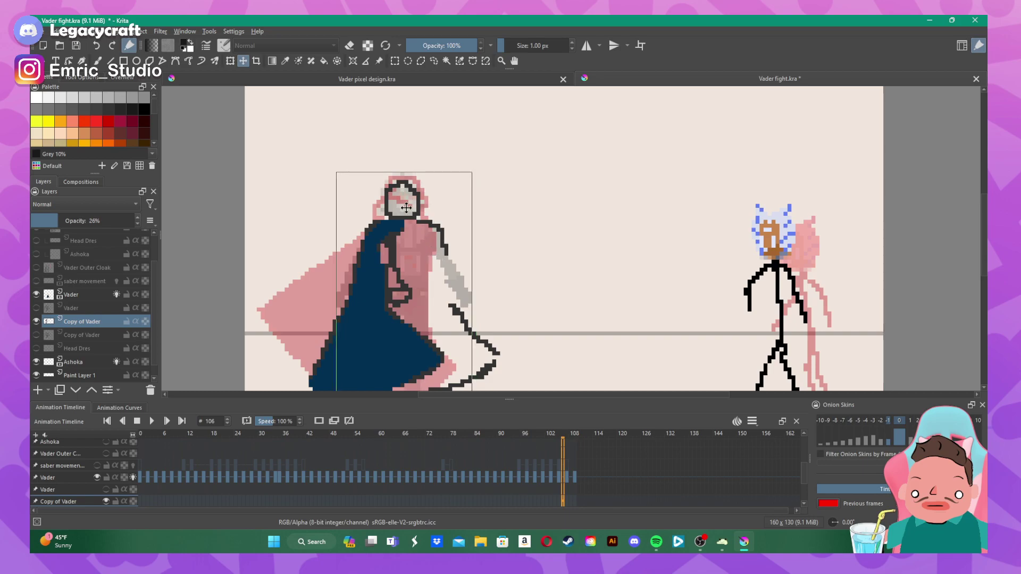
pyautogui.scroll(1, 407, 208)
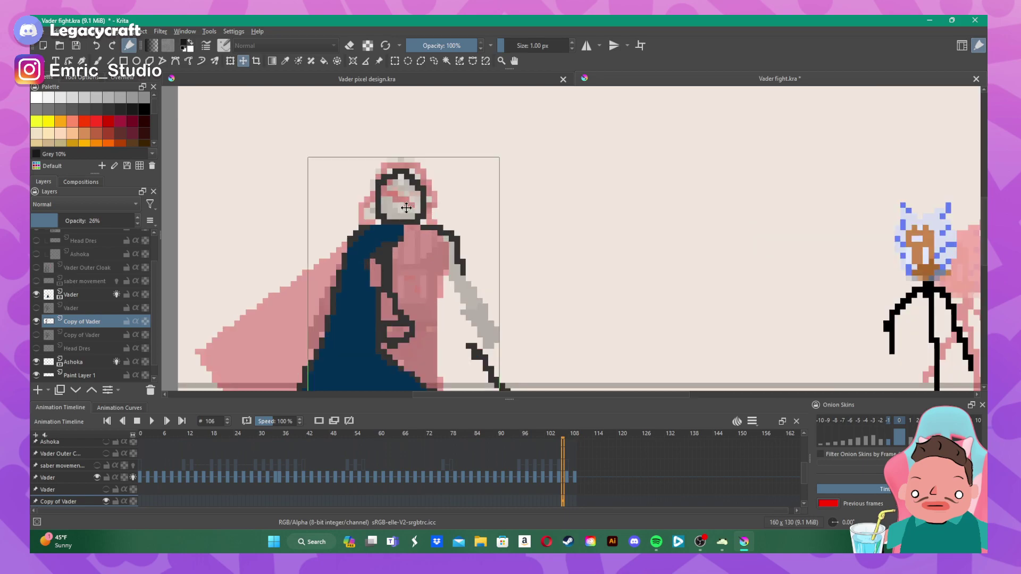
# - Hide the previous-frame onion skin and draw the helmet with its inner mask line over the reference on the Vader layer at frame 106
pyautogui.click(888, 422)
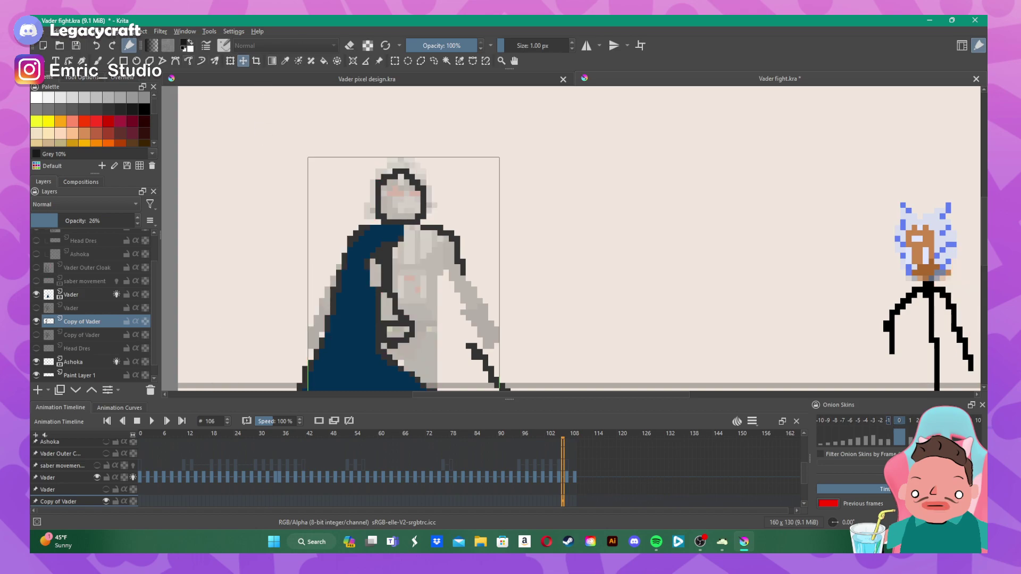
pyautogui.press('b')
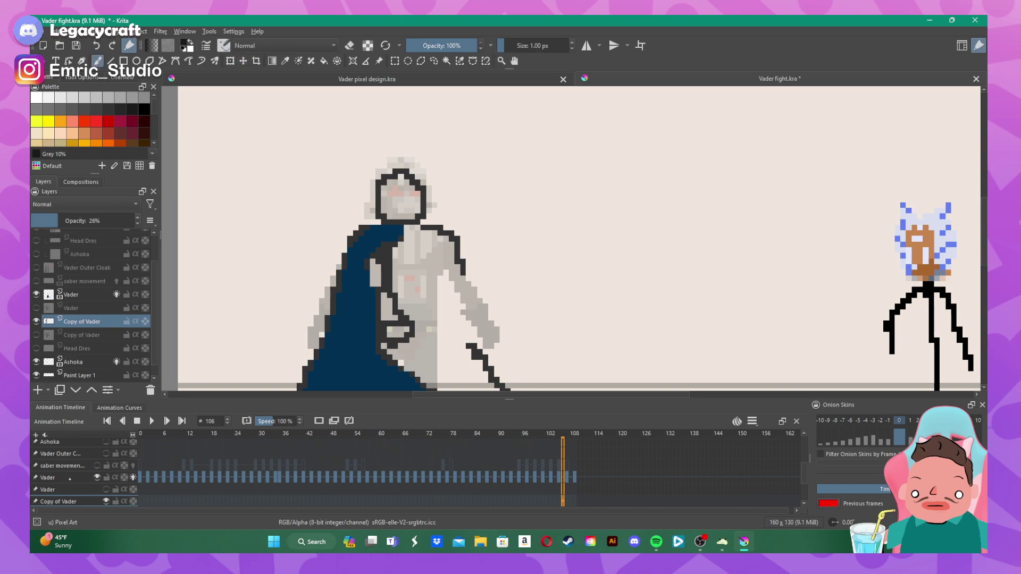
pyautogui.click(70, 479)
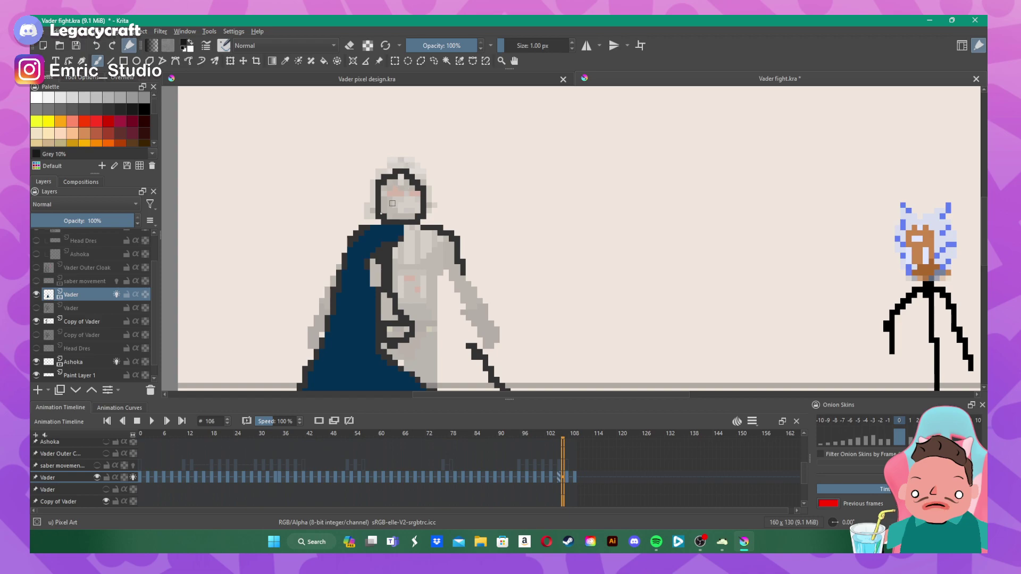
pyautogui.moveTo(375, 213)
pyautogui.mouseDown()
pyautogui.moveTo(365, 213)
pyautogui.moveTo(393, 218)
pyautogui.mouseUp()
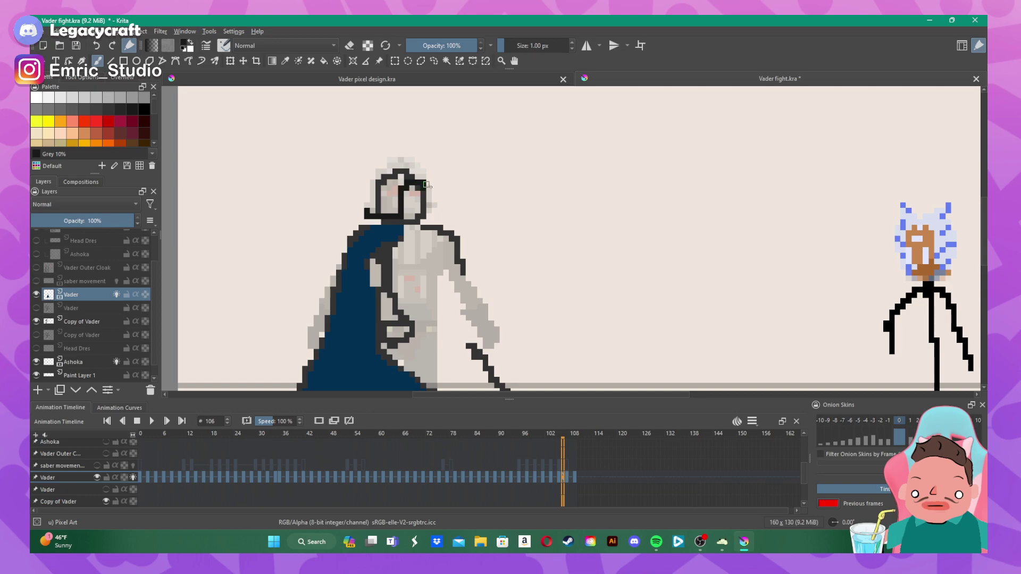
pyautogui.moveTo(426, 184)
pyautogui.mouseDown()
pyautogui.moveTo(424, 217)
pyautogui.moveTo(427, 174)
pyautogui.moveTo(401, 159)
pyautogui.moveTo(383, 170)
pyautogui.moveTo(366, 217)
pyautogui.mouseUp()
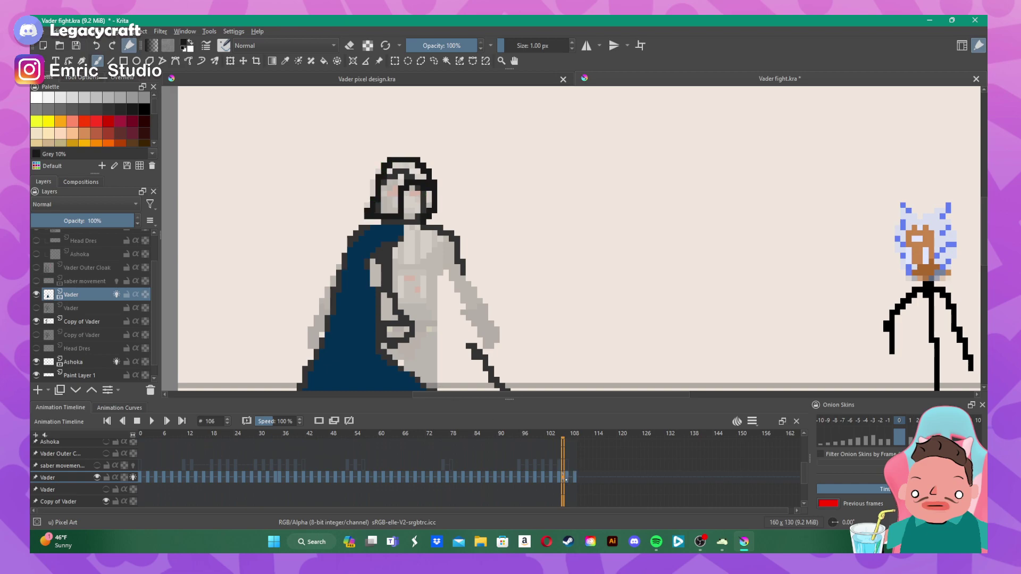
# - Trace the helmet from the next frame's onion skin onto frame 105 and erase the old head outline inside it
pyautogui.press('Left')
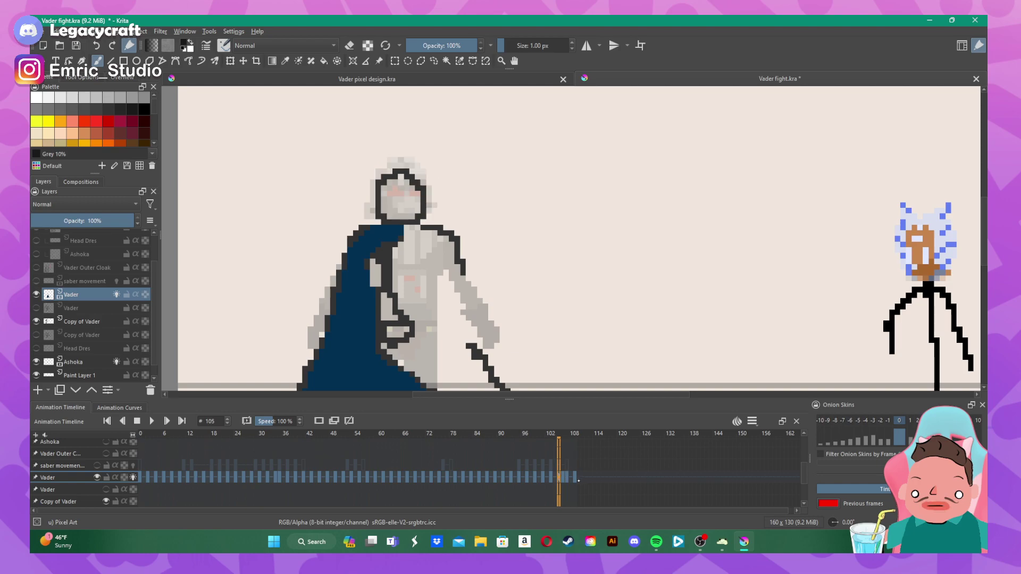
pyautogui.press('Right')
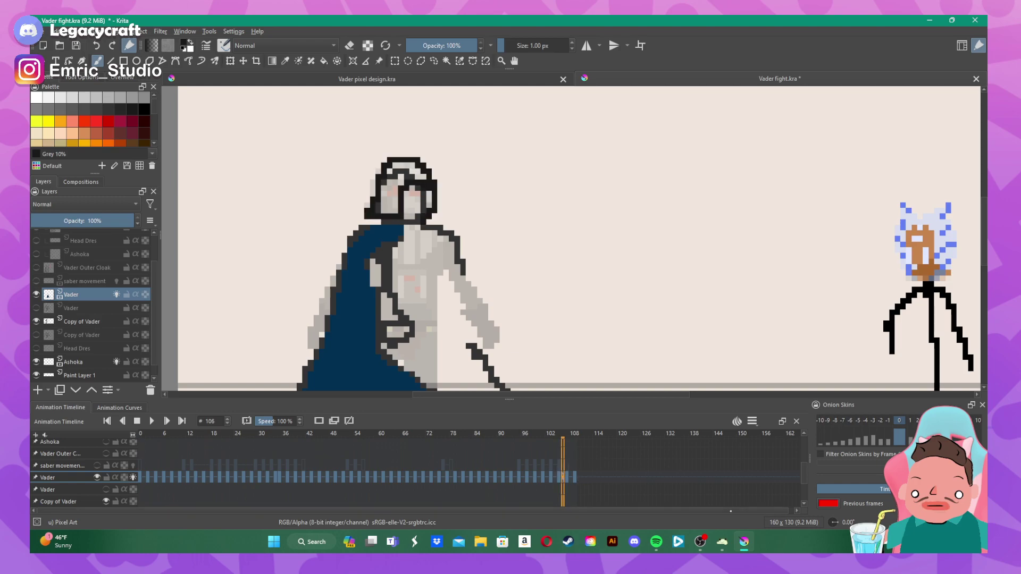
pyautogui.click(909, 420)
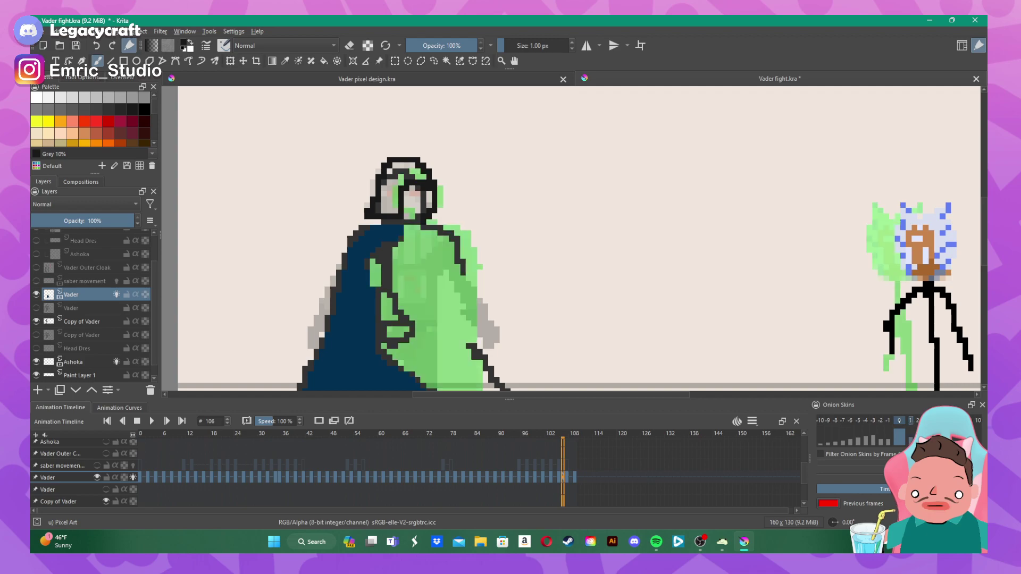
pyautogui.press('Left')
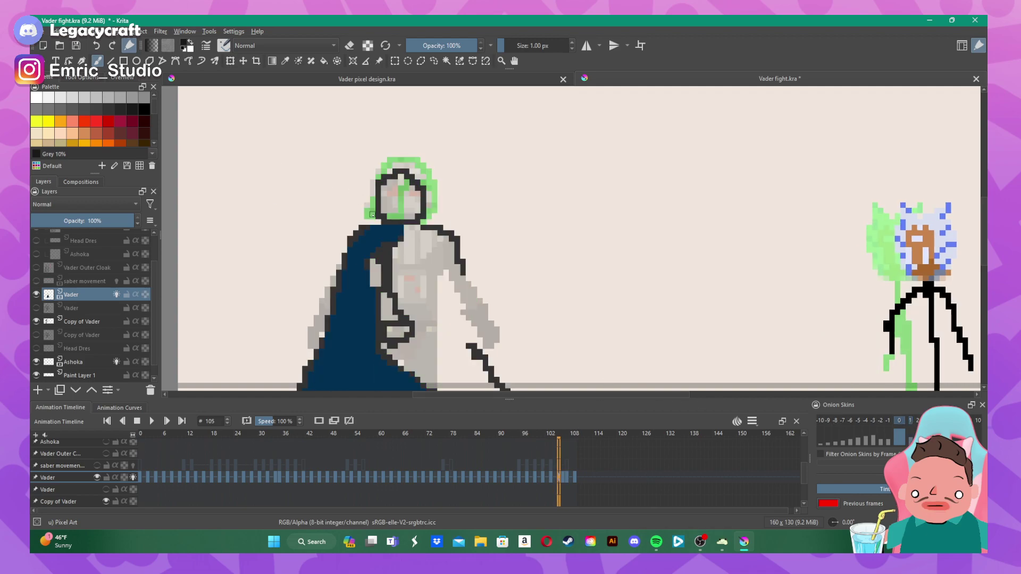
pyautogui.moveTo(367, 215)
pyautogui.mouseDown()
pyautogui.moveTo(386, 164)
pyautogui.moveTo(418, 162)
pyautogui.moveTo(436, 208)
pyautogui.moveTo(422, 221)
pyautogui.moveTo(431, 188)
pyautogui.moveTo(415, 180)
pyautogui.moveTo(402, 189)
pyautogui.moveTo(394, 219)
pyautogui.mouseUp()
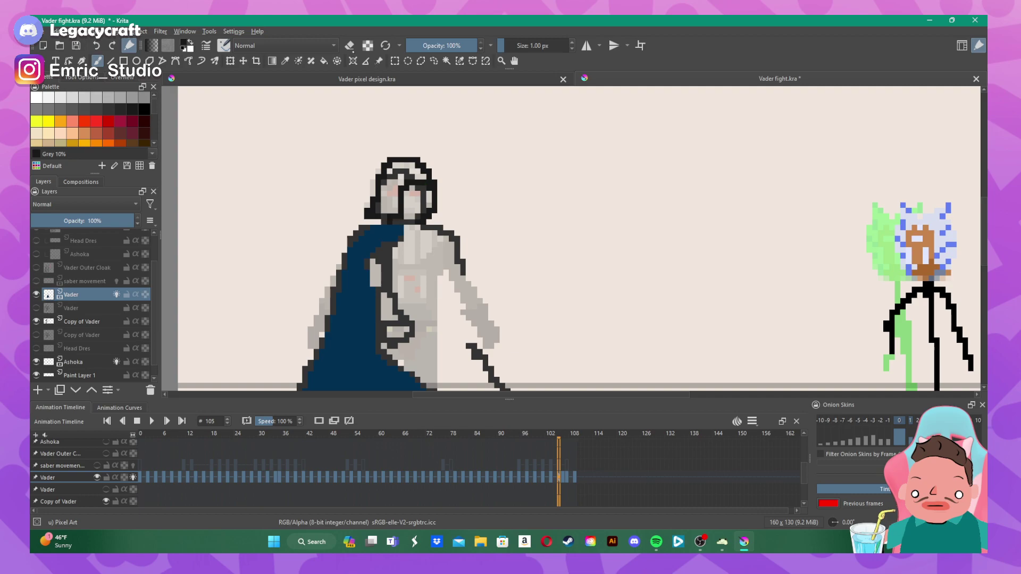
pyautogui.press('e')
pyautogui.moveTo(377, 184)
pyautogui.mouseDown()
pyautogui.moveTo(377, 207)
pyautogui.moveTo(386, 181)
pyautogui.moveTo(404, 171)
pyautogui.mouseUp()
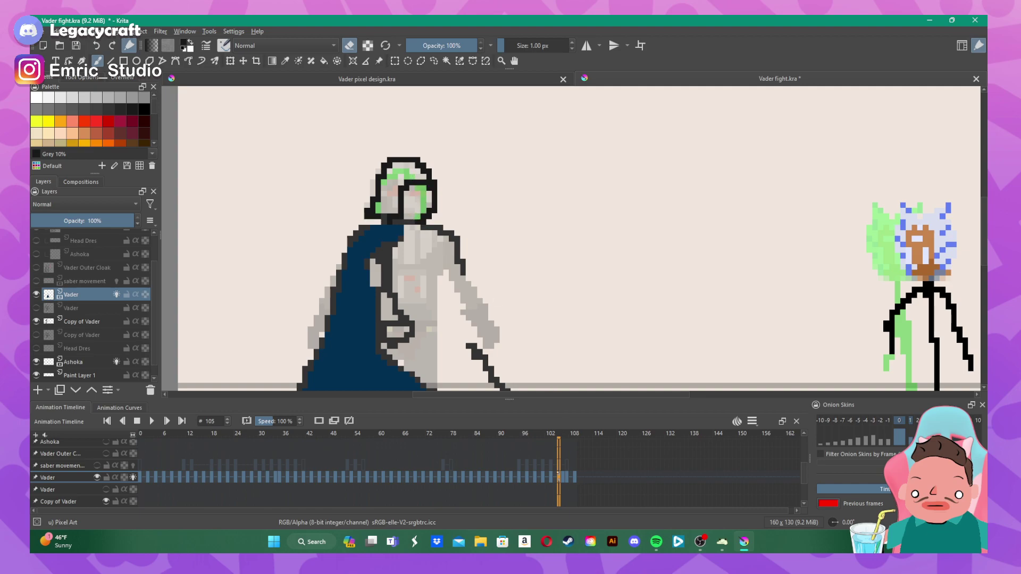
# - Remove the Vader layer's keyframe at frame 106
pyautogui.click(562, 478)
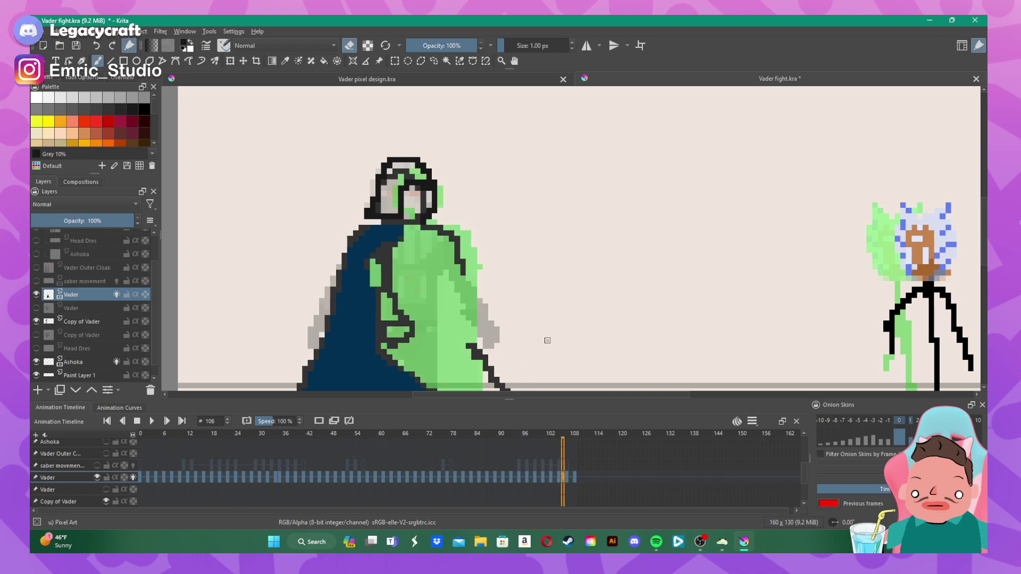
pyautogui.rightClick(563, 473)
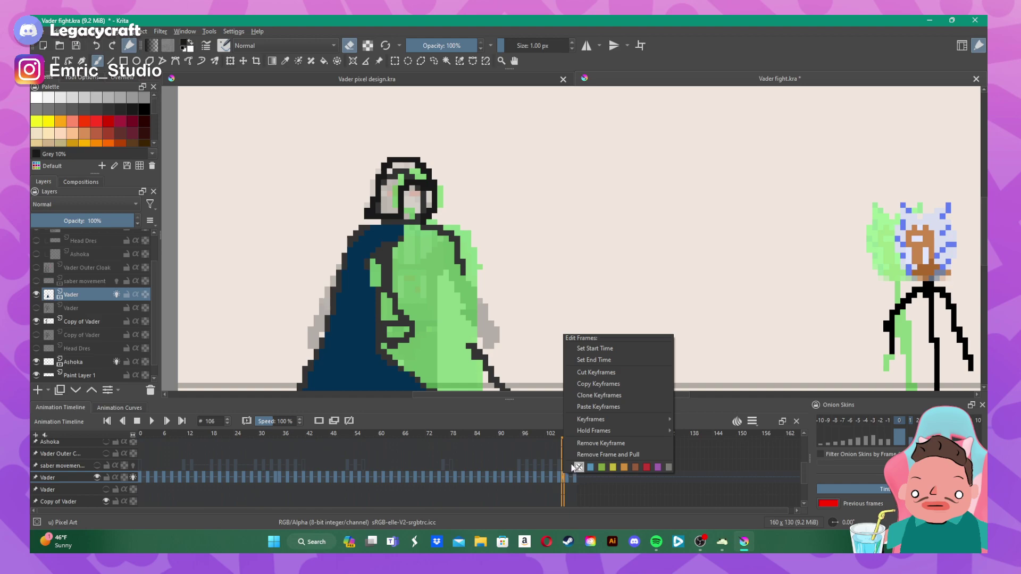
pyautogui.click(643, 445)
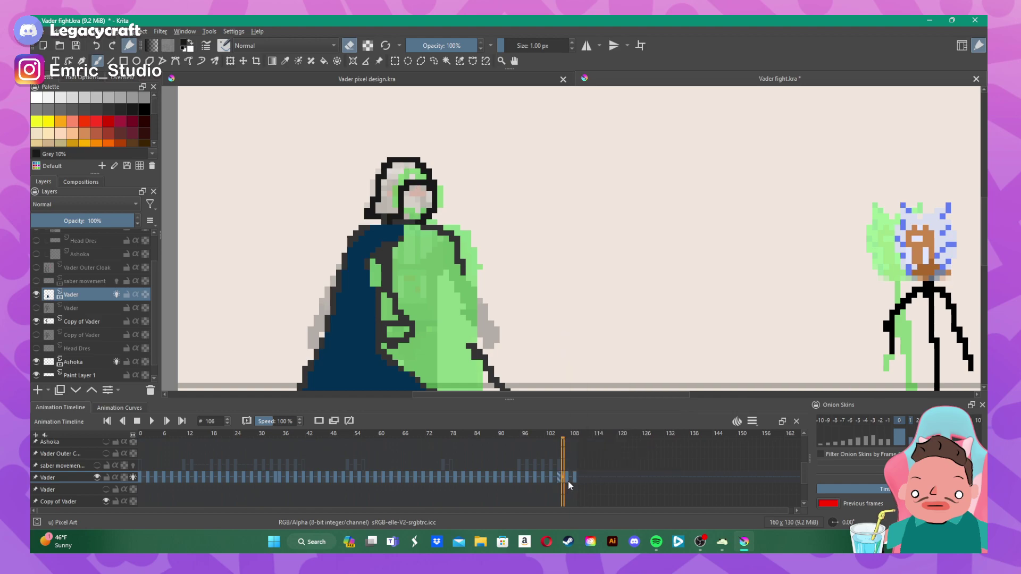
# - On frame 107, move the Copy of Vader reference layer so its head lines up with Vader's head circle
pyautogui.click(566, 480)
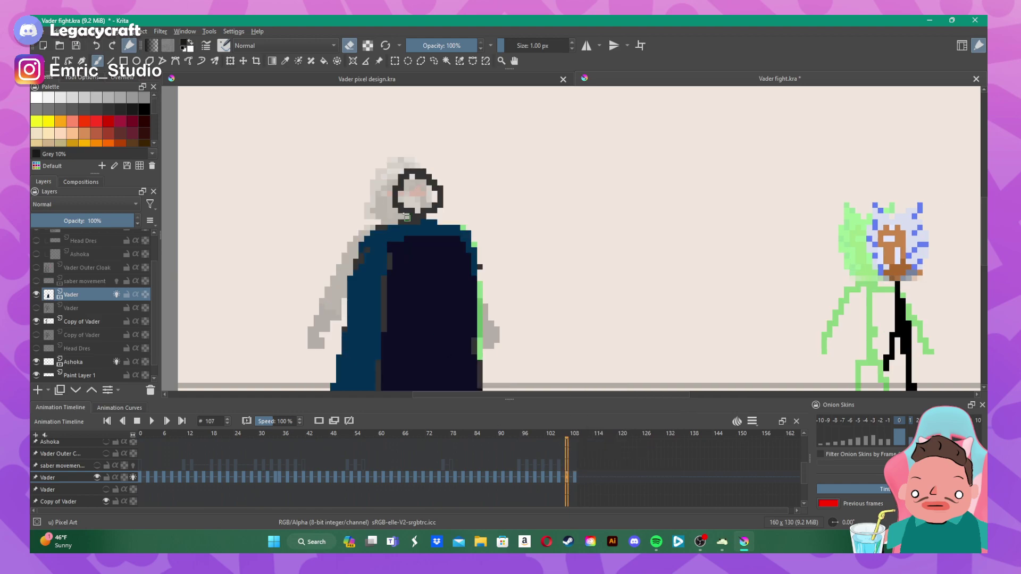
pyautogui.click(62, 322)
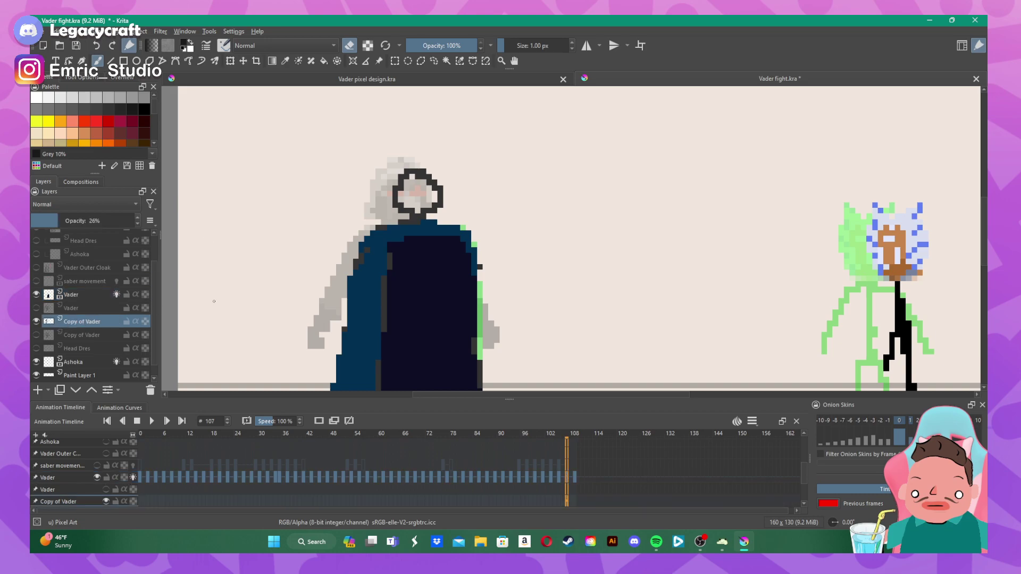
pyautogui.click(243, 60)
pyautogui.moveTo(337, 254); pyautogui.dragTo(353, 270)
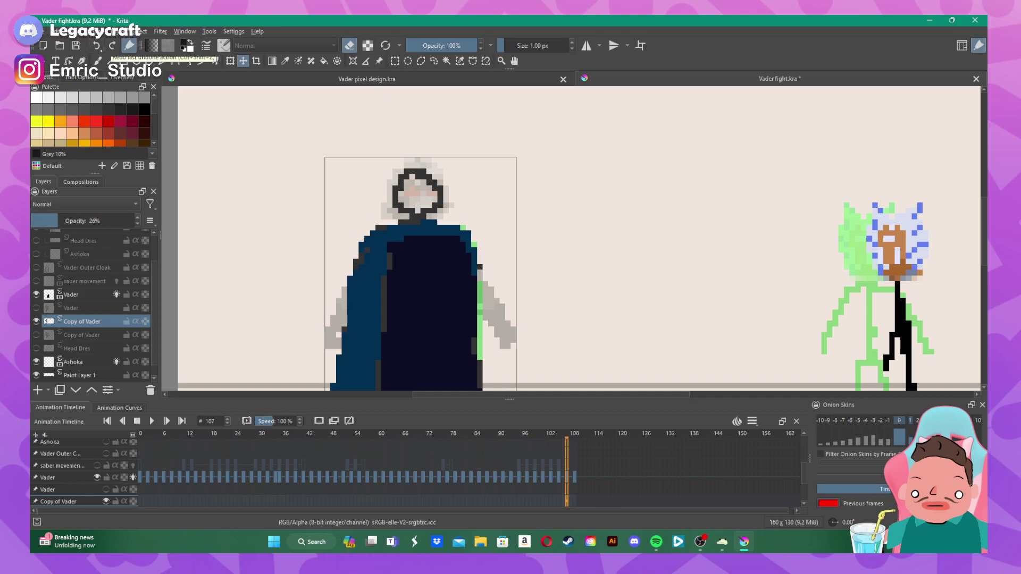
# - Erase the round head on the Vader layer at frame 107 and draw the helmet and mask over the reference
pyautogui.click(97, 60)
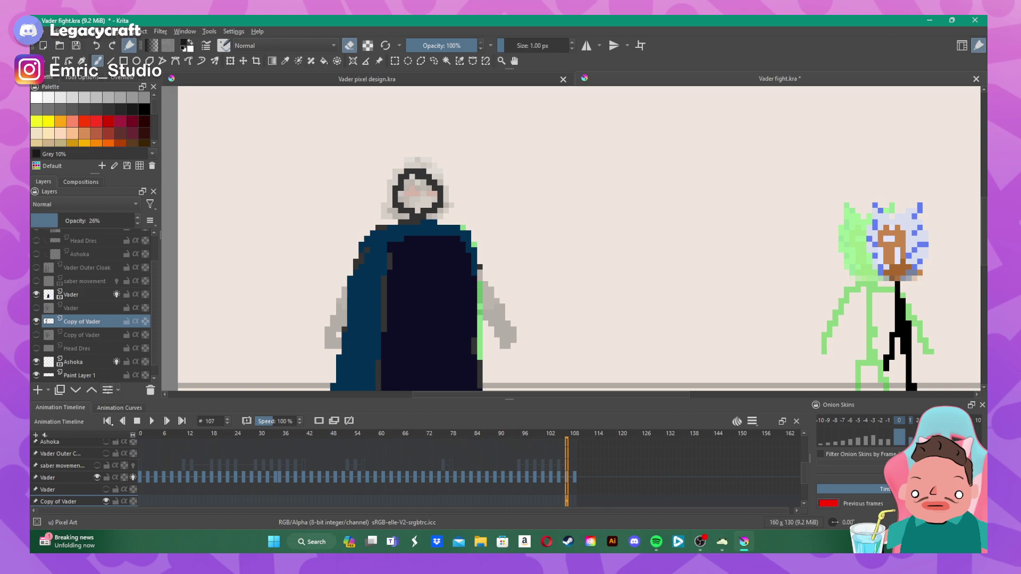
pyautogui.press('pageup')
pyautogui.press('pageup')
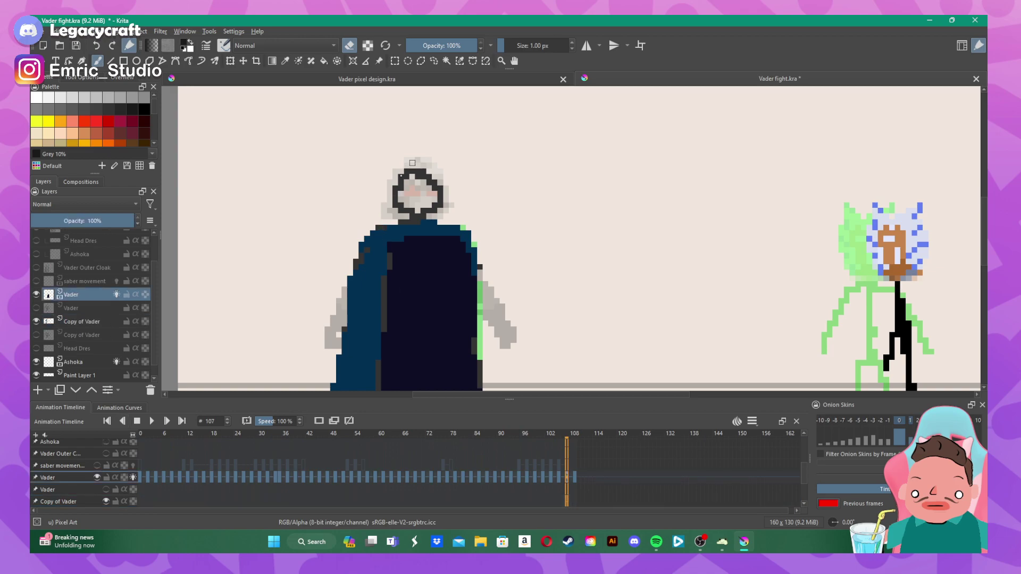
pyautogui.moveTo(405, 182)
pyautogui.mouseDown()
pyautogui.moveTo(396, 209)
pyautogui.moveTo(426, 215)
pyautogui.moveTo(441, 205)
pyautogui.moveTo(425, 170)
pyautogui.mouseUp()
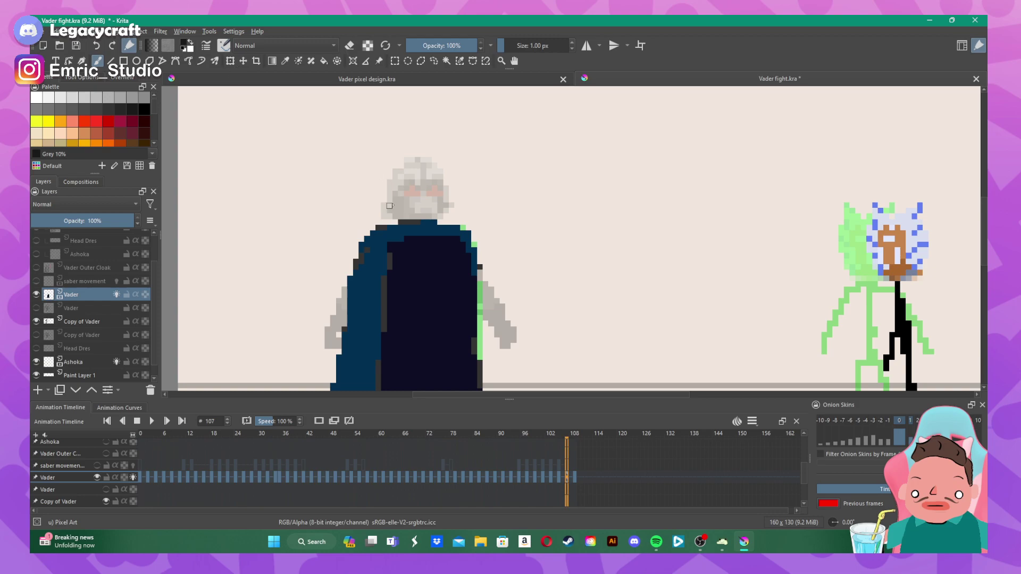
pyautogui.moveTo(403, 219); pyautogui.dragTo(384, 212)
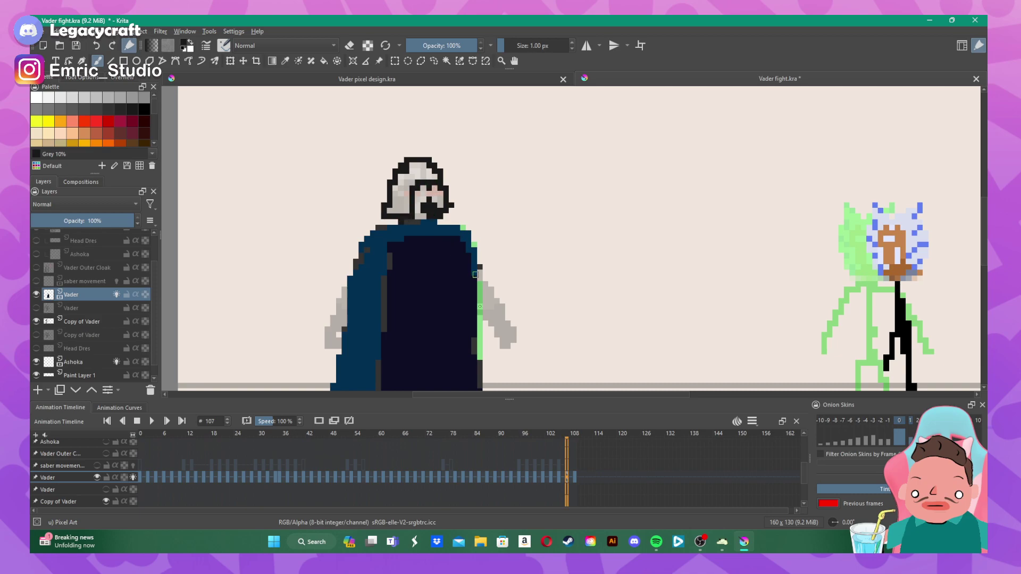
# - At frame 109, move the visible Copy of Vader reference layer slightly right to centre its head above Vader's cloak
pyautogui.click(574, 478)
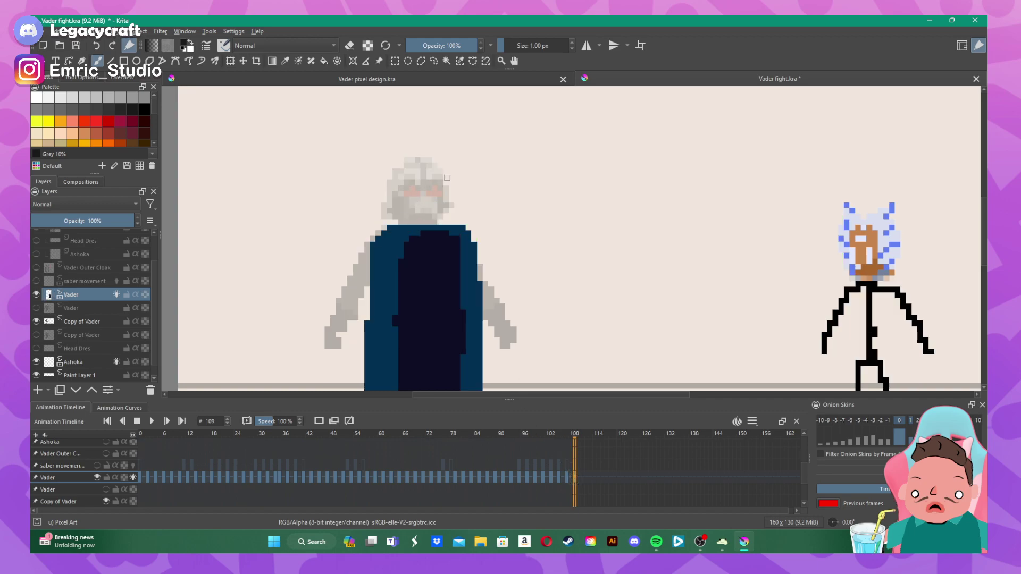
pyautogui.click(77, 323)
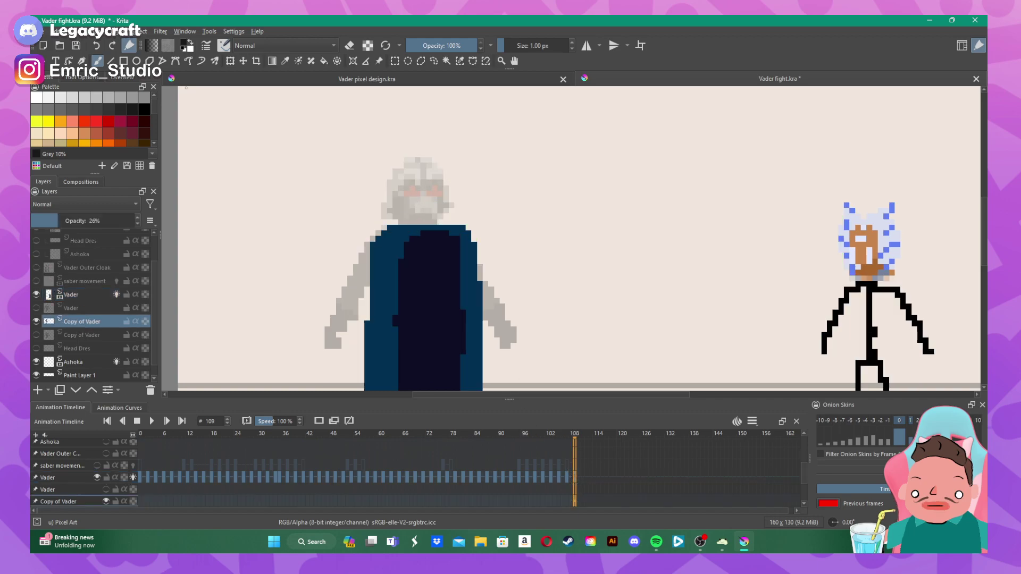
pyautogui.click(243, 60)
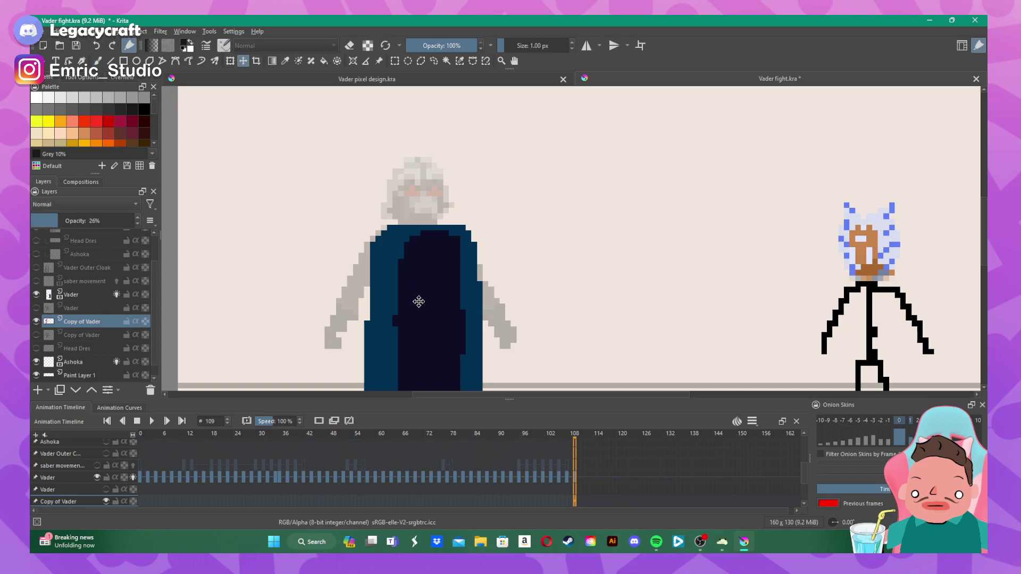
pyautogui.moveTo(419, 301); pyautogui.dragTo(430, 302)
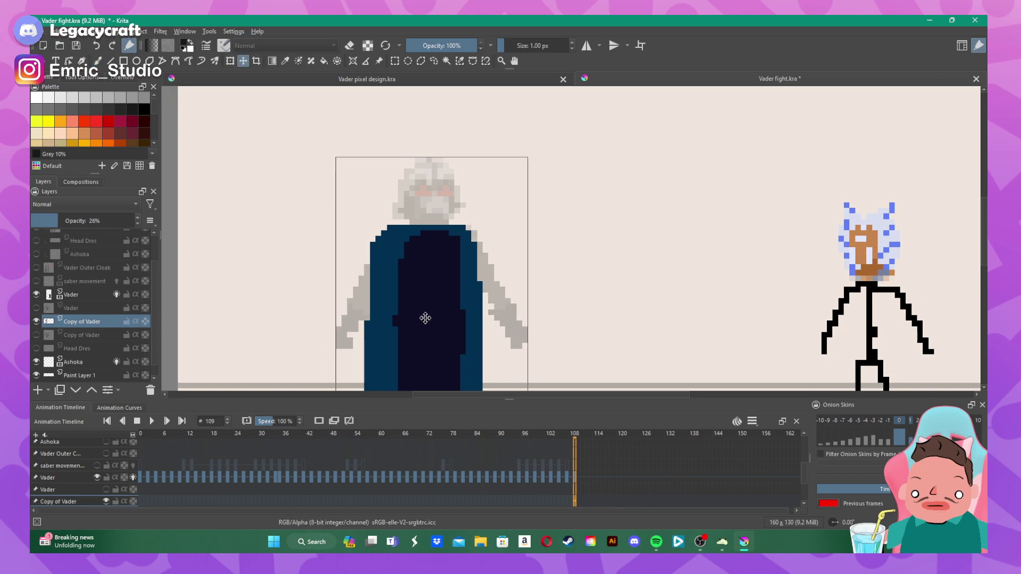
pyautogui.click(36, 335)
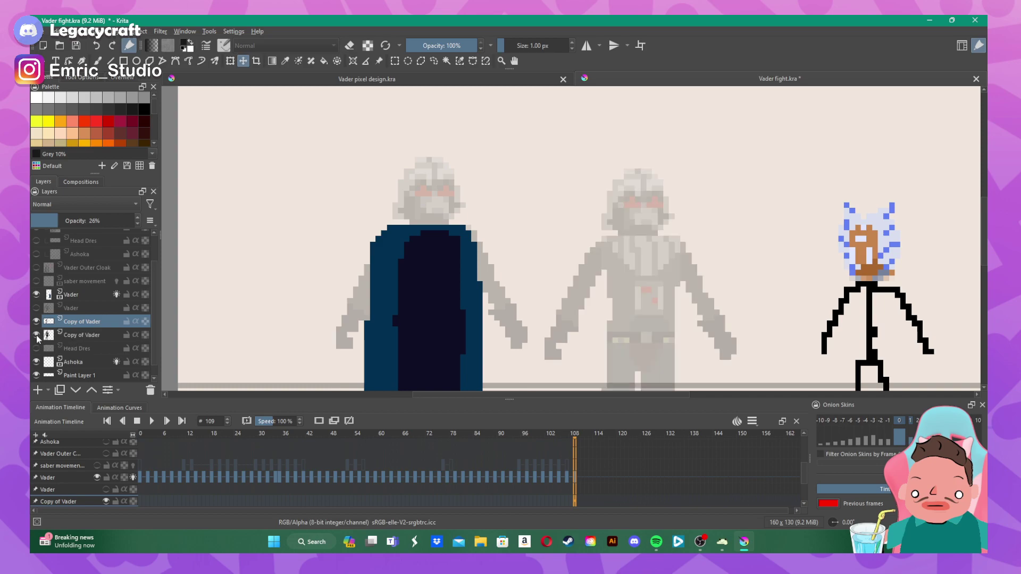
pyautogui.click(36, 335)
pyautogui.scroll(1, 78, 304)
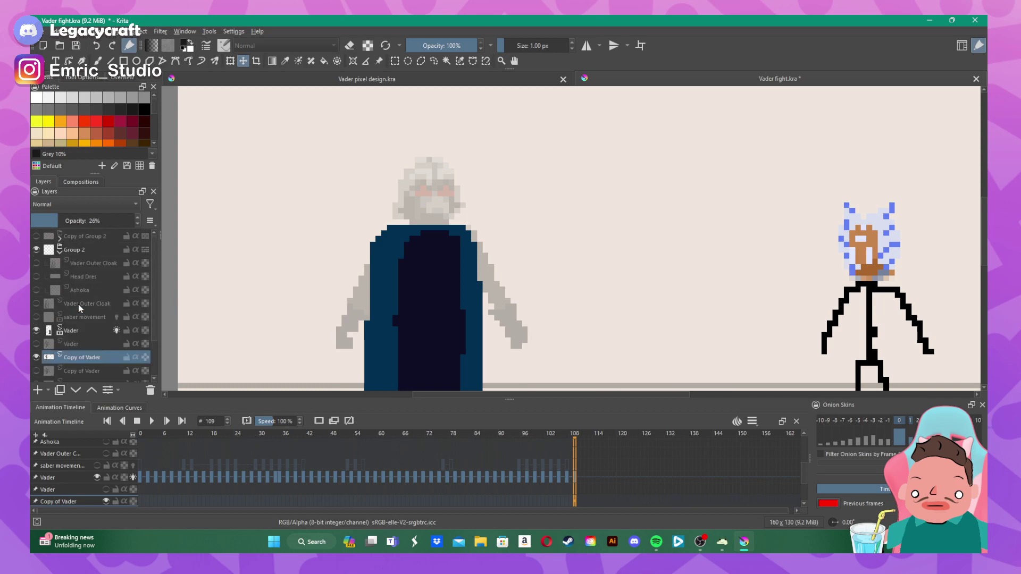
pyautogui.click(37, 237)
pyautogui.click(37, 237)
# - Draw the helmet outline and dark mask over the reference head on the Vader layer at frame 109
pyautogui.press('b')
pyautogui.click(68, 479)
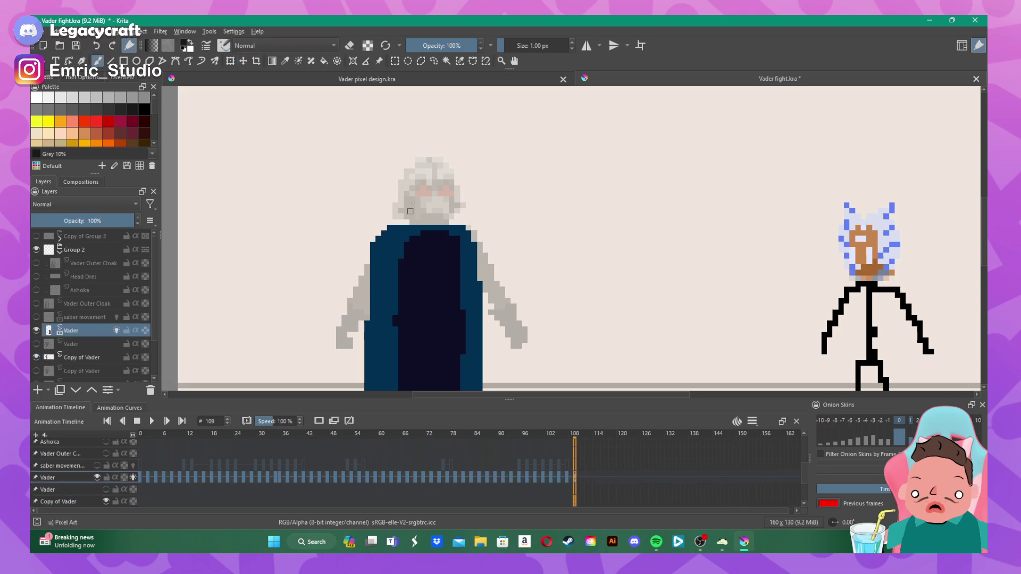
pyautogui.moveTo(407, 217)
pyautogui.mouseDown()
pyautogui.moveTo(395, 215)
pyautogui.moveTo(401, 182)
pyautogui.mouseUp()
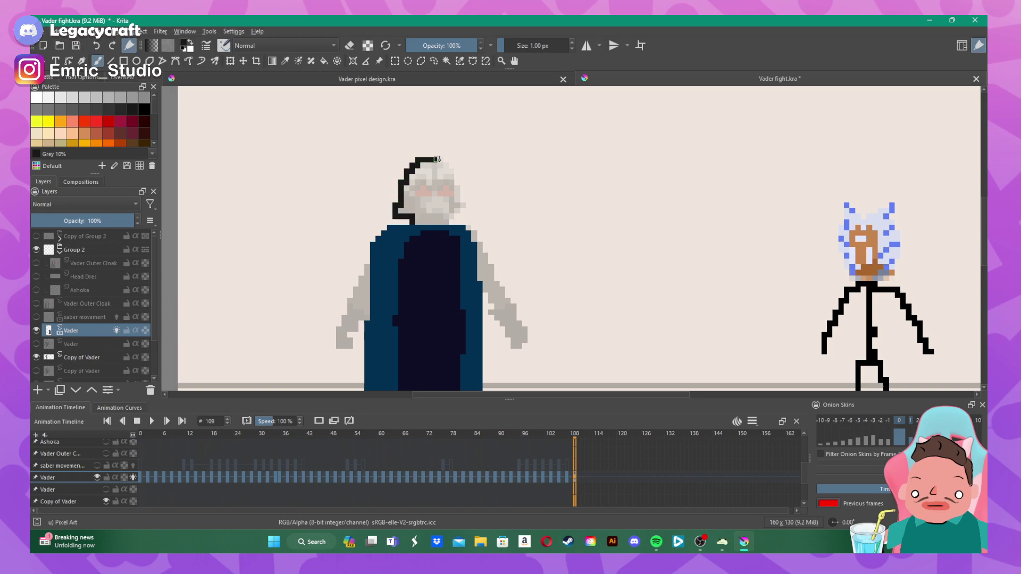
pyautogui.moveTo(442, 164); pyautogui.dragTo(450, 175)
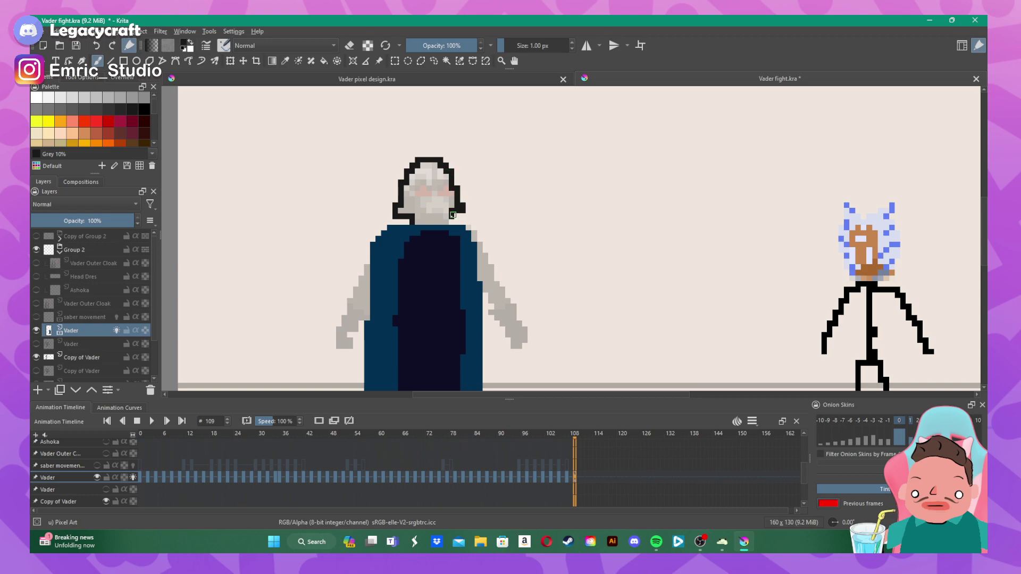
pyautogui.click(439, 198)
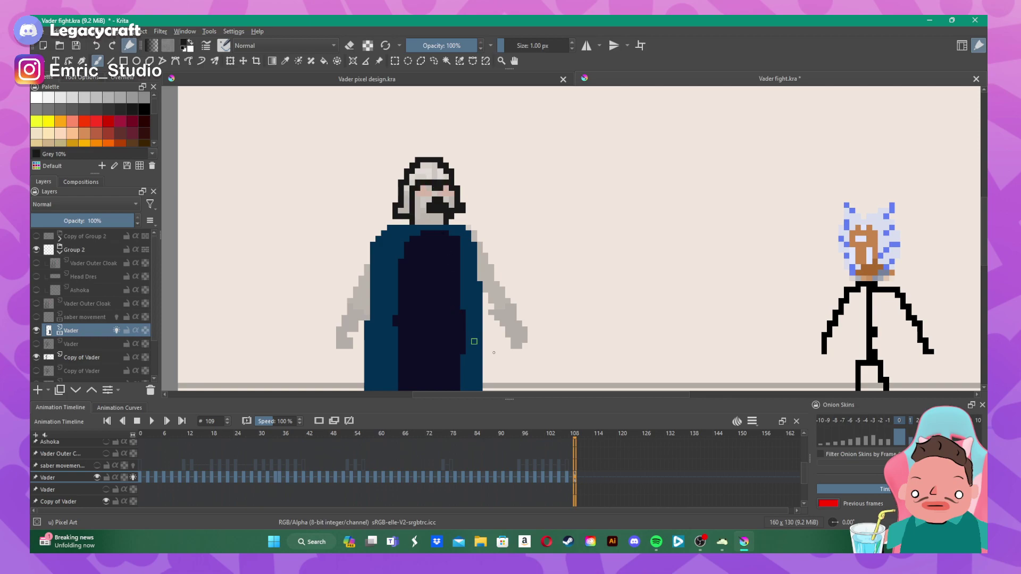
pyautogui.scroll(-3, 536, 282)
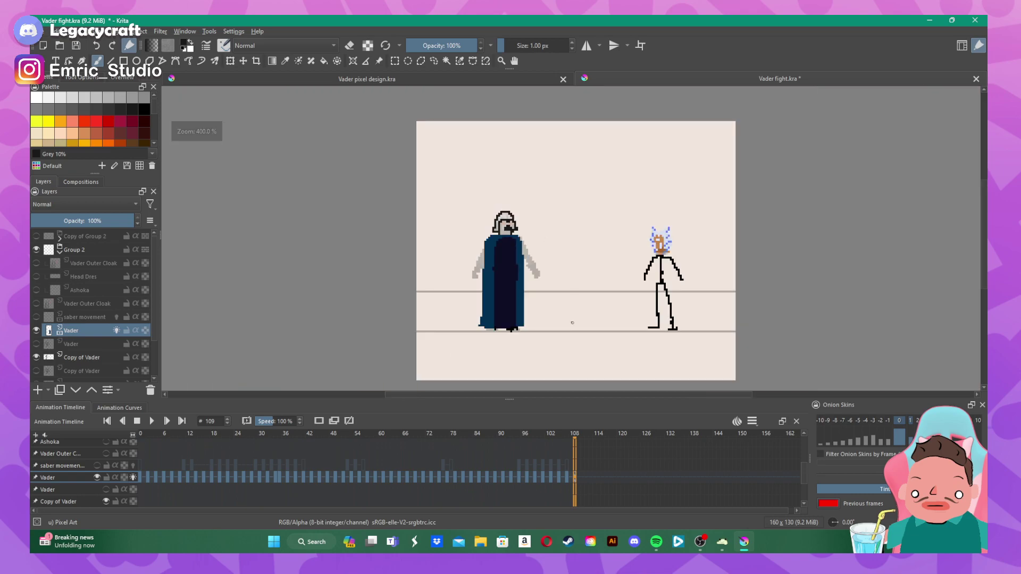
pyautogui.scroll(3, 570, 321)
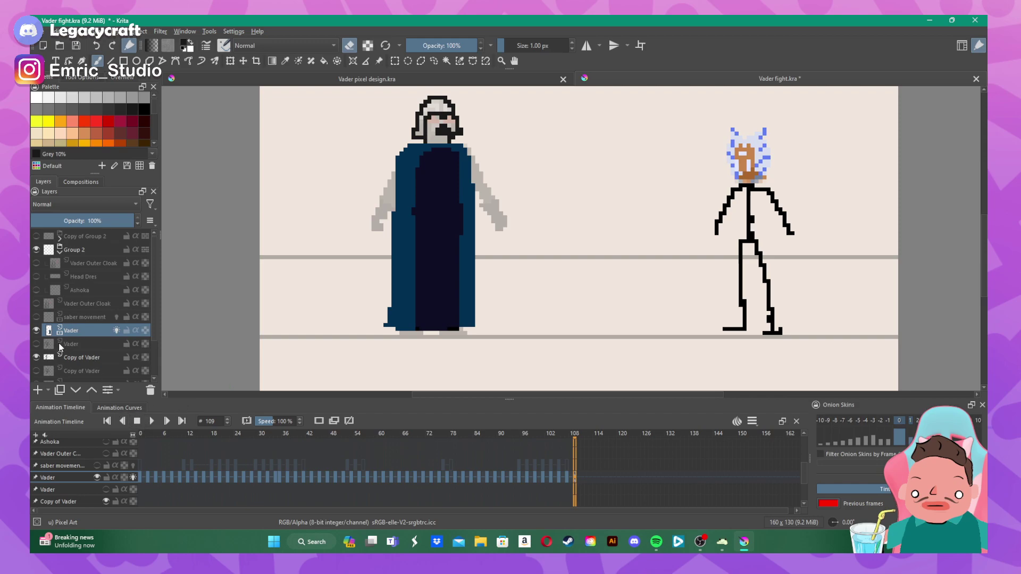
# - Hide the Copy of Vader reference layer and play the whole animation
pyautogui.click(37, 358)
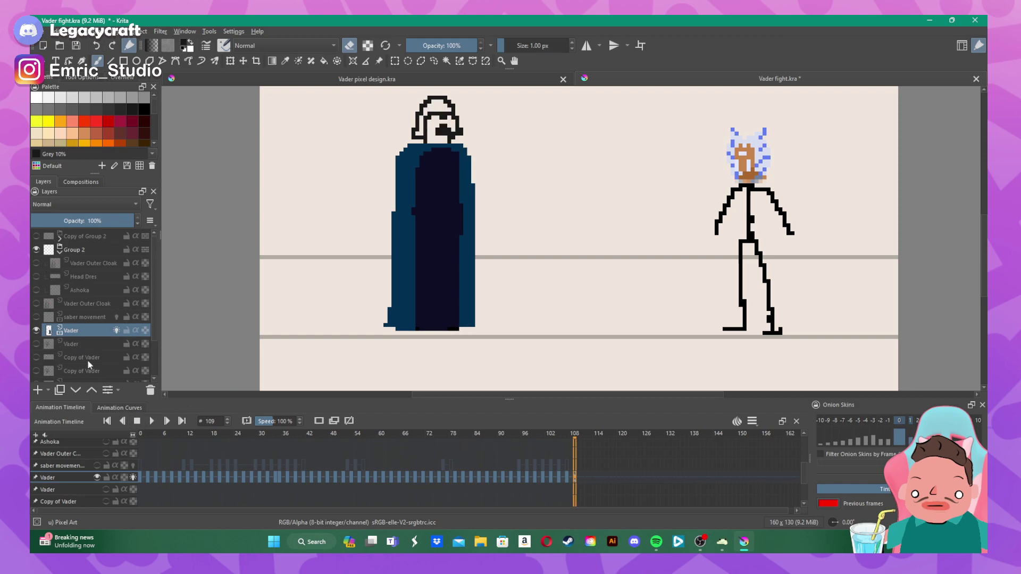
pyautogui.click(151, 421)
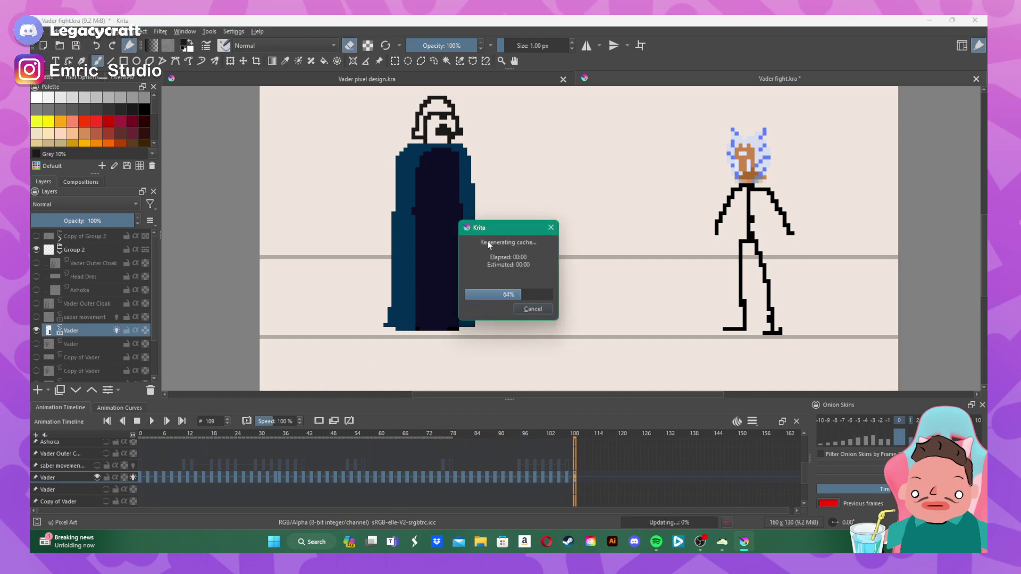
pyautogui.scroll(-2, 457, 246)
pyautogui.scroll(-1, 457, 246)
pyautogui.scroll(1, 531, 184)
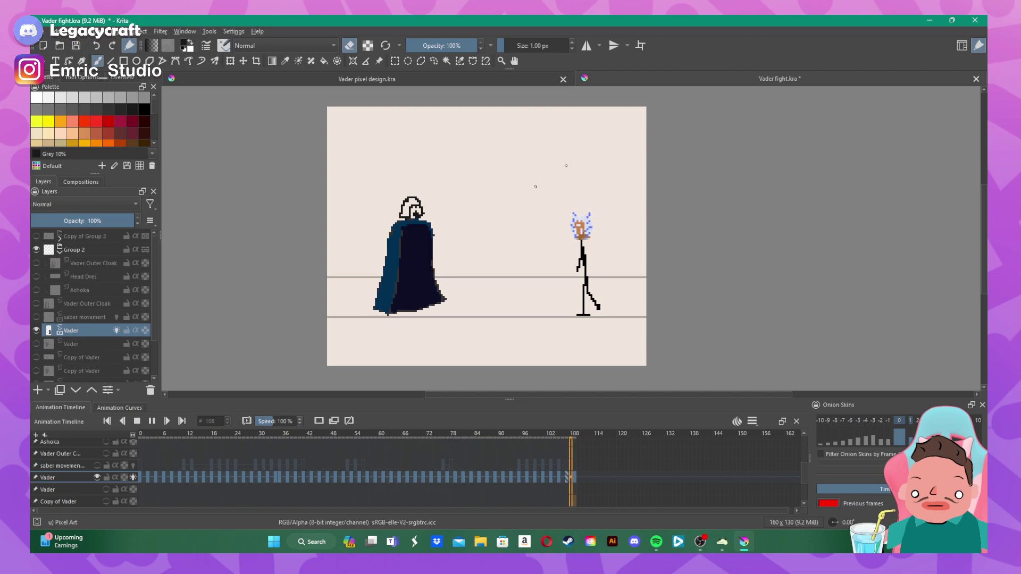
# - Review the looping fight animation at several zoom levels and stop the playback
pyautogui.click(91, 78)
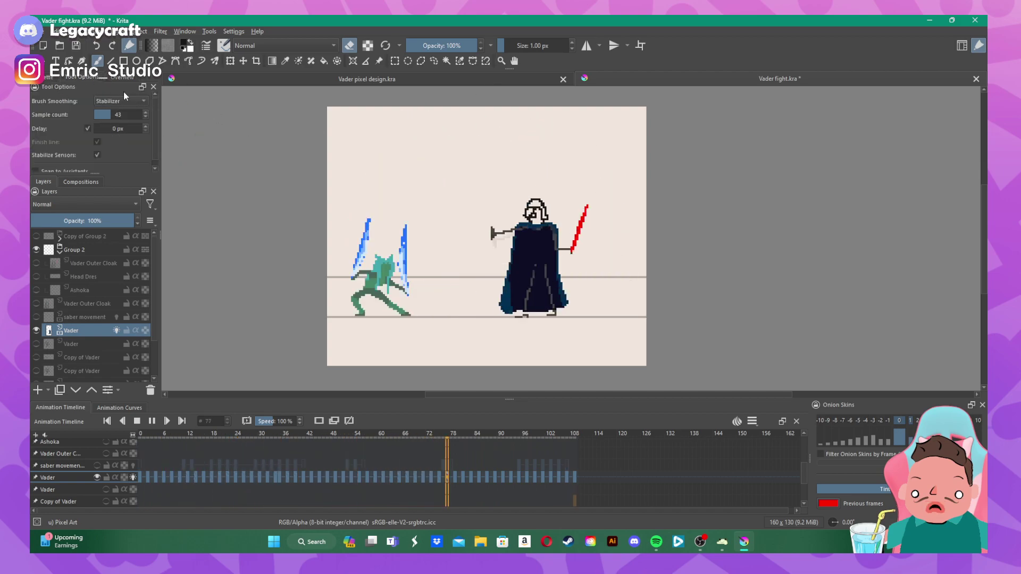
pyautogui.click(46, 77)
pyautogui.click(122, 77)
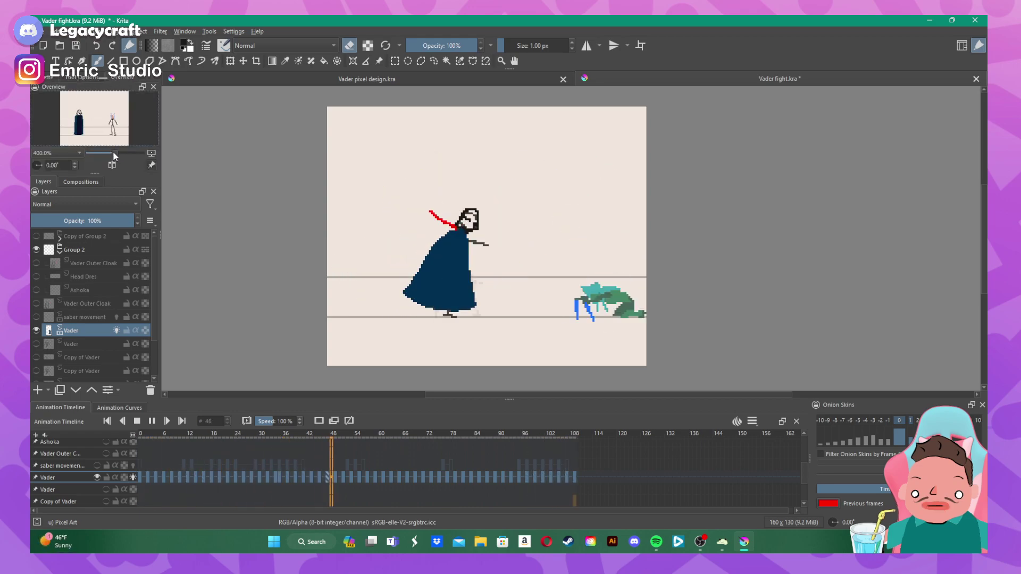
pyautogui.moveTo(114, 152)
pyautogui.mouseDown()
pyautogui.moveTo(123, 152)
pyautogui.moveTo(113, 153)
pyautogui.mouseUp()
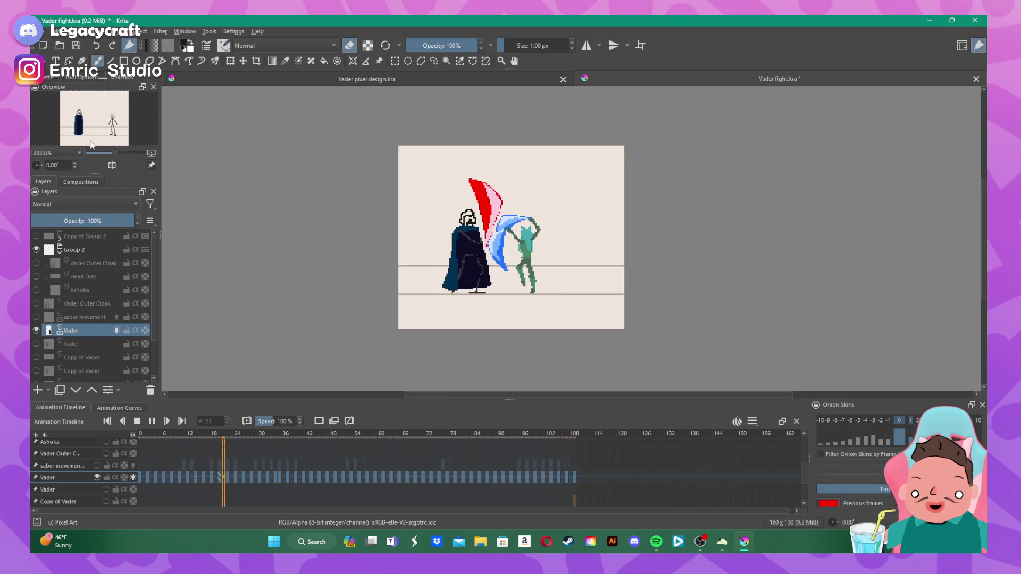
pyautogui.click(48, 78)
pyautogui.scroll(-1, 646, 204)
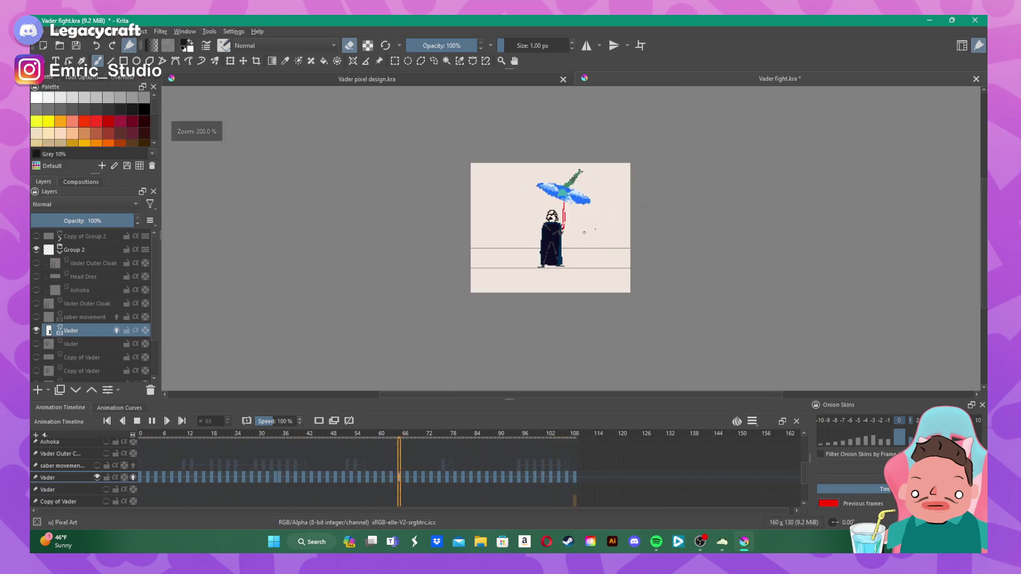
pyautogui.scroll(3, 556, 203)
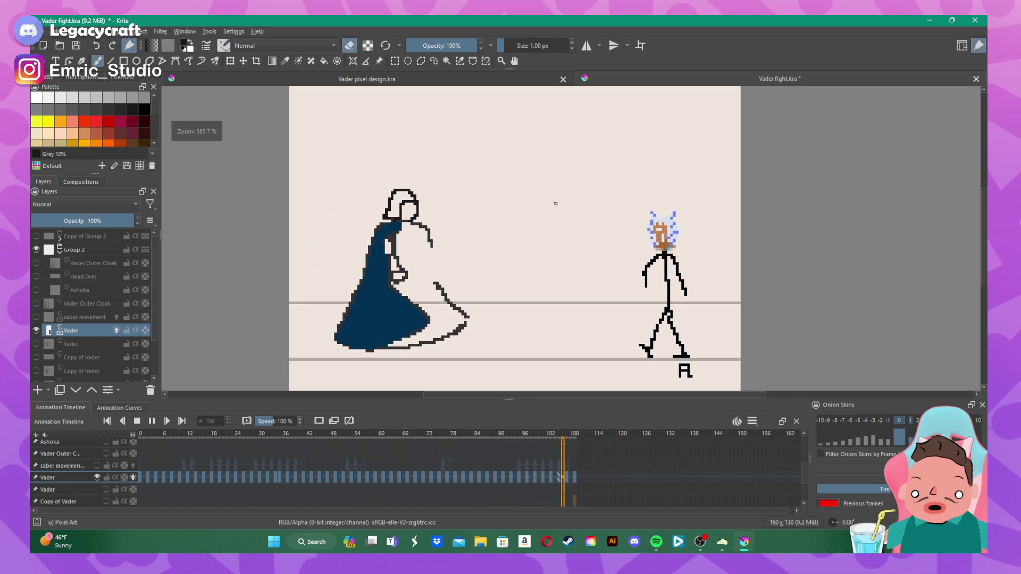
pyautogui.scroll(-1, 555, 203)
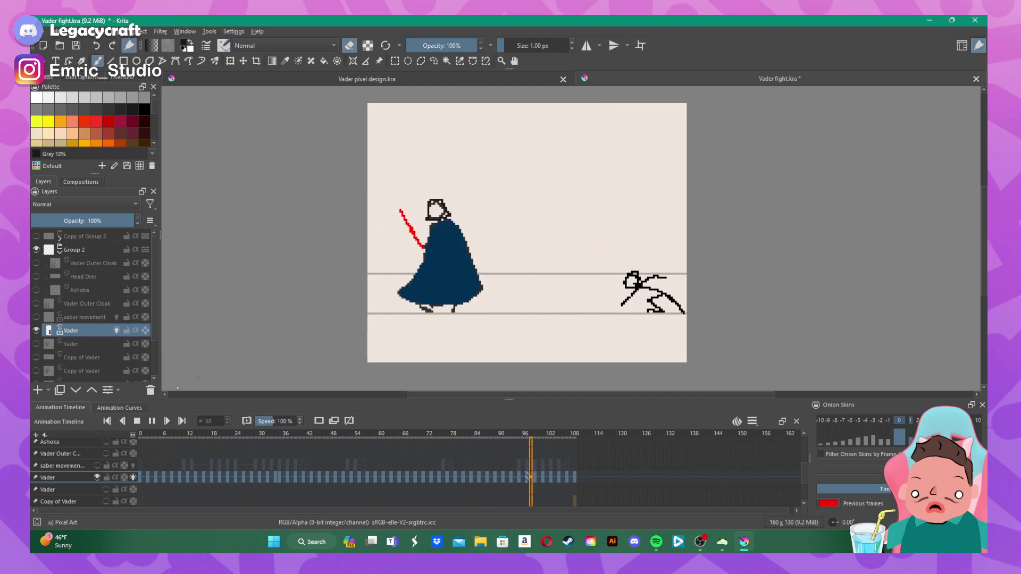
pyautogui.click(141, 420)
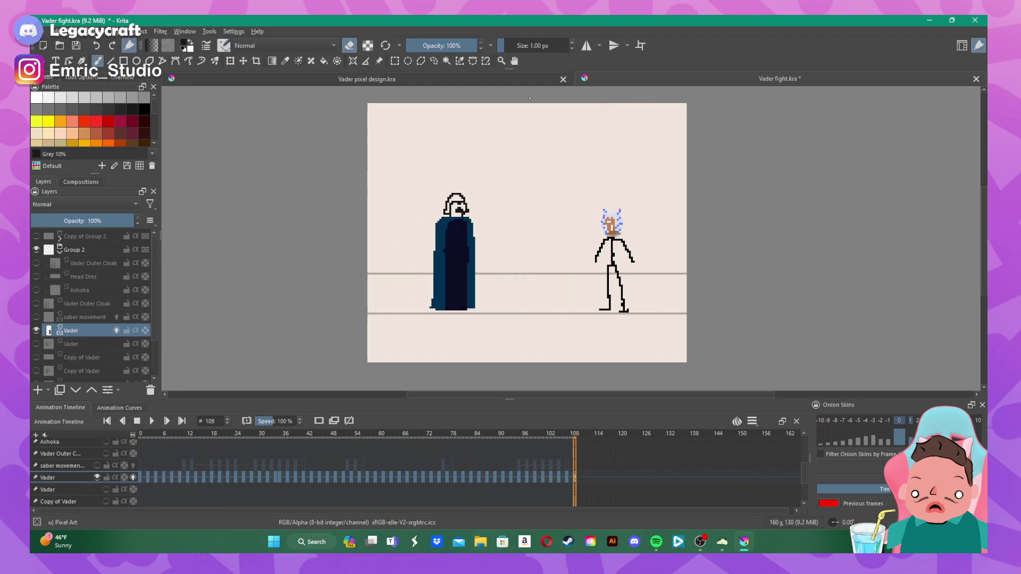
# - Check the Vader pixel design document, return to Vader fight.kra and go to frame 2 on the animated Vader layer
pyautogui.click(466, 76)
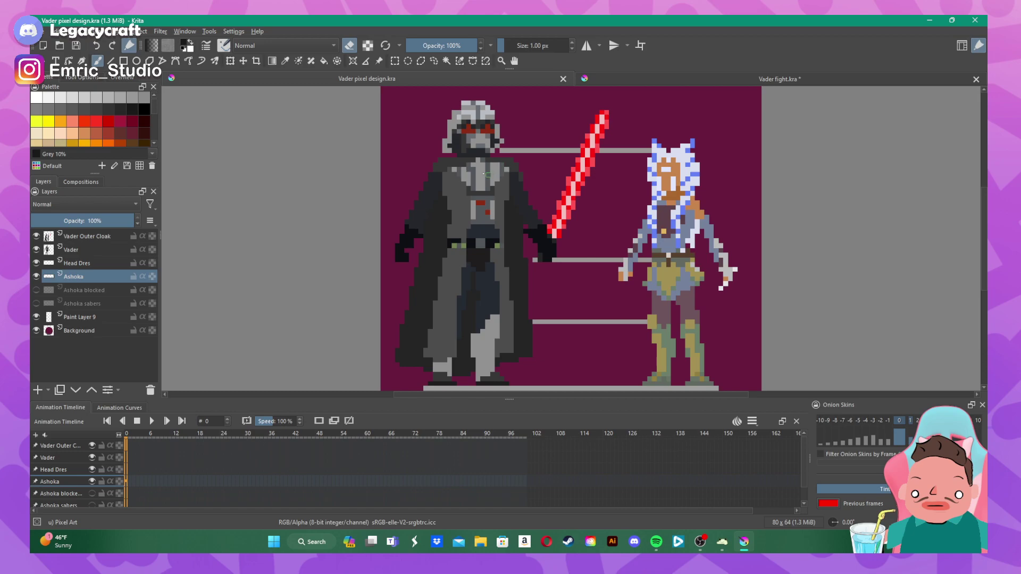
pyautogui.click(620, 81)
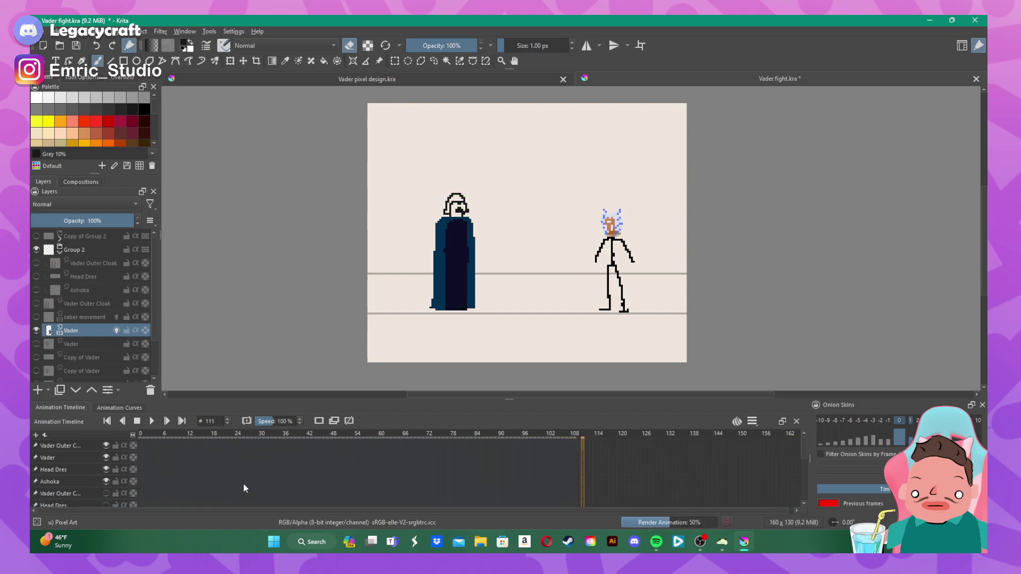
pyautogui.scroll(-2, 339, 457)
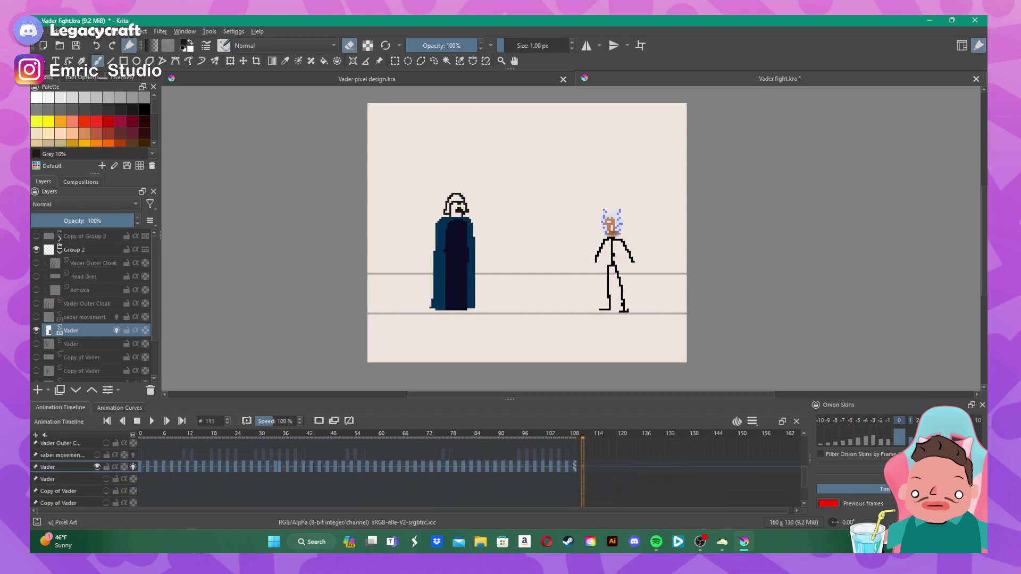
pyautogui.click(140, 454)
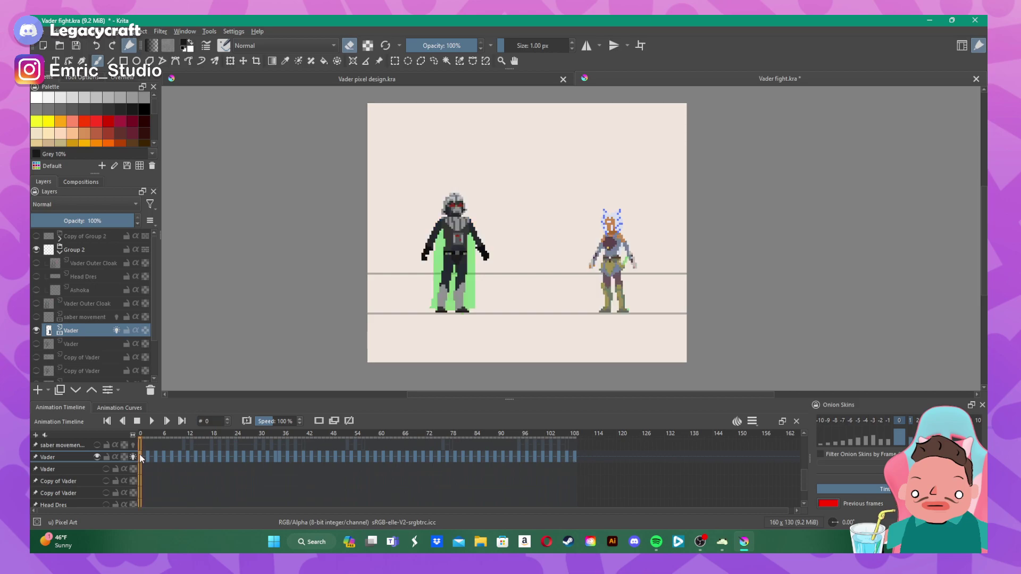
pyautogui.click(149, 457)
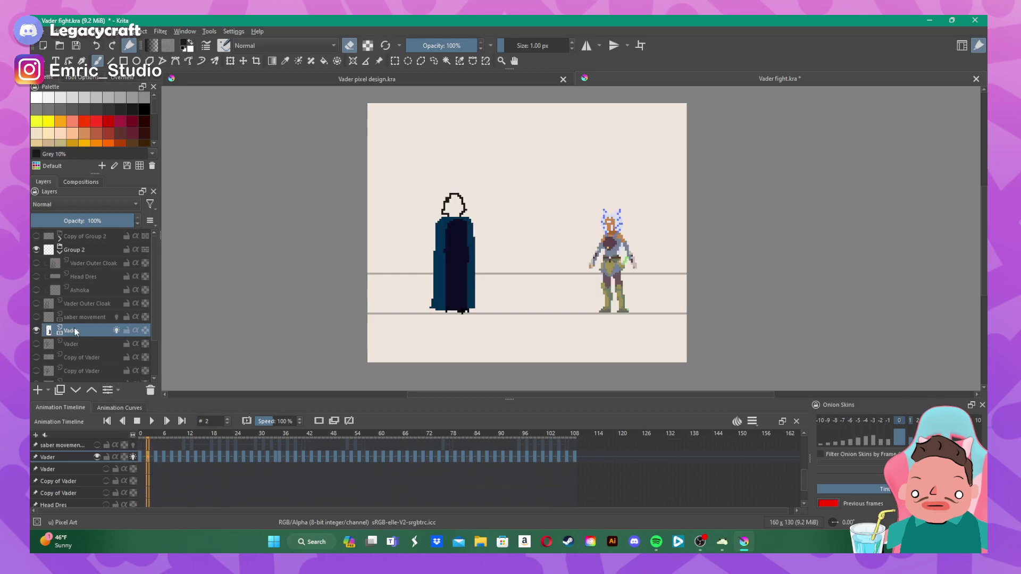
# - Show the full-body Copy of Vader reference layer, keeping the head-and-arms copy and the static Vader layer hidden
pyautogui.click(71, 343)
pyautogui.click(38, 344)
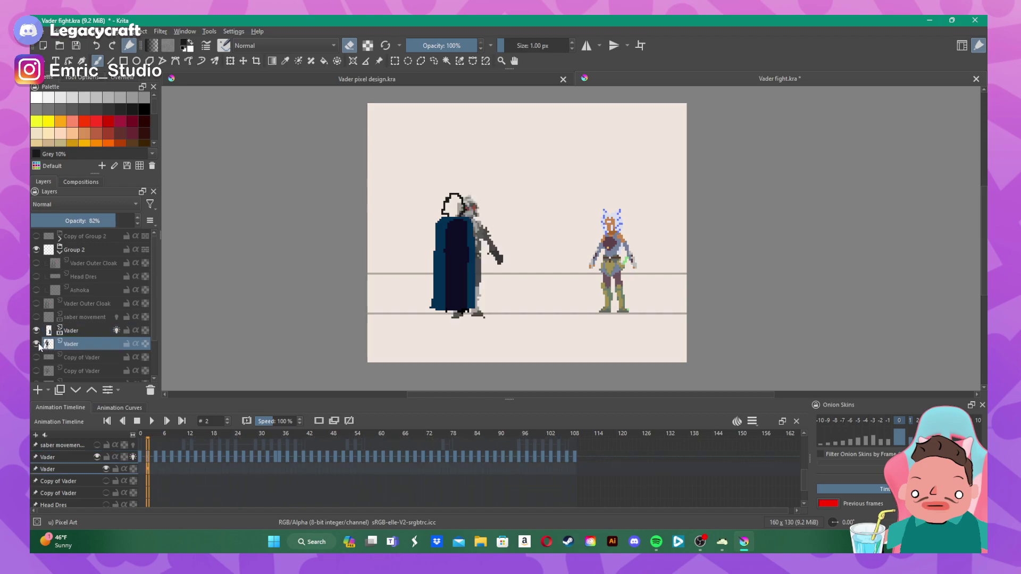
pyautogui.click(37, 343)
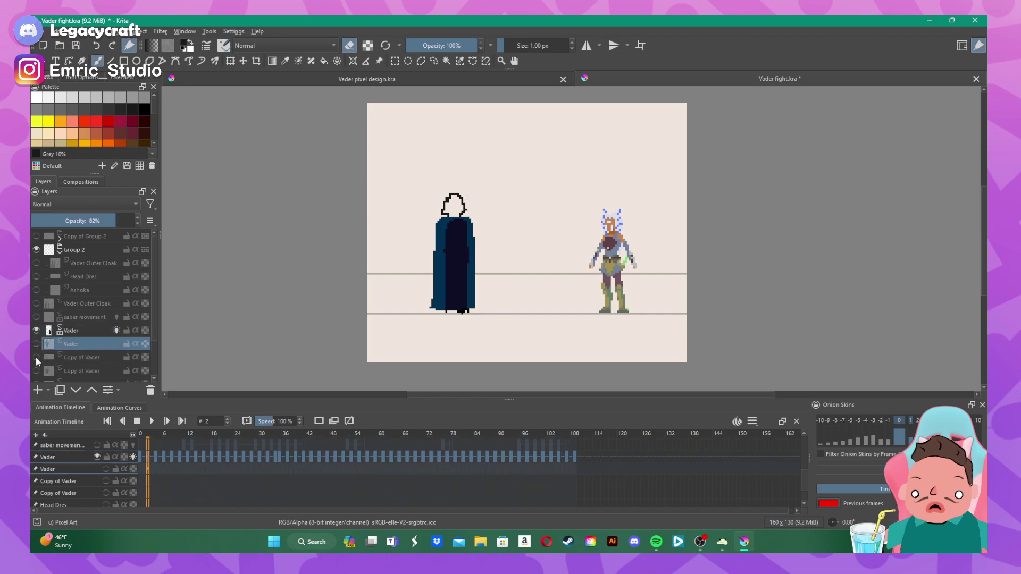
pyautogui.click(36, 371)
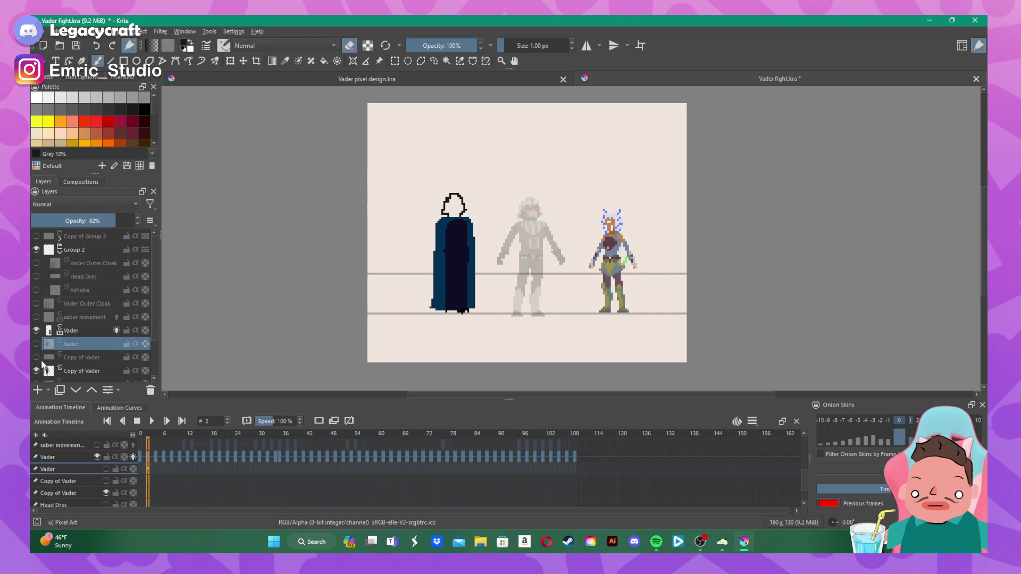
pyautogui.click(36, 357)
pyautogui.click(36, 357)
pyautogui.click(37, 358)
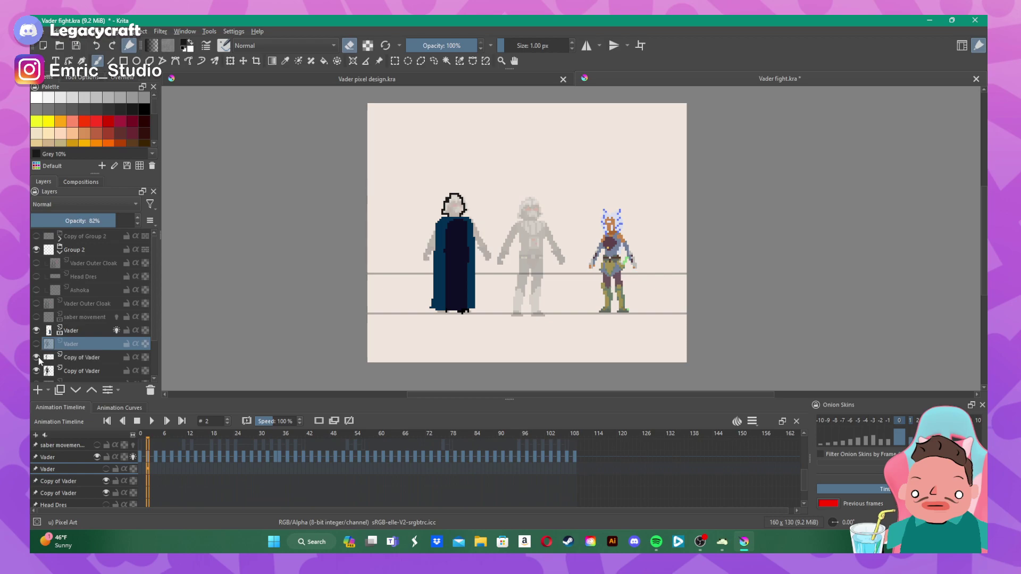
pyautogui.click(37, 358)
# - Place the full-body Copy of Vader layer above the animated Vader layer and move it over Vader's cloaked figure, aligning the heads
pyautogui.click(71, 369)
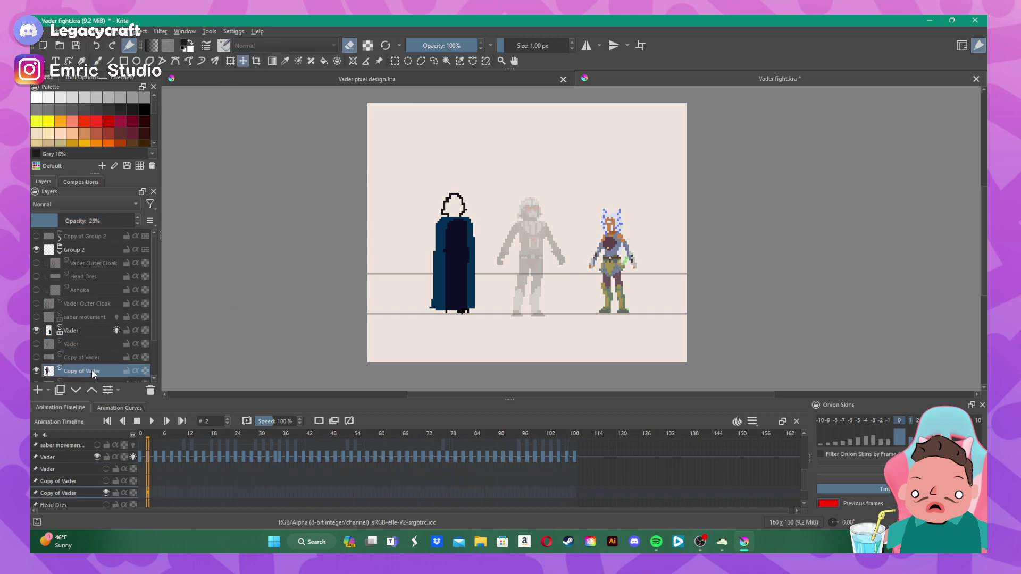
pyautogui.moveTo(92, 370); pyautogui.dragTo(87, 323)
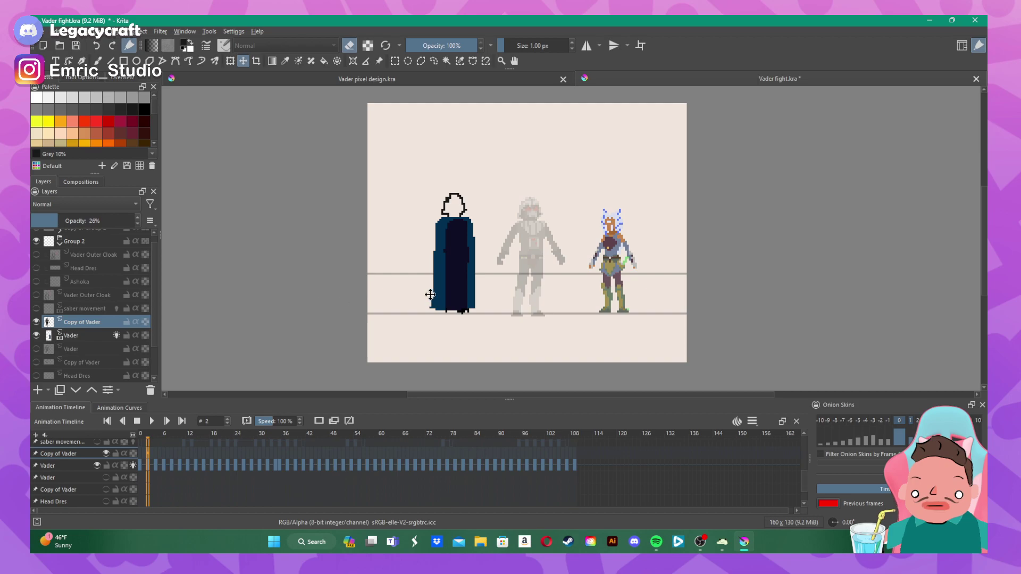
pyautogui.moveTo(526, 268); pyautogui.dragTo(451, 266)
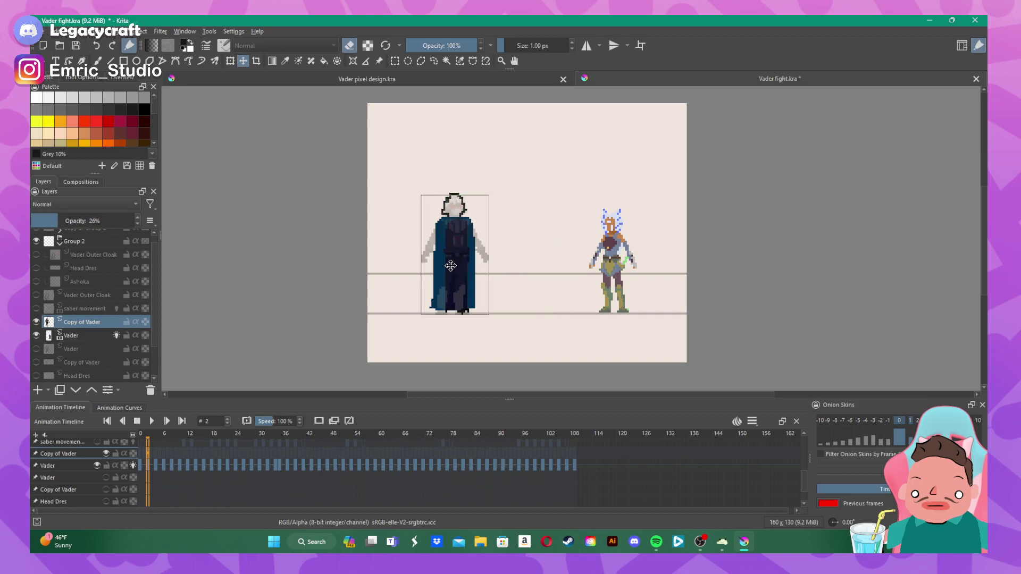
pyautogui.scroll(2, 449, 229)
pyautogui.moveTo(452, 269)
pyautogui.mouseDown()
pyautogui.moveTo(451, 257)
pyautogui.moveTo(456, 264)
pyautogui.mouseUp()
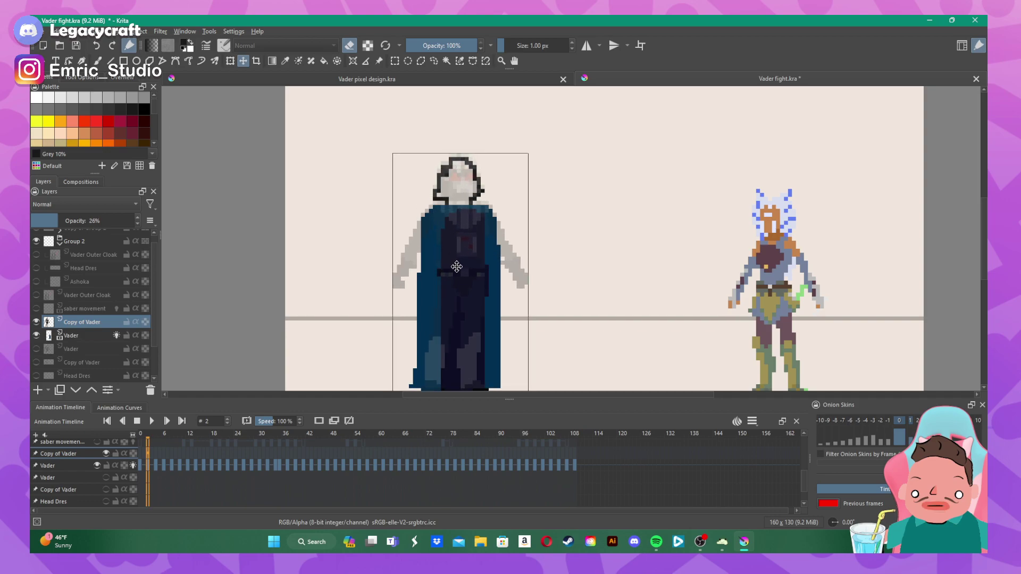
# - Nudge the full-body Copy of Vader reference down slightly, then ready the brush in Cobalt blue on the animated Vader layer
pyautogui.press('Down')
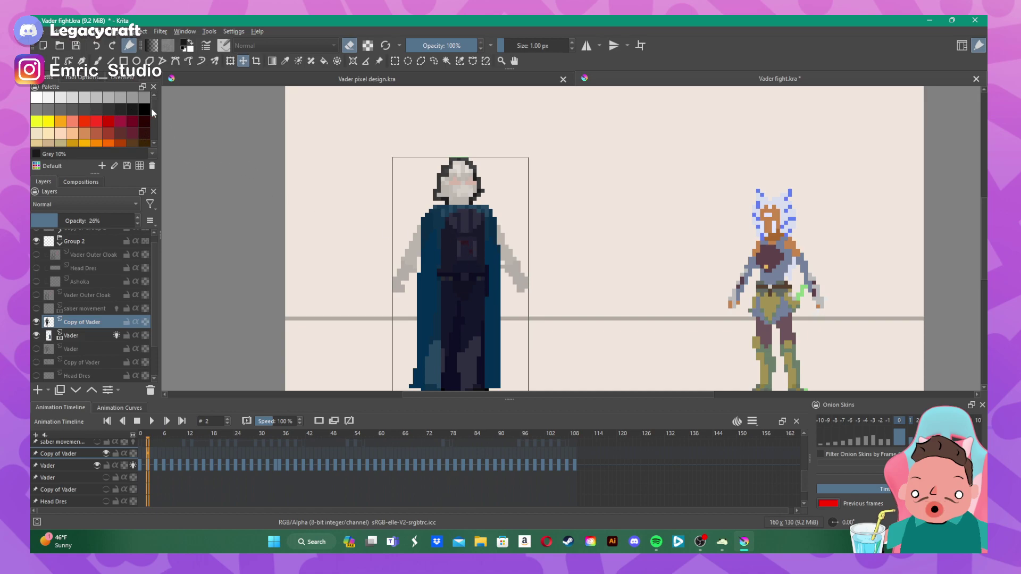
pyautogui.moveTo(155, 107); pyautogui.dragTo(151, 129)
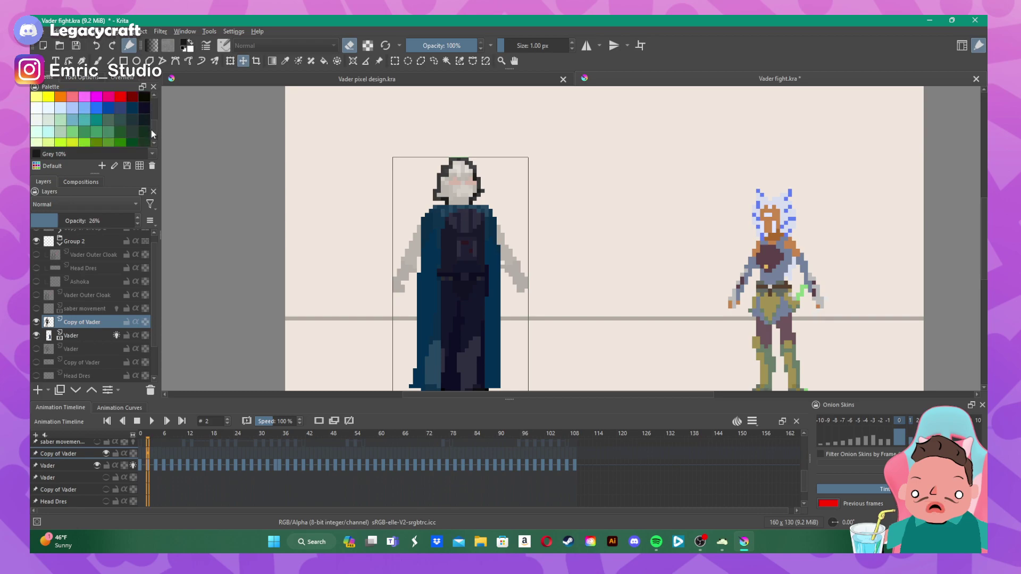
pyautogui.scroll(1, 151, 130)
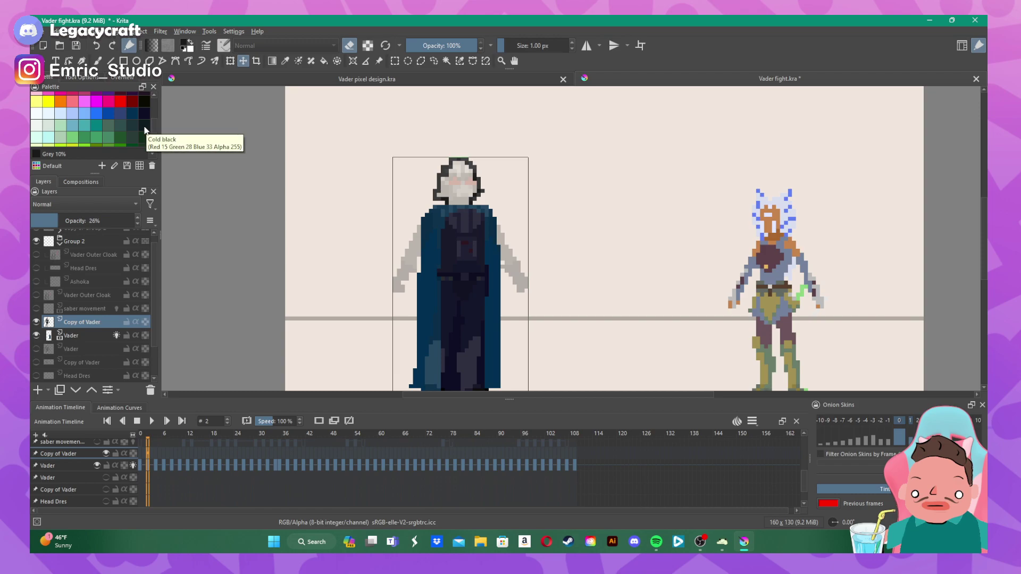
pyautogui.click(109, 115)
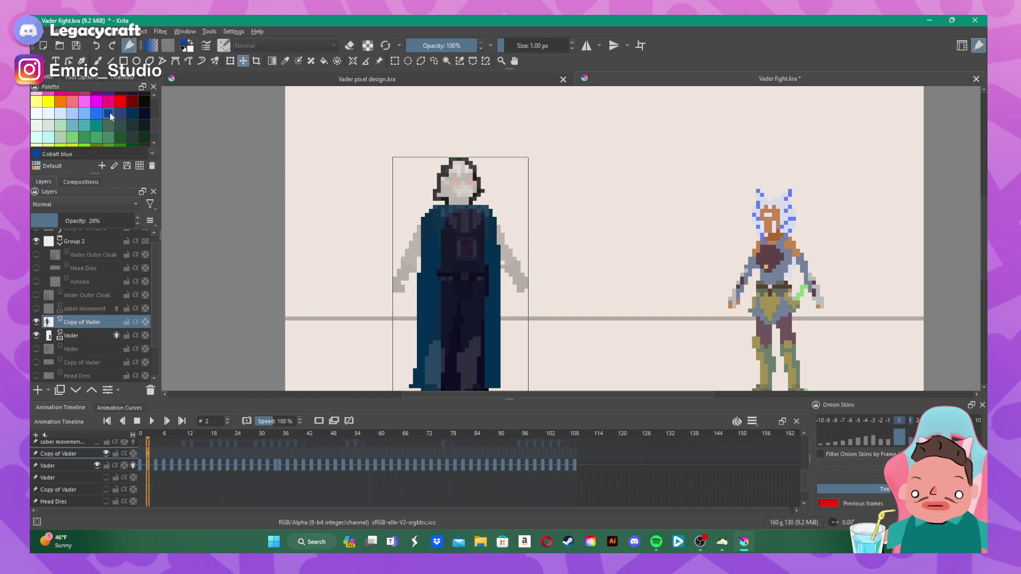
pyautogui.press('b')
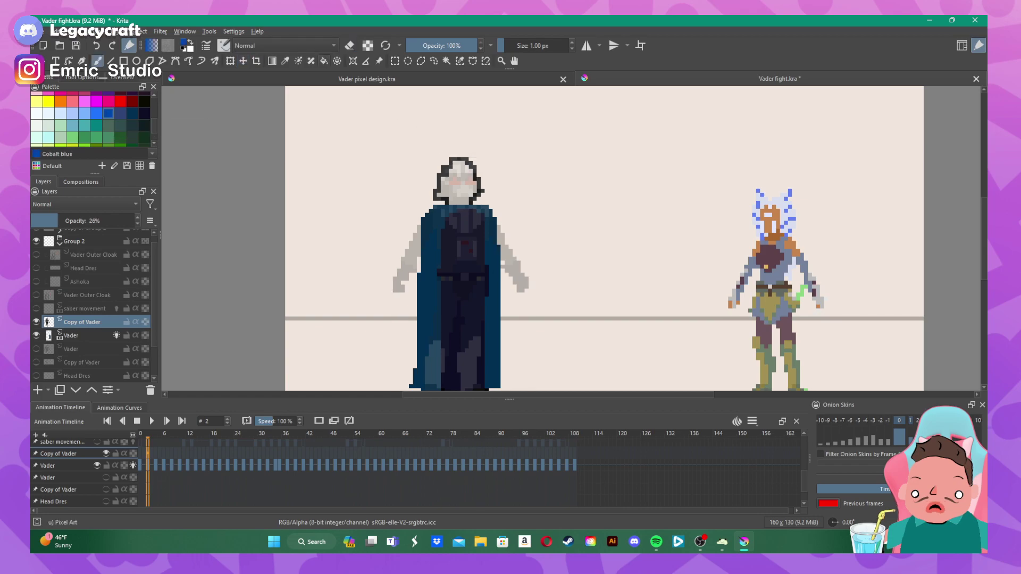
pyautogui.click(125, 346)
pyautogui.click(106, 335)
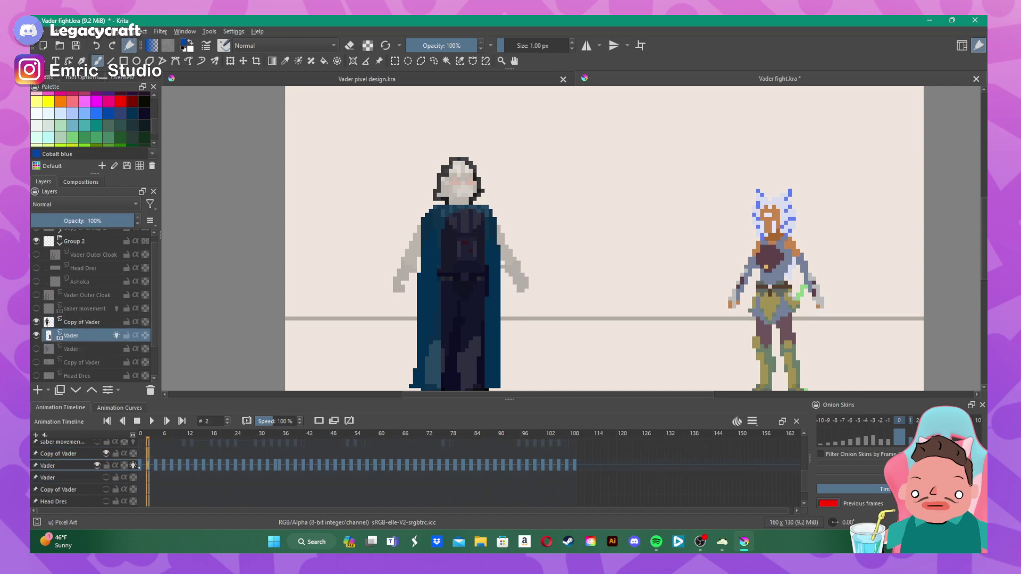
# - Compare frames 0 and 2, then paint Vader's upper chest plate in Cobalt blue on frames 2 and 4, following the reference
pyautogui.click(142, 466)
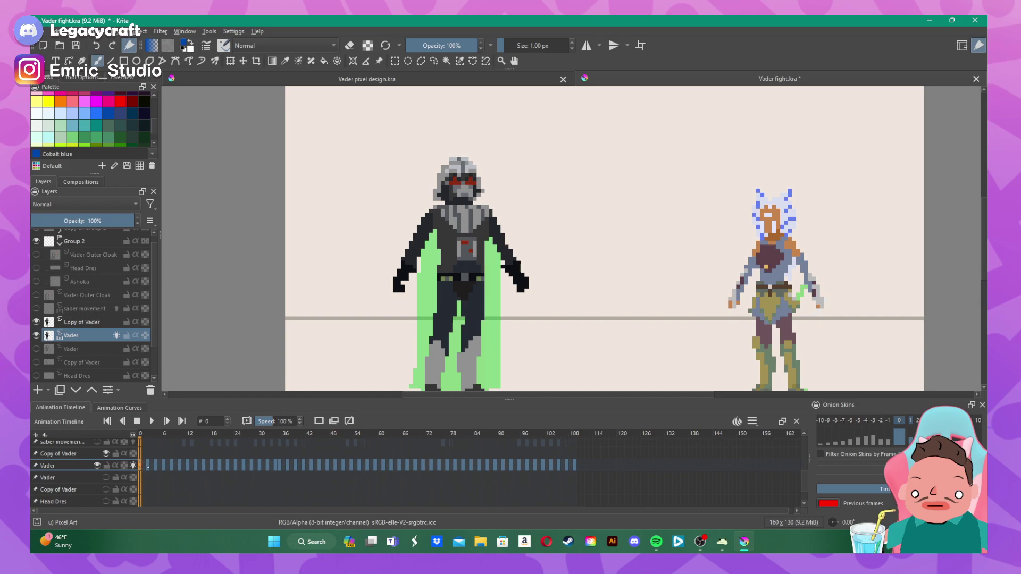
pyautogui.click(148, 466)
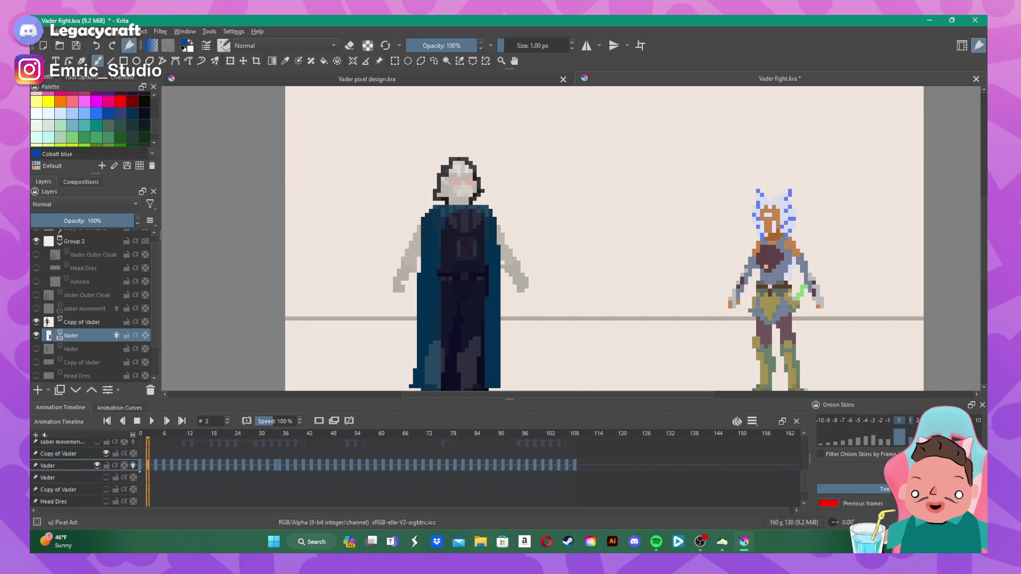
pyautogui.click(140, 465)
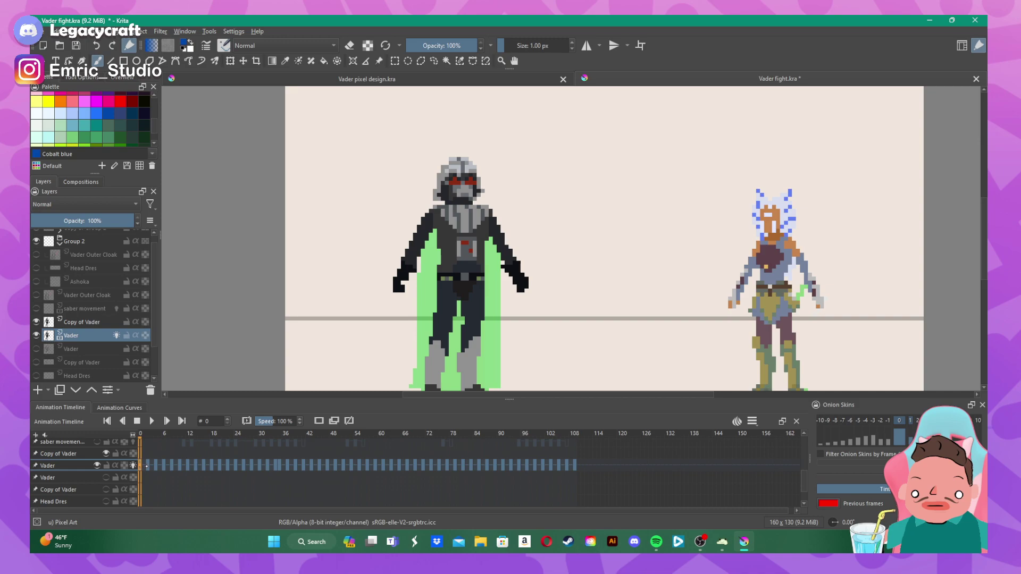
pyautogui.click(148, 466)
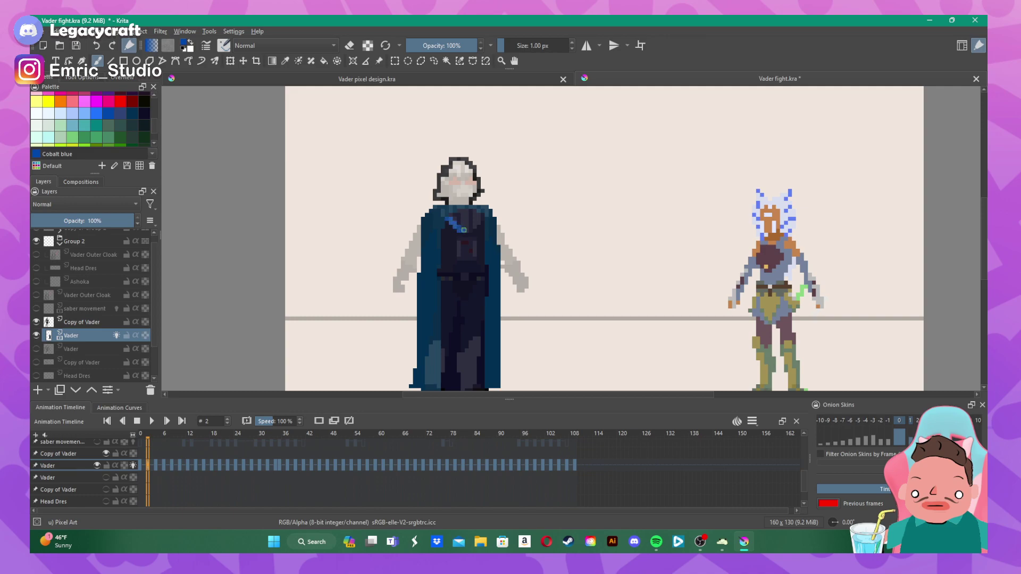
pyautogui.scroll(3, 473, 228)
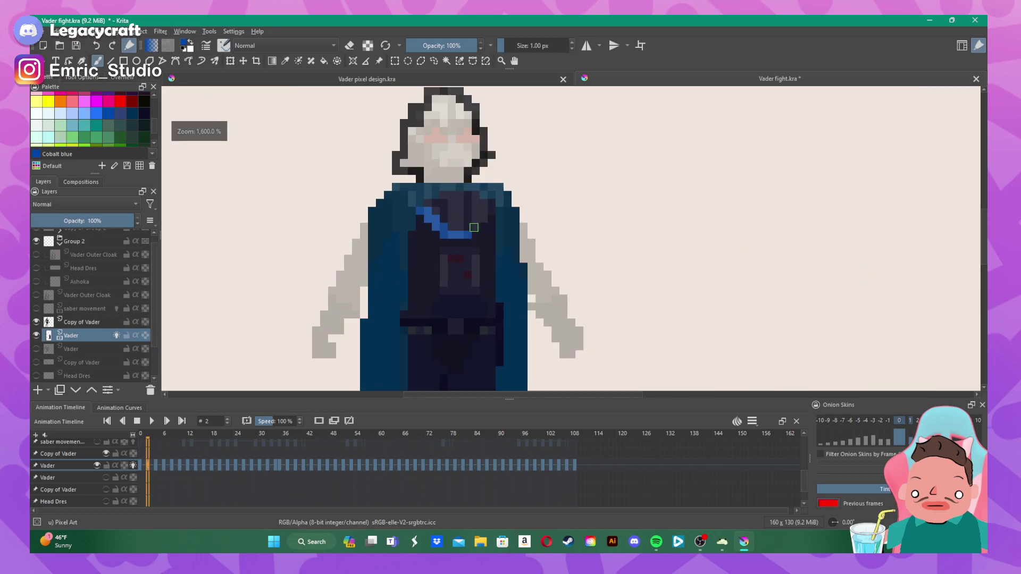
pyautogui.moveTo(469, 231)
pyautogui.mouseDown()
pyautogui.moveTo(490, 203)
pyautogui.moveTo(446, 196)
pyautogui.moveTo(429, 207)
pyautogui.moveTo(463, 224)
pyautogui.moveTo(463, 210)
pyautogui.mouseUp()
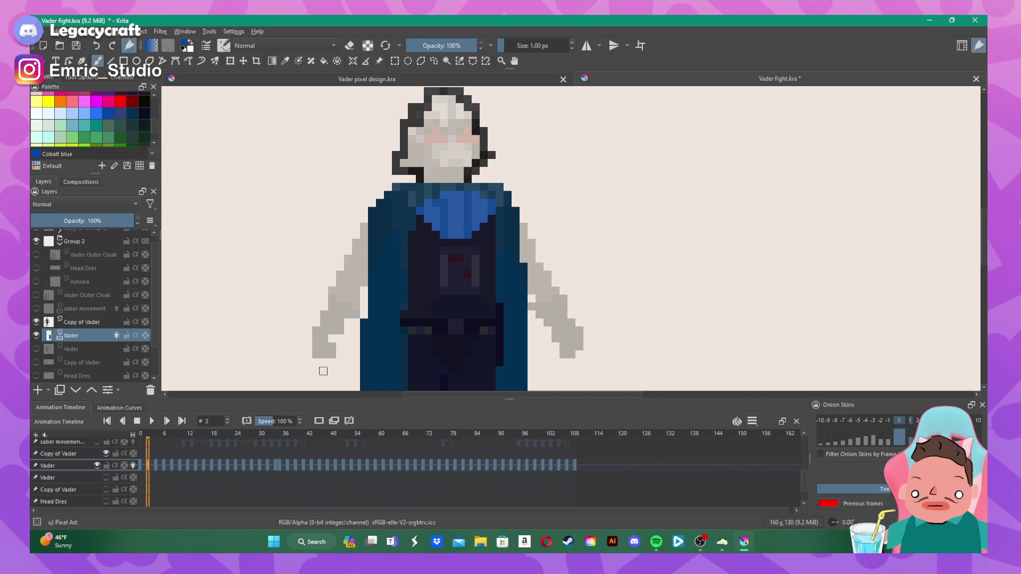
pyautogui.press('.')
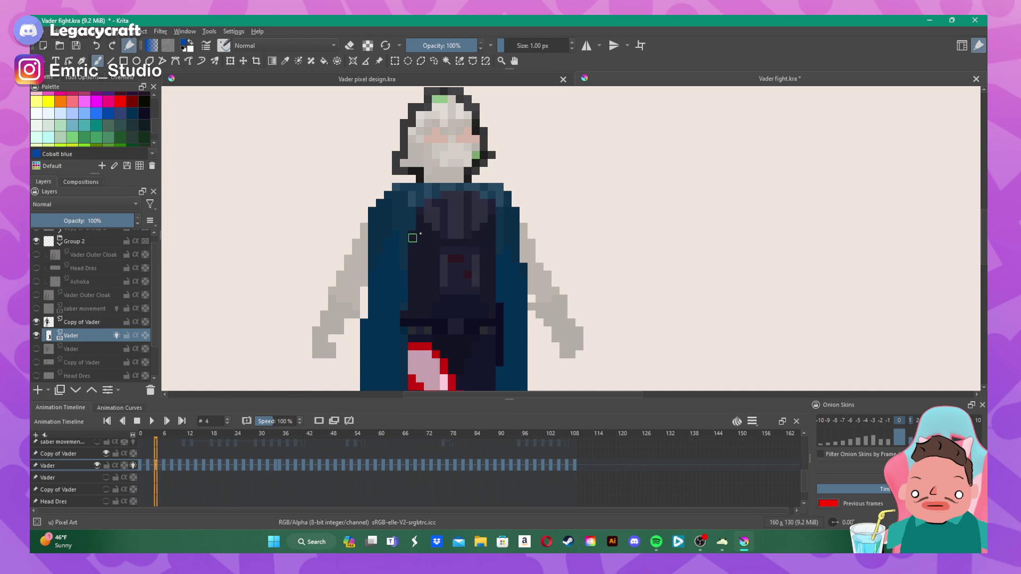
pyautogui.moveTo(422, 211)
pyautogui.mouseDown()
pyautogui.moveTo(459, 234)
pyautogui.moveTo(489, 209)
pyautogui.moveTo(457, 195)
pyautogui.moveTo(429, 204)
pyautogui.moveTo(457, 207)
pyautogui.moveTo(456, 224)
pyautogui.moveTo(470, 214)
pyautogui.moveTo(464, 203)
pyautogui.mouseUp()
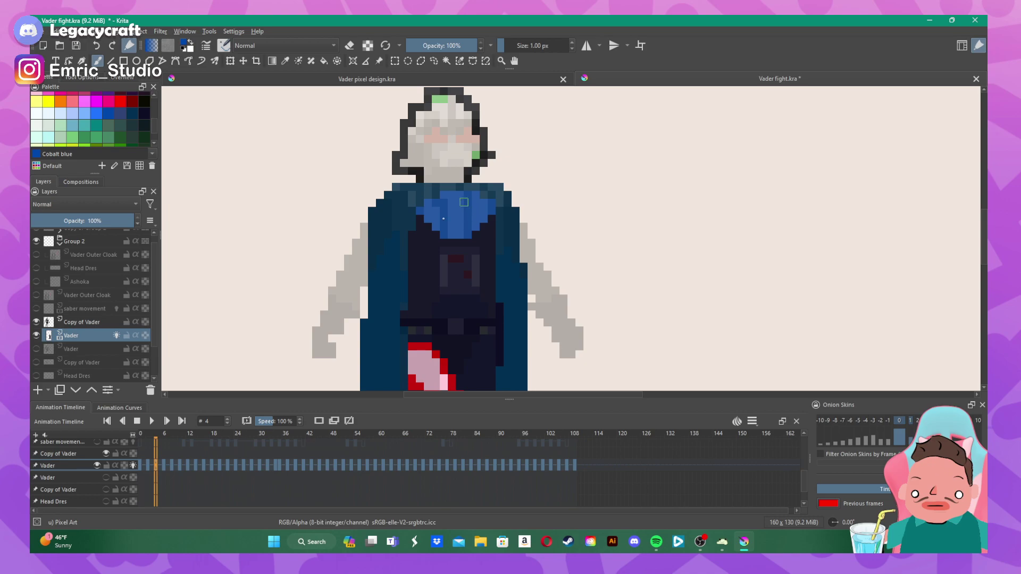
# - Paint the rectangular chest control box in Cobalt blue over the reference on frames 2 and 4
pyautogui.click(147, 465)
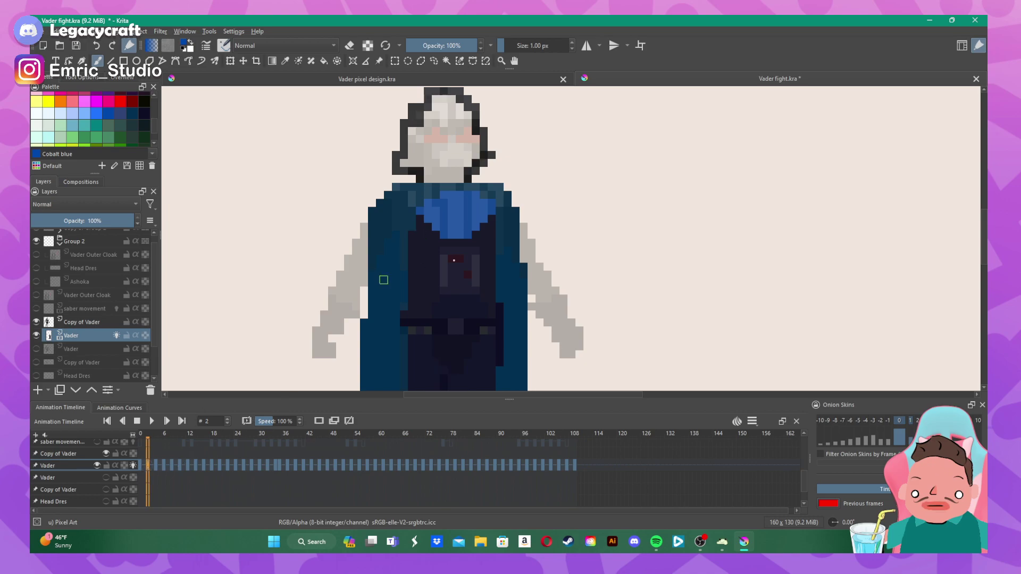
pyautogui.moveTo(444, 250)
pyautogui.mouseDown()
pyautogui.moveTo(444, 290)
pyautogui.moveTo(465, 287)
pyautogui.moveTo(475, 272)
pyautogui.moveTo(466, 251)
pyautogui.moveTo(456, 251)
pyautogui.moveTo(450, 280)
pyautogui.moveTo(457, 256)
pyautogui.moveTo(460, 286)
pyautogui.moveTo(467, 257)
pyautogui.mouseUp()
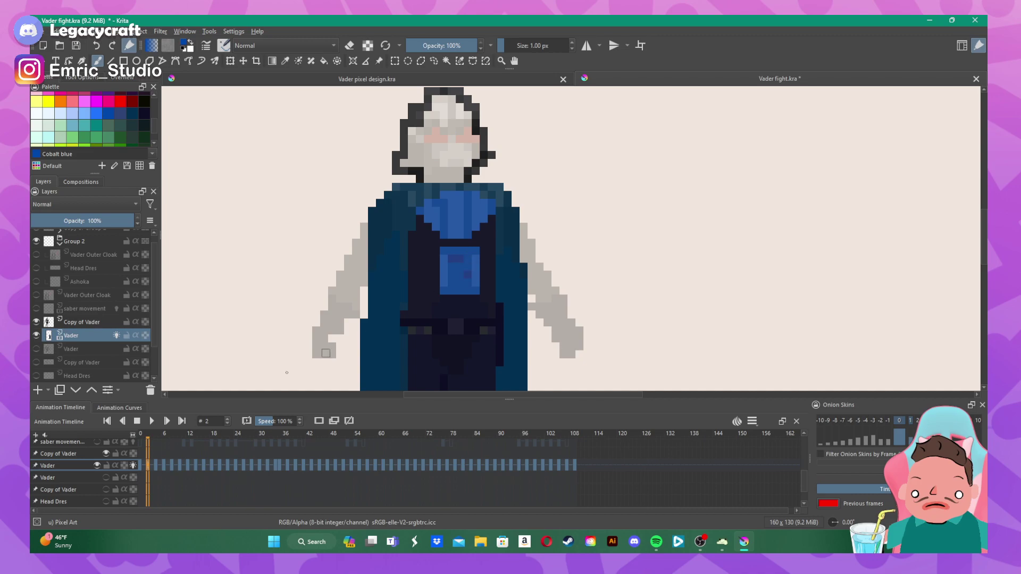
pyautogui.click(156, 465)
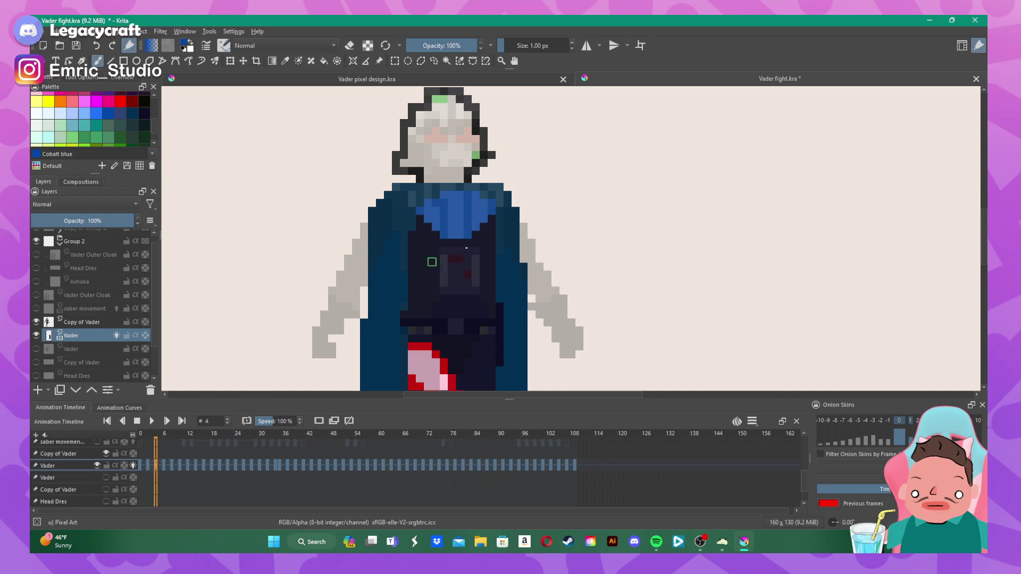
pyautogui.moveTo(445, 250)
pyautogui.mouseDown()
pyautogui.moveTo(444, 287)
pyautogui.moveTo(471, 288)
pyautogui.moveTo(474, 253)
pyautogui.moveTo(451, 251)
pyautogui.moveTo(450, 287)
pyautogui.moveTo(469, 254)
pyautogui.moveTo(466, 283)
pyautogui.mouseUp()
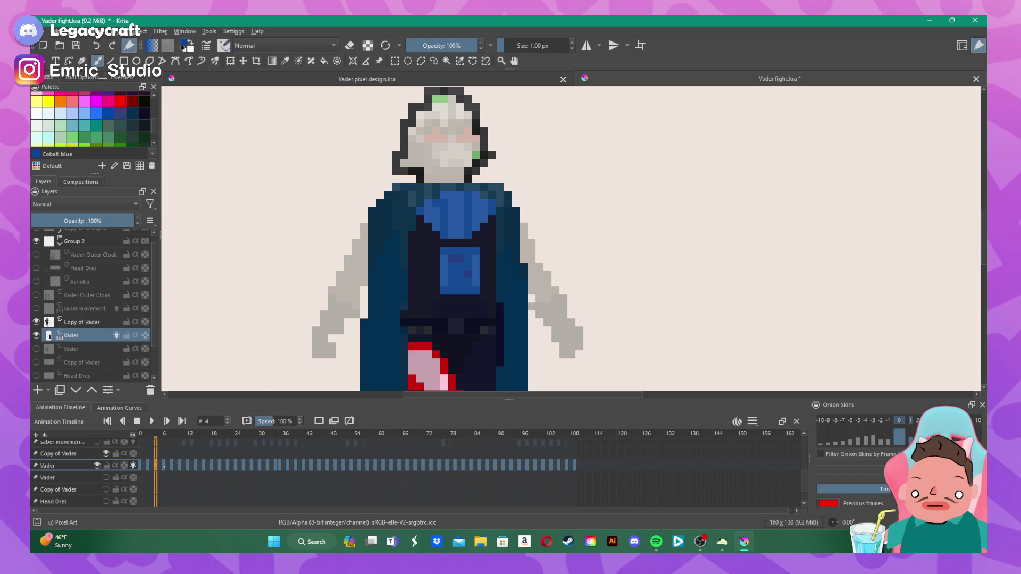
# - Paint the upper chest plate and the rectangular control box in Cobalt blue on frames 6 and 8
pyautogui.click(163, 467)
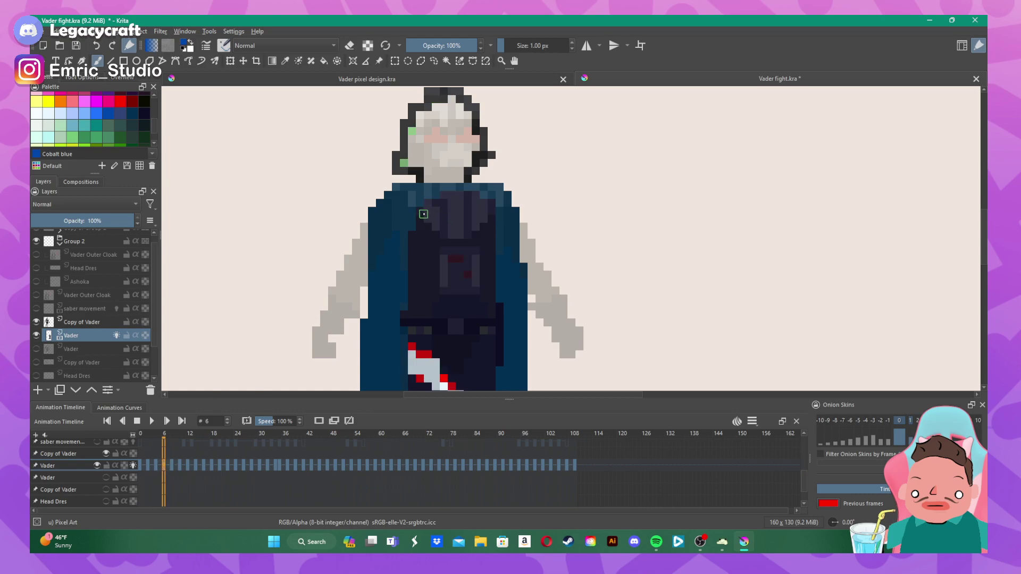
pyautogui.moveTo(422, 213)
pyautogui.mouseDown()
pyautogui.moveTo(469, 195)
pyautogui.moveTo(490, 206)
pyautogui.moveTo(464, 233)
pyautogui.moveTo(443, 233)
pyautogui.moveTo(428, 217)
pyautogui.moveTo(440, 206)
pyautogui.moveTo(451, 223)
pyautogui.moveTo(450, 210)
pyautogui.moveTo(471, 211)
pyautogui.mouseUp()
pyautogui.moveTo(446, 257)
pyautogui.mouseDown()
pyautogui.moveTo(444, 289)
pyautogui.moveTo(475, 288)
pyautogui.moveTo(473, 252)
pyautogui.moveTo(454, 252)
pyautogui.moveTo(450, 281)
pyautogui.moveTo(459, 260)
pyautogui.moveTo(461, 281)
pyautogui.moveTo(468, 256)
pyautogui.mouseUp()
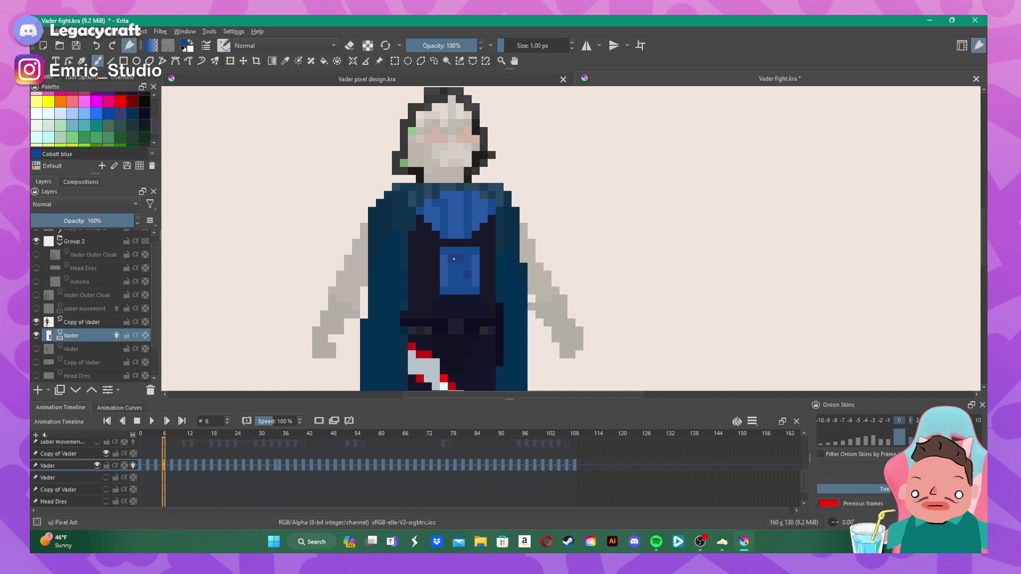
pyautogui.click(171, 465)
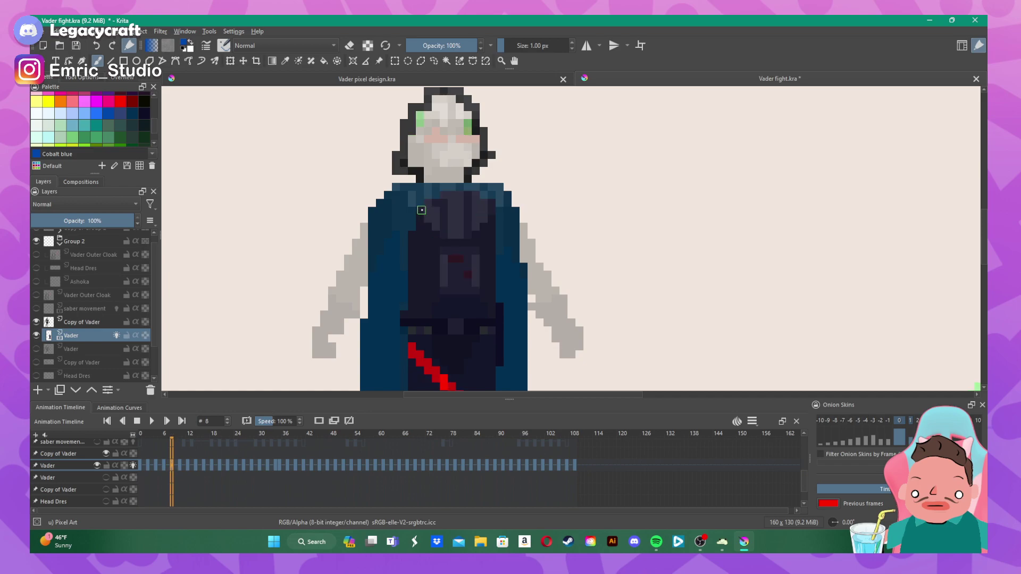
pyautogui.moveTo(421, 210)
pyautogui.mouseDown()
pyautogui.moveTo(443, 233)
pyautogui.moveTo(464, 234)
pyautogui.moveTo(488, 206)
pyautogui.moveTo(458, 195)
pyautogui.moveTo(434, 205)
pyautogui.moveTo(462, 215)
pyautogui.moveTo(453, 228)
pyautogui.moveTo(463, 201)
pyautogui.moveTo(474, 211)
pyautogui.mouseUp()
pyautogui.moveTo(444, 249)
pyautogui.mouseDown()
pyautogui.moveTo(444, 286)
pyautogui.moveTo(471, 290)
pyautogui.moveTo(476, 258)
pyautogui.moveTo(458, 251)
pyautogui.moveTo(458, 272)
pyautogui.moveTo(466, 267)
pyautogui.mouseUp()
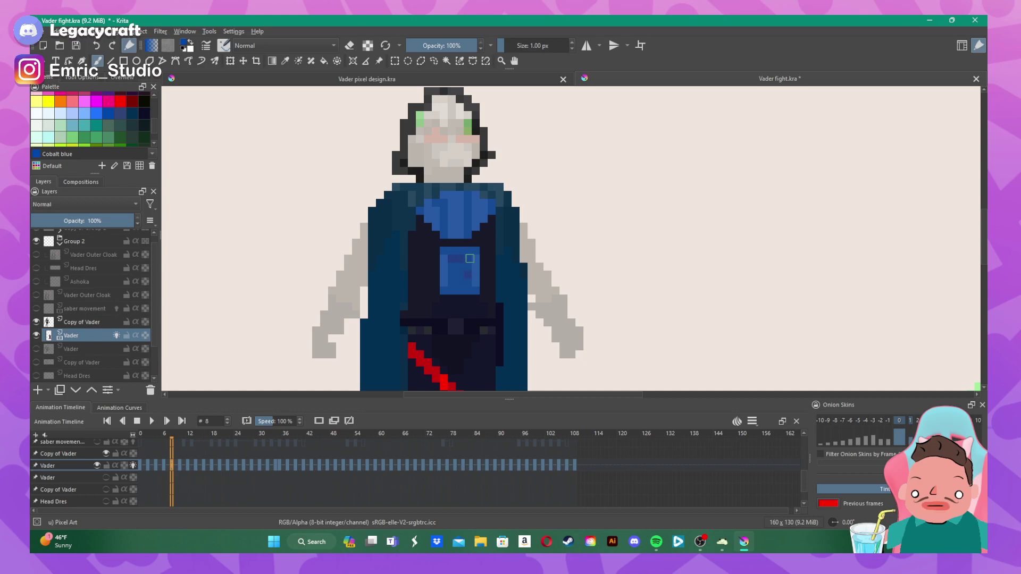
# - Paint the chest plate and control box in Cobalt blue on frame 10, undoing the stray stroke on the cloak
pyautogui.click(180, 465)
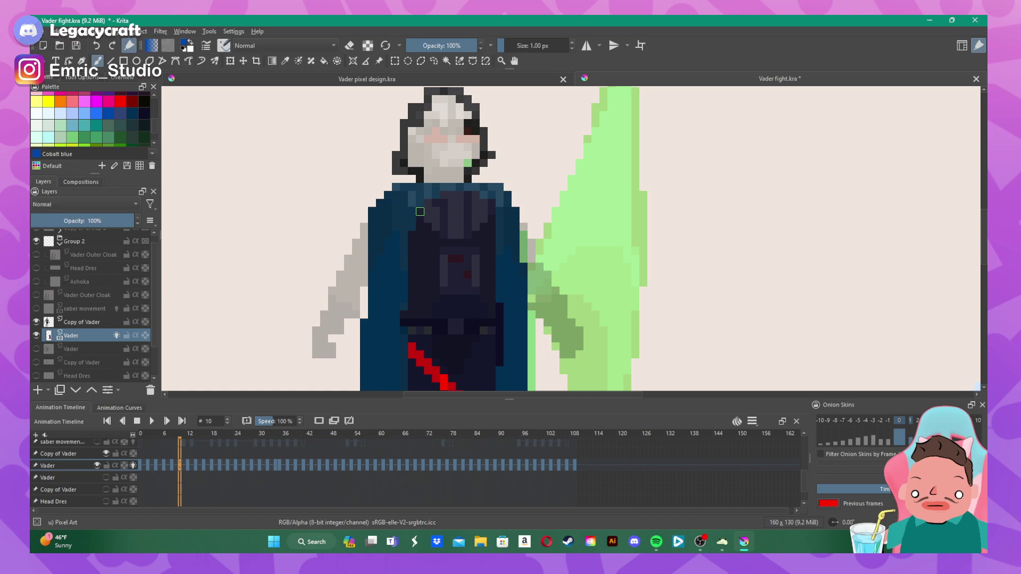
pyautogui.moveTo(419, 212)
pyautogui.mouseDown()
pyautogui.moveTo(461, 196)
pyautogui.moveTo(491, 210)
pyautogui.mouseUp()
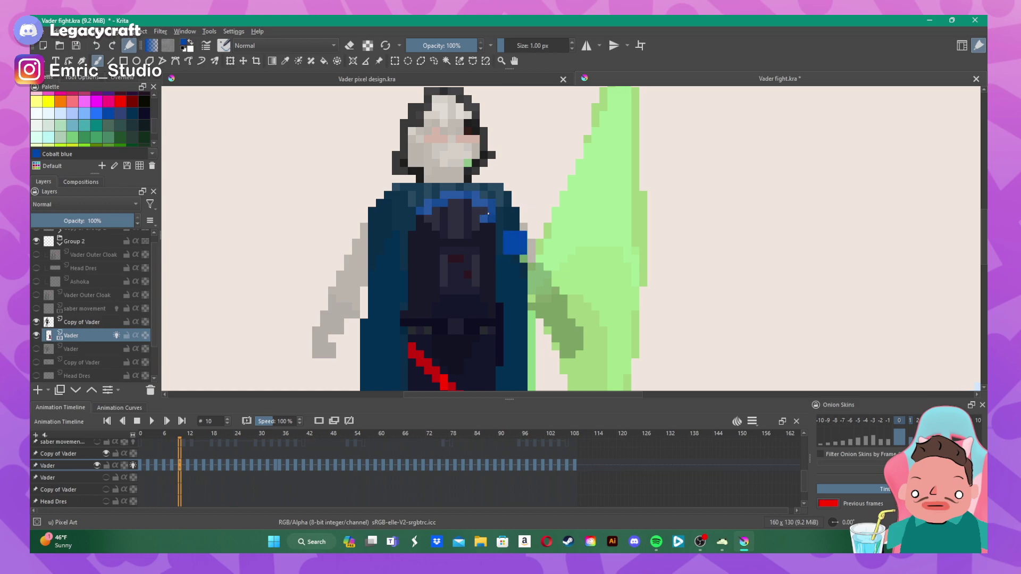
pyautogui.hotkey('ctrl', 'z')
pyautogui.moveTo(424, 212)
pyautogui.mouseDown()
pyautogui.moveTo(488, 205)
pyautogui.moveTo(452, 196)
pyautogui.moveTo(428, 206)
pyautogui.moveTo(468, 204)
pyautogui.moveTo(423, 225)
pyautogui.moveTo(434, 219)
pyautogui.moveTo(446, 235)
pyautogui.moveTo(481, 218)
pyautogui.moveTo(449, 220)
pyautogui.moveTo(456, 228)
pyautogui.moveTo(445, 287)
pyautogui.moveTo(472, 287)
pyautogui.moveTo(474, 251)
pyautogui.moveTo(450, 252)
pyautogui.moveTo(452, 281)
pyautogui.moveTo(459, 259)
pyautogui.moveTo(463, 284)
pyautogui.moveTo(467, 259)
pyautogui.mouseUp()
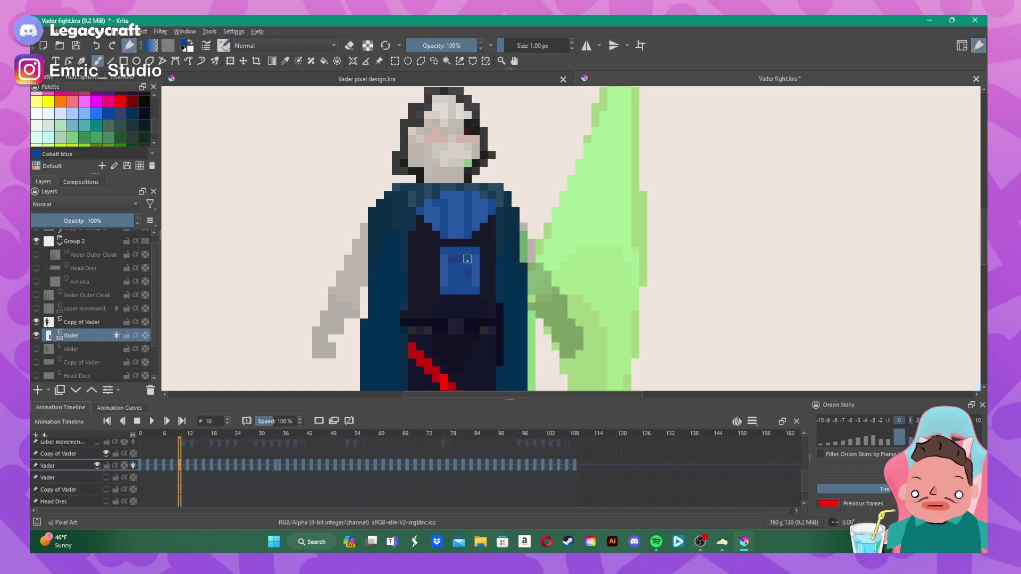
# - Paint the control box in Cobalt blue around the arm outline on frame 12 and trim its lower edge with Midnight blue
pyautogui.scroll(-5, 701, 149)
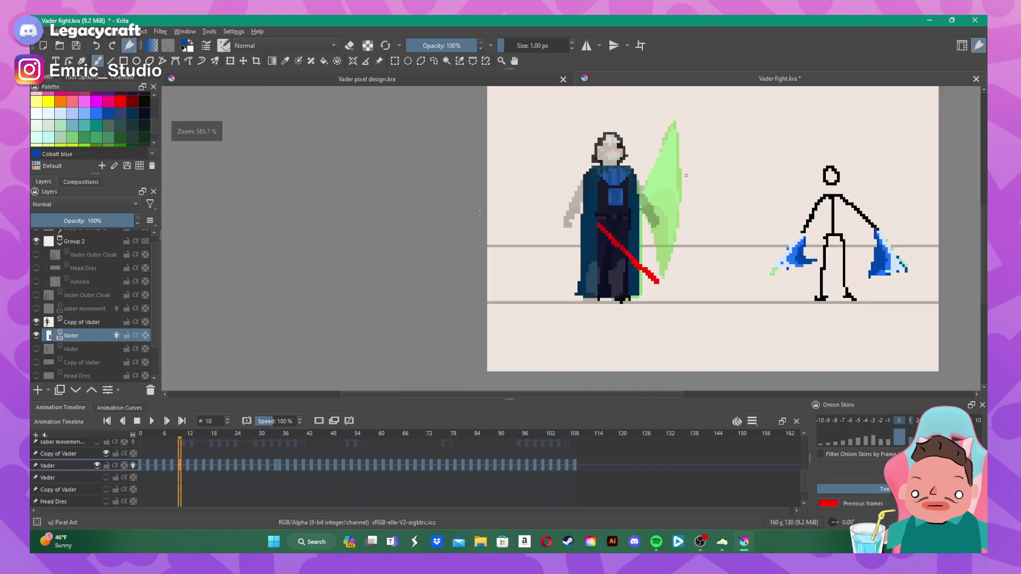
pyautogui.scroll(2, 658, 169)
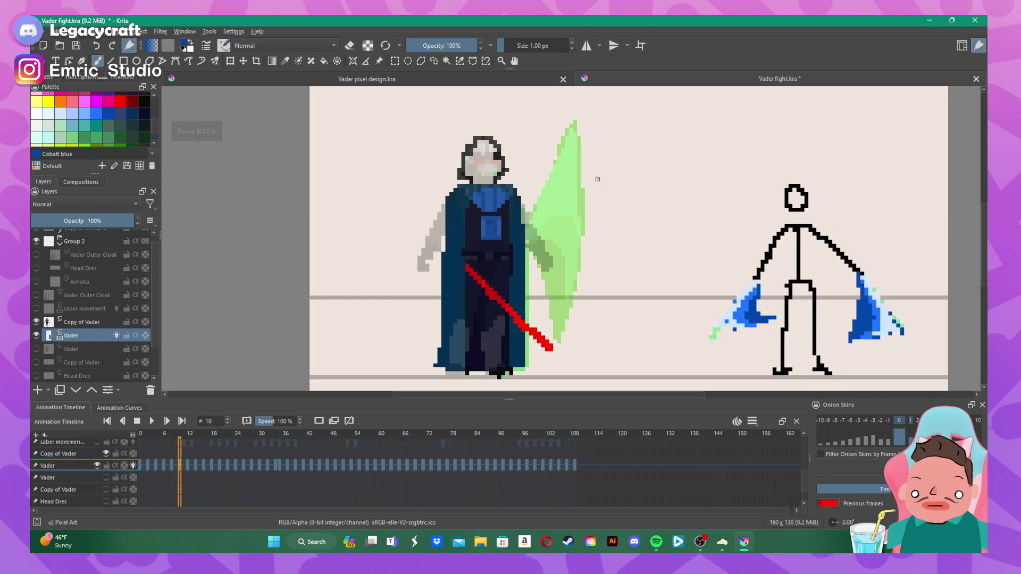
pyautogui.scroll(1, 597, 177)
pyautogui.click(187, 466)
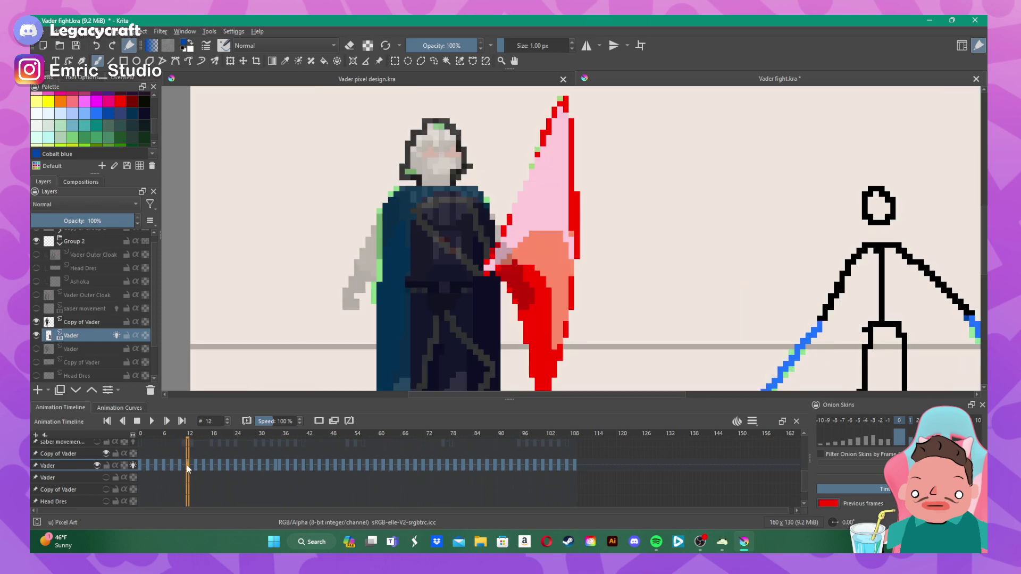
pyautogui.scroll(1, 446, 218)
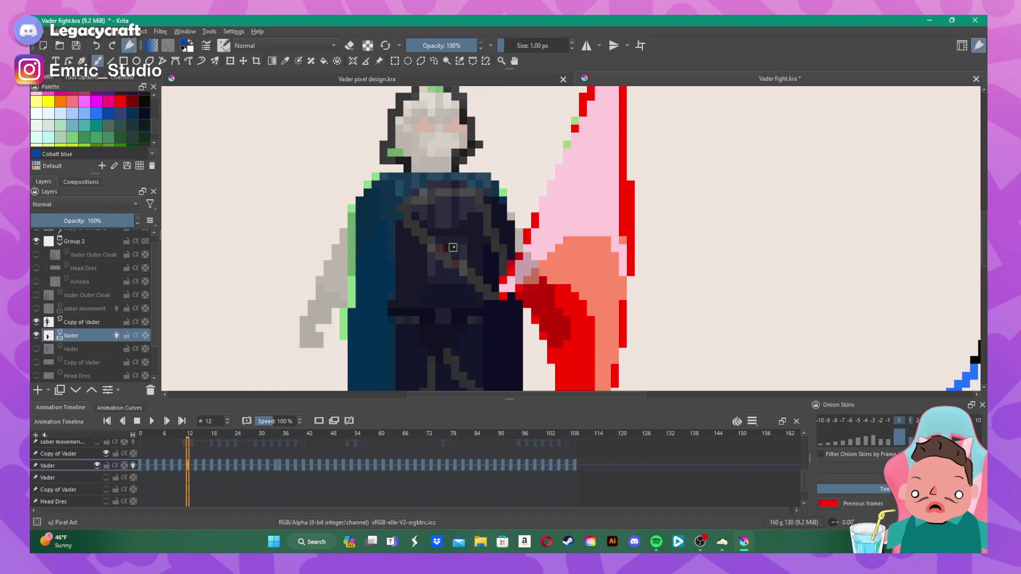
pyautogui.moveTo(448, 240)
pyautogui.mouseDown()
pyautogui.moveTo(471, 242)
pyautogui.moveTo(471, 268)
pyautogui.mouseUp()
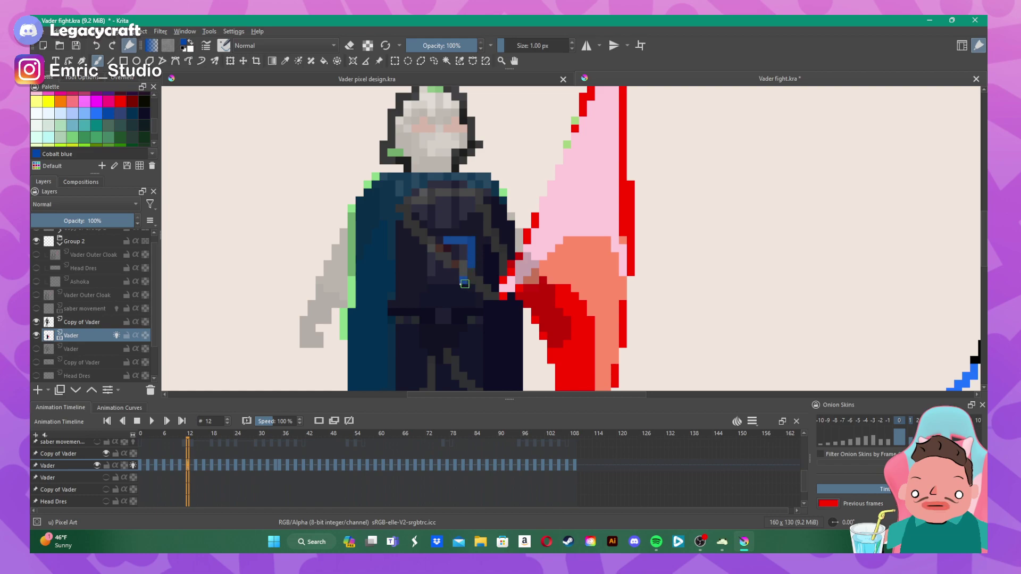
pyautogui.click(458, 285)
pyautogui.moveTo(445, 281)
pyautogui.mouseDown()
pyautogui.moveTo(441, 272)
pyautogui.moveTo(461, 272)
pyautogui.mouseUp()
pyautogui.press('e')
pyautogui.click(436, 280)
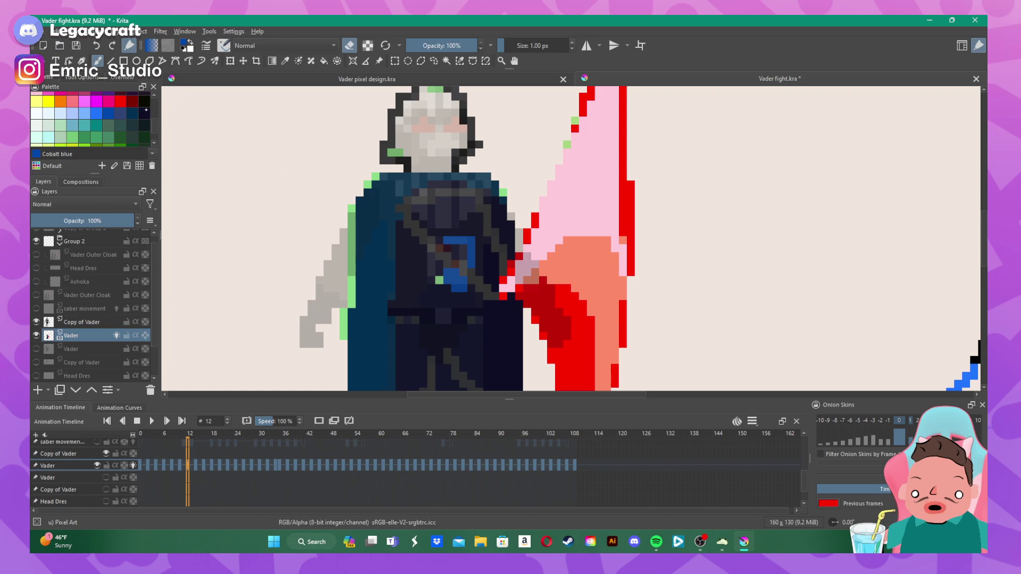
pyautogui.click(143, 113)
pyautogui.press('e')
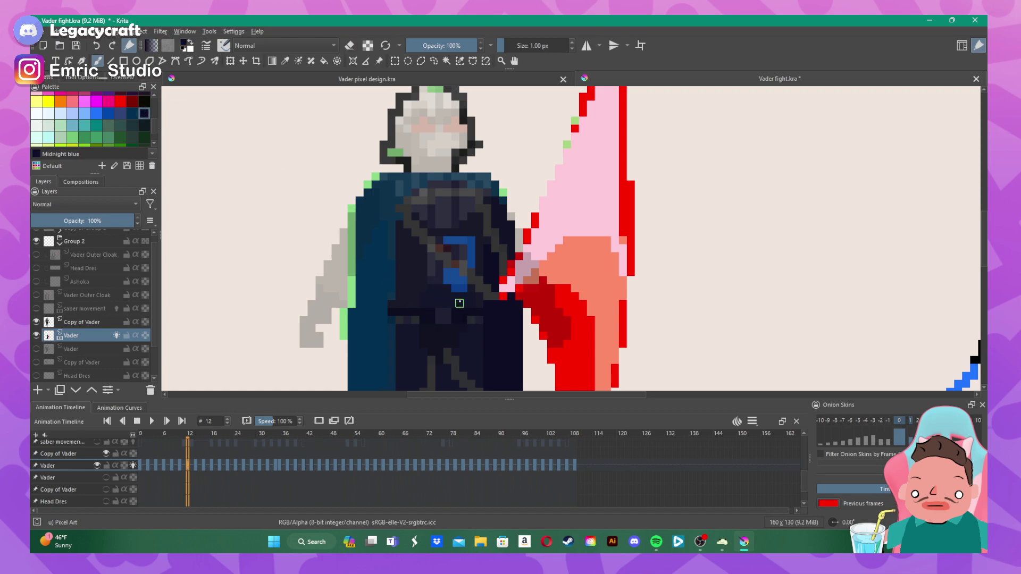
pyautogui.moveTo(455, 289); pyautogui.dragTo(465, 290)
# - Fill the upper chest plate with Cobalt blue between the arm outlines on frame 12, then go to frame 14
pyautogui.click(109, 114)
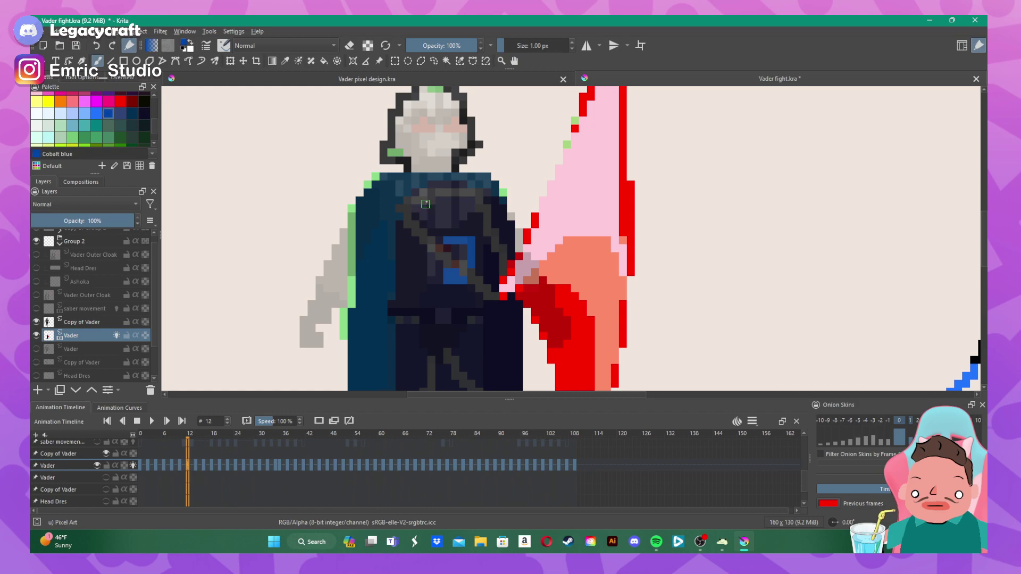
pyautogui.moveTo(428, 184)
pyautogui.mouseDown()
pyautogui.moveTo(484, 195)
pyautogui.moveTo(472, 222)
pyautogui.moveTo(488, 198)
pyautogui.moveTo(461, 224)
pyautogui.moveTo(411, 201)
pyautogui.moveTo(460, 194)
pyautogui.mouseUp()
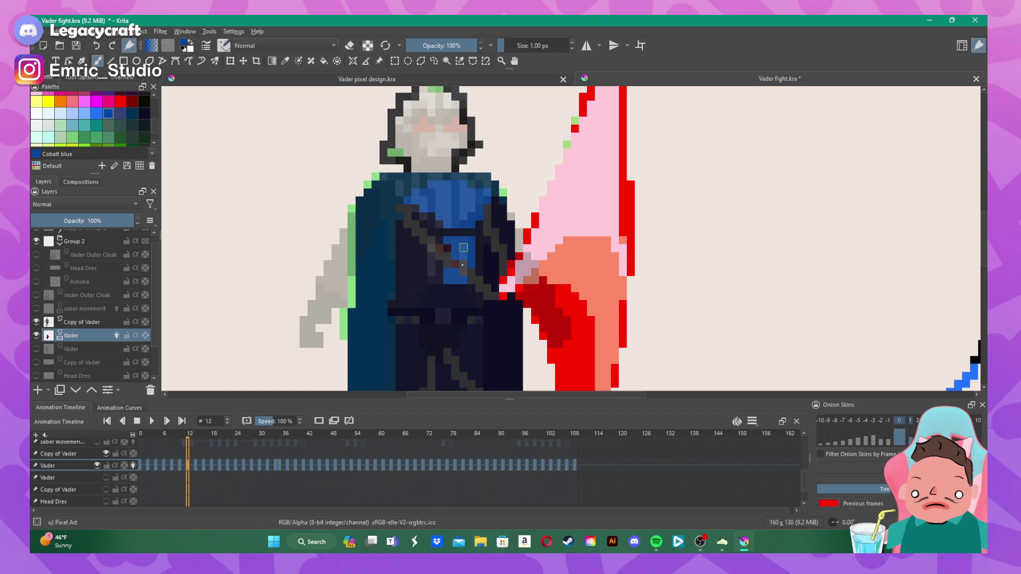
pyautogui.click(196, 465)
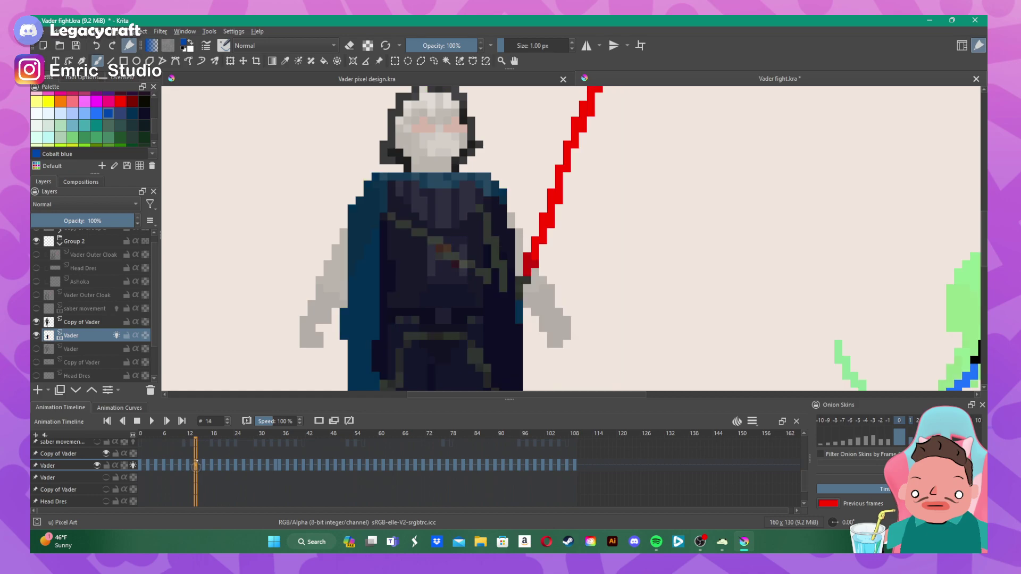
# - On frame 14, paint the chest plate in Cobalt blue, trim its upper corner with Prussian blue, and paint the control box in Primary Blue
pyautogui.click(392, 193)
pyautogui.moveTo(399, 192)
pyautogui.mouseDown()
pyautogui.moveTo(467, 185)
pyautogui.moveTo(485, 200)
pyautogui.moveTo(439, 225)
pyautogui.moveTo(395, 200)
pyautogui.moveTo(409, 191)
pyautogui.moveTo(427, 207)
pyautogui.moveTo(435, 197)
pyautogui.moveTo(438, 207)
pyautogui.moveTo(472, 201)
pyautogui.mouseUp()
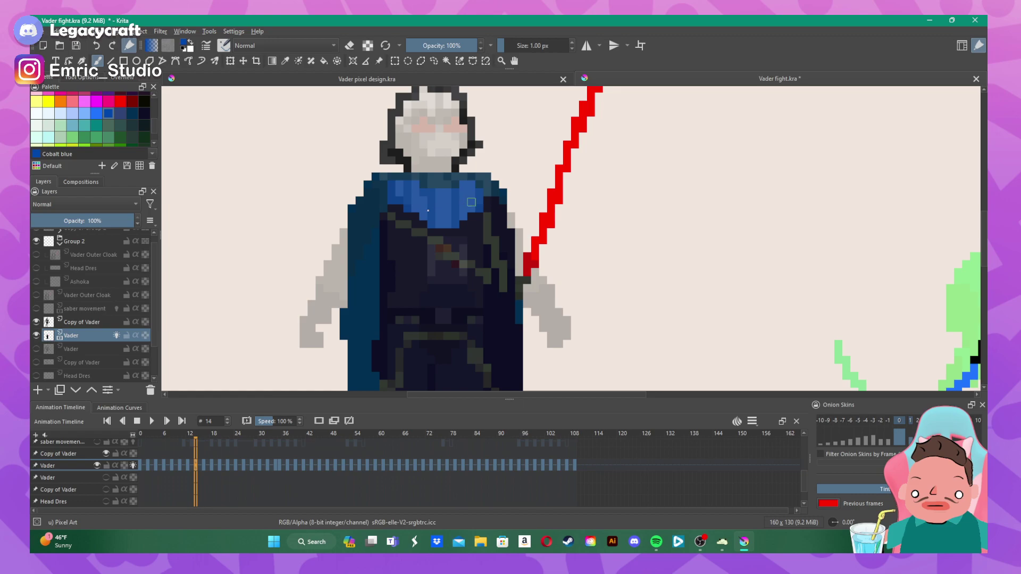
pyautogui.click(119, 113)
pyautogui.click(132, 113)
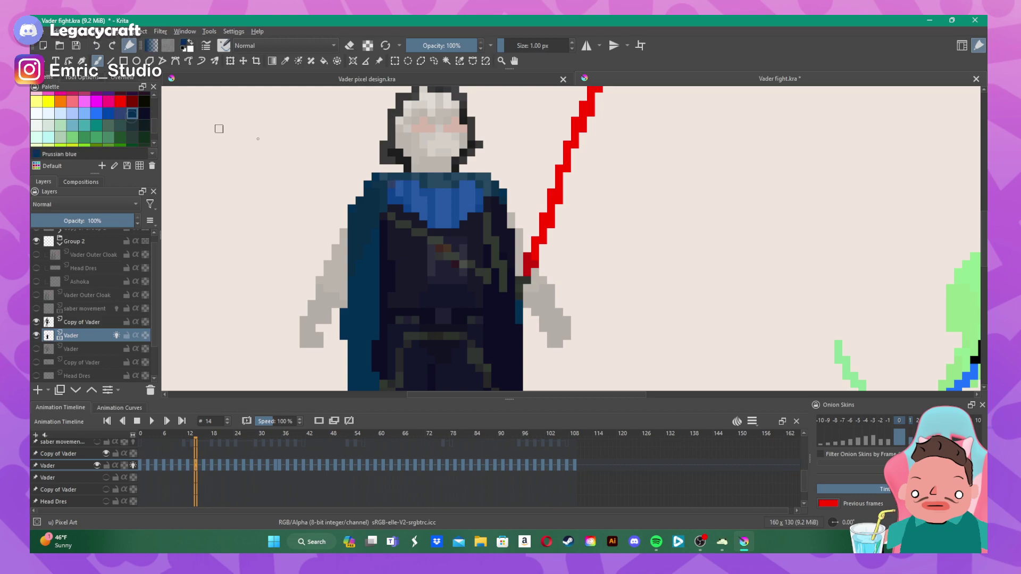
pyautogui.moveTo(393, 184); pyautogui.dragTo(428, 184)
pyautogui.click(95, 113)
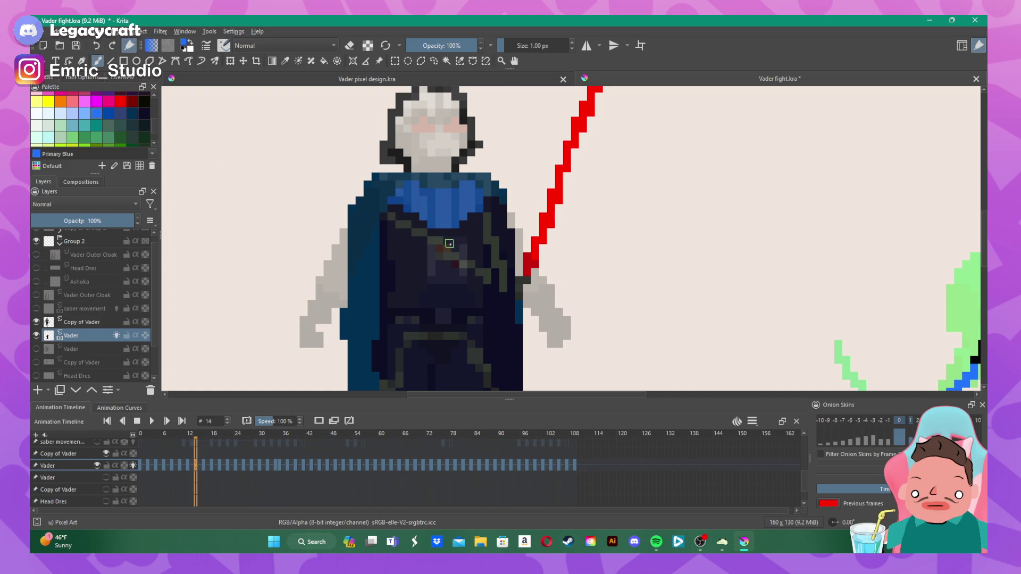
pyautogui.moveTo(447, 241)
pyautogui.mouseDown()
pyautogui.moveTo(462, 254)
pyautogui.moveTo(458, 279)
pyautogui.moveTo(439, 279)
pyautogui.moveTo(438, 254)
pyautogui.moveTo(446, 249)
pyautogui.moveTo(448, 270)
pyautogui.moveTo(462, 264)
pyautogui.mouseUp()
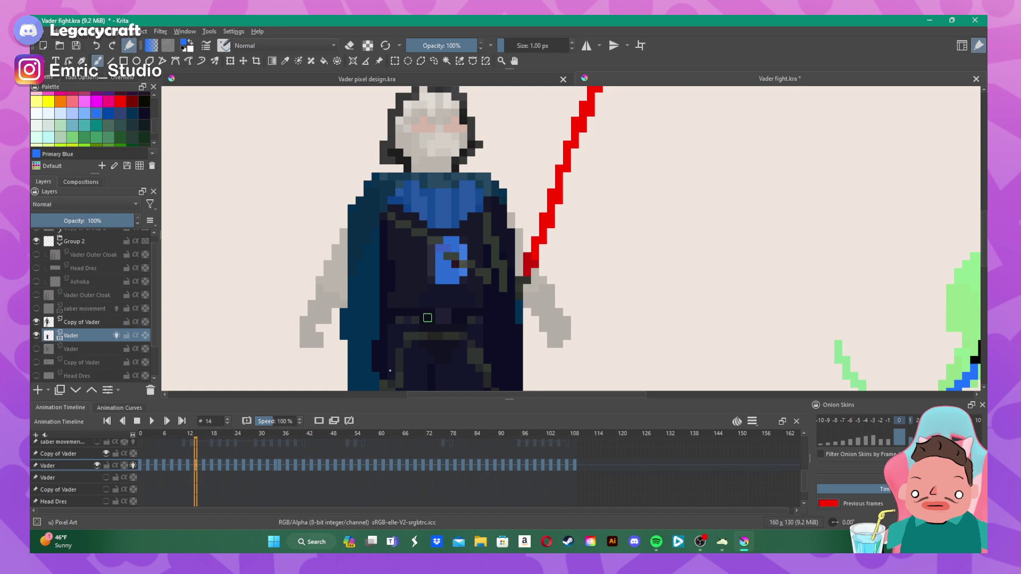
# - Paint the control box and chest plate in Primary Blue on frame 16 and trim the plate's corner with Prussian blue
pyautogui.click(203, 465)
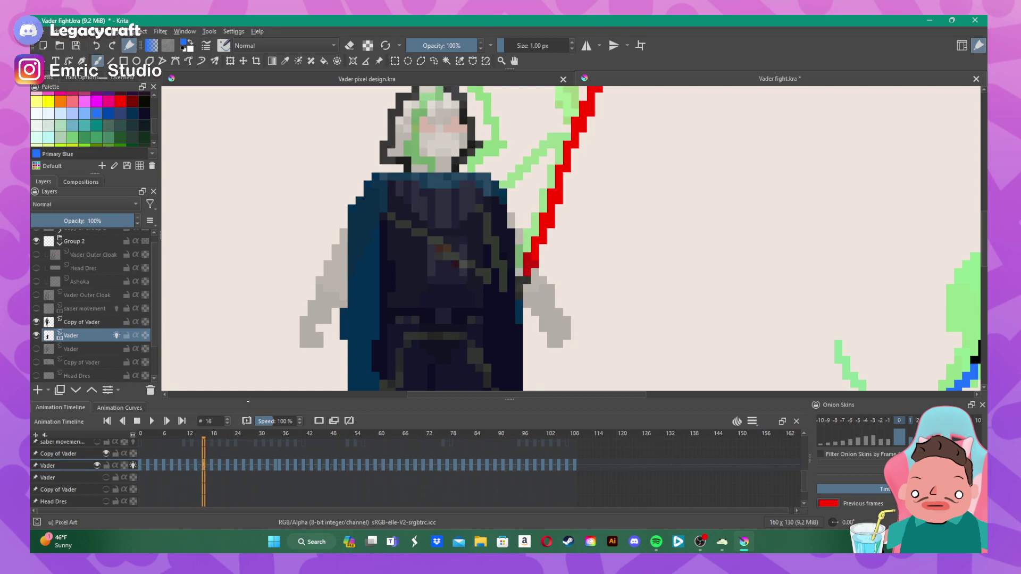
pyautogui.moveTo(431, 248)
pyautogui.mouseDown()
pyautogui.moveTo(431, 277)
pyautogui.moveTo(465, 278)
pyautogui.moveTo(440, 250)
pyautogui.moveTo(442, 273)
pyautogui.moveTo(447, 240)
pyautogui.moveTo(462, 249)
pyautogui.moveTo(452, 249)
pyautogui.mouseUp()
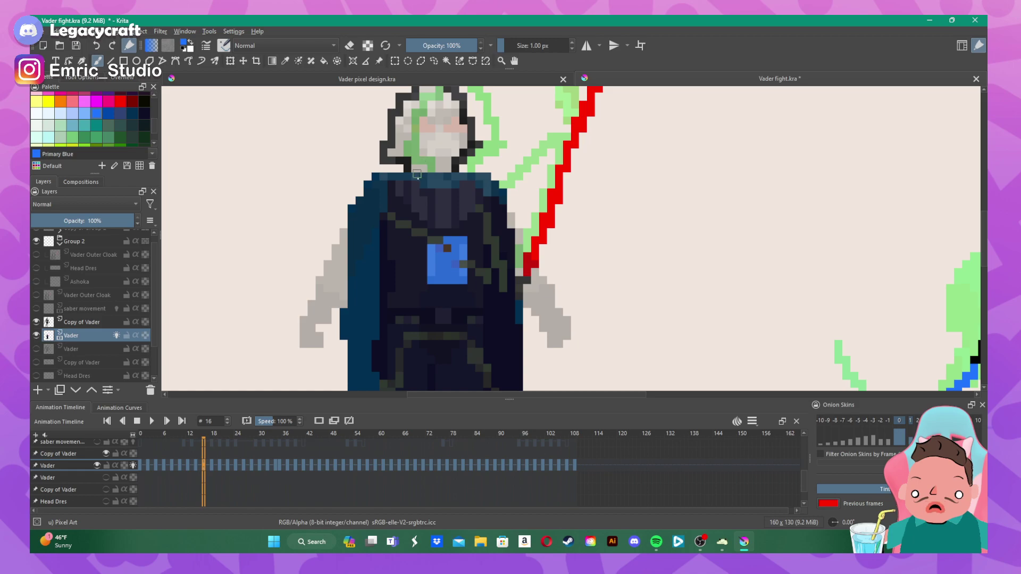
pyautogui.moveTo(393, 184)
pyautogui.mouseDown()
pyautogui.moveTo(470, 185)
pyautogui.moveTo(485, 201)
pyautogui.moveTo(438, 225)
pyautogui.moveTo(399, 193)
pyautogui.moveTo(444, 214)
pyautogui.moveTo(459, 202)
pyautogui.moveTo(391, 184)
pyautogui.mouseUp()
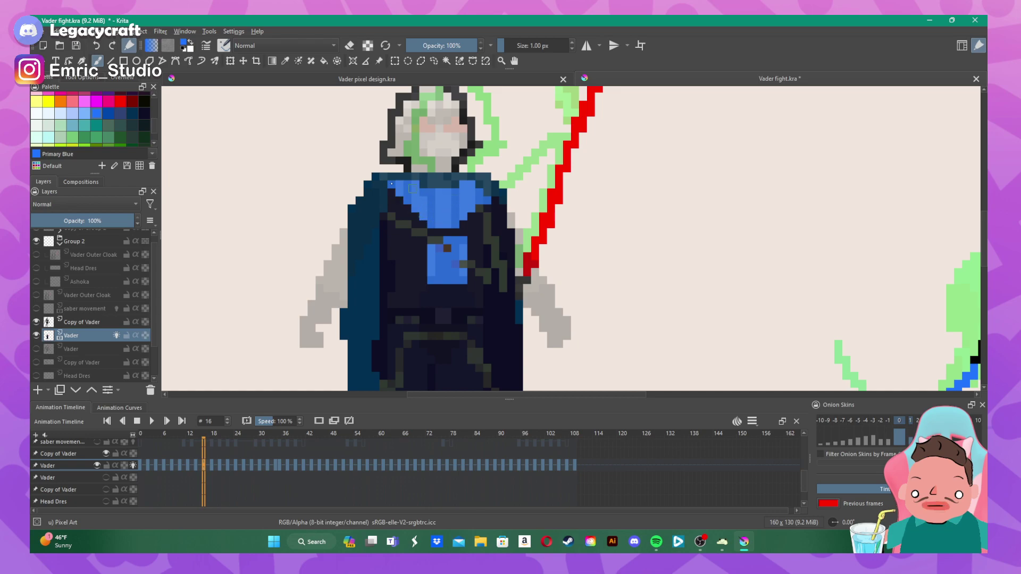
pyautogui.click(136, 115)
pyautogui.click(392, 185)
# - On frame 18, paint the partly turned chest plate and the narrow control box in Primary Blue around the arm outline
pyautogui.click(211, 466)
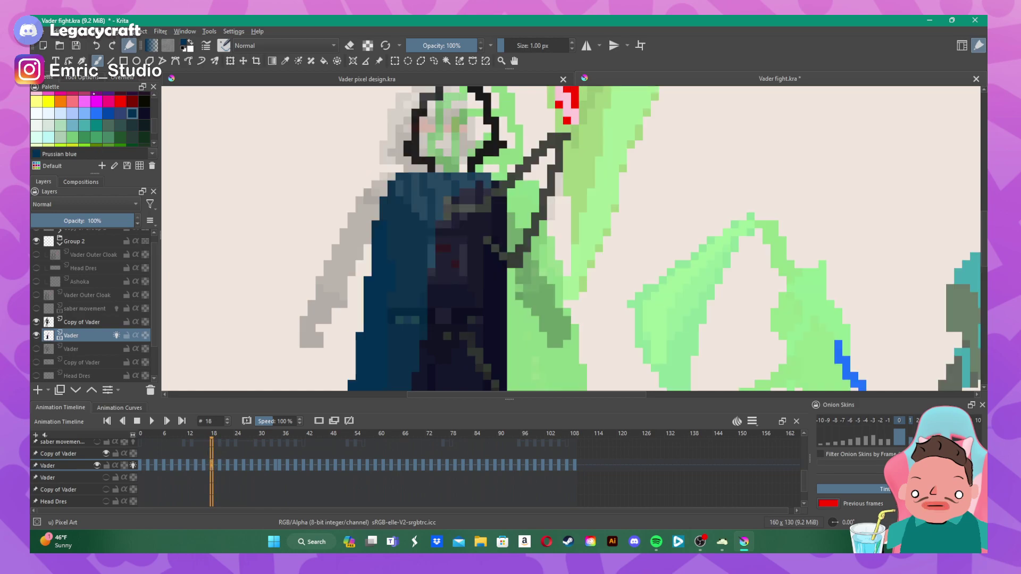
pyautogui.click(96, 112)
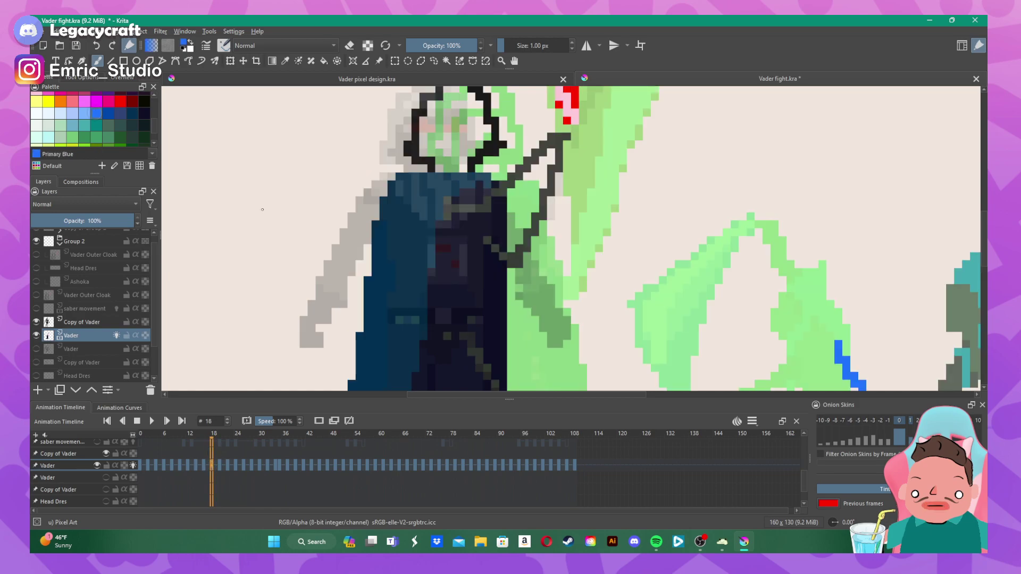
pyautogui.moveTo(474, 231)
pyautogui.mouseDown()
pyautogui.moveTo(466, 216)
pyautogui.moveTo(496, 207)
pyautogui.moveTo(485, 233)
pyautogui.moveTo(486, 215)
pyautogui.moveTo(480, 225)
pyautogui.moveTo(465, 193)
pyautogui.moveTo(475, 189)
pyautogui.mouseUp()
pyautogui.click(479, 232)
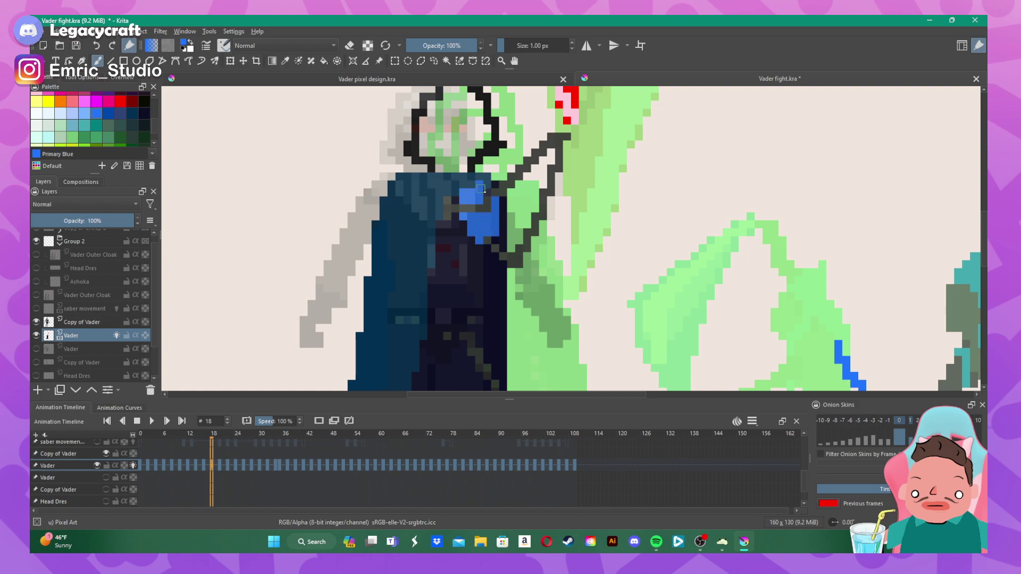
pyautogui.click(481, 189)
pyautogui.click(472, 254)
pyautogui.moveTo(479, 269)
pyautogui.mouseDown()
pyautogui.moveTo(473, 287)
pyautogui.moveTo(465, 264)
pyautogui.moveTo(461, 285)
pyautogui.mouseUp()
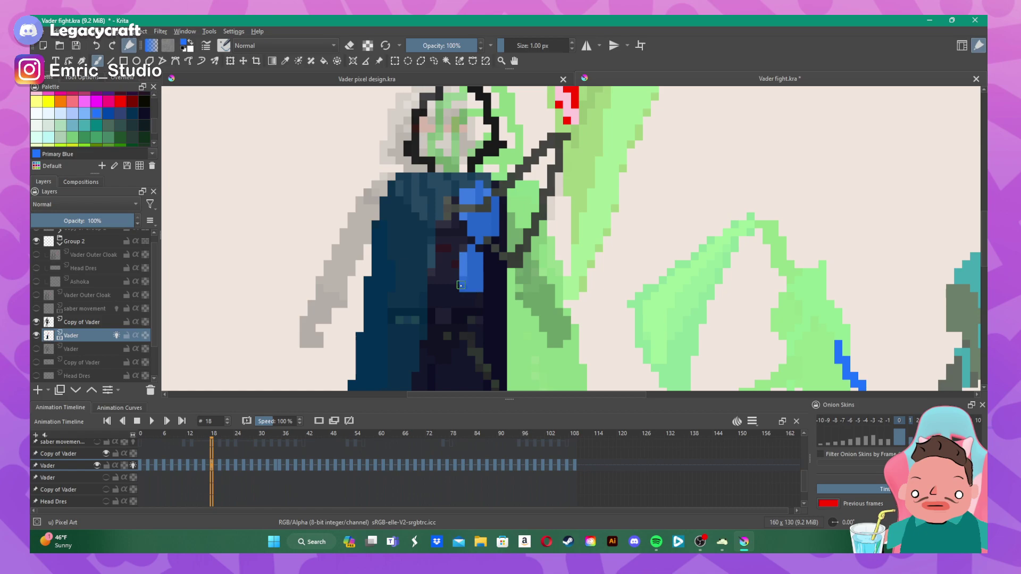
pyautogui.click(455, 287)
pyautogui.click(456, 279)
# - Paint the pointed chest plate below the collar and the small control box beneath it in Primary Blue on frame 20
pyautogui.press('2')
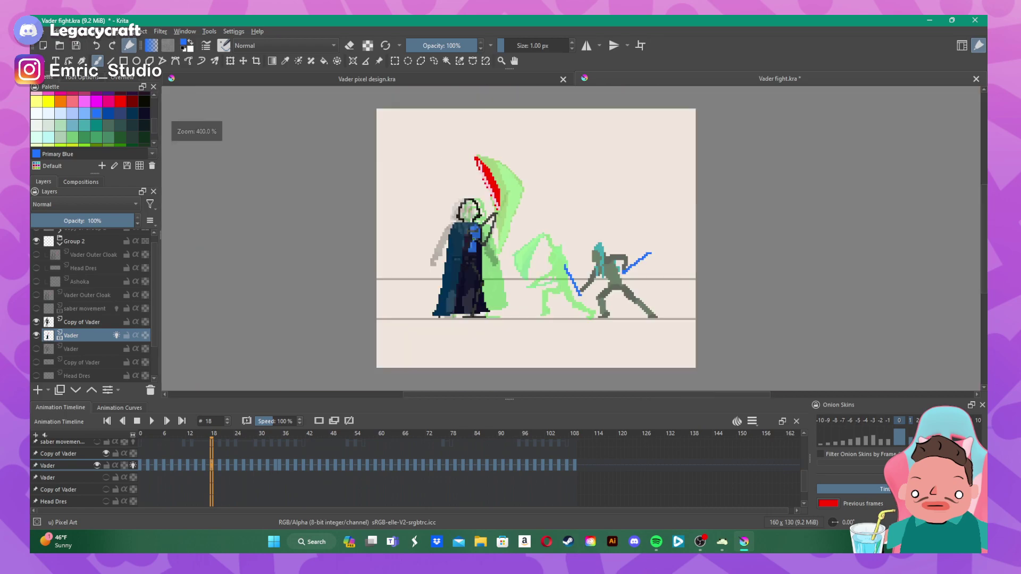
pyautogui.scroll(3, 509, 239)
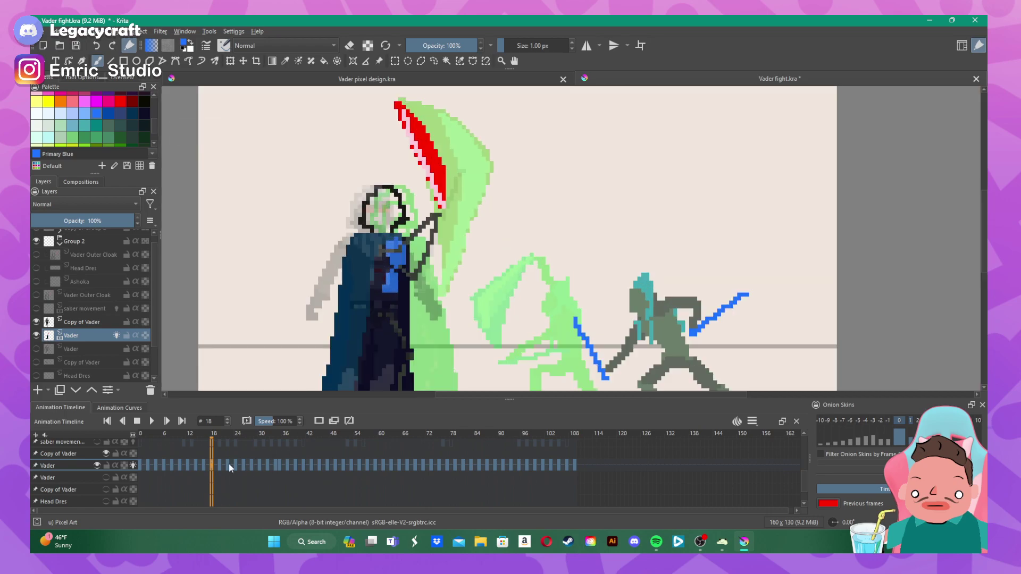
pyautogui.click(220, 465)
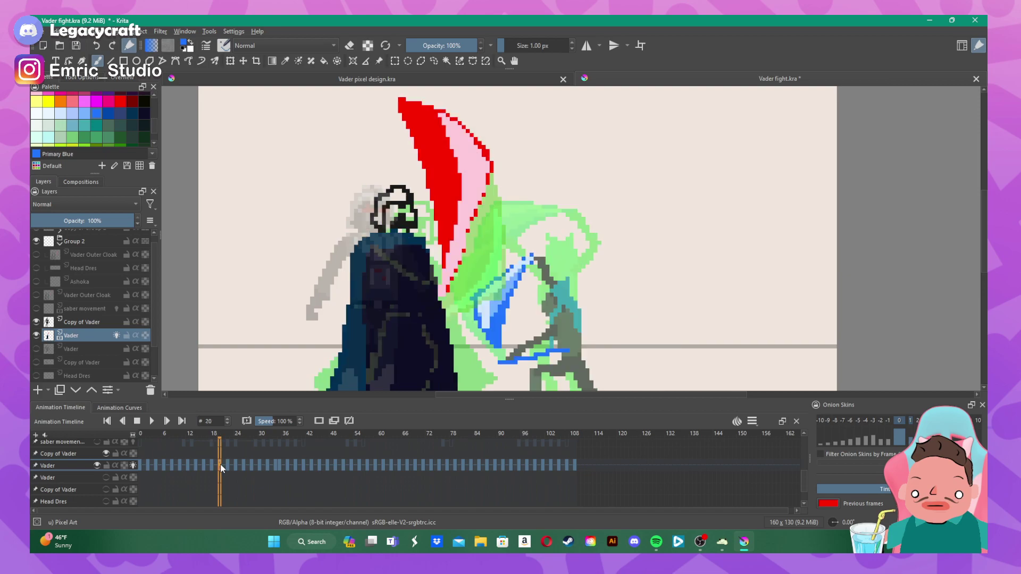
pyautogui.scroll(2, 444, 315)
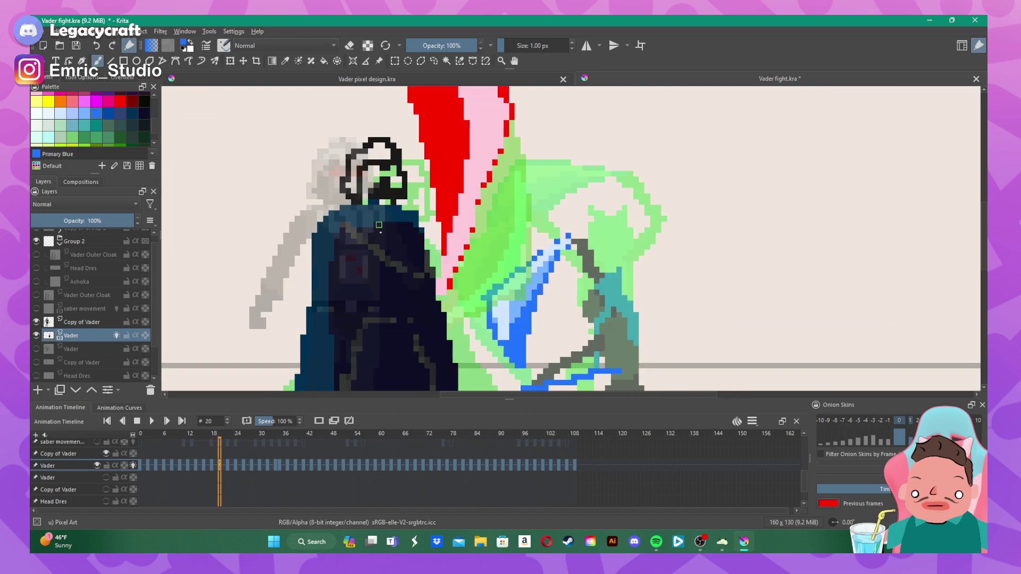
pyautogui.moveTo(377, 227)
pyautogui.mouseDown()
pyautogui.moveTo(394, 226)
pyautogui.moveTo(392, 250)
pyautogui.moveTo(359, 232)
pyautogui.moveTo(384, 243)
pyautogui.moveTo(404, 231)
pyautogui.mouseUp()
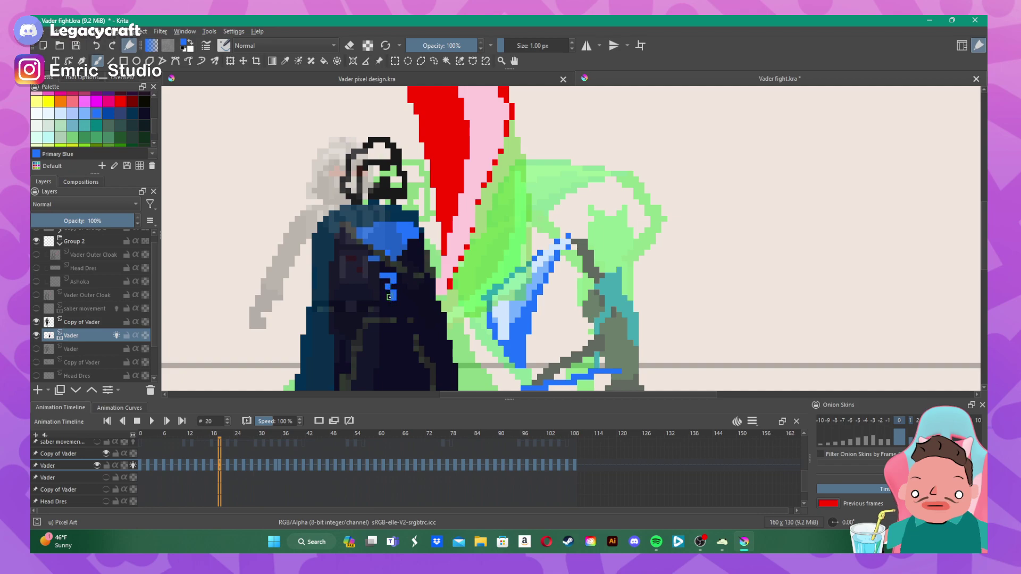
pyautogui.moveTo(389, 296)
pyautogui.mouseDown()
pyautogui.moveTo(375, 296)
pyautogui.moveTo(375, 284)
pyautogui.moveTo(383, 279)
pyautogui.moveTo(387, 292)
pyautogui.mouseUp()
pyautogui.scroll(-4, 363, 200)
pyautogui.scroll(4, 363, 199)
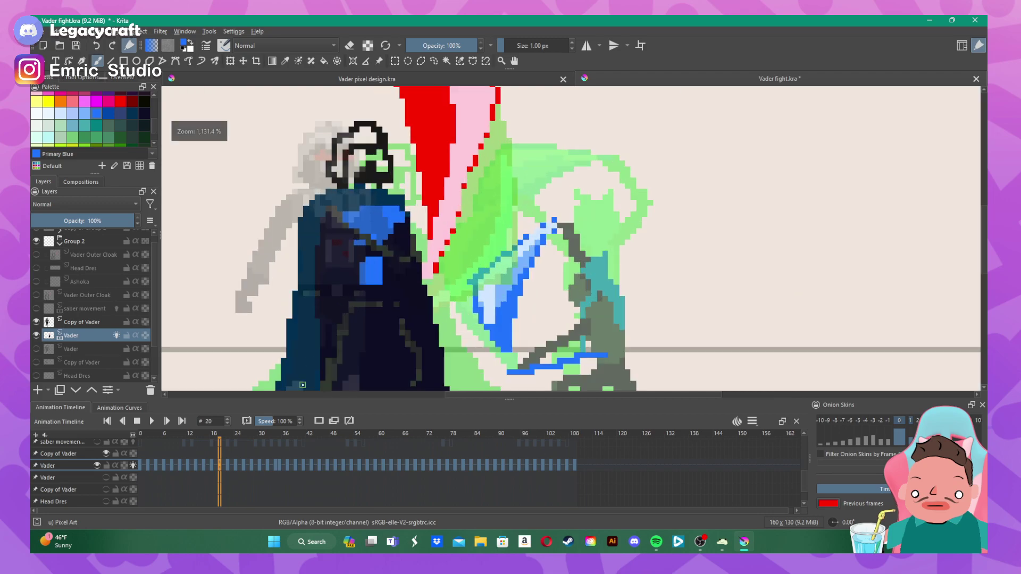
# - Paint the chest plate and control box in Primary Blue between the arm outlines on frame 22, undoing the last stroke
pyautogui.click(228, 465)
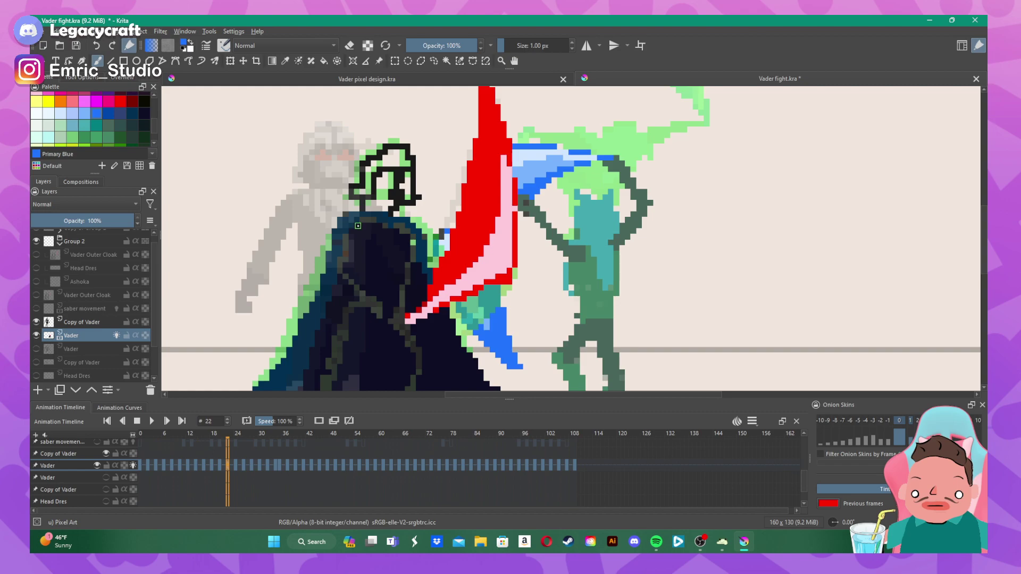
pyautogui.moveTo(355, 225); pyautogui.dragTo(371, 226)
pyautogui.click(394, 228)
pyautogui.moveTo(380, 261)
pyautogui.mouseDown()
pyautogui.moveTo(407, 241)
pyautogui.moveTo(374, 261)
pyautogui.moveTo(350, 231)
pyautogui.moveTo(369, 257)
pyautogui.moveTo(357, 232)
pyautogui.moveTo(394, 248)
pyautogui.mouseUp()
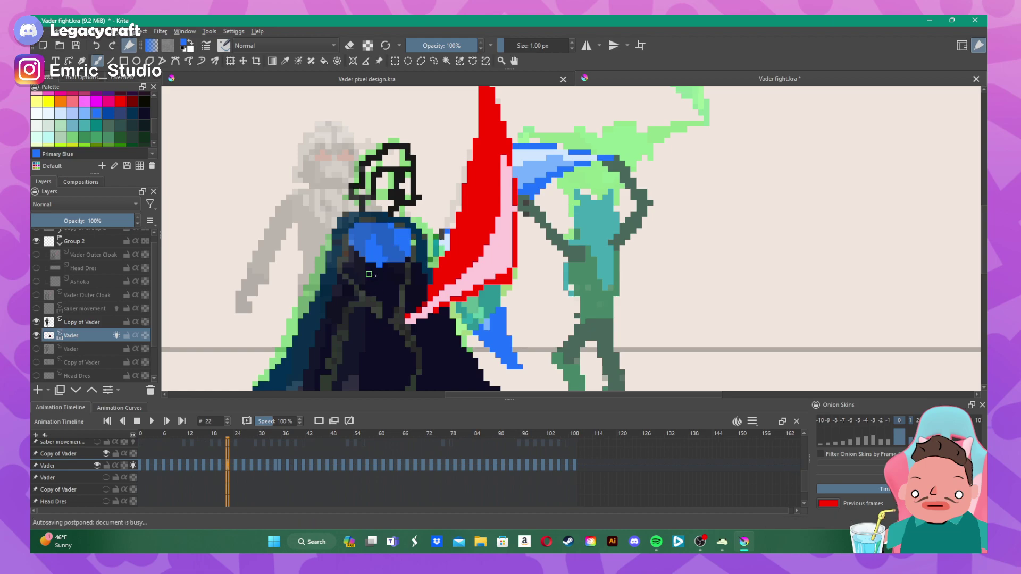
pyautogui.moveTo(369, 275)
pyautogui.mouseDown()
pyautogui.moveTo(383, 276)
pyautogui.moveTo(374, 282)
pyautogui.mouseUp()
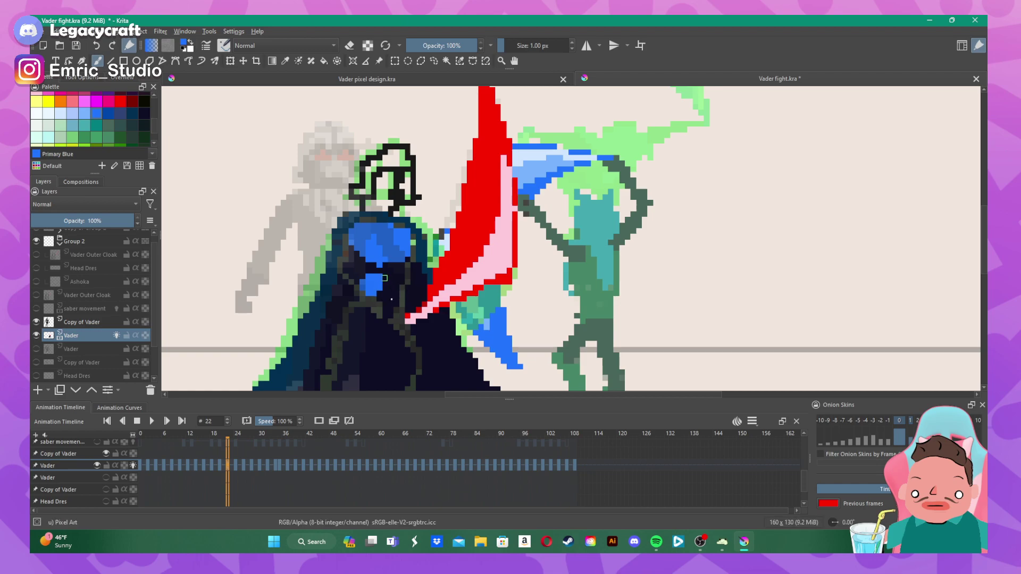
pyautogui.hotkey('ctrl', 'z')
pyautogui.scroll(-3, 370, 266)
pyautogui.scroll(1, 335, 397)
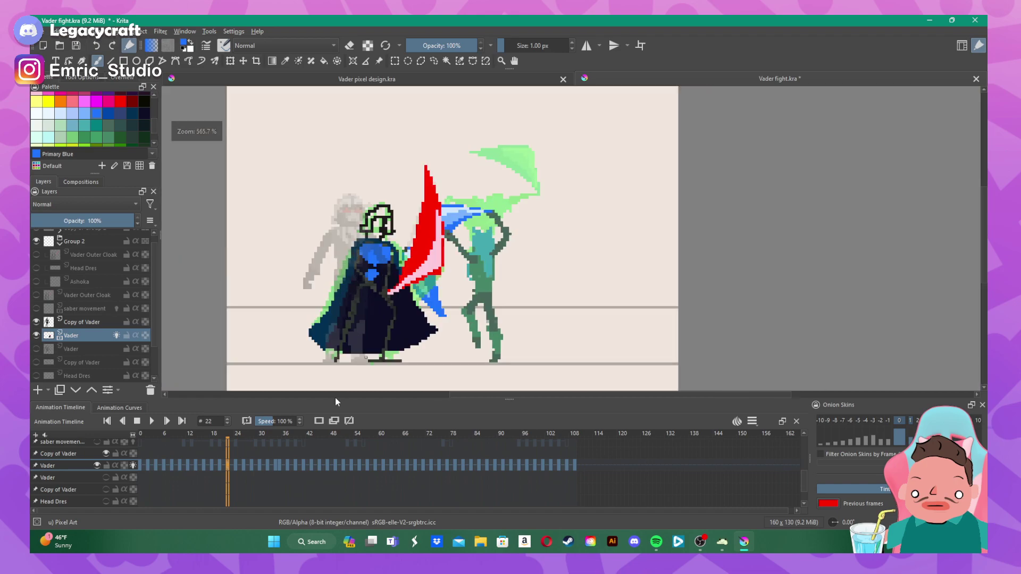
# - On frame 24, outline and fill the chest plate in Primary Blue and add the control box between the arm lines
pyautogui.click(235, 464)
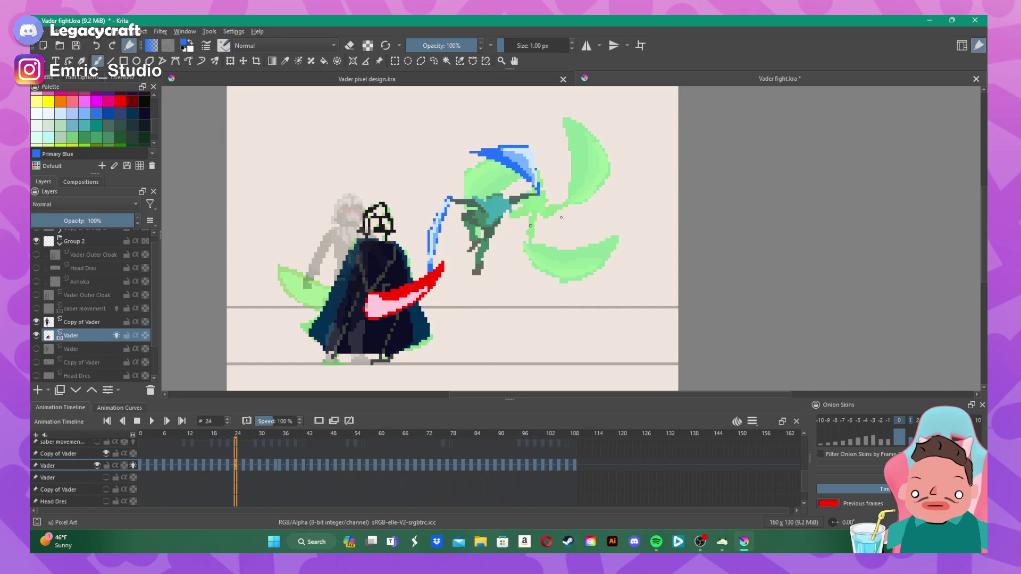
pyautogui.scroll(2, 383, 230)
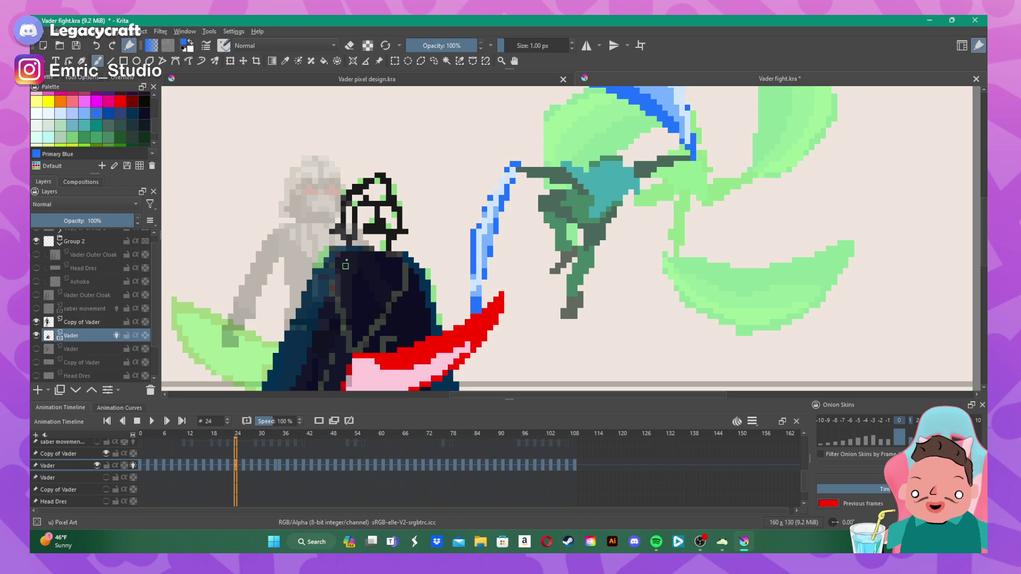
pyautogui.moveTo(343, 255); pyautogui.dragTo(402, 265)
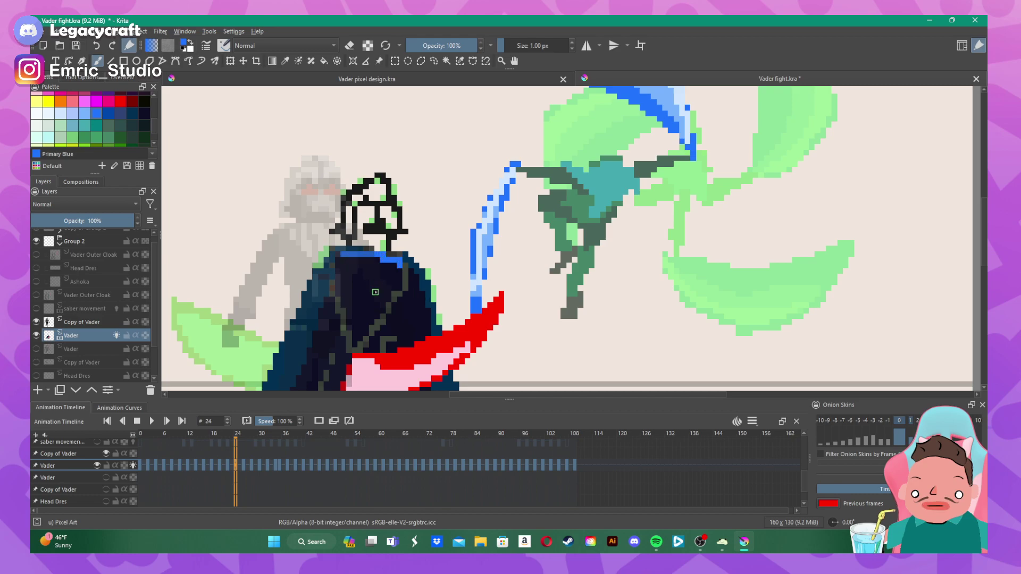
pyautogui.moveTo(369, 296)
pyautogui.mouseDown()
pyautogui.moveTo(345, 285)
pyautogui.moveTo(337, 257)
pyautogui.moveTo(364, 290)
pyautogui.moveTo(380, 291)
pyautogui.moveTo(399, 273)
pyautogui.moveTo(380, 287)
pyautogui.moveTo(353, 265)
pyautogui.moveTo(370, 272)
pyautogui.mouseUp()
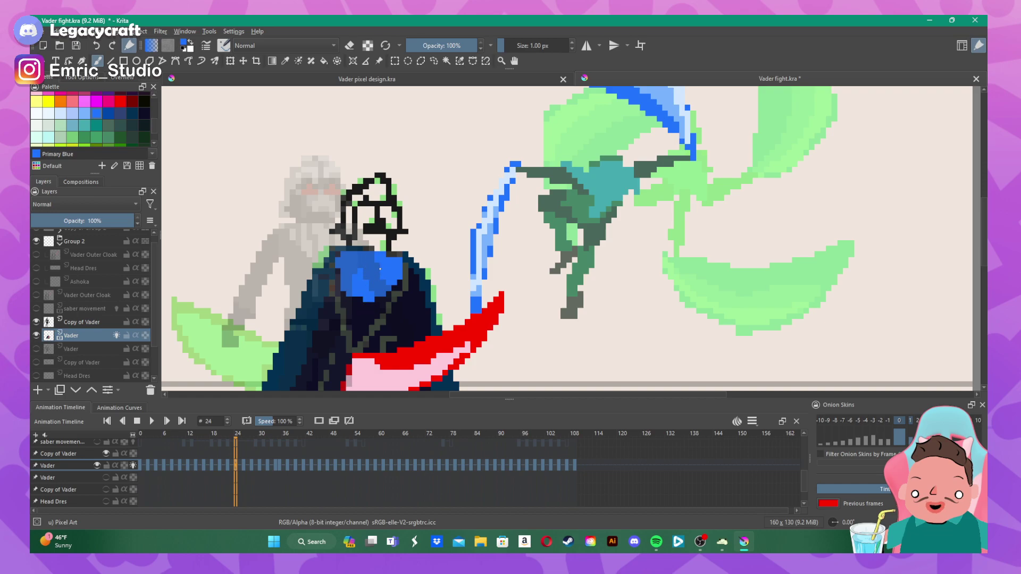
pyautogui.scroll(-2, 358, 266)
pyautogui.scroll(2, 358, 266)
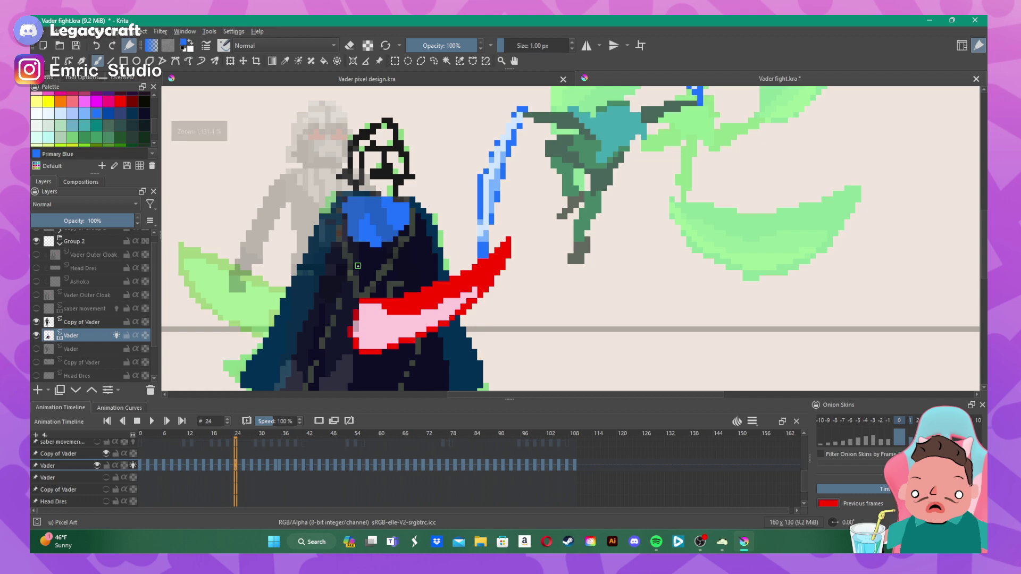
pyautogui.moveTo(361, 258); pyautogui.dragTo(386, 260)
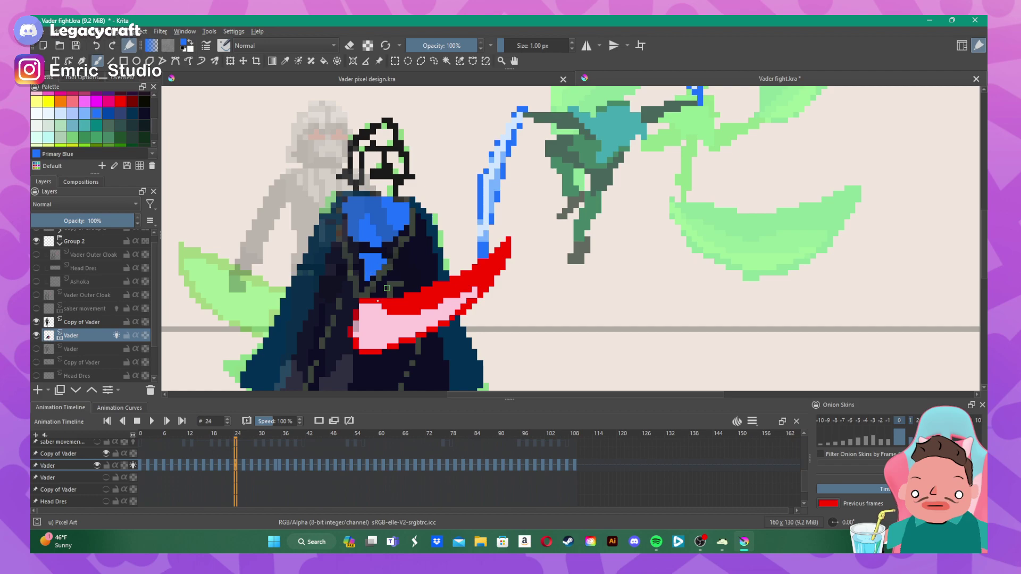
# - Play the animation to review the chest plate and control box in motion, and stop playback at frame 24
pyautogui.press('space')
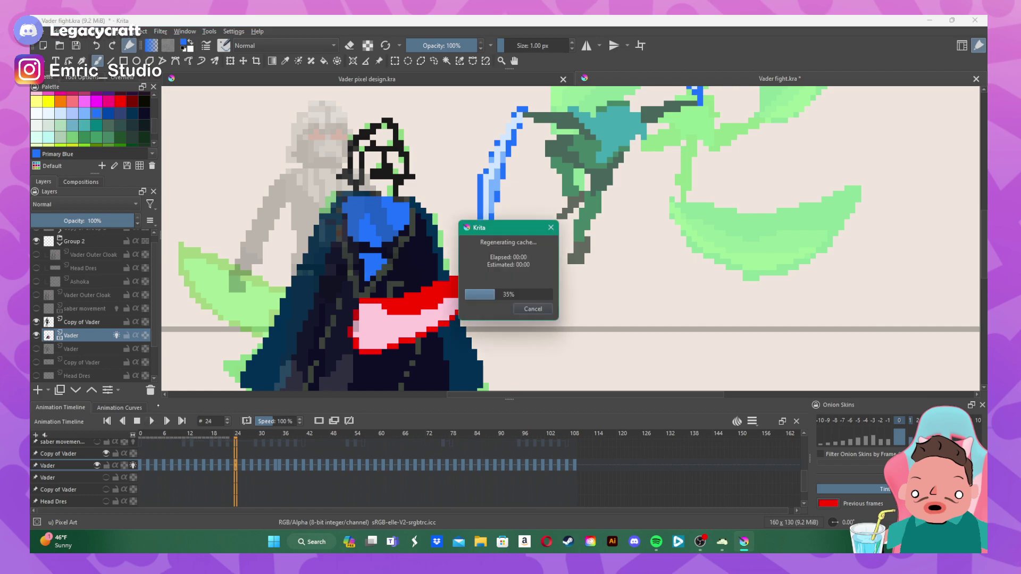
pyautogui.scroll(-3, 590, 225)
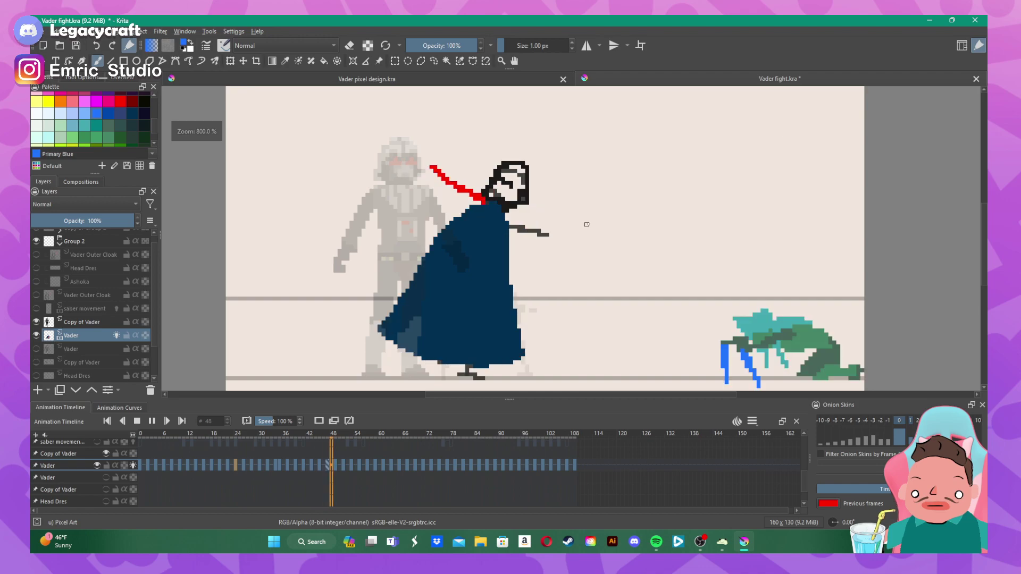
pyautogui.scroll(-3, 628, 191)
pyautogui.scroll(1, 645, 161)
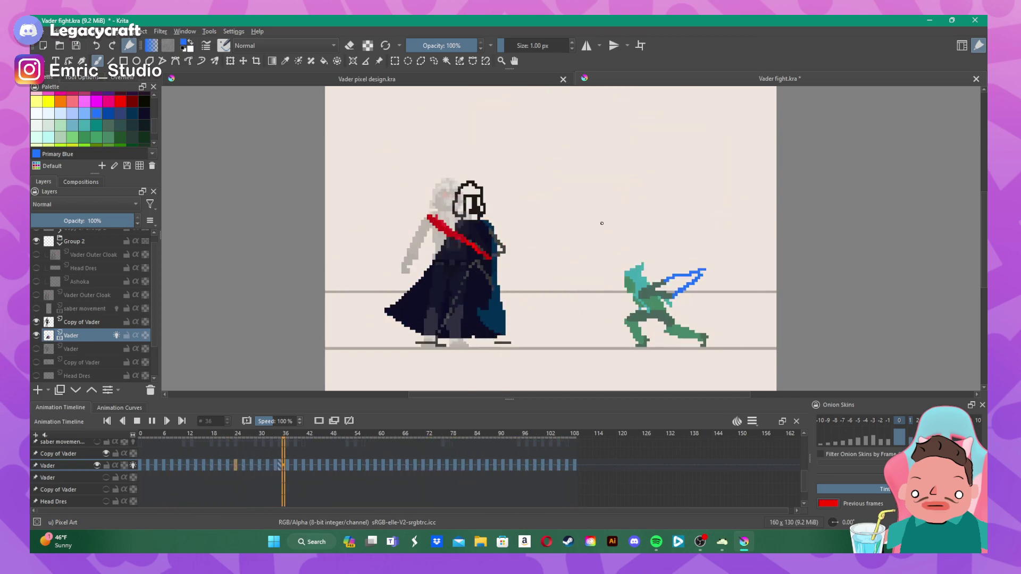
pyautogui.click(142, 419)
pyautogui.scroll(2, 552, 331)
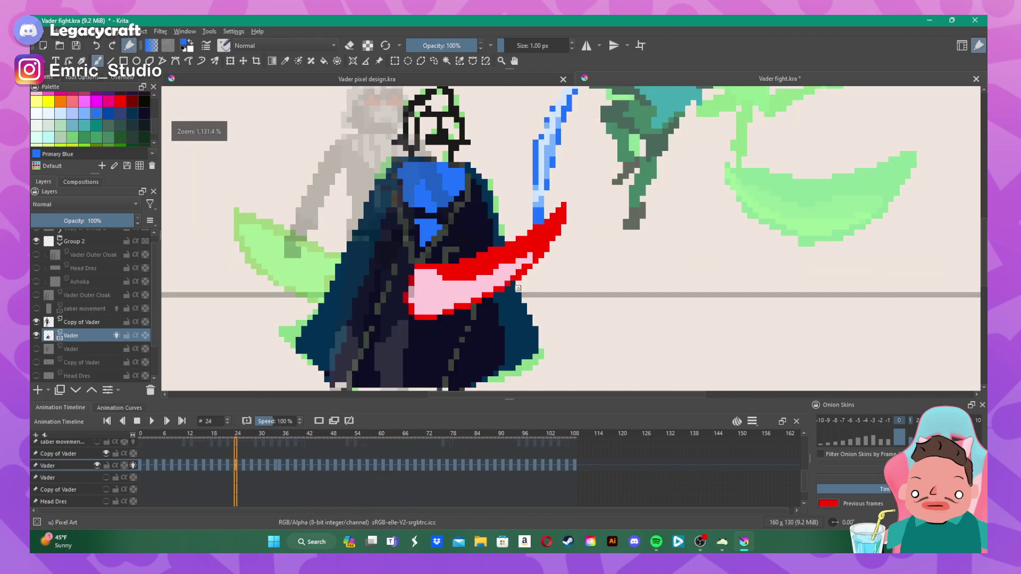
pyautogui.scroll(-2, 518, 314)
pyautogui.scroll(1, 513, 222)
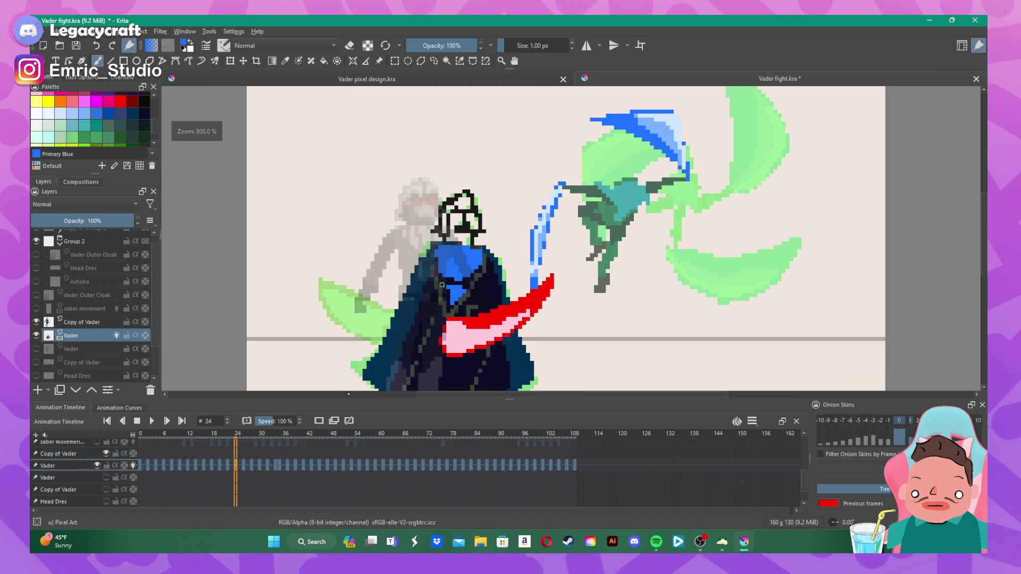
# - On frame 26, outline and fill the pointed chest plate in Primary Blue and add the small control box beneath it
pyautogui.click(243, 462)
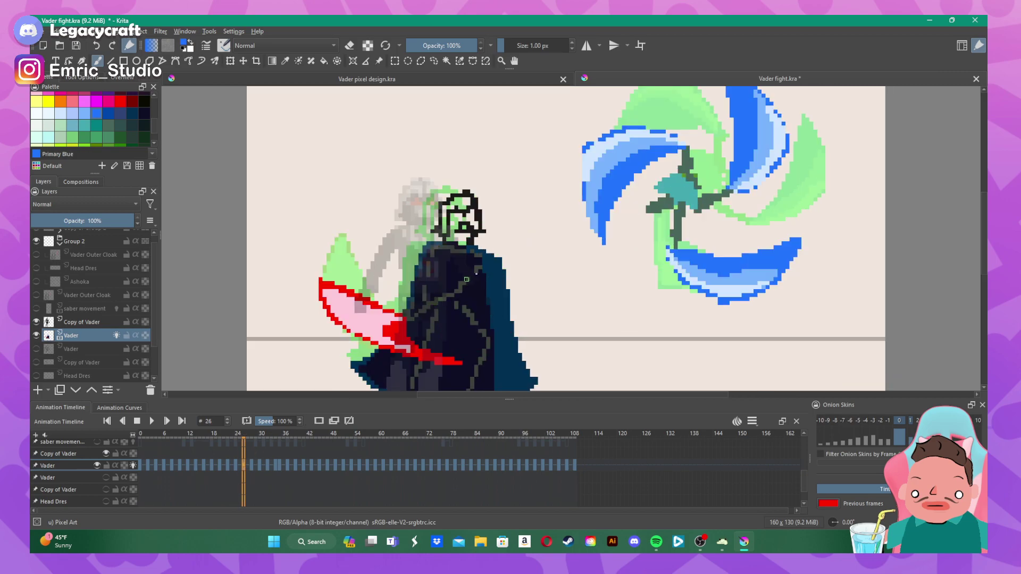
pyautogui.scroll(1, 472, 272)
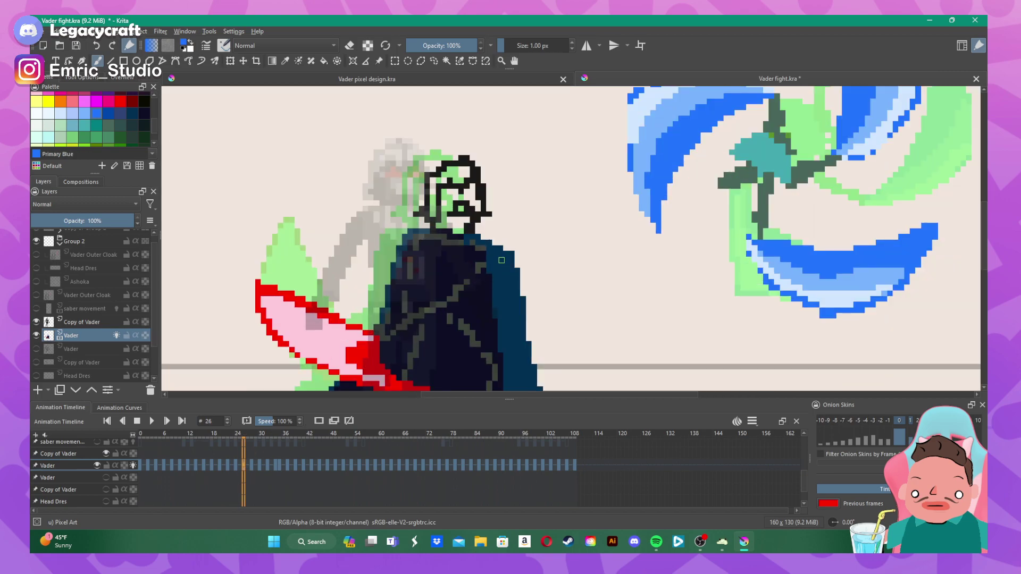
pyautogui.moveTo(483, 254); pyautogui.dragTo(421, 236)
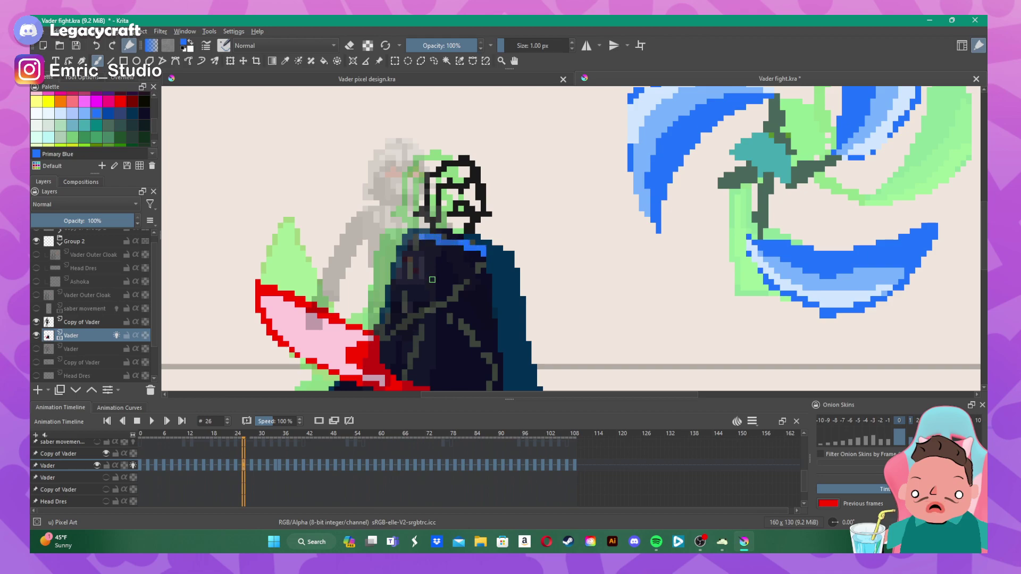
pyautogui.moveTo(429, 283); pyautogui.dragTo(441, 246)
pyautogui.moveTo(429, 286)
pyautogui.mouseDown()
pyautogui.moveTo(474, 261)
pyautogui.moveTo(444, 274)
pyautogui.moveTo(462, 247)
pyautogui.moveTo(434, 273)
pyautogui.moveTo(453, 249)
pyautogui.moveTo(428, 279)
pyautogui.moveTo(411, 248)
pyautogui.moveTo(415, 237)
pyautogui.moveTo(427, 257)
pyautogui.moveTo(433, 244)
pyautogui.mouseUp()
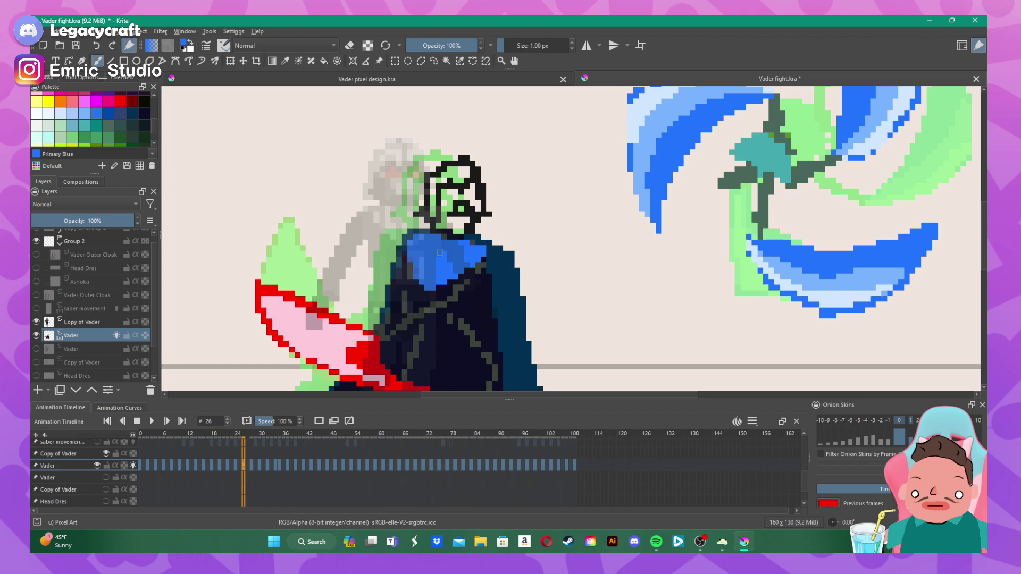
pyautogui.scroll(-2, 440, 252)
pyautogui.scroll(1, 401, 290)
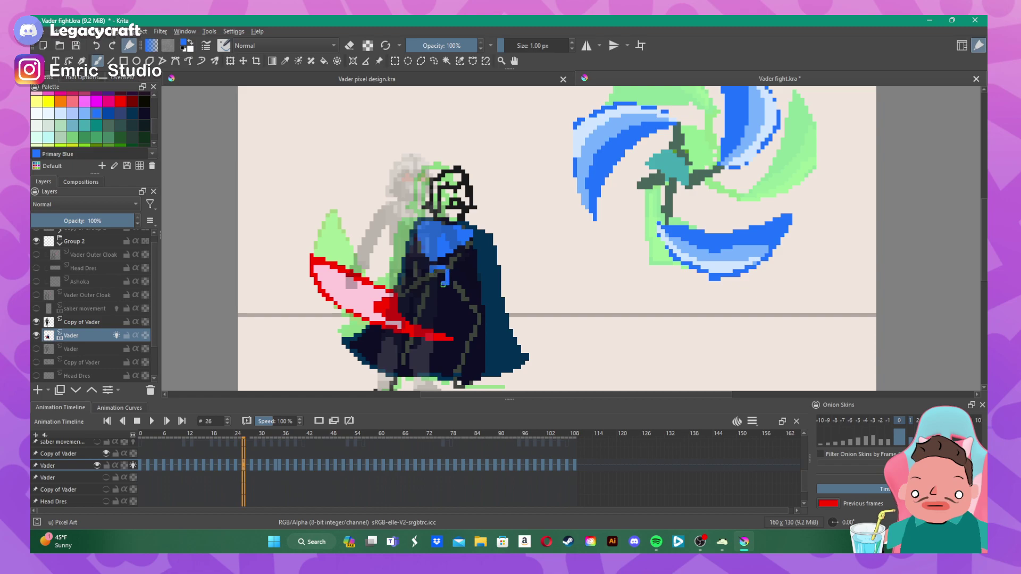
pyautogui.moveTo(436, 286); pyautogui.dragTo(441, 276)
# - Paint a narrow side-facing chest plate and a slim control box in Primary Blue along the dark front of frame 28
pyautogui.click(252, 465)
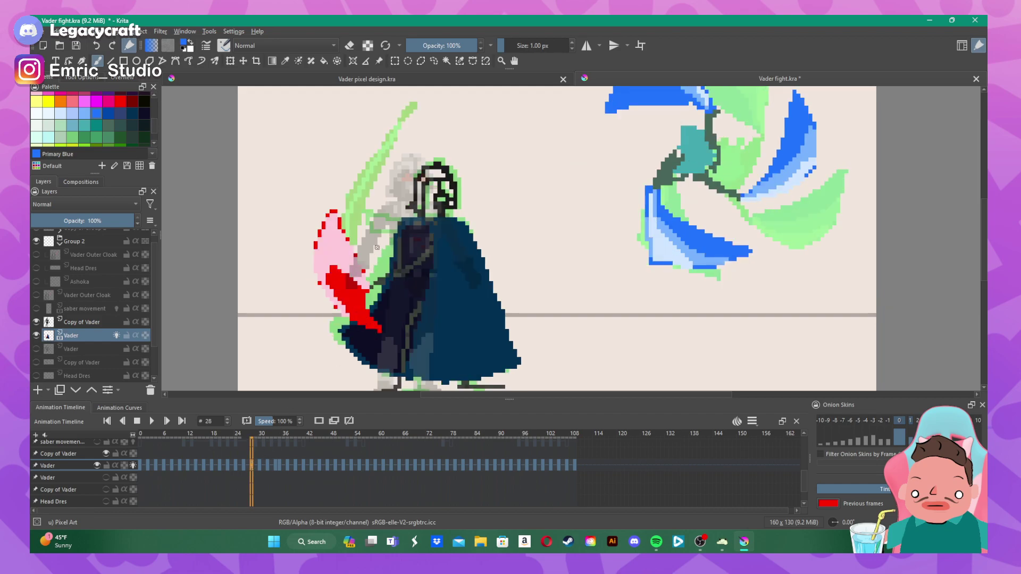
pyautogui.scroll(1, 377, 247)
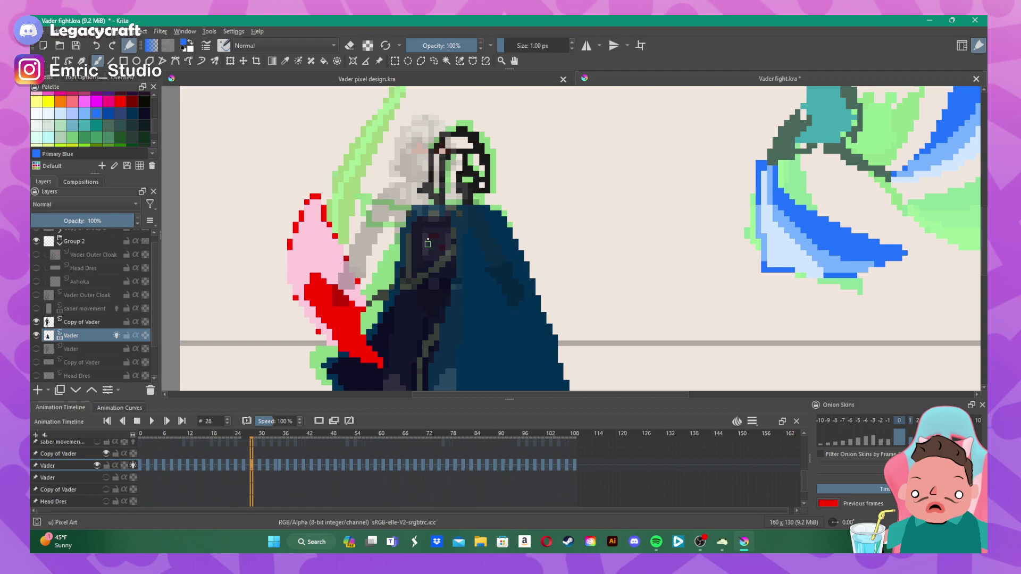
pyautogui.moveTo(421, 222)
pyautogui.mouseDown()
pyautogui.moveTo(433, 214)
pyautogui.moveTo(449, 224)
pyautogui.moveTo(419, 228)
pyautogui.moveTo(426, 269)
pyautogui.moveTo(446, 245)
pyautogui.moveTo(446, 227)
pyautogui.moveTo(423, 232)
pyautogui.moveTo(426, 258)
pyautogui.moveTo(437, 228)
pyautogui.moveTo(437, 247)
pyautogui.moveTo(443, 241)
pyautogui.mouseUp()
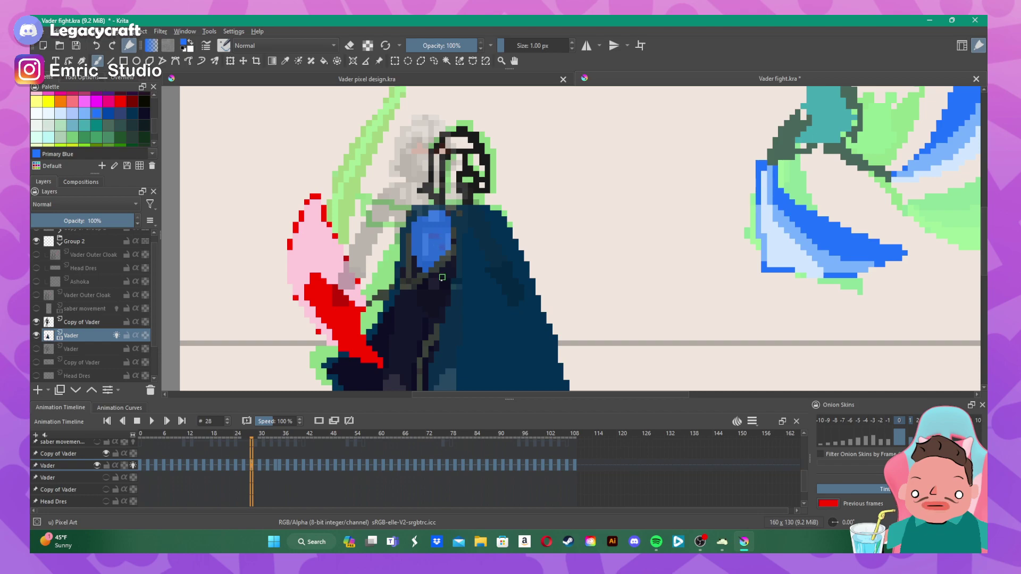
pyautogui.moveTo(435, 280)
pyautogui.mouseDown()
pyautogui.moveTo(438, 305)
pyautogui.moveTo(442, 293)
pyautogui.mouseUp()
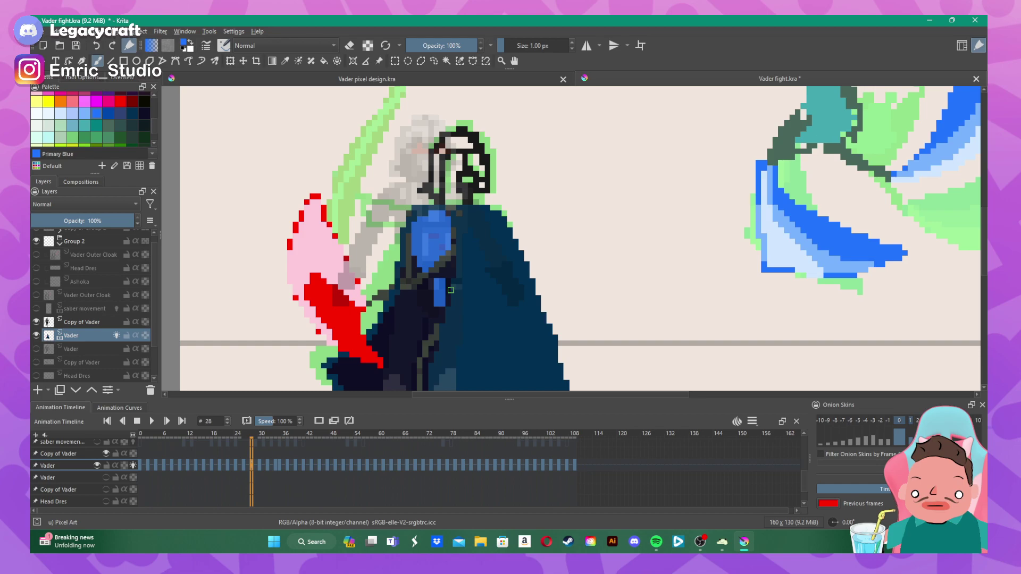
pyautogui.scroll(-3, 483, 264)
pyautogui.scroll(1, 483, 264)
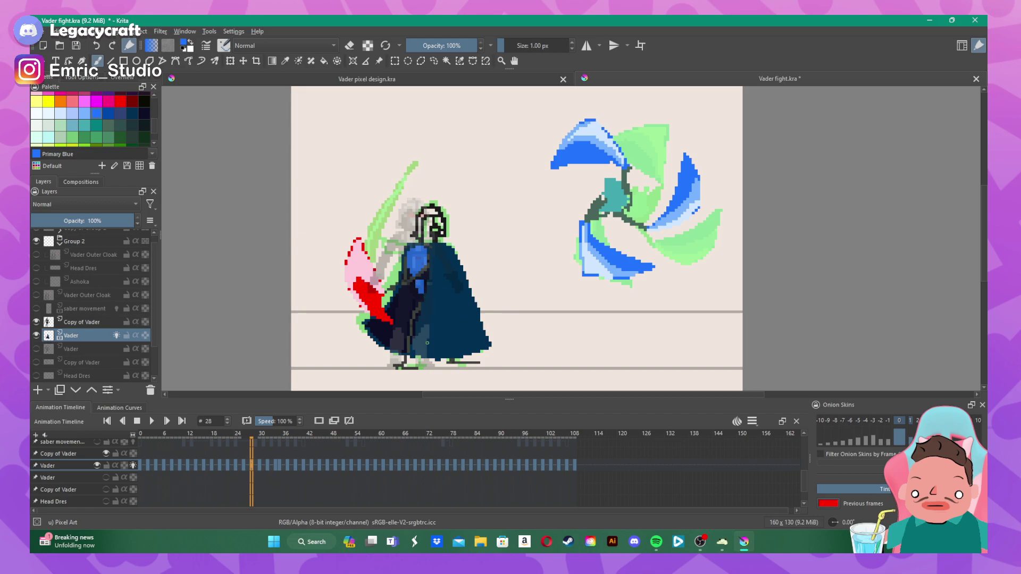
pyautogui.scroll(2, 401, 305)
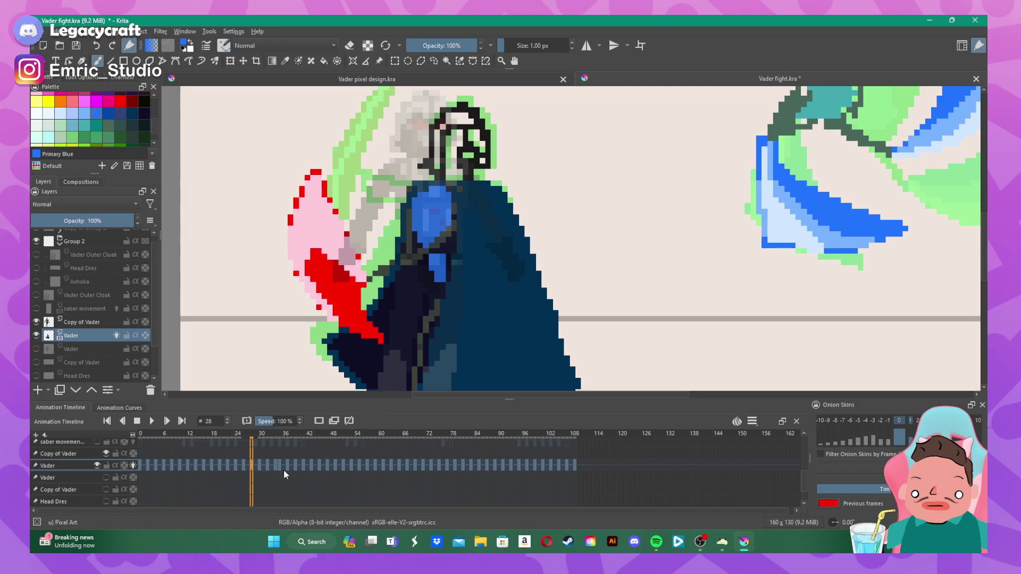
# - On frame 30, paint the chest plate around the raised arm's outline and the square control box below it in Primary Blue
pyautogui.click(260, 465)
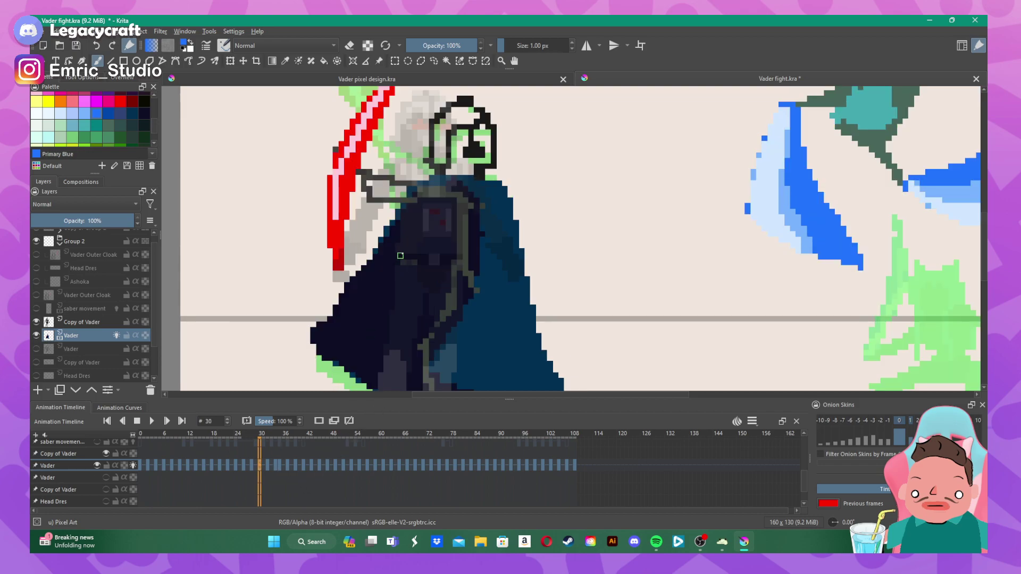
pyautogui.scroll(3, 400, 256)
pyautogui.scroll(-3, 429, 250)
pyautogui.scroll(1, 431, 251)
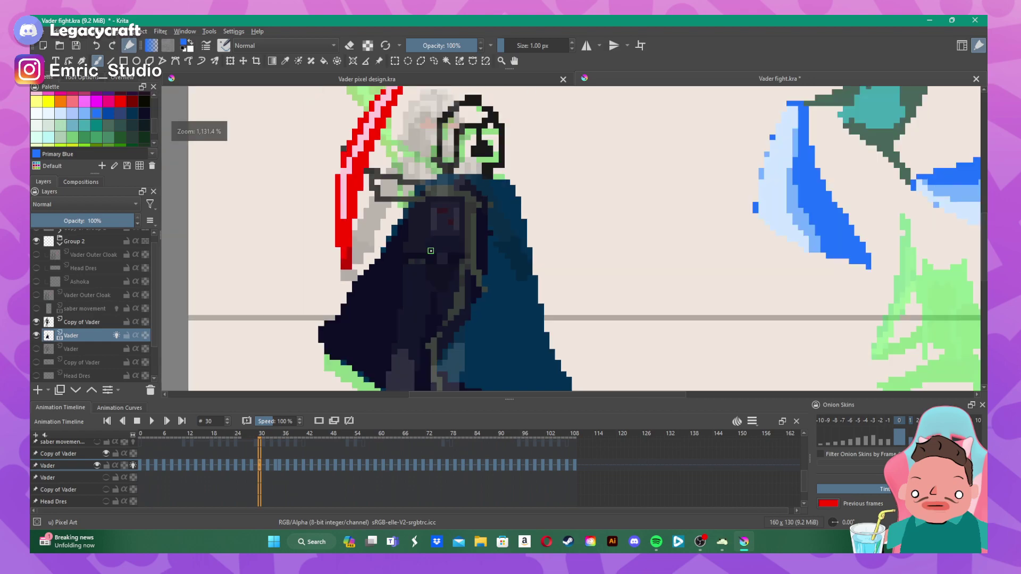
pyautogui.click(459, 220)
pyautogui.click(472, 189)
pyautogui.moveTo(471, 188)
pyautogui.mouseDown()
pyautogui.moveTo(459, 183)
pyautogui.moveTo(451, 226)
pyautogui.moveTo(460, 202)
pyautogui.moveTo(439, 201)
pyautogui.moveTo(456, 207)
pyautogui.moveTo(448, 219)
pyautogui.mouseUp()
pyautogui.click(436, 201)
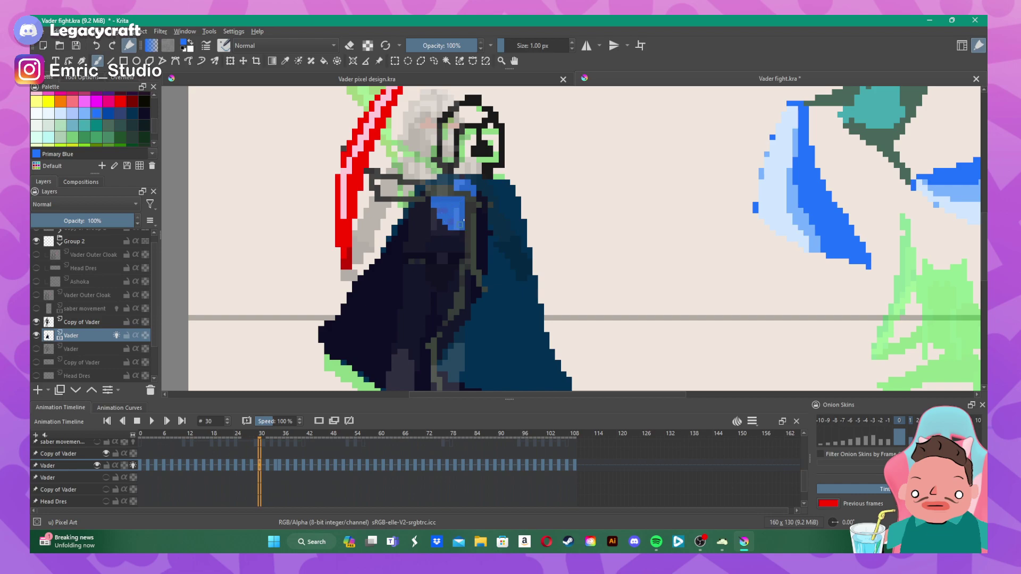
pyautogui.moveTo(467, 217)
pyautogui.mouseDown()
pyautogui.moveTo(454, 243)
pyautogui.moveTo(467, 261)
pyautogui.moveTo(450, 261)
pyautogui.moveTo(457, 250)
pyautogui.mouseUp()
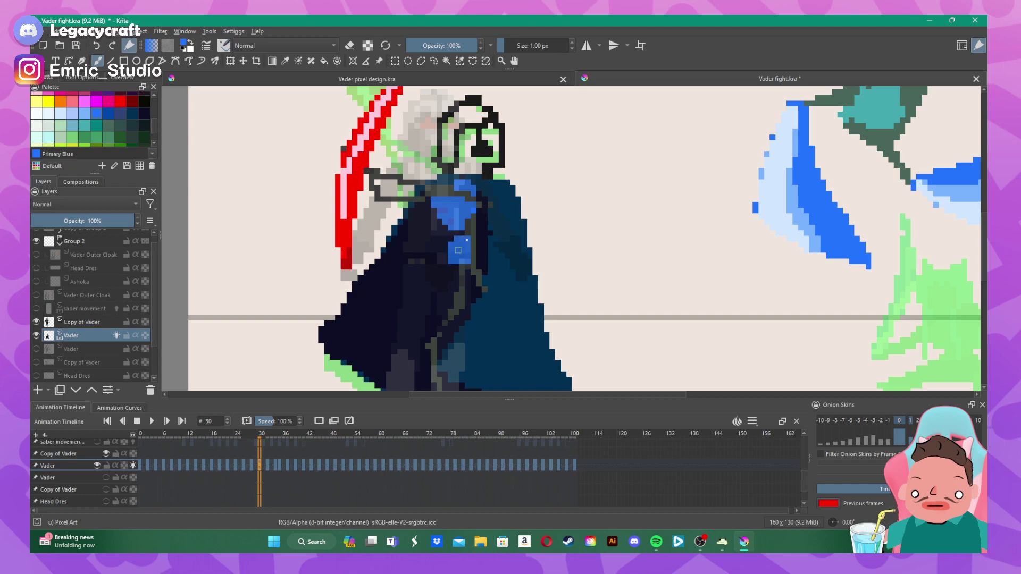
pyautogui.scroll(-4, 453, 233)
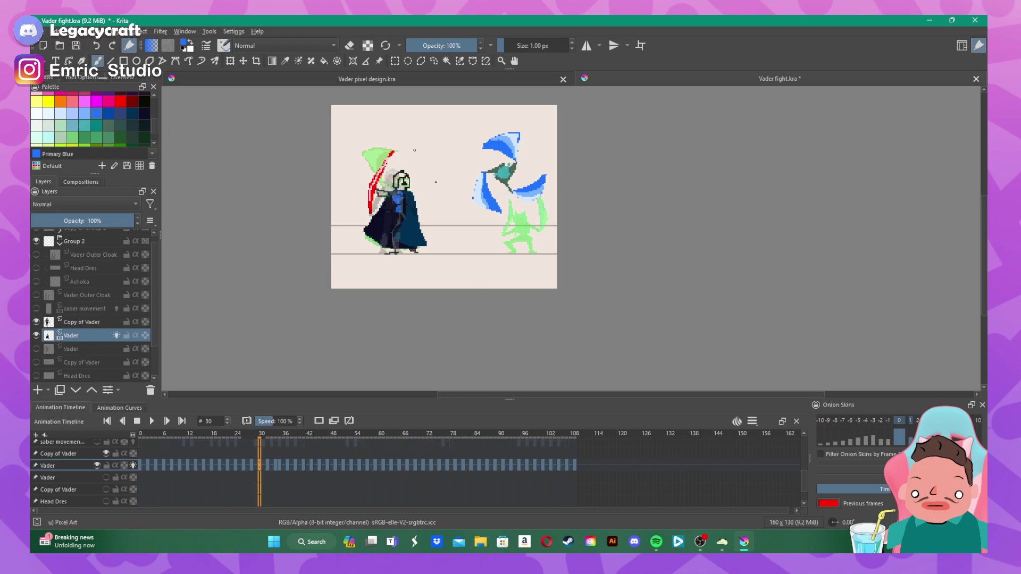
pyautogui.scroll(1, 374, 140)
pyautogui.scroll(1, 400, 192)
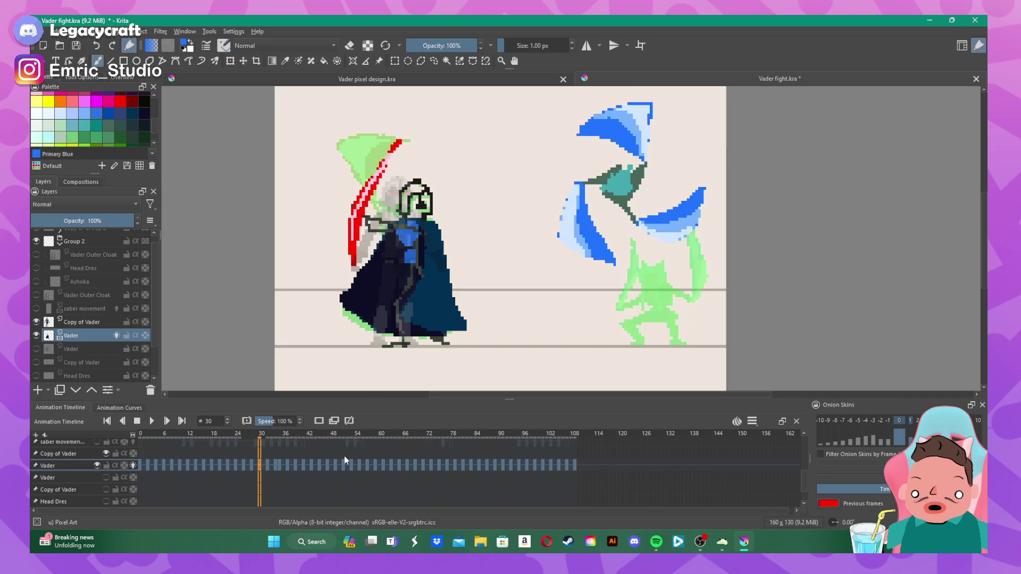
# - Paint the chest plate on both sides of the arm line on frame 32, undo the last stroke, and add the control box below
pyautogui.click(268, 466)
pyautogui.scroll(1, 392, 229)
pyautogui.scroll(1, 392, 229)
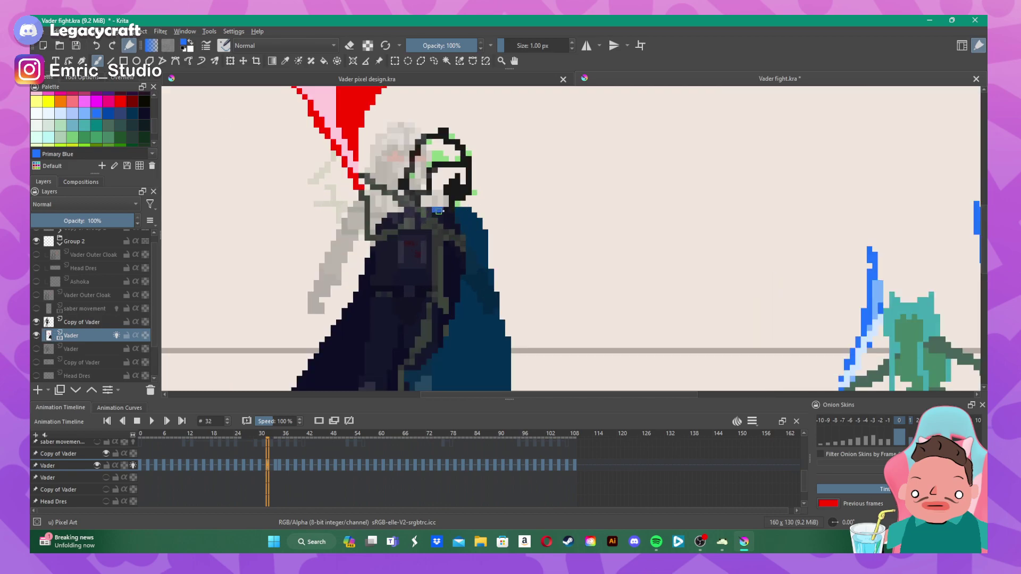
pyautogui.moveTo(437, 210)
pyautogui.mouseDown()
pyautogui.moveTo(453, 222)
pyautogui.moveTo(434, 213)
pyautogui.mouseUp()
pyautogui.moveTo(427, 253)
pyautogui.mouseDown()
pyautogui.moveTo(407, 233)
pyautogui.moveTo(417, 216)
pyautogui.moveTo(413, 231)
pyautogui.moveTo(434, 236)
pyautogui.moveTo(420, 223)
pyautogui.moveTo(423, 240)
pyautogui.moveTo(452, 243)
pyautogui.moveTo(441, 221)
pyautogui.mouseUp()
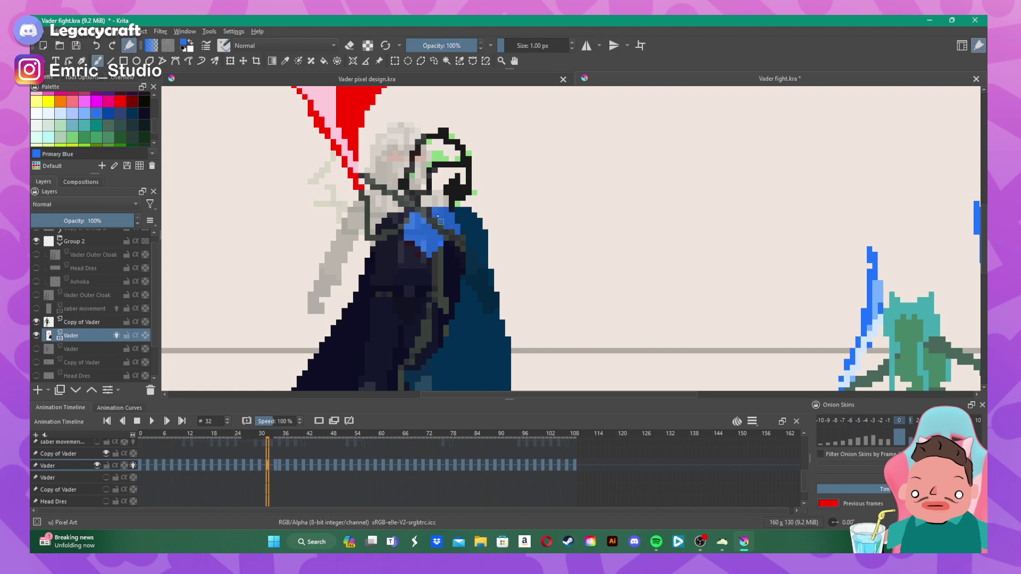
pyautogui.hotkey('ctrl', 'z')
pyautogui.moveTo(429, 265)
pyautogui.mouseDown()
pyautogui.moveTo(448, 265)
pyautogui.moveTo(448, 283)
pyautogui.moveTo(435, 277)
pyautogui.mouseUp()
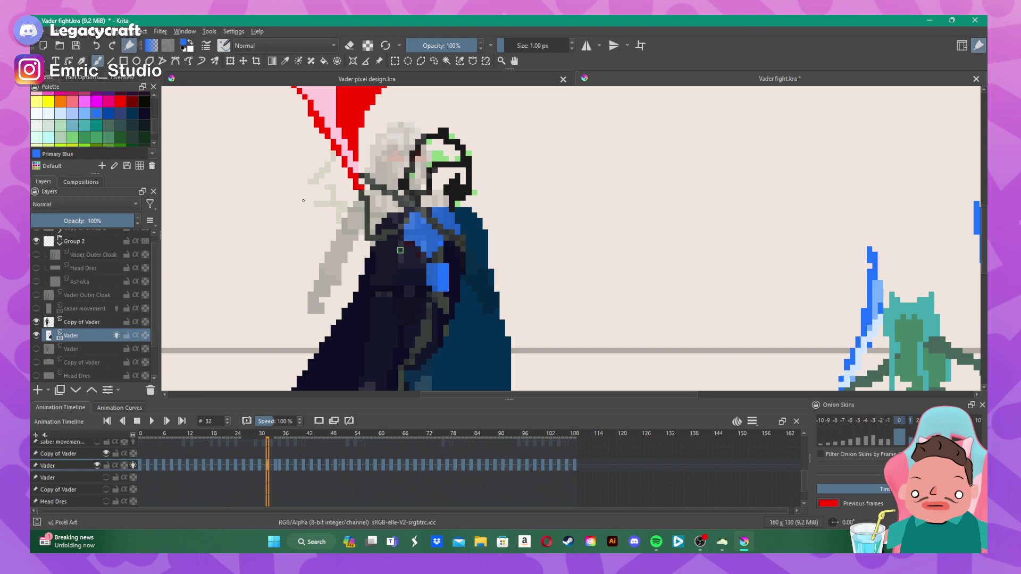
pyautogui.scroll(-3, 400, 249)
pyautogui.scroll(2, 413, 214)
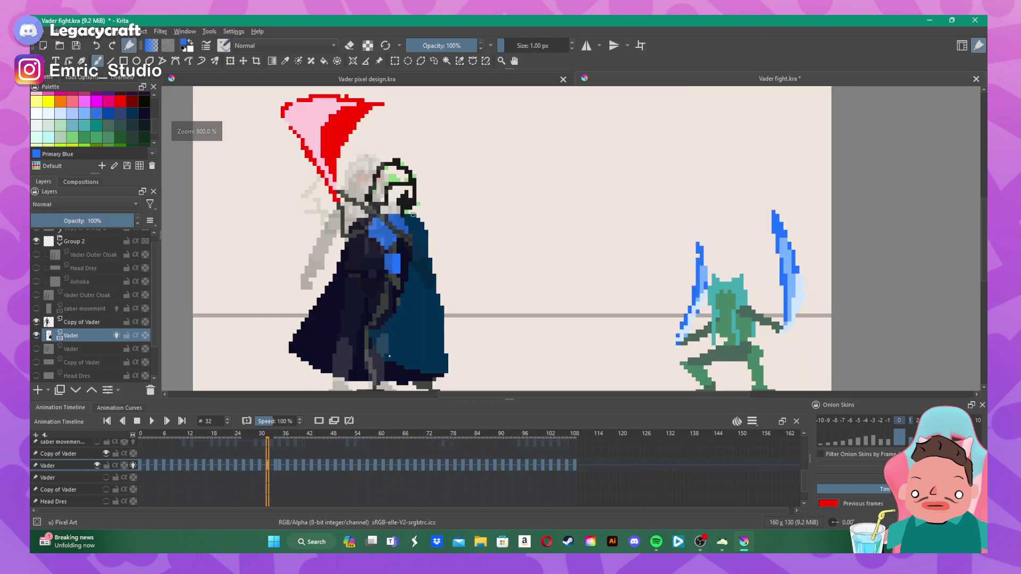
# - Compare frames 34 and 35, then paint the control box in Primary Blue on frame 34 and trim its edges with Midnight blue
pyautogui.click(276, 467)
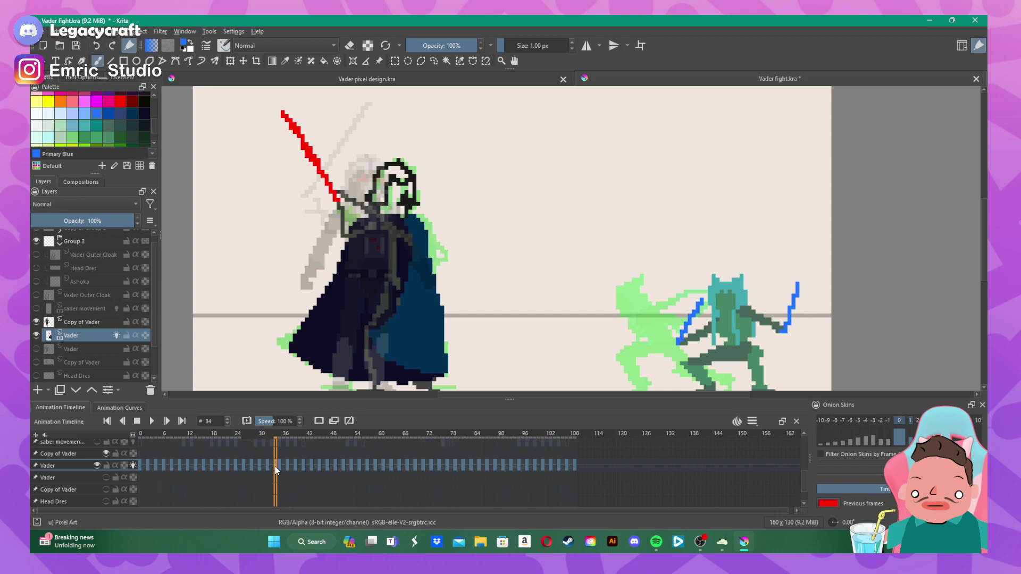
pyautogui.click(279, 466)
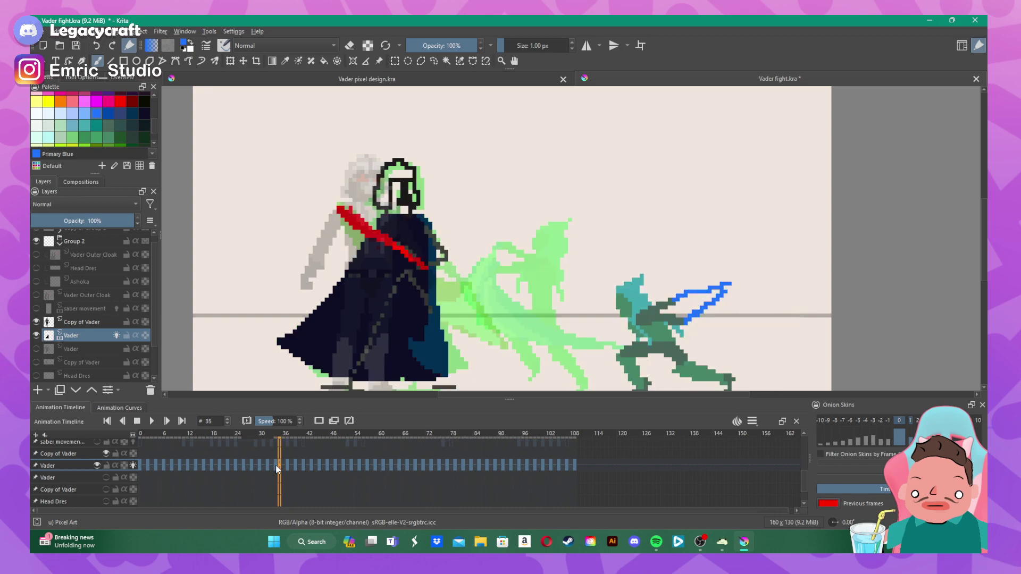
pyautogui.click(276, 467)
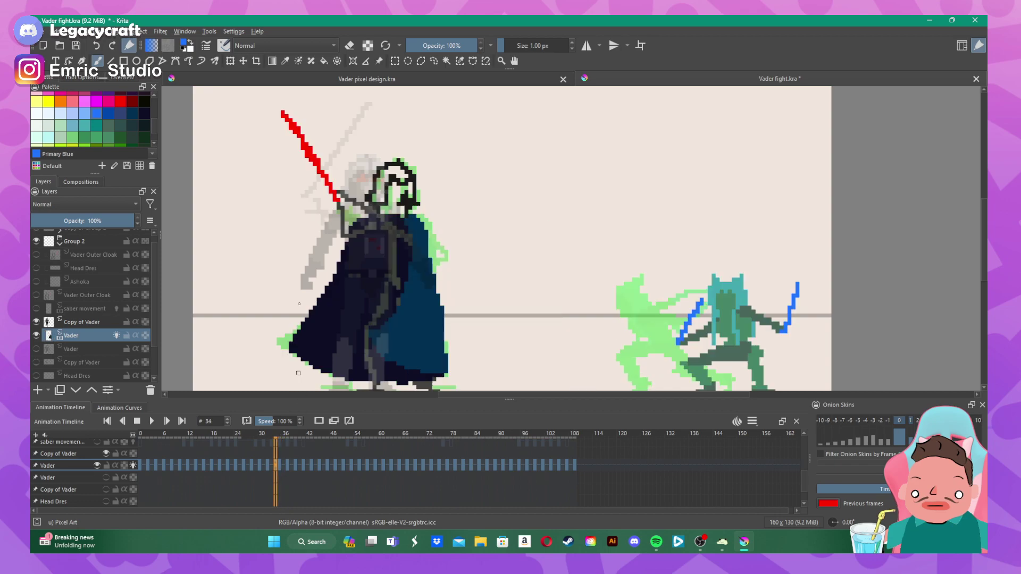
pyautogui.click(279, 464)
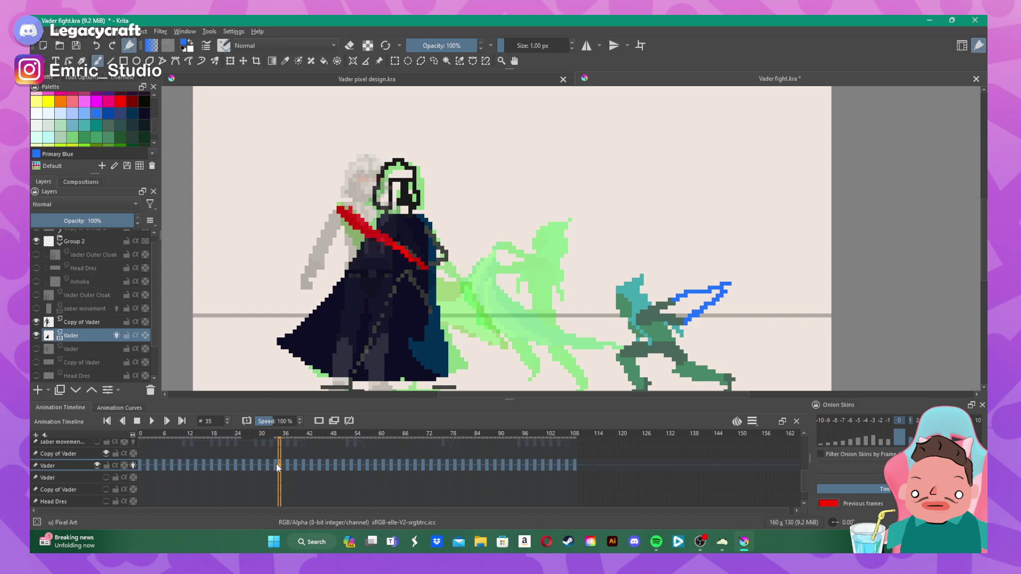
pyautogui.click(276, 466)
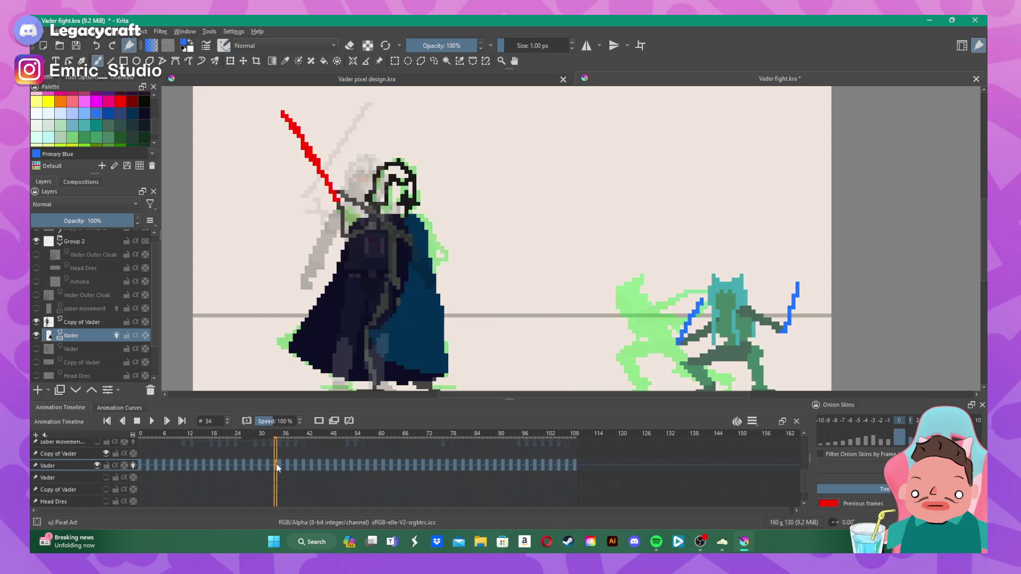
pyautogui.scroll(2, 391, 211)
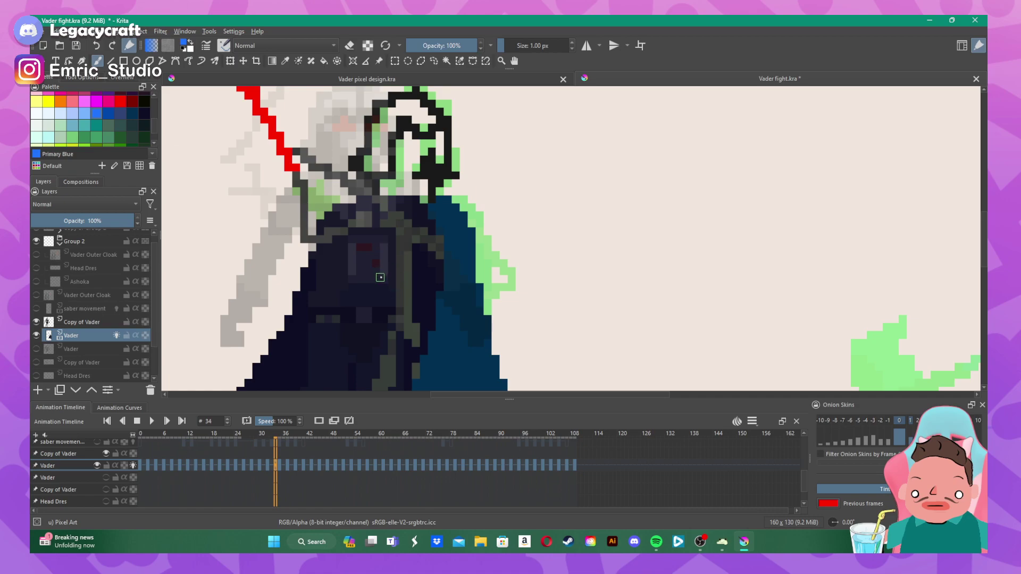
pyautogui.moveTo(380, 277)
pyautogui.mouseDown()
pyautogui.moveTo(380, 320)
pyautogui.moveTo(406, 321)
pyautogui.moveTo(403, 289)
pyautogui.moveTo(393, 284)
pyautogui.moveTo(399, 307)
pyautogui.mouseUp()
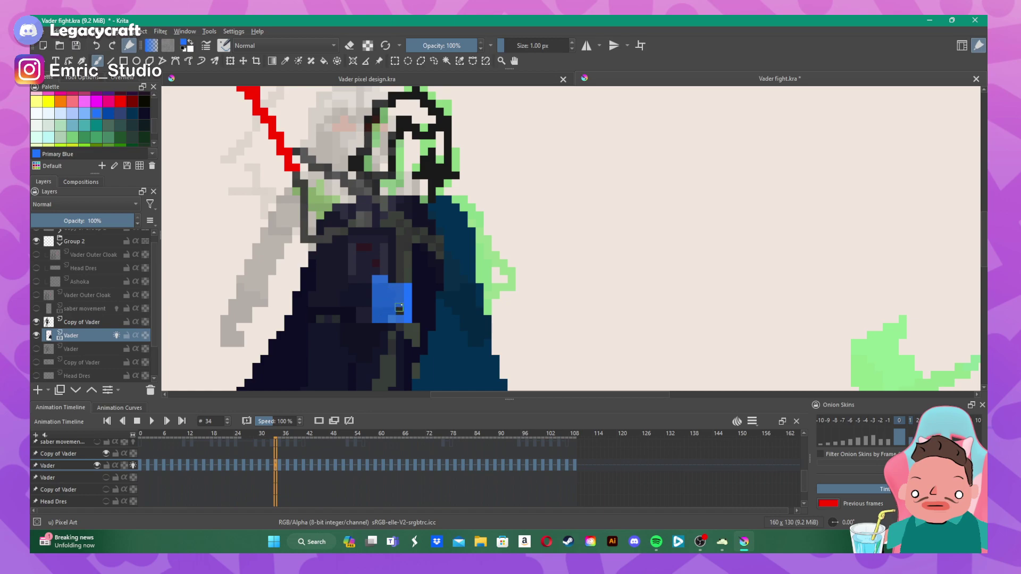
pyautogui.click(144, 115)
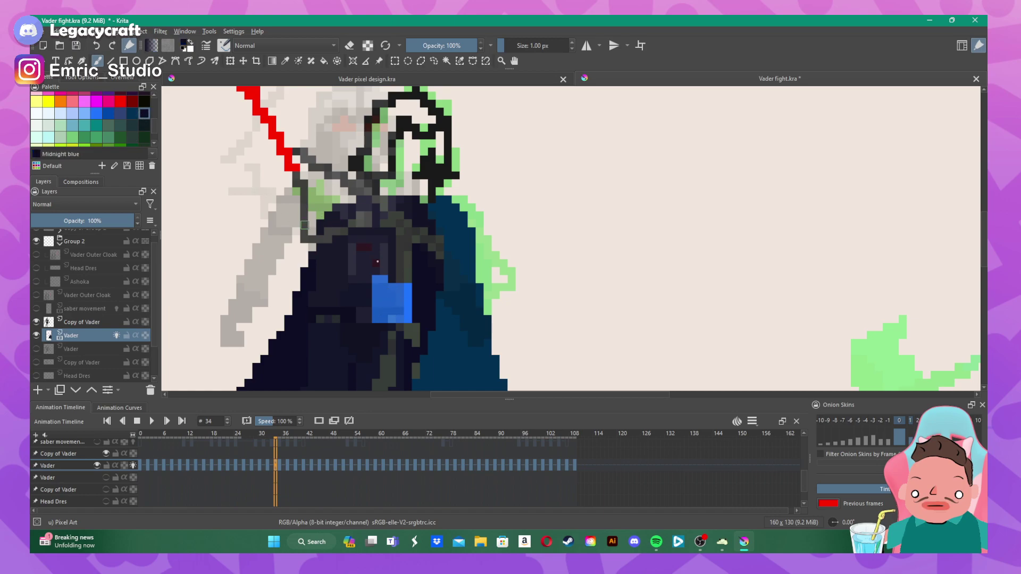
pyautogui.moveTo(392, 279)
pyautogui.mouseDown()
pyautogui.moveTo(377, 289)
pyautogui.moveTo(374, 322)
pyautogui.moveTo(407, 275)
pyautogui.moveTo(410, 252)
pyautogui.mouseUp()
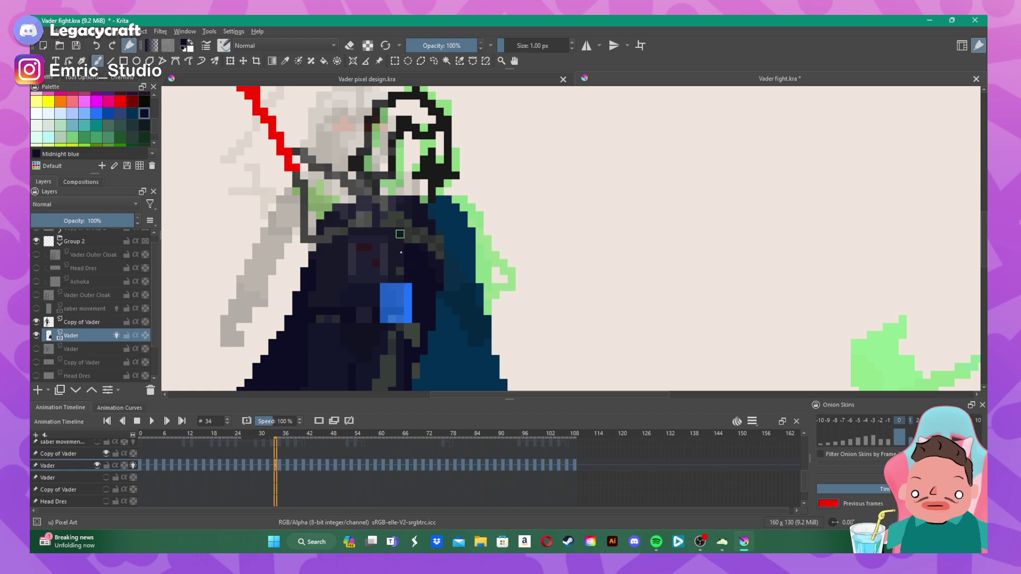
pyautogui.click(399, 271)
# - Paint the chest plate in Primary Blue above the control box on frame 34, leaving the arm line uncovered
pyautogui.click(96, 113)
pyautogui.moveTo(417, 221)
pyautogui.mouseDown()
pyautogui.moveTo(422, 211)
pyautogui.moveTo(430, 222)
pyautogui.moveTo(403, 206)
pyautogui.moveTo(361, 229)
pyautogui.moveTo(381, 259)
pyautogui.moveTo(410, 246)
pyautogui.moveTo(393, 262)
pyautogui.moveTo(362, 235)
pyautogui.moveTo(372, 219)
pyautogui.moveTo(377, 240)
pyautogui.moveTo(396, 243)
pyautogui.moveTo(388, 227)
pyautogui.mouseUp()
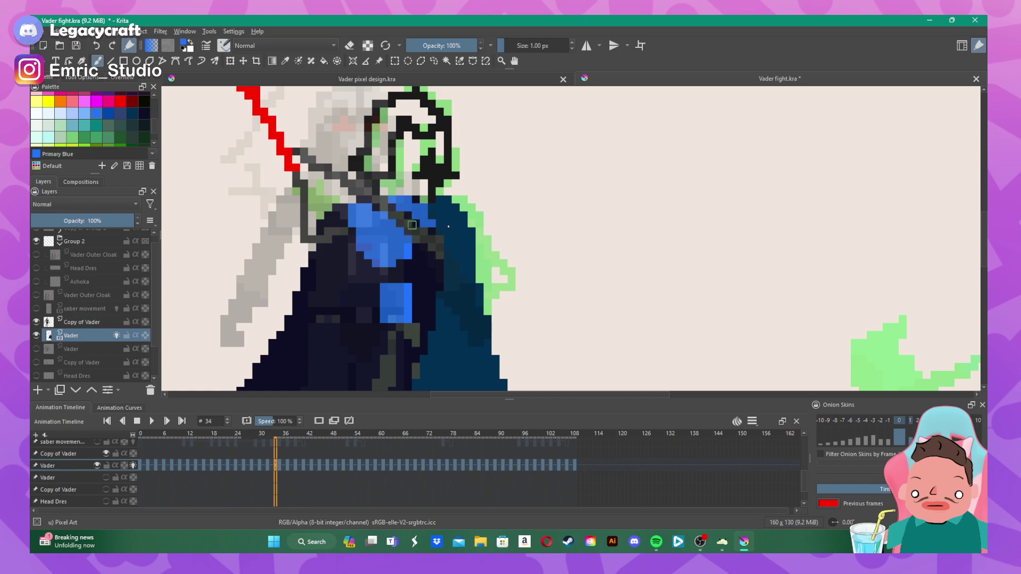
pyautogui.scroll(-3, 443, 225)
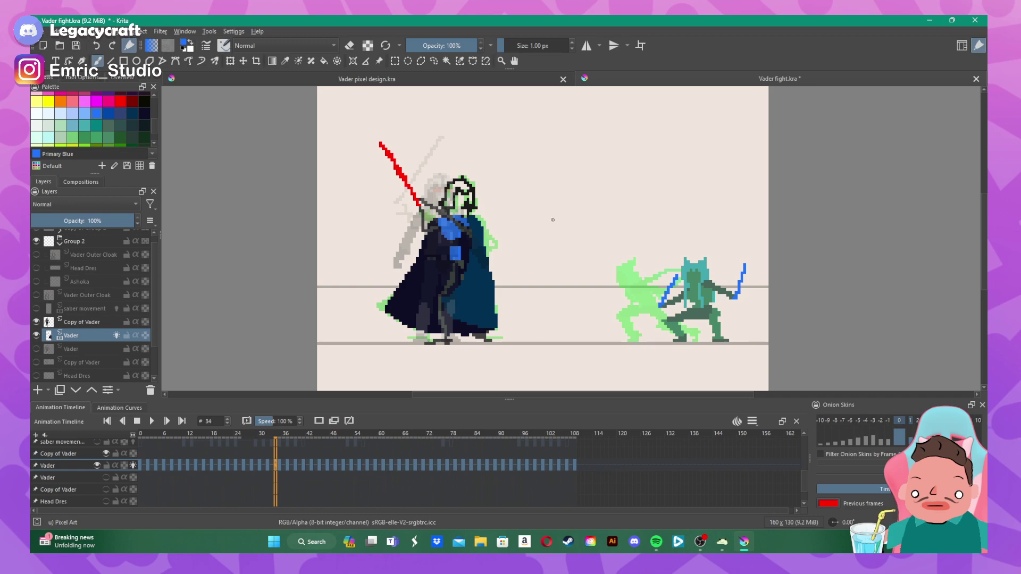
pyautogui.scroll(1, 553, 219)
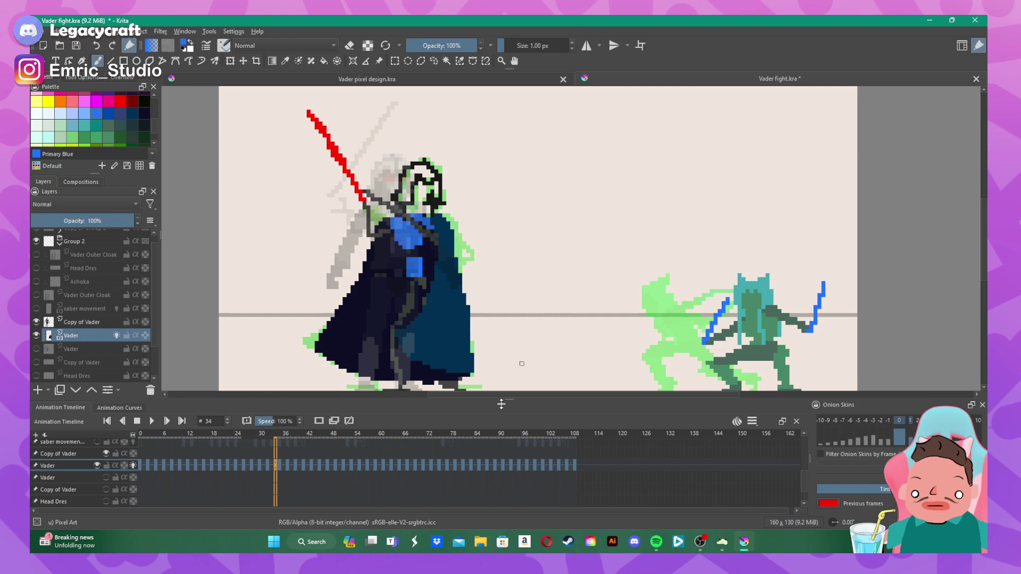
# - On frame 35, paint the chest plate above the red saber in Primary Blue and the square control box just below the saber
pyautogui.click(281, 464)
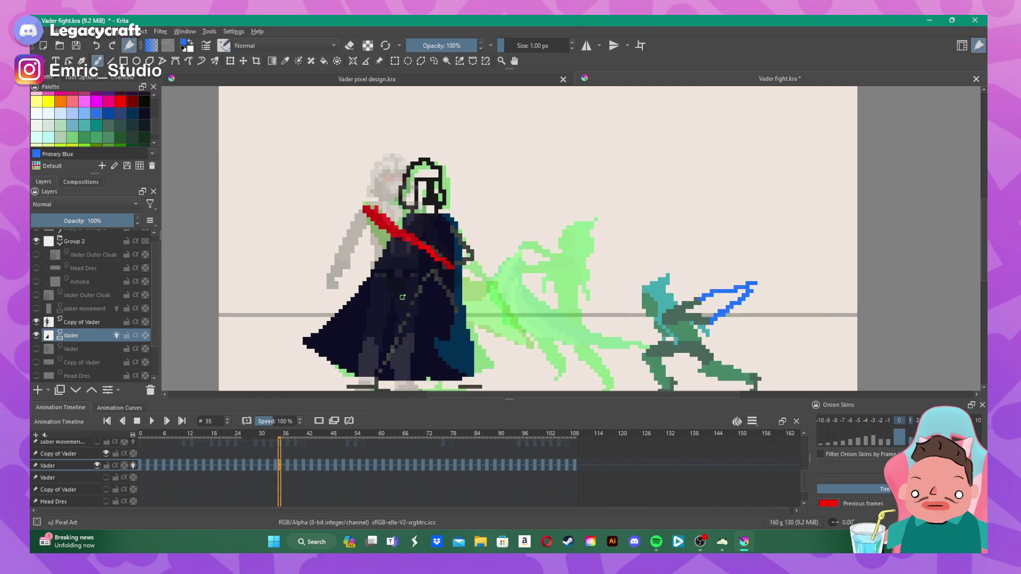
pyautogui.scroll(2, 405, 292)
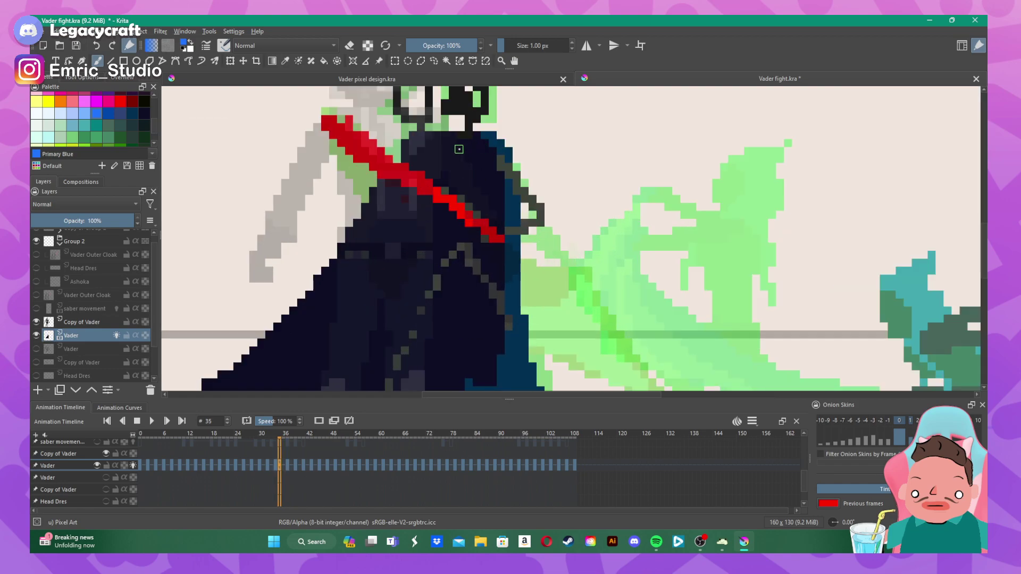
pyautogui.moveTo(459, 150)
pyautogui.mouseDown()
pyautogui.moveTo(477, 194)
pyautogui.moveTo(492, 156)
pyautogui.moveTo(500, 180)
pyautogui.moveTo(478, 211)
pyautogui.moveTo(491, 177)
pyautogui.moveTo(482, 186)
pyautogui.moveTo(475, 146)
pyautogui.moveTo(428, 147)
pyautogui.moveTo(450, 156)
pyautogui.moveTo(442, 160)
pyautogui.moveTo(429, 143)
pyautogui.moveTo(462, 137)
pyautogui.moveTo(414, 148)
pyautogui.moveTo(471, 198)
pyautogui.moveTo(451, 158)
pyautogui.moveTo(460, 161)
pyautogui.moveTo(442, 169)
pyautogui.moveTo(417, 157)
pyautogui.moveTo(447, 180)
pyautogui.mouseUp()
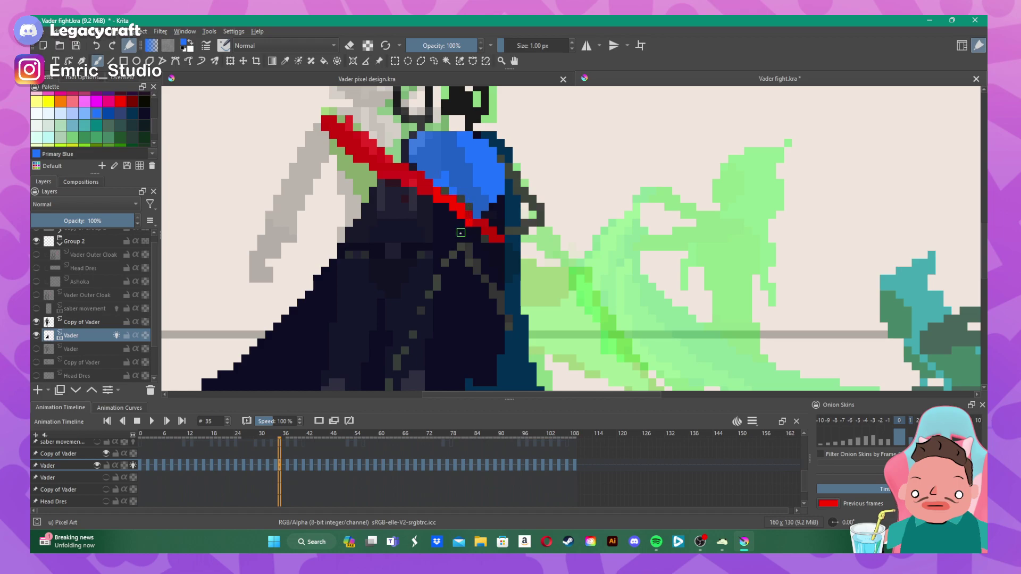
pyautogui.moveTo(465, 234)
pyautogui.mouseDown()
pyautogui.moveTo(452, 231)
pyautogui.moveTo(478, 230)
pyautogui.moveTo(468, 257)
pyautogui.moveTo(445, 254)
pyautogui.moveTo(453, 244)
pyautogui.moveTo(475, 264)
pyautogui.mouseUp()
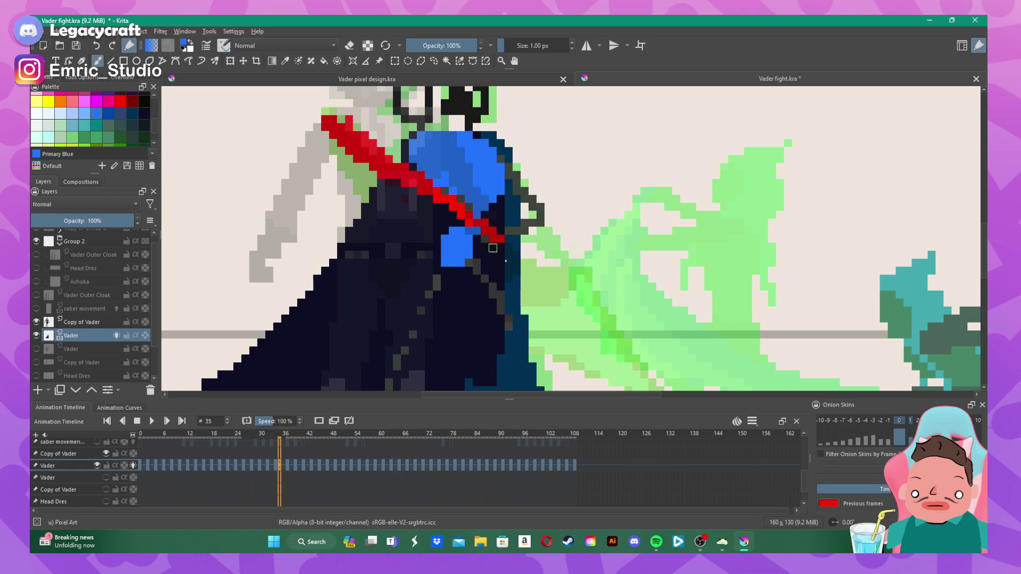
pyautogui.scroll(-3, 492, 248)
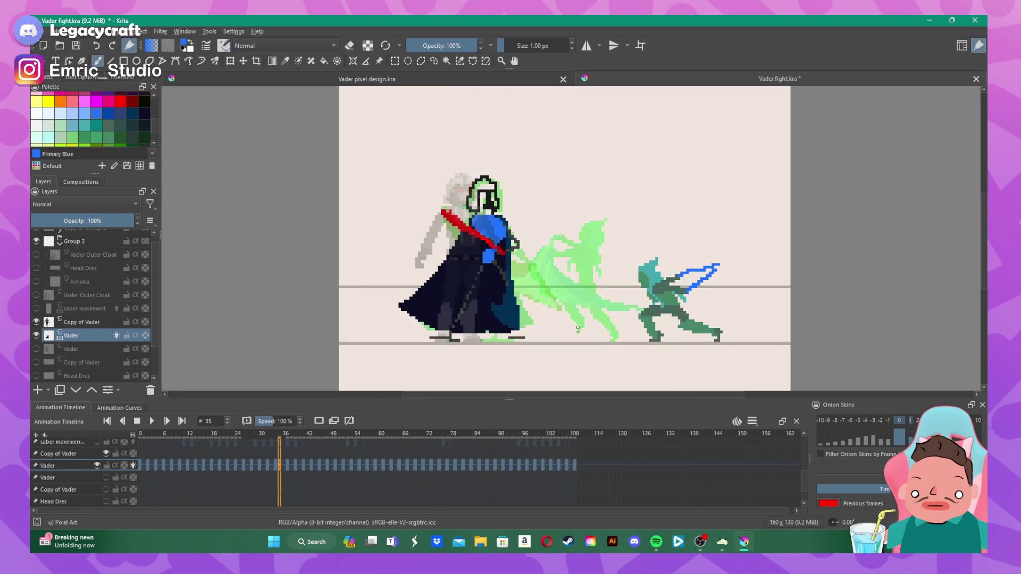
pyautogui.scroll(-1, 576, 277)
pyautogui.scroll(2, 590, 266)
pyautogui.scroll(-2, 574, 264)
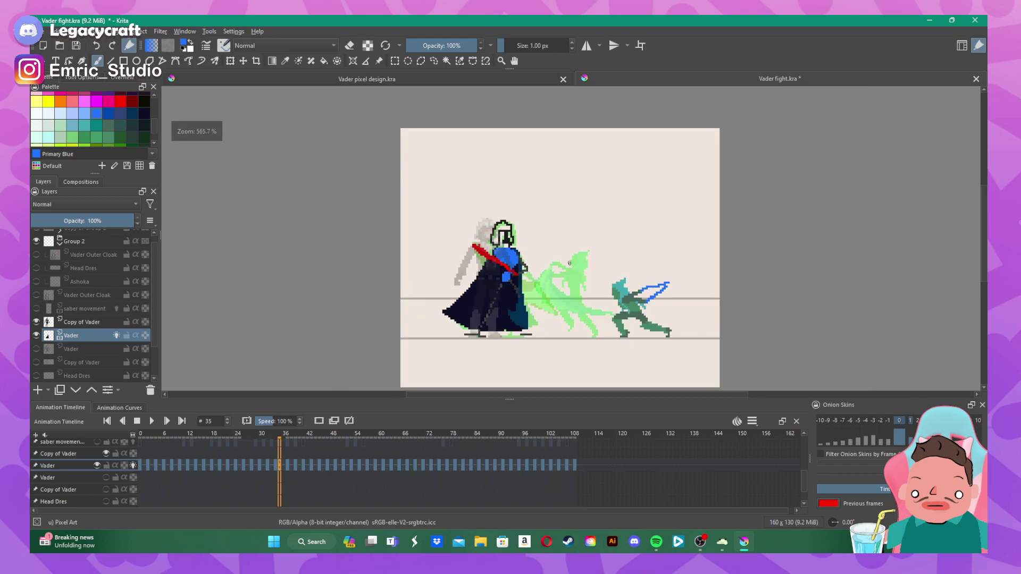
# - Hide the Copy of Vader layer above the active Vader layer, play back the animation to review it, and stop playback
pyautogui.scroll(2, 570, 263)
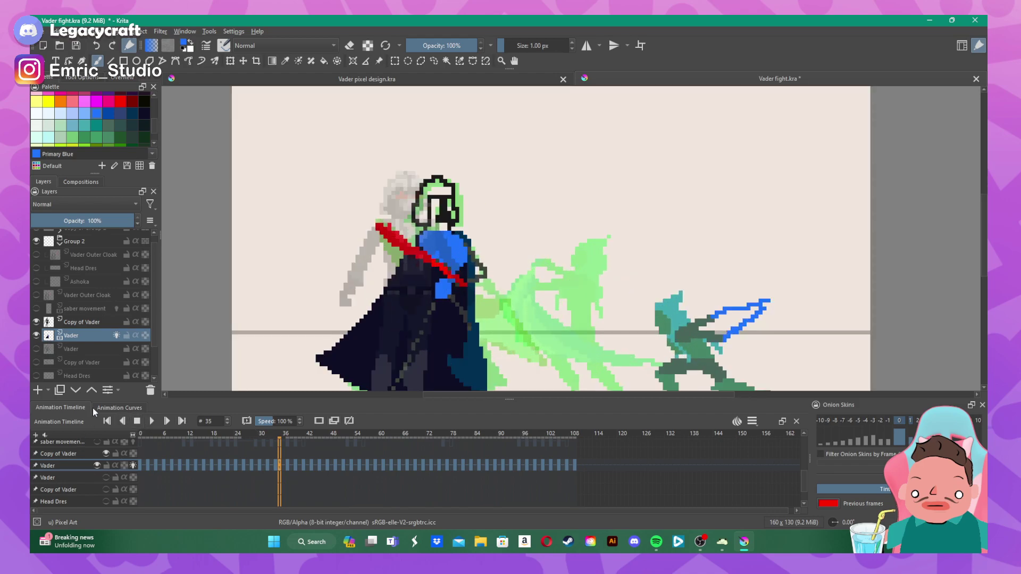
pyautogui.moveTo(37, 341)
pyautogui.click(35, 323)
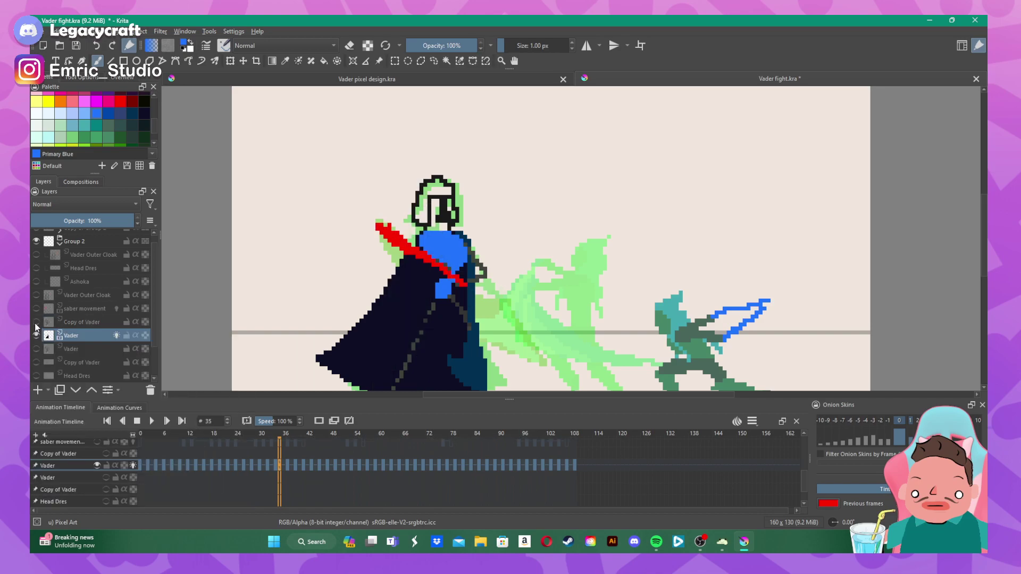
pyautogui.click(149, 423)
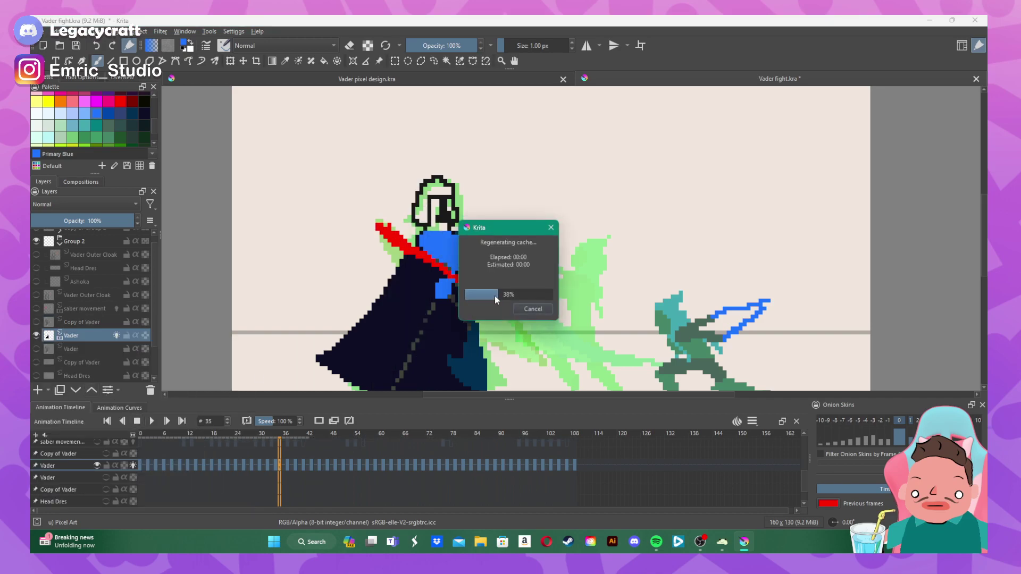
pyautogui.scroll(-1, 494, 295)
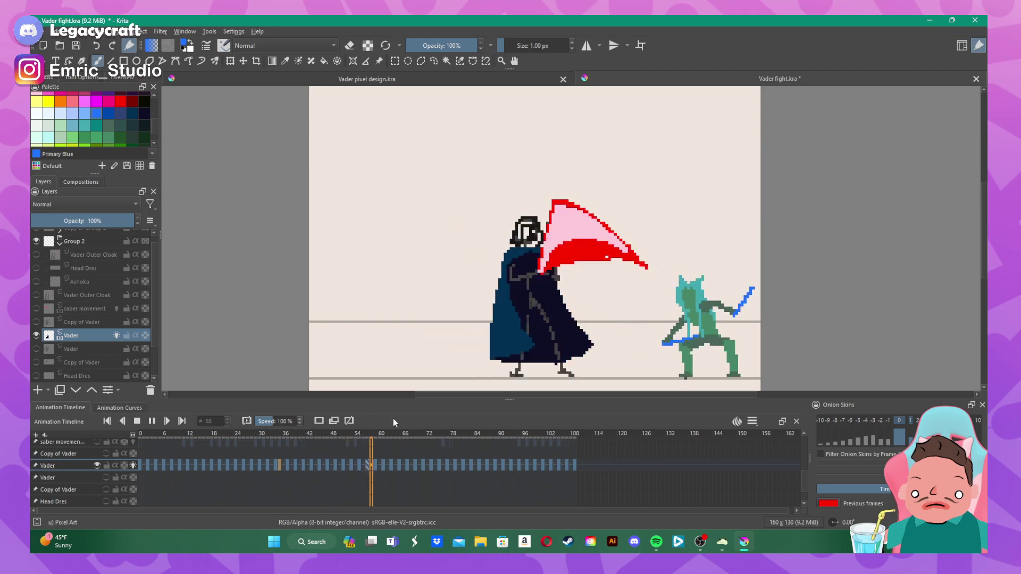
pyautogui.click(137, 421)
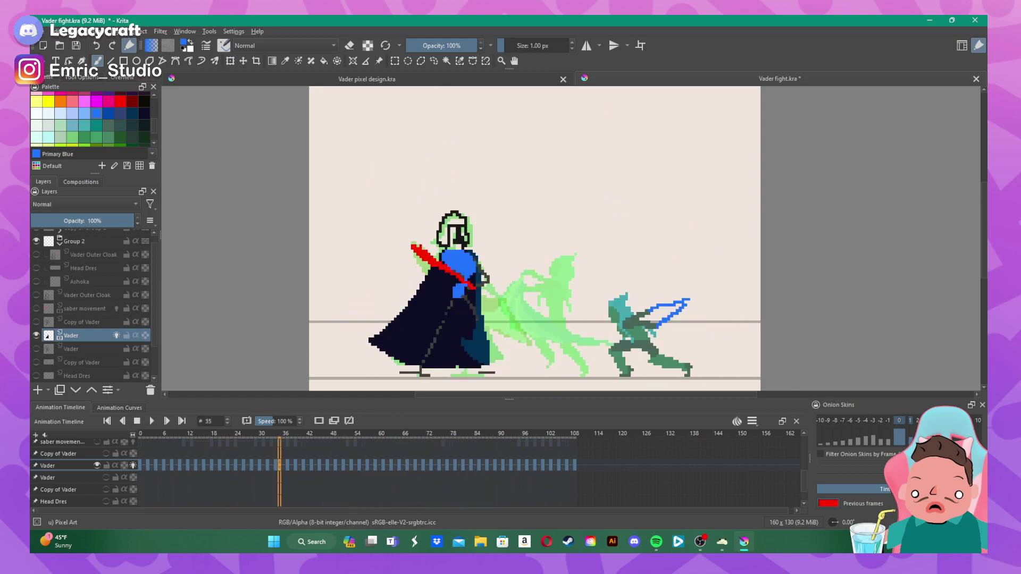
pyautogui.hotkey('alt', 'Tab')
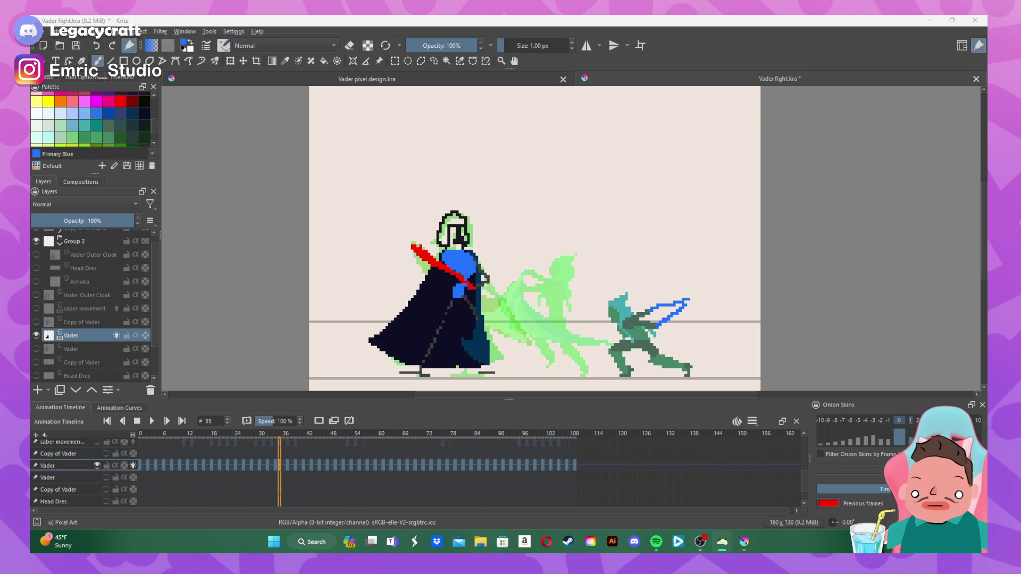
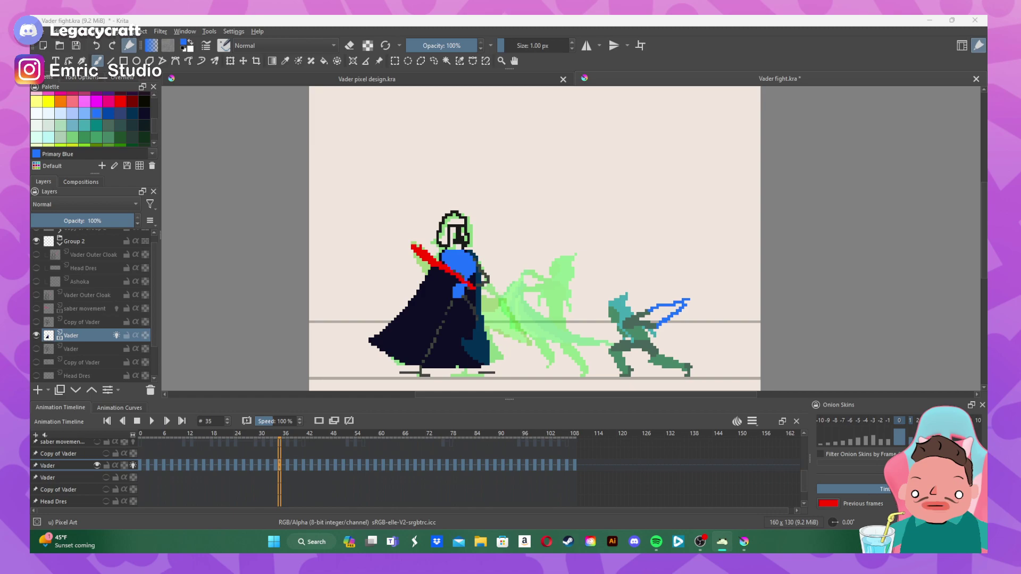
pyautogui.hotkey('alt', 'Tab')
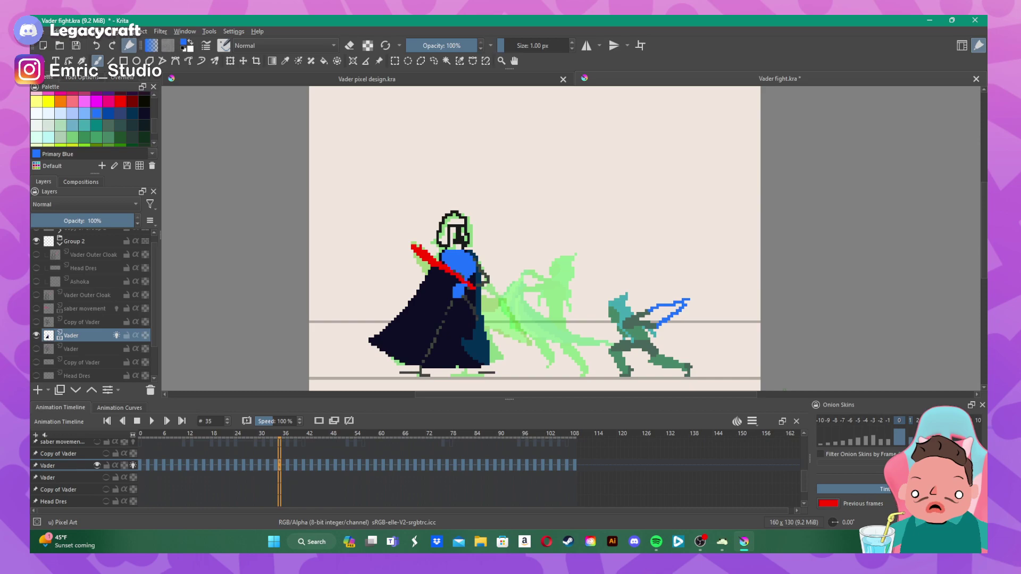
# - On frame 37, paint the chest plate in Primary Blue between the cloak's shoulder and the red saber swing, leaving the arm lines uncovered
pyautogui.click(288, 466)
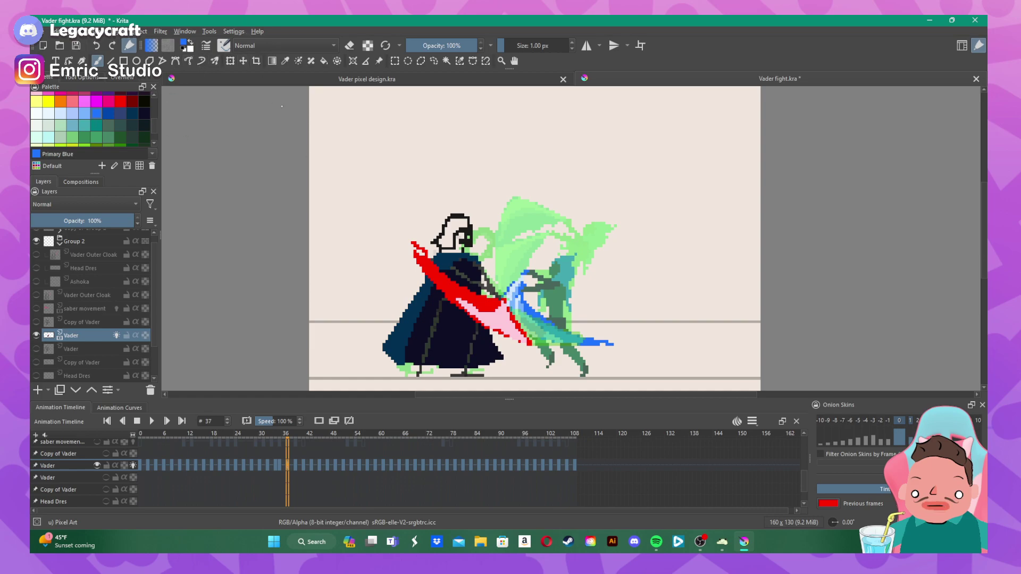
pyautogui.scroll(5, 395, 281)
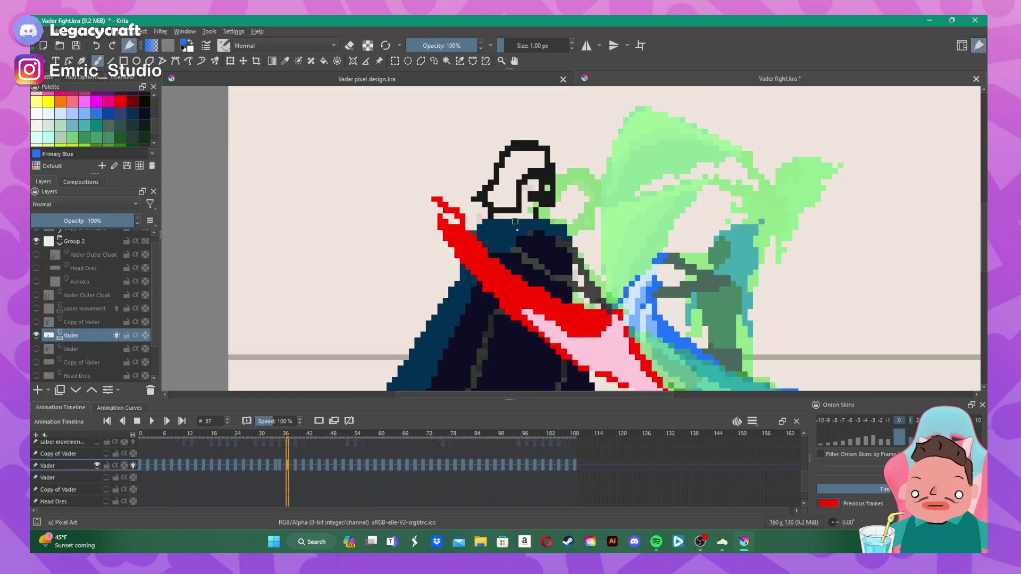
pyautogui.click(522, 241)
pyautogui.moveTo(537, 236)
pyautogui.mouseDown()
pyautogui.moveTo(562, 256)
pyautogui.moveTo(559, 269)
pyautogui.moveTo(529, 253)
pyautogui.moveTo(547, 249)
pyautogui.moveTo(548, 286)
pyautogui.moveTo(537, 274)
pyautogui.mouseUp()
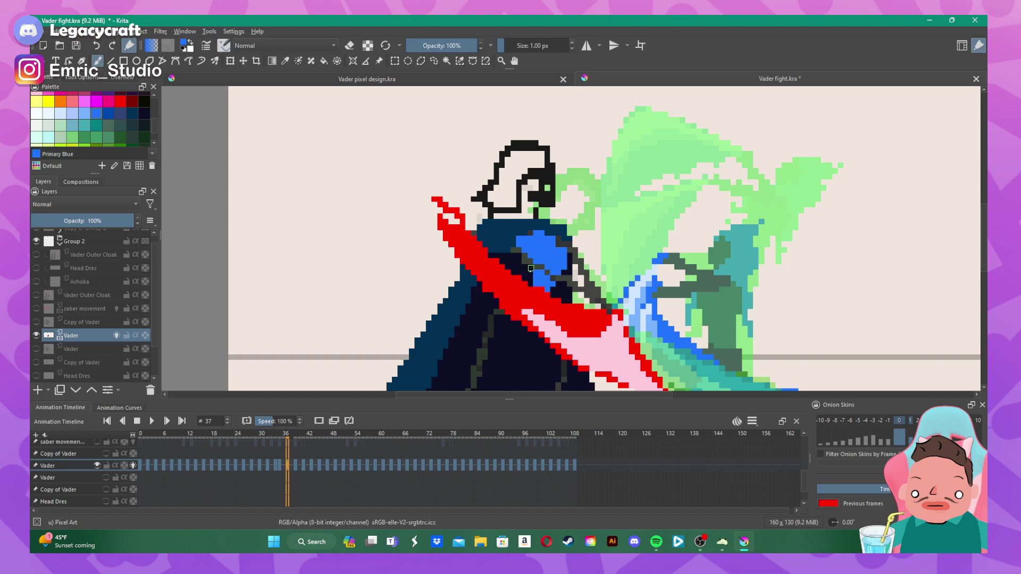
pyautogui.scroll(-3, 740, 167)
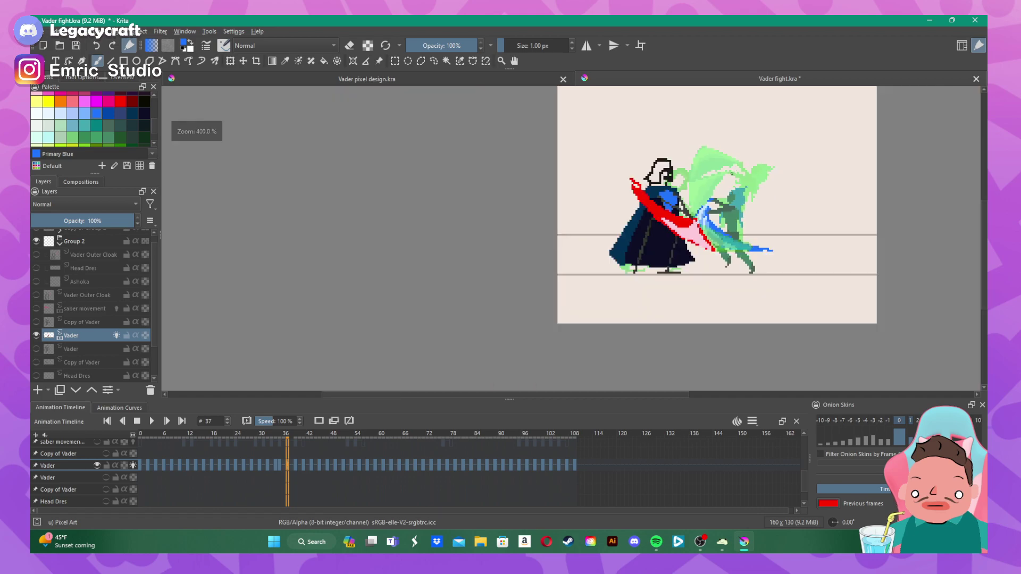
pyautogui.scroll(-2, 492, 110)
pyautogui.scroll(2, 586, 124)
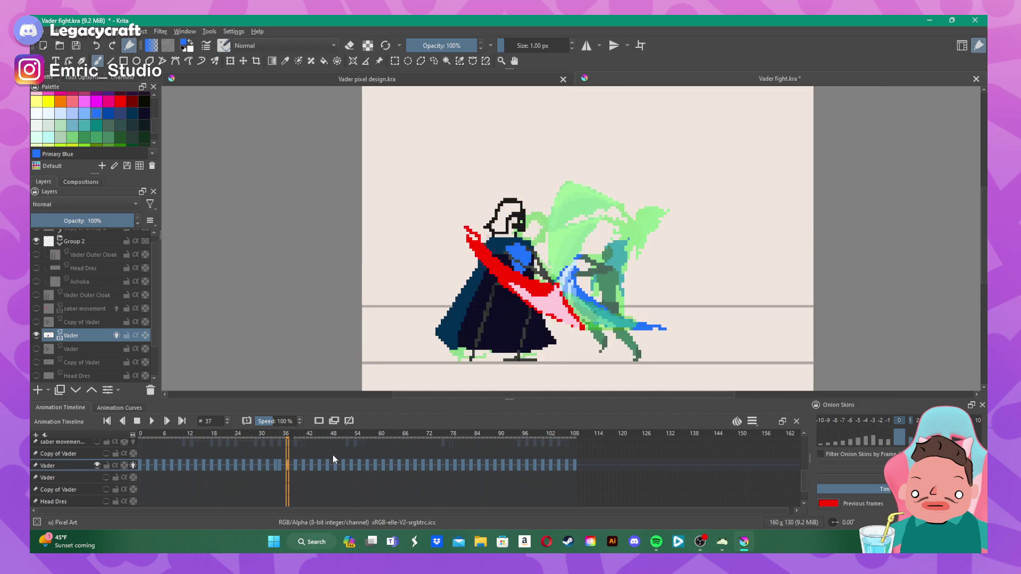
# - On frame 39, extend the outer cloak over the dark shoulder area below the helmet in Prussian blue
pyautogui.click(296, 464)
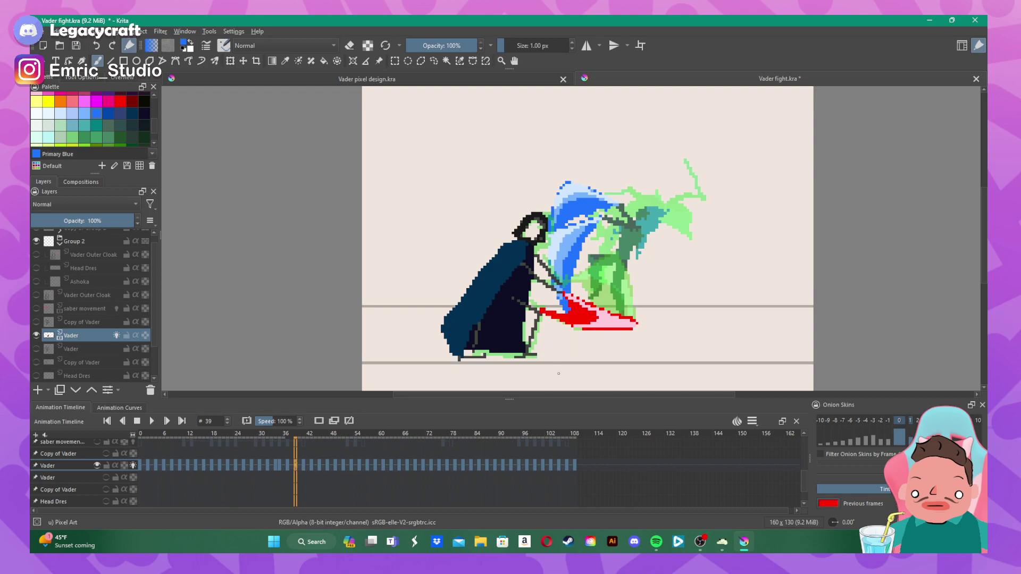
pyautogui.scroll(2, 553, 293)
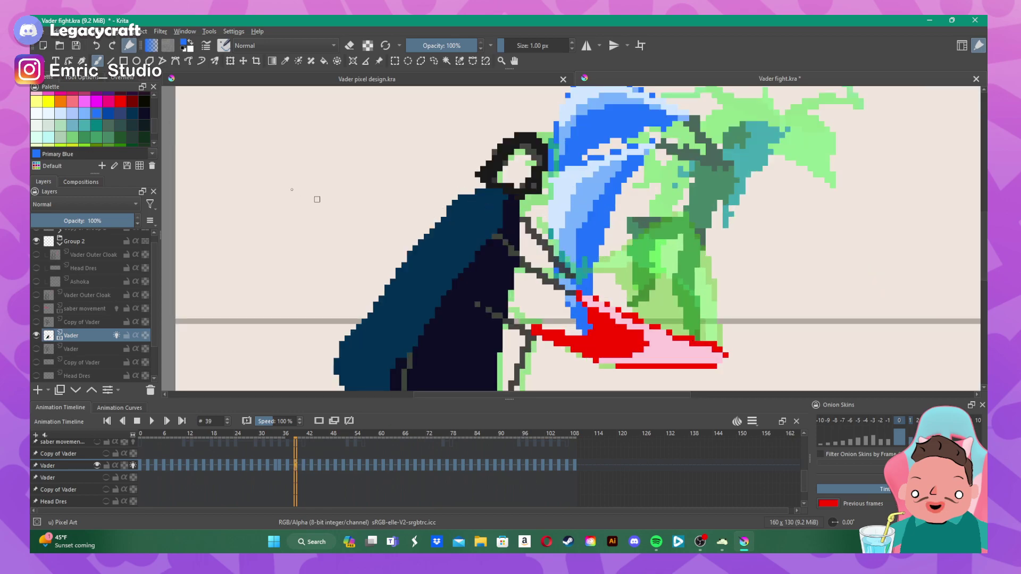
pyautogui.click(132, 113)
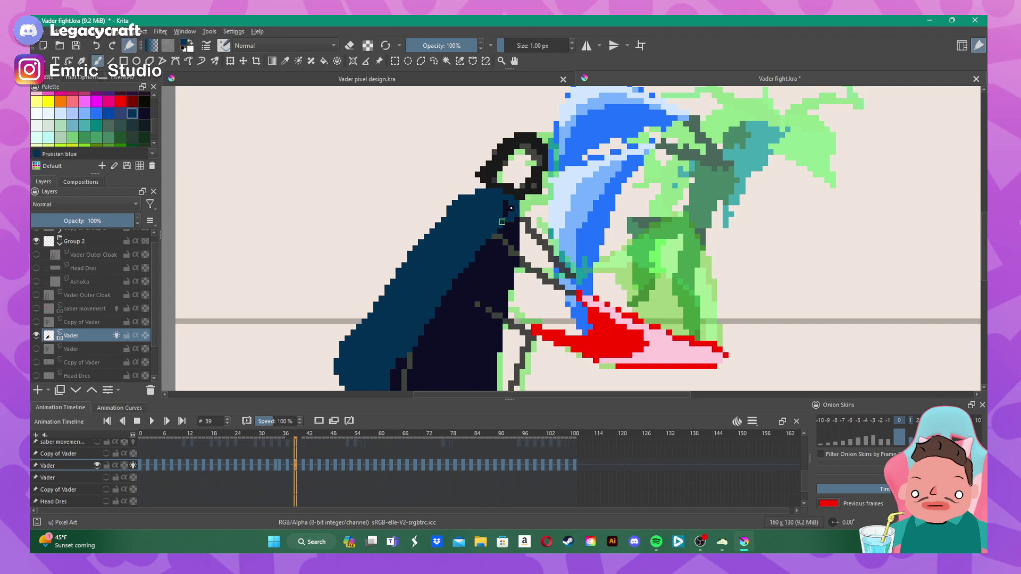
pyautogui.moveTo(502, 221); pyautogui.dragTo(505, 205)
# - Paint a thin Primary Blue chest plate edge below the shoulder on frame 39 and a small control box sliver below the arm line
pyautogui.click(96, 113)
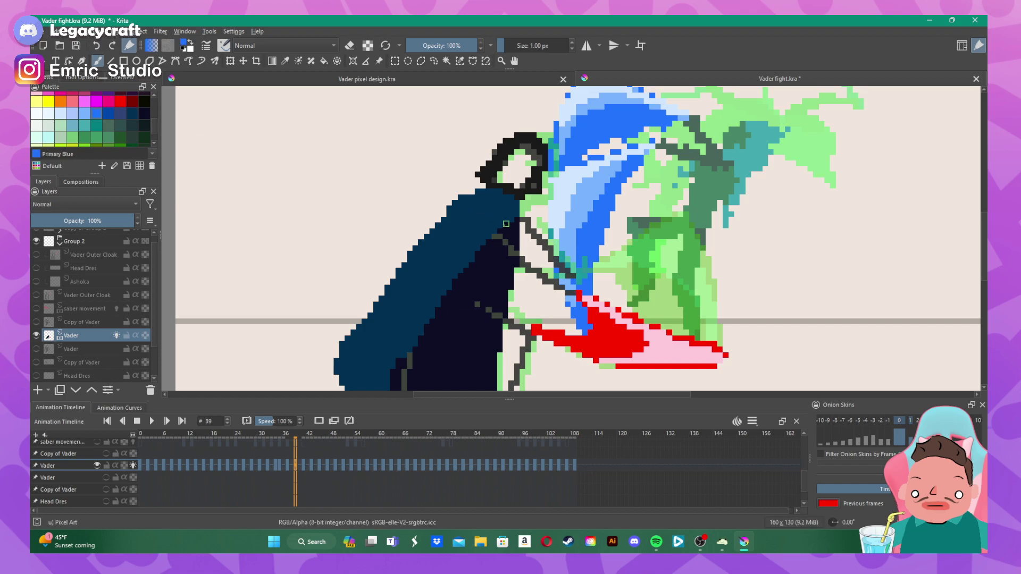
pyautogui.moveTo(506, 224); pyautogui.dragTo(516, 222)
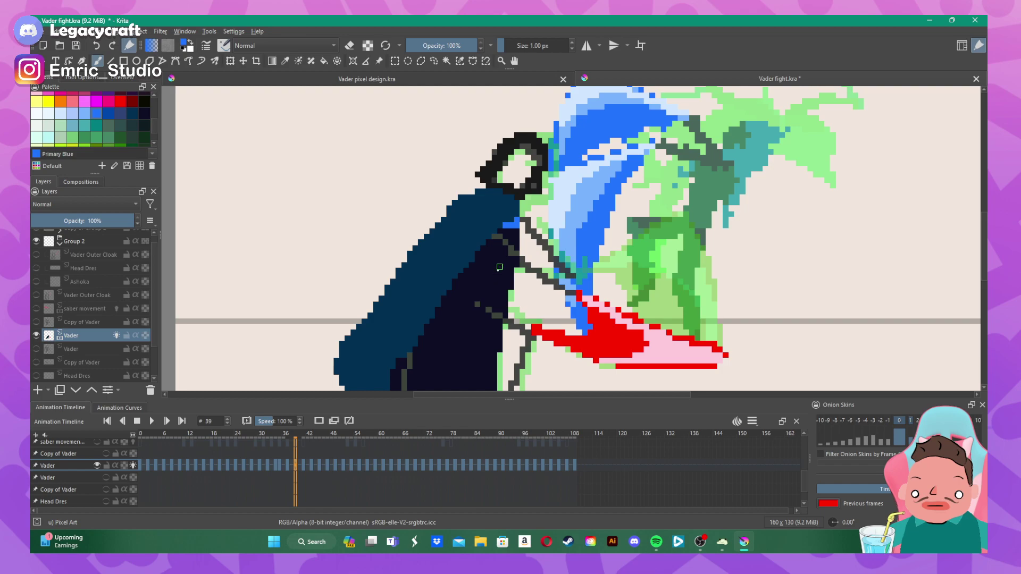
pyautogui.moveTo(499, 267); pyautogui.dragTo(487, 283)
pyautogui.scroll(-3, 499, 279)
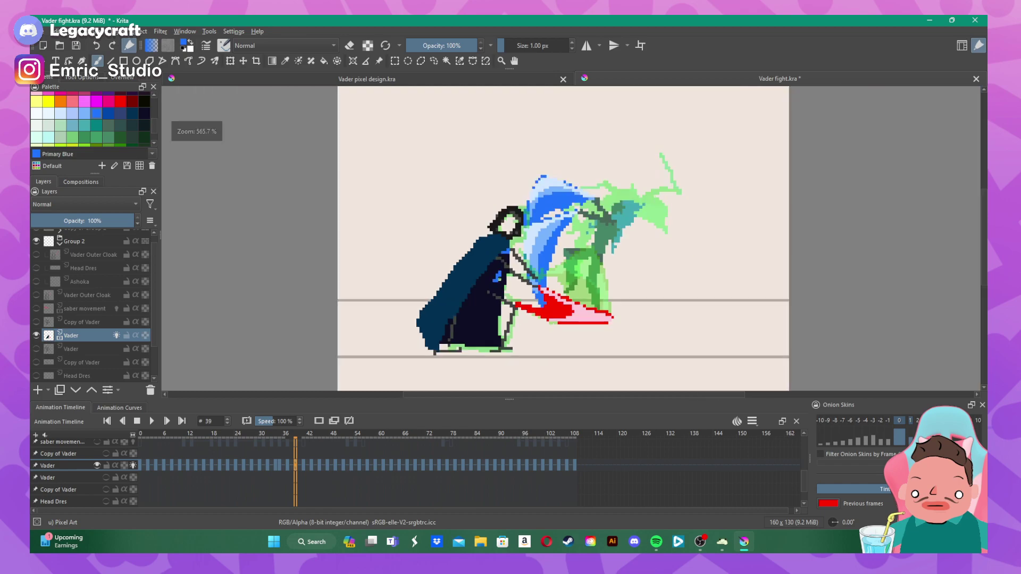
pyautogui.scroll(1, 588, 243)
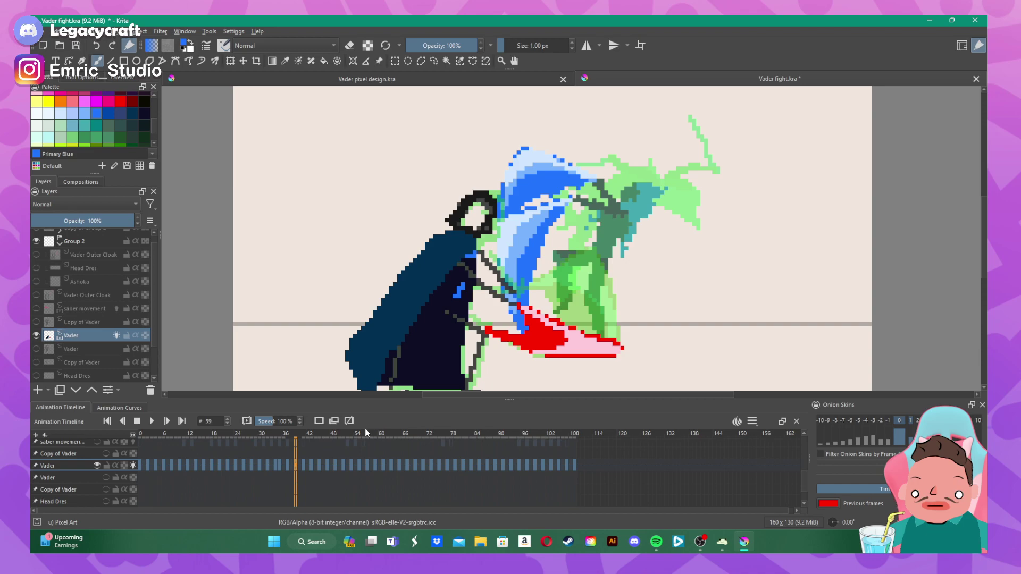
# - Check frames 41 to 49 for visible chest area and add a short Primary Blue stroke along the cloak's front edge on frame 49
pyautogui.click(302, 465)
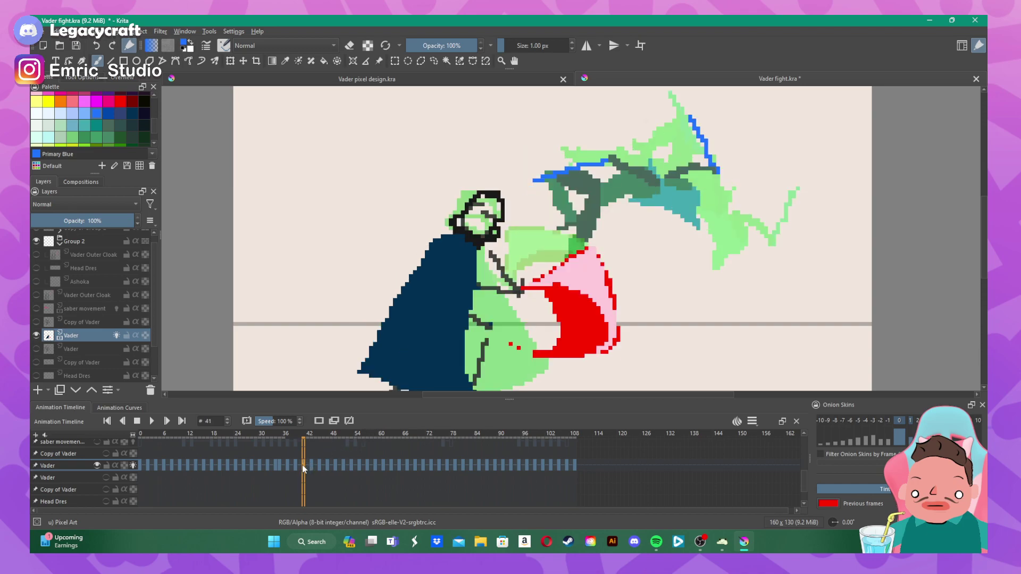
pyautogui.click(314, 466)
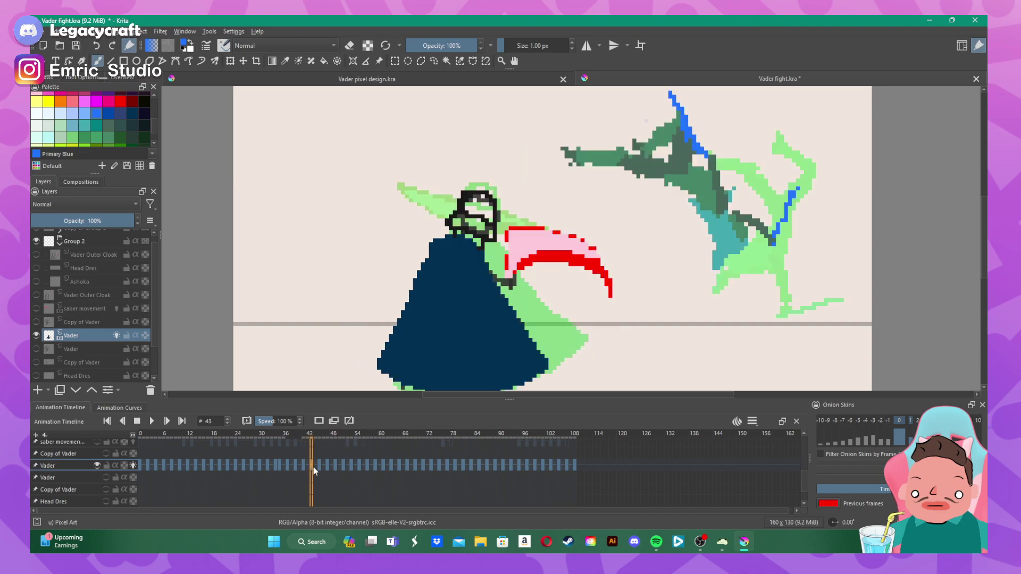
pyautogui.click(320, 465)
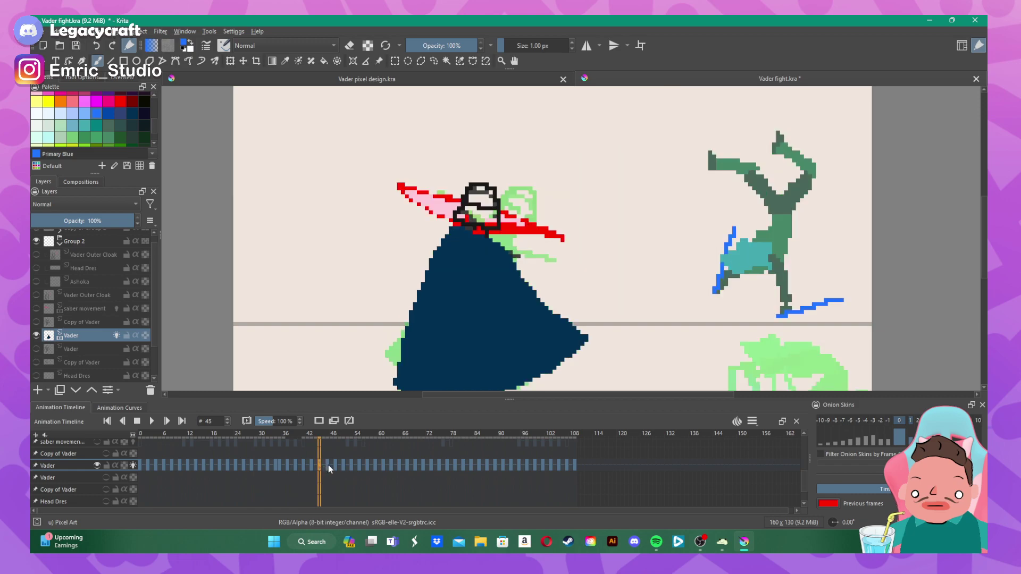
pyautogui.click(328, 465)
pyautogui.click(335, 465)
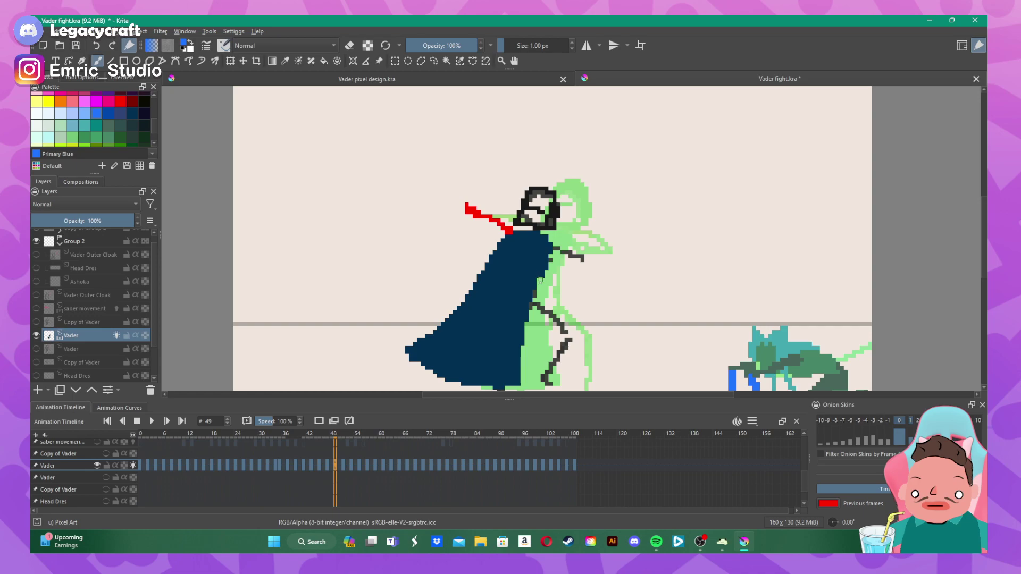
pyautogui.moveTo(540, 280); pyautogui.dragTo(538, 289)
# - Skip the frames where the cloak covers the chest and paint the chest plate in Primary Blue above the folded arm on frame 57
pyautogui.click(343, 465)
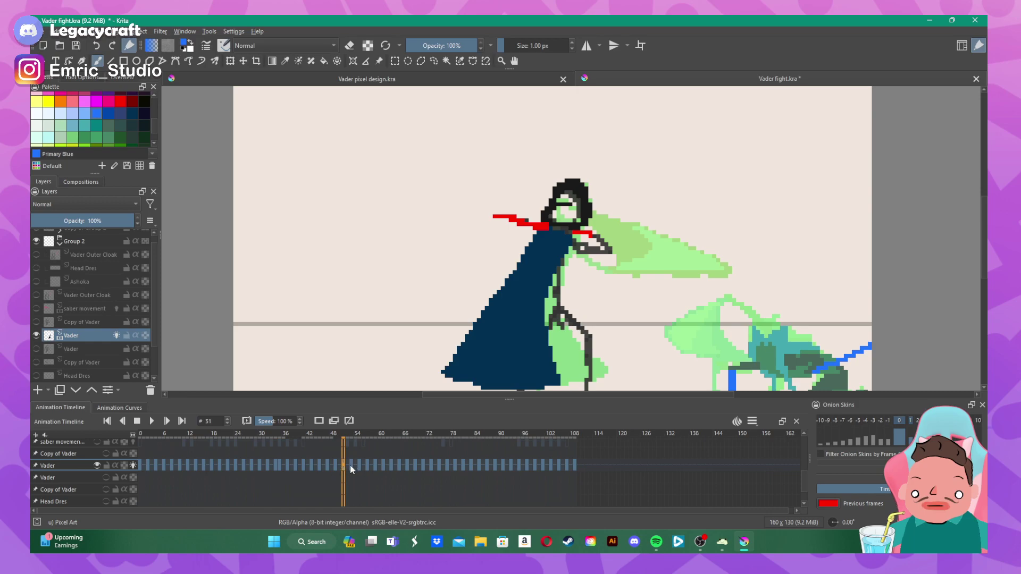
pyautogui.click(350, 465)
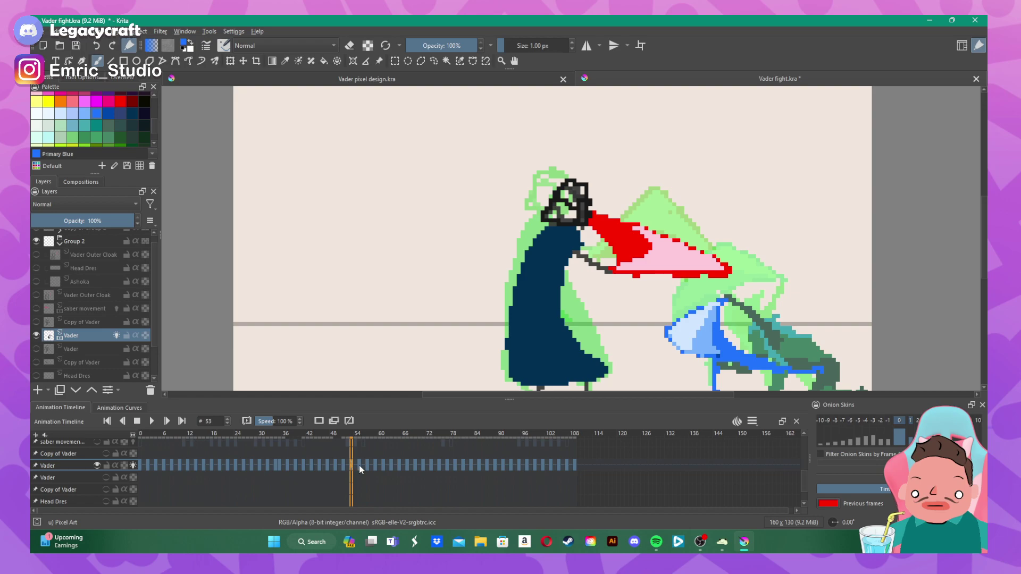
pyautogui.click(359, 465)
pyautogui.click(367, 465)
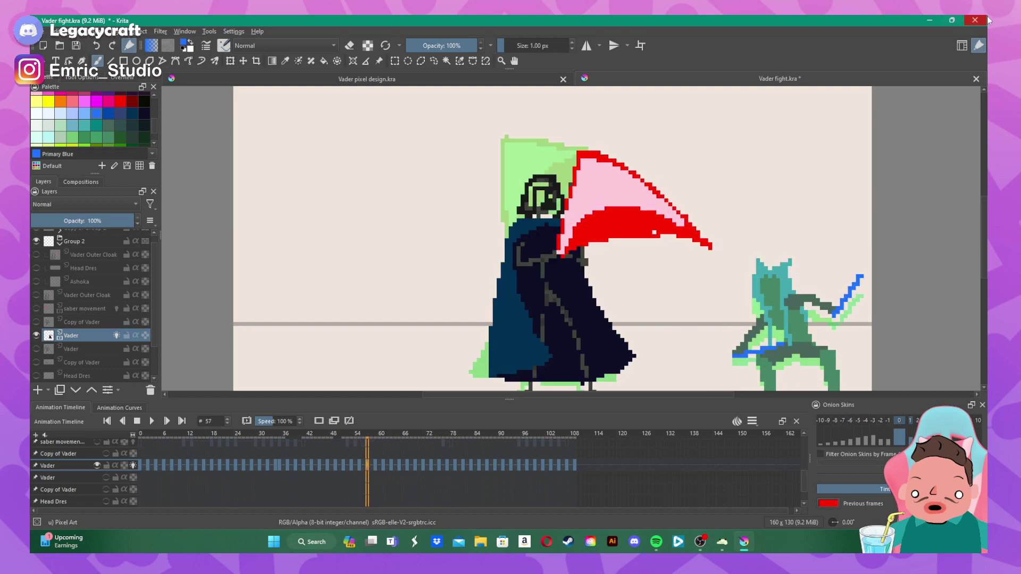
pyautogui.scroll(5, 534, 254)
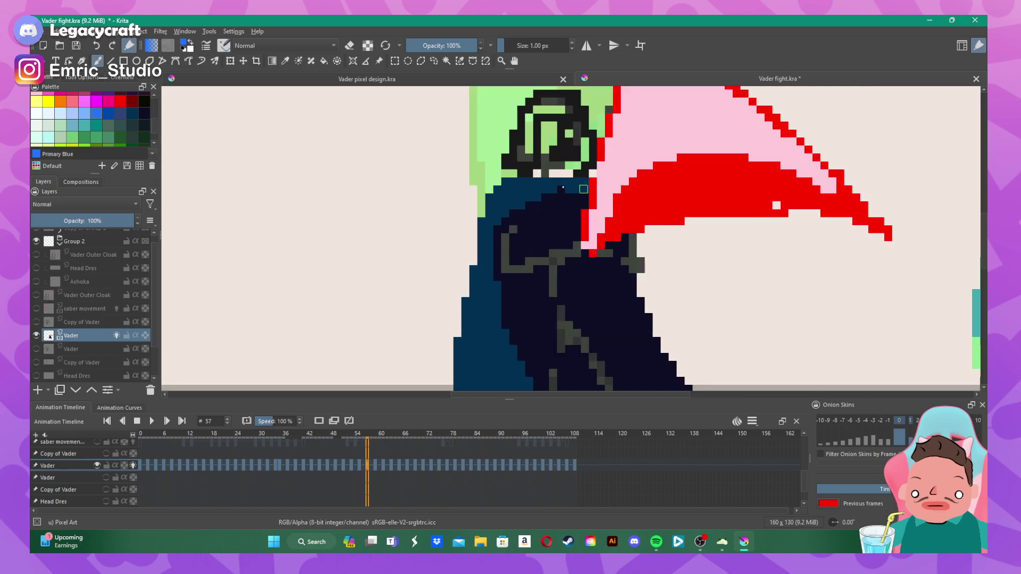
pyautogui.click(561, 194)
pyautogui.moveTo(555, 195)
pyautogui.mouseDown()
pyautogui.moveTo(511, 221)
pyautogui.moveTo(542, 251)
pyautogui.moveTo(568, 244)
pyautogui.moveTo(578, 197)
pyautogui.moveTo(524, 224)
pyautogui.moveTo(534, 236)
pyautogui.moveTo(554, 221)
pyautogui.moveTo(566, 222)
pyautogui.moveTo(561, 234)
pyautogui.moveTo(589, 234)
pyautogui.moveTo(569, 226)
pyautogui.moveTo(601, 246)
pyautogui.moveTo(565, 266)
pyautogui.mouseUp()
pyautogui.scroll(-8, 394, 292)
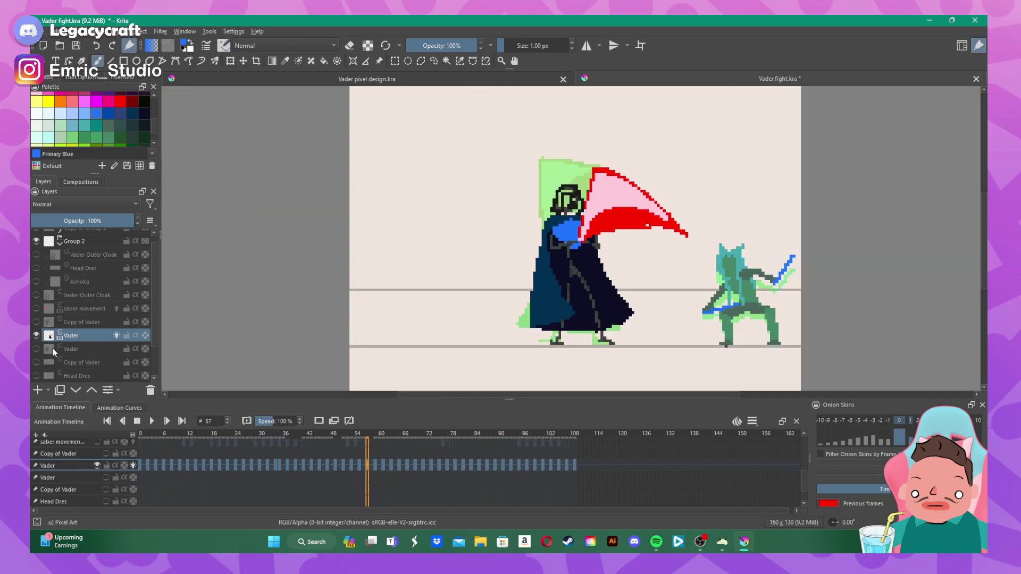
# - Show the Copy of Vader layer as an armour reference beside the animated figure
pyautogui.click(36, 349)
pyautogui.click(36, 349)
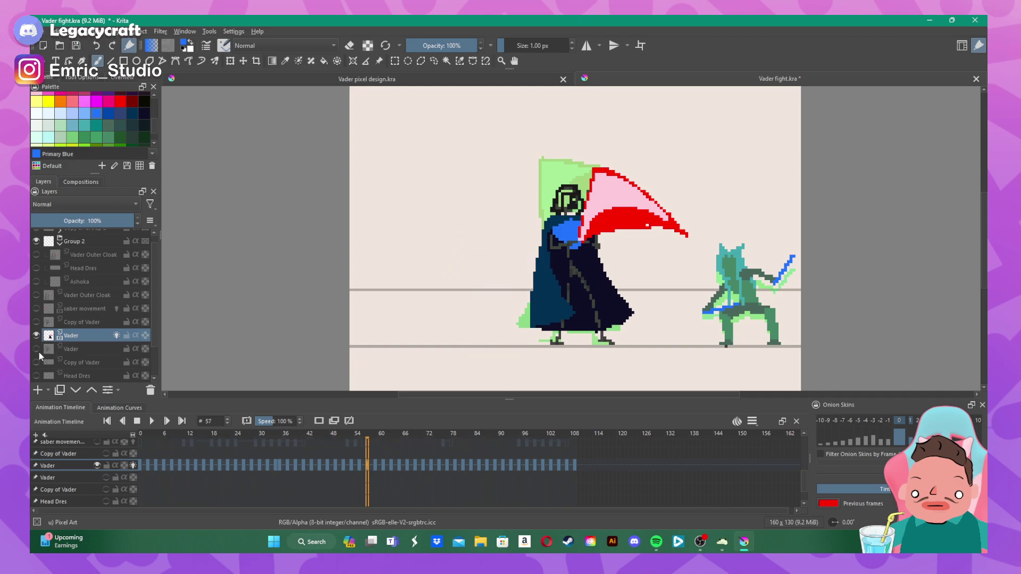
pyautogui.click(36, 322)
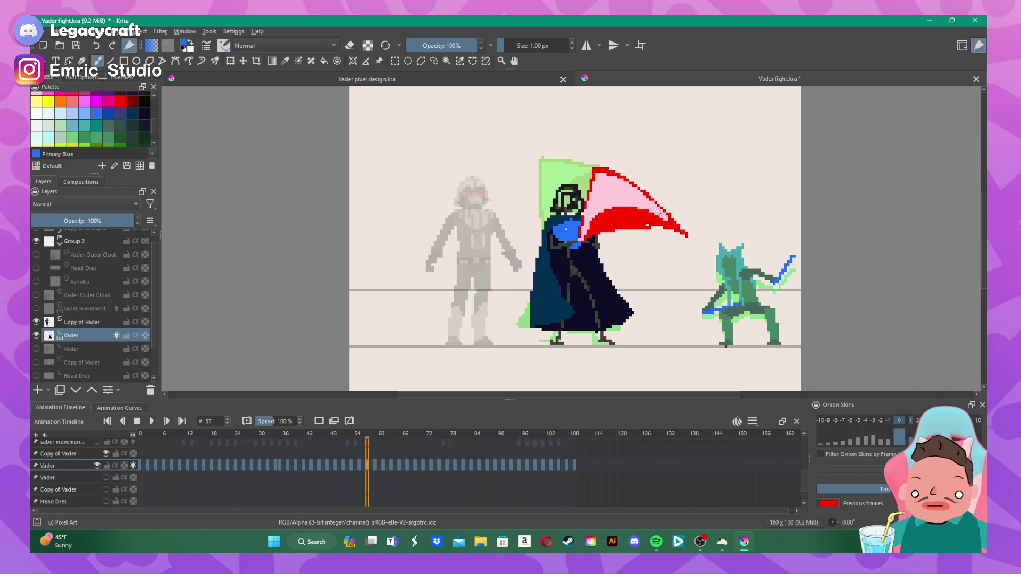
# - On frame 57, trim the chest plate's lower edge in Midnight blue and paint a Primary Blue control box below the arm line
pyautogui.scroll(1, 574, 225)
pyautogui.scroll(1, 574, 225)
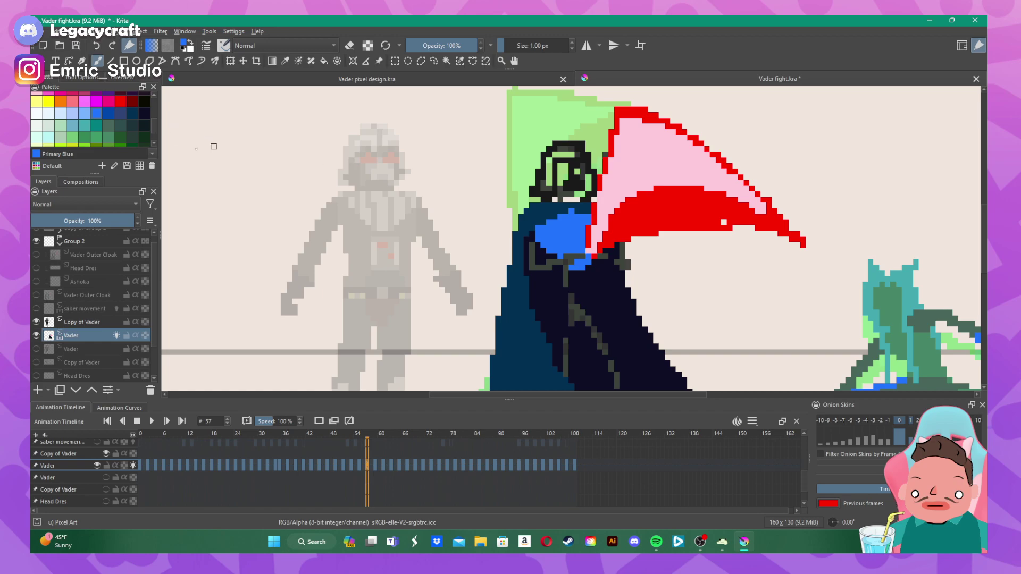
pyautogui.click(144, 113)
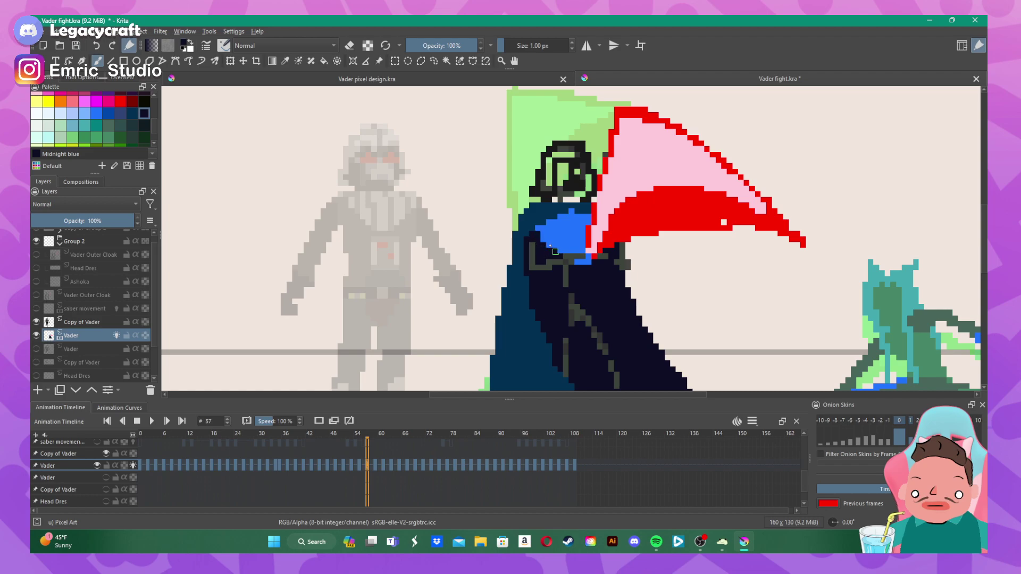
pyautogui.moveTo(555, 251)
pyautogui.mouseDown()
pyautogui.moveTo(539, 229)
pyautogui.moveTo(558, 246)
pyautogui.mouseUp()
pyautogui.click(98, 115)
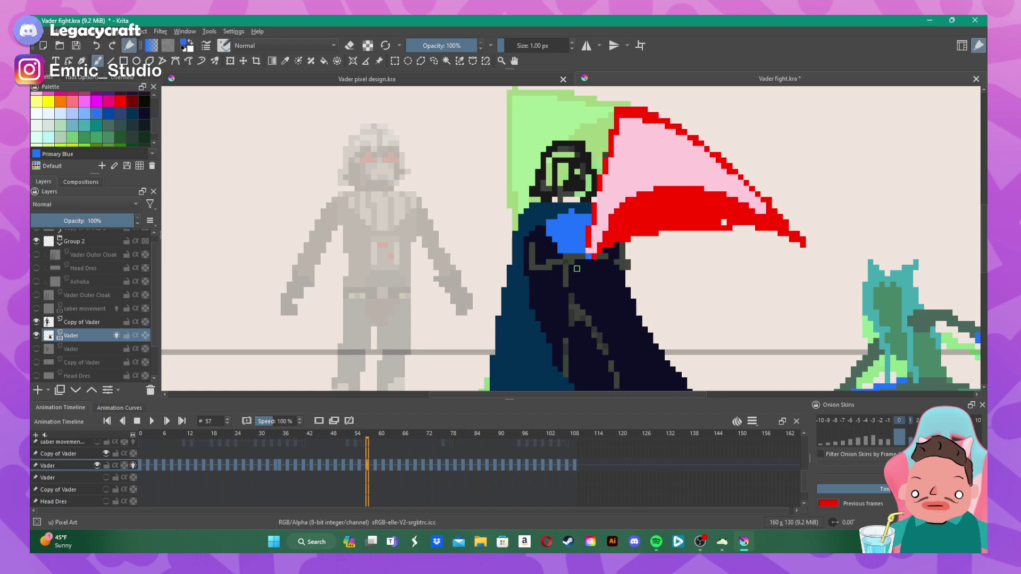
pyautogui.moveTo(577, 268)
pyautogui.mouseDown()
pyautogui.moveTo(586, 269)
pyautogui.moveTo(571, 291)
pyautogui.moveTo(583, 290)
pyautogui.moveTo(581, 277)
pyautogui.mouseUp()
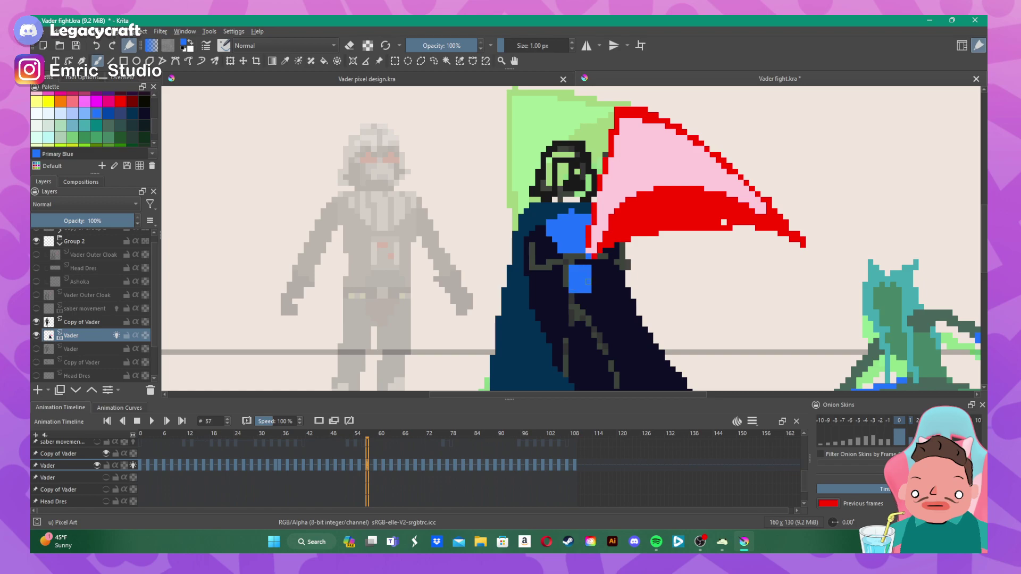
# - On frame 59, paint the chest plate above the folded arms and a small control box below them in Primary Blue
pyautogui.scroll(-3, 603, 260)
pyautogui.scroll(2, 637, 281)
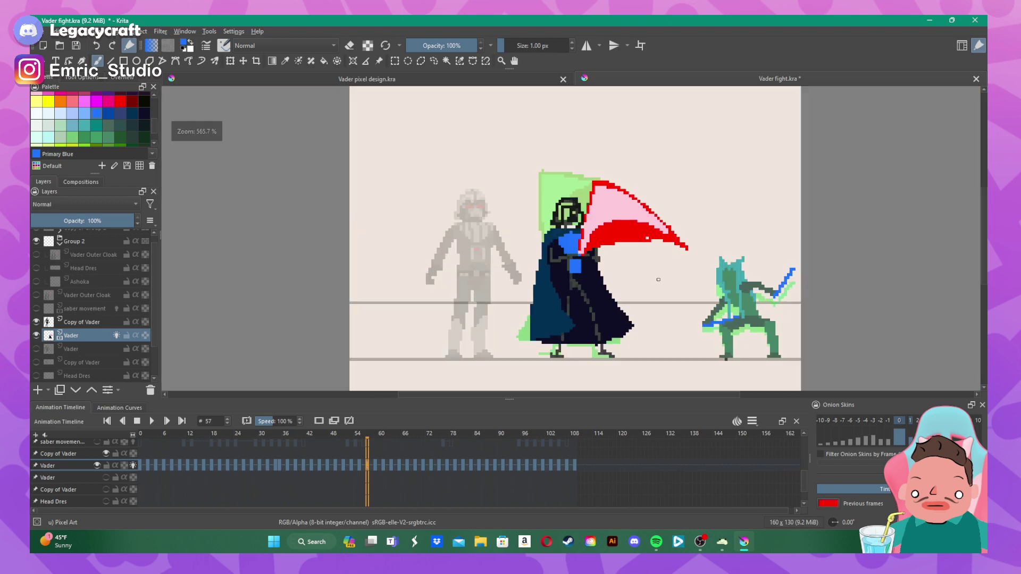
pyautogui.click(376, 465)
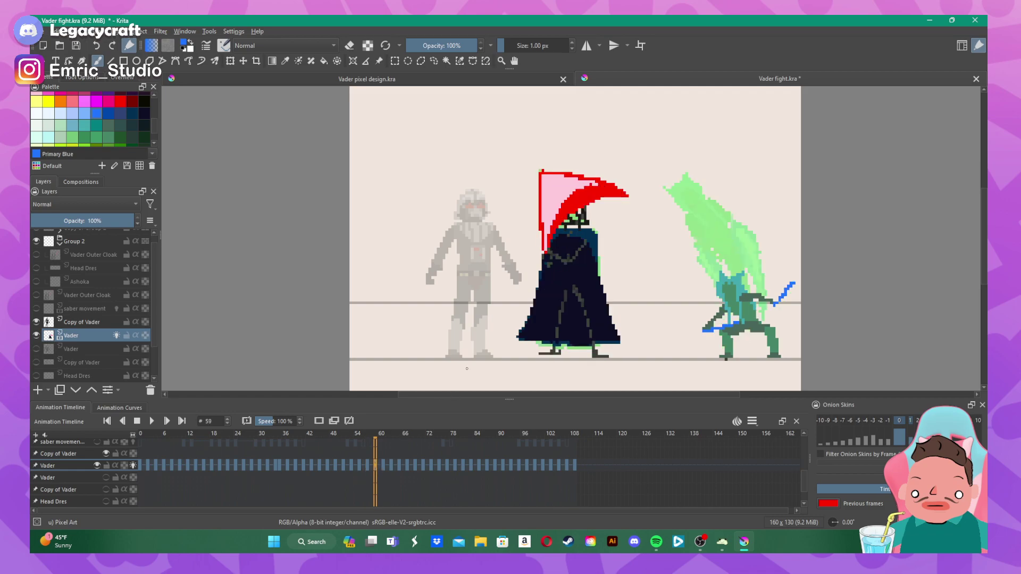
pyautogui.scroll(2, 563, 270)
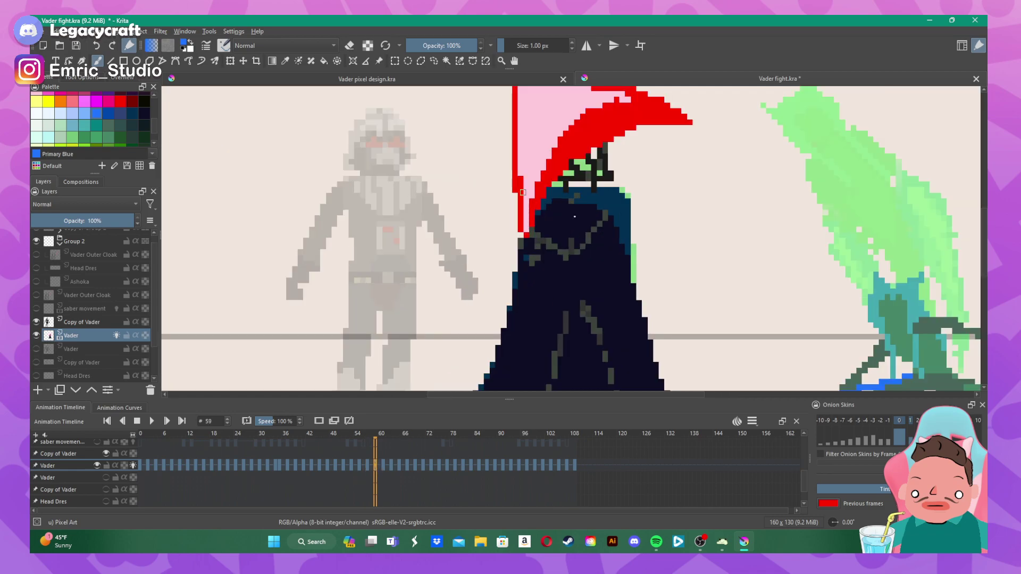
pyautogui.moveTo(568, 226)
pyautogui.mouseDown()
pyautogui.moveTo(596, 210)
pyautogui.moveTo(554, 202)
pyautogui.moveTo(565, 228)
pyautogui.moveTo(563, 208)
pyautogui.moveTo(587, 212)
pyautogui.mouseUp()
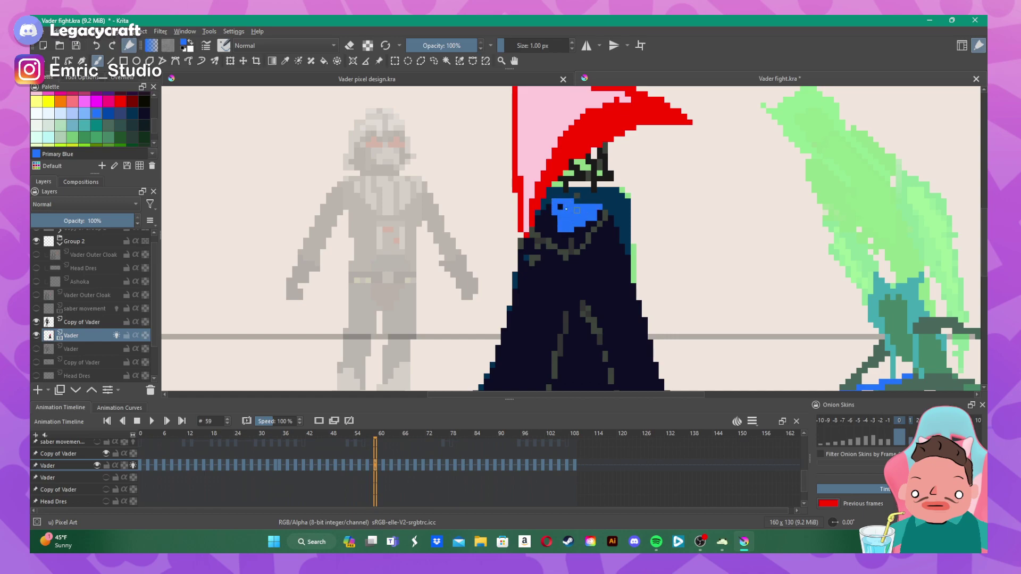
pyautogui.click(548, 207)
pyautogui.moveTo(566, 248)
pyautogui.mouseDown()
pyautogui.moveTo(584, 258)
pyautogui.moveTo(583, 268)
pyautogui.moveTo(566, 269)
pyautogui.mouseUp()
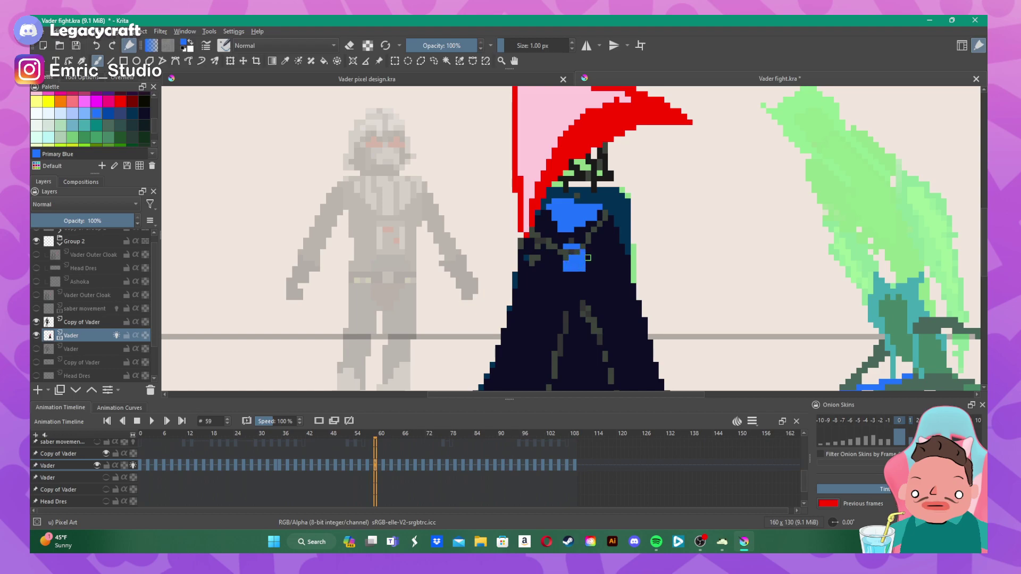
# - Fill a pointed Primary Blue chest plate above the arm lines on frame 61 and add a square control box below them
pyautogui.scroll(-2, 587, 258)
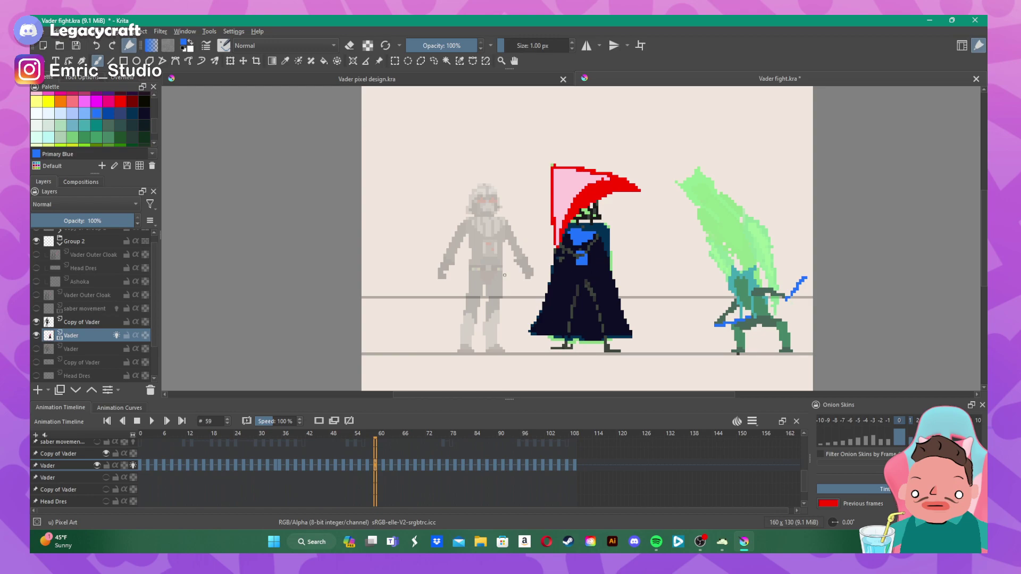
pyautogui.scroll(-1, 528, 242)
pyautogui.scroll(1, 636, 183)
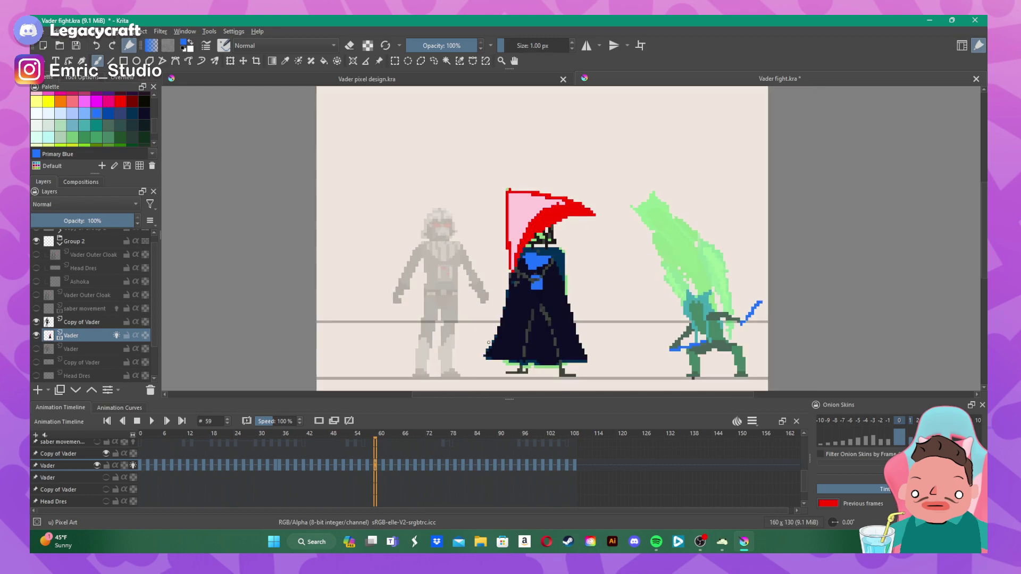
pyautogui.scroll(1, 533, 341)
pyautogui.click(383, 466)
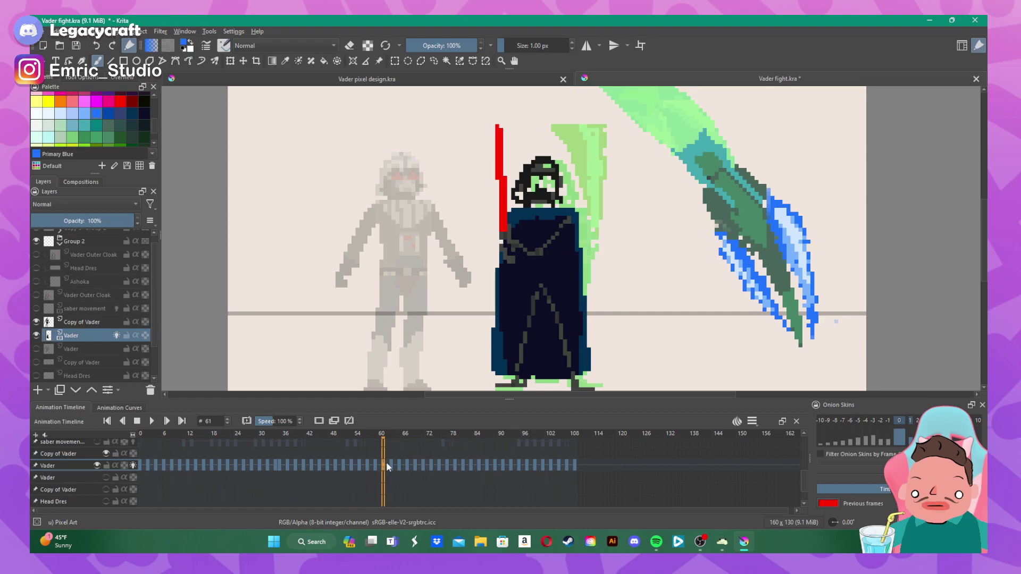
pyautogui.scroll(1, 469, 356)
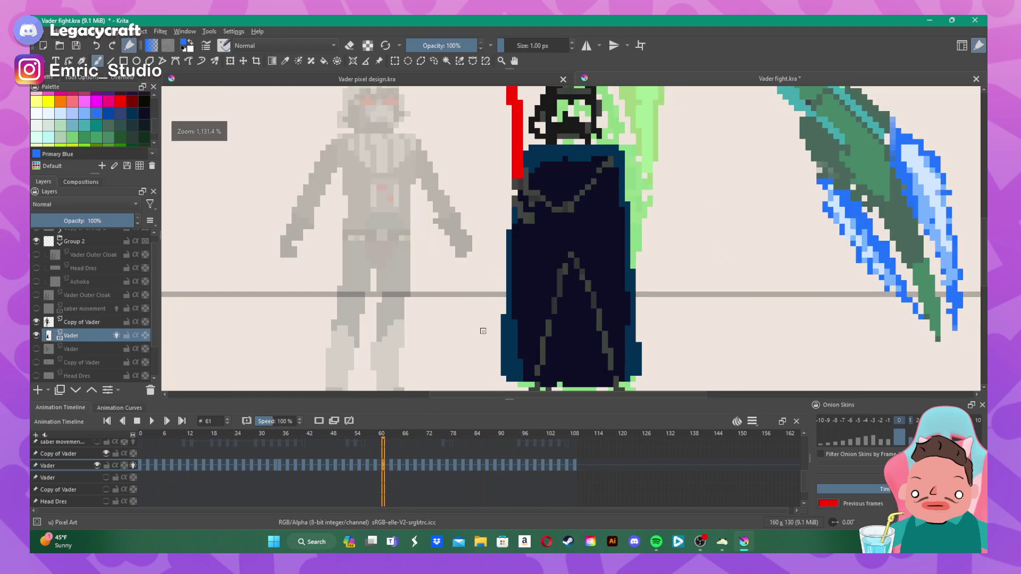
pyautogui.scroll(-1, 551, 276)
pyautogui.scroll(1, 601, 182)
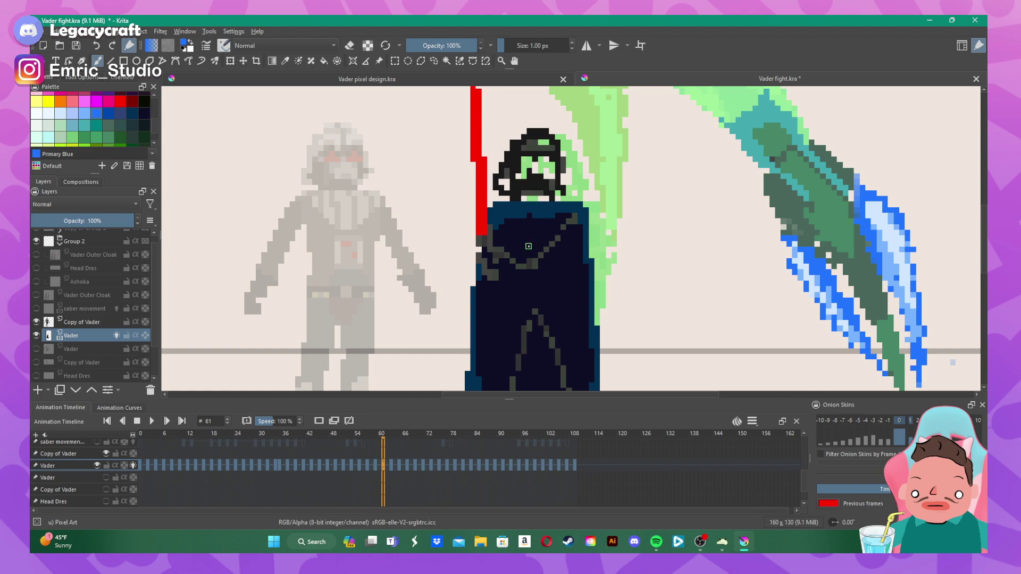
pyautogui.moveTo(529, 244)
pyautogui.mouseDown()
pyautogui.moveTo(567, 216)
pyautogui.moveTo(526, 213)
pyautogui.moveTo(503, 226)
pyautogui.moveTo(525, 244)
pyautogui.moveTo(520, 222)
pyautogui.moveTo(531, 220)
pyautogui.moveTo(524, 241)
pyautogui.moveTo(551, 221)
pyautogui.mouseUp()
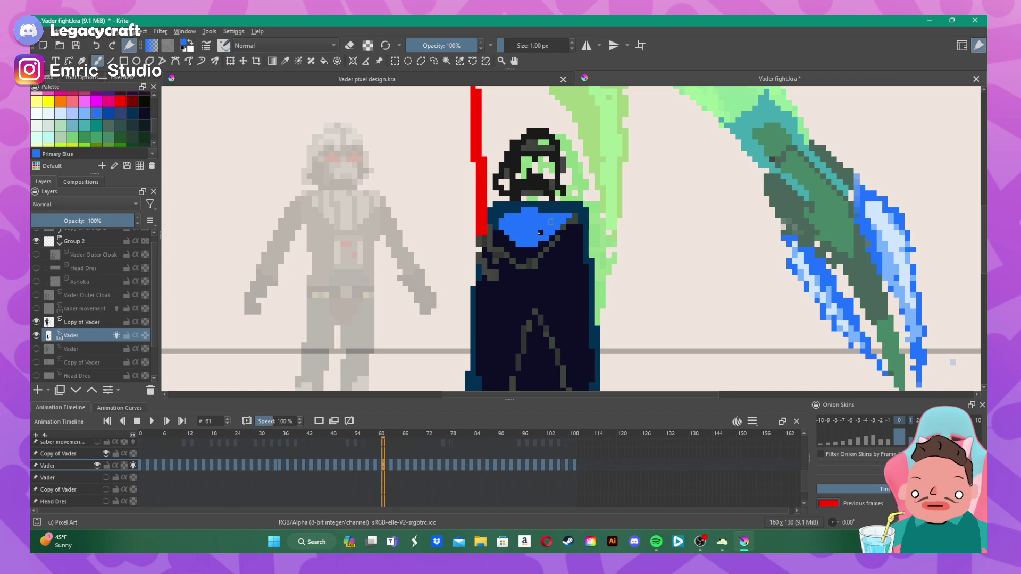
pyautogui.click(530, 248)
pyautogui.moveTo(545, 265)
pyautogui.mouseDown()
pyautogui.moveTo(546, 287)
pyautogui.moveTo(528, 278)
pyautogui.moveTo(541, 271)
pyautogui.moveTo(535, 289)
pyautogui.mouseUp()
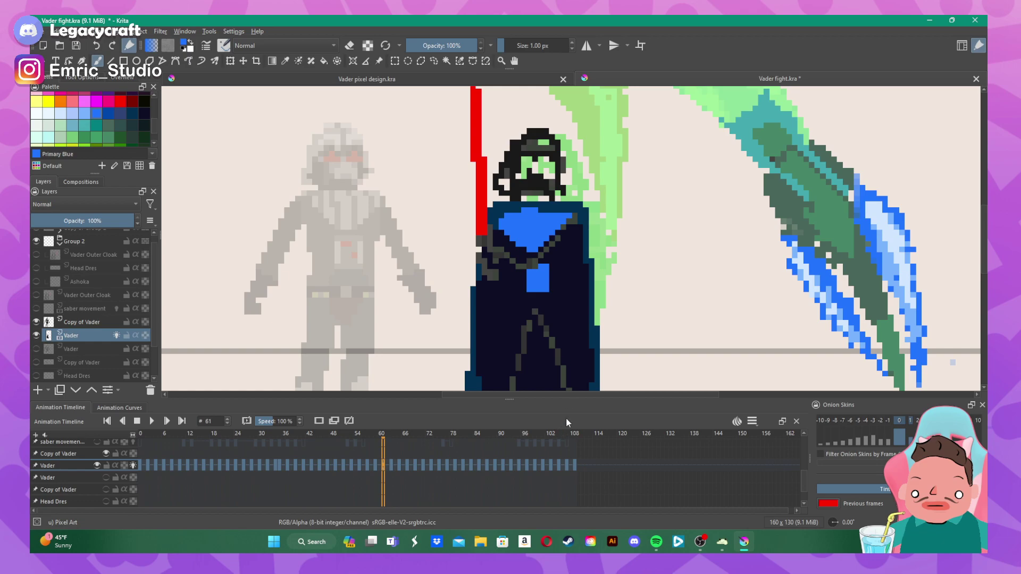
# - Paint the chest plate and control box in Primary Blue on frame 63, trimming the plate's side with Midnight blue
pyautogui.scroll(-2, 424, 300)
pyautogui.scroll(2, 424, 301)
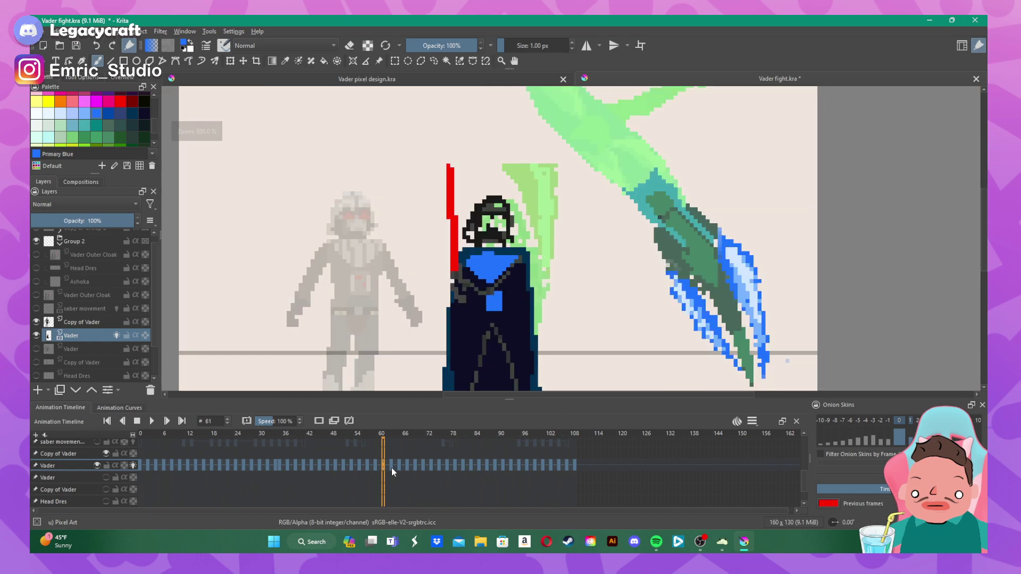
pyautogui.click(391, 466)
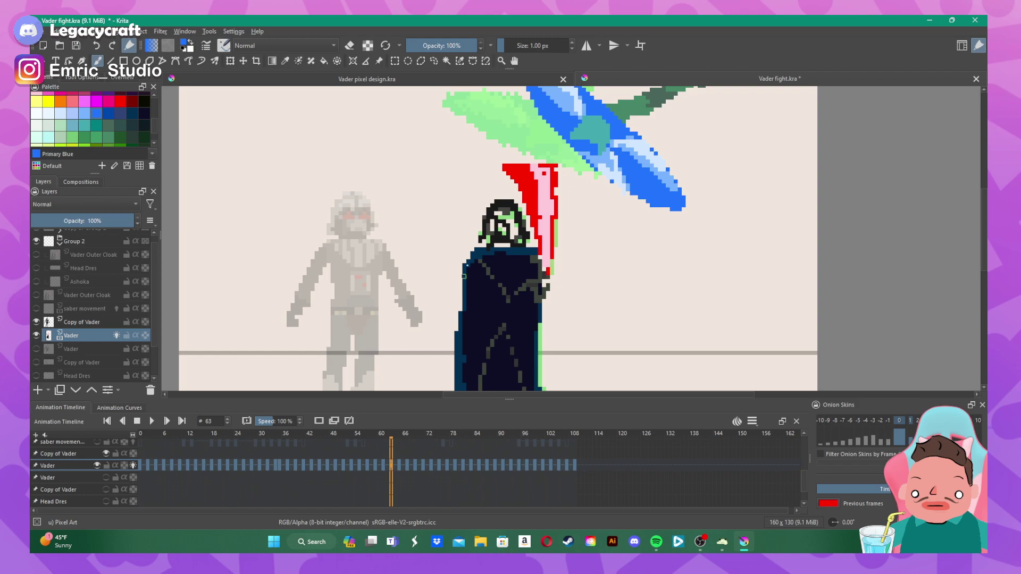
pyautogui.moveTo(506, 278)
pyautogui.mouseDown()
pyautogui.moveTo(528, 263)
pyautogui.moveTo(509, 280)
pyautogui.moveTo(485, 257)
pyautogui.moveTo(502, 254)
pyautogui.moveTo(512, 272)
pyautogui.moveTo(522, 259)
pyautogui.moveTo(513, 270)
pyautogui.mouseUp()
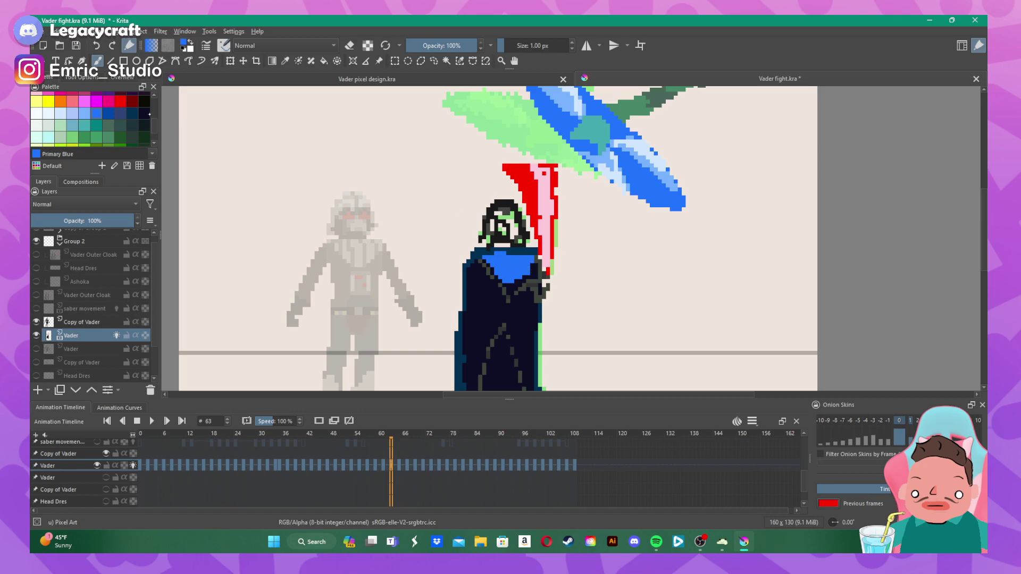
pyautogui.click(149, 113)
pyautogui.moveTo(529, 271); pyautogui.dragTo(522, 282)
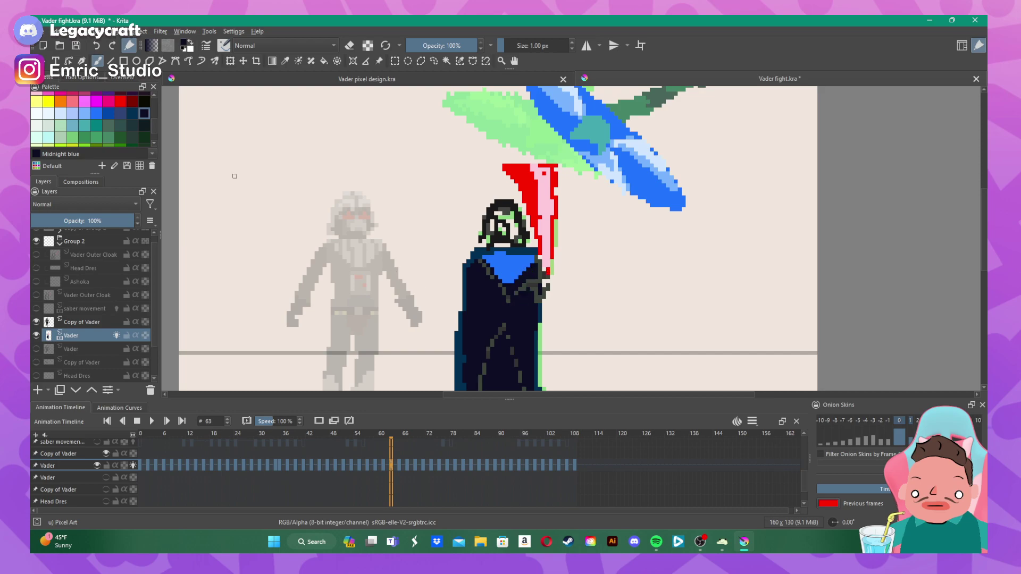
pyautogui.click(97, 113)
pyautogui.moveTo(501, 291)
pyautogui.mouseDown()
pyautogui.moveTo(497, 308)
pyautogui.moveTo(506, 301)
pyautogui.mouseUp()
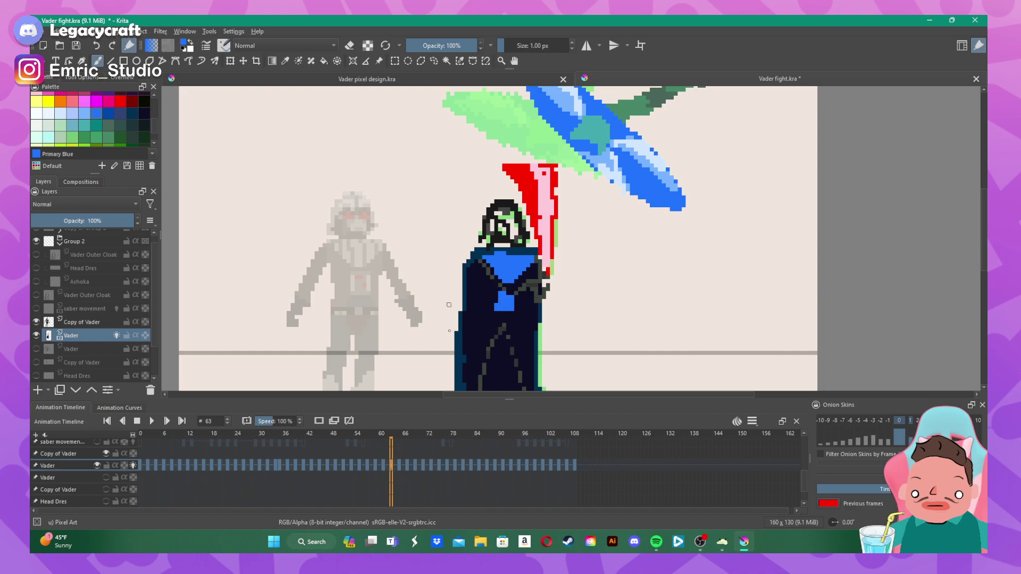
# - Paint the Primary Blue chest plate on frame 65 and restore the cloak collar along its upper edge in Prussian blue
pyautogui.click(400, 467)
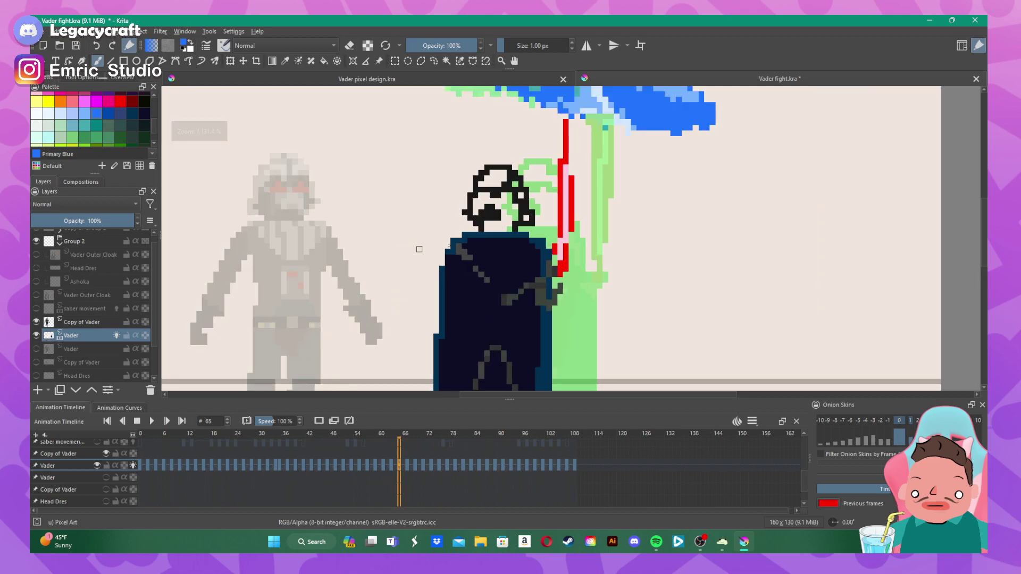
pyautogui.moveTo(465, 245)
pyautogui.mouseDown()
pyautogui.moveTo(505, 274)
pyautogui.moveTo(533, 254)
pyautogui.moveTo(520, 239)
pyautogui.moveTo(468, 241)
pyautogui.moveTo(484, 256)
pyautogui.moveTo(492, 247)
pyautogui.moveTo(499, 268)
pyautogui.moveTo(512, 265)
pyautogui.moveTo(488, 243)
pyautogui.moveTo(513, 251)
pyautogui.mouseUp()
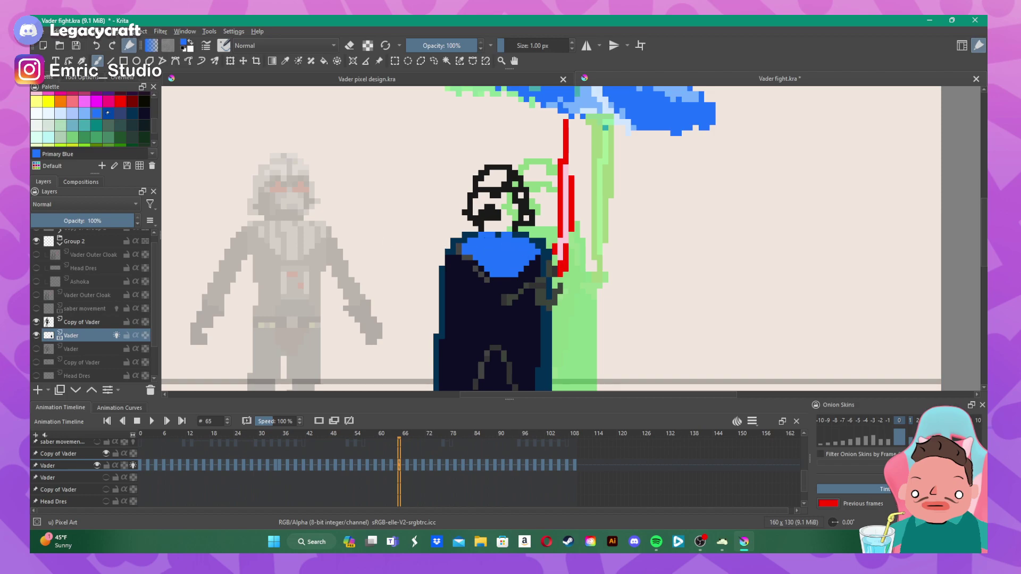
pyautogui.click(133, 113)
pyautogui.moveTo(480, 235)
pyautogui.mouseDown()
pyautogui.moveTo(519, 235)
pyautogui.moveTo(470, 241)
pyautogui.mouseUp()
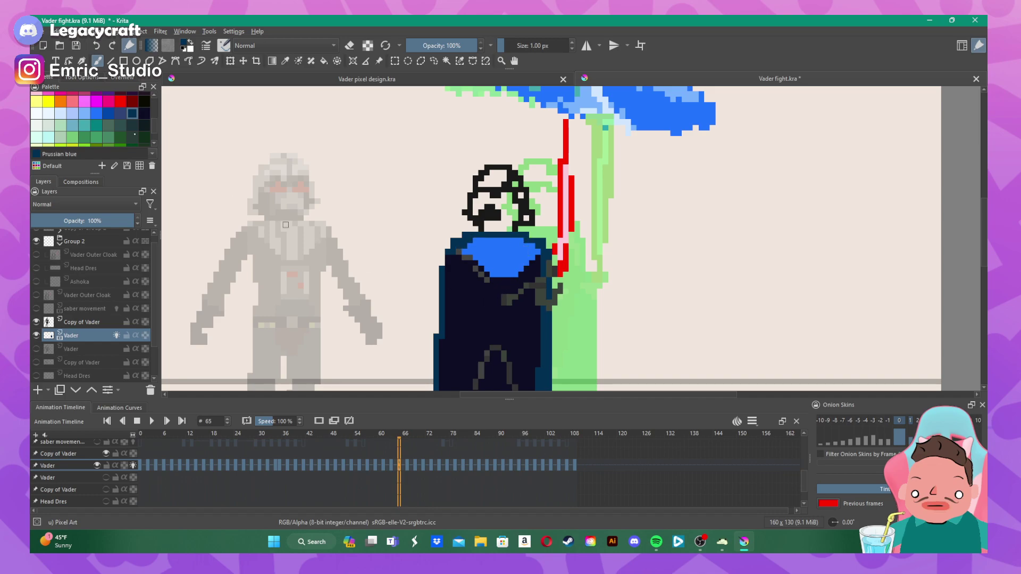
# - Compare with frame 63 and paint a matching Primary Blue control box below the chest plate on frame 65
pyautogui.click(95, 113)
pyautogui.press('Left')
pyautogui.press('Left')
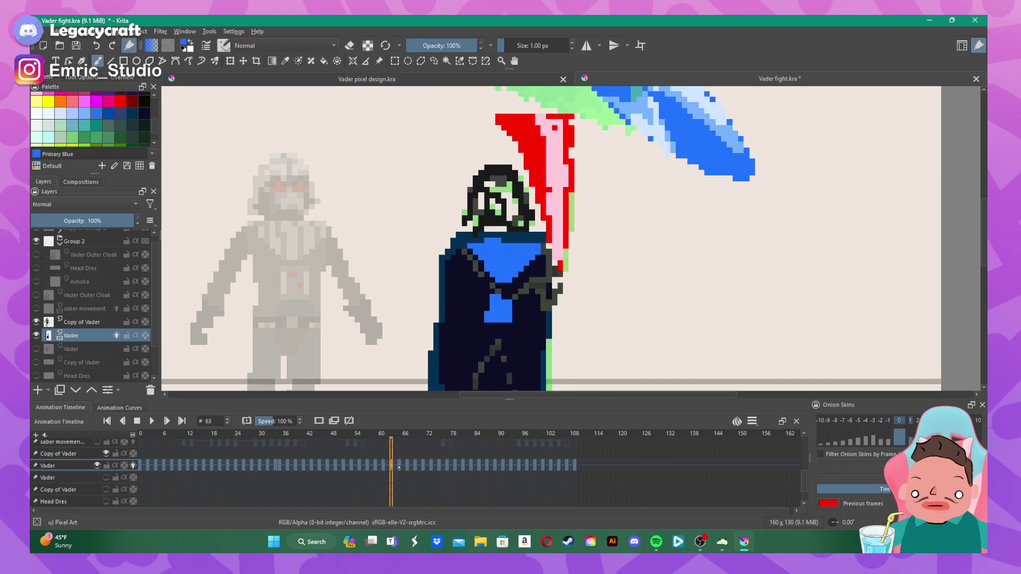
pyautogui.click(398, 466)
pyautogui.moveTo(490, 314)
pyautogui.mouseDown()
pyautogui.moveTo(506, 314)
pyautogui.moveTo(508, 302)
pyautogui.moveTo(496, 311)
pyautogui.mouseUp()
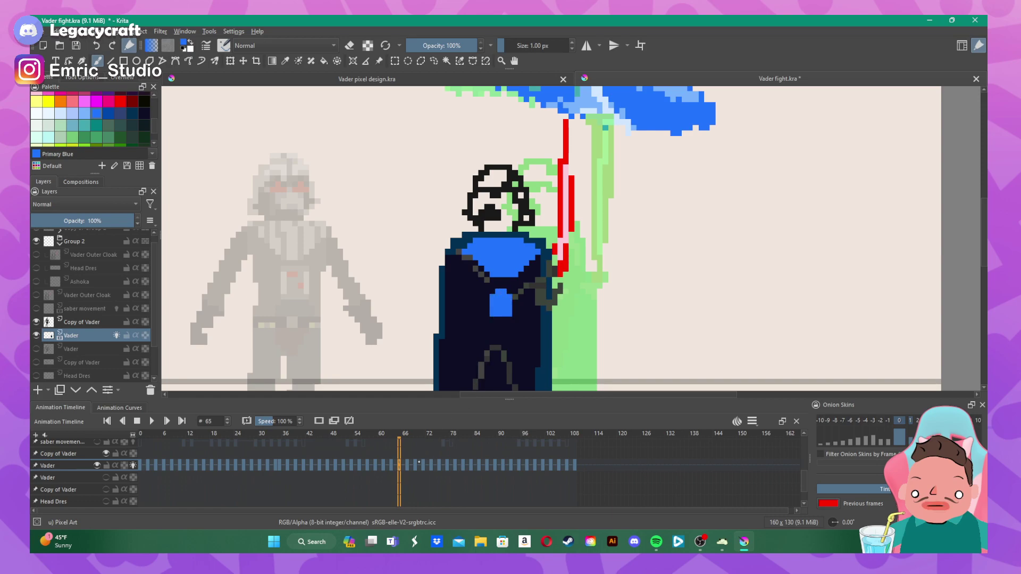
# - On frame 67, paint the chest plate and control box in Primary Blue, reshaping the box with Midnight blue
pyautogui.click(407, 466)
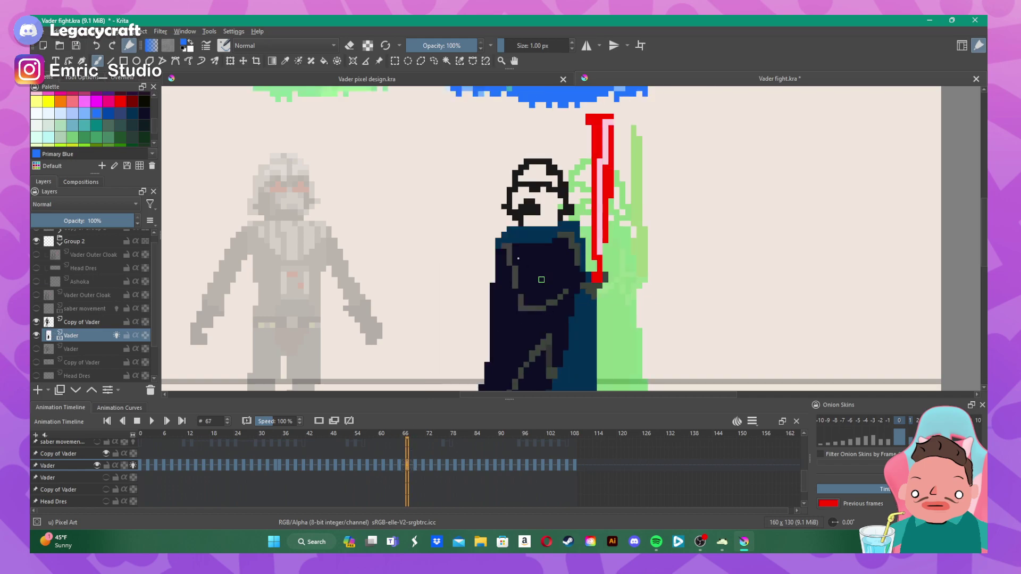
pyautogui.moveTo(514, 240)
pyautogui.mouseDown()
pyautogui.moveTo(553, 237)
pyautogui.moveTo(544, 269)
pyautogui.moveTo(516, 248)
pyautogui.moveTo(541, 264)
pyautogui.mouseUp()
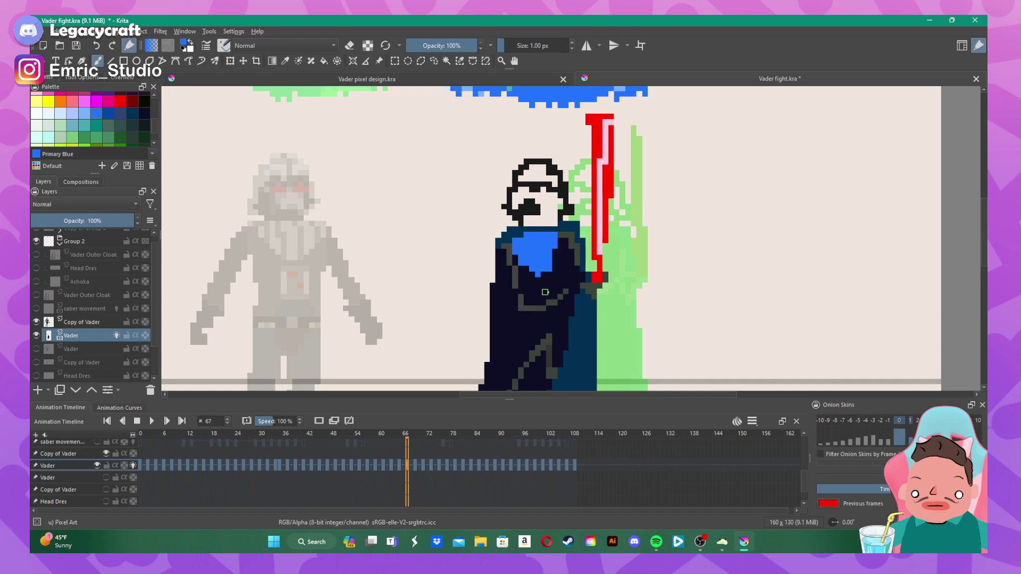
pyautogui.moveTo(545, 292)
pyautogui.mouseDown()
pyautogui.moveTo(551, 286)
pyautogui.moveTo(559, 308)
pyautogui.mouseUp()
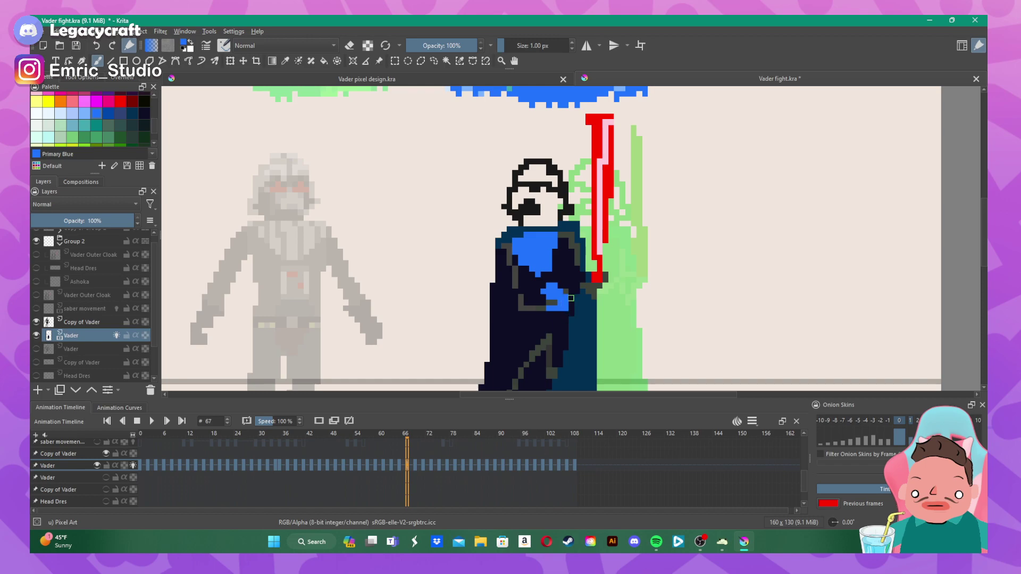
pyautogui.scroll(-2, 563, 292)
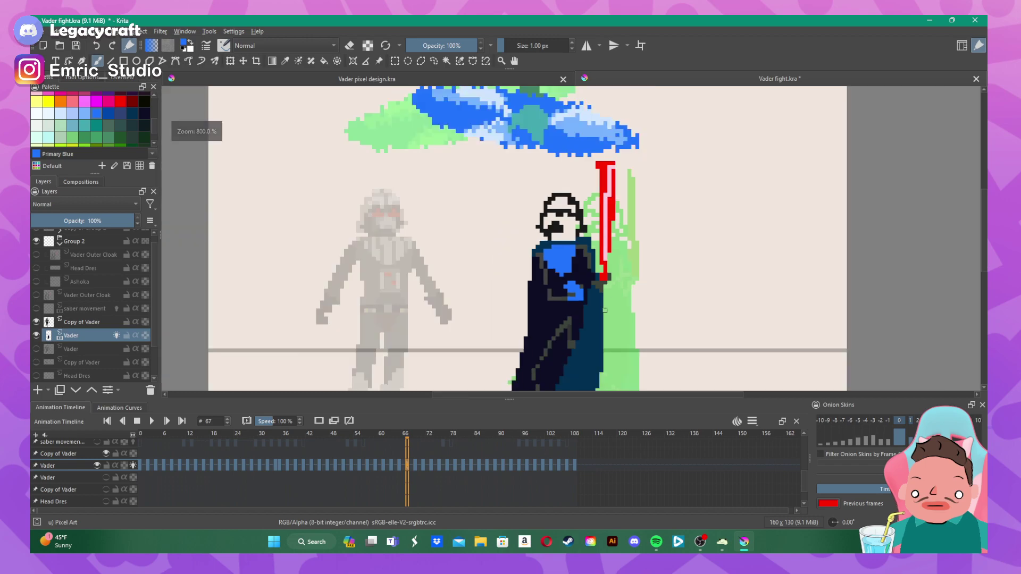
pyautogui.scroll(2, 496, 128)
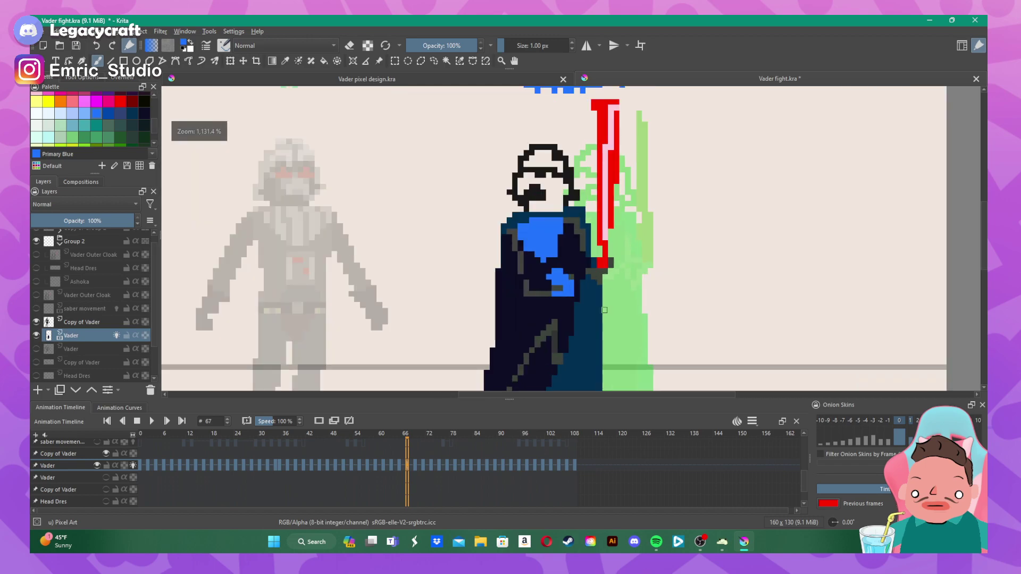
pyautogui.click(143, 113)
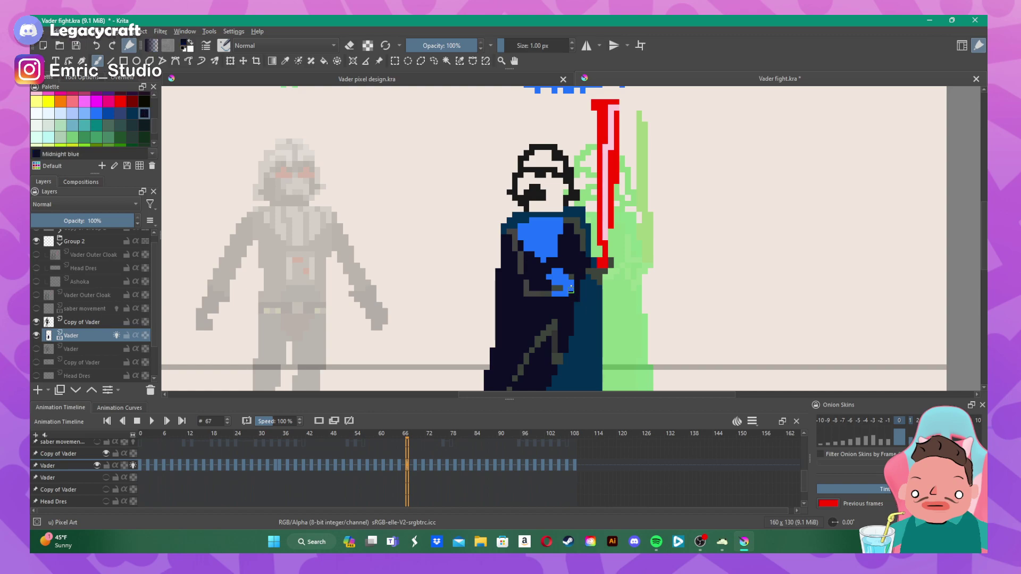
pyautogui.click(97, 114)
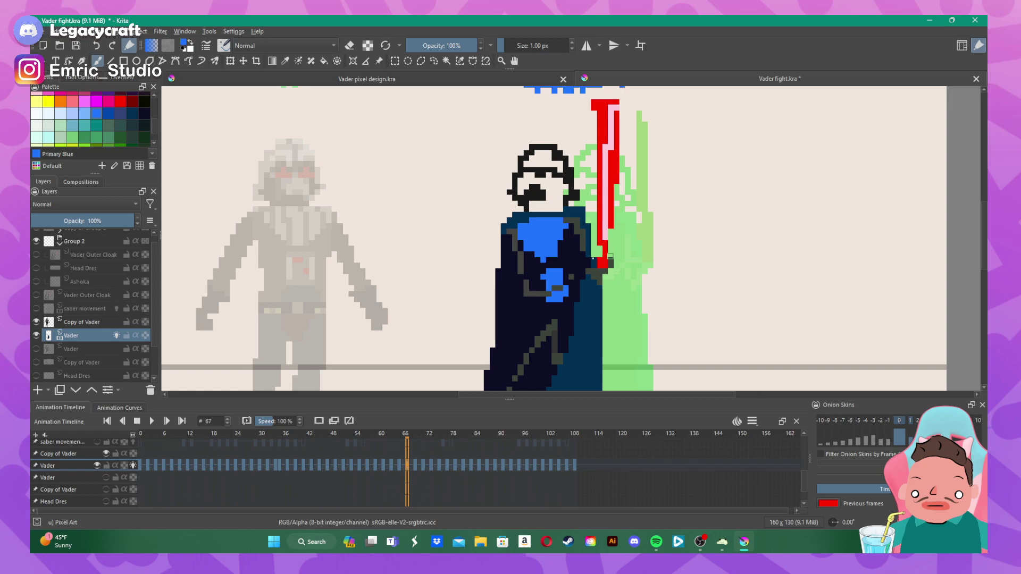
# - Play back the animation, and on frame 69 paint Vader's chest plate and control box in Primary Blue
pyautogui.click(416, 466)
pyautogui.scroll(-2, 343, 282)
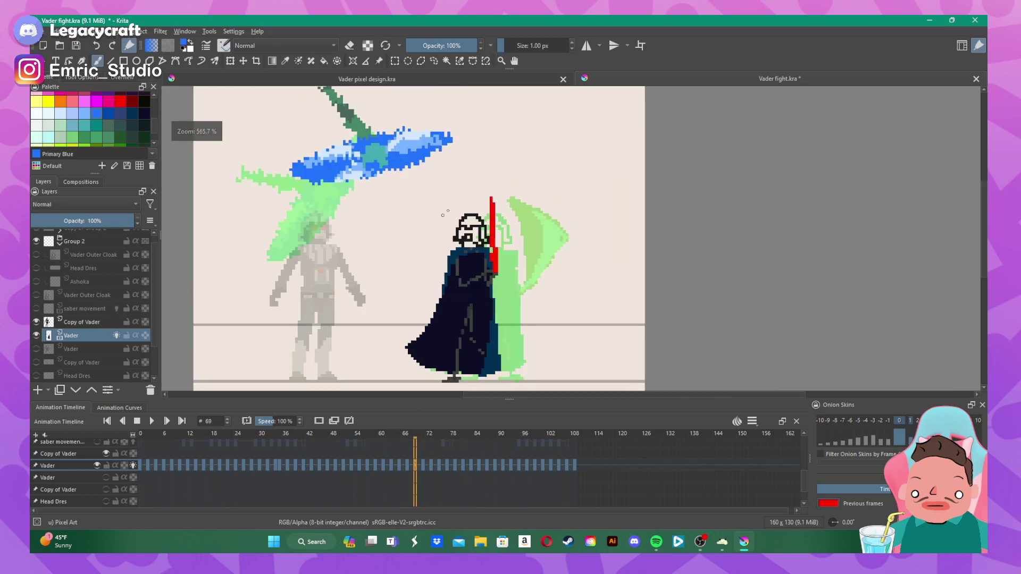
pyautogui.click(151, 421)
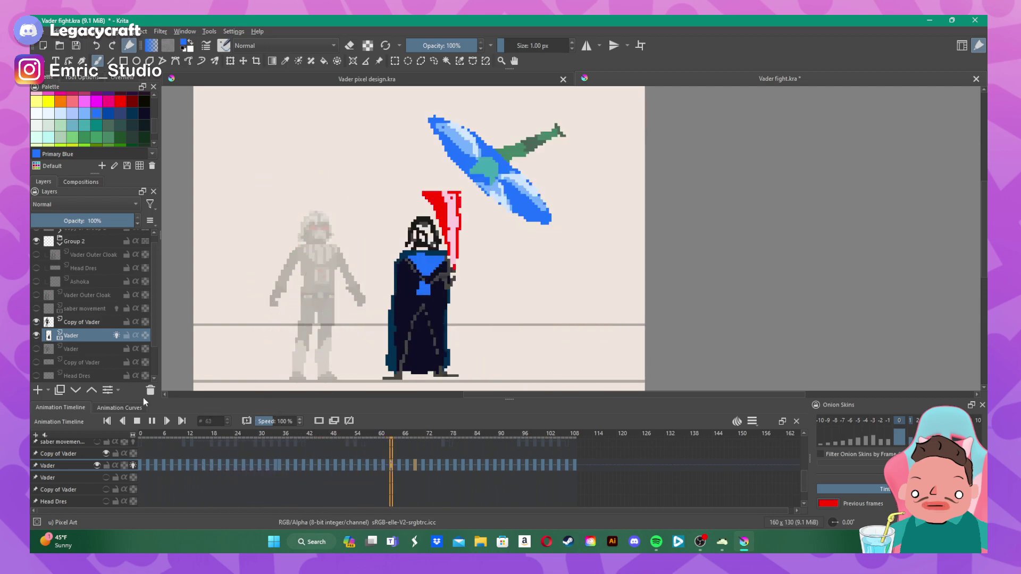
pyautogui.click(137, 422)
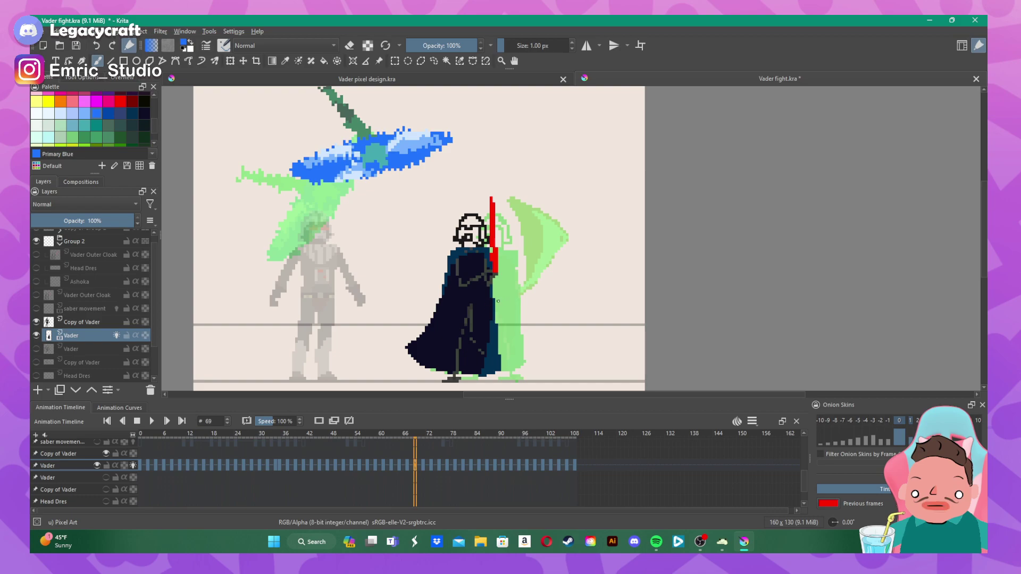
pyautogui.scroll(2, 453, 297)
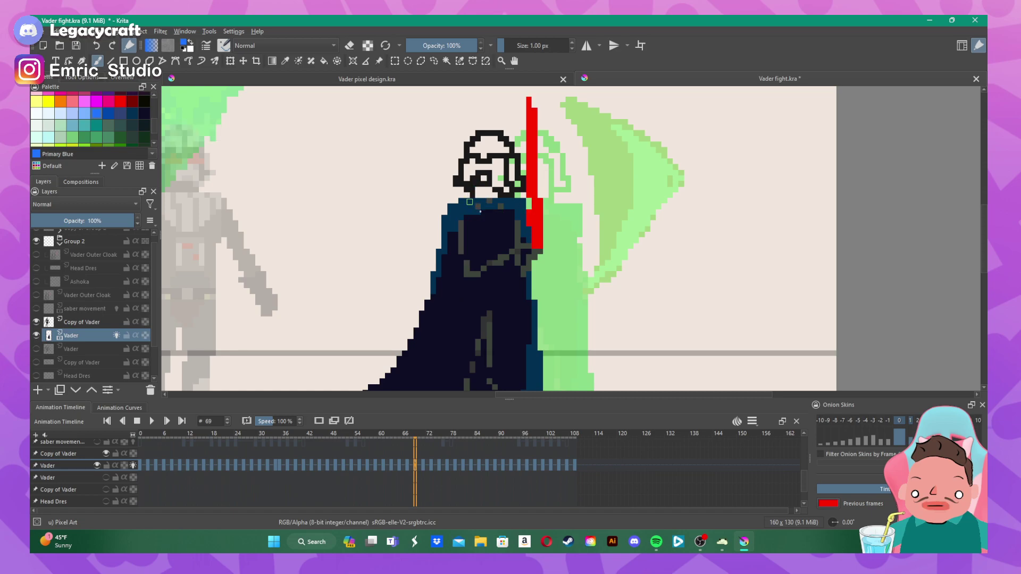
pyautogui.moveTo(467, 218); pyautogui.dragTo(513, 216)
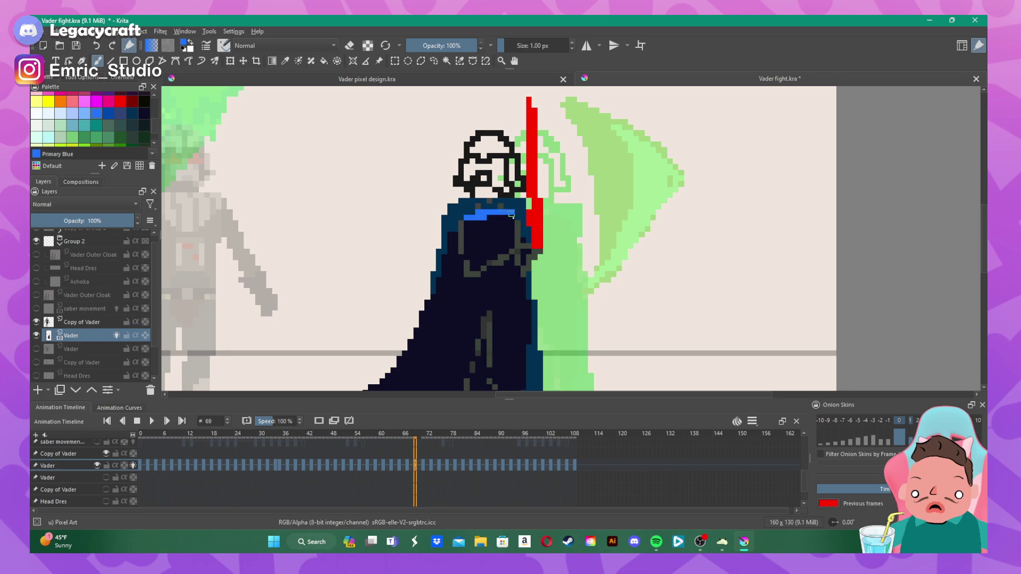
pyautogui.moveTo(491, 251)
pyautogui.mouseDown()
pyautogui.moveTo(508, 221)
pyautogui.moveTo(466, 224)
pyautogui.moveTo(482, 246)
pyautogui.moveTo(494, 228)
pyautogui.mouseUp()
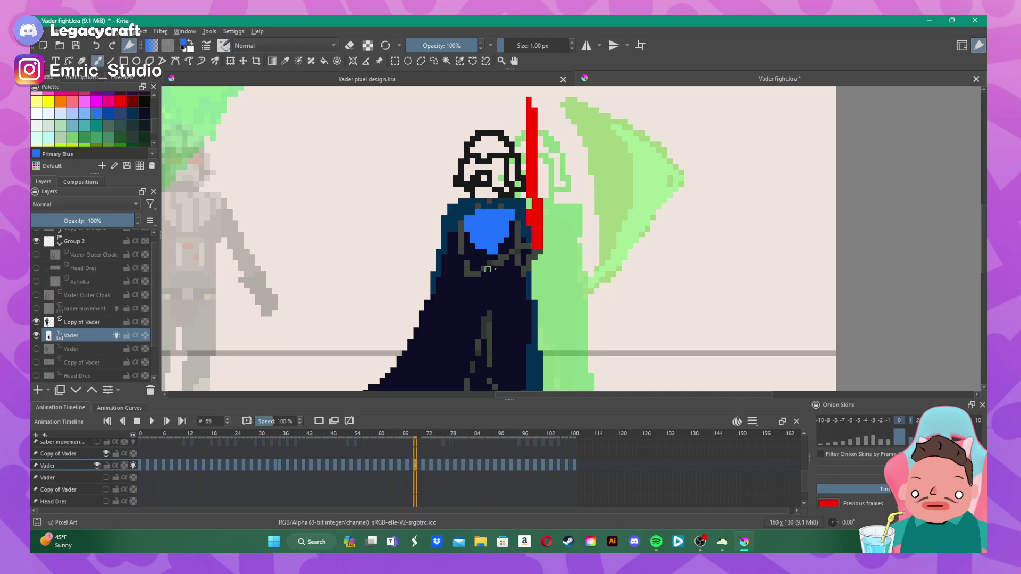
pyautogui.moveTo(488, 269)
pyautogui.mouseDown()
pyautogui.moveTo(503, 285)
pyautogui.moveTo(487, 292)
pyautogui.moveTo(477, 282)
pyautogui.moveTo(489, 272)
pyautogui.moveTo(480, 286)
pyautogui.mouseUp()
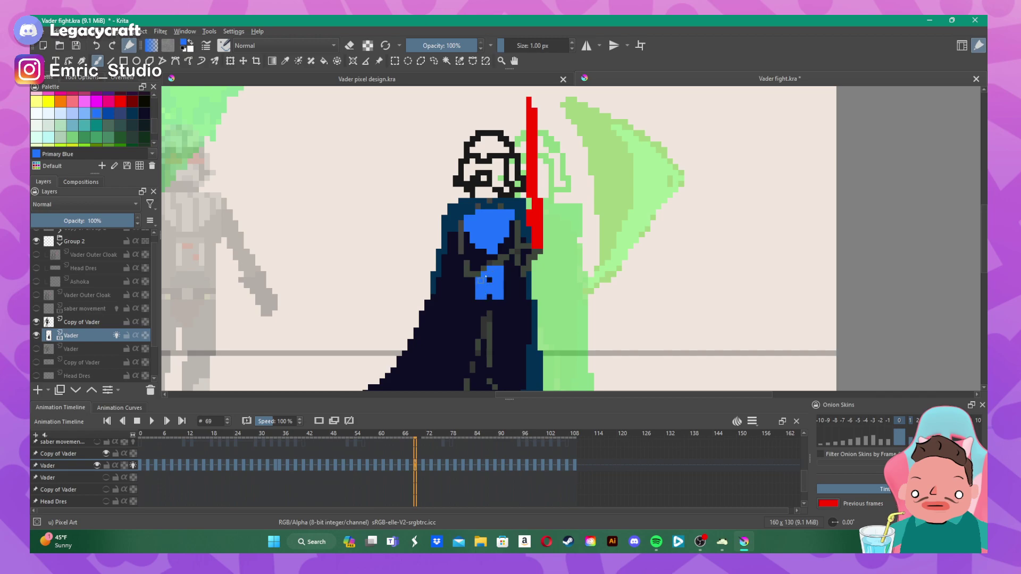
pyautogui.scroll(-3, 488, 226)
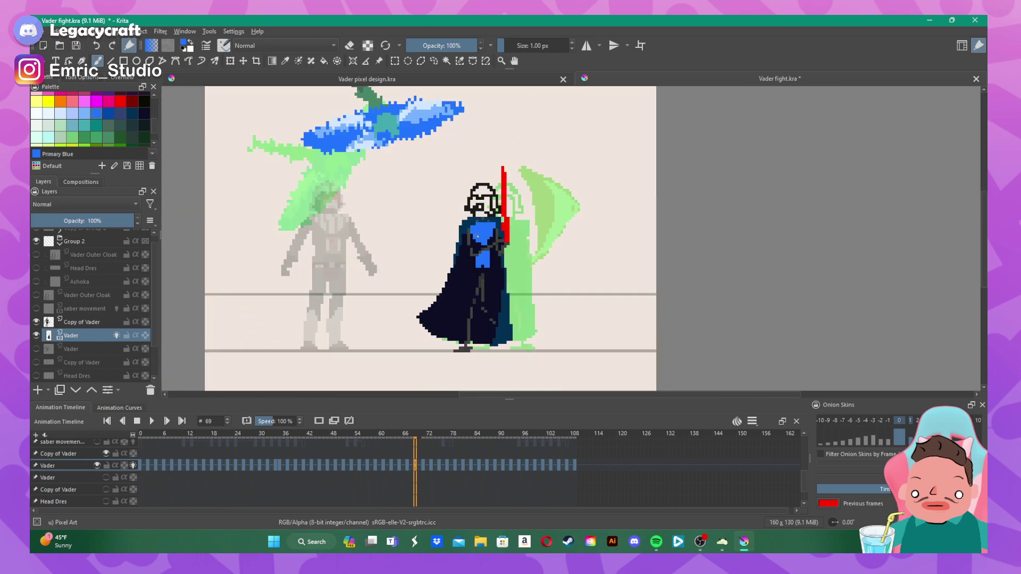
# - On frame 71, fill in a Primary Blue chest plate under the collar and a rectangular control box below it
pyautogui.click(423, 461)
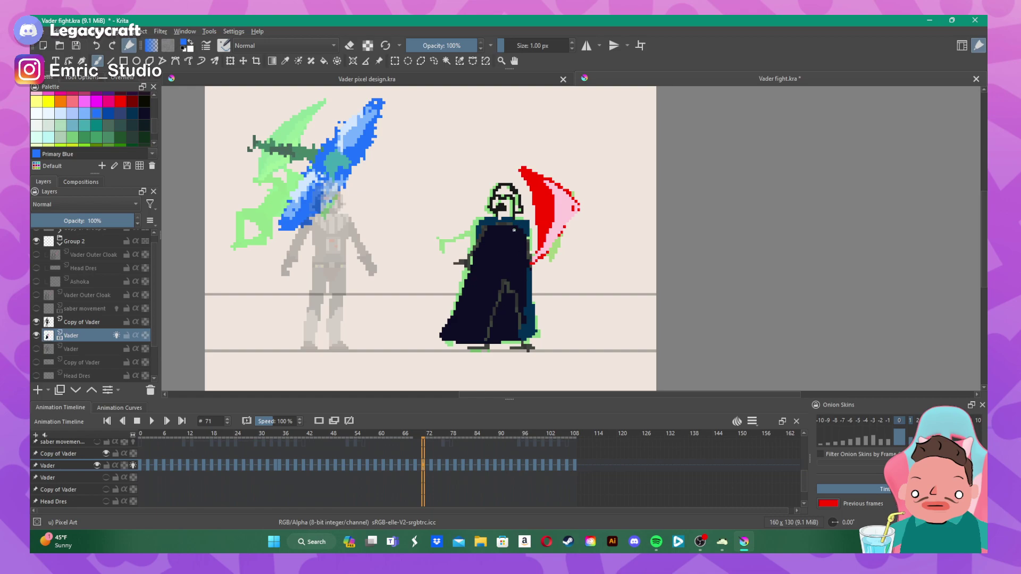
pyautogui.scroll(4, 513, 230)
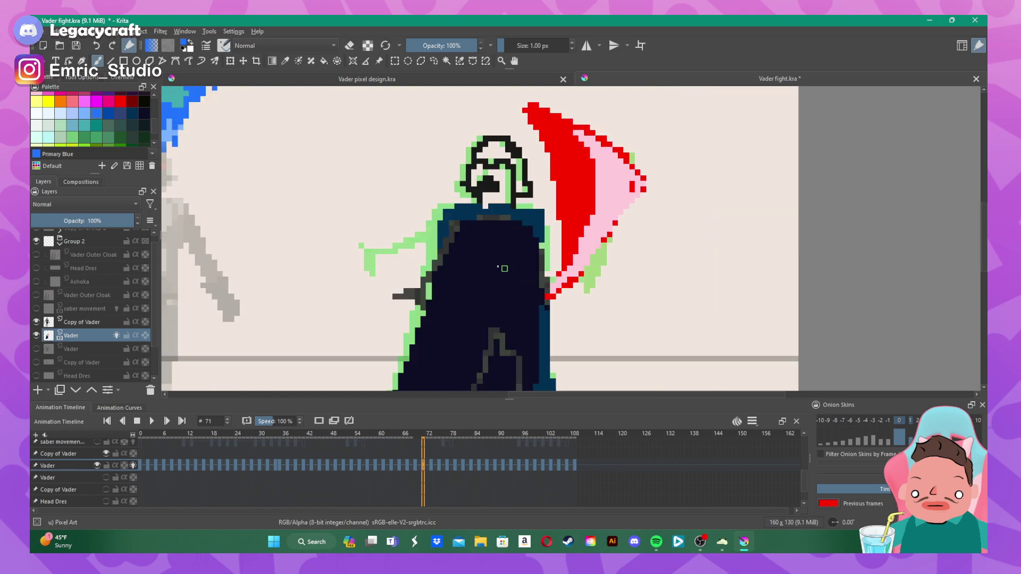
pyautogui.moveTo(492, 260)
pyautogui.mouseDown()
pyautogui.moveTo(523, 226)
pyautogui.moveTo(458, 225)
pyautogui.moveTo(486, 258)
pyautogui.moveTo(457, 231)
pyautogui.moveTo(487, 228)
pyautogui.moveTo(501, 248)
pyautogui.moveTo(490, 252)
pyautogui.moveTo(478, 245)
pyautogui.moveTo(481, 224)
pyautogui.moveTo(495, 223)
pyautogui.moveTo(483, 223)
pyautogui.moveTo(516, 238)
pyautogui.mouseUp()
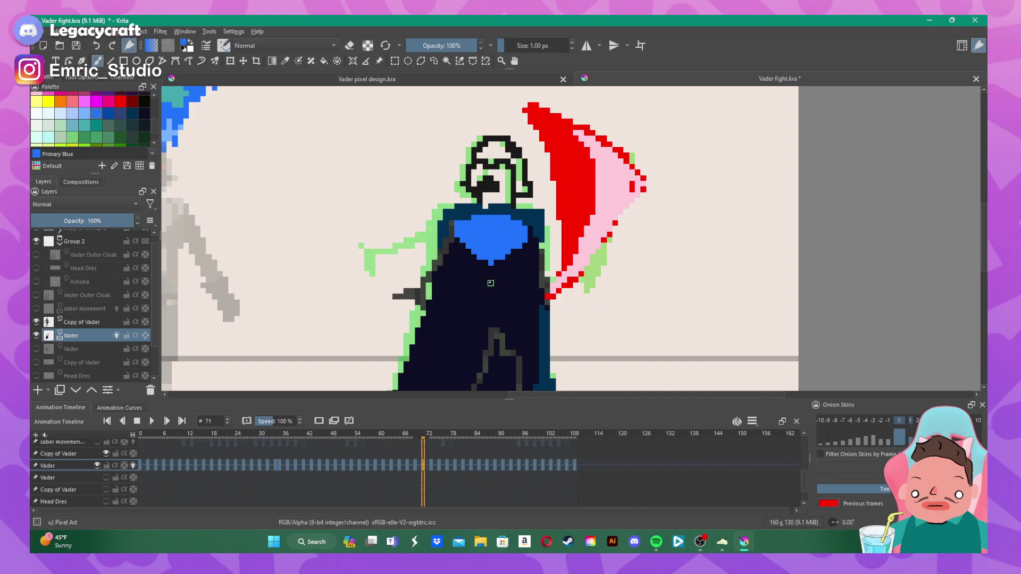
pyautogui.moveTo(490, 283)
pyautogui.mouseDown()
pyautogui.moveTo(507, 284)
pyautogui.moveTo(499, 308)
pyautogui.moveTo(488, 307)
pyautogui.moveTo(486, 290)
pyautogui.moveTo(497, 289)
pyautogui.moveTo(486, 296)
pyautogui.moveTo(496, 302)
pyautogui.mouseUp()
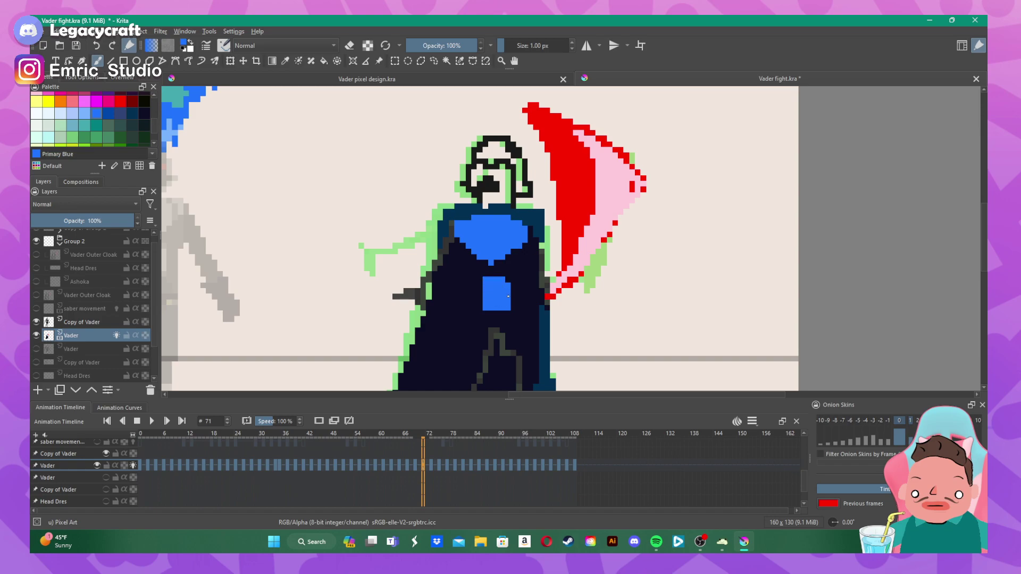
pyautogui.scroll(-3, 508, 296)
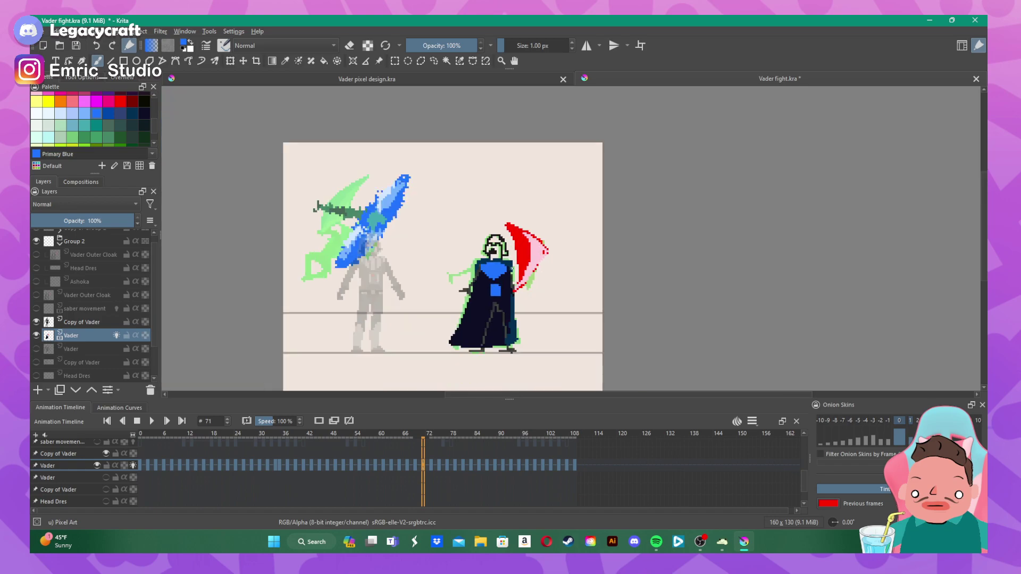
pyautogui.scroll(1, 543, 271)
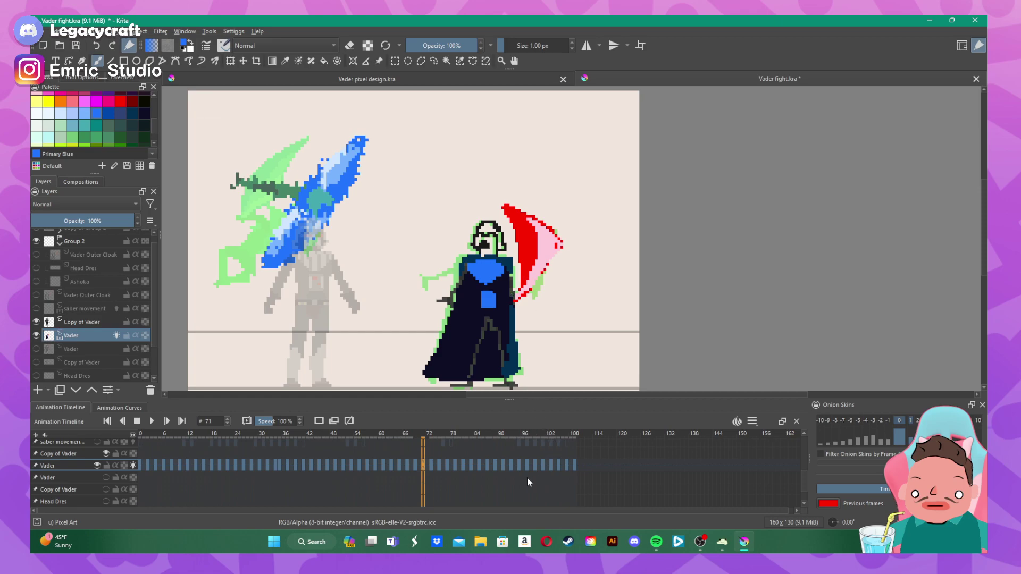
# - Paint Vader's chest plate and control box in Primary Blue on frame 73
pyautogui.click(431, 465)
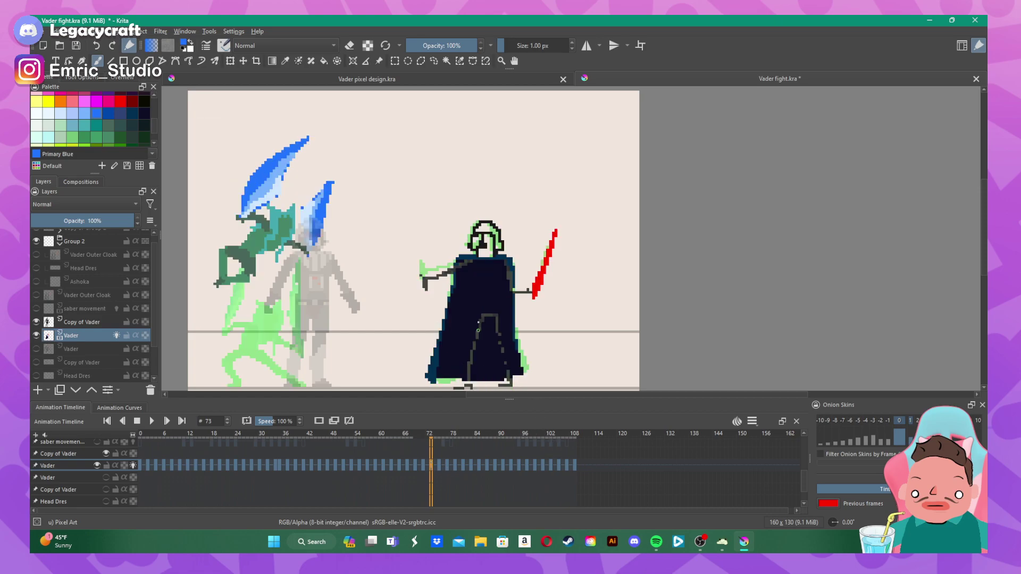
pyautogui.scroll(1, 482, 292)
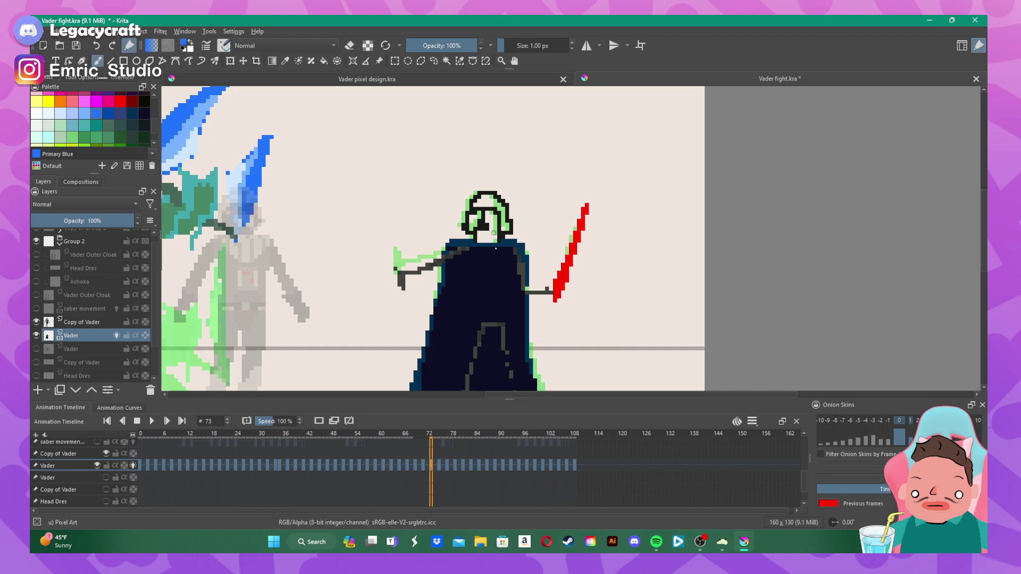
pyautogui.moveTo(463, 249); pyautogui.dragTo(478, 249)
pyautogui.moveTo(497, 264)
pyautogui.mouseDown()
pyautogui.moveTo(467, 273)
pyautogui.moveTo(458, 248)
pyautogui.moveTo(478, 254)
pyautogui.moveTo(473, 266)
pyautogui.moveTo(486, 255)
pyautogui.moveTo(483, 271)
pyautogui.moveTo(498, 253)
pyautogui.mouseUp()
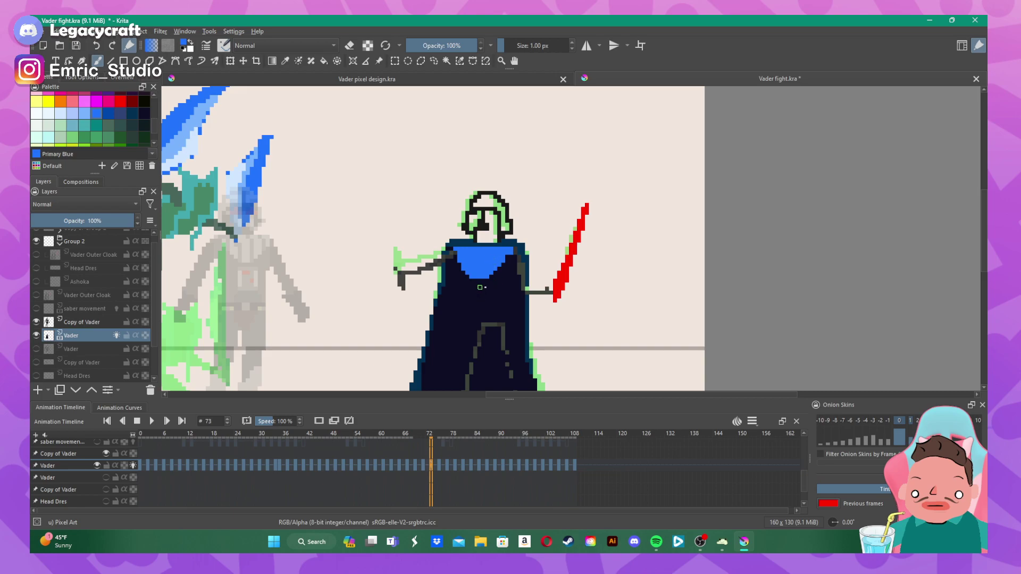
pyautogui.moveTo(479, 288); pyautogui.dragTo(494, 288)
pyautogui.moveTo(483, 293); pyautogui.dragTo(484, 298)
# - Compare frame 75 with the preceding frames, and outline and fill its chest plate and control box in Primary Blue
pyautogui.click(440, 462)
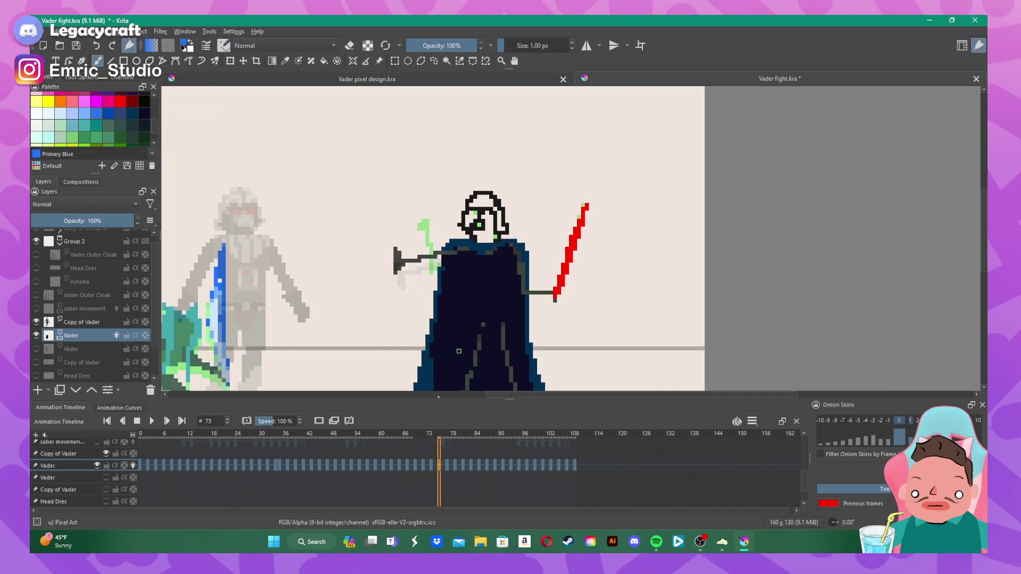
pyautogui.press('Left')
pyautogui.press('Left')
pyautogui.press('Left')
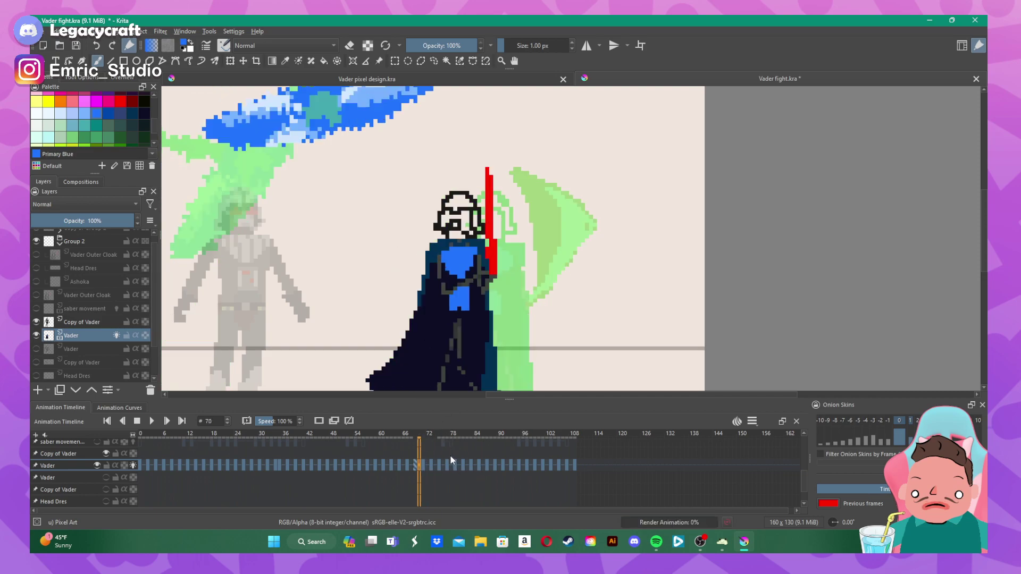
pyautogui.press('Right')
pyautogui.press('Right')
pyautogui.press('Right')
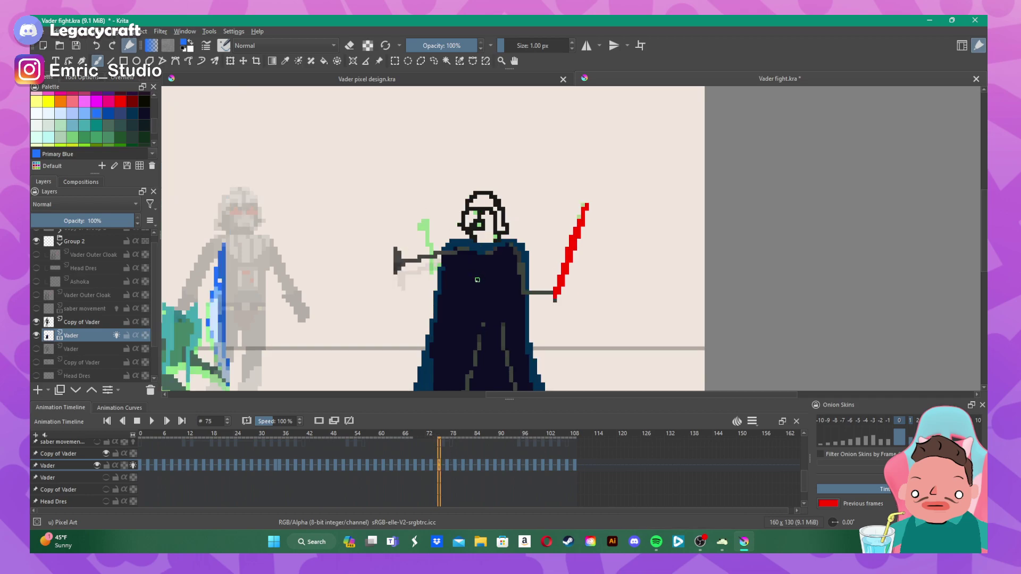
pyautogui.moveTo(476, 282)
pyautogui.mouseDown()
pyautogui.moveTo(510, 251)
pyautogui.moveTo(481, 254)
pyautogui.mouseUp()
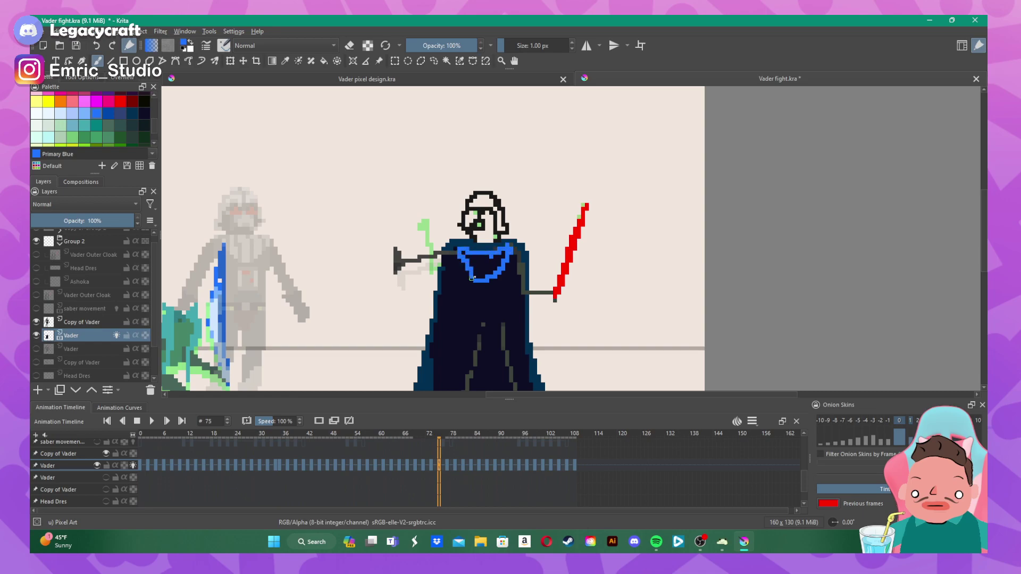
pyautogui.moveTo(471, 278)
pyautogui.mouseDown()
pyautogui.moveTo(465, 256)
pyautogui.moveTo(468, 279)
pyautogui.moveTo(464, 252)
pyautogui.moveTo(489, 270)
pyautogui.mouseUp()
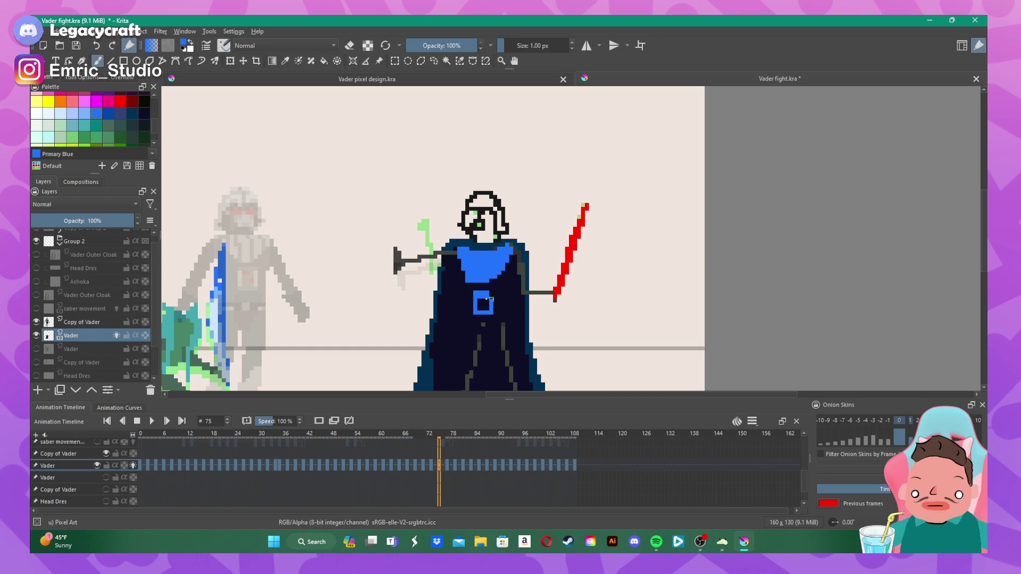
pyautogui.moveTo(490, 299); pyautogui.dragTo(487, 307)
# - Step back to frame 67 and forward to frame 77 to compare the chest plate and control box between frames
pyautogui.press('Left')
pyautogui.press('Left')
pyautogui.press('Left')
pyautogui.press('Left')
pyautogui.press('Left')
pyautogui.press('Left')
pyautogui.press('Left')
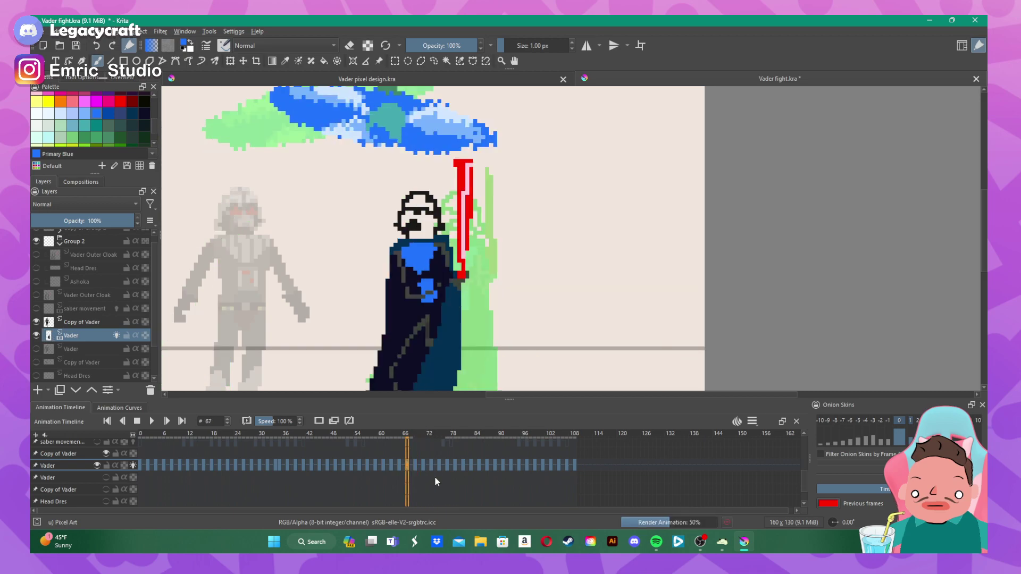
pyautogui.press('Right')
pyautogui.press('Right')
pyautogui.press('Right')
pyautogui.press('Right')
pyautogui.press('Right')
pyautogui.press('Right')
pyautogui.press('Right')
pyautogui.press('Right')
pyautogui.press('Right')
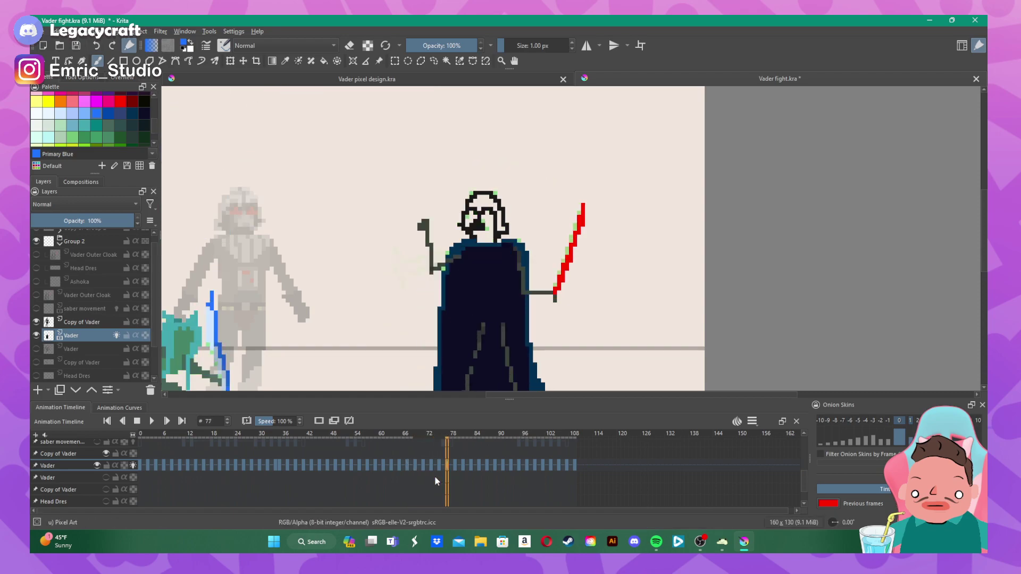
pyautogui.press('Left')
pyautogui.press('Left')
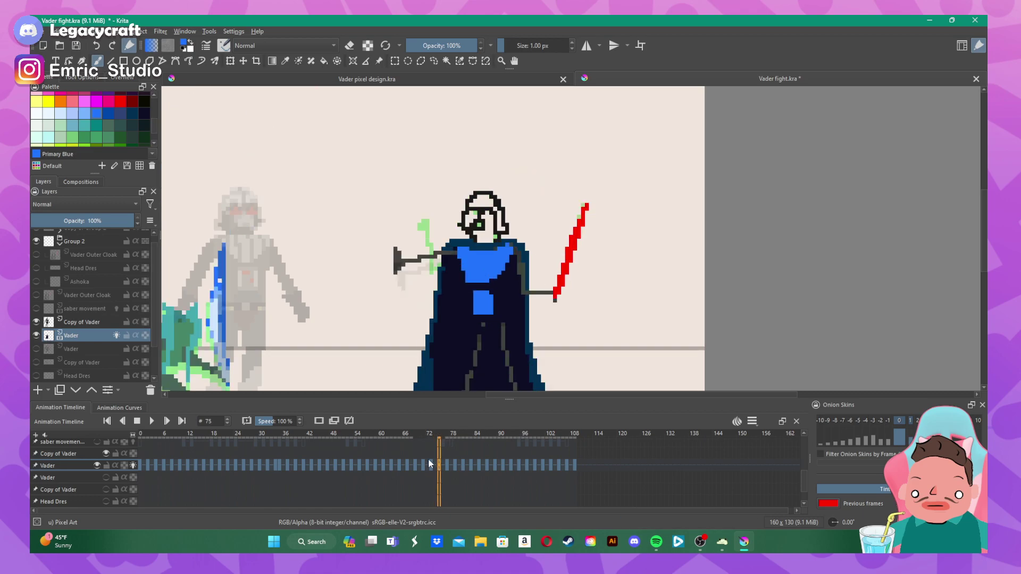
pyautogui.press('Right')
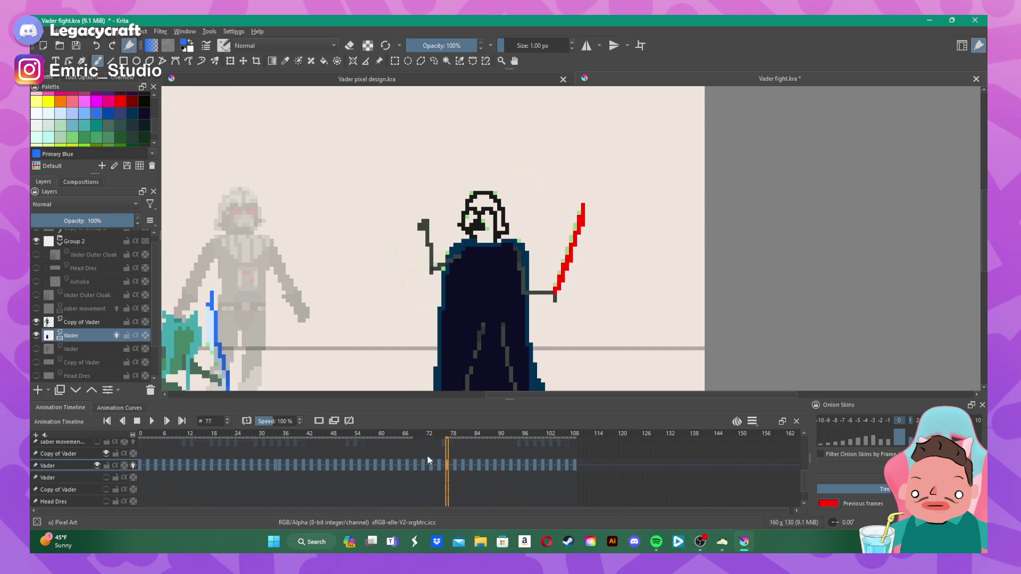
# - Look ahead through the unpainted frames up to frame 85, and return to frame 77
pyautogui.press('Right')
pyautogui.press('Right')
pyautogui.press('Right')
pyautogui.press('Right')
pyautogui.press('Right')
pyautogui.press('Right')
pyautogui.press('Right')
pyautogui.press('Right')
pyautogui.press('Right')
pyautogui.press('Right')
pyautogui.press('Right')
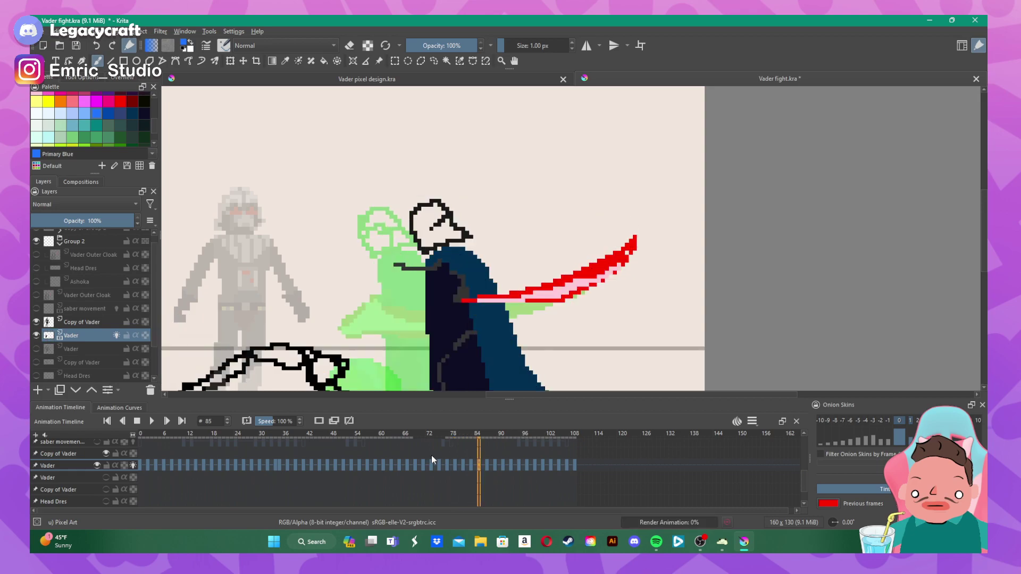
pyautogui.press('Left')
pyautogui.press('Left')
pyautogui.press('Left')
pyautogui.press('Left')
pyautogui.press('Left')
pyautogui.press('Left')
pyautogui.press('Left')
pyautogui.press('Left')
pyautogui.press('Left')
pyautogui.press('Left')
pyautogui.press('Left')
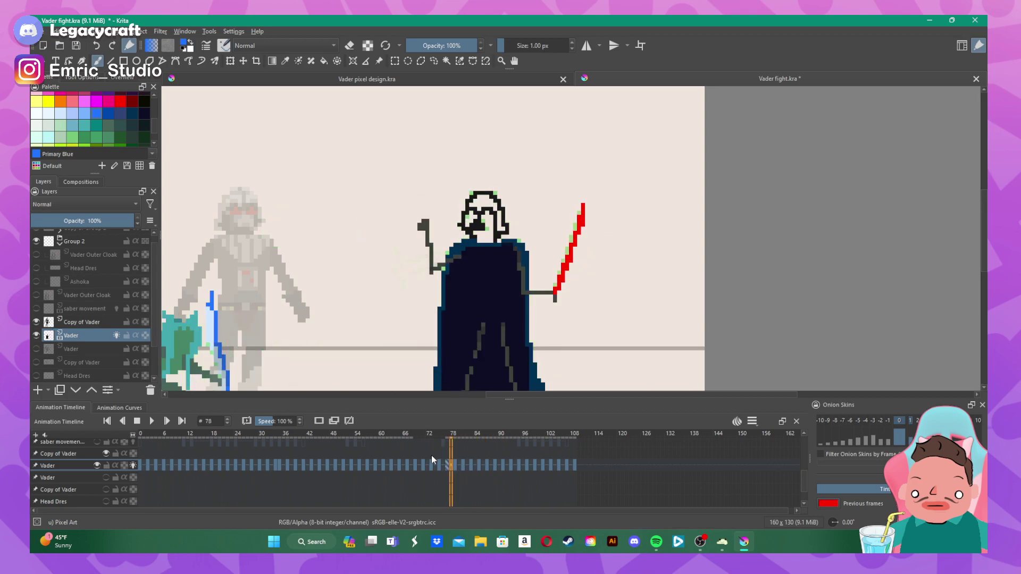
pyautogui.press('Left')
pyautogui.press('Right')
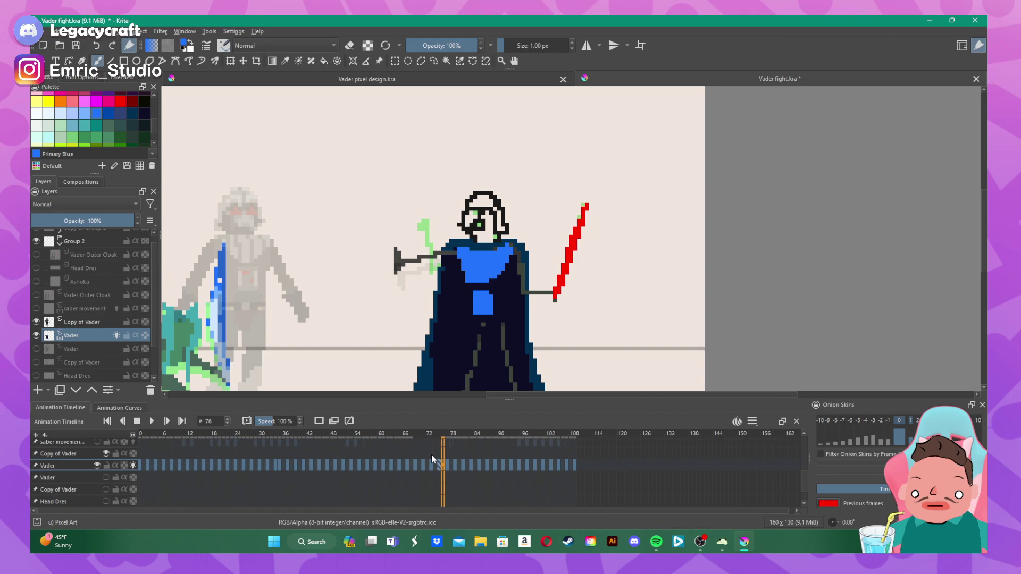
pyautogui.press('Right')
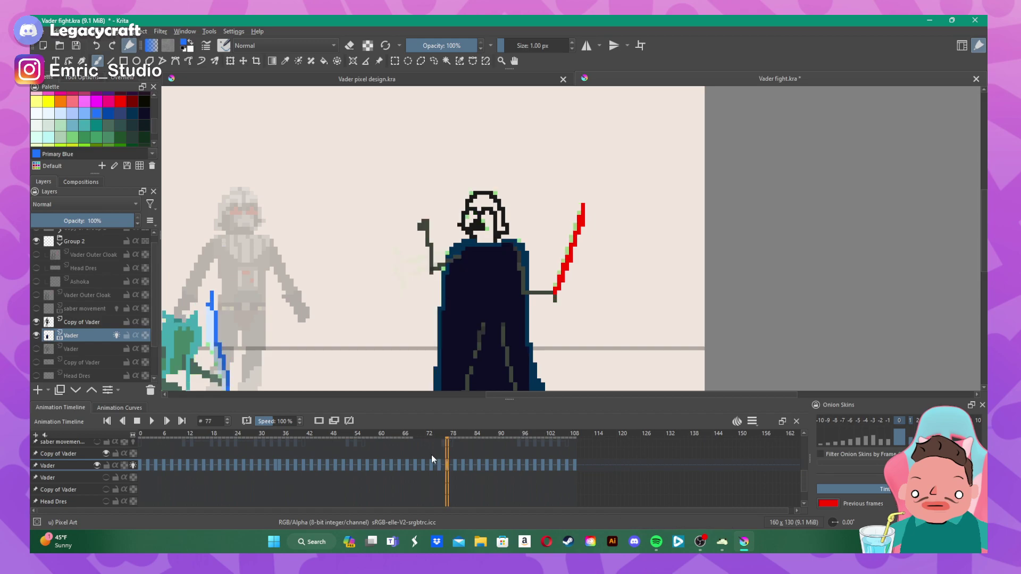
# - Show and hide the hidden Vader and Copy of Vader layers in turn to check what each contains
pyautogui.click(37, 349)
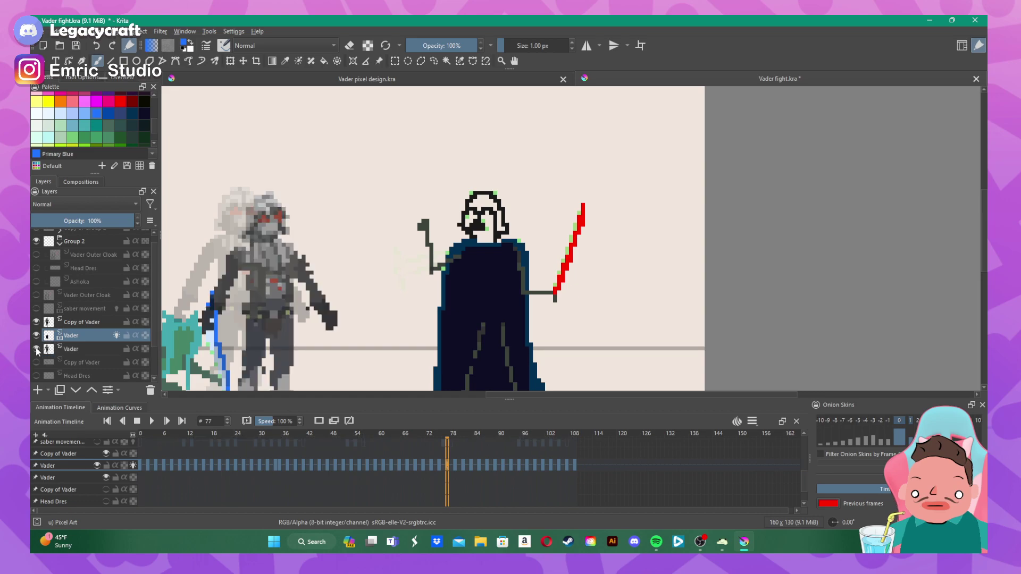
pyautogui.click(36, 348)
pyautogui.click(36, 362)
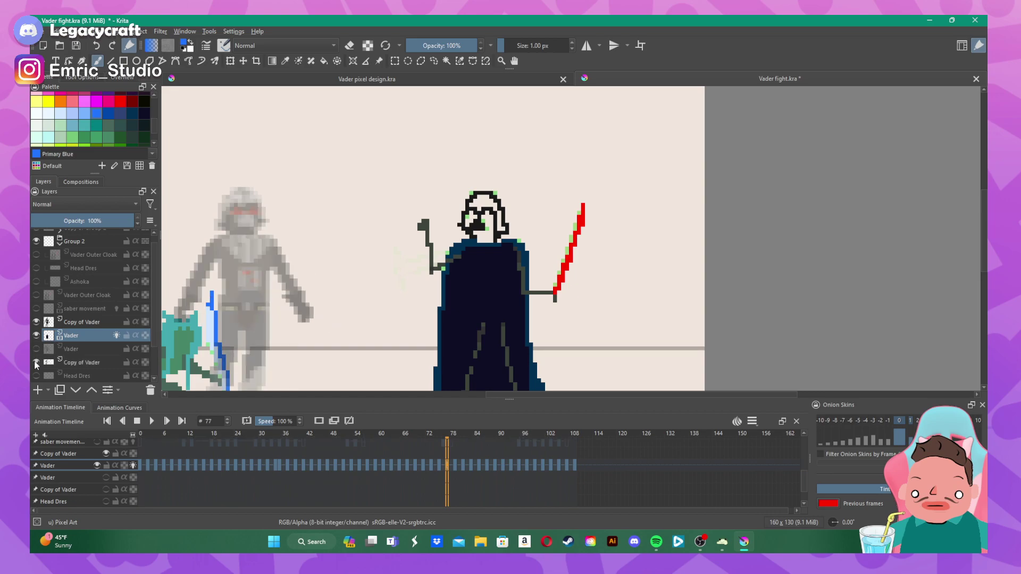
pyautogui.click(36, 363)
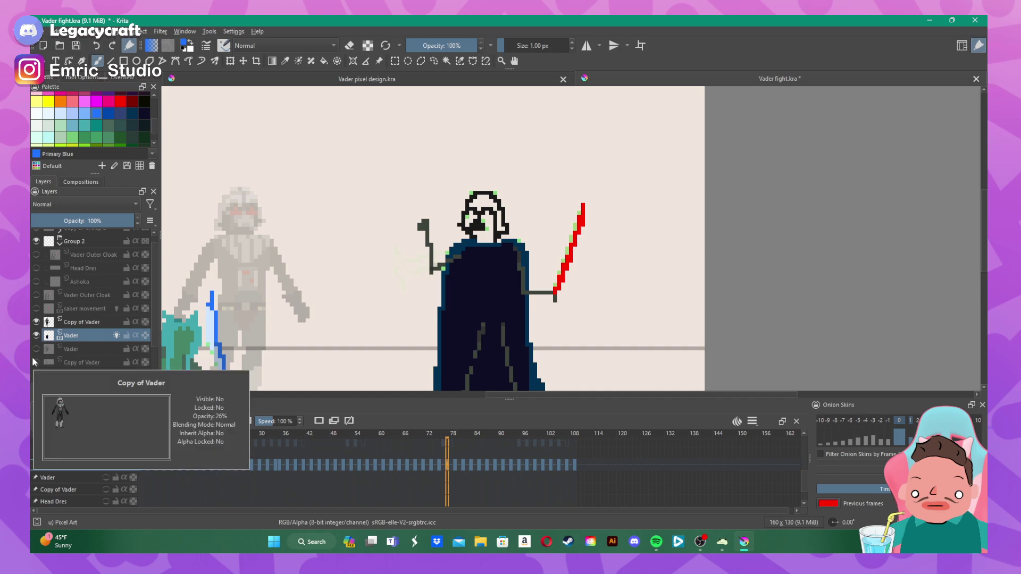
# - Mirror the visible Copy of Vader reference layer horizontally and move it over the cloaked Vader's body in frame 77
pyautogui.click(68, 324)
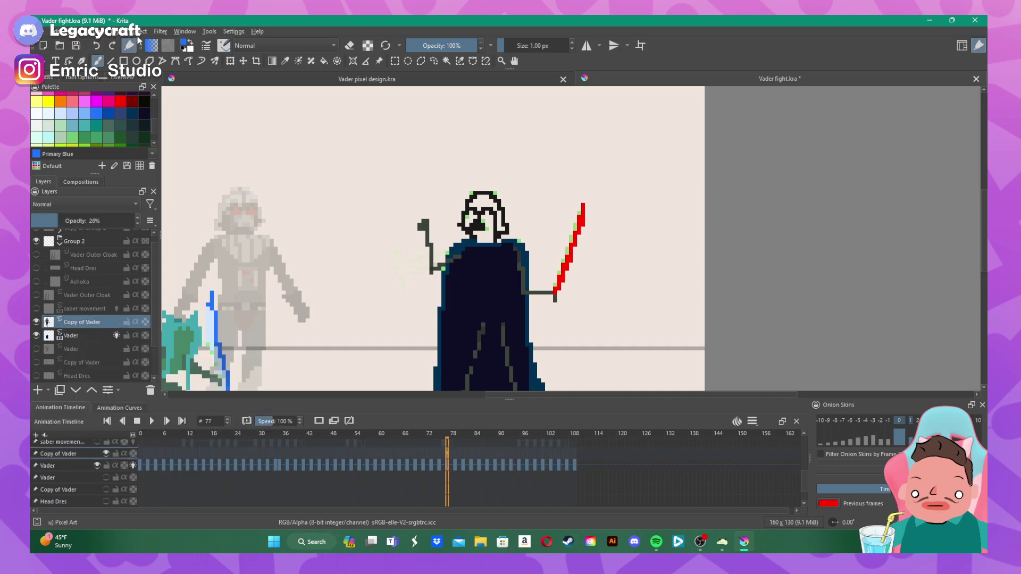
pyautogui.click(117, 30)
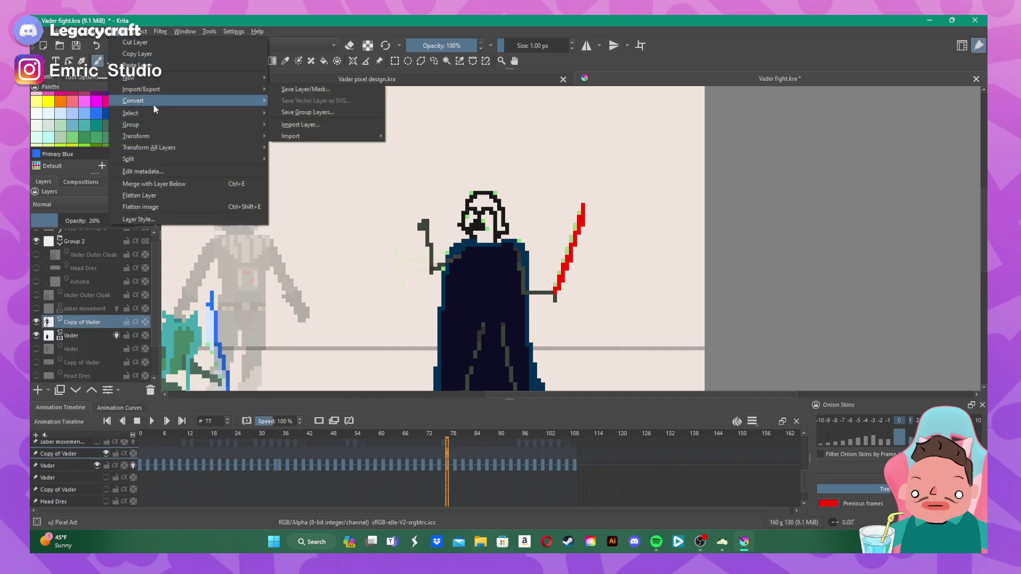
pyautogui.moveTo(163, 136)
pyautogui.click(304, 137)
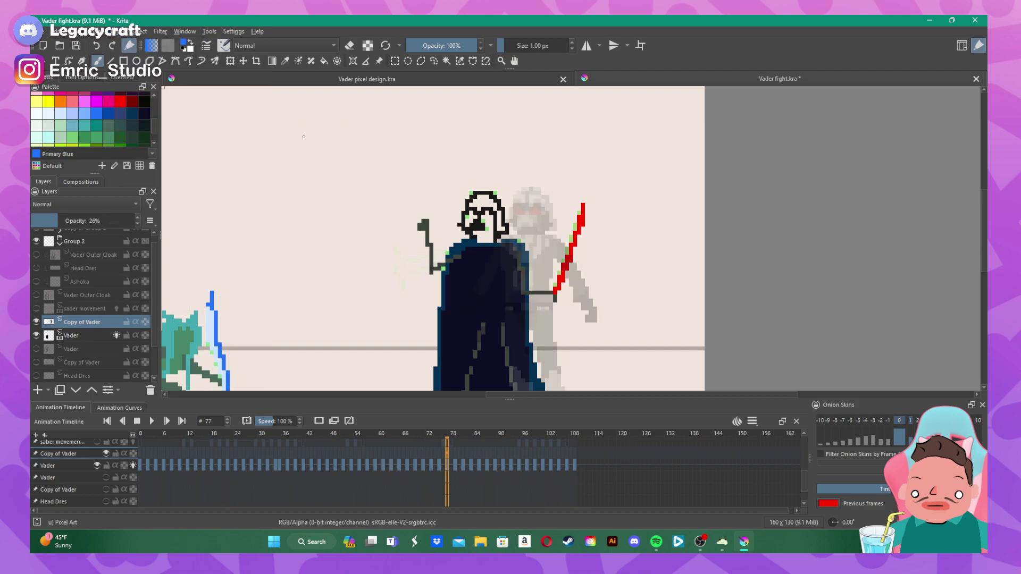
pyautogui.click(242, 61)
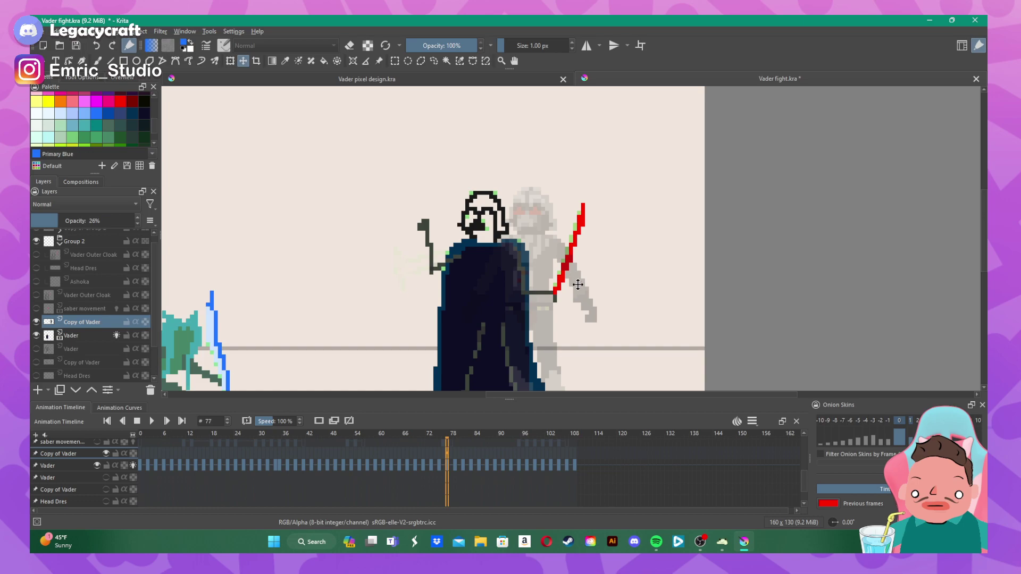
pyautogui.moveTo(577, 285); pyautogui.dragTo(538, 299)
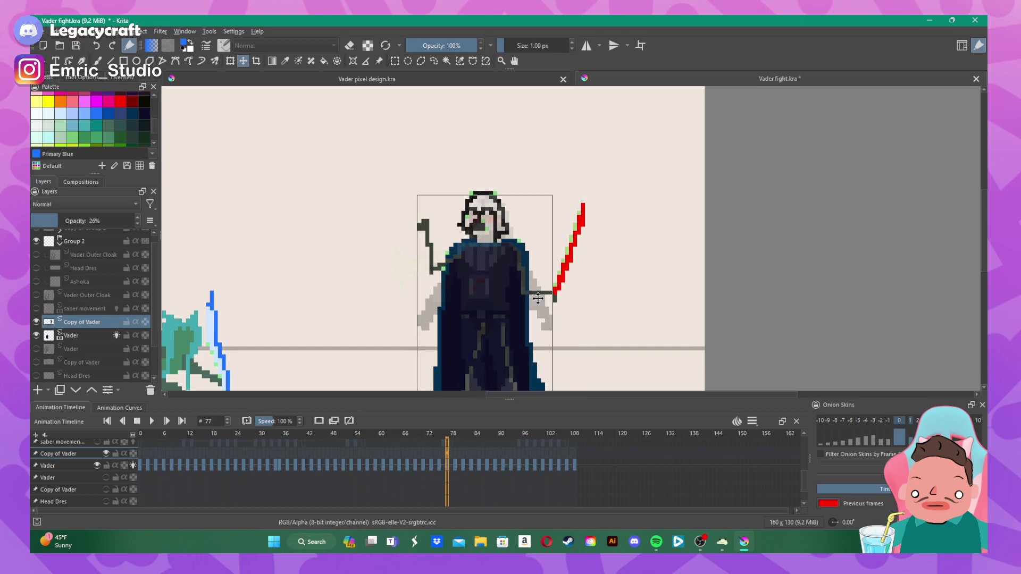
pyautogui.press('Down')
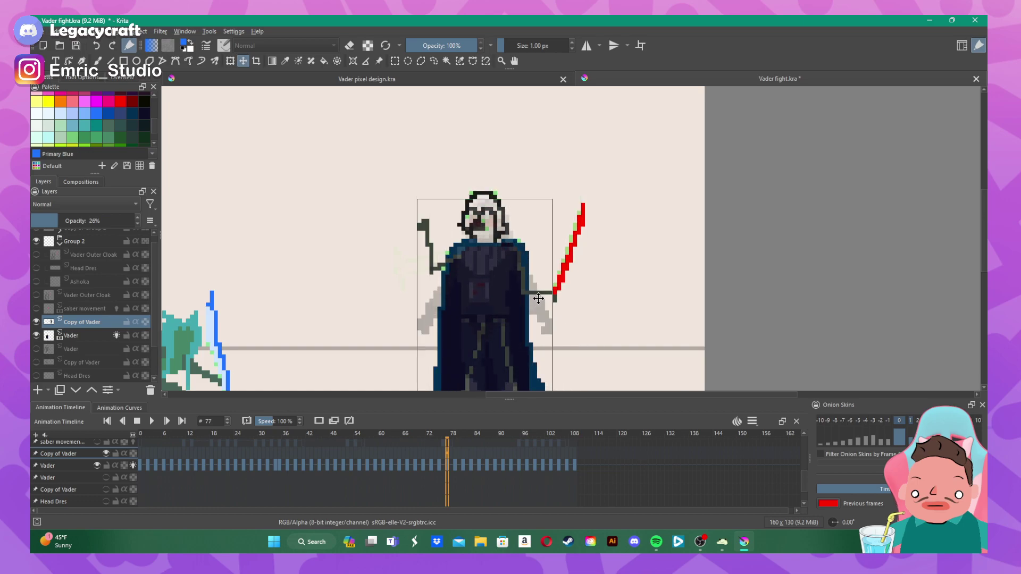
# - Paint the chest plate and control box in Primary Blue on the Vader layer in frame 77, following the reference
pyautogui.click(73, 338)
pyautogui.scroll(1, 486, 277)
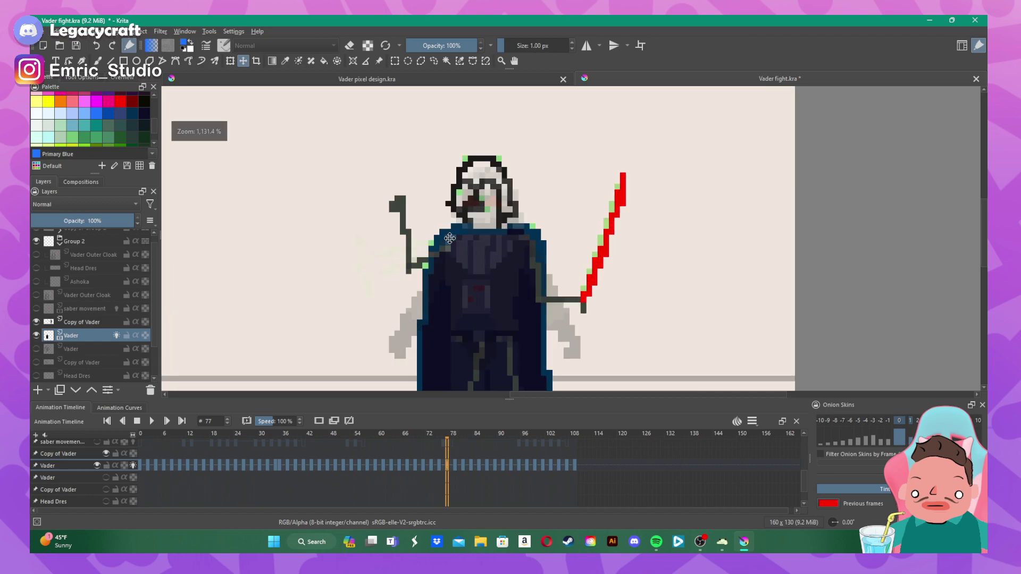
pyautogui.click(97, 61)
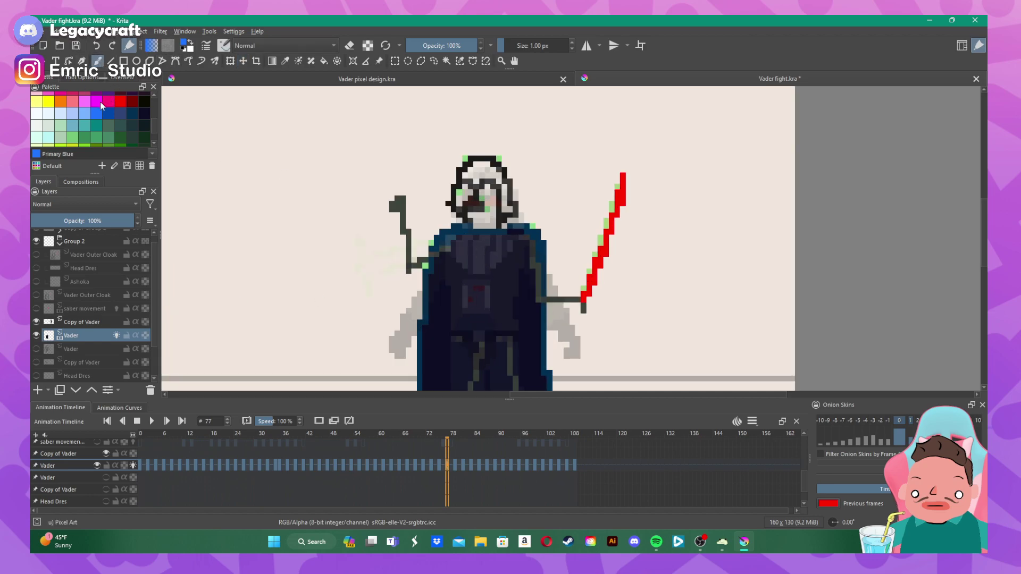
pyautogui.click(97, 111)
pyautogui.moveTo(460, 238)
pyautogui.mouseDown()
pyautogui.moveTo(456, 257)
pyautogui.moveTo(475, 270)
pyautogui.moveTo(519, 233)
pyautogui.moveTo(450, 242)
pyautogui.moveTo(473, 255)
pyautogui.moveTo(499, 243)
pyautogui.mouseUp()
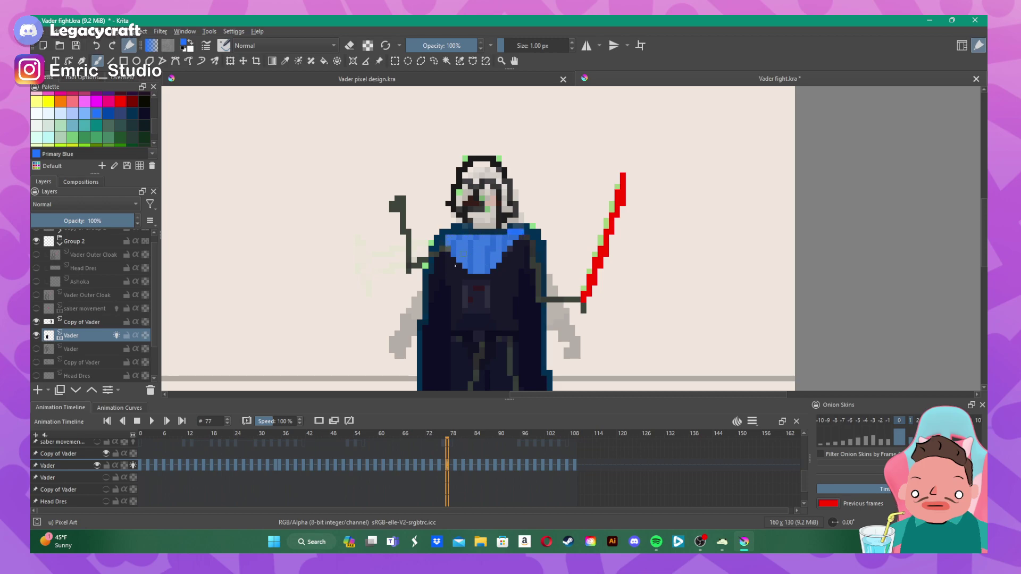
pyautogui.moveTo(467, 284)
pyautogui.mouseDown()
pyautogui.moveTo(488, 287)
pyautogui.moveTo(488, 305)
pyautogui.moveTo(465, 310)
pyautogui.moveTo(472, 287)
pyautogui.moveTo(483, 305)
pyautogui.mouseUp()
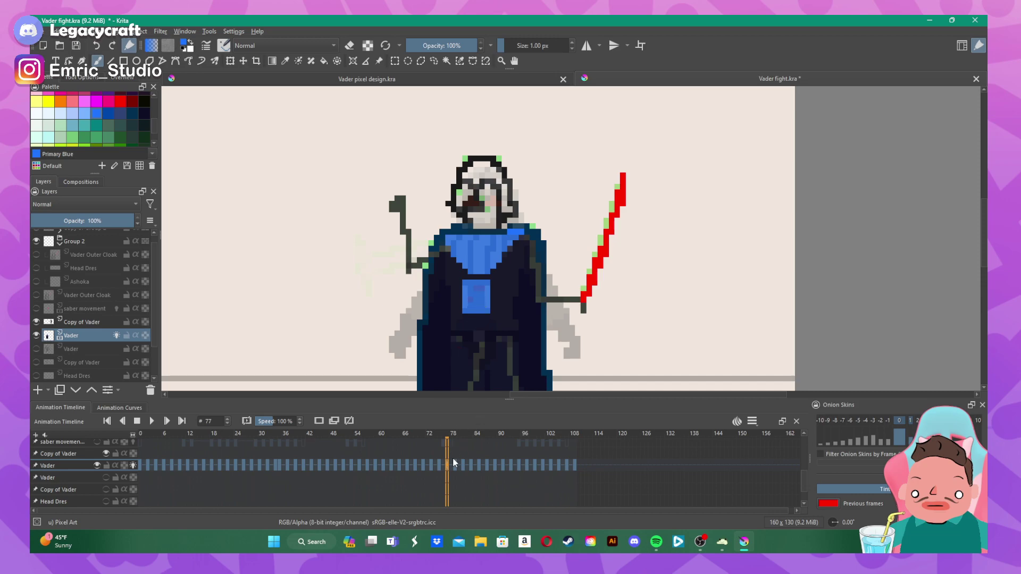
# - Step back to frame 75 and forward again to compare the chest plate and control box with frame 77
pyautogui.press('Left')
pyautogui.press('Left')
pyautogui.press('Left')
pyautogui.moveTo(452, 468); pyautogui.dragTo(440, 464)
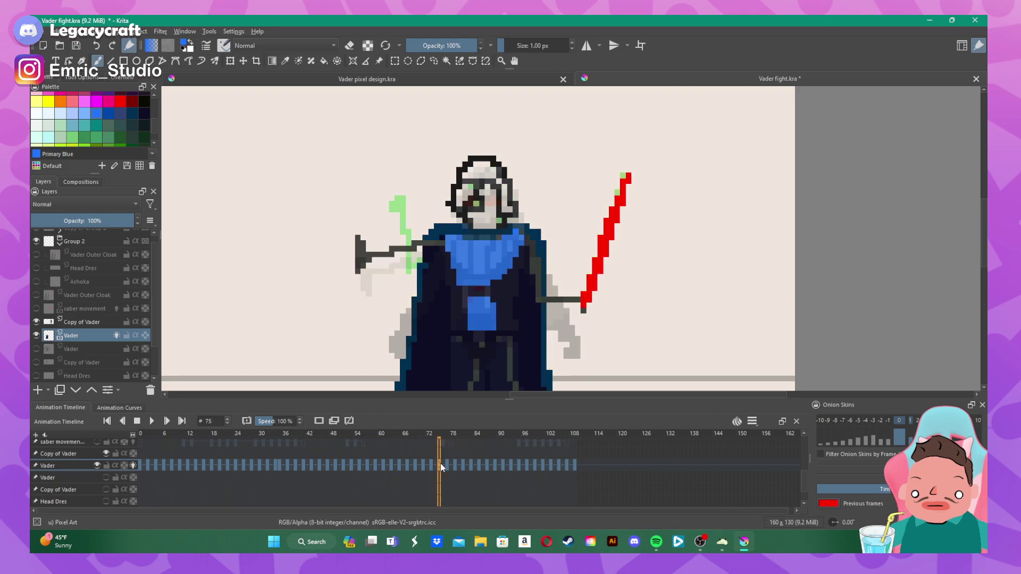
pyautogui.press('Right')
pyautogui.press('Right')
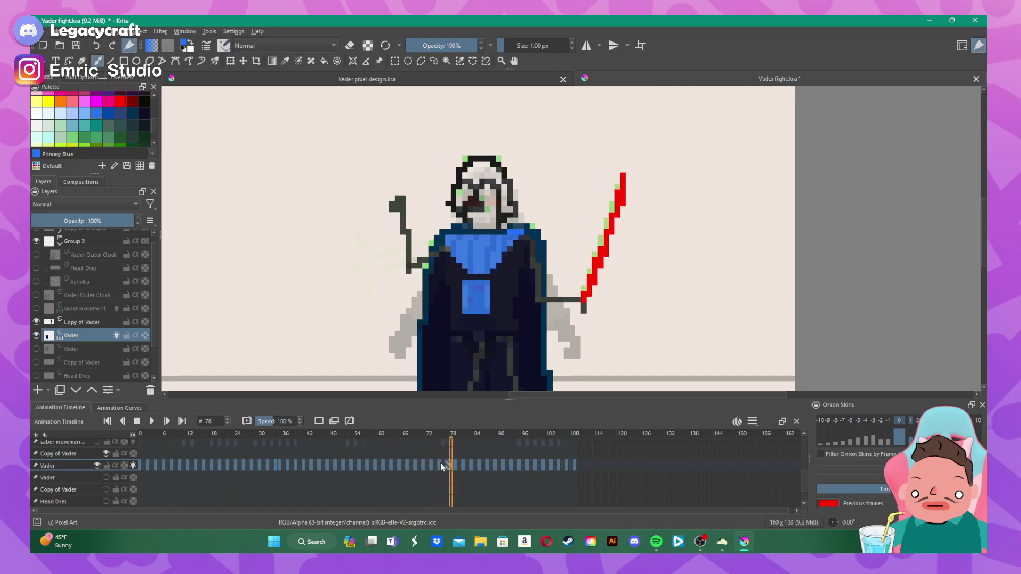
# - Paint the control box and chest plate in Primary Blue on frame 79, following the reference
pyautogui.press('Right')
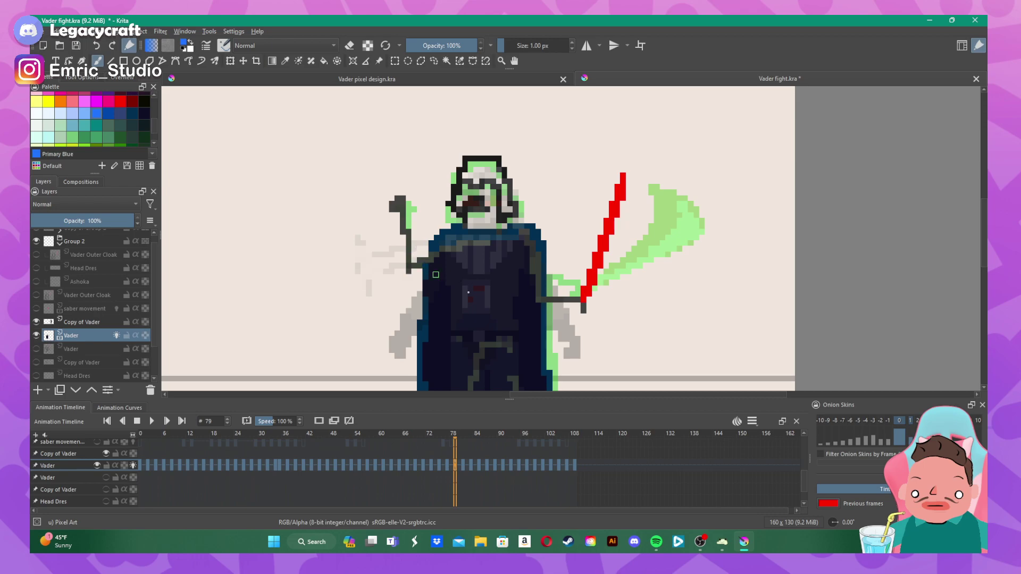
pyautogui.moveTo(466, 281)
pyautogui.mouseDown()
pyautogui.moveTo(469, 310)
pyautogui.moveTo(486, 308)
pyautogui.moveTo(477, 284)
pyautogui.moveTo(472, 303)
pyautogui.moveTo(483, 299)
pyautogui.moveTo(472, 269)
pyautogui.moveTo(483, 266)
pyautogui.moveTo(469, 269)
pyautogui.moveTo(457, 247)
pyautogui.moveTo(514, 240)
pyautogui.moveTo(490, 271)
pyautogui.moveTo(464, 248)
pyautogui.moveTo(488, 250)
pyautogui.mouseUp()
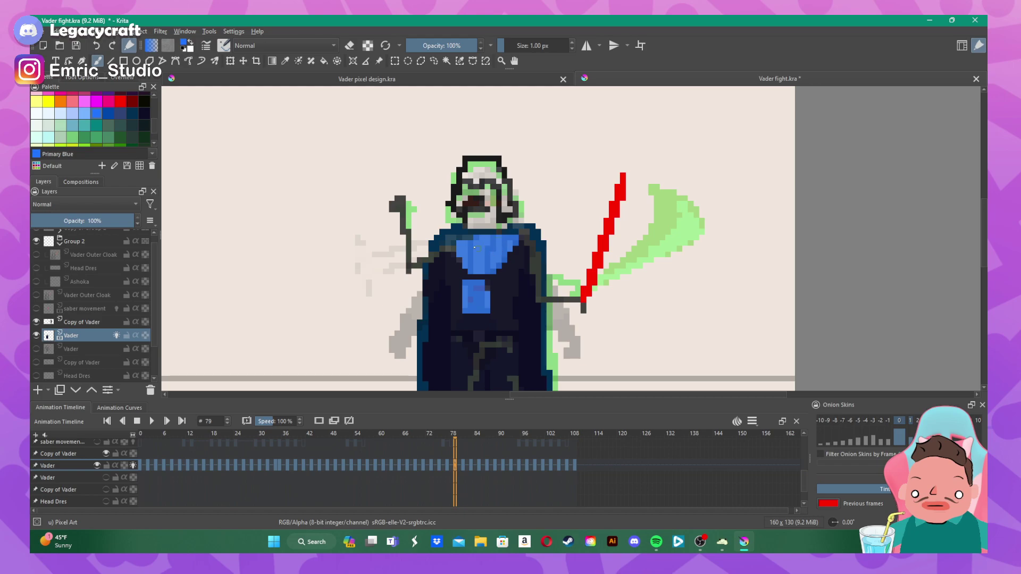
pyautogui.moveTo(449, 242); pyautogui.dragTo(460, 240)
# - Go to frame 81 and touch up the shoulder edges of Vader's cloak in Prussian blue
pyautogui.click(463, 466)
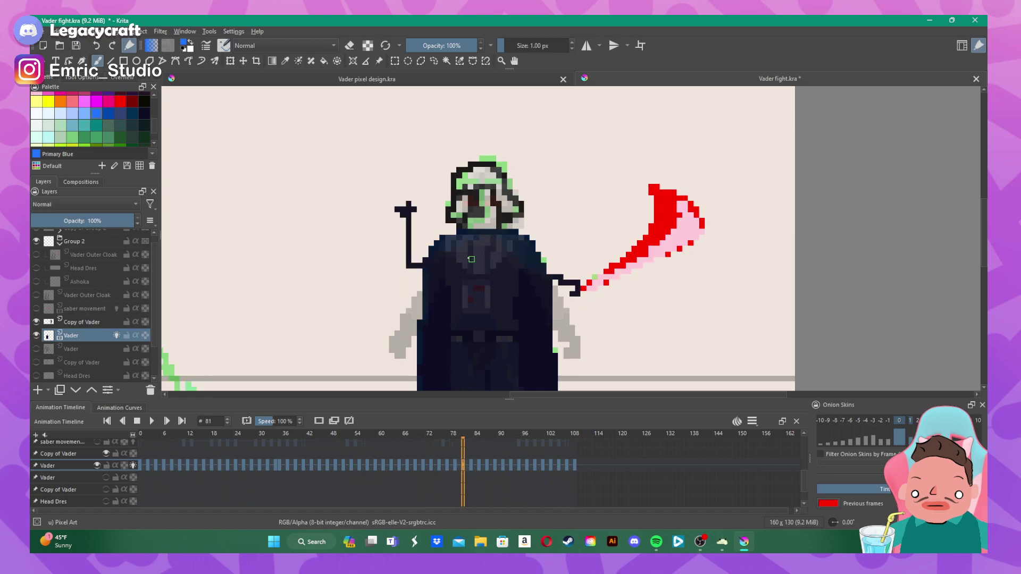
pyautogui.click(133, 114)
pyautogui.scroll(2, 524, 244)
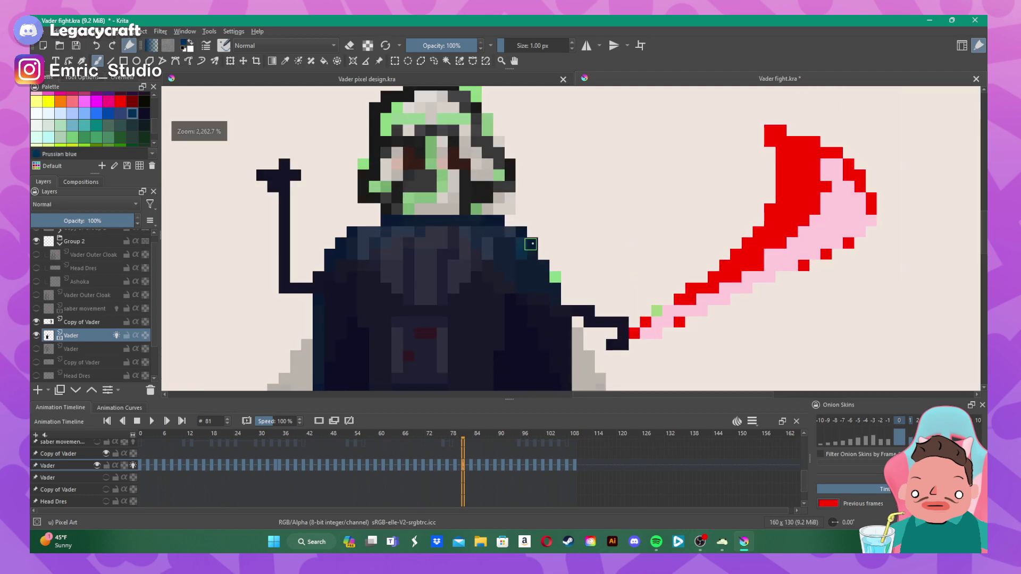
pyautogui.click(330, 266)
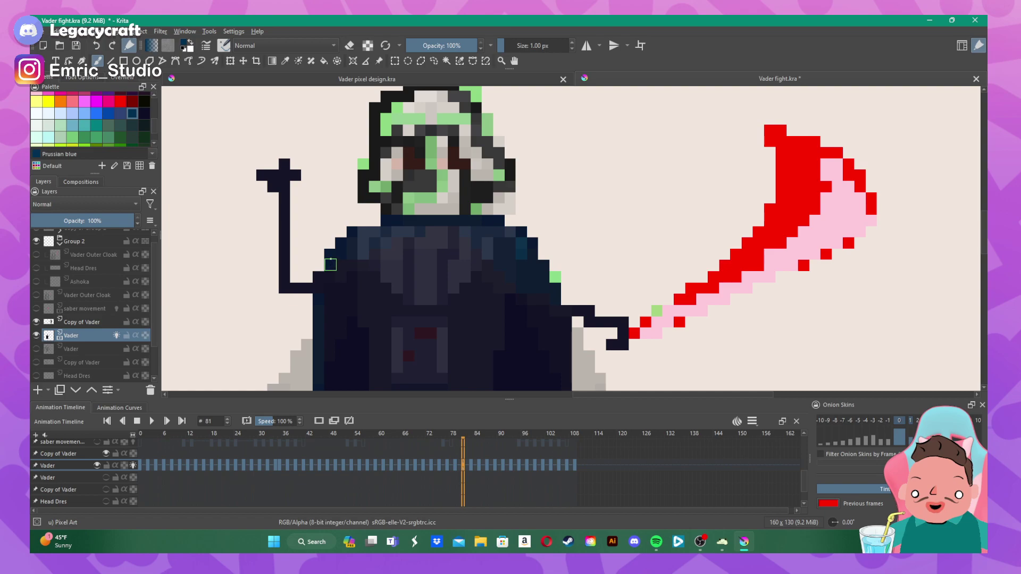
# - Repaint Vader's collar, shoulders and outer cloak edges on frame 81 in Prussian blue
pyautogui.click(330, 255)
pyautogui.moveTo(347, 254)
pyautogui.mouseDown()
pyautogui.moveTo(414, 231)
pyautogui.moveTo(355, 231)
pyautogui.moveTo(341, 243)
pyautogui.moveTo(411, 228)
pyautogui.moveTo(388, 222)
pyautogui.moveTo(461, 222)
pyautogui.moveTo(520, 284)
pyautogui.moveTo(555, 295)
pyautogui.moveTo(533, 264)
pyautogui.moveTo(532, 241)
pyautogui.moveTo(496, 223)
pyautogui.moveTo(487, 227)
pyautogui.moveTo(519, 289)
pyautogui.mouseUp()
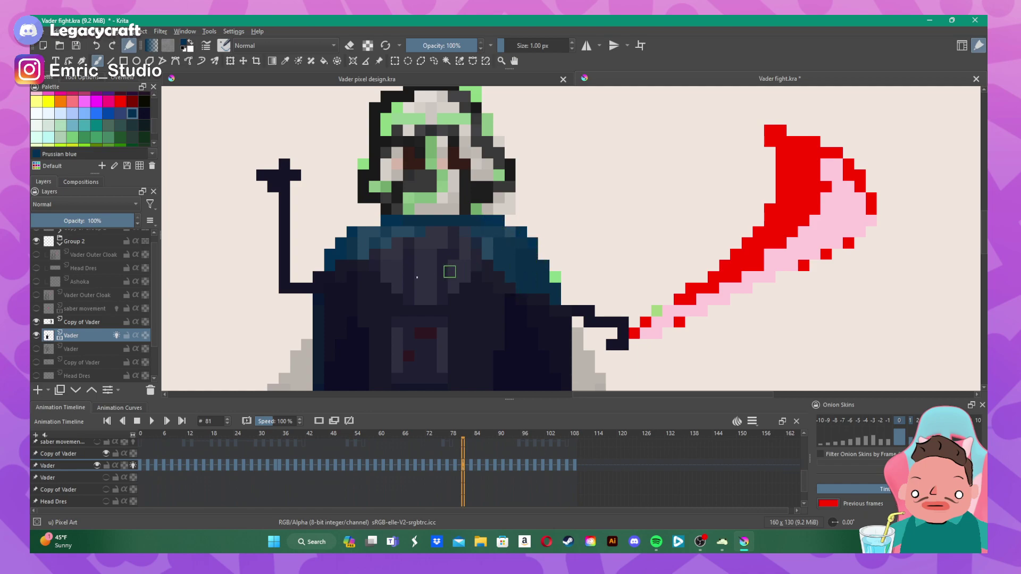
pyautogui.moveTo(319, 296); pyautogui.dragTo(324, 386)
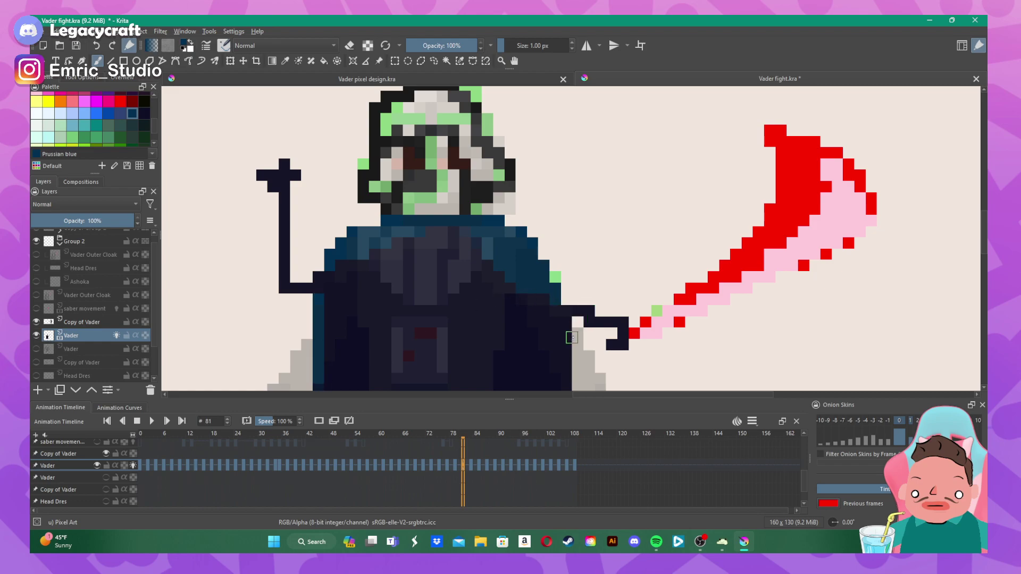
pyautogui.moveTo(566, 335)
pyautogui.mouseDown()
pyautogui.moveTo(565, 322)
pyautogui.moveTo(558, 380)
pyautogui.mouseUp()
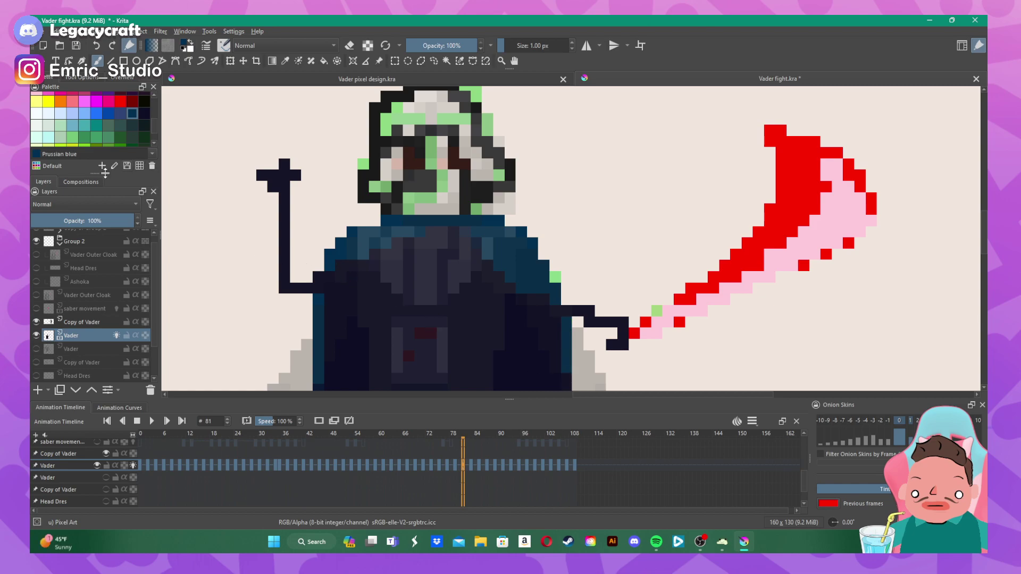
# - Block in Vader's chest armour and the rectangular chest box on frame 81 with Primary Blue
pyautogui.click(96, 115)
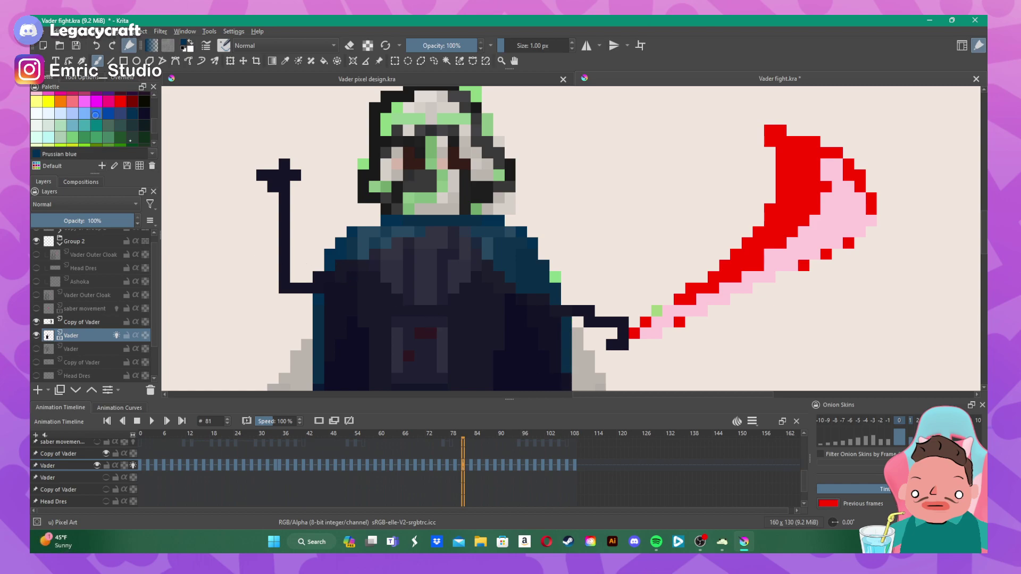
pyautogui.click(363, 255)
pyautogui.moveTo(369, 258)
pyautogui.mouseDown()
pyautogui.moveTo(436, 231)
pyautogui.moveTo(475, 246)
pyautogui.moveTo(470, 238)
pyautogui.moveTo(500, 280)
pyautogui.mouseUp()
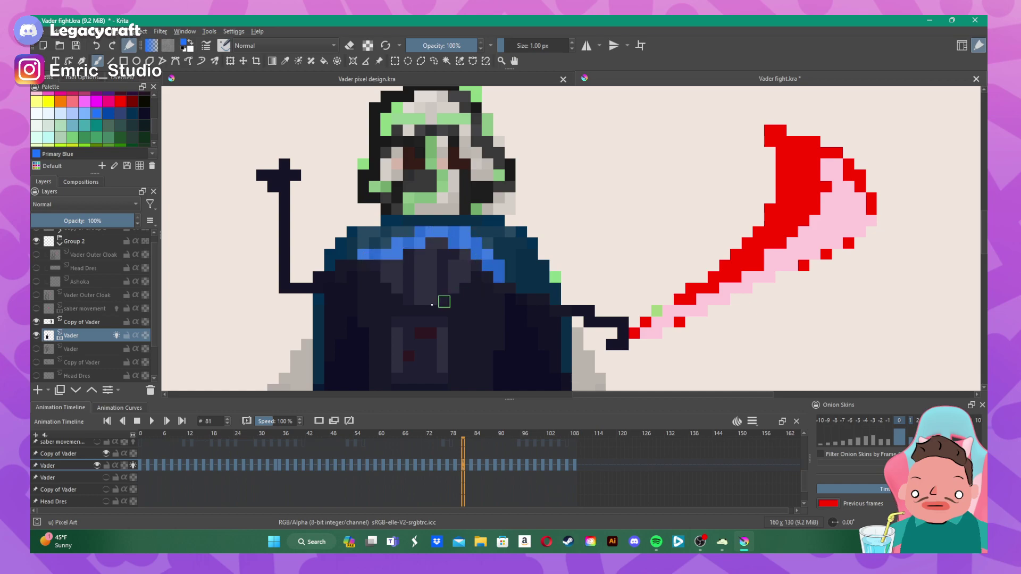
pyautogui.moveTo(426, 307)
pyautogui.mouseDown()
pyautogui.moveTo(493, 273)
pyautogui.moveTo(414, 303)
pyautogui.moveTo(368, 263)
pyautogui.moveTo(399, 253)
pyautogui.moveTo(440, 284)
pyautogui.moveTo(419, 268)
pyautogui.moveTo(429, 244)
pyautogui.moveTo(451, 246)
pyautogui.moveTo(455, 275)
pyautogui.moveTo(464, 253)
pyautogui.mouseUp()
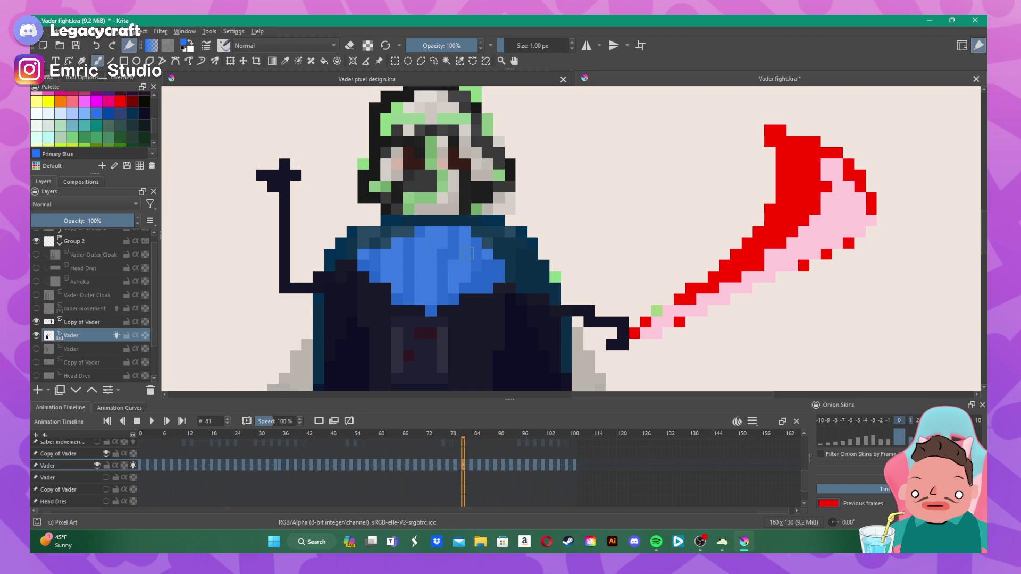
pyautogui.scroll(-3, 467, 254)
pyautogui.scroll(3, 447, 204)
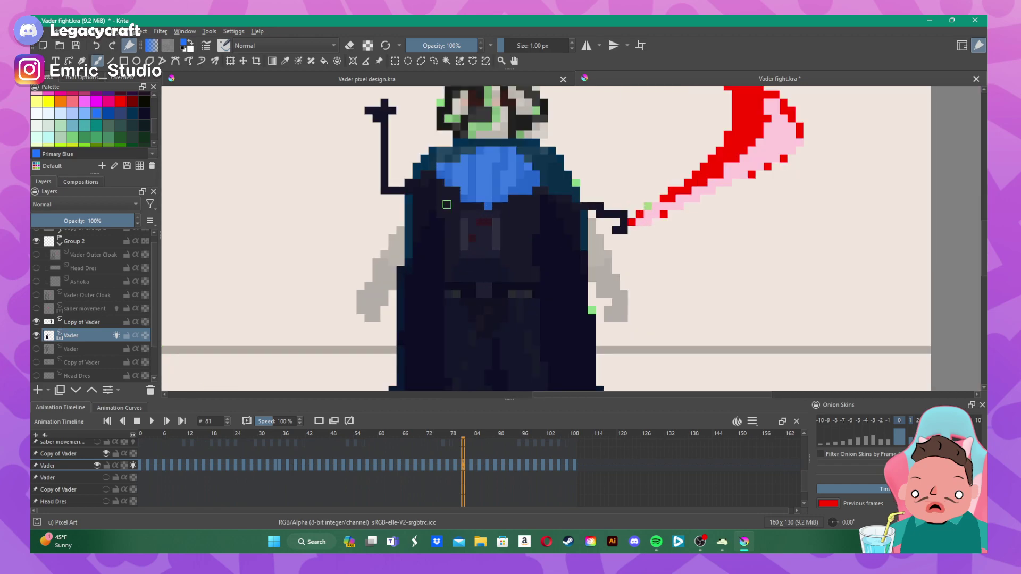
pyautogui.moveTo(468, 221)
pyautogui.mouseDown()
pyautogui.moveTo(498, 219)
pyautogui.moveTo(498, 230)
pyautogui.moveTo(495, 253)
pyautogui.moveTo(465, 253)
pyautogui.moveTo(468, 232)
pyautogui.moveTo(487, 230)
pyautogui.moveTo(483, 246)
pyautogui.moveTo(490, 242)
pyautogui.moveTo(494, 260)
pyautogui.mouseUp()
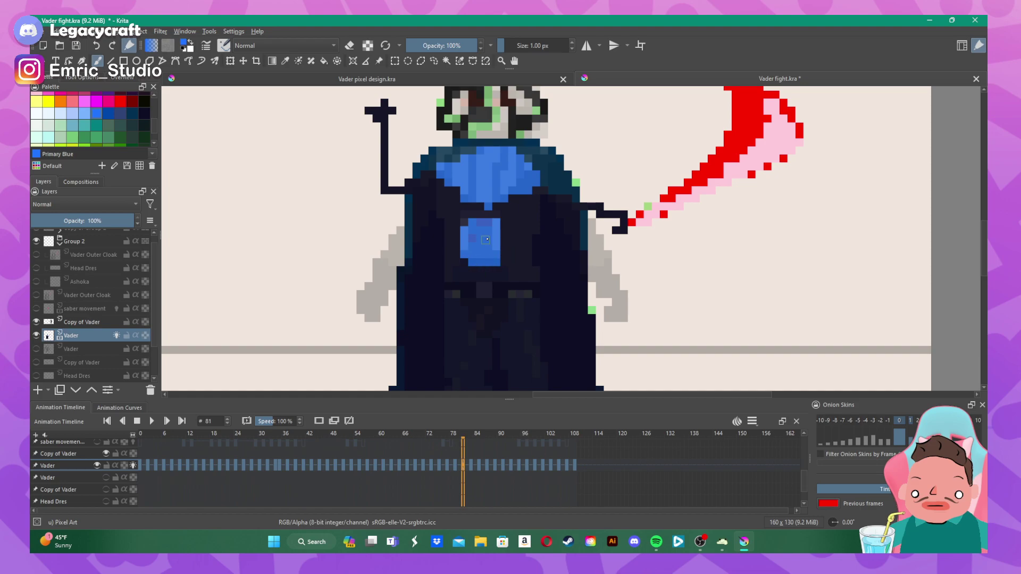
# - On frame 83 of the Vader layer, fill the chest armour and the chest box in Primary Blue
pyautogui.scroll(-3, 485, 240)
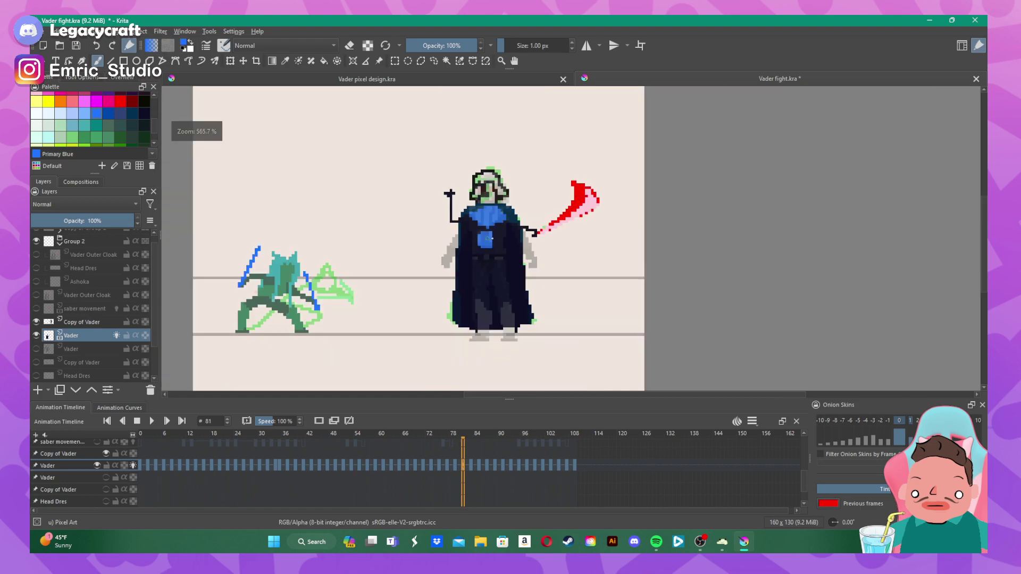
pyautogui.click(470, 465)
pyautogui.scroll(3, 518, 229)
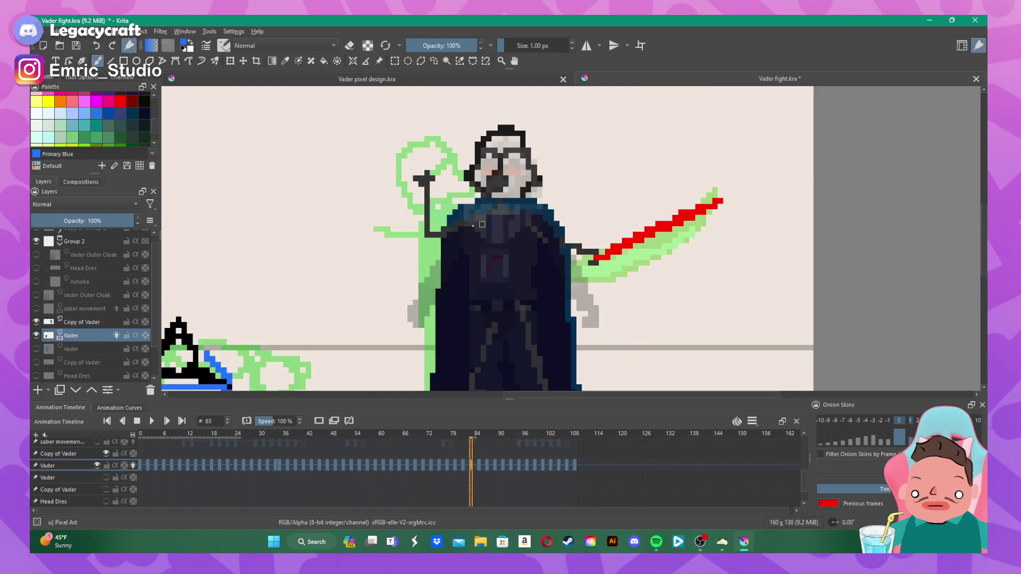
pyautogui.moveTo(472, 227)
pyautogui.mouseDown()
pyautogui.moveTo(505, 241)
pyautogui.moveTo(532, 218)
pyautogui.mouseUp()
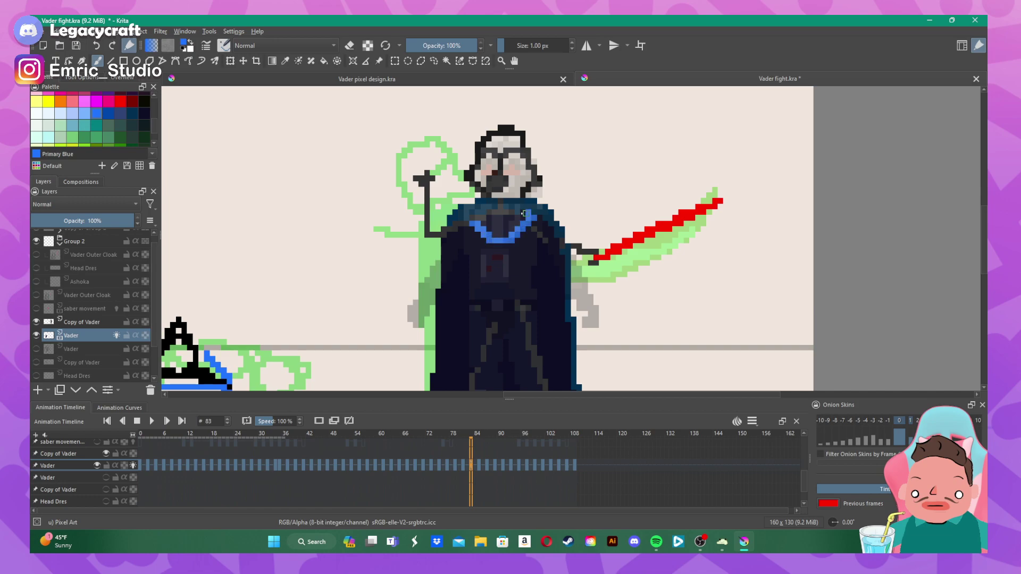
pyautogui.click(473, 217)
pyautogui.moveTo(470, 220); pyautogui.dragTo(505, 220)
pyautogui.moveTo(515, 224); pyautogui.dragTo(512, 217)
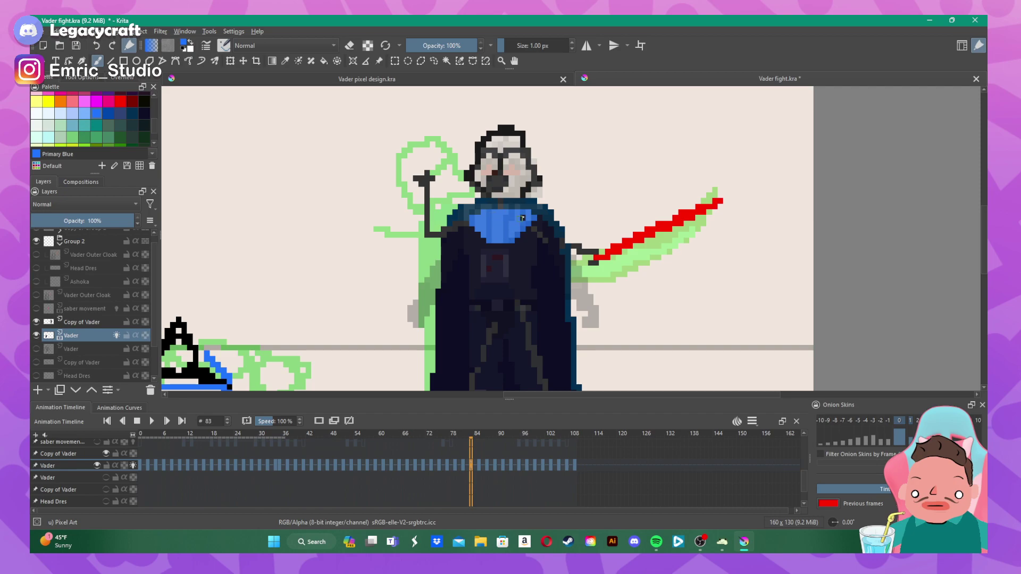
pyautogui.click(524, 218)
pyautogui.moveTo(489, 253)
pyautogui.mouseDown()
pyautogui.moveTo(512, 253)
pyautogui.moveTo(512, 280)
pyautogui.moveTo(493, 281)
pyautogui.moveTo(488, 268)
pyautogui.moveTo(504, 257)
pyautogui.moveTo(505, 275)
pyautogui.moveTo(489, 258)
pyautogui.mouseUp()
pyautogui.hotkey('ctrl', 'z')
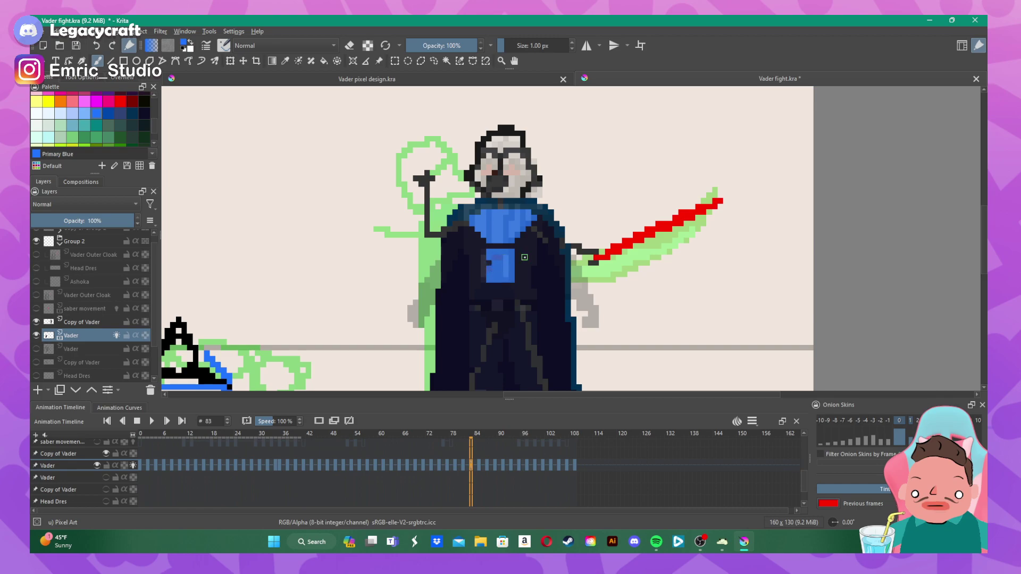
# - On frame 85, paint the side-facing chest armour and the chest box below it in Primary Blue
pyautogui.click(479, 465)
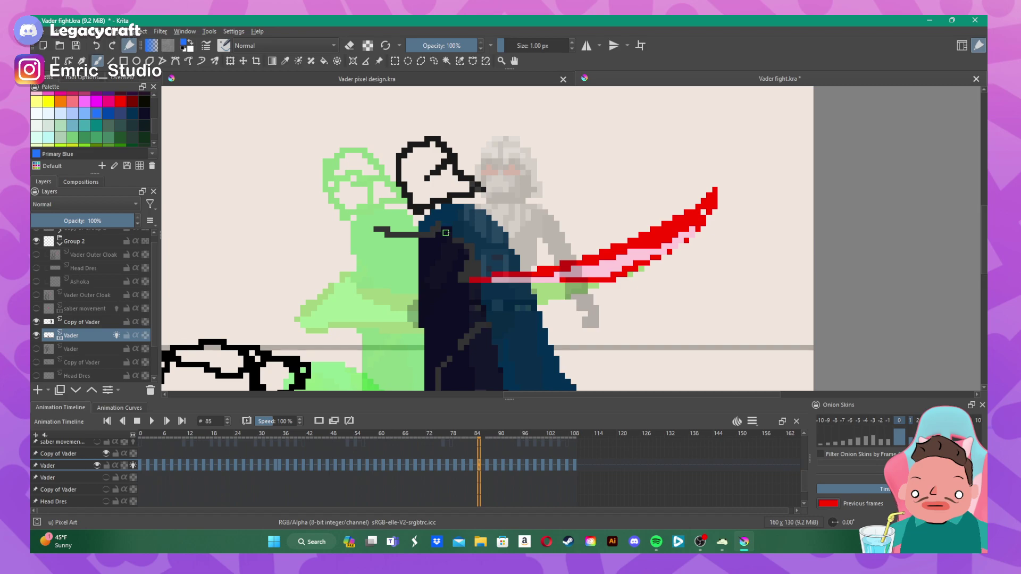
pyautogui.moveTo(448, 227)
pyautogui.mouseDown()
pyautogui.moveTo(449, 260)
pyautogui.moveTo(436, 259)
pyautogui.moveTo(436, 231)
pyautogui.moveTo(444, 258)
pyautogui.mouseUp()
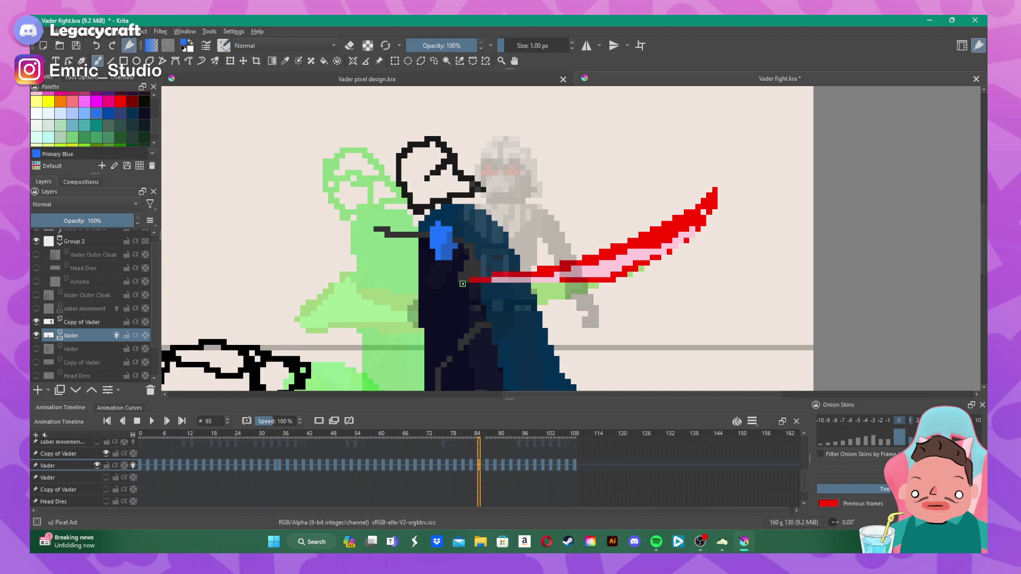
pyautogui.moveTo(462, 284); pyautogui.dragTo(474, 295)
pyautogui.click(454, 279)
pyautogui.scroll(-3, 559, 250)
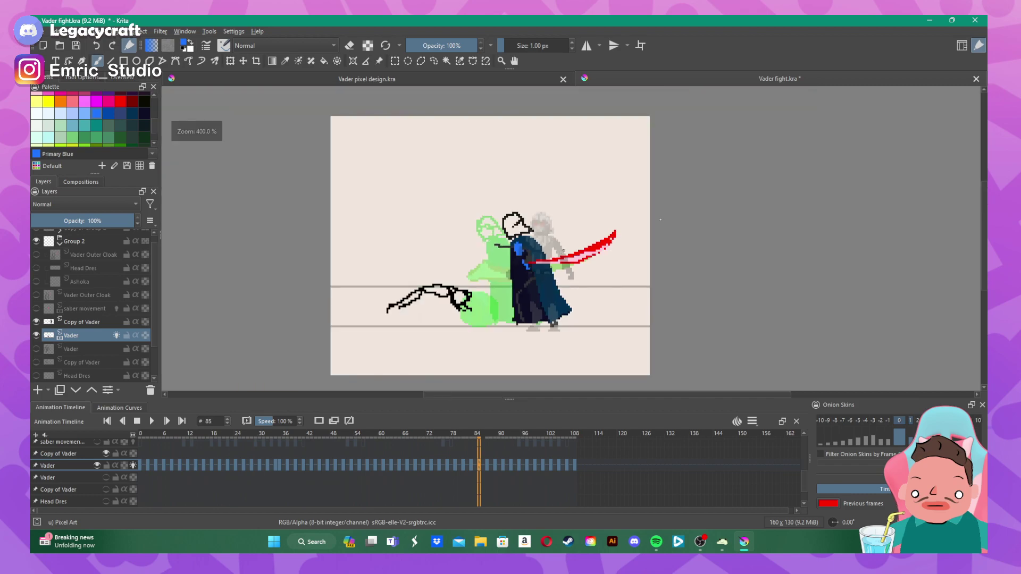
pyautogui.click(486, 465)
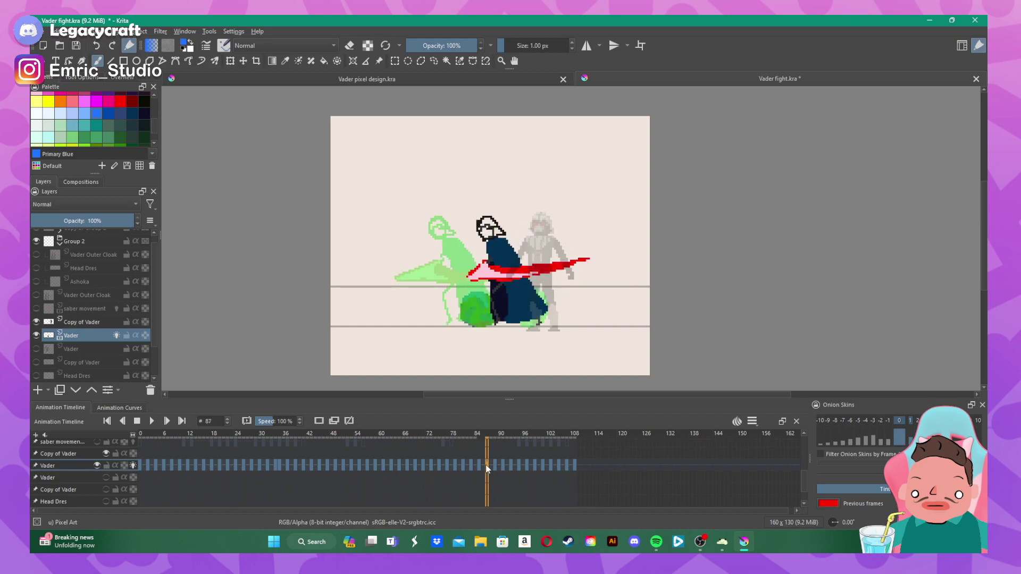
pyautogui.click(490, 462)
pyautogui.scroll(1, 503, 327)
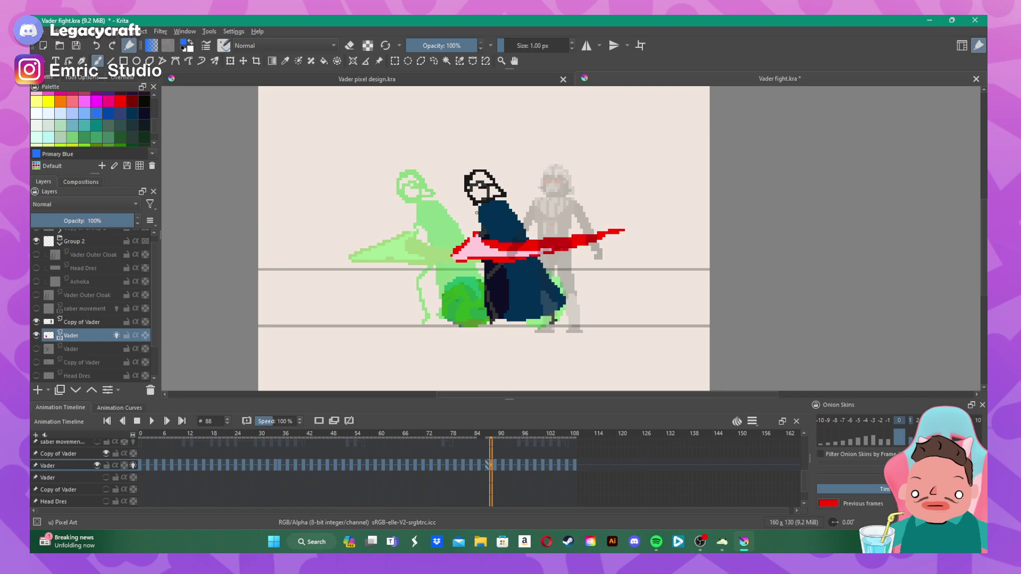
pyautogui.moveTo(477, 211); pyautogui.dragTo(480, 227)
pyautogui.hotkey('ctrl', 'z')
# - Compare the neighbouring poses and paint a Primary Blue chest mark along Vader's front on frame 87
pyautogui.press('Left')
pyautogui.press('Left')
pyautogui.press('Left')
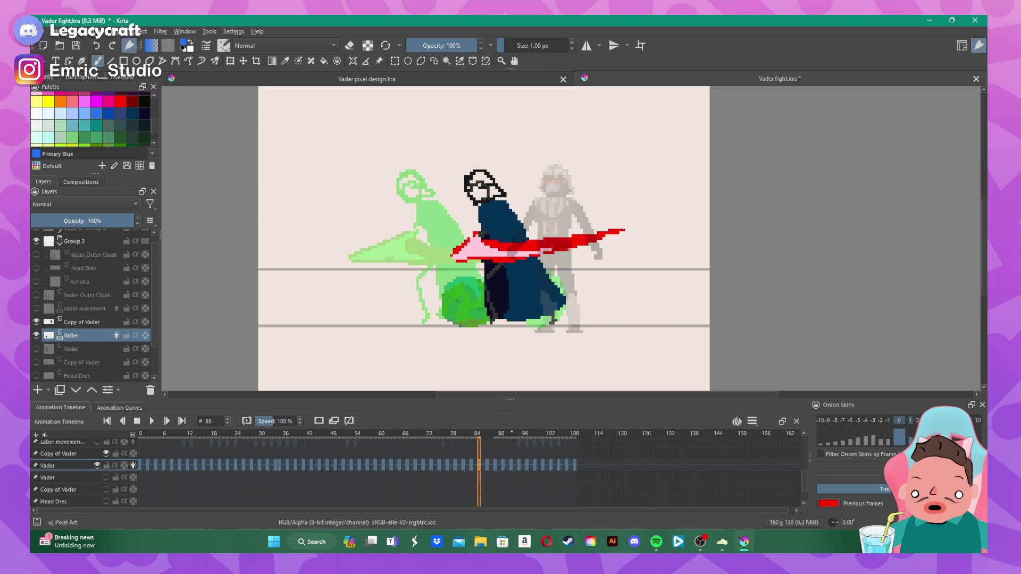
pyautogui.press('Left')
pyautogui.press('Right')
pyautogui.press('Right')
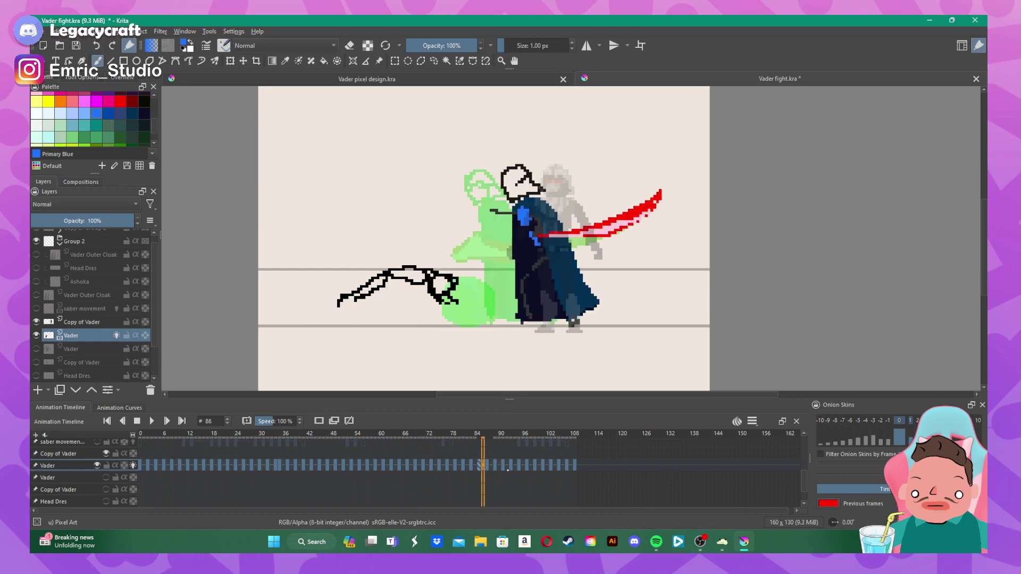
pyautogui.press('Right')
pyautogui.press('Right')
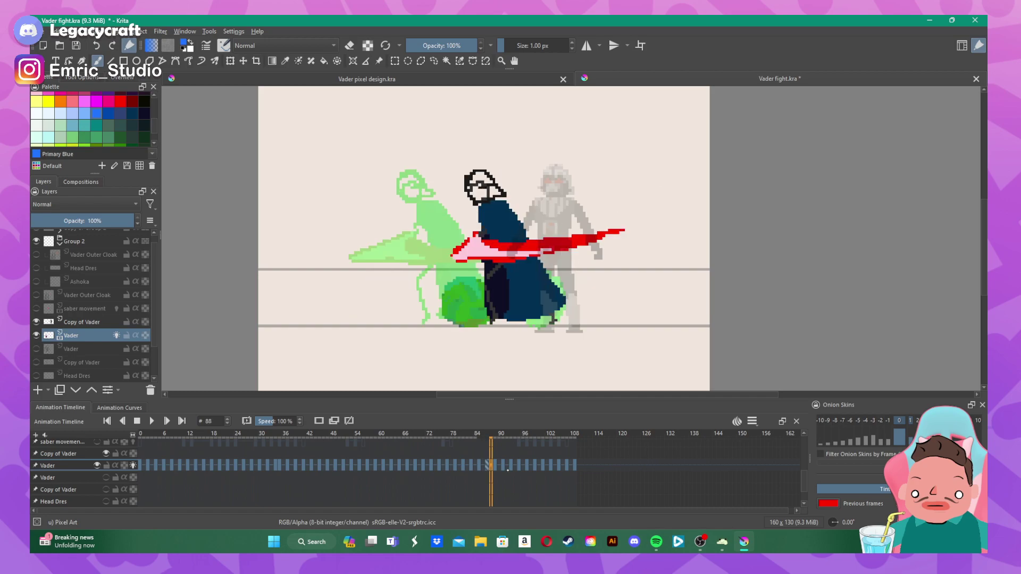
pyautogui.press('Left')
pyautogui.moveTo(476, 217); pyautogui.dragTo(479, 225)
# - Paint the Primary Blue chest details on Vader's leaning body on frames 89 and 91
pyautogui.click(494, 468)
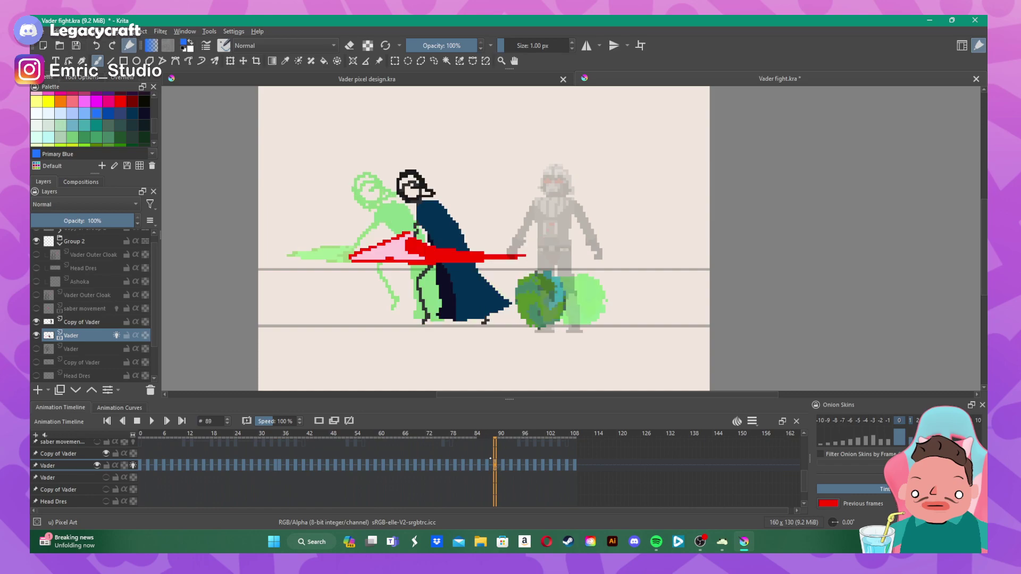
pyautogui.click(428, 241)
pyautogui.click(502, 465)
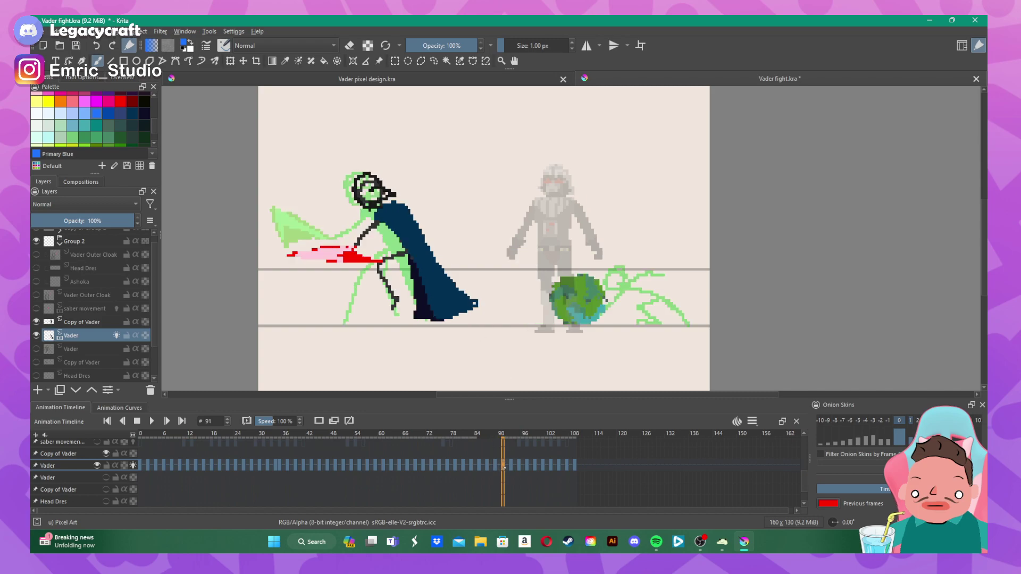
pyautogui.click(387, 241)
pyautogui.moveTo(391, 246); pyautogui.dragTo(379, 228)
pyautogui.click(381, 229)
# - Paint the Primary Blue chest details on Vader's torso on frames 93 and 95
pyautogui.click(510, 467)
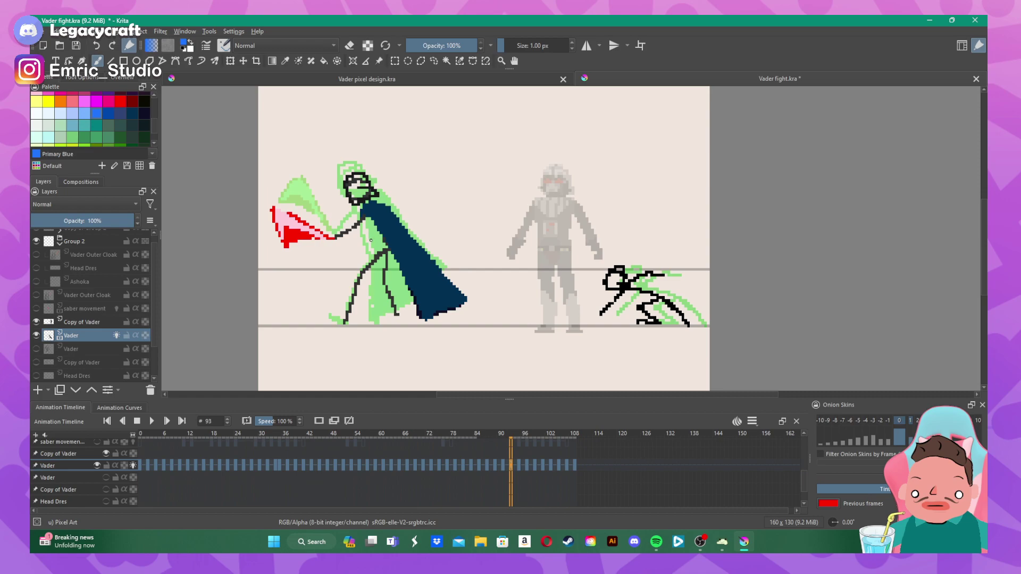
pyautogui.moveTo(370, 240); pyautogui.dragTo(375, 249)
pyautogui.click(365, 224)
pyautogui.click(519, 466)
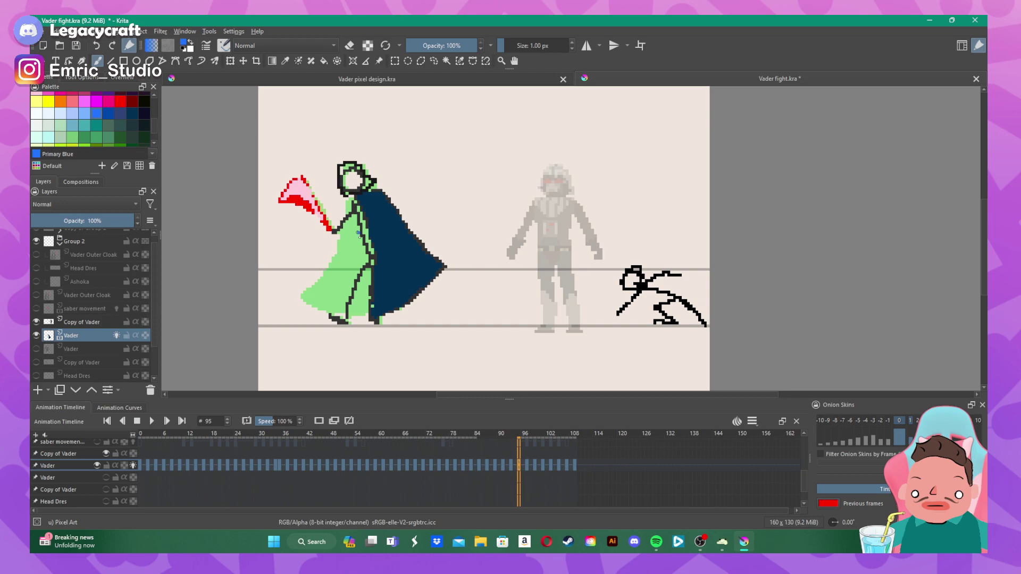
pyautogui.moveTo(359, 233); pyautogui.dragTo(362, 243)
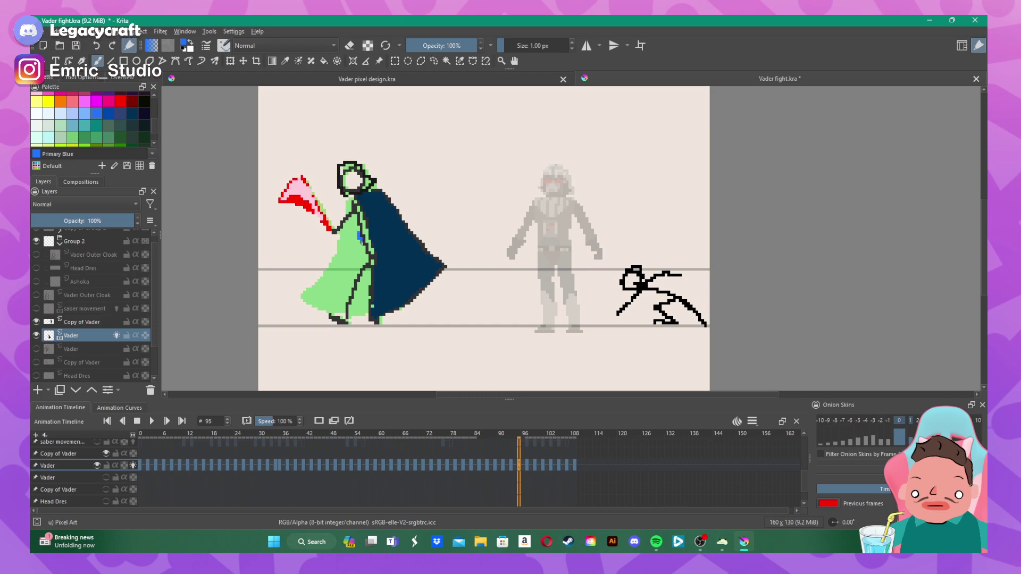
# - Skip the frames where the cloak hides the chest and fill Vader's chest armour in Primary Blue on frame 105
pyautogui.click(526, 467)
pyautogui.press('Right')
pyautogui.press('Right')
pyautogui.press('Right')
pyautogui.press('Right')
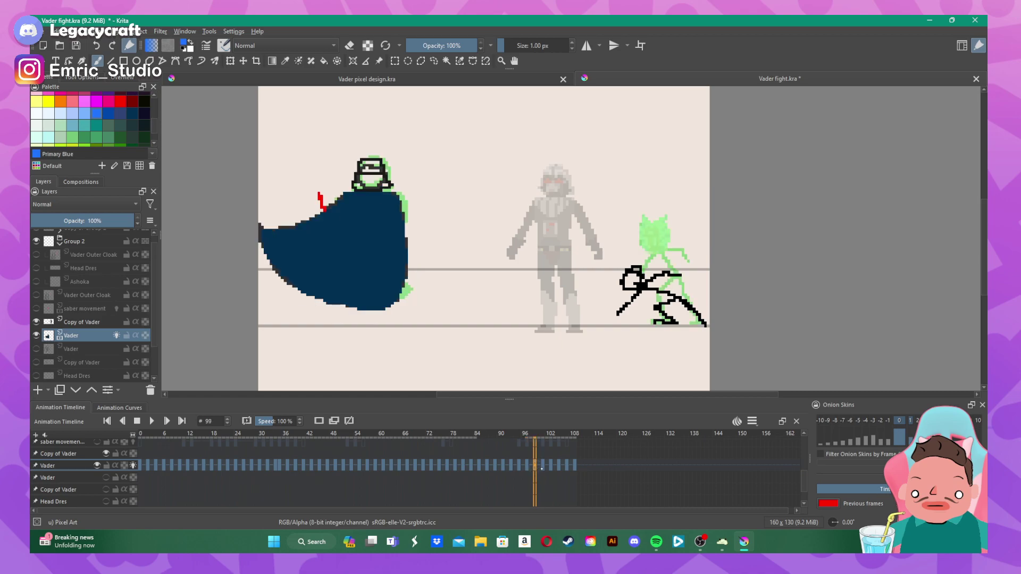
pyautogui.click(552, 468)
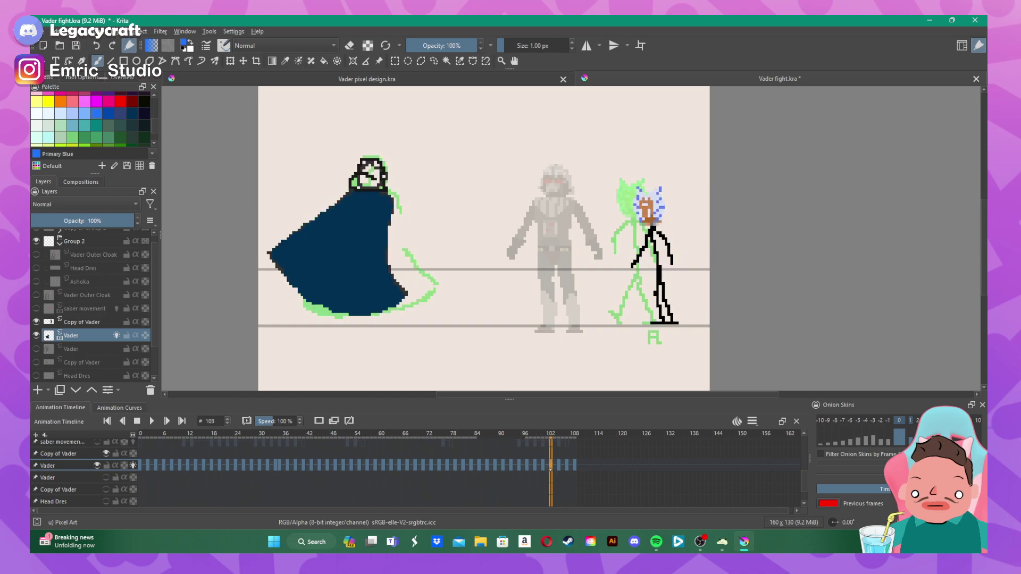
pyautogui.click(558, 466)
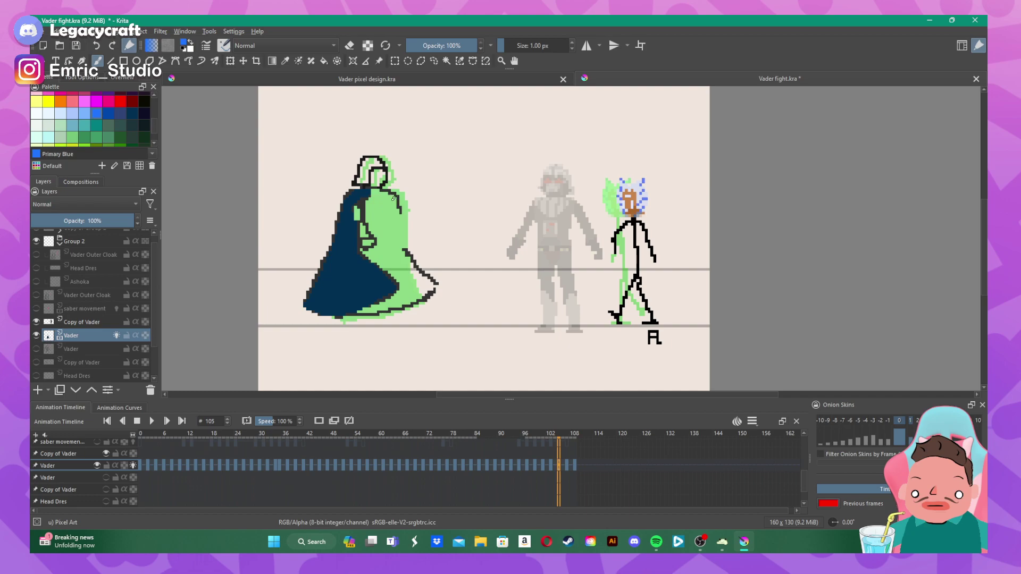
pyautogui.moveTo(394, 205)
pyautogui.mouseDown()
pyautogui.moveTo(380, 212)
pyautogui.moveTo(370, 198)
pyautogui.moveTo(388, 194)
pyautogui.moveTo(383, 210)
pyautogui.moveTo(372, 191)
pyautogui.moveTo(386, 205)
pyautogui.mouseUp()
# - On frame 105, add a Prussian blue collar above the chest armour and a Primary Blue chest box below it
pyautogui.click(133, 113)
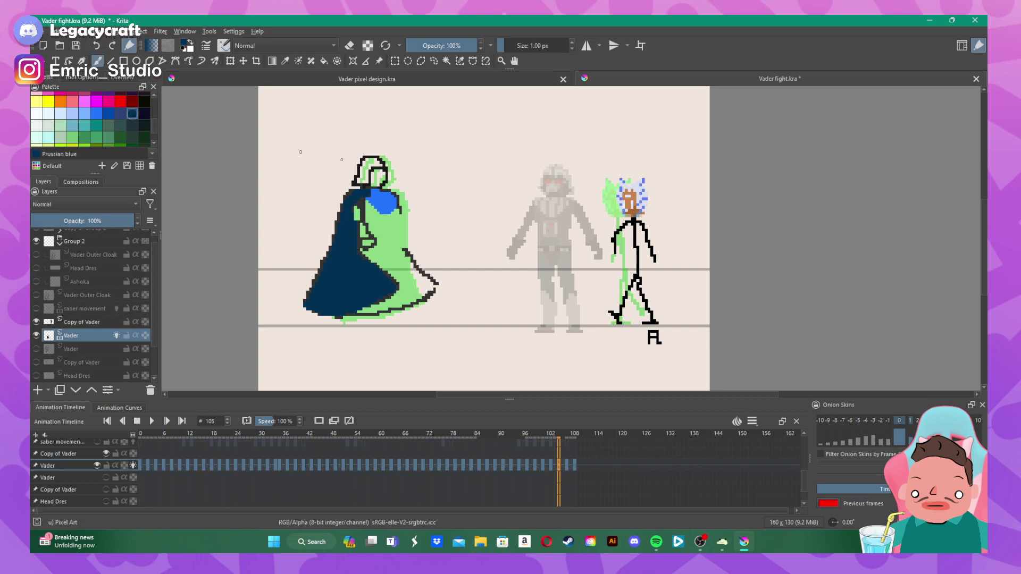
pyautogui.click(374, 190)
pyautogui.moveTo(381, 193); pyautogui.dragTo(387, 194)
pyautogui.click(99, 114)
pyautogui.moveTo(381, 224); pyautogui.dragTo(388, 236)
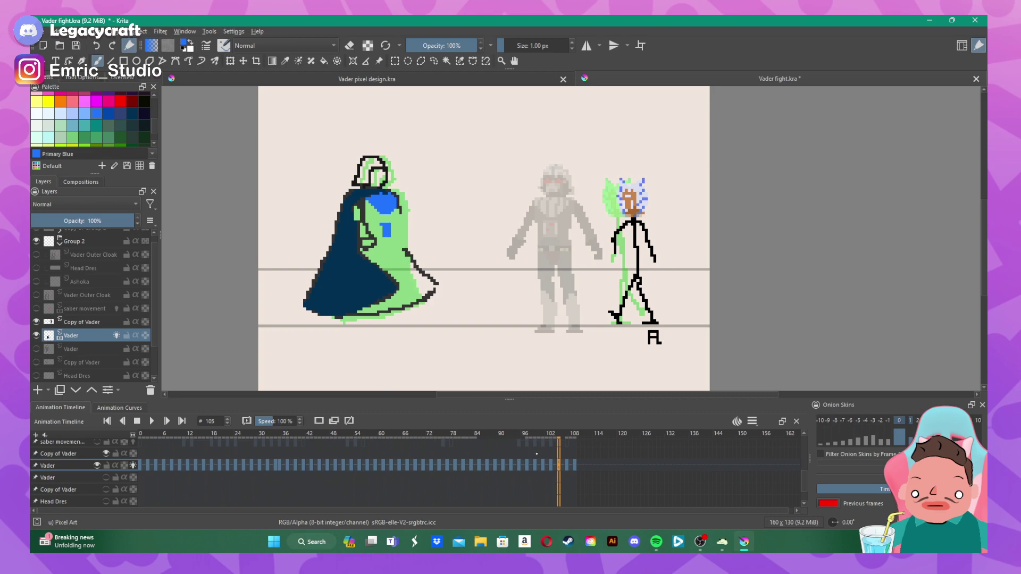
# - At frame 107, mirror the Copy of Vader reference layer horizontally
pyautogui.click(567, 466)
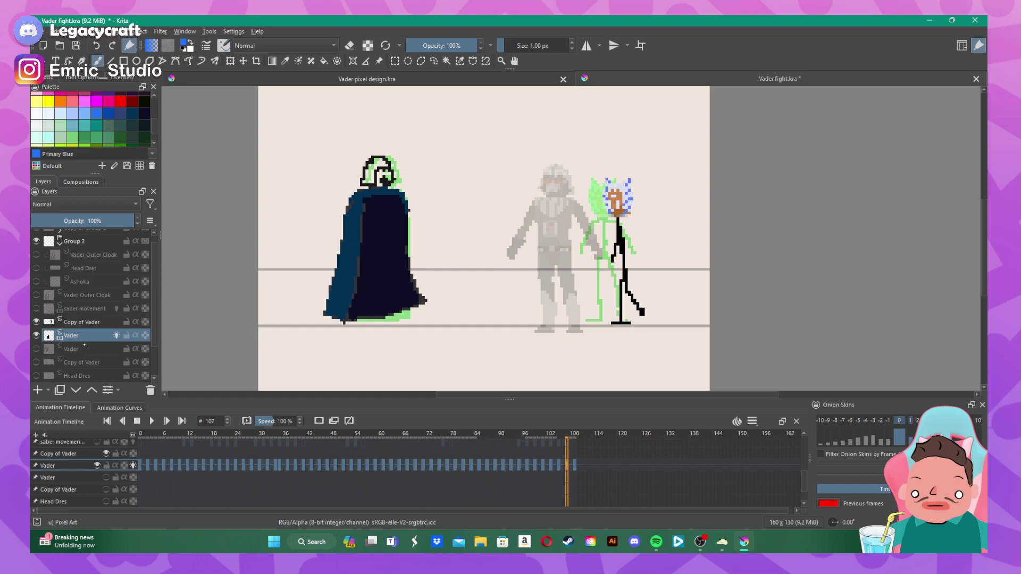
pyautogui.click(77, 321)
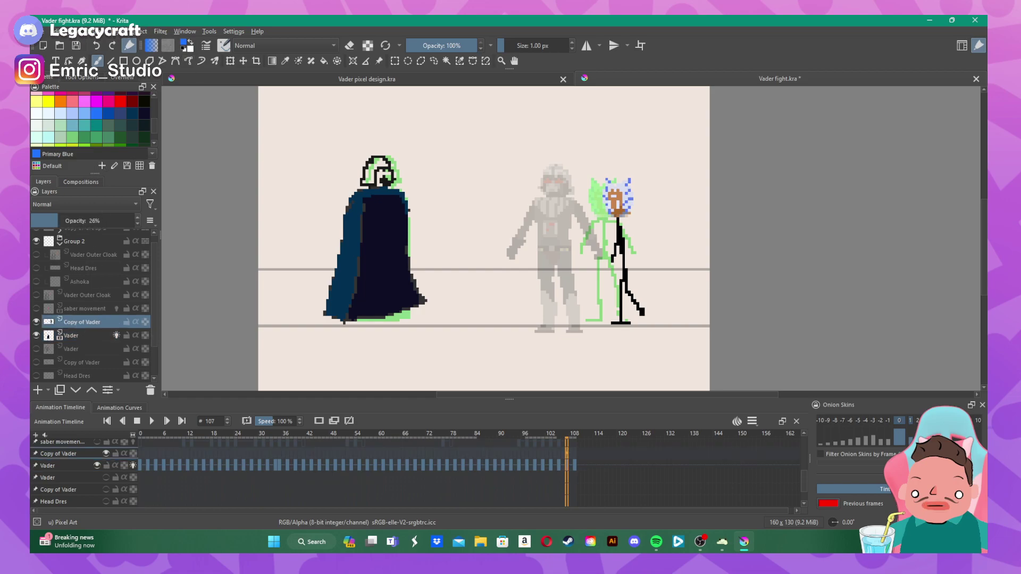
pyautogui.click(120, 31)
pyautogui.moveTo(155, 138)
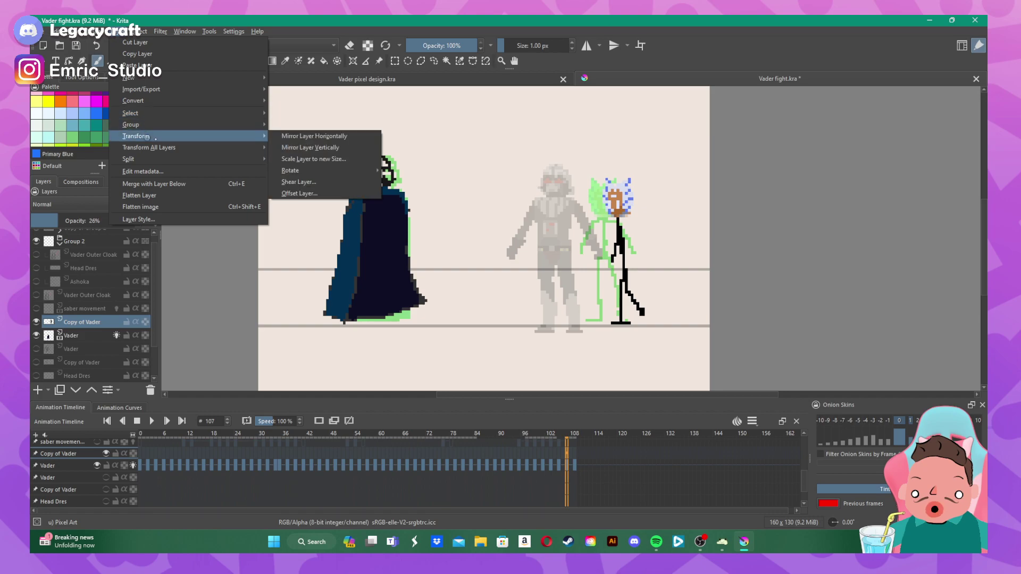
pyautogui.click(319, 136)
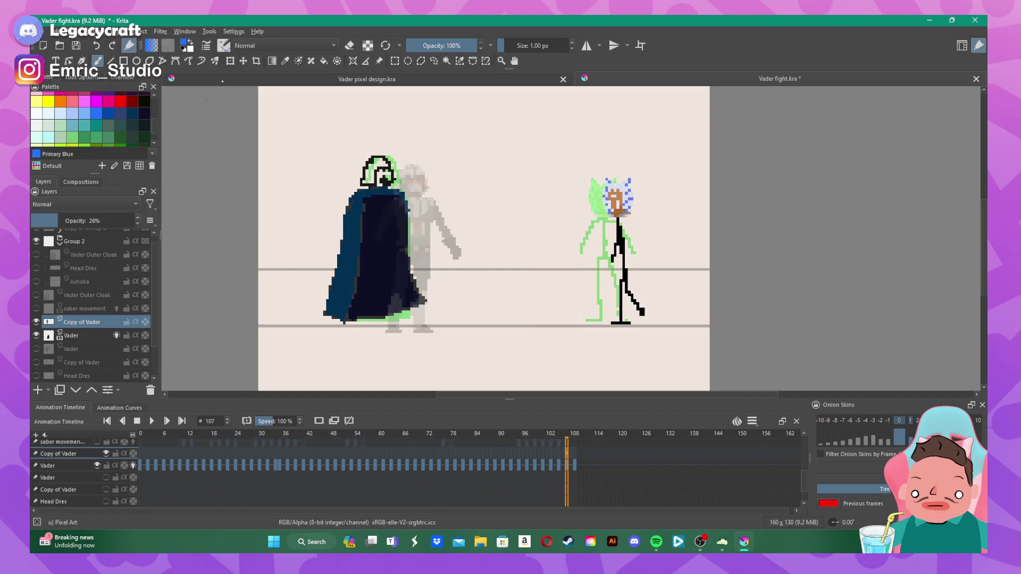
# - On frame 107, align the Copy of Vader reference with the cloaked figure and paint the chest armour and chest box in Primary Blue
pyautogui.click(243, 61)
pyautogui.moveTo(470, 260); pyautogui.dragTo(440, 255)
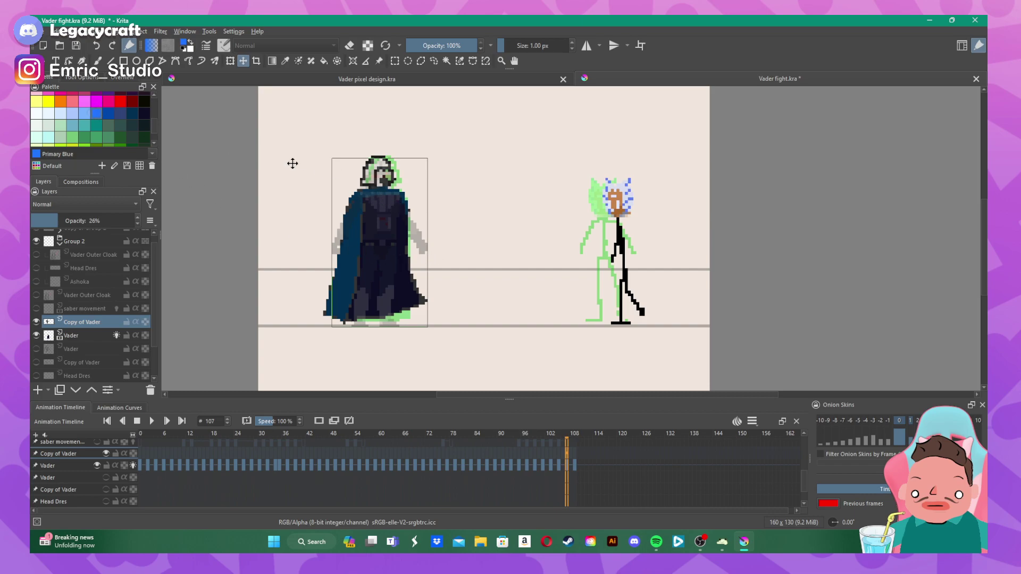
pyautogui.click(97, 61)
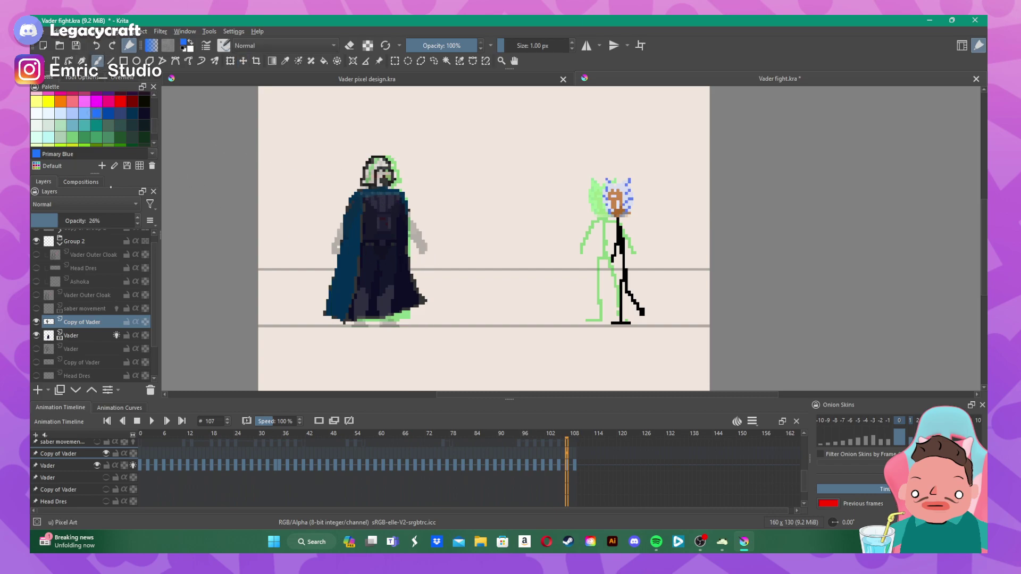
pyautogui.press('pagedown')
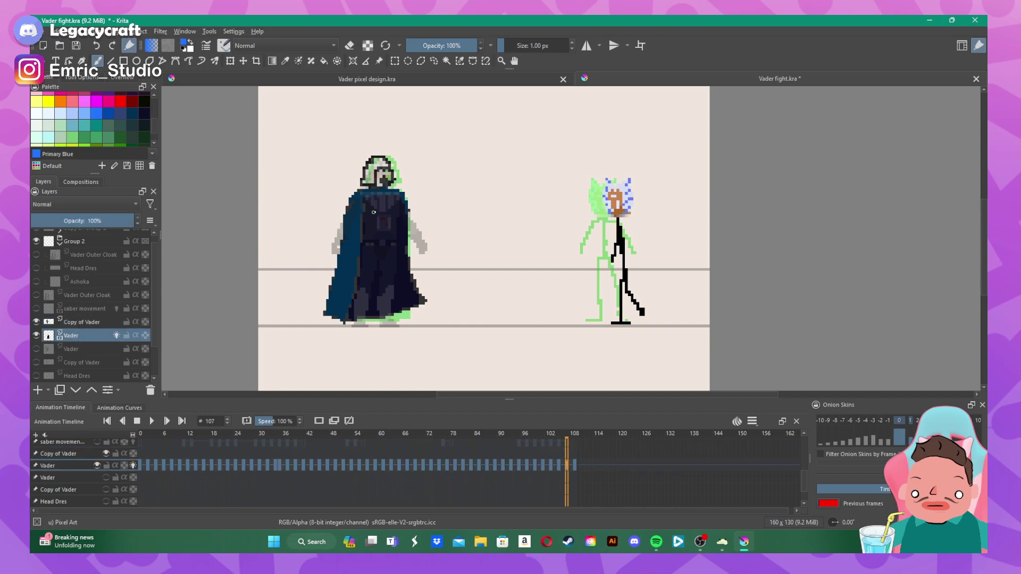
pyautogui.moveTo(367, 197)
pyautogui.mouseDown()
pyautogui.moveTo(397, 196)
pyautogui.moveTo(388, 206)
pyautogui.moveTo(368, 200)
pyautogui.moveTo(387, 199)
pyautogui.moveTo(384, 224)
pyautogui.mouseUp()
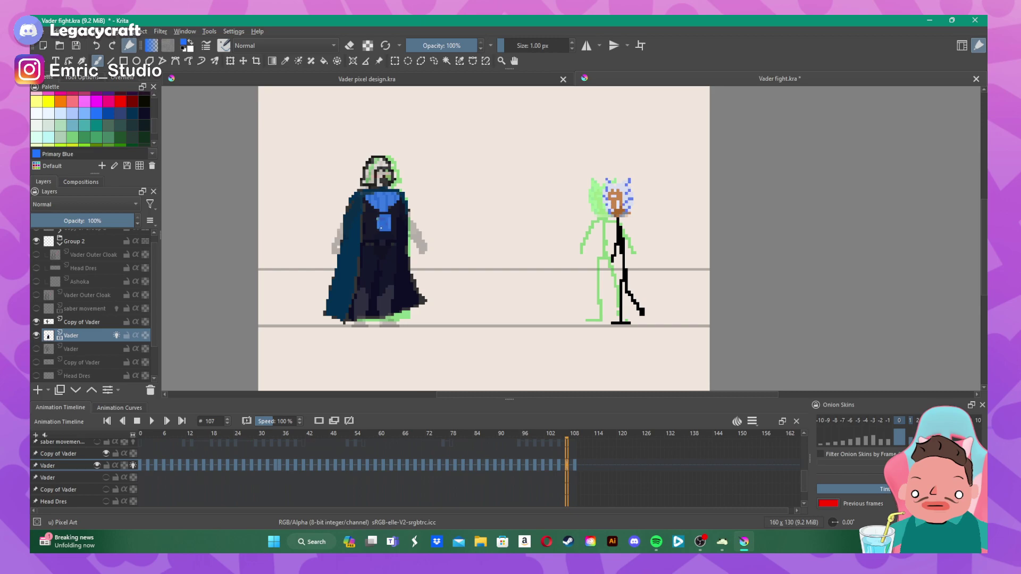
# - Paint Vader's chest armour and chest box in Primary Blue on frame 109, and hide the Copy of Vader reference layer
pyautogui.click(574, 466)
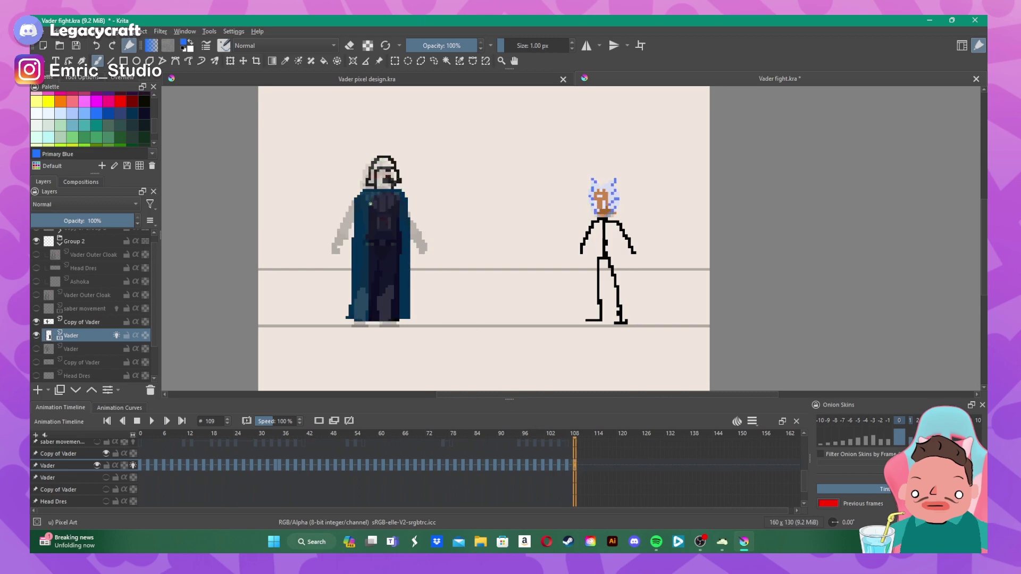
pyautogui.moveTo(373, 205)
pyautogui.mouseDown()
pyautogui.moveTo(385, 210)
pyautogui.moveTo(395, 195)
pyautogui.moveTo(374, 199)
pyautogui.moveTo(390, 198)
pyautogui.moveTo(385, 222)
pyautogui.mouseUp()
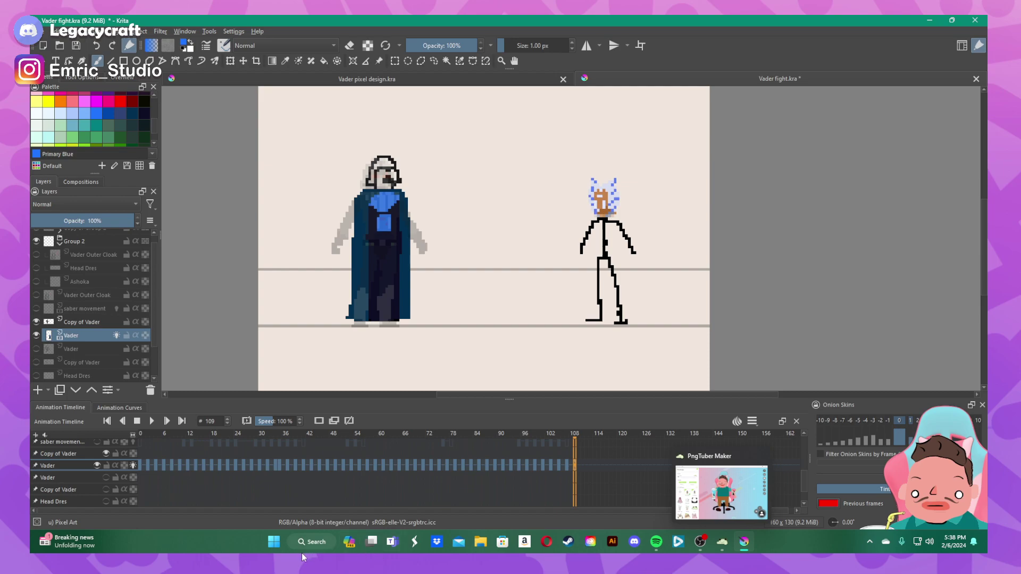
pyautogui.click(36, 322)
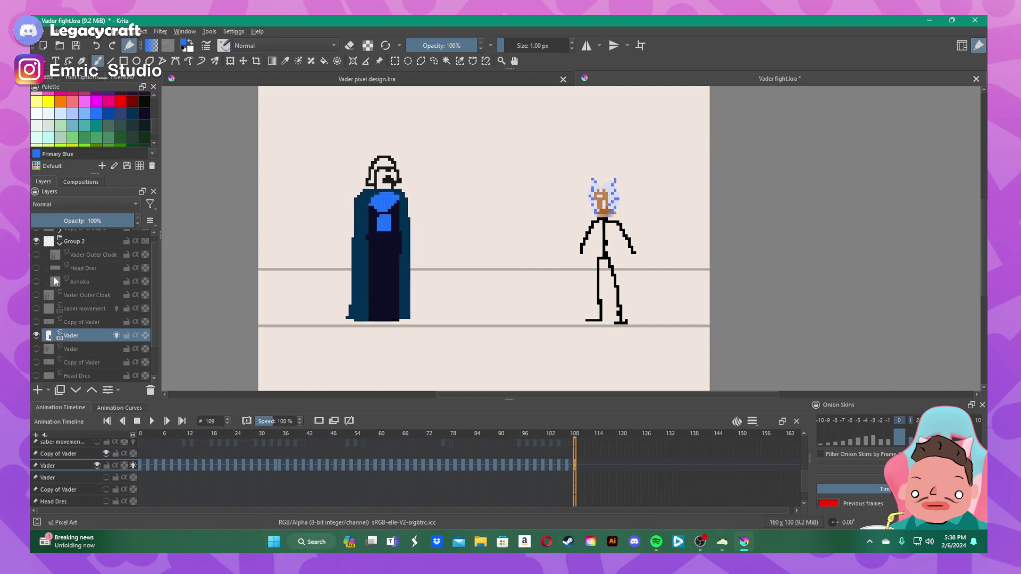
# - Play back the fight animation, select Cobalt blue as the painting colour and return to frame 0
pyautogui.click(152, 422)
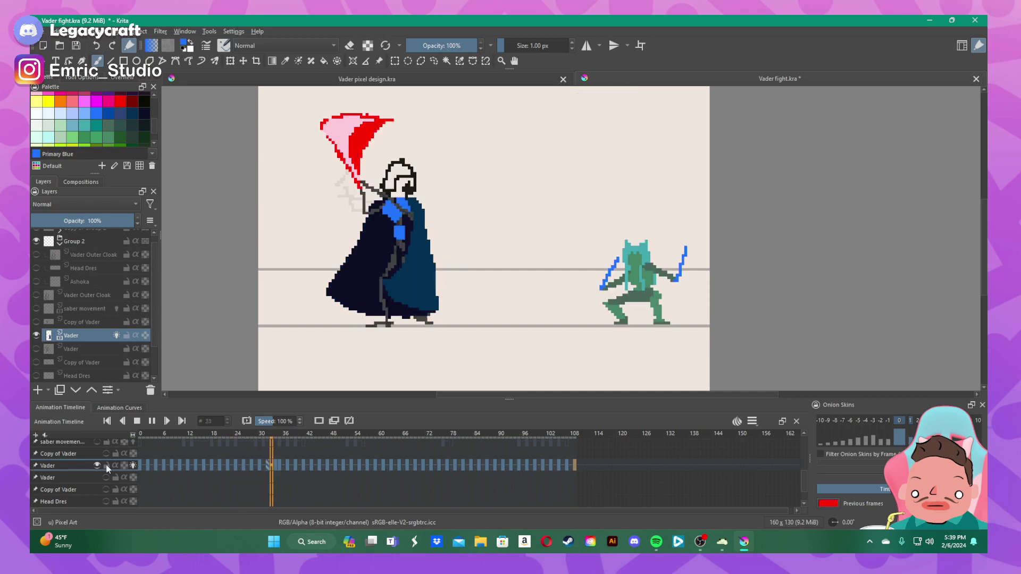
pyautogui.click(109, 112)
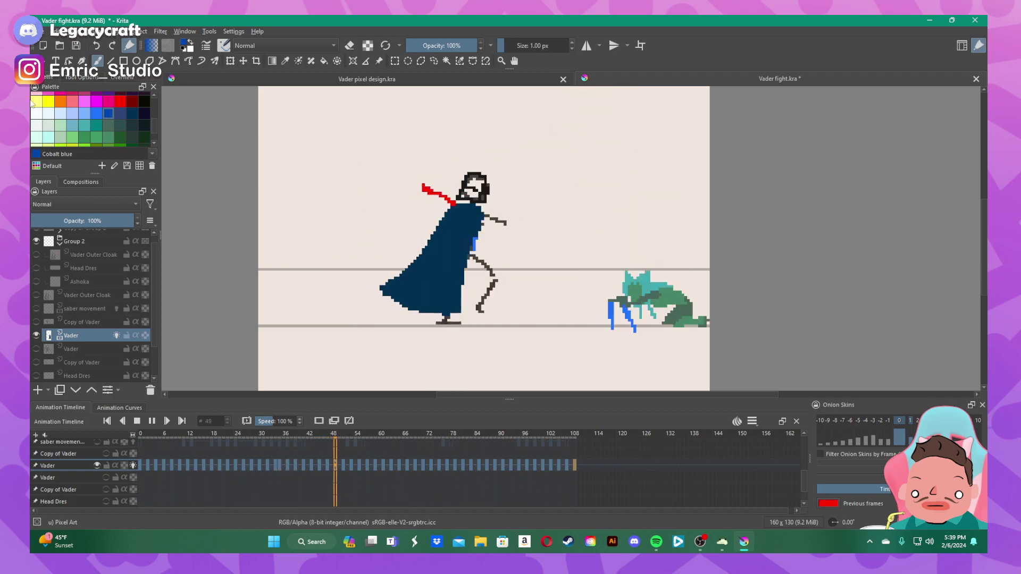
pyautogui.click(140, 465)
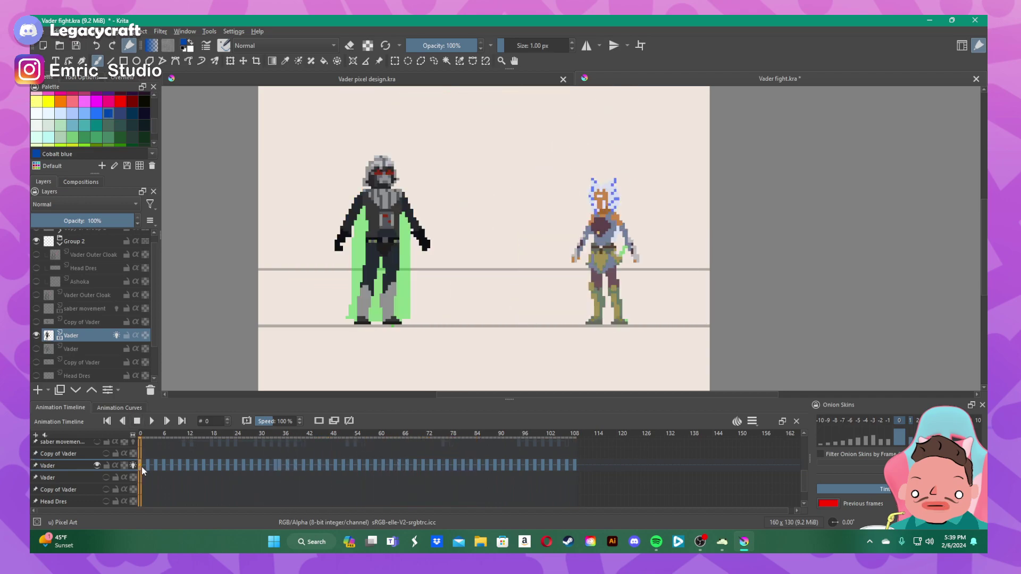
# - Step back and forth through the opening frames up to frame 10 to examine the colouring of Vader's chest and cloak
pyautogui.press('Right')
pyautogui.press('Left')
pyautogui.press('Right')
pyautogui.press('Right')
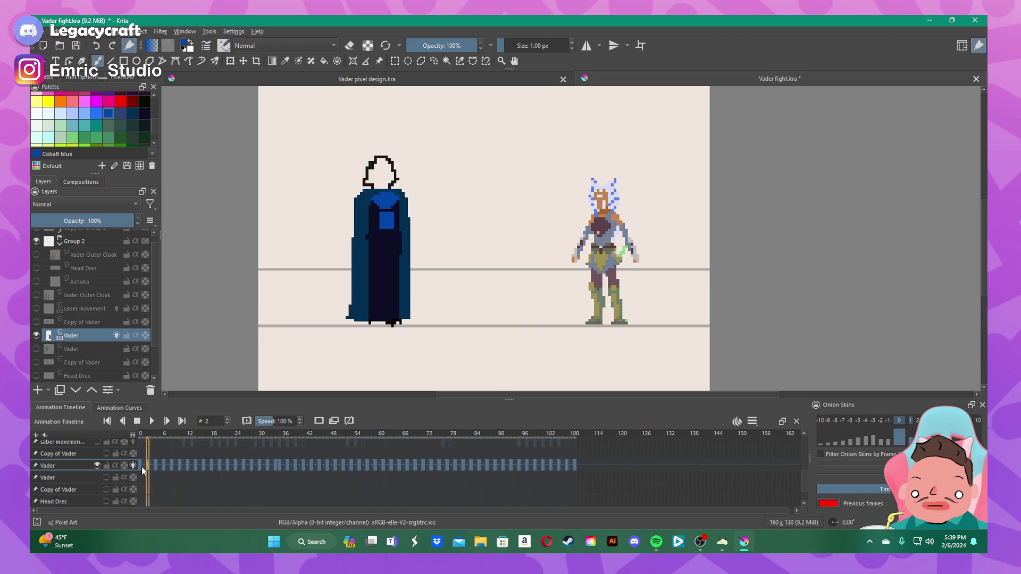
pyautogui.press('Right')
pyautogui.press('Right')
pyautogui.press('Right')
pyautogui.press('Right')
pyautogui.press('Right')
pyautogui.press('Right')
pyautogui.press('Right')
pyautogui.press('Right')
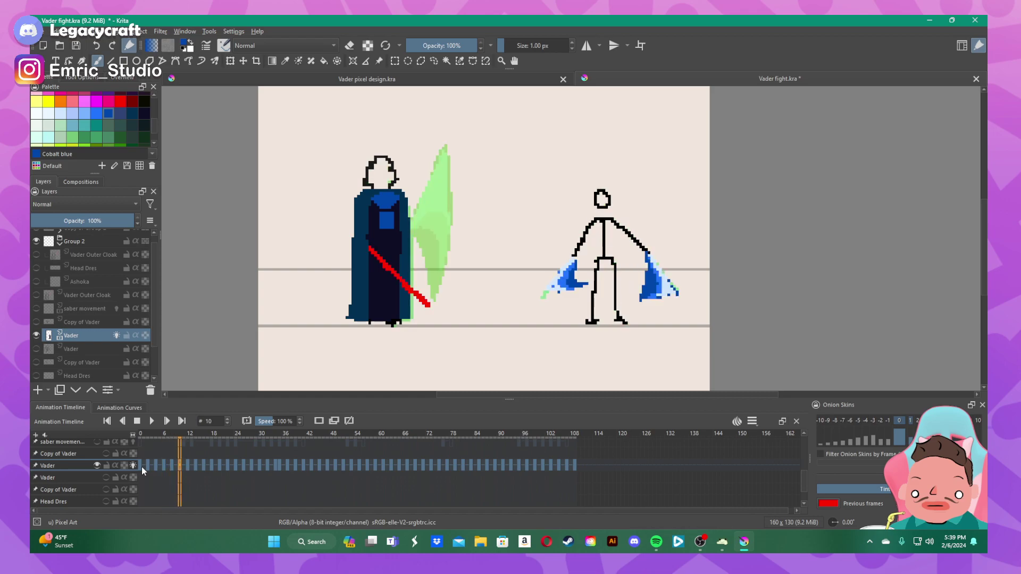
pyautogui.press('Left')
pyautogui.press('Left')
pyautogui.press('Left')
pyautogui.press('Left')
pyautogui.press('Left')
pyautogui.press('Left')
pyautogui.press('Left')
pyautogui.press('Left')
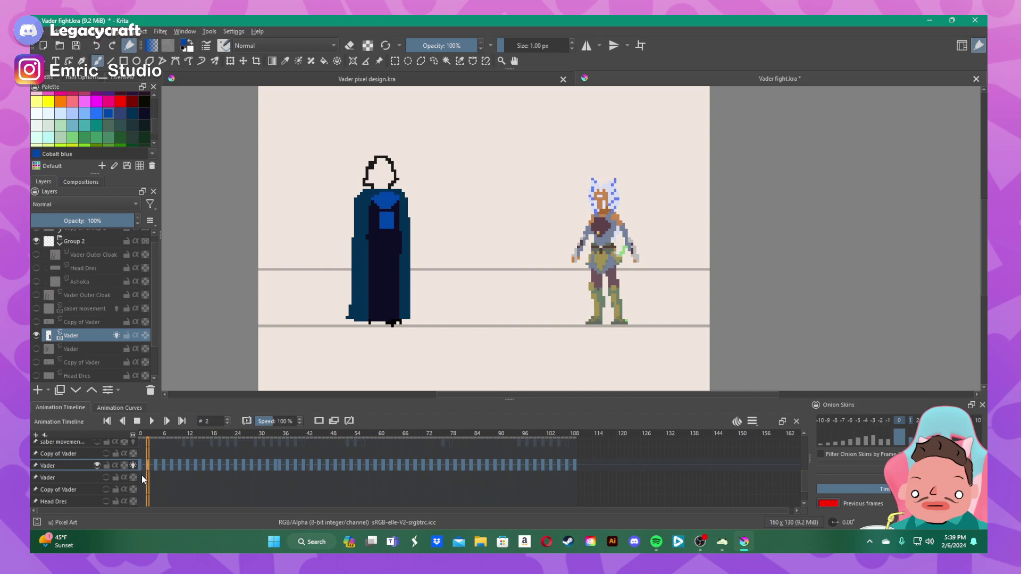
pyautogui.press('Left')
pyautogui.press('Right')
pyautogui.press('Right')
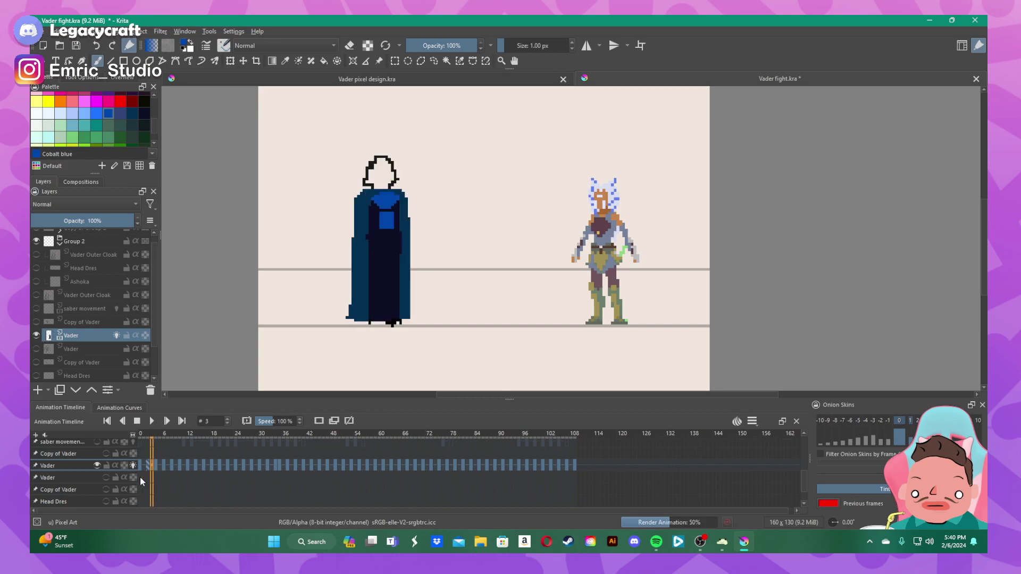
pyautogui.press('Left')
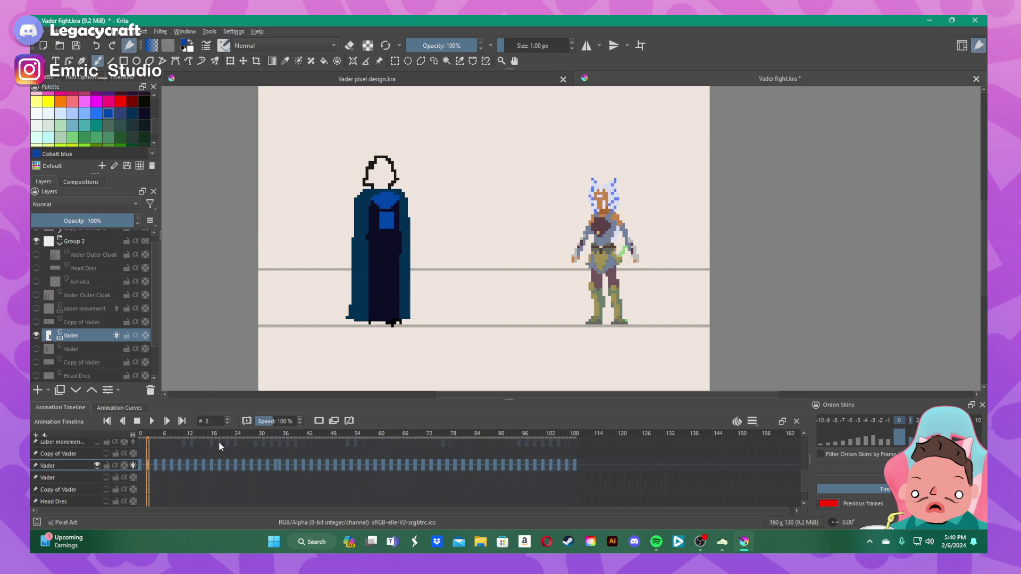
# - Compare Vader's chest colours across the keyframes from 4 to 12
pyautogui.click(155, 465)
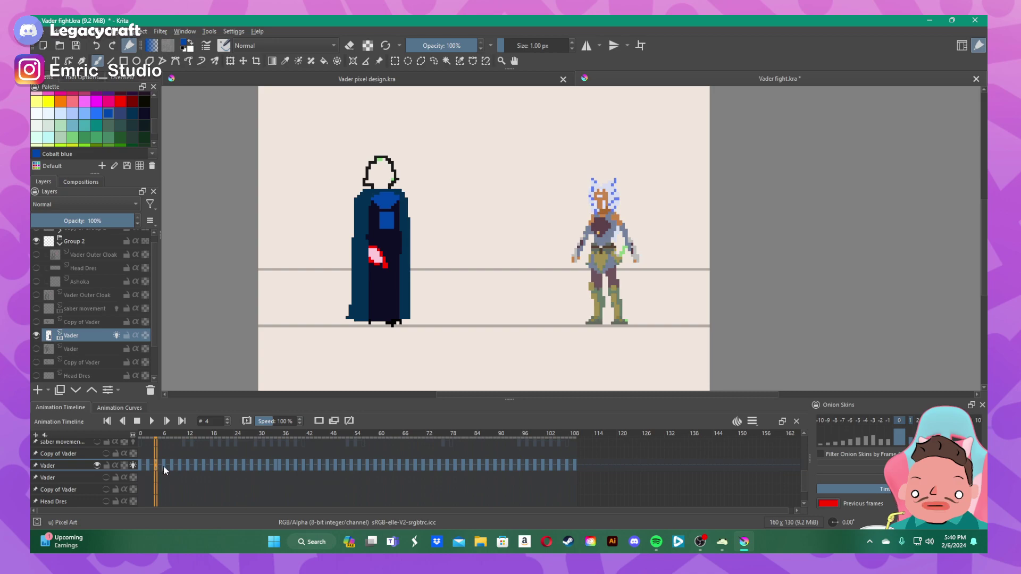
pyautogui.click(163, 466)
pyautogui.click(172, 465)
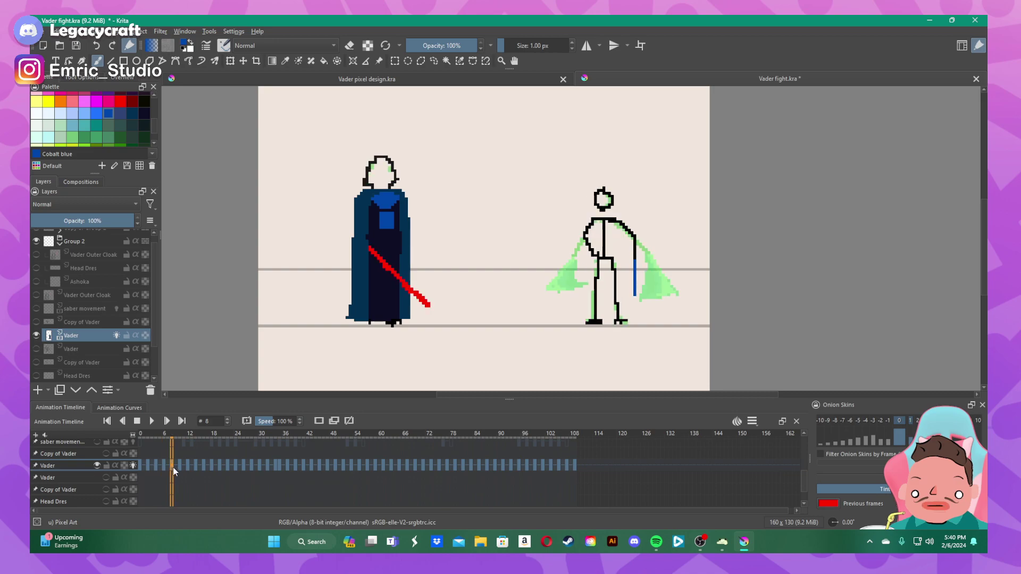
pyautogui.click(180, 466)
pyautogui.click(187, 465)
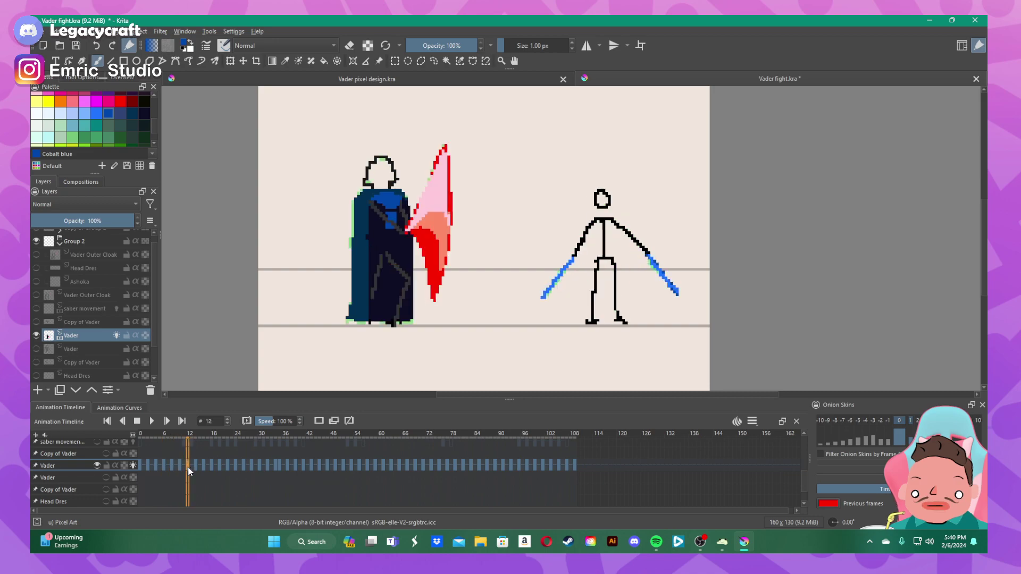
pyautogui.rightClick(188, 468)
pyautogui.press('Escape')
pyautogui.press('Left')
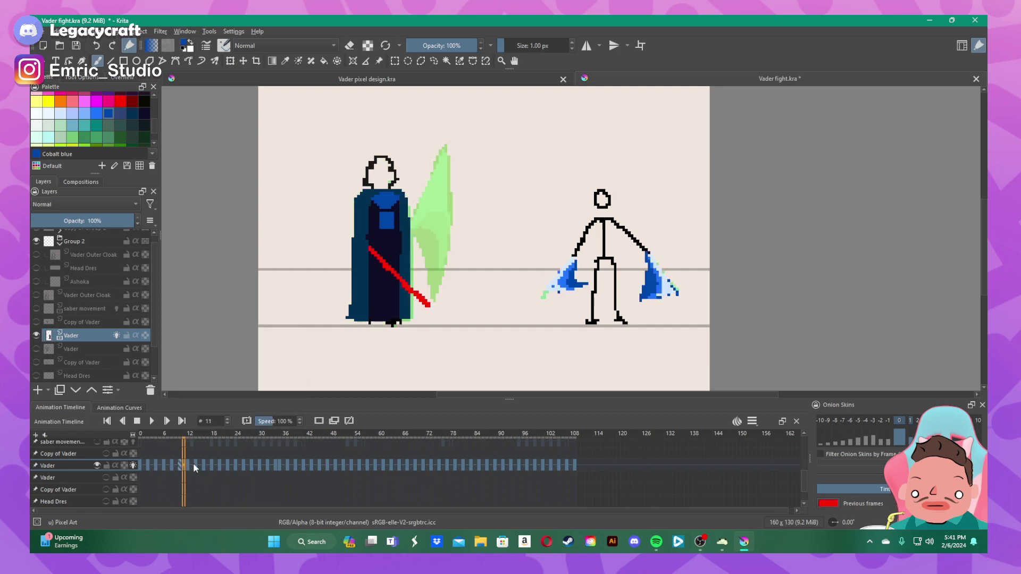
pyautogui.press('Right')
pyautogui.press('Left')
pyautogui.press('Left')
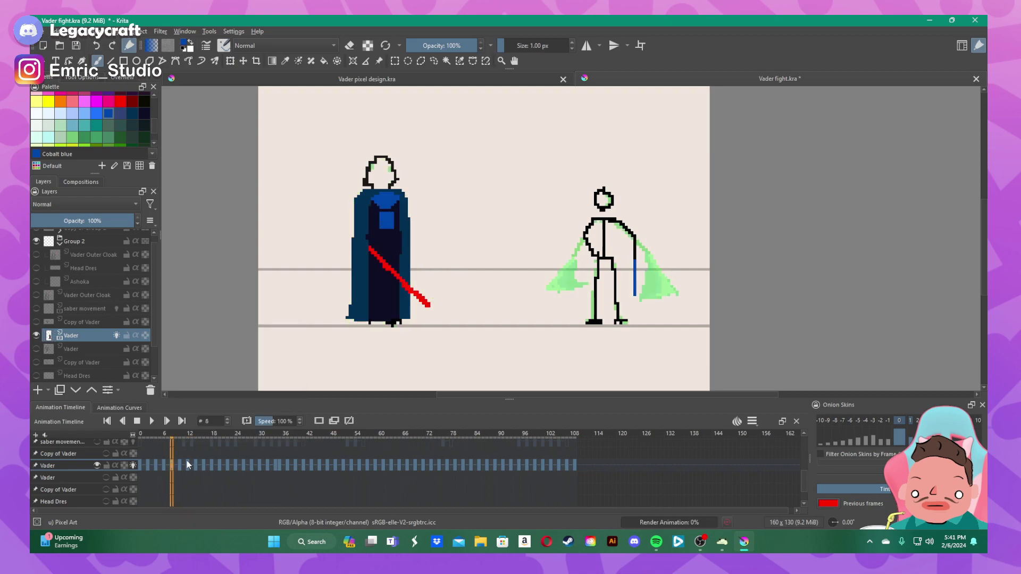
# - Step through the animation from frame 8 to frame 97, checking Vader's chest armour, chest box and cloak colours on each pose
pyautogui.press('Right')
pyautogui.press('Right')
pyautogui.press('Right')
pyautogui.press('Right')
pyautogui.press('Right')
pyautogui.press('Right')
pyautogui.press('Right')
pyautogui.press('Right')
pyautogui.press('Right')
pyautogui.press('Right')
pyautogui.press('Right')
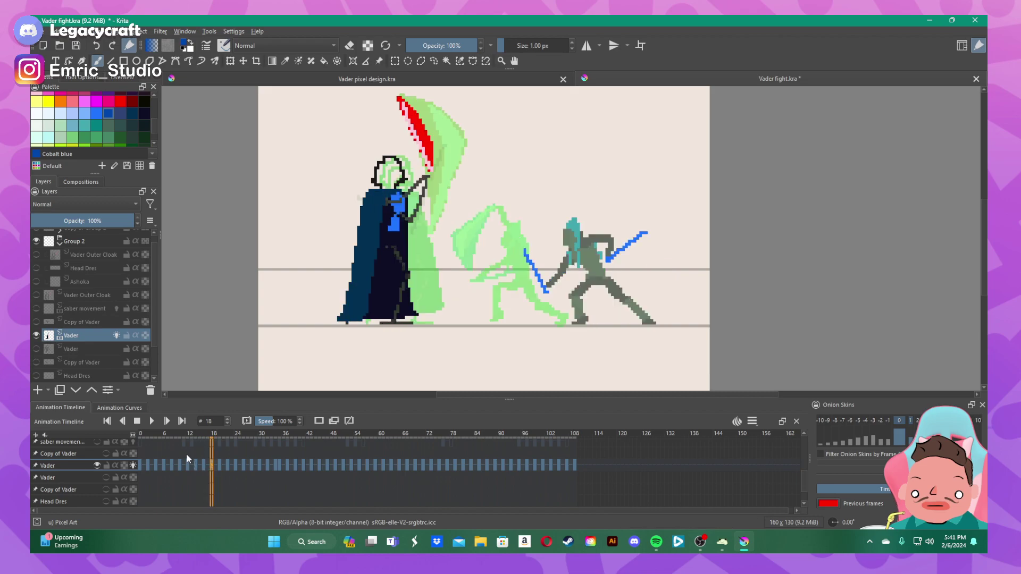
pyautogui.press('Right')
pyautogui.press('Right')
pyautogui.press('Right')
pyautogui.press('Right')
pyautogui.press('Right')
pyautogui.press('Right')
pyautogui.press('Right')
pyautogui.press('Right')
pyautogui.press('Right')
pyautogui.press('Right')
pyautogui.press('Right')
pyautogui.press('Right')
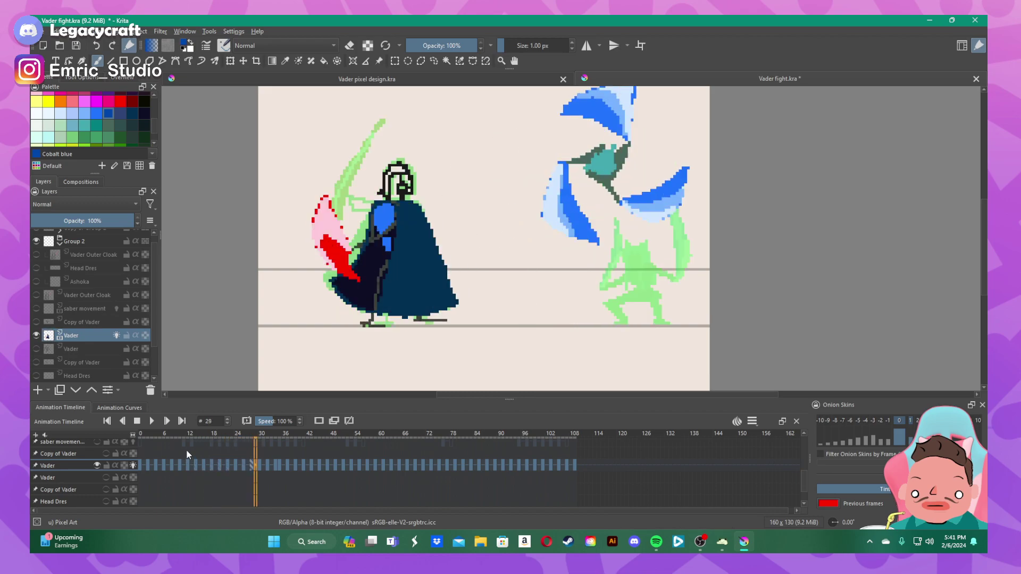
pyautogui.press('Right')
pyautogui.press('Right')
pyautogui.press('Right')
pyautogui.press('Right')
pyautogui.press('Right')
pyautogui.press('Right')
pyautogui.press('Right')
pyautogui.press('Right')
pyautogui.press('Right')
pyautogui.press('Right')
pyautogui.press('Right')
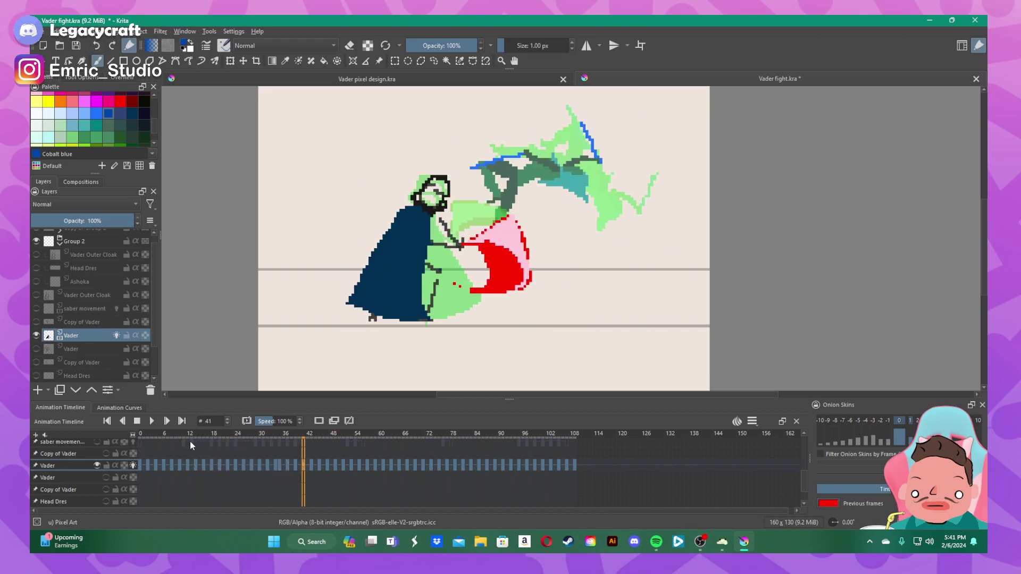
pyautogui.press('Right')
pyautogui.press('Right')
pyautogui.press('Right')
pyautogui.press('Right')
pyautogui.press('Right')
pyautogui.press('Right')
pyautogui.press('Right')
pyautogui.press('Right')
pyautogui.press('Right')
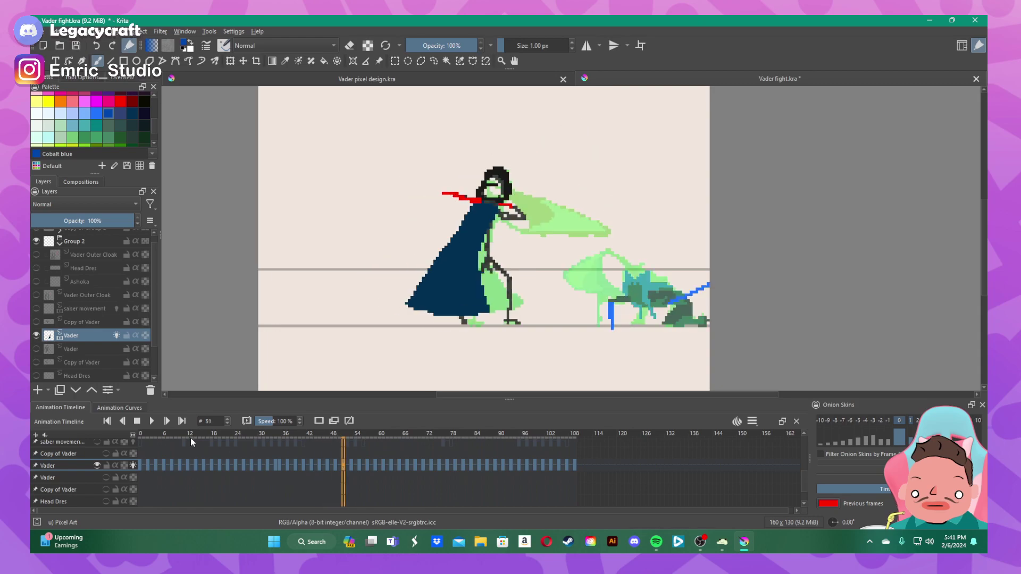
pyautogui.press('Right')
pyautogui.press('Right')
pyautogui.press('Right')
pyautogui.press('Right')
pyautogui.press('Right')
pyautogui.press('Right')
pyautogui.press('Right')
pyautogui.press('Right')
pyautogui.press('Right')
pyautogui.press('Right')
pyautogui.press('Right')
pyautogui.press('Right')
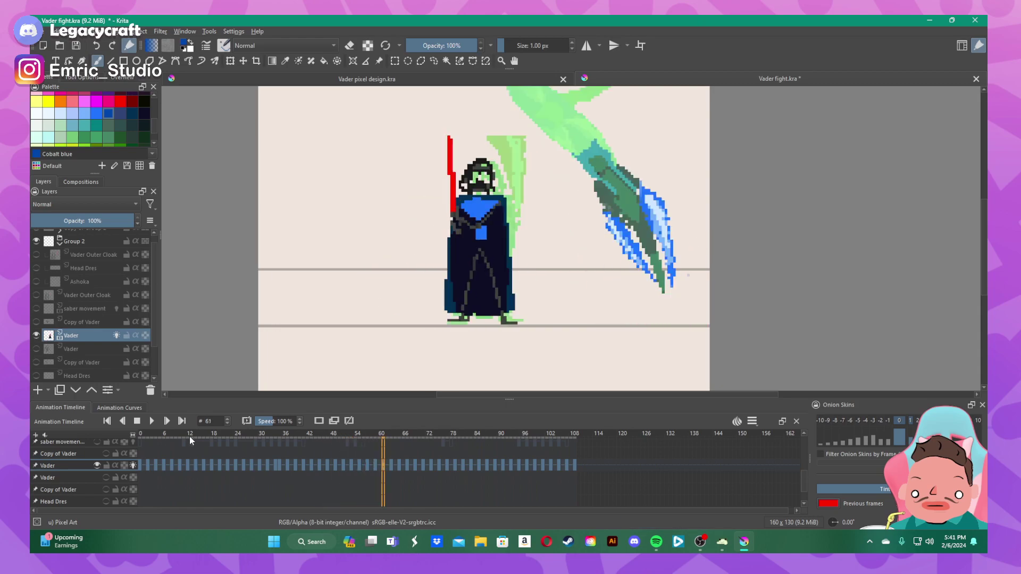
pyautogui.press('Right')
pyautogui.press('Right')
pyautogui.press('Right')
pyautogui.press('Right')
pyautogui.press('Right')
pyautogui.press('Right')
pyautogui.press('Right')
pyautogui.press('Right')
pyautogui.press('Right')
pyautogui.press('Right')
pyautogui.press('Right')
pyautogui.press('Right')
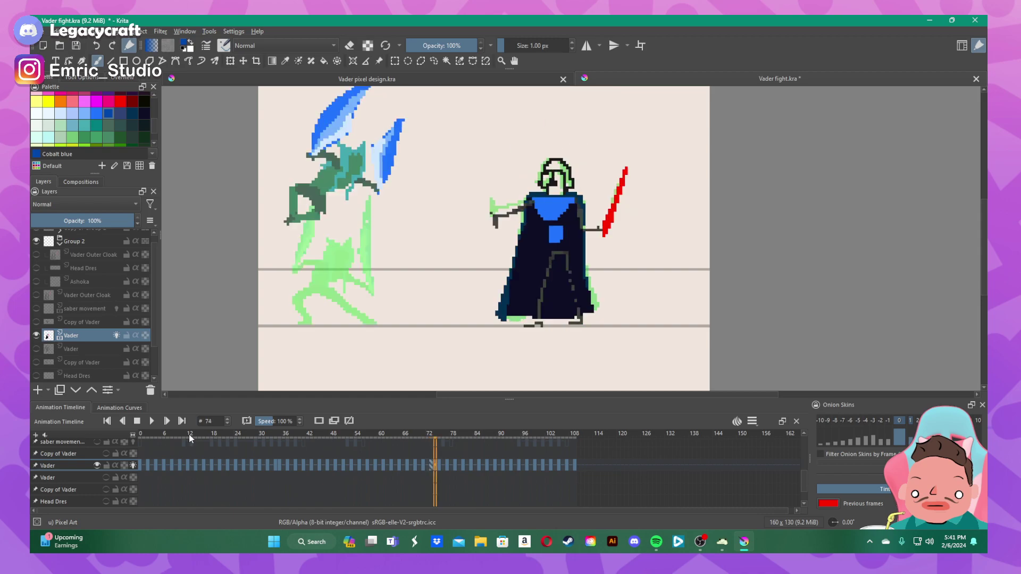
pyautogui.press('Right')
pyautogui.press('Right')
pyautogui.press('Right')
pyautogui.press('Right')
pyautogui.press('Right')
pyautogui.press('Right')
pyautogui.press('Right')
pyautogui.press('Right')
pyautogui.press('Right')
pyautogui.press('Right')
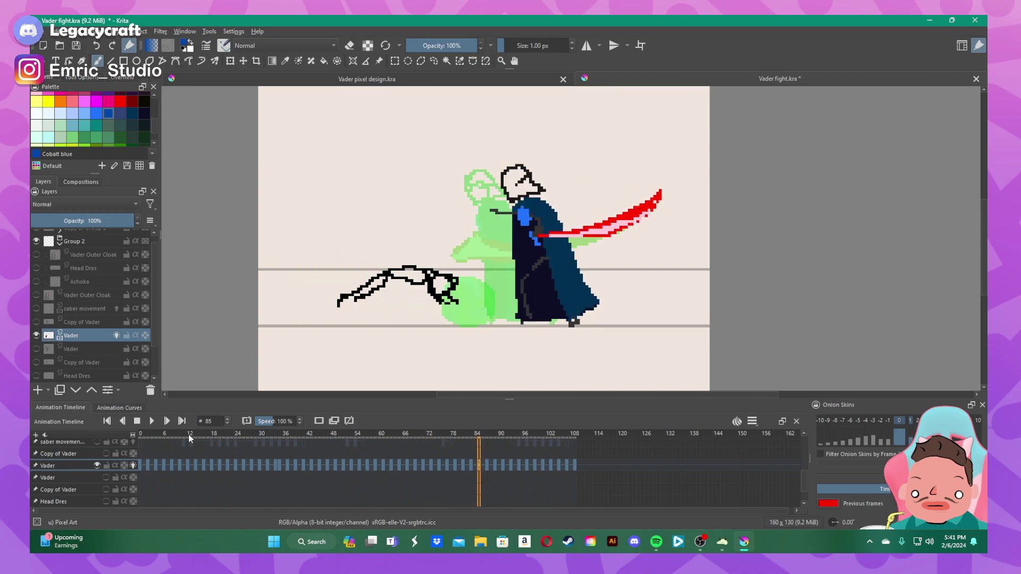
pyautogui.press('Right')
pyautogui.press('Right')
pyautogui.press('Left')
pyautogui.press('Left')
pyautogui.press('Left')
pyautogui.press('Left')
pyautogui.press('Left')
pyautogui.press('Left')
pyautogui.press('Left')
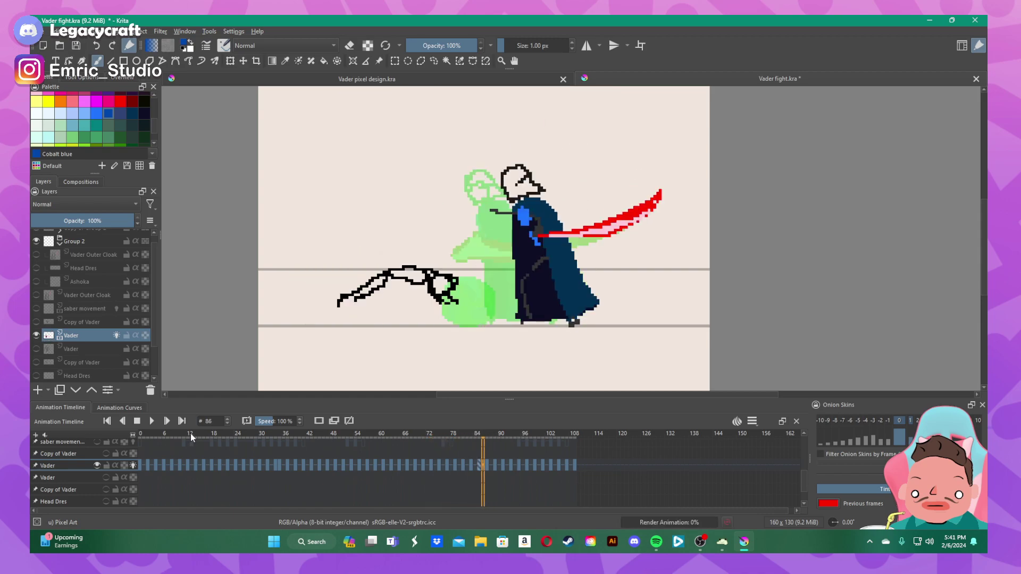
pyautogui.press('Right')
pyautogui.press('Right')
pyautogui.press('Right')
pyautogui.press('Right')
pyautogui.press('Right')
pyautogui.press('Right')
pyautogui.press('Right')
pyautogui.press('Right')
pyautogui.press('Right')
pyautogui.press('Right')
pyautogui.press('Right')
pyautogui.press('Right')
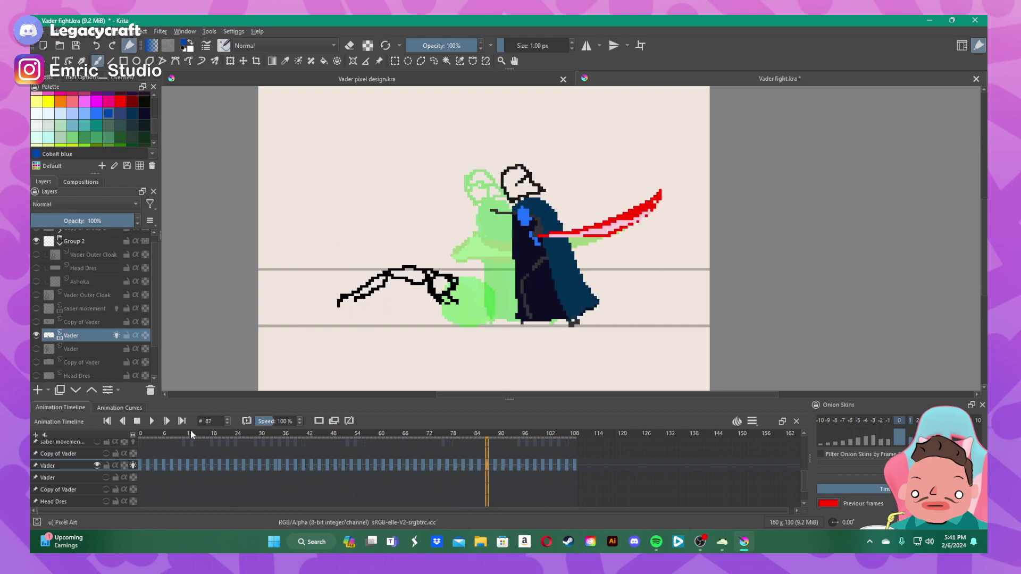
pyautogui.press('Right')
pyautogui.press('Right')
pyautogui.press('Right')
pyautogui.press('Right')
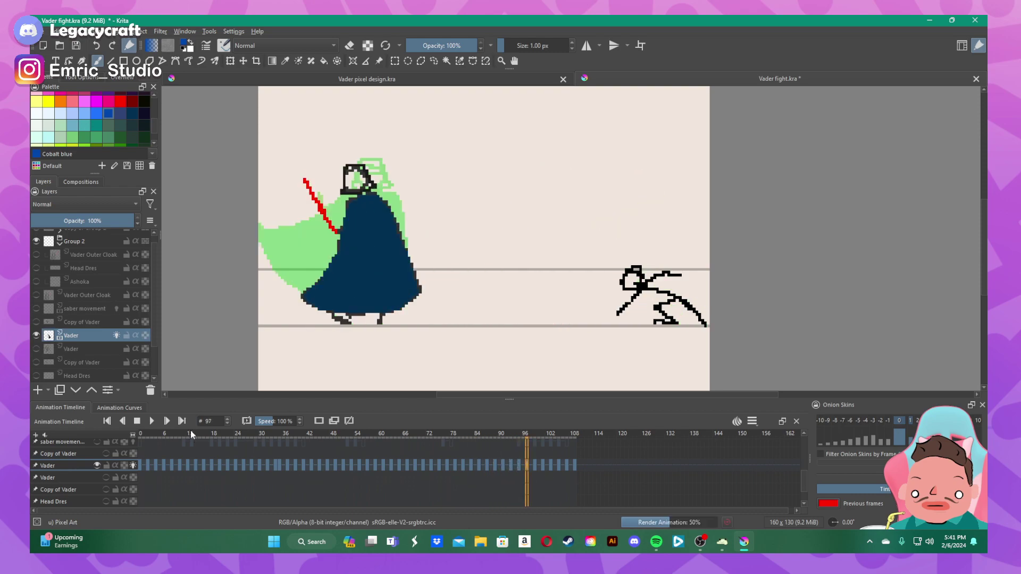
# - Step back through the animation from frame 97 to frame 80, checking the colouring of Vader's cloak and chest on each pose
pyautogui.press('Left')
pyautogui.press('Left')
pyautogui.press('Left')
pyautogui.press('Left')
pyautogui.press('Left')
pyautogui.press('Left')
pyautogui.press('Left')
pyautogui.press('Left')
pyautogui.press('Left')
pyautogui.press('Left')
pyautogui.press('Left')
pyautogui.press('Left')
pyautogui.press('Left')
pyautogui.press('Left')
pyautogui.press('Left')
pyautogui.press('Left')
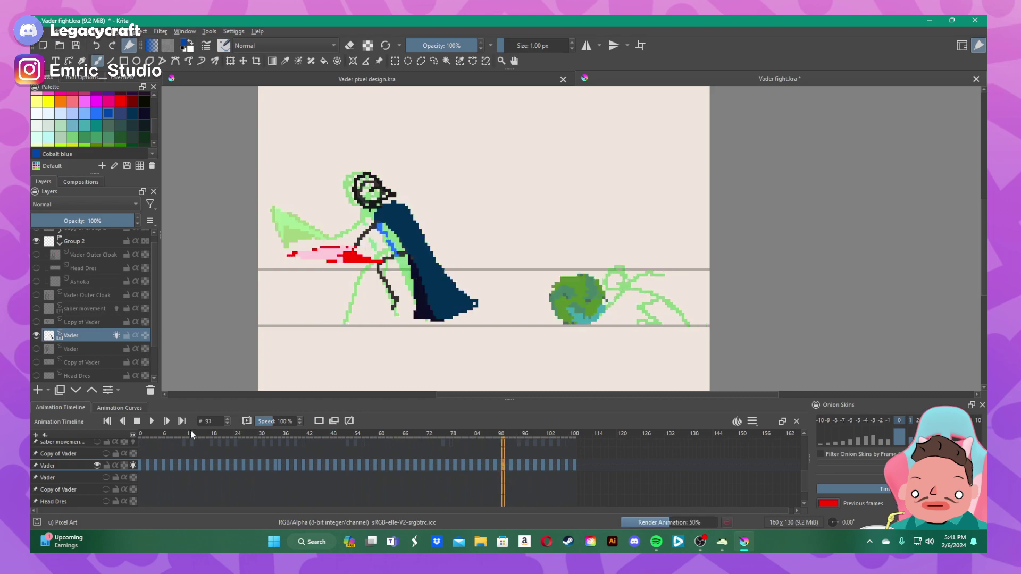
pyautogui.press('Left')
pyautogui.press('Left')
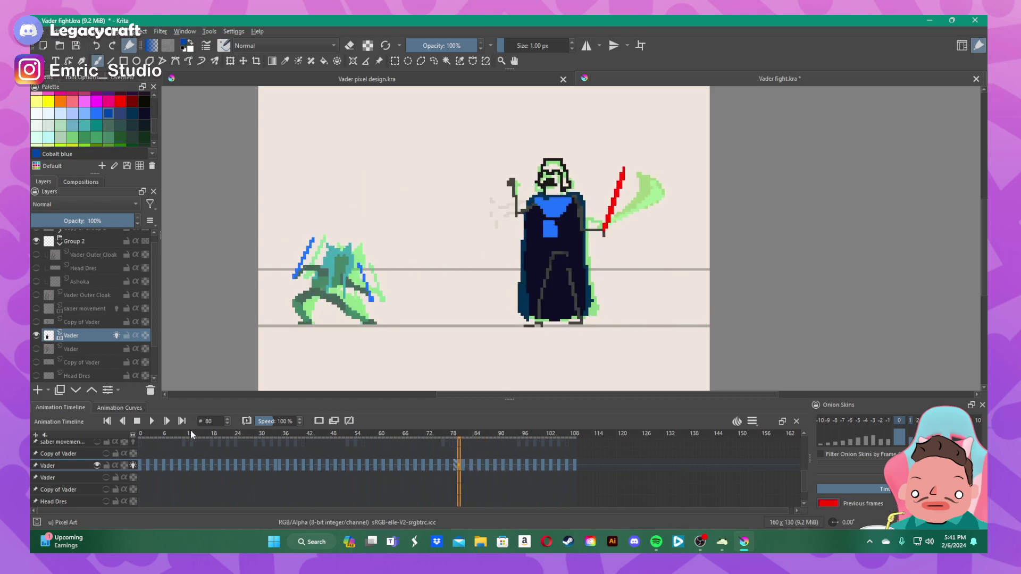
# - Step back and forth between frames 77 and 82 to compare Vader's chest and cloak colours on the front-facing poses
pyautogui.press('Left')
pyautogui.press('Left')
pyautogui.press('Left')
pyautogui.press('Right')
pyautogui.press('Right')
pyautogui.press('Right')
pyautogui.press('Right')
pyautogui.press('Right')
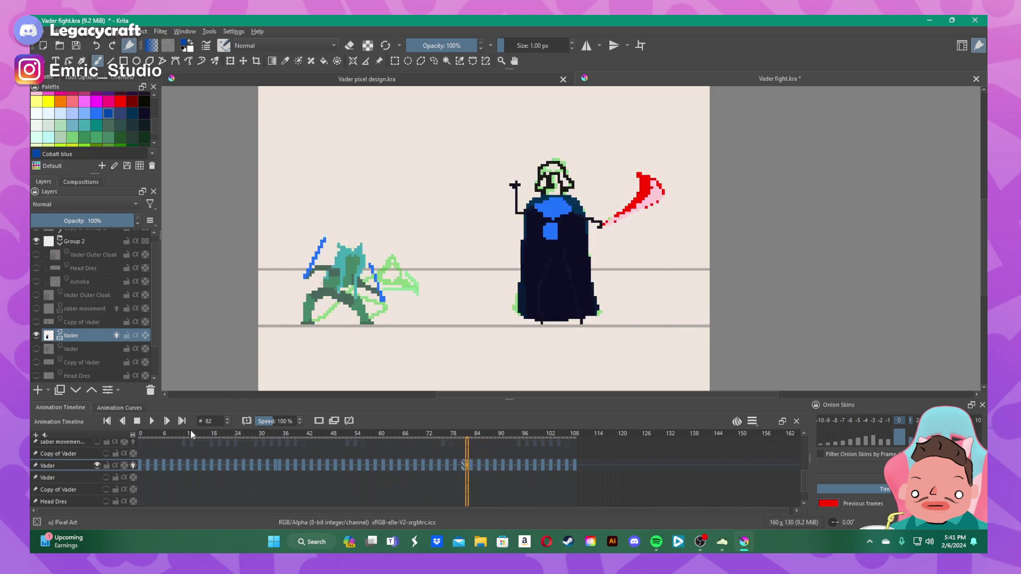
pyautogui.press('Left')
pyautogui.press('Left')
pyautogui.press('Left')
pyautogui.press('Left')
pyautogui.press('Left')
pyautogui.press('Left')
pyautogui.press('Left')
pyautogui.press('Left')
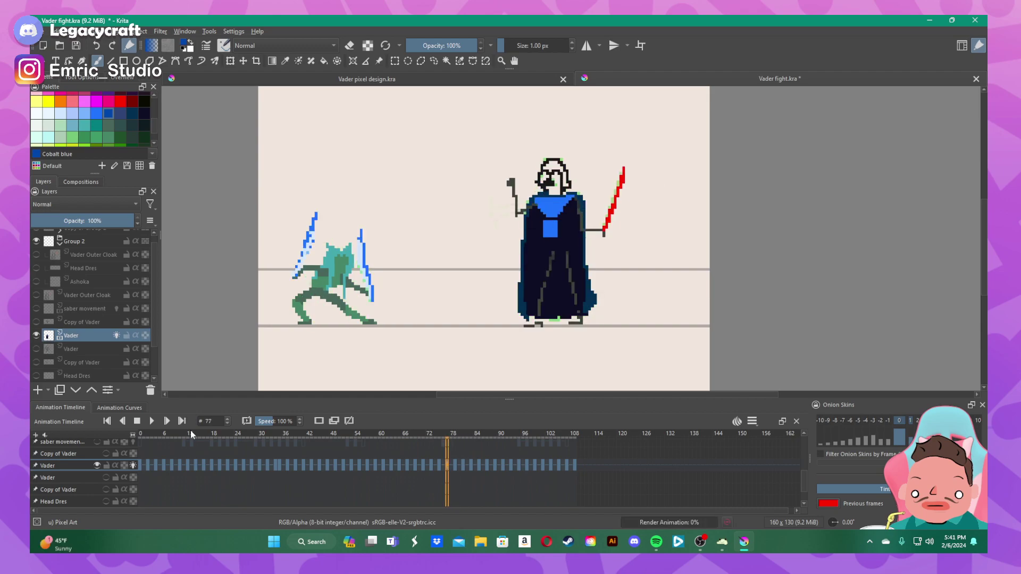
pyautogui.press('Right')
pyautogui.press('Right')
pyautogui.press('Right')
pyautogui.press('Right')
pyautogui.press('Right')
pyautogui.press('Right')
pyautogui.press('Right')
pyautogui.press('Right')
pyautogui.press('Right')
pyautogui.press('Right')
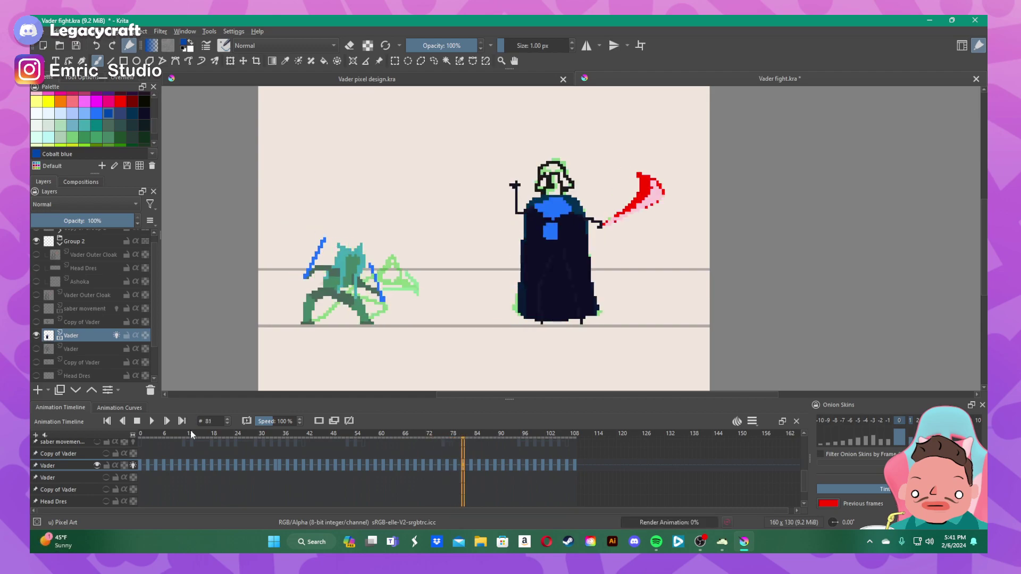
# - Step forward from frame 81 through the closing frames and back to frame 84 to examine the remaining cloak and chest colours
pyautogui.press('Right')
pyautogui.press('Right')
pyautogui.press('Right')
pyautogui.press('Right')
pyautogui.press('Right')
pyautogui.press('Right')
pyautogui.press('Right')
pyautogui.press('Right')
pyautogui.press('Right')
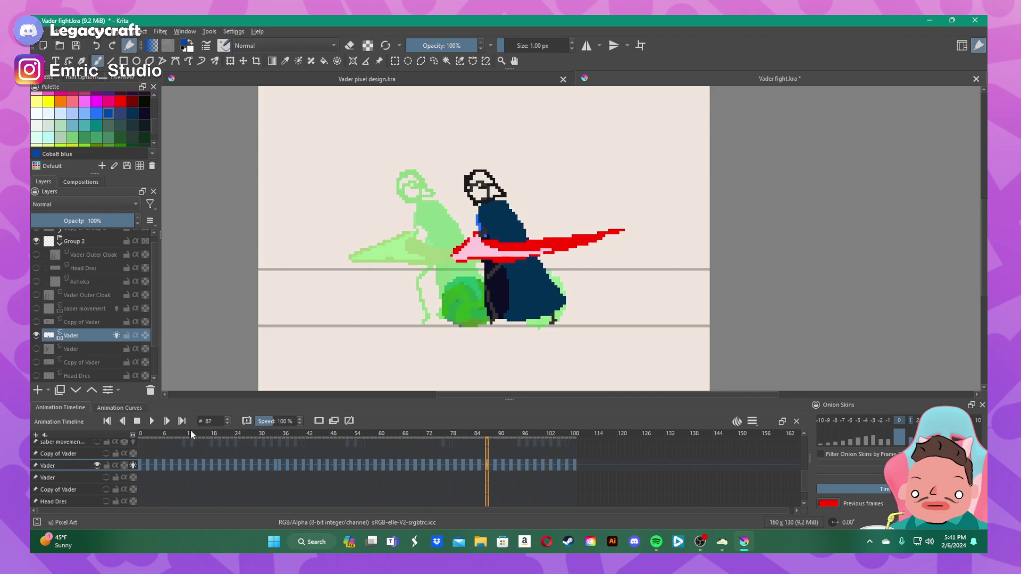
pyautogui.press('Right')
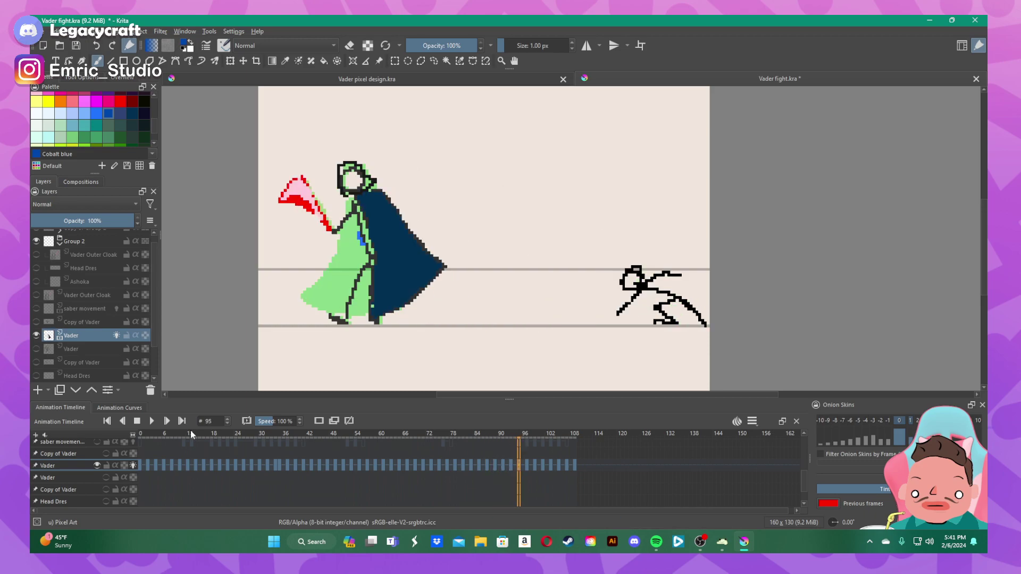
pyautogui.press('Left')
pyautogui.press('Left')
pyautogui.press('Right')
pyautogui.press('Right')
pyautogui.press('Right')
pyautogui.press('Right')
pyautogui.press('Right')
pyautogui.press('Right')
pyautogui.press('Right')
pyautogui.press('Right')
pyautogui.press('Right')
pyautogui.press('Left')
pyautogui.press('Left')
pyautogui.press('Left')
pyautogui.press('Left')
pyautogui.press('Left')
pyautogui.press('Left')
pyautogui.press('Left')
pyautogui.press('Left')
pyautogui.press('Left')
pyautogui.press('Left')
pyautogui.press('Left')
pyautogui.press('Left')
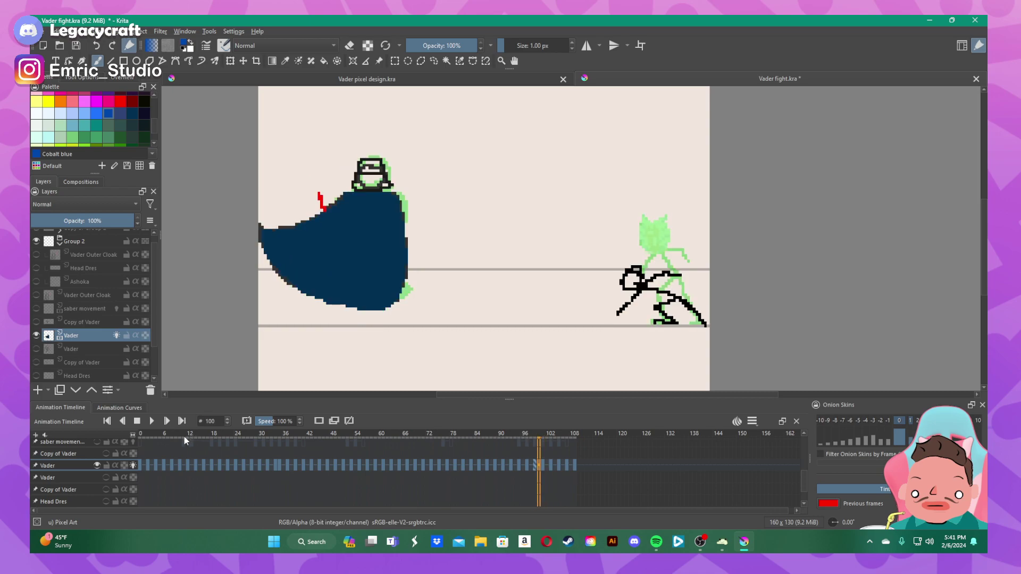
pyautogui.press('Left')
pyautogui.press('Left')
pyautogui.press('Left')
pyautogui.press('Left')
pyautogui.press('Left')
pyautogui.press('Left')
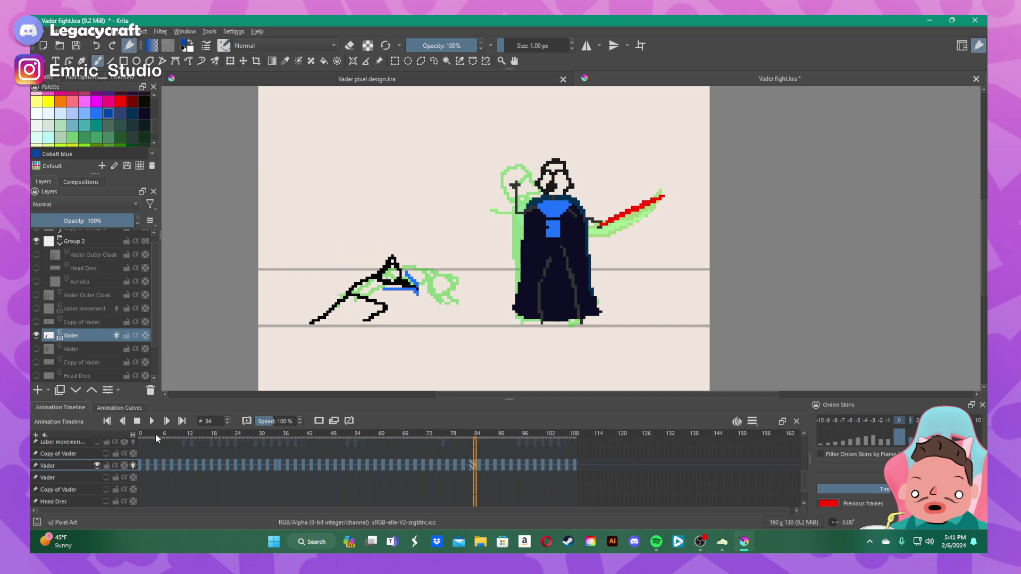
# - Show the upper Copy of Vader layer as a reference and paint Vader's front shin and boots Cobalt blue on frame 2
pyautogui.click(165, 464)
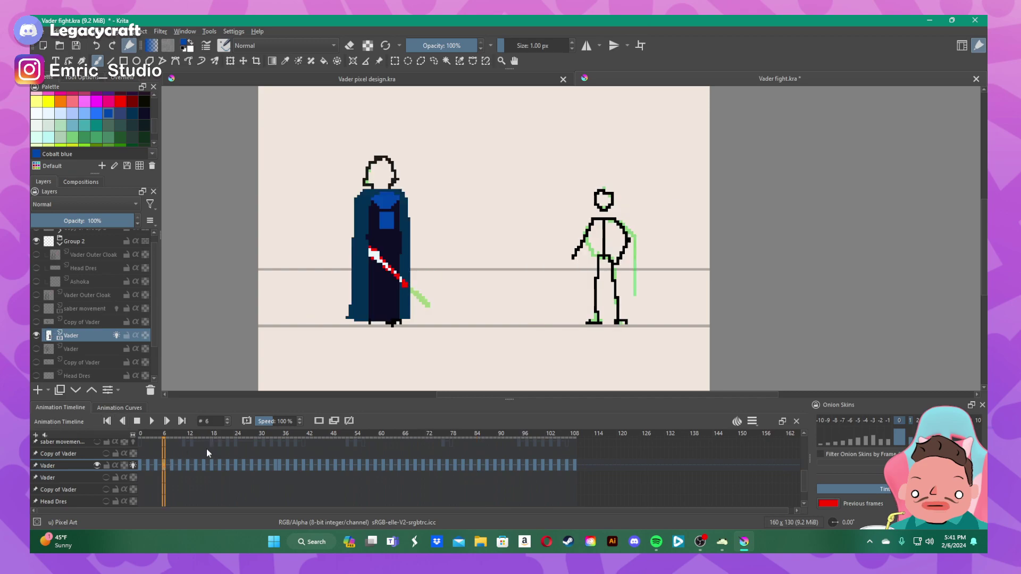
pyautogui.press('Left')
pyautogui.press('Left')
pyautogui.press('Left')
pyautogui.press('Left')
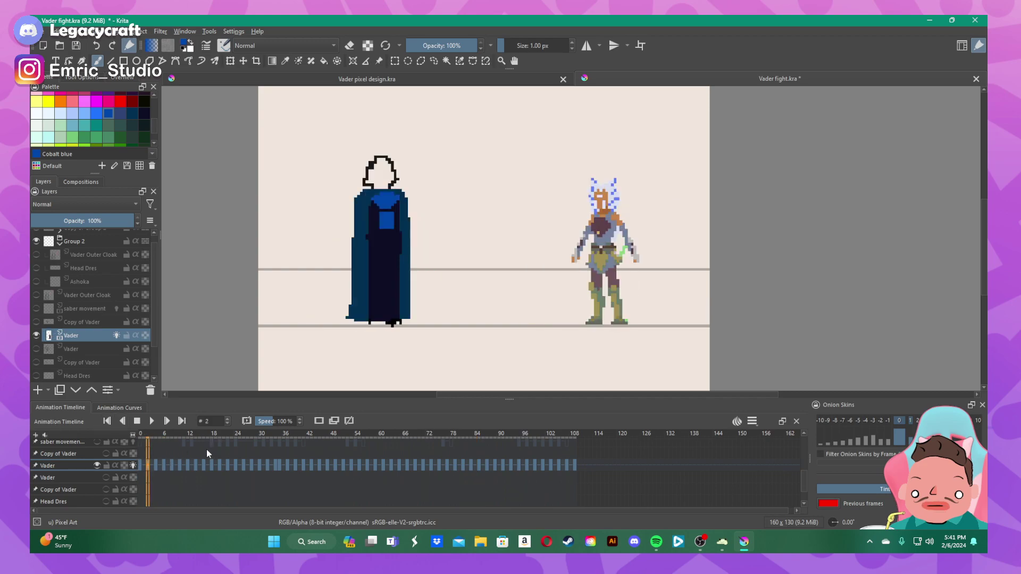
pyautogui.press('Left')
pyautogui.click(36, 321)
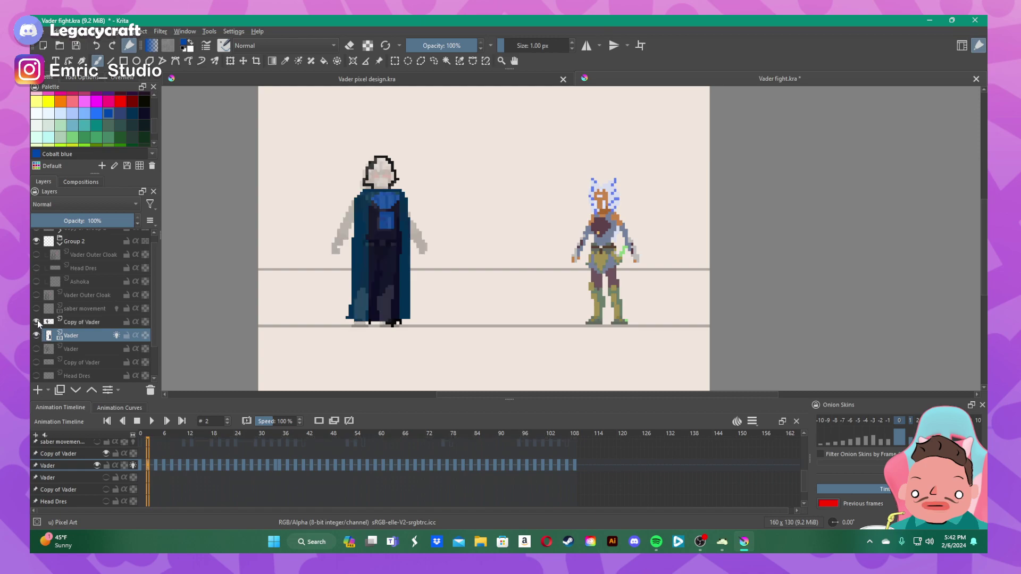
pyautogui.scroll(2, 396, 275)
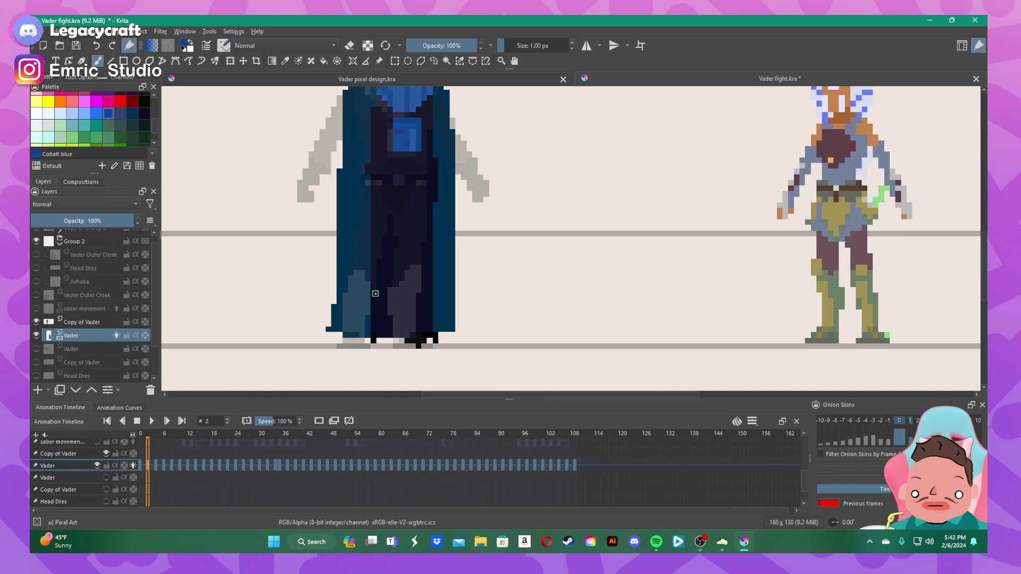
pyautogui.moveTo(390, 289)
pyautogui.mouseDown()
pyautogui.moveTo(394, 305)
pyautogui.moveTo(394, 295)
pyautogui.mouseUp()
pyautogui.moveTo(402, 291)
pyautogui.mouseDown()
pyautogui.moveTo(416, 268)
pyautogui.moveTo(418, 287)
pyautogui.moveTo(411, 276)
pyautogui.moveTo(410, 332)
pyautogui.moveTo(399, 339)
pyautogui.moveTo(403, 295)
pyautogui.moveTo(401, 334)
pyautogui.moveTo(400, 311)
pyautogui.moveTo(410, 343)
pyautogui.mouseUp()
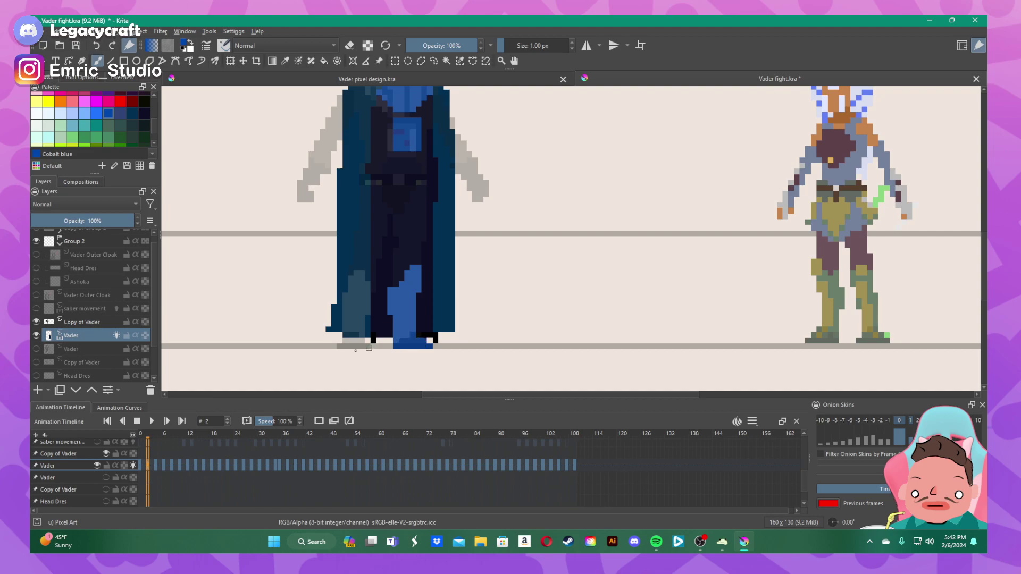
pyautogui.moveTo(340, 346)
pyautogui.mouseDown()
pyautogui.moveTo(355, 345)
pyautogui.moveTo(344, 342)
pyautogui.mouseUp()
# - On frame 4, paint the soles of Vader's boots Dark grey blue and erase the stray black foot outlines
pyautogui.click(157, 465)
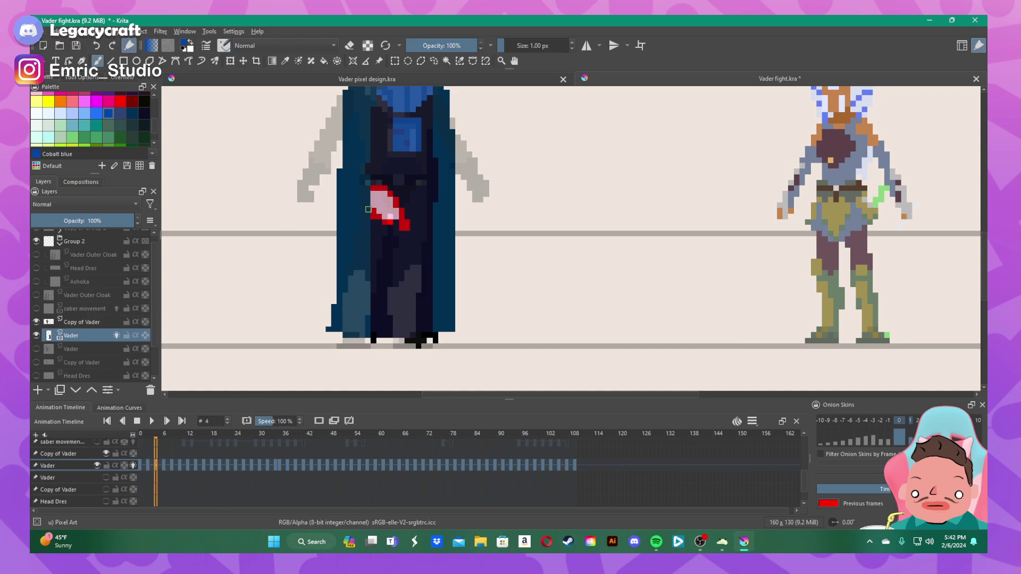
pyautogui.moveTo(340, 346); pyautogui.dragTo(373, 347)
pyautogui.press('e')
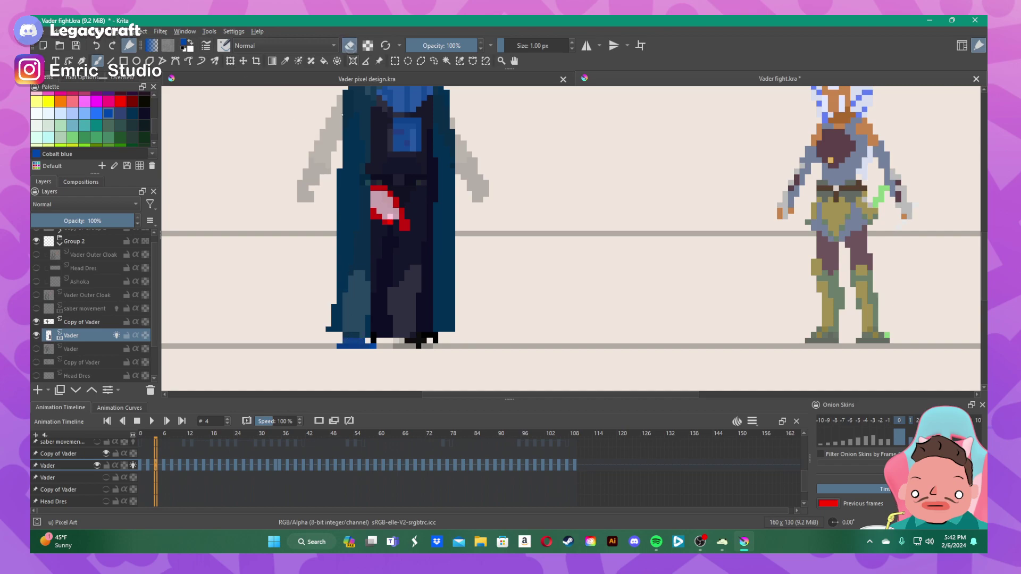
pyautogui.moveTo(375, 343); pyautogui.dragTo(432, 339)
pyautogui.click(120, 113)
pyautogui.press('e')
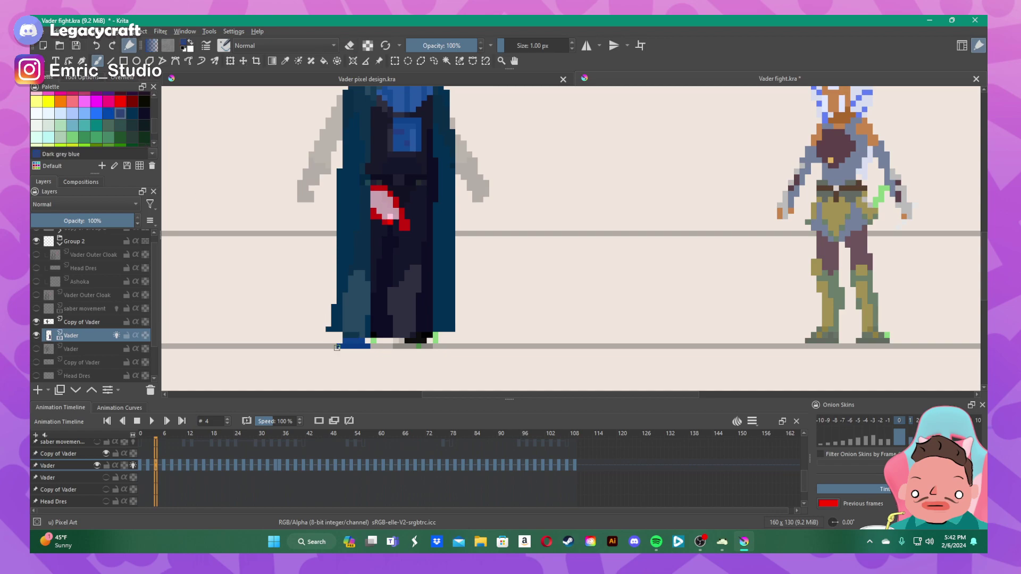
pyautogui.moveTo(337, 348)
pyautogui.mouseDown()
pyautogui.moveTo(368, 346)
pyautogui.moveTo(345, 343)
pyautogui.moveTo(440, 351)
pyautogui.moveTo(395, 346)
pyautogui.moveTo(423, 342)
pyautogui.mouseUp()
# - Outline and fill Vader's front shin in Cobalt blue on frame 4, touching up the boot in Dark grey blue
pyautogui.click(109, 114)
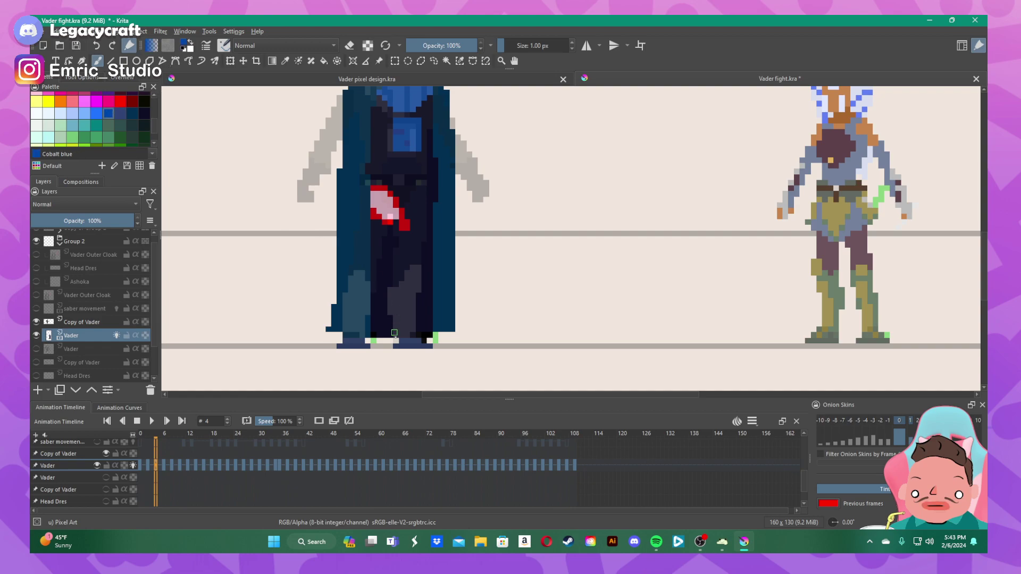
pyautogui.moveTo(396, 341)
pyautogui.mouseDown()
pyautogui.moveTo(391, 291)
pyautogui.moveTo(413, 269)
pyautogui.moveTo(407, 336)
pyautogui.mouseUp()
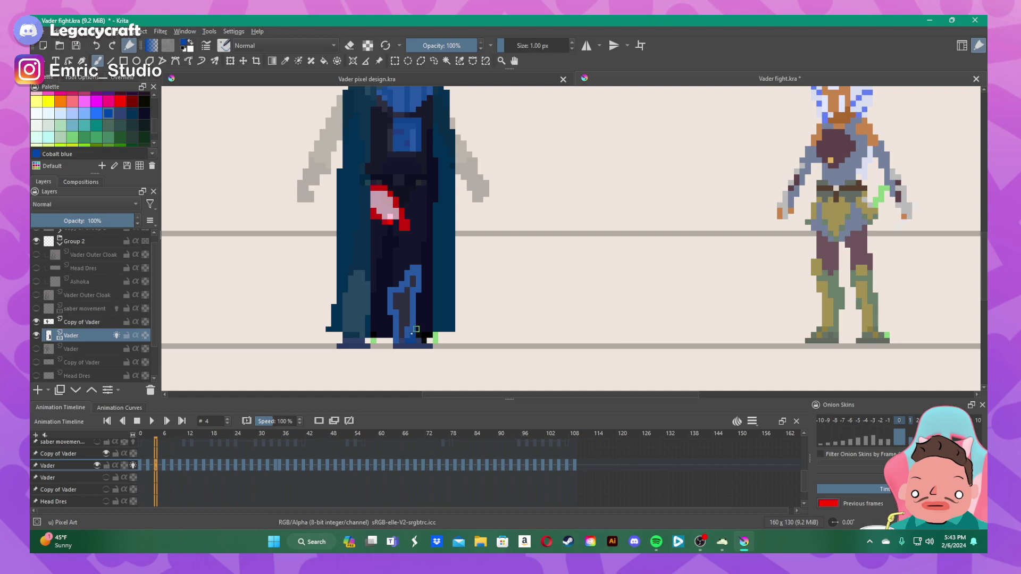
pyautogui.moveTo(401, 340)
pyautogui.mouseDown()
pyautogui.moveTo(395, 299)
pyautogui.moveTo(409, 279)
pyautogui.moveTo(404, 319)
pyautogui.moveTo(406, 295)
pyautogui.mouseUp()
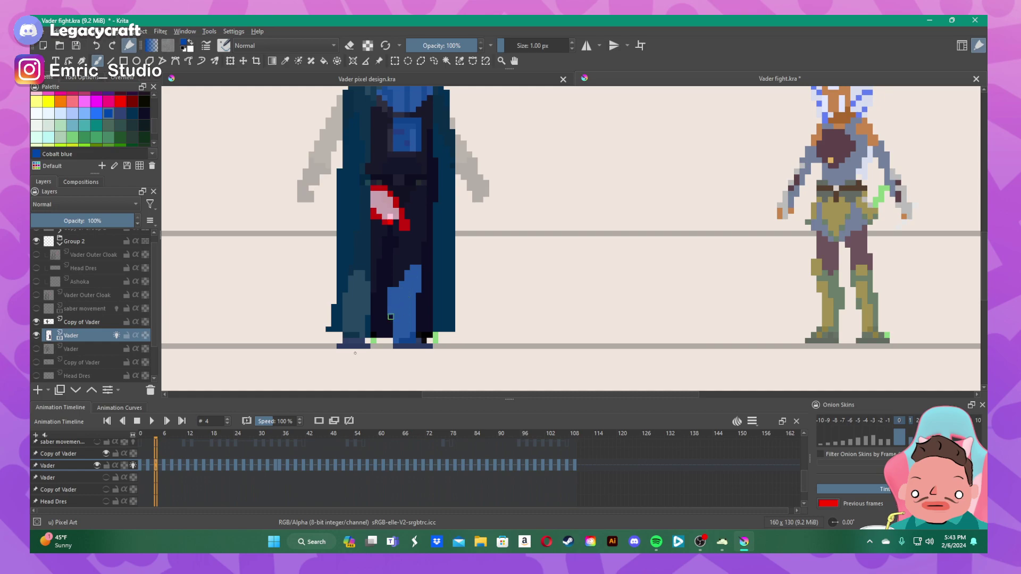
pyautogui.click(120, 113)
pyautogui.click(415, 336)
# - On frame 6, paint Vader's front shin Cobalt blue and the soles of both boots Dark grey blue
pyautogui.click(164, 465)
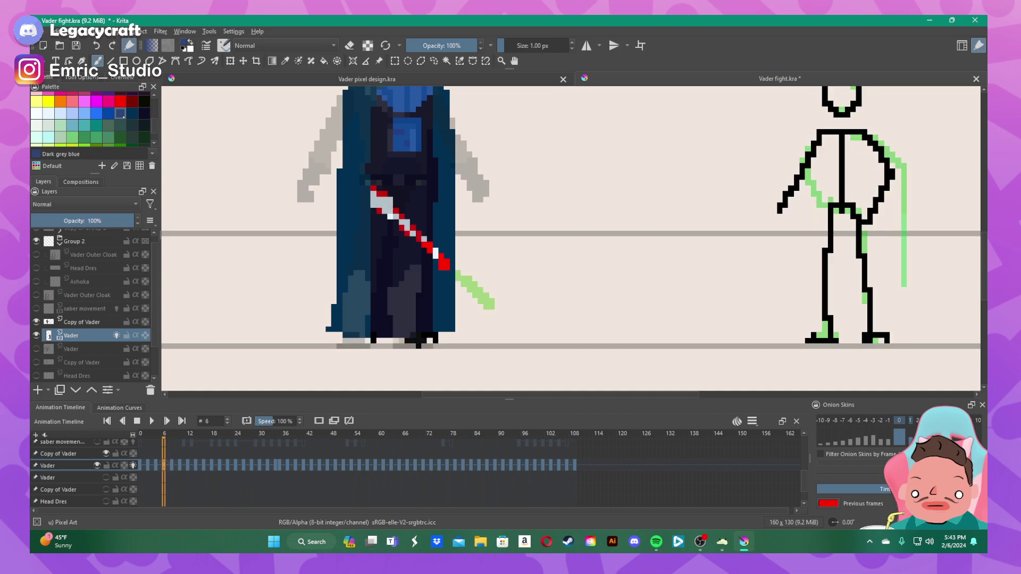
pyautogui.click(108, 113)
pyautogui.moveTo(388, 290)
pyautogui.mouseDown()
pyautogui.moveTo(396, 312)
pyautogui.moveTo(396, 292)
pyautogui.moveTo(416, 269)
pyautogui.moveTo(400, 339)
pyautogui.moveTo(413, 321)
pyautogui.moveTo(401, 317)
pyautogui.mouseUp()
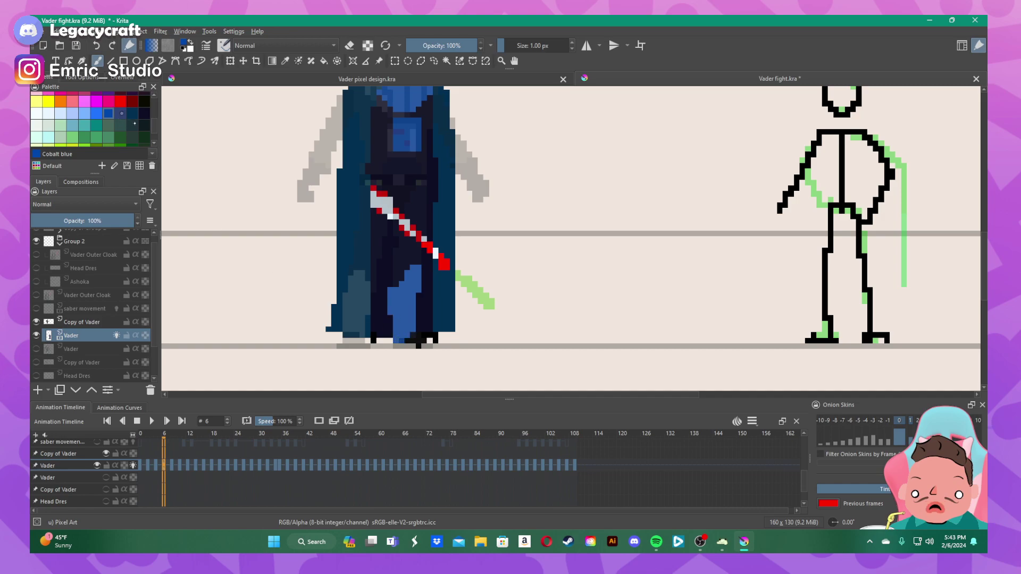
pyautogui.keyDown('ctrl'); pyautogui.click(341, 281); pyautogui.keyUp('ctrl')
pyautogui.moveTo(339, 346); pyautogui.dragTo(365, 347)
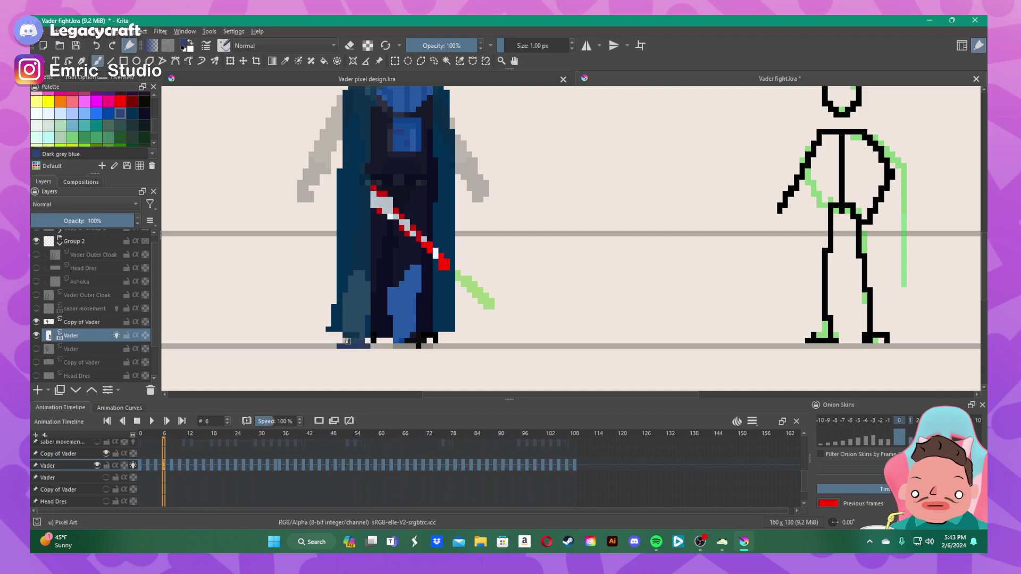
pyautogui.moveTo(395, 345); pyautogui.dragTo(431, 346)
pyautogui.click(412, 339)
pyautogui.scroll(-5, 532, 144)
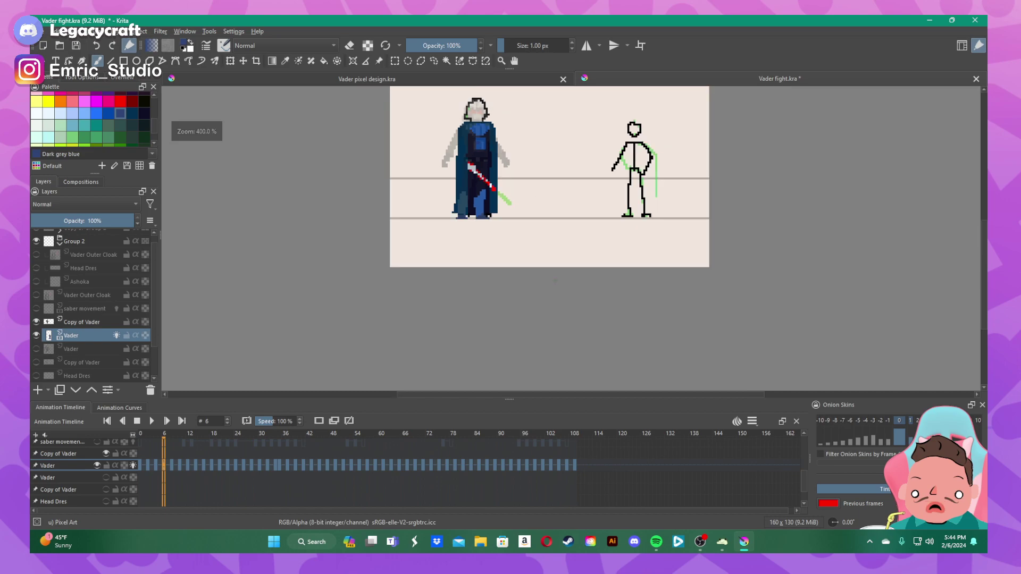
pyautogui.scroll(3, 561, 147)
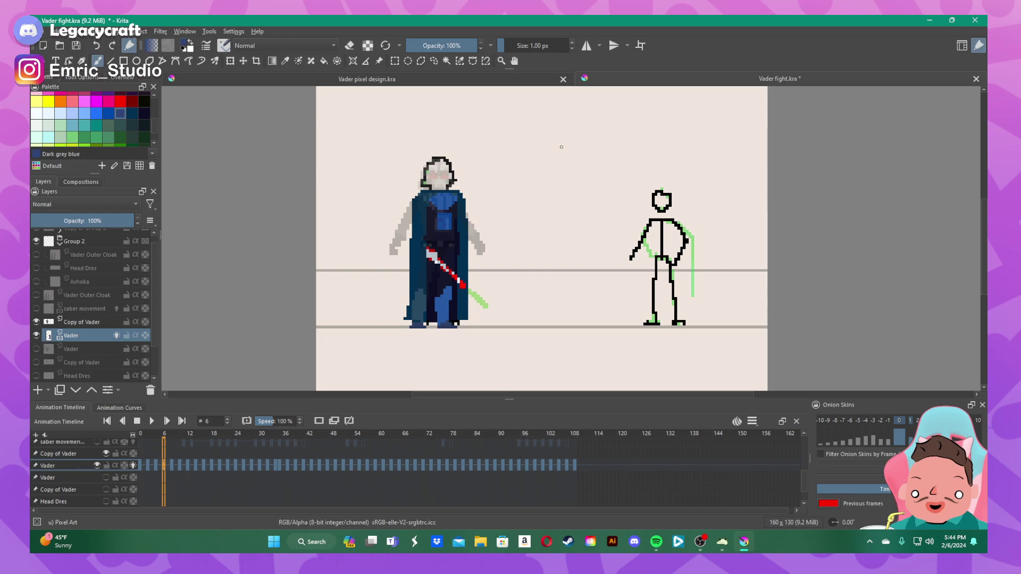
pyautogui.press('+')
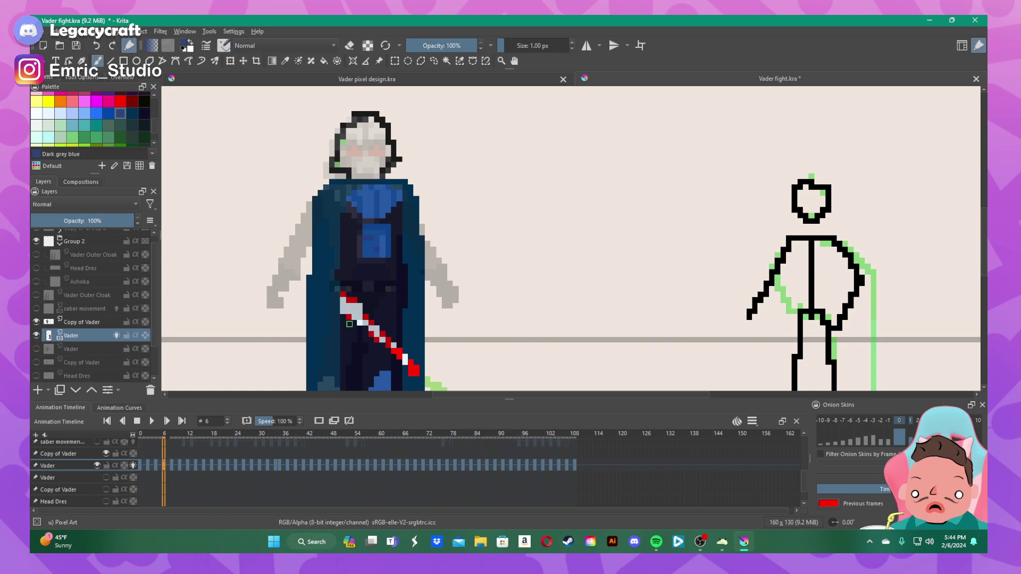
pyautogui.press('-')
pyautogui.scroll(-1, 390, 250)
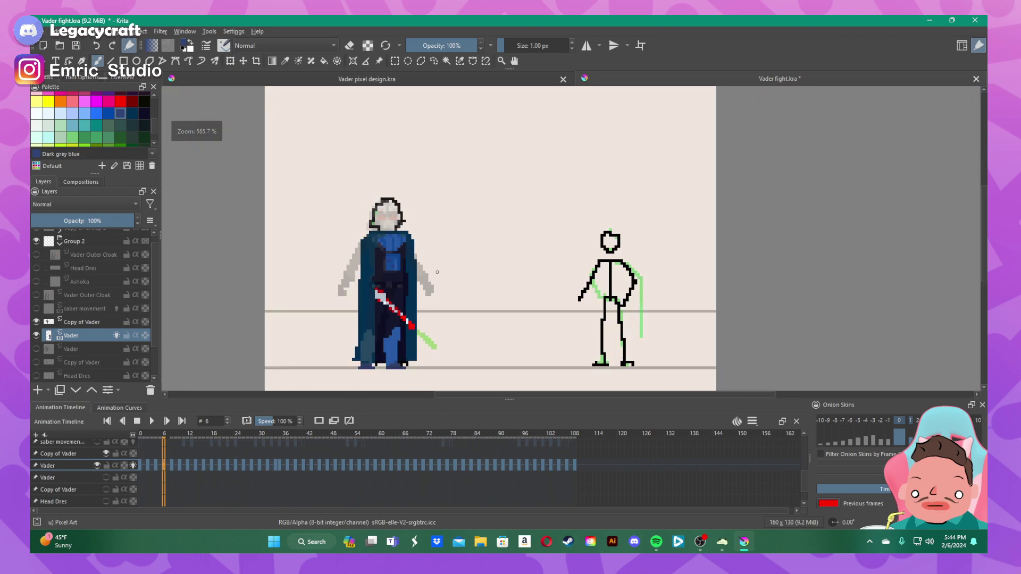
pyautogui.scroll(1, 390, 250)
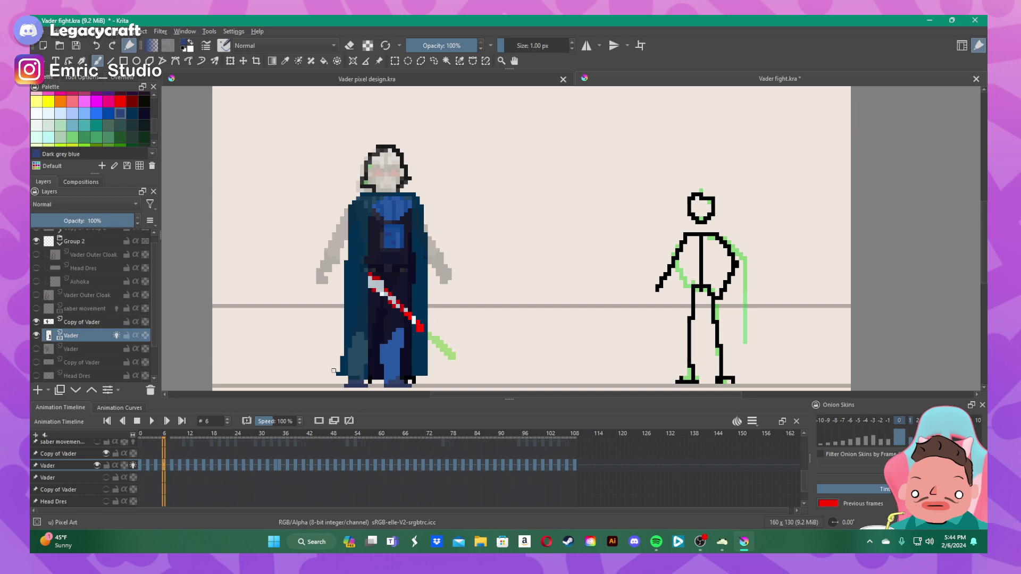
pyautogui.scroll(1, 382, 335)
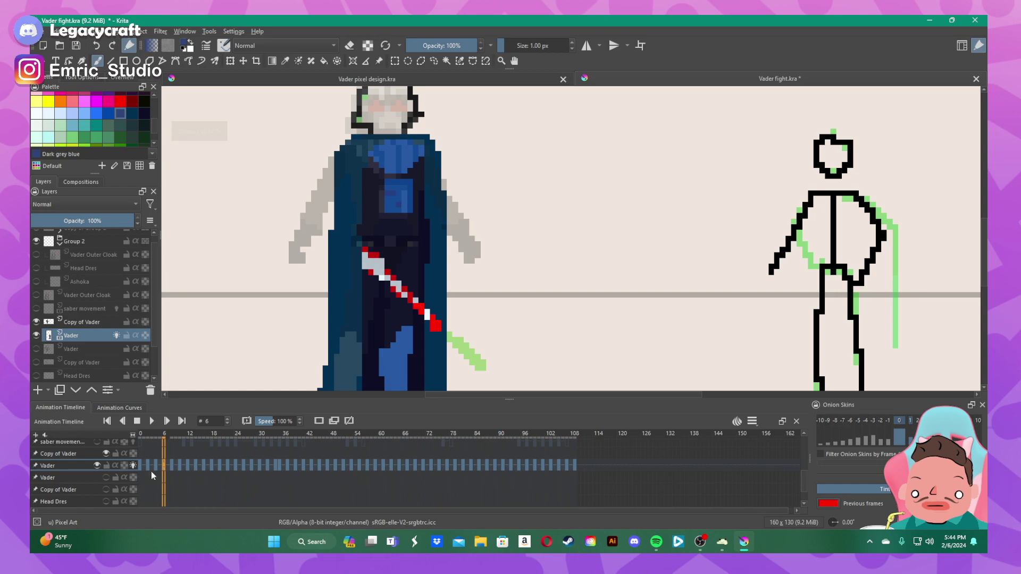
# - On frame 8, paint the soles of both Vader's boots Dark grey blue and erase the leftover black foot outlines
pyautogui.click(171, 465)
pyautogui.scroll(-4, 441, 339)
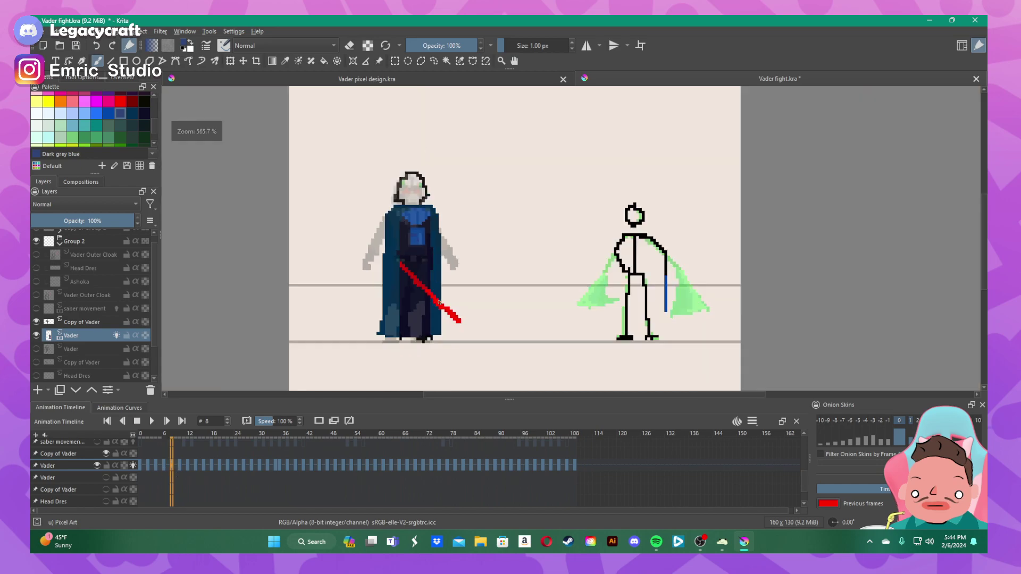
pyautogui.scroll(3, 442, 339)
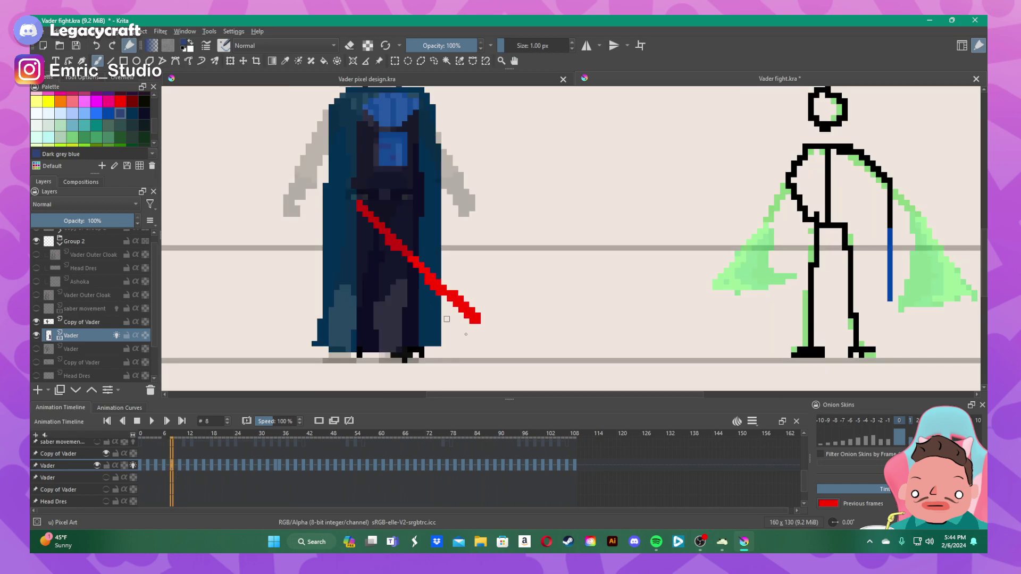
pyautogui.moveTo(324, 360); pyautogui.dragTo(418, 361)
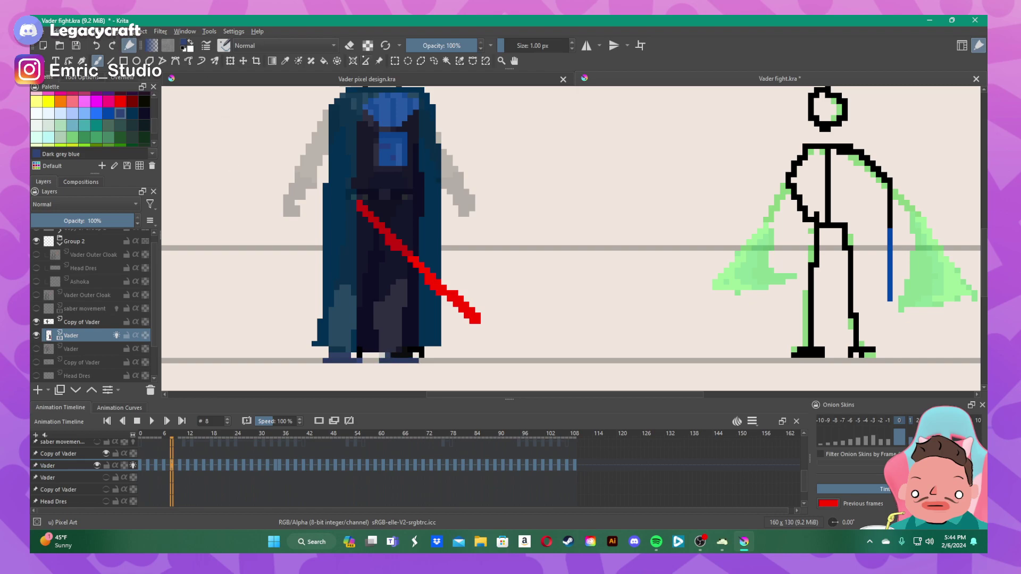
pyautogui.click(349, 45)
pyautogui.click(411, 354)
pyautogui.click(360, 355)
# - Paint Vader's front shin and the upper part of its boot Cobalt blue on frame 8
pyautogui.click(109, 113)
pyautogui.press('e')
pyautogui.moveTo(382, 350); pyautogui.dragTo(393, 351)
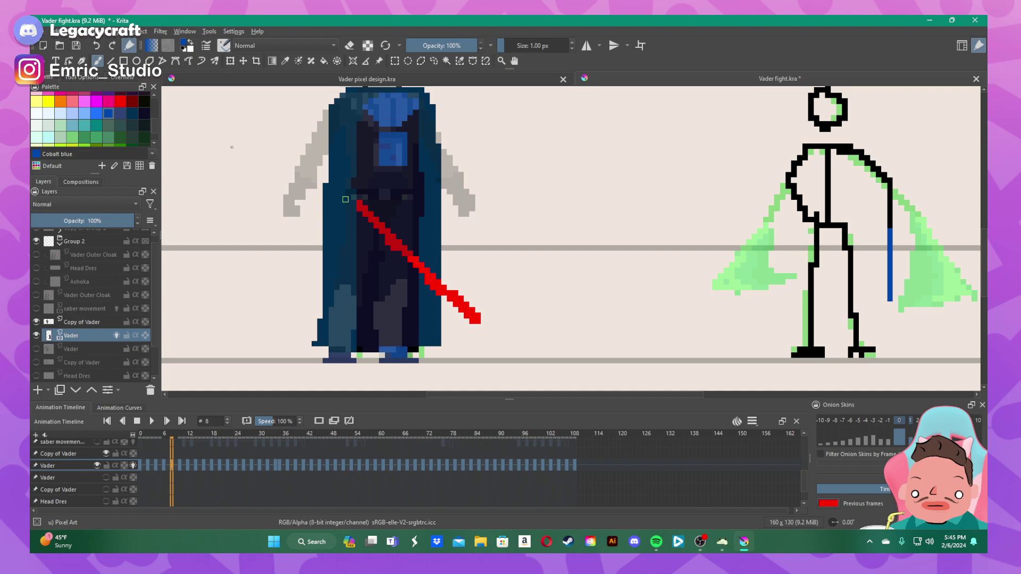
pyautogui.click(120, 114)
pyautogui.click(109, 114)
pyautogui.moveTo(382, 349); pyautogui.dragTo(382, 353)
pyautogui.moveTo(398, 343)
pyautogui.mouseDown()
pyautogui.moveTo(404, 285)
pyautogui.moveTo(391, 308)
pyautogui.moveTo(376, 306)
pyautogui.moveTo(388, 341)
pyautogui.moveTo(388, 315)
pyautogui.mouseUp()
# - On frame 10, paint Vader's front shin Cobalt blue and both of his boots Dark grey blue
pyautogui.click(143, 114)
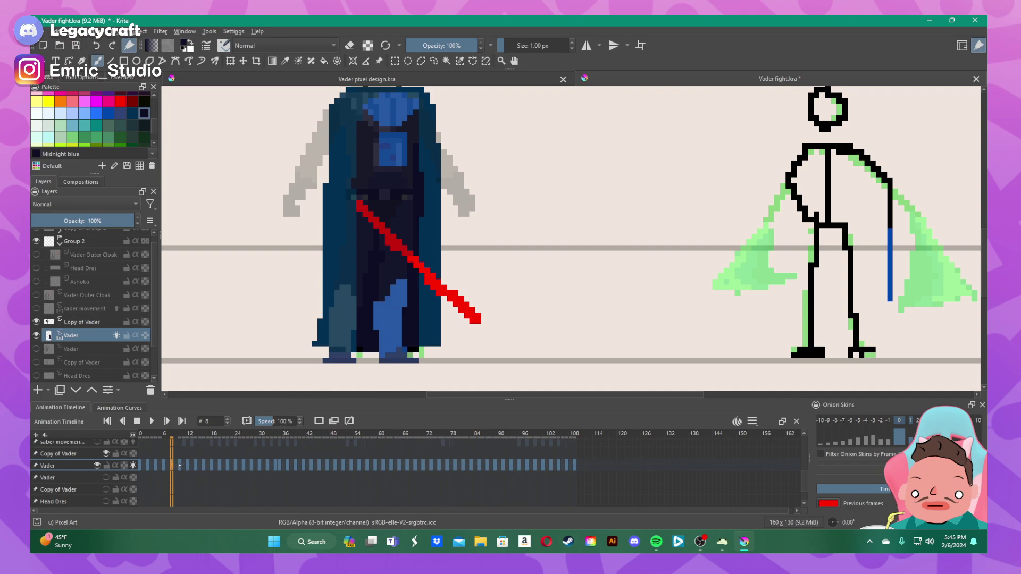
pyautogui.press('Right')
pyautogui.press('Right')
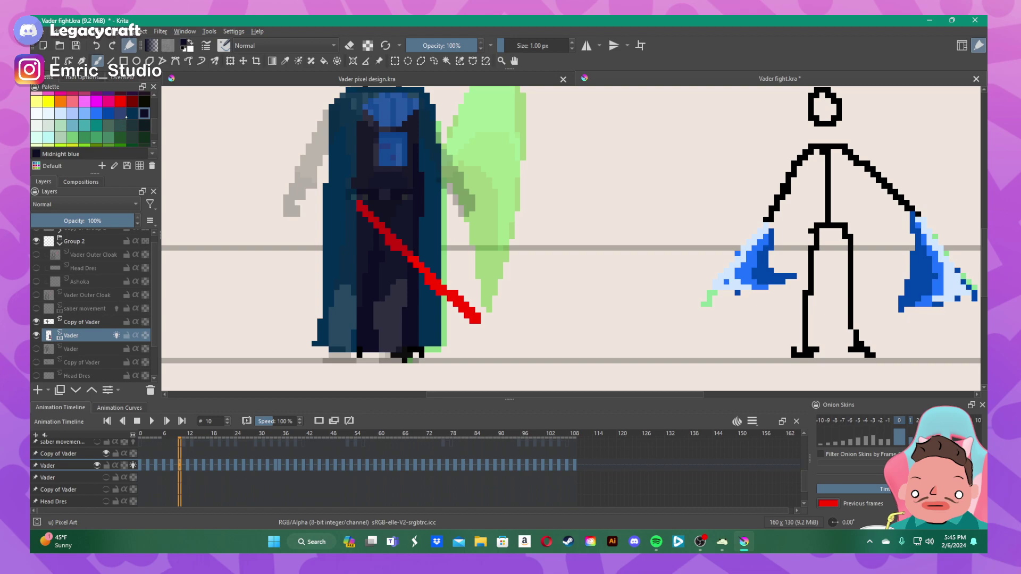
pyautogui.click(109, 114)
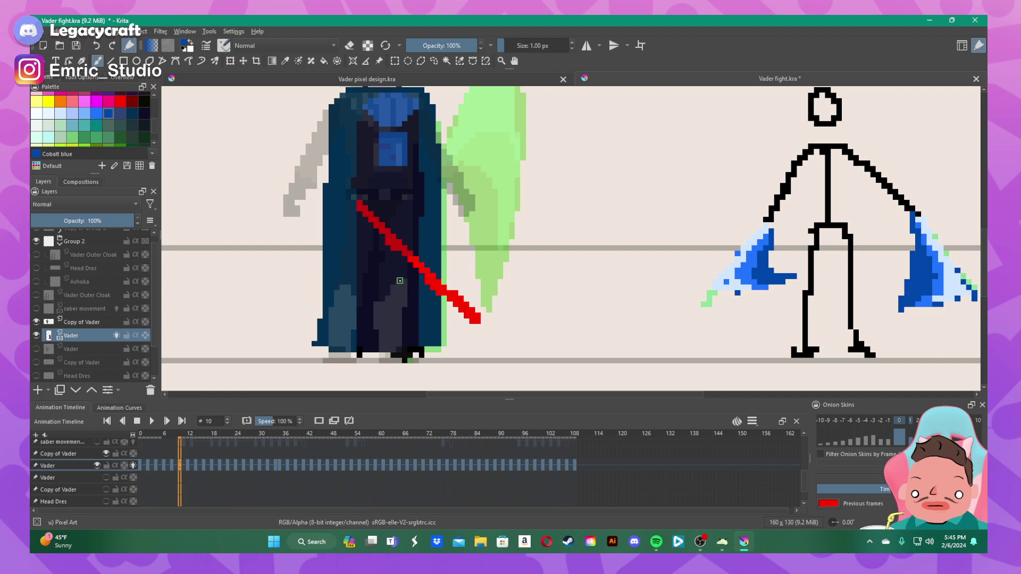
pyautogui.moveTo(403, 281)
pyautogui.mouseDown()
pyautogui.moveTo(395, 288)
pyautogui.moveTo(378, 306)
pyautogui.moveTo(385, 354)
pyautogui.moveTo(399, 339)
pyautogui.moveTo(394, 303)
pyautogui.moveTo(379, 323)
pyautogui.moveTo(391, 311)
pyautogui.moveTo(389, 343)
pyautogui.moveTo(390, 318)
pyautogui.mouseUp()
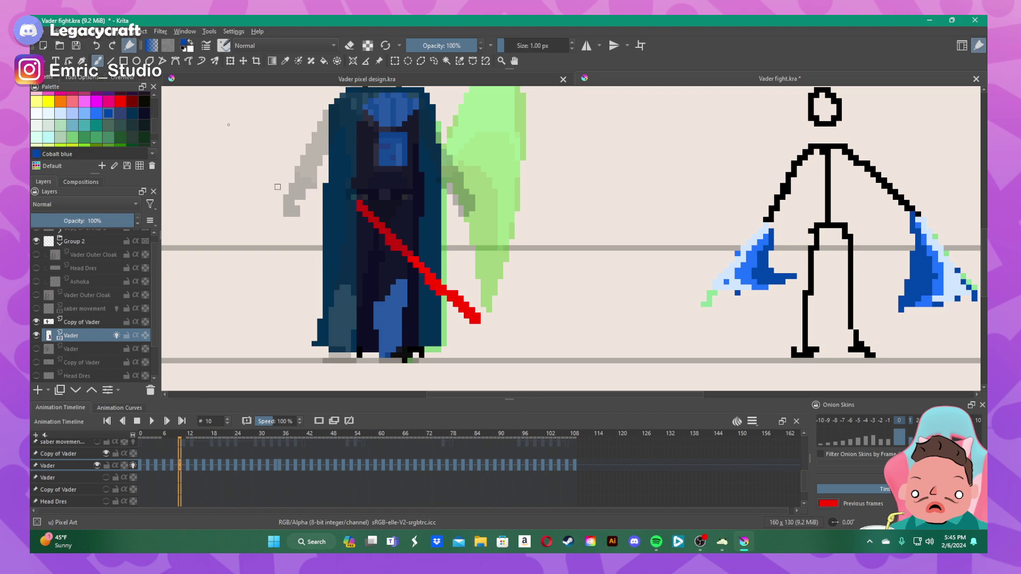
pyautogui.click(121, 113)
pyautogui.moveTo(384, 360)
pyautogui.mouseDown()
pyautogui.moveTo(415, 360)
pyautogui.moveTo(396, 353)
pyautogui.moveTo(418, 350)
pyautogui.mouseUp()
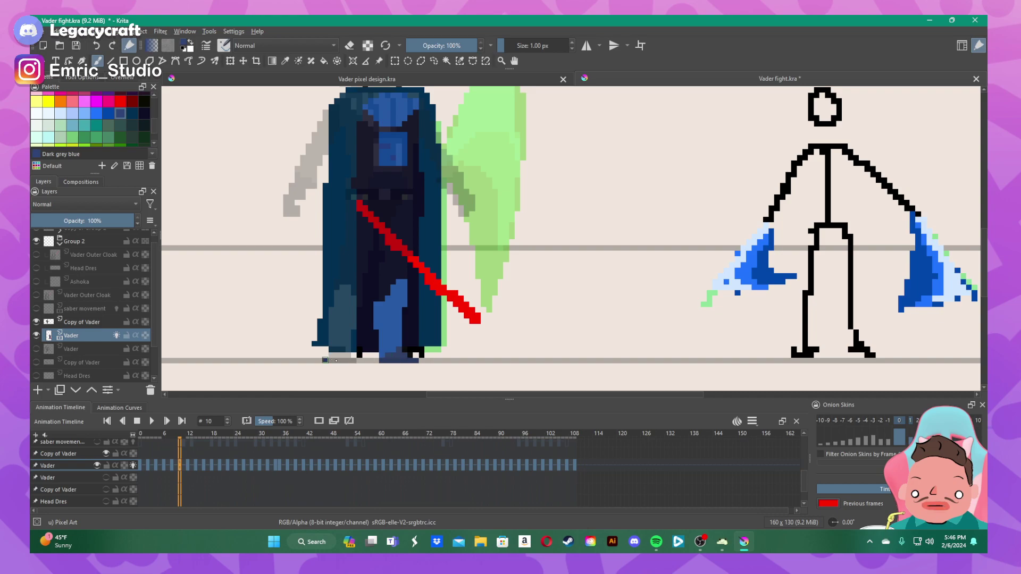
pyautogui.moveTo(325, 360)
pyautogui.mouseDown()
pyautogui.moveTo(355, 361)
pyautogui.moveTo(335, 357)
pyautogui.mouseUp()
# - On frame 12, paint both of Vader's shins Cobalt blue and touch up the boots in Dark grey blue
pyautogui.click(187, 466)
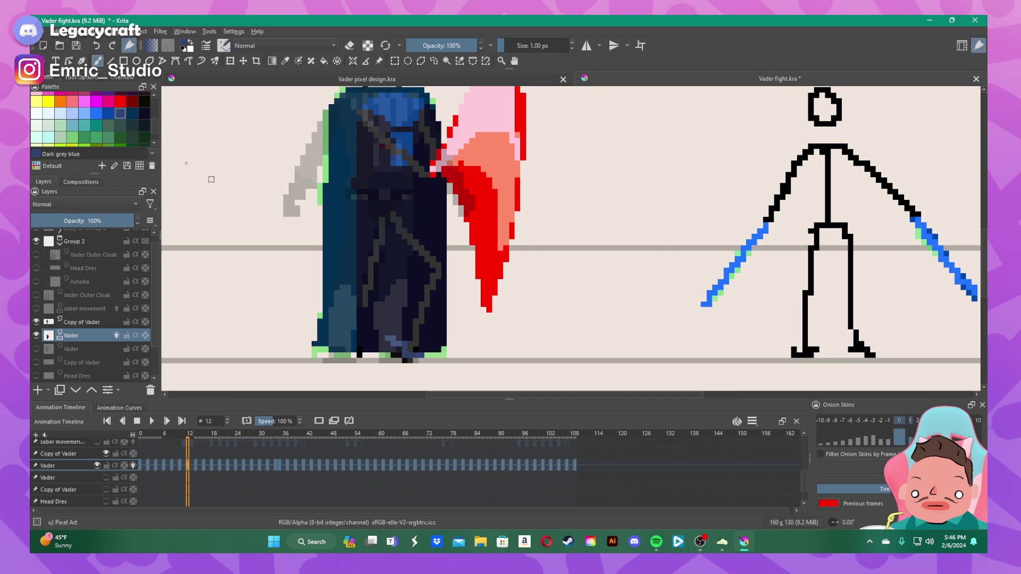
pyautogui.click(109, 114)
pyautogui.moveTo(394, 333)
pyautogui.mouseDown()
pyautogui.moveTo(441, 273)
pyautogui.moveTo(411, 287)
pyautogui.moveTo(402, 327)
pyautogui.moveTo(418, 298)
pyautogui.moveTo(407, 304)
pyautogui.moveTo(399, 325)
pyautogui.moveTo(422, 288)
pyautogui.moveTo(442, 280)
pyautogui.moveTo(406, 338)
pyautogui.mouseUp()
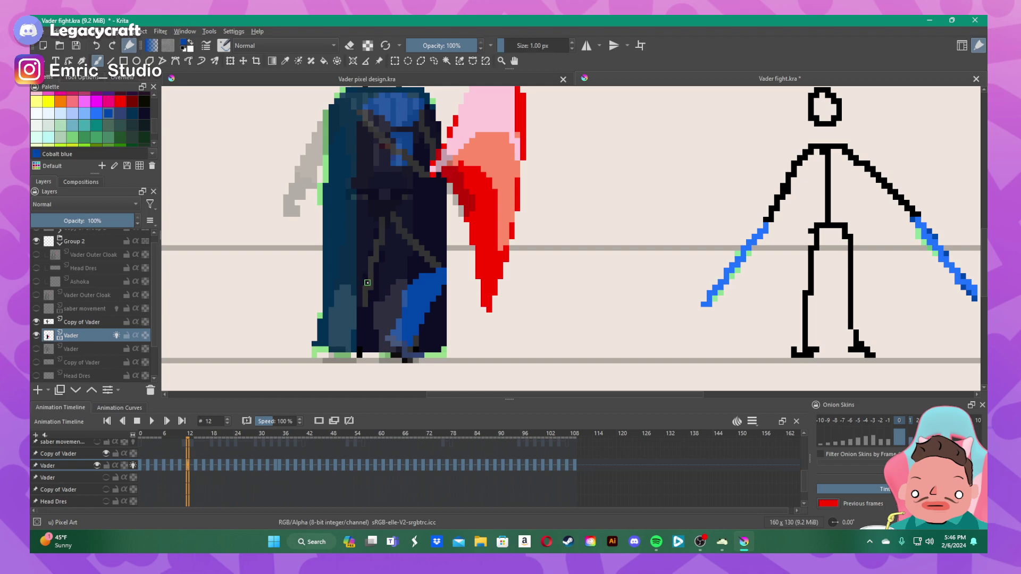
pyautogui.moveTo(367, 283)
pyautogui.mouseDown()
pyautogui.moveTo(359, 345)
pyautogui.moveTo(360, 285)
pyautogui.mouseUp()
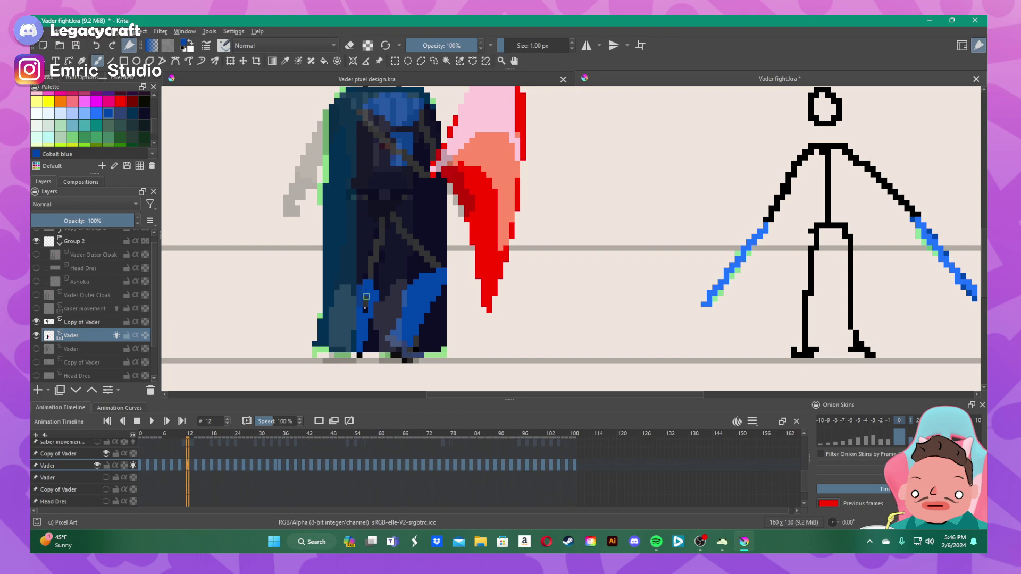
pyautogui.click(119, 114)
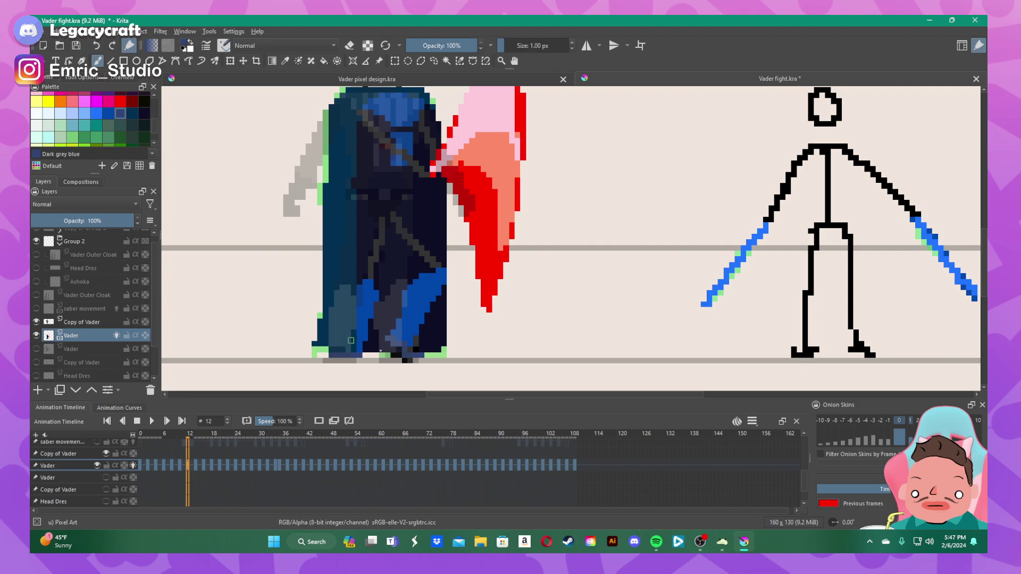
# - Step back and forth through frames 12 to 20 to examine Vader's leg colours and poses
pyautogui.scroll(-4, 351, 340)
pyautogui.scroll(2, 429, 285)
pyautogui.scroll(-1, 429, 350)
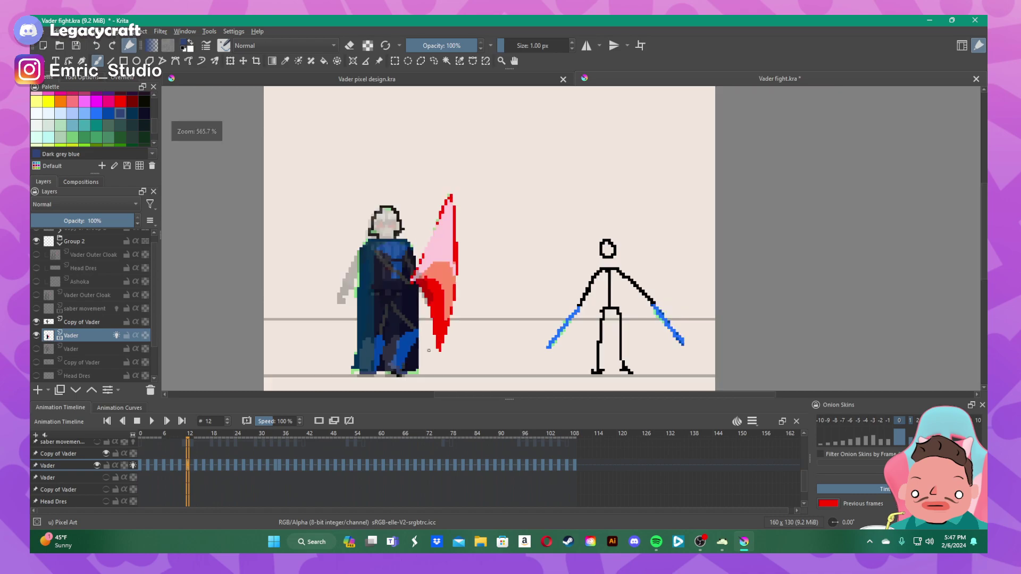
pyautogui.scroll(1, 419, 317)
pyautogui.scroll(-1, 419, 314)
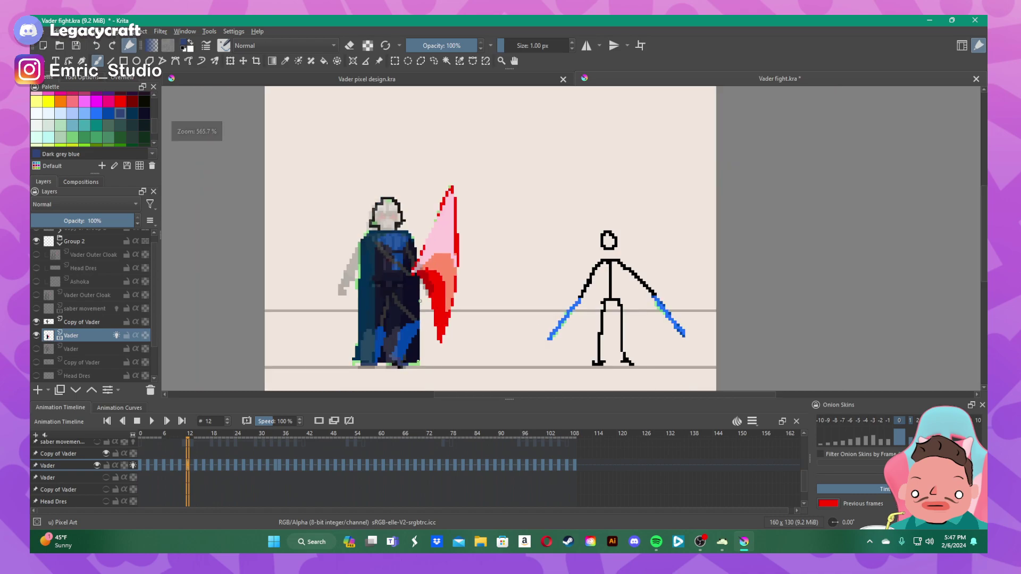
pyautogui.press('Left')
pyautogui.press('Right')
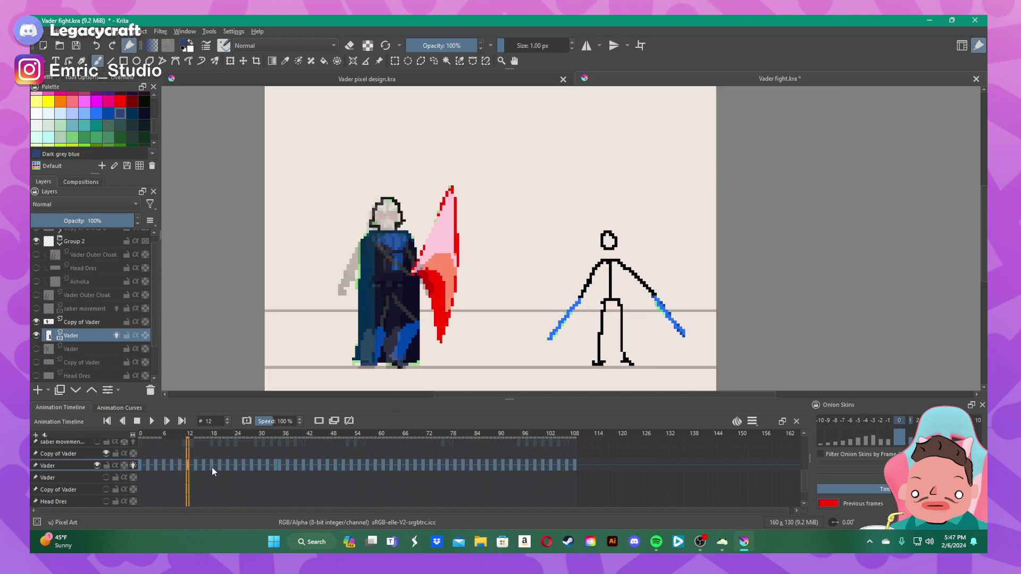
pyautogui.press('Right')
pyautogui.press('Right')
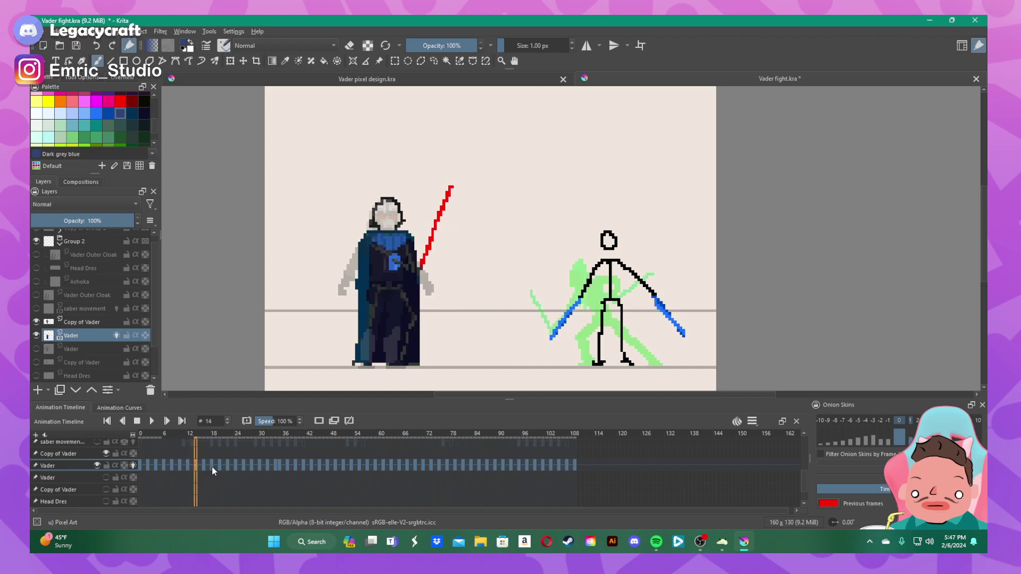
pyautogui.press('Left')
pyautogui.press('Left')
pyautogui.press('Right')
pyautogui.press('Right')
pyautogui.press('Right')
pyautogui.press('Right')
pyautogui.press('Right')
pyautogui.press('Right')
pyautogui.press('Right')
pyautogui.press('Right')
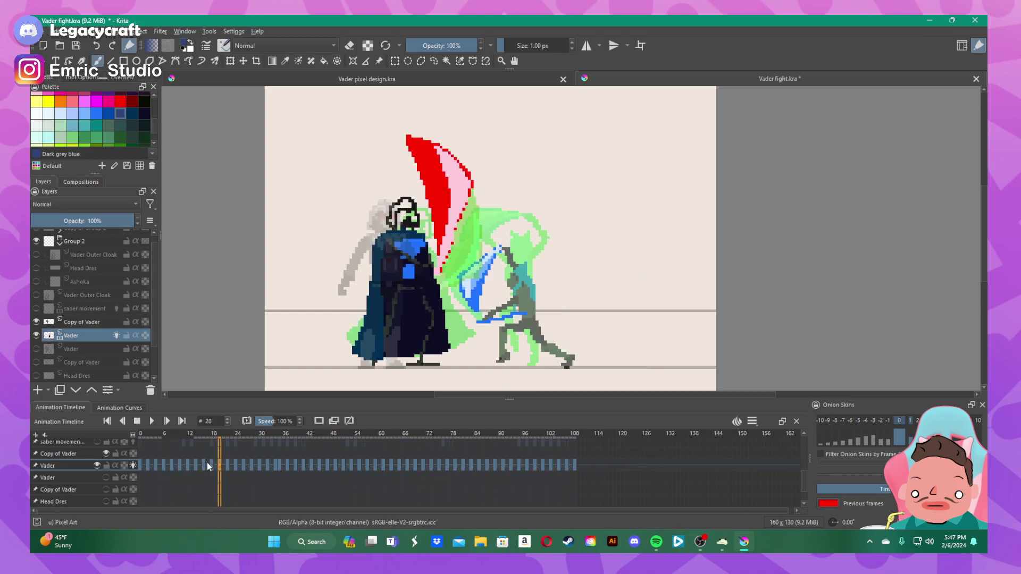
pyautogui.press('Left')
pyautogui.press('Left')
pyautogui.press('Left')
pyautogui.press('Left')
pyautogui.press('Left')
pyautogui.press('Left')
pyautogui.press('Left')
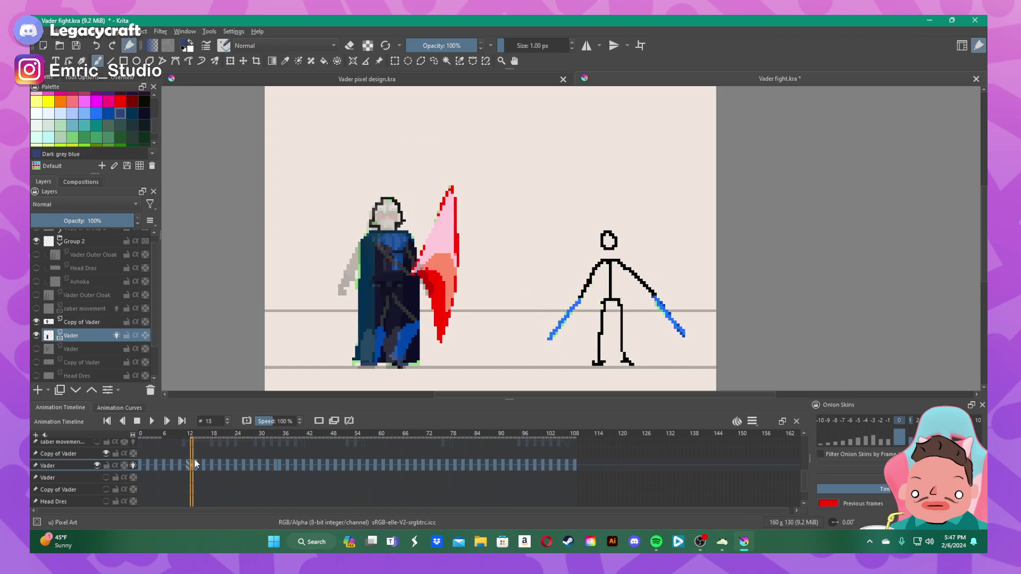
pyautogui.press('Left')
pyautogui.press('Right')
# - Compare Vader's colouring across frames 10 to 14, viewing the whole scene and the figure up close
pyautogui.scroll(-3, 389, 353)
pyautogui.scroll(1, 447, 287)
pyautogui.scroll(-2, 447, 287)
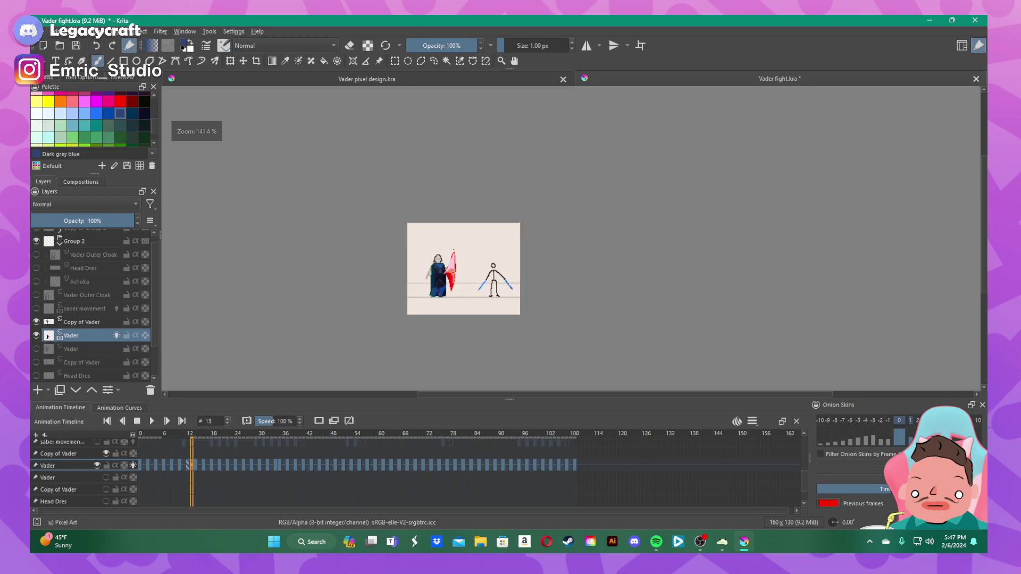
pyautogui.scroll(2, 446, 287)
pyautogui.scroll(3, 447, 287)
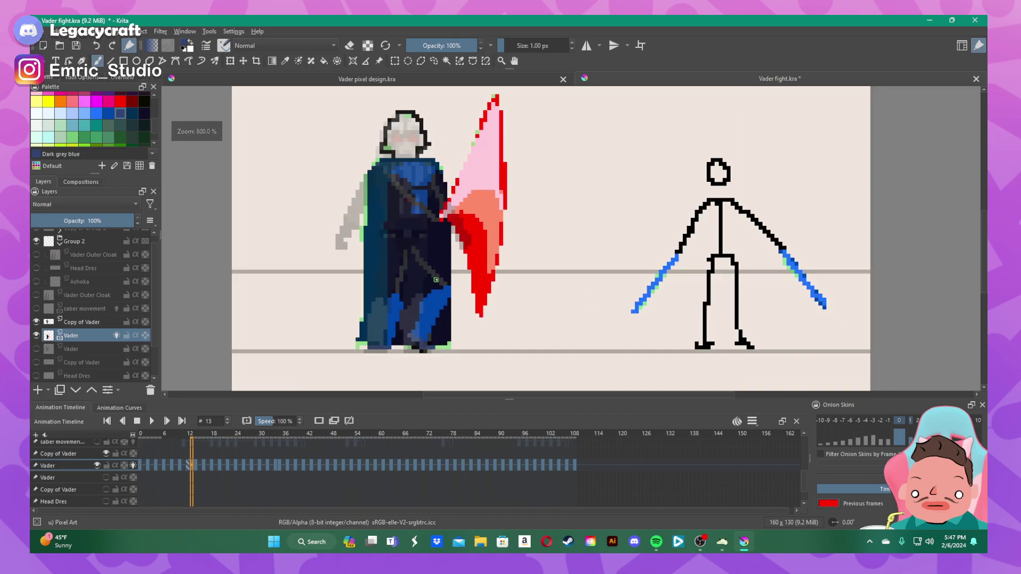
pyautogui.press('Left')
pyautogui.press('Left')
pyautogui.press('Left')
pyautogui.press('Left')
pyautogui.press('Left')
pyautogui.press('Left')
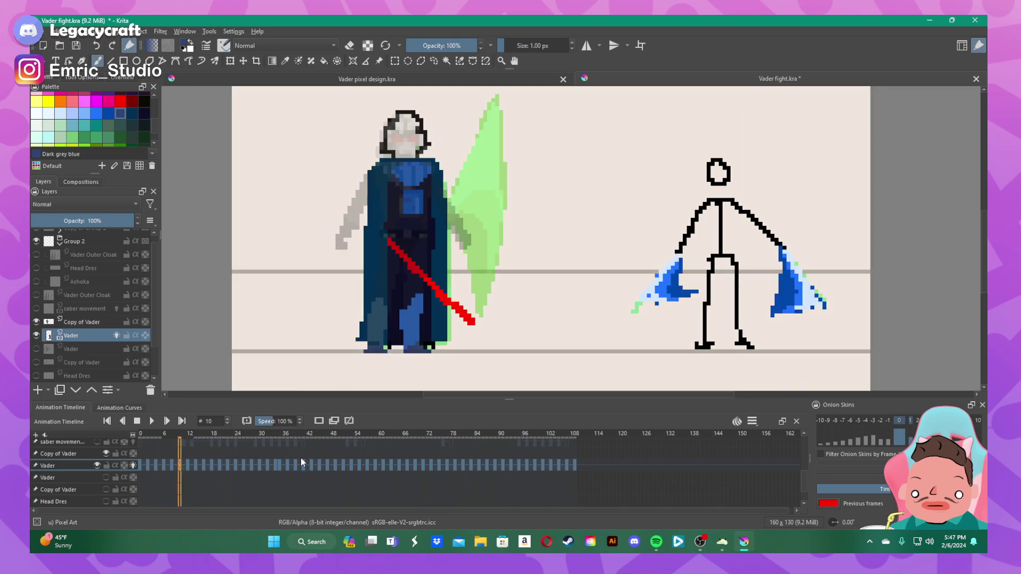
pyautogui.press('Right')
pyautogui.press('Right')
pyautogui.press('Right')
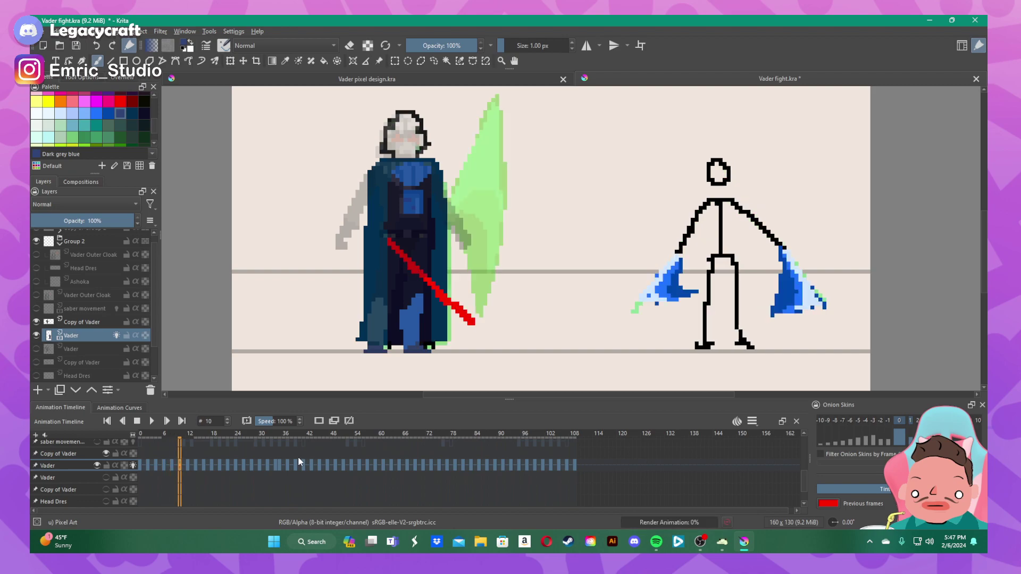
pyautogui.press('Right')
pyautogui.press('Right')
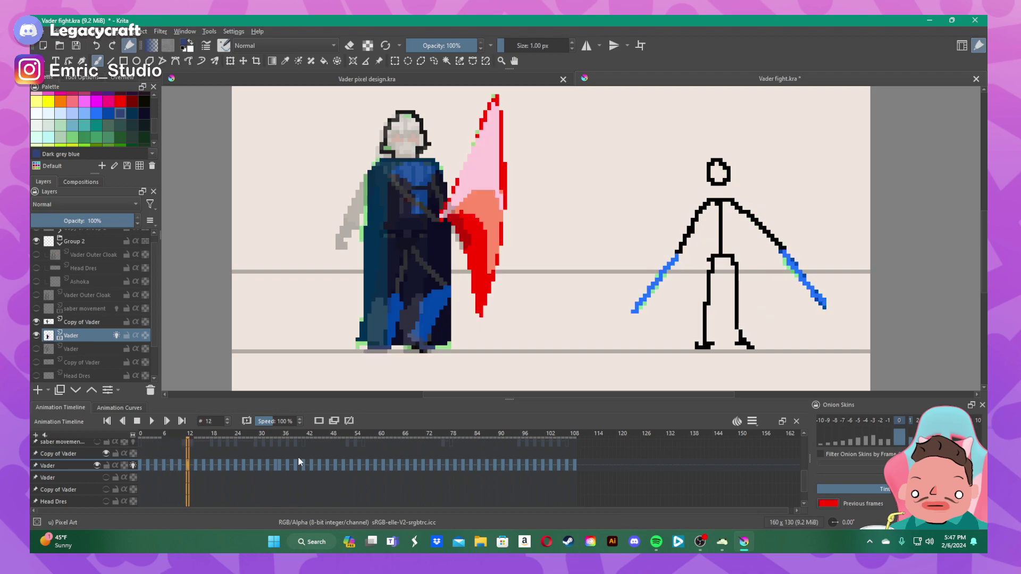
pyautogui.press('Right')
pyautogui.press('Right')
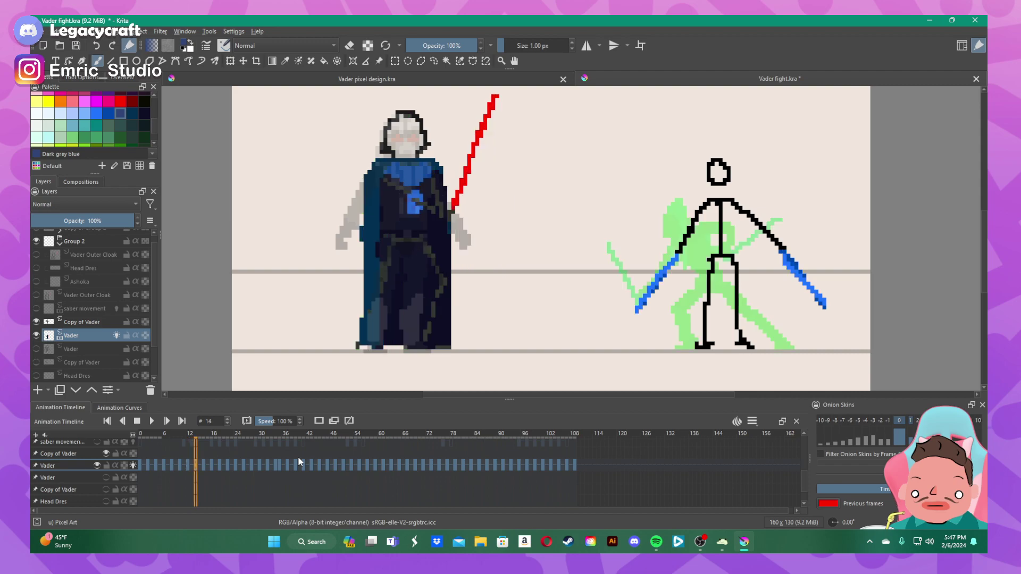
pyautogui.press('Left')
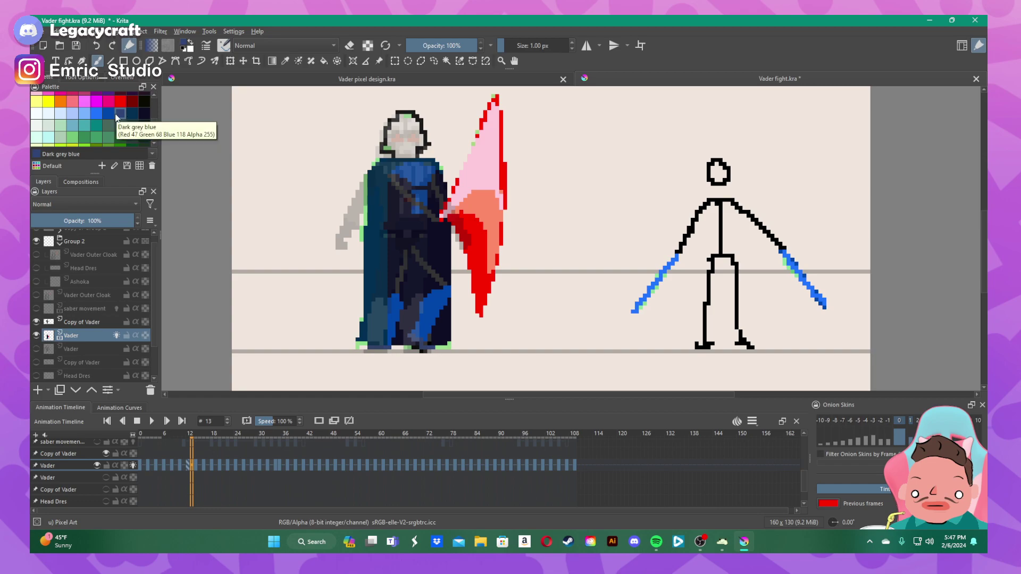
# - On frame 13, paint Vader's waistline and fill both thighs Dark grey blue
pyautogui.scroll(1, 406, 301)
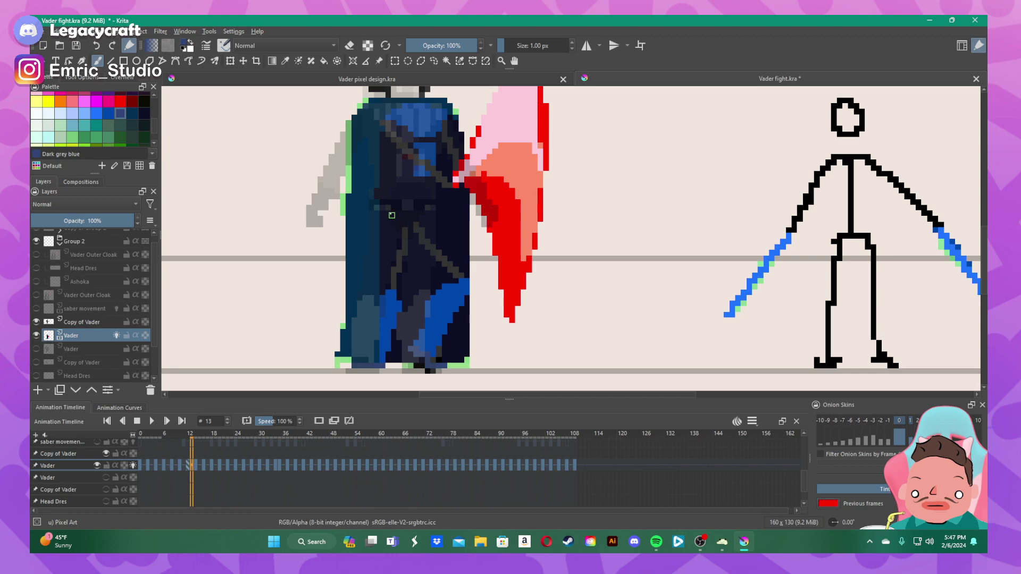
pyautogui.moveTo(385, 208); pyautogui.dragTo(431, 211)
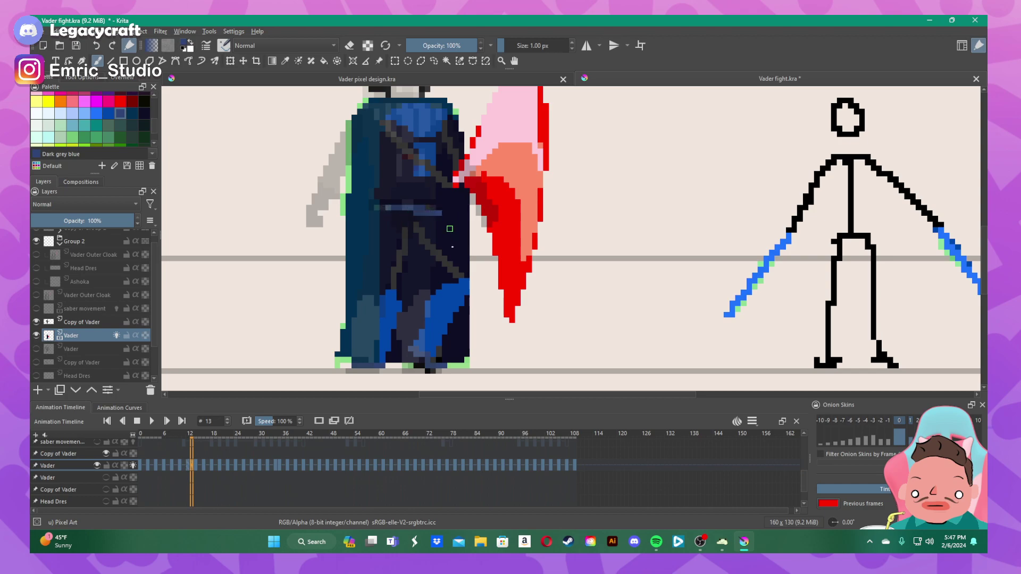
pyautogui.moveTo(467, 277)
pyautogui.mouseDown()
pyautogui.moveTo(431, 215)
pyautogui.moveTo(421, 256)
pyautogui.moveTo(456, 280)
pyautogui.moveTo(435, 249)
pyautogui.moveTo(424, 253)
pyautogui.moveTo(423, 237)
pyautogui.moveTo(438, 234)
pyautogui.moveTo(450, 260)
pyautogui.moveTo(432, 222)
pyautogui.moveTo(399, 228)
pyautogui.mouseUp()
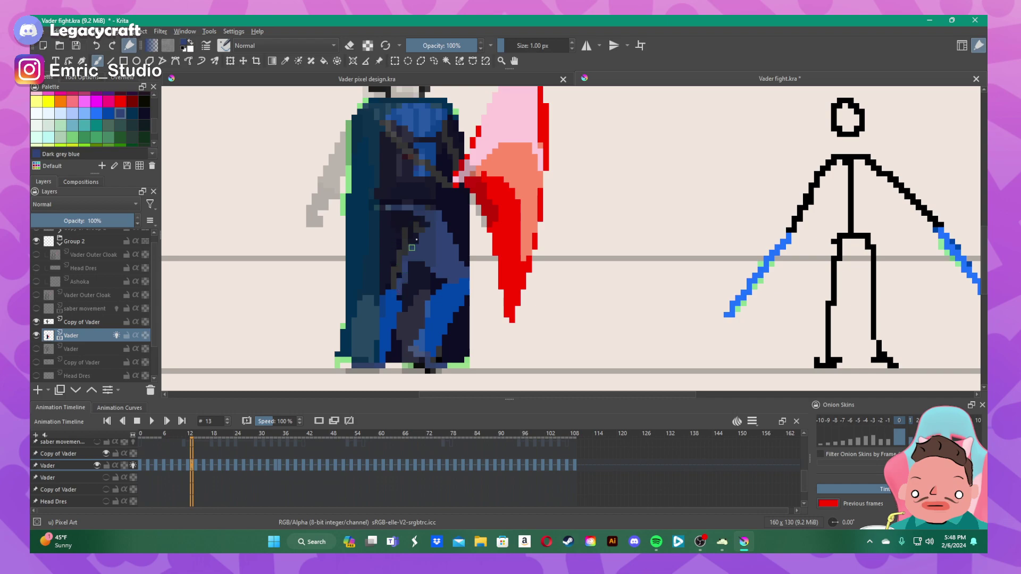
pyautogui.click(385, 286)
pyautogui.moveTo(388, 260); pyautogui.dragTo(390, 213)
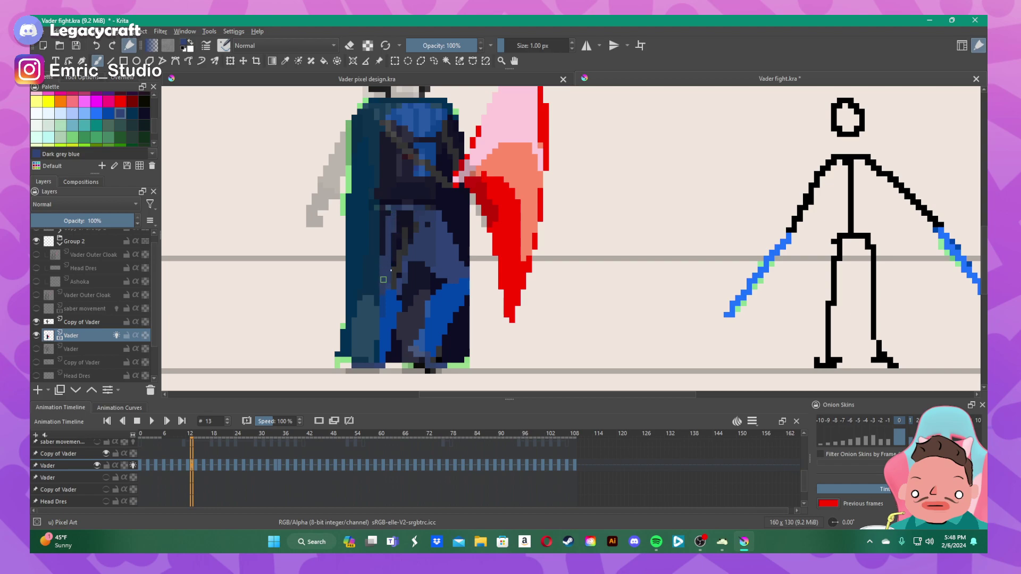
pyautogui.moveTo(383, 280)
pyautogui.mouseDown()
pyautogui.moveTo(396, 264)
pyautogui.moveTo(393, 285)
pyautogui.moveTo(401, 274)
pyautogui.moveTo(393, 250)
pyautogui.moveTo(408, 238)
pyautogui.moveTo(399, 225)
pyautogui.moveTo(431, 224)
pyautogui.moveTo(401, 213)
pyautogui.moveTo(402, 235)
pyautogui.mouseUp()
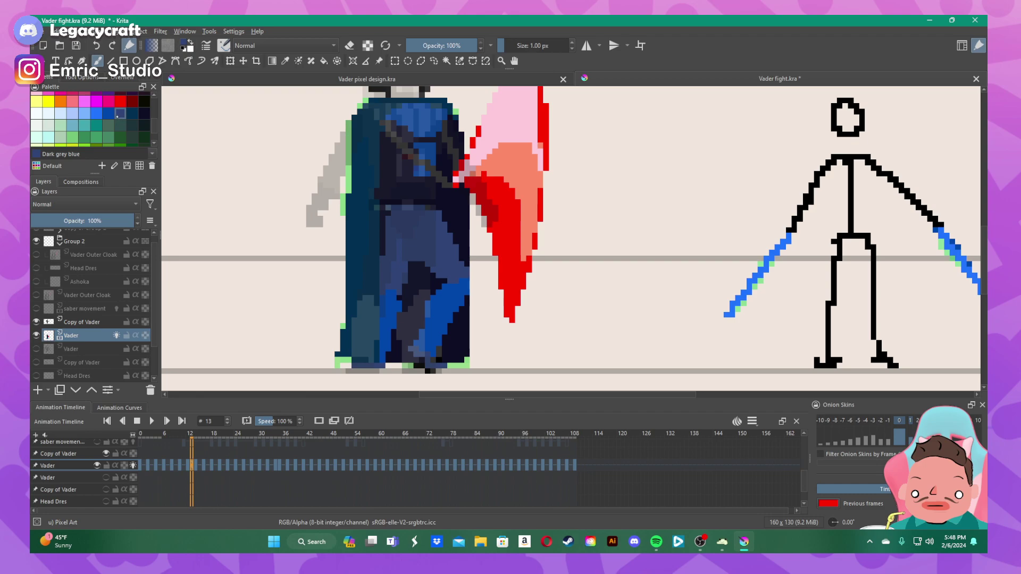
# - Paint Vader's belt line Cobalt blue on frame 13
pyautogui.click(109, 113)
pyautogui.click(384, 206)
pyautogui.scroll(-3, 439, 239)
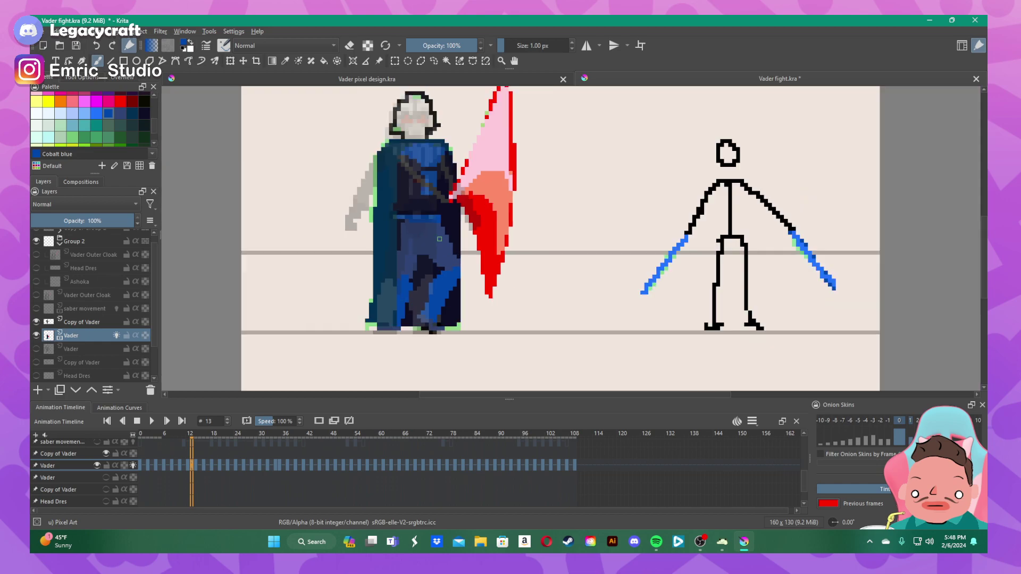
pyautogui.scroll(2, 433, 205)
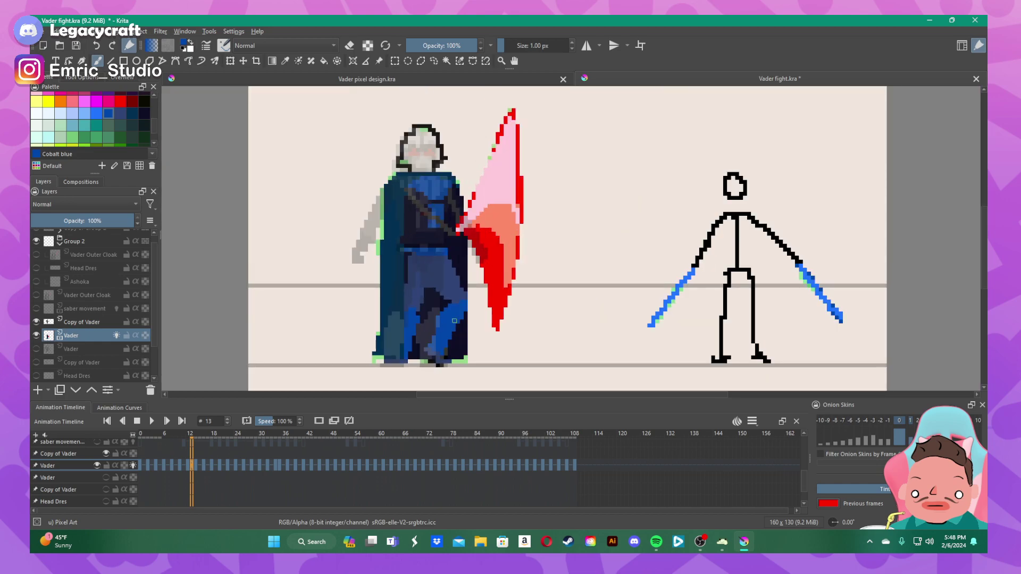
# - Fill Vader's torso around the chest panel and above the belt with Dark grey blue on frame 13
pyautogui.click(144, 114)
pyautogui.scroll(1, 418, 318)
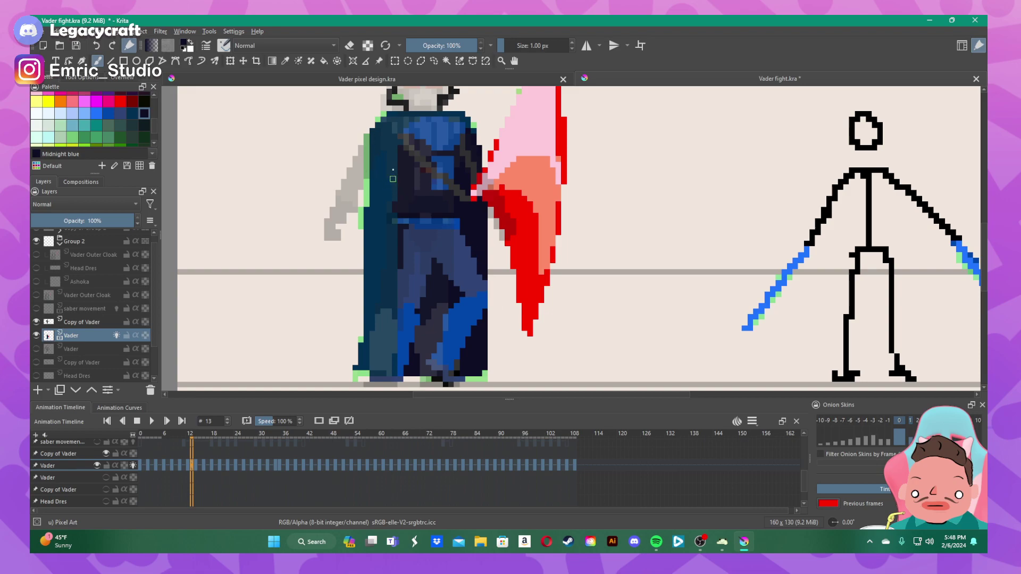
pyautogui.click(120, 113)
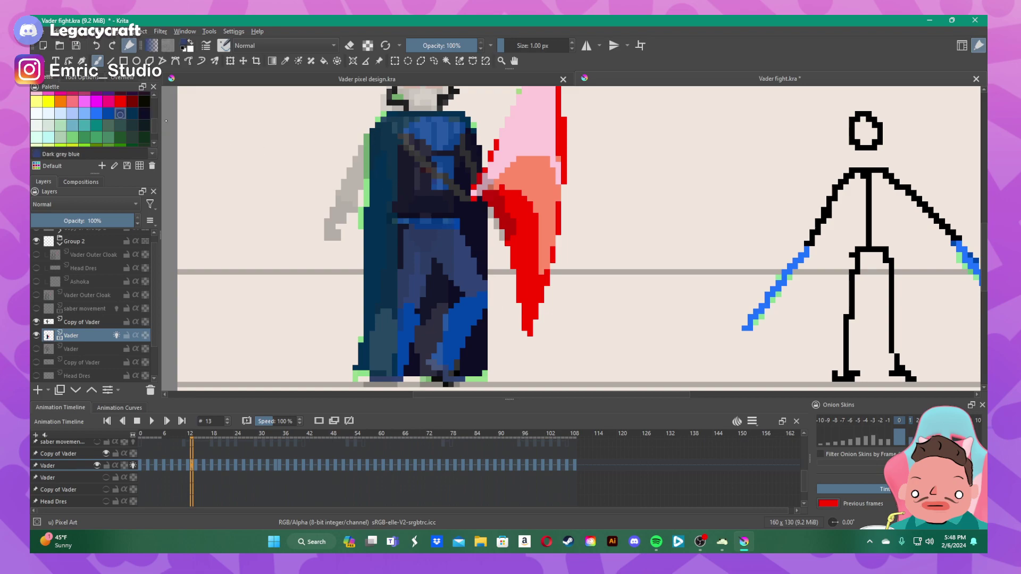
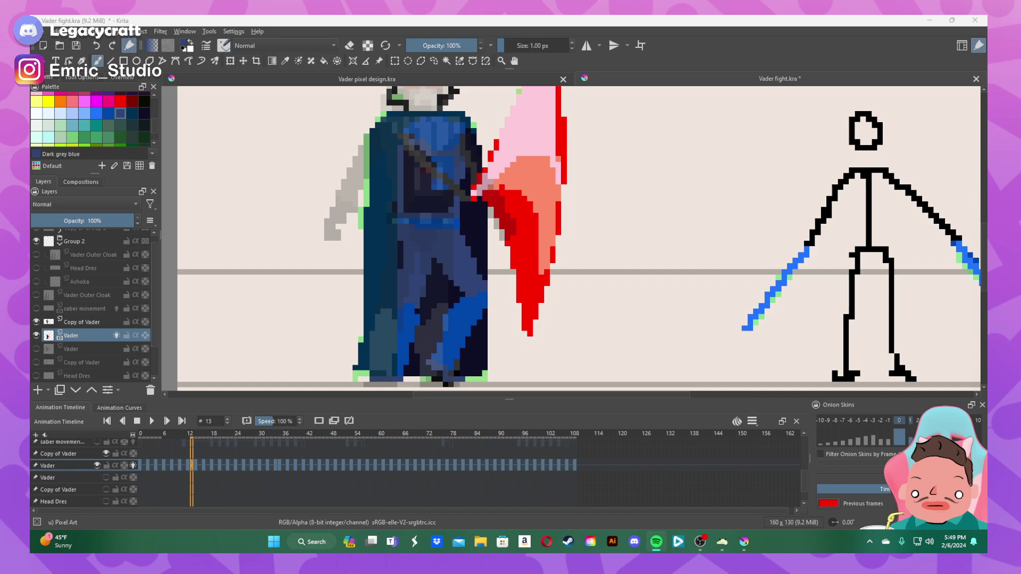
pyautogui.click(779, 385)
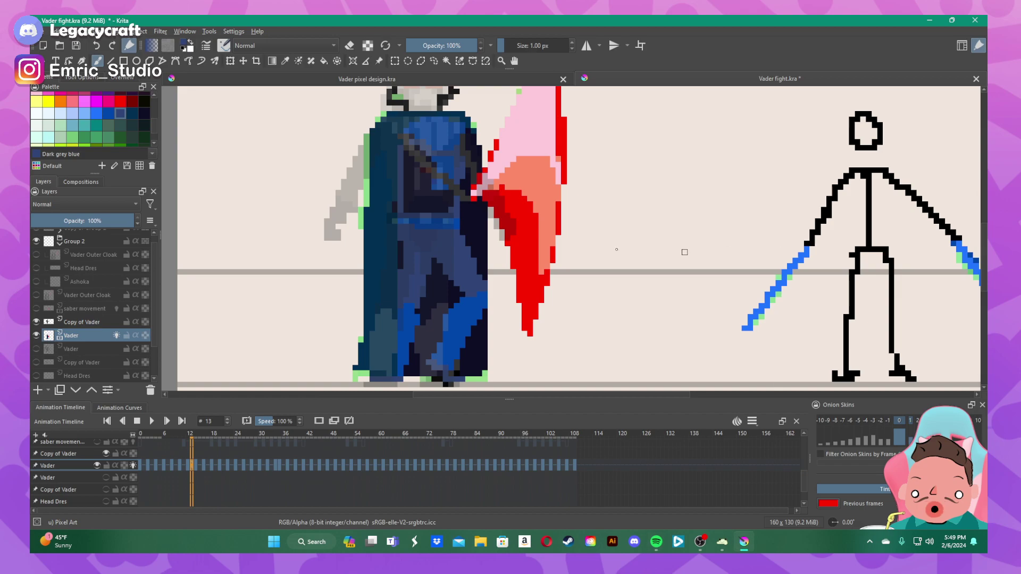
pyautogui.scroll(1, 474, 191)
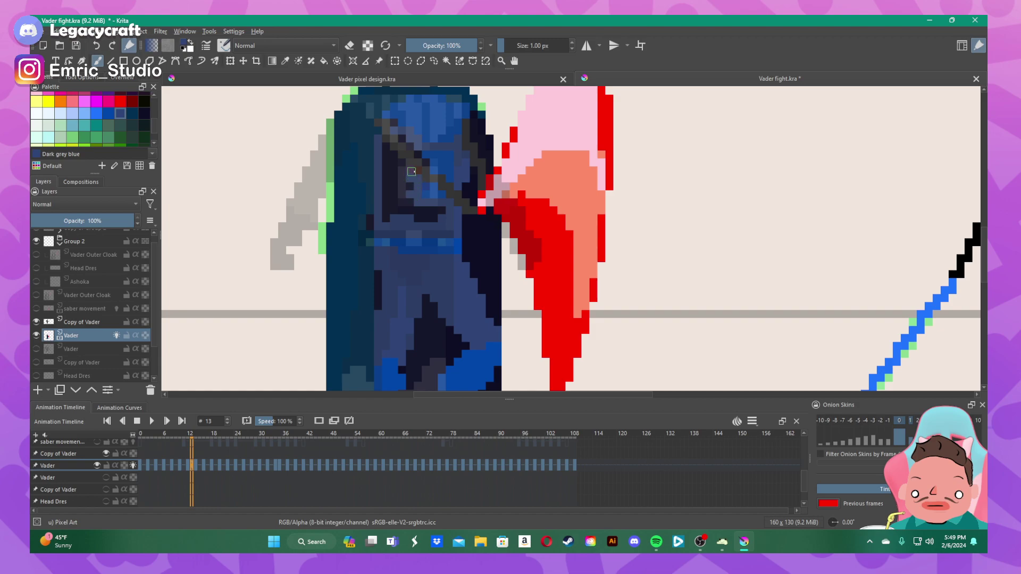
pyautogui.moveTo(388, 154); pyautogui.dragTo(389, 223)
pyautogui.moveTo(396, 173)
pyautogui.mouseDown()
pyautogui.moveTo(400, 209)
pyautogui.moveTo(406, 181)
pyautogui.moveTo(413, 214)
pyautogui.moveTo(435, 215)
pyautogui.mouseUp()
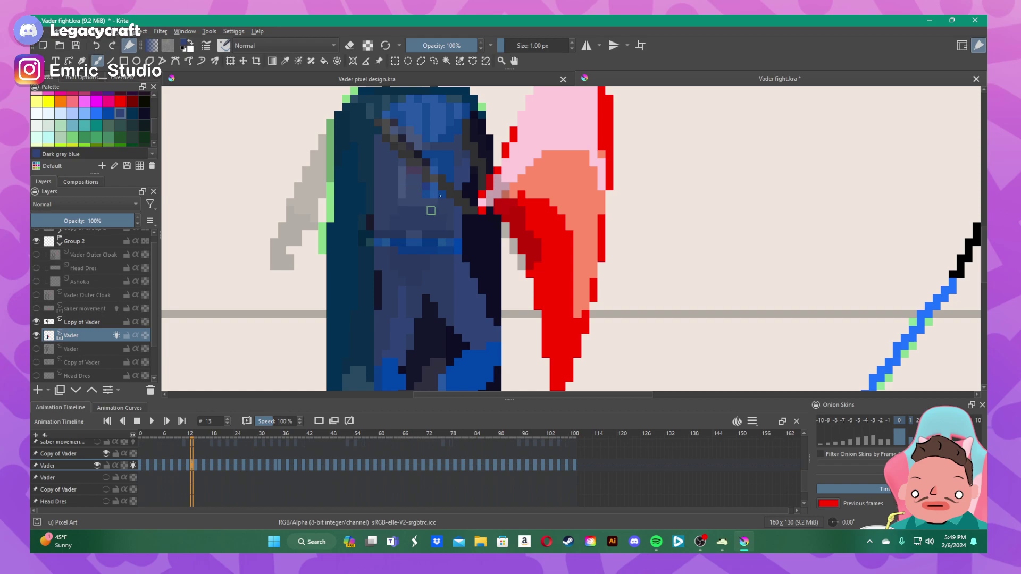
# - Compare Vader's colouring on frames 12 and 13, stepping between them with the whole figure in view
pyautogui.scroll(-4, 466, 166)
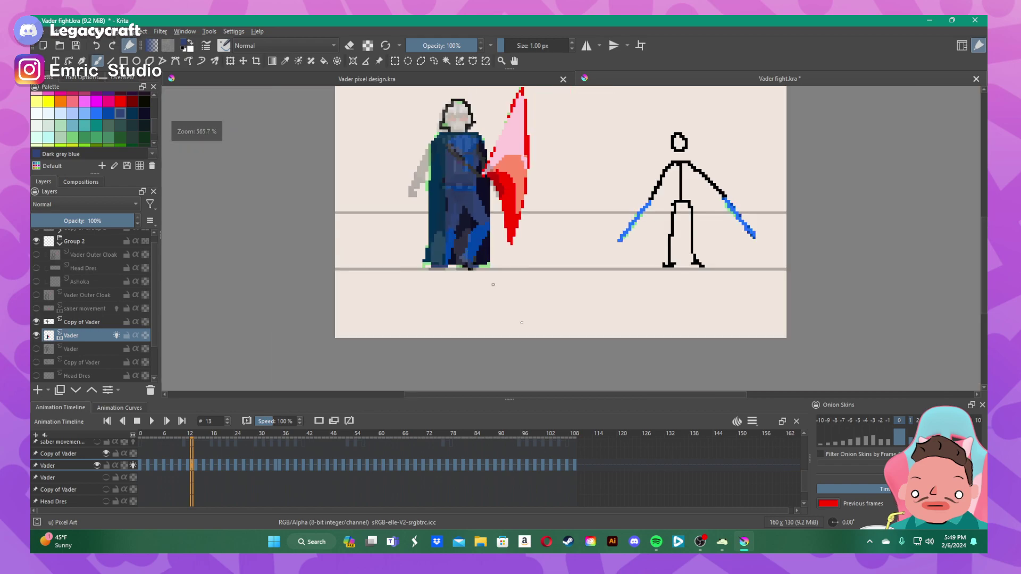
pyautogui.scroll(-1, 463, 157)
pyautogui.scroll(2, 465, 222)
pyautogui.scroll(-1, 465, 222)
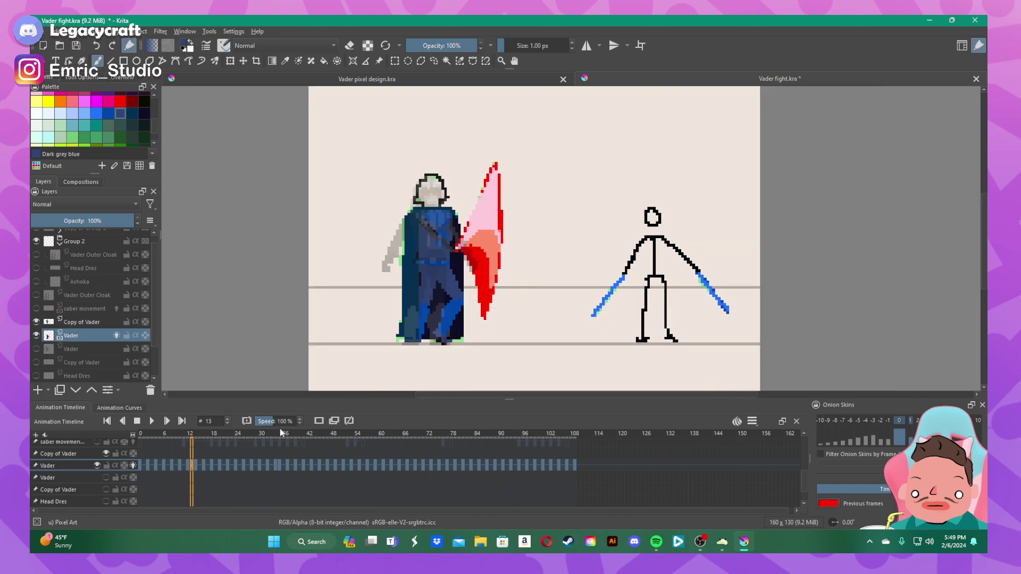
pyautogui.scroll(1, 367, 377)
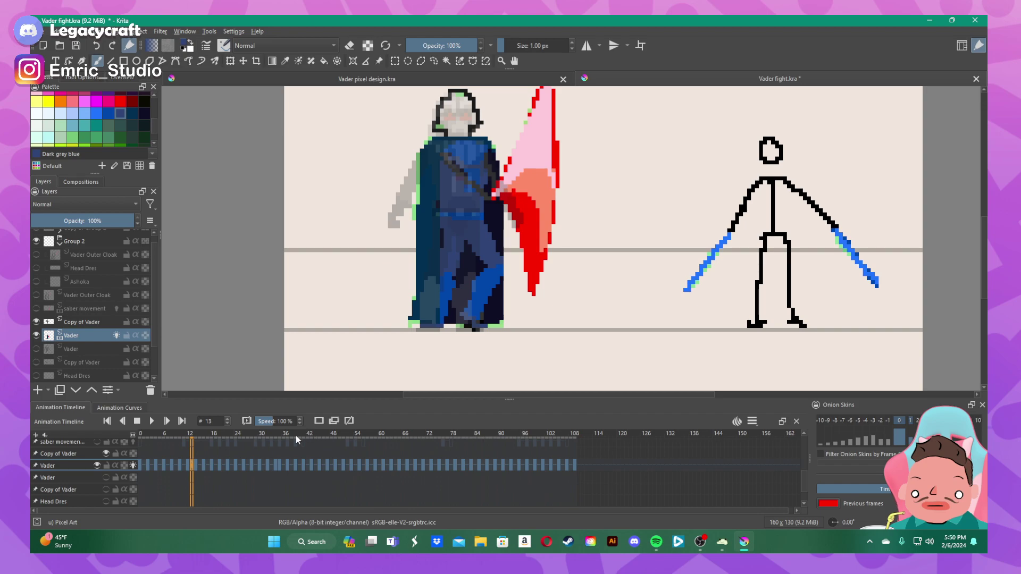
pyautogui.click(193, 467)
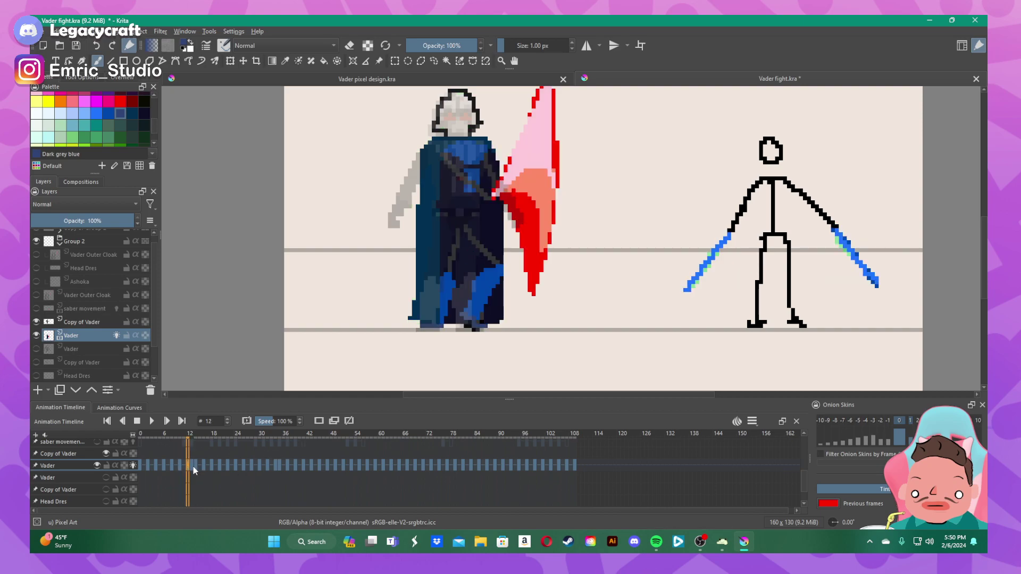
pyautogui.click(193, 467)
pyautogui.press('Left')
pyautogui.press('Right')
pyautogui.press('Left')
pyautogui.press('Right')
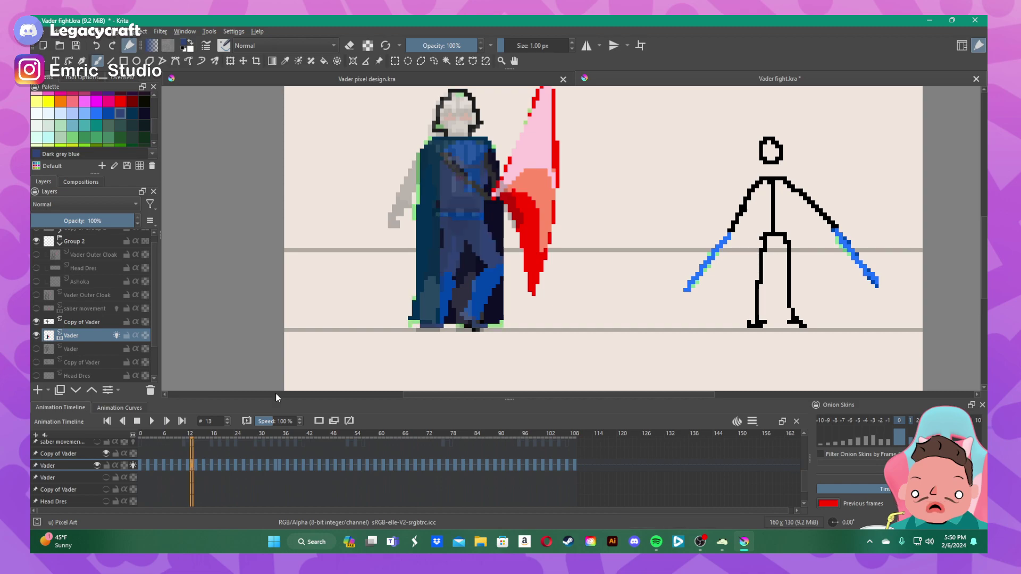
pyautogui.scroll(1, 463, 225)
pyautogui.scroll(-1, 463, 226)
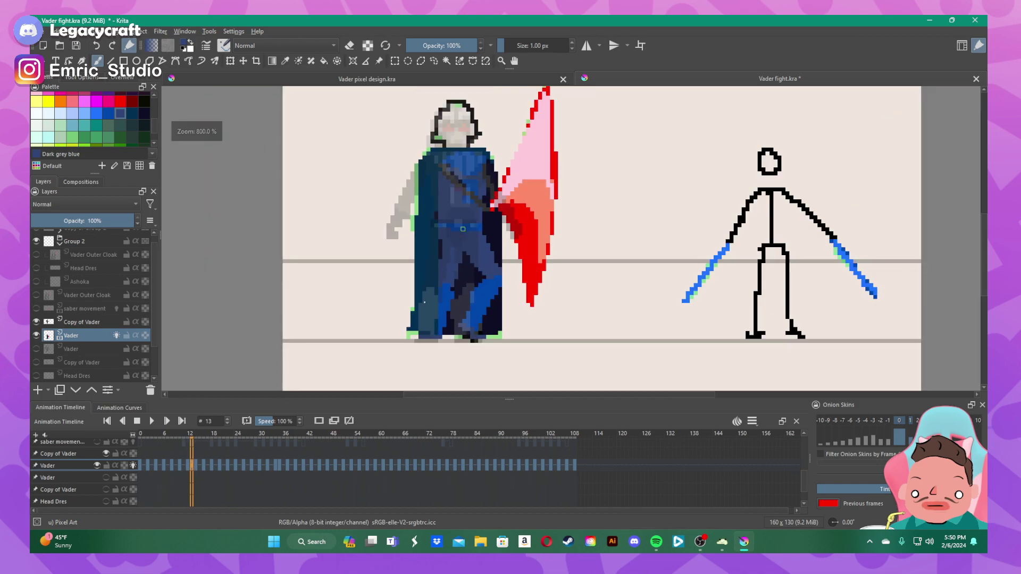
pyautogui.press('Left')
pyautogui.press('Right')
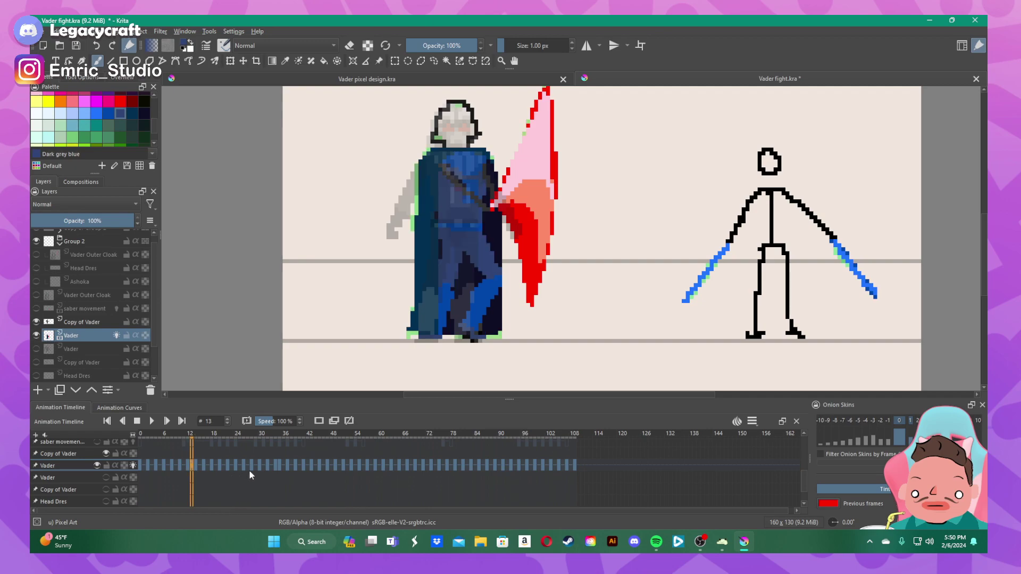
pyautogui.press('Left')
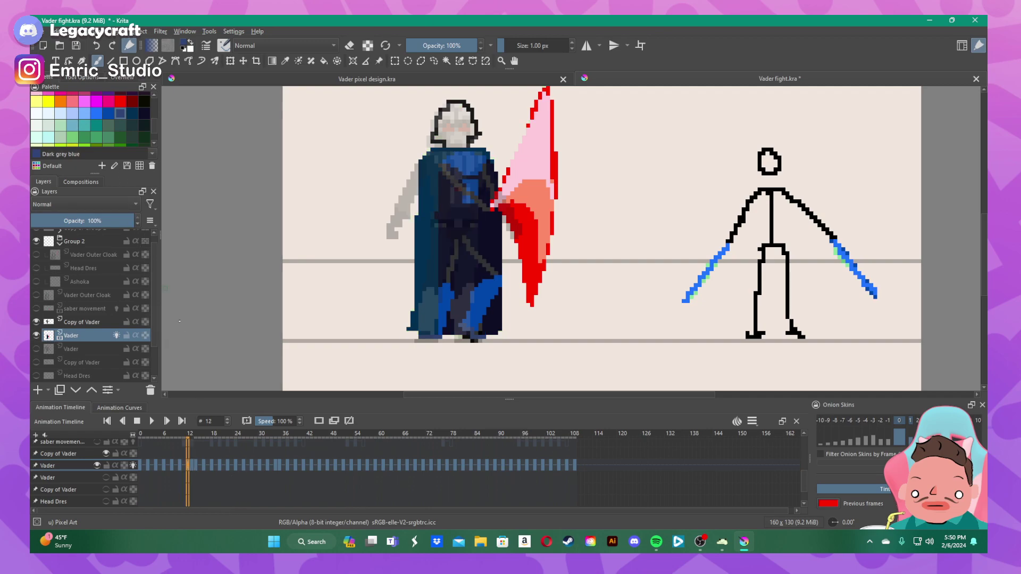
pyautogui.press('space')
pyautogui.press('space')
pyautogui.press('Right')
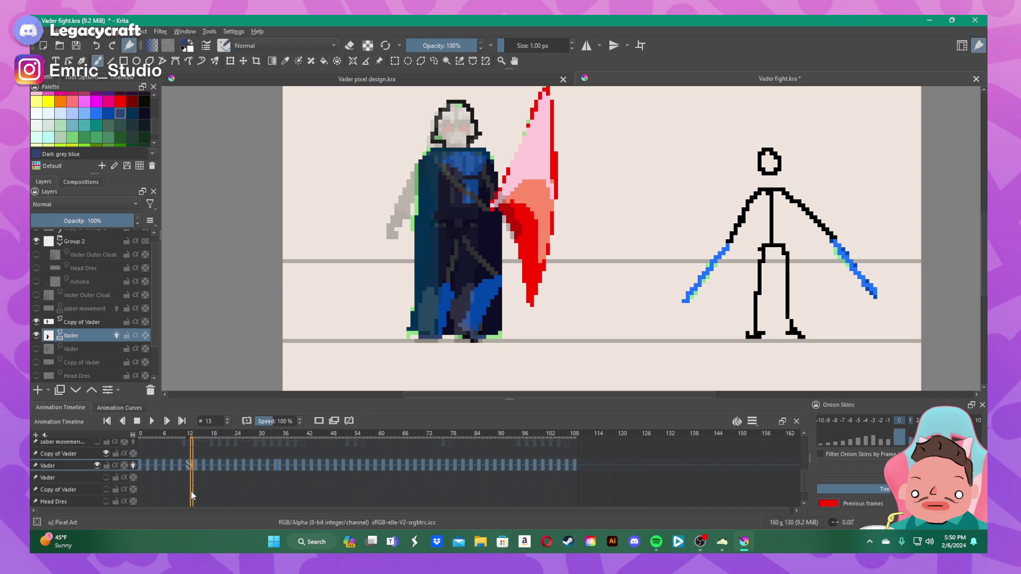
# - On frame 12, outline and fill both of Vader's thighs with Dark grey blue
pyautogui.click(188, 466)
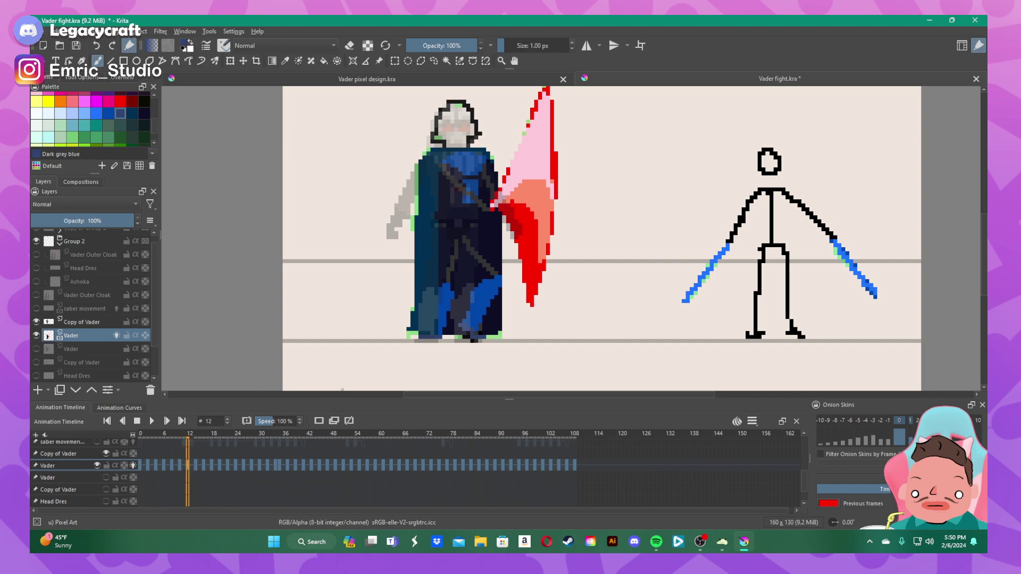
pyautogui.scroll(1, 434, 271)
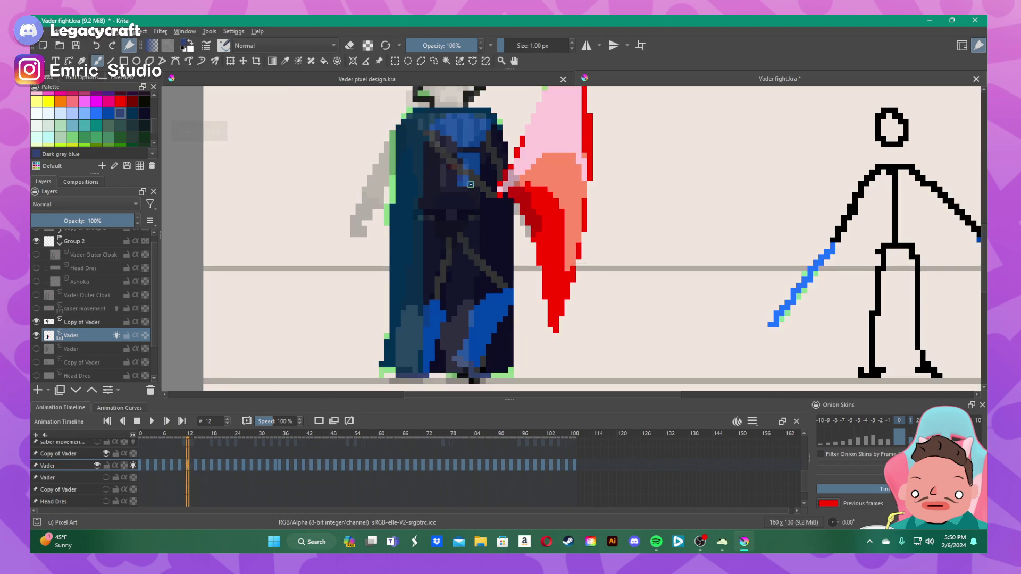
pyautogui.scroll(1, 471, 184)
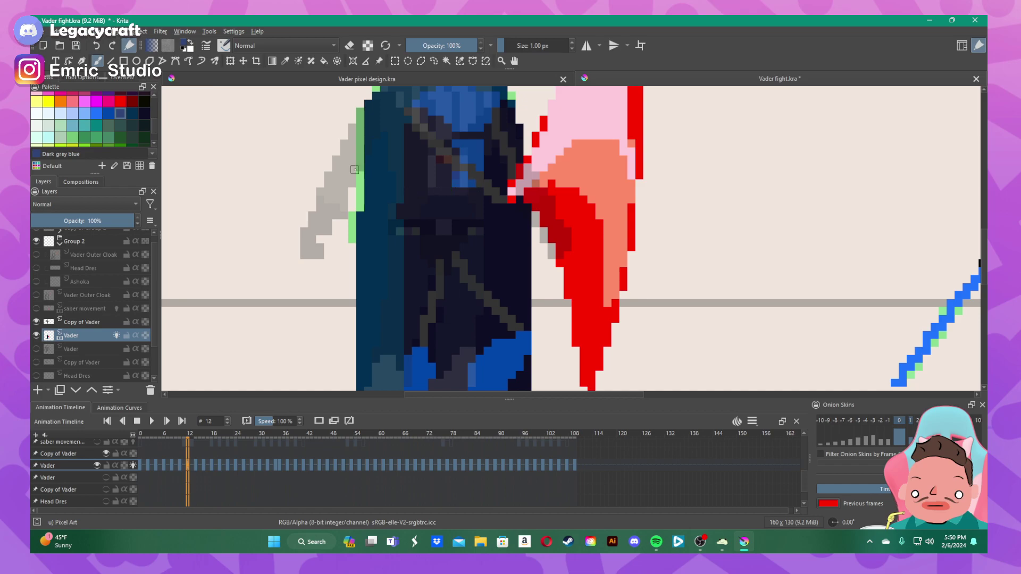
pyautogui.moveTo(496, 139)
pyautogui.mouseDown()
pyautogui.moveTo(491, 128)
pyautogui.moveTo(483, 250)
pyautogui.mouseUp()
pyautogui.moveTo(505, 324)
pyautogui.mouseDown()
pyautogui.moveTo(509, 332)
pyautogui.moveTo(443, 243)
pyautogui.moveTo(472, 242)
pyautogui.moveTo(495, 262)
pyautogui.moveTo(522, 323)
pyautogui.moveTo(467, 249)
pyautogui.moveTo(458, 261)
pyautogui.moveTo(478, 268)
pyautogui.moveTo(461, 268)
pyautogui.moveTo(504, 304)
pyautogui.mouseUp()
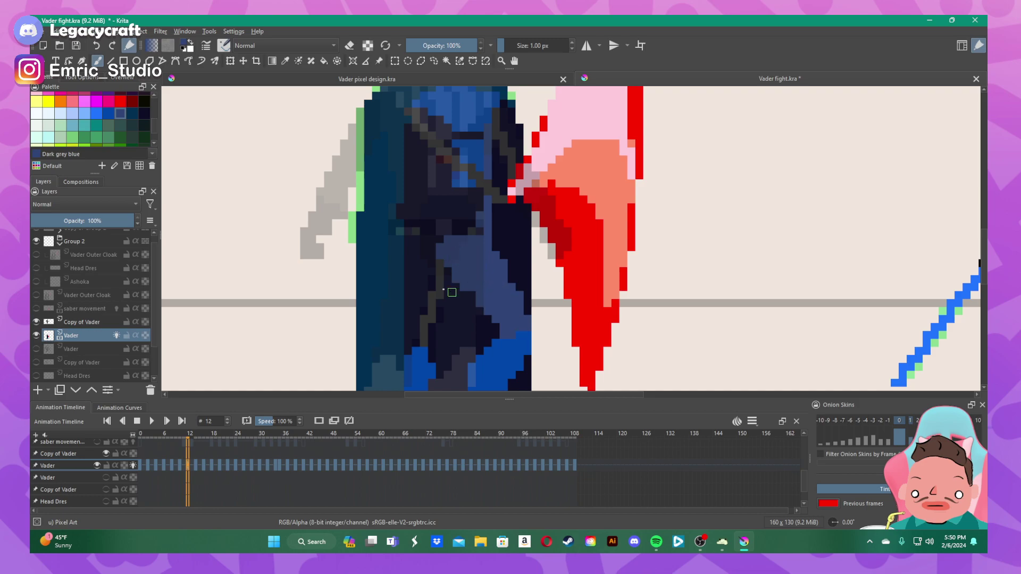
pyautogui.moveTo(432, 347); pyautogui.dragTo(436, 274)
pyautogui.moveTo(417, 324)
pyautogui.mouseDown()
pyautogui.moveTo(408, 348)
pyautogui.moveTo(414, 249)
pyautogui.moveTo(431, 241)
pyautogui.moveTo(420, 270)
pyautogui.moveTo(423, 339)
pyautogui.moveTo(425, 272)
pyautogui.moveTo(424, 251)
pyautogui.mouseUp()
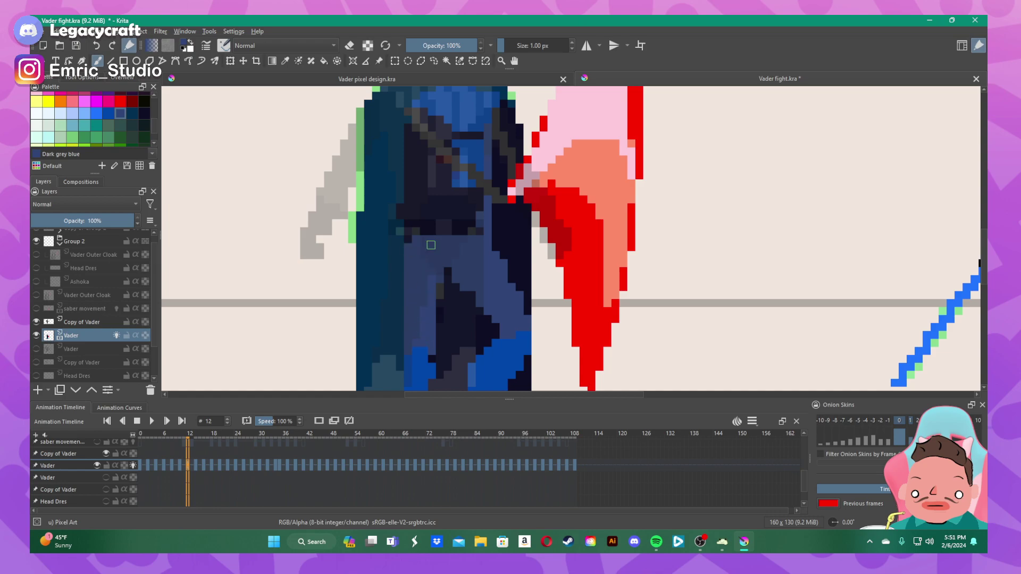
# - Fill Vader's torso around the chest panel and down to the belt with Dark grey blue on frame 12
pyautogui.scroll(-5, 553, 338)
pyautogui.scroll(5, 550, 308)
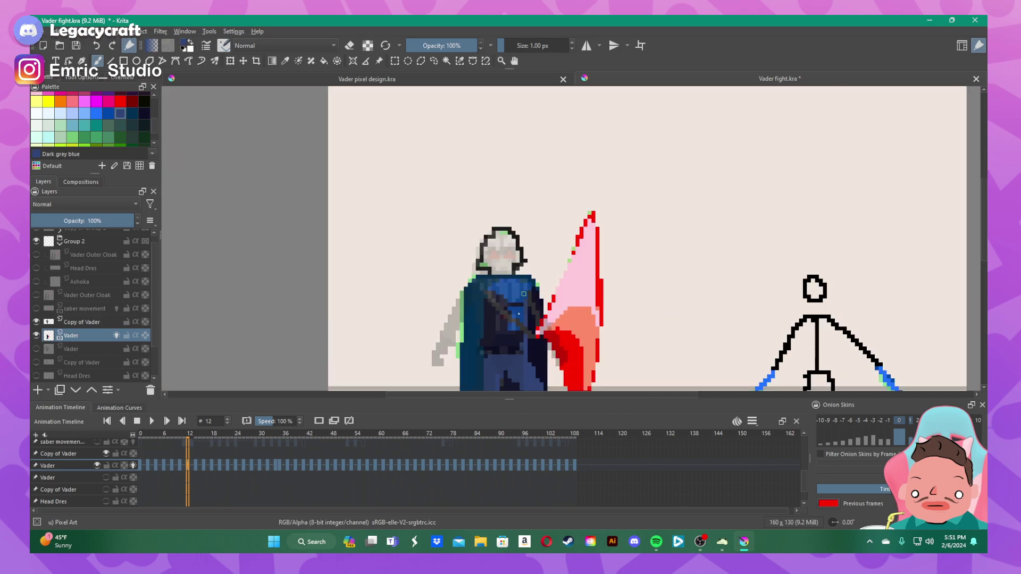
pyautogui.scroll(2, 509, 338)
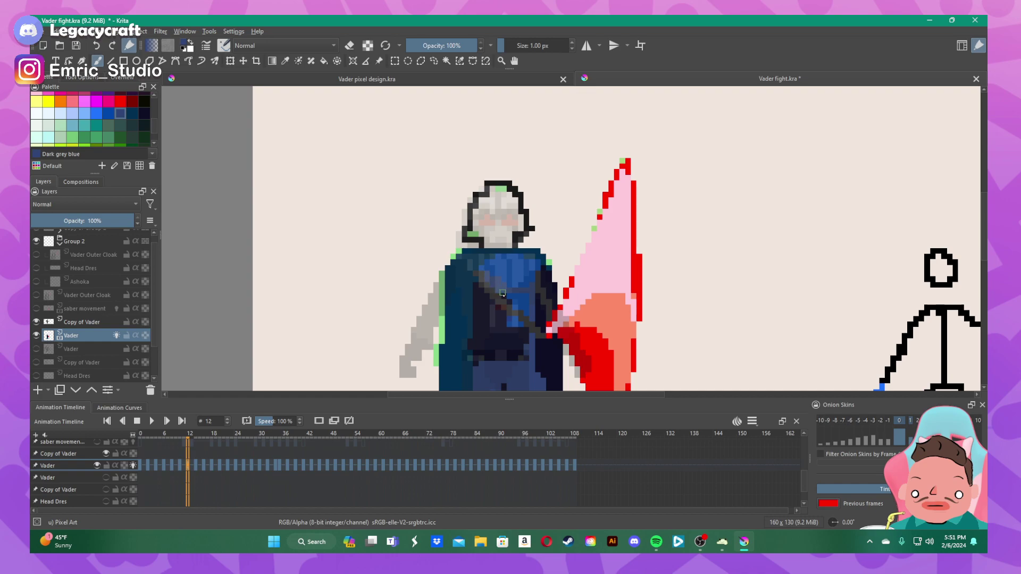
pyautogui.moveTo(481, 291); pyautogui.dragTo(476, 344)
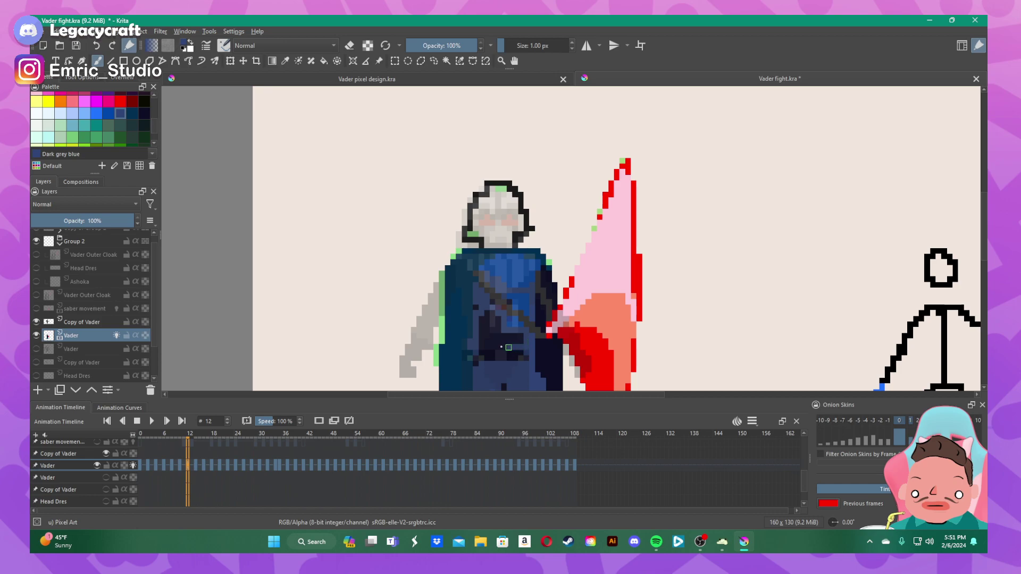
pyautogui.moveTo(508, 347)
pyautogui.mouseDown()
pyautogui.moveTo(482, 343)
pyautogui.moveTo(476, 307)
pyautogui.moveTo(493, 302)
pyautogui.moveTo(495, 340)
pyautogui.moveTo(499, 324)
pyautogui.moveTo(496, 339)
pyautogui.moveTo(513, 338)
pyautogui.moveTo(487, 341)
pyautogui.moveTo(526, 325)
pyautogui.mouseUp()
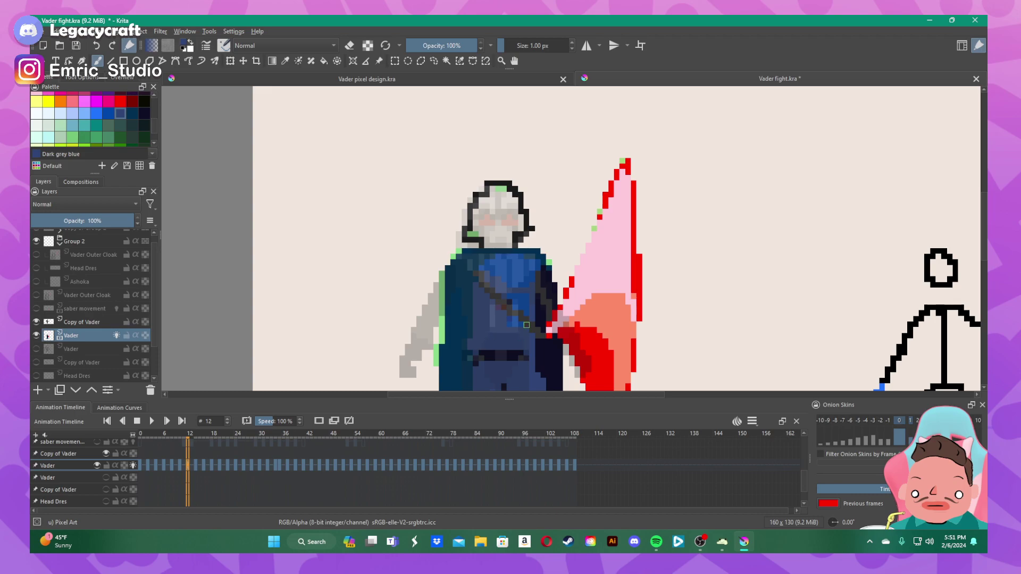
# - Paint Vader's belt Cobalt blue on frame 12, and set the brush colour back to Dark grey blue
pyautogui.scroll(-4, 541, 307)
pyautogui.scroll(3, 579, 326)
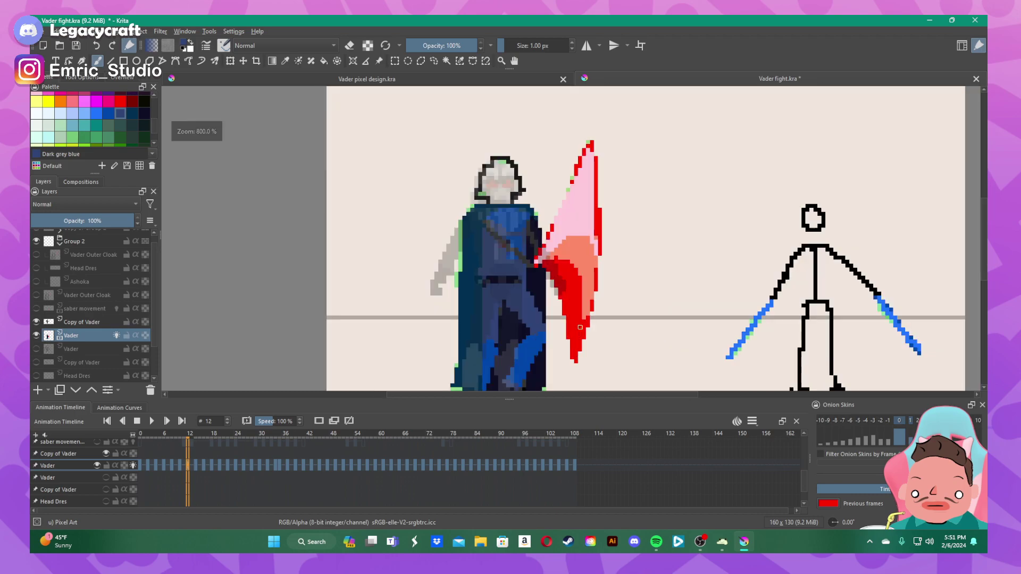
pyautogui.scroll(1, 477, 292)
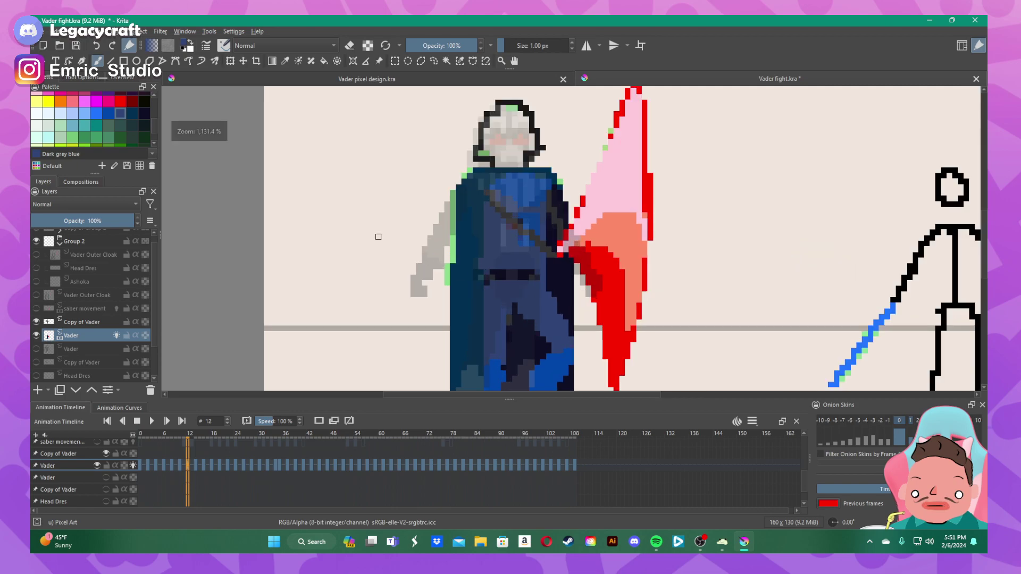
pyautogui.click(108, 112)
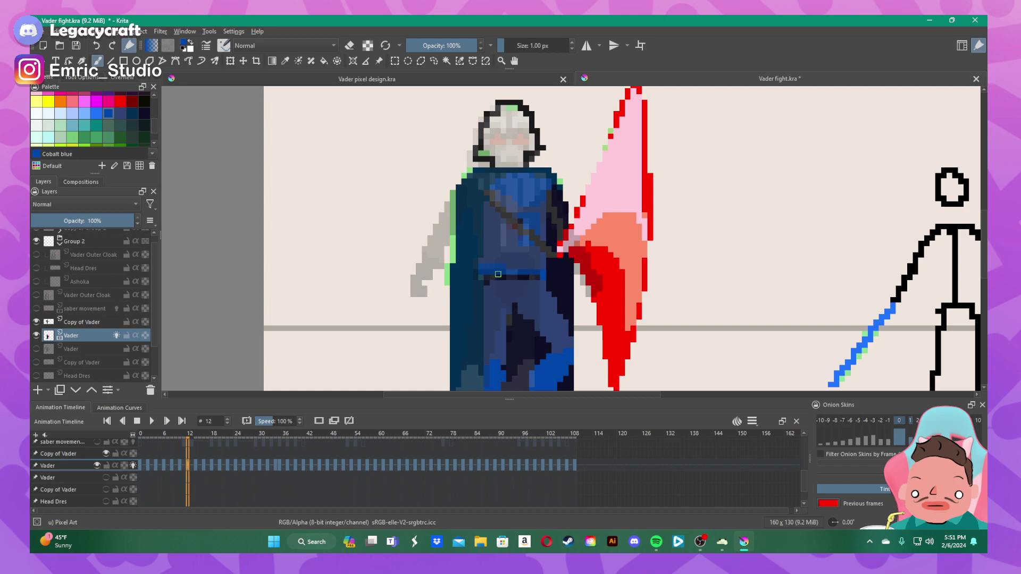
pyautogui.moveTo(501, 278); pyautogui.dragTo(537, 277)
pyautogui.click(121, 115)
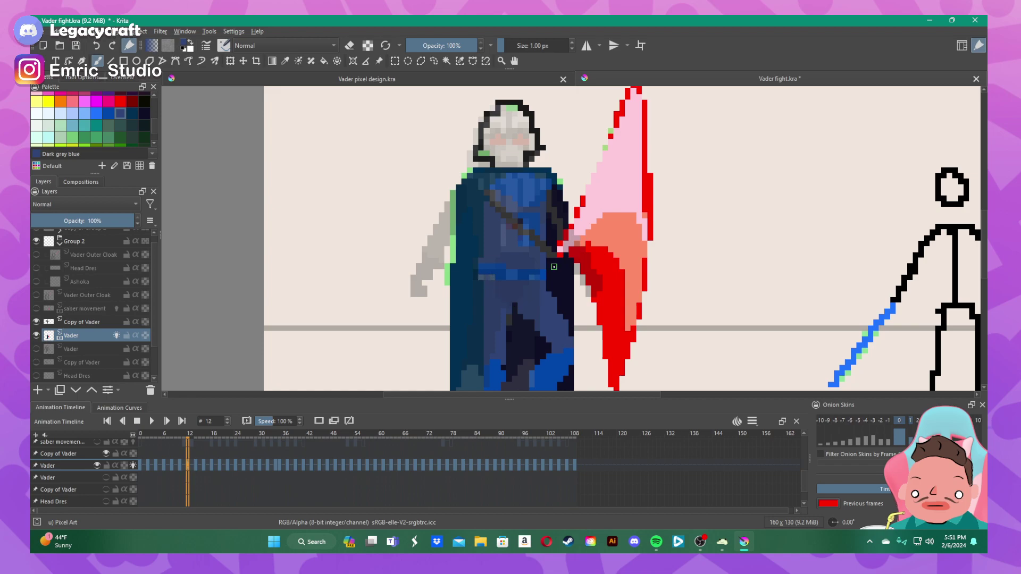
# - Review Vader's finished colouring on frame 12 and examine his legs and cloak on frame 14 up close
pyautogui.scroll(-3, 553, 266)
pyautogui.scroll(1, 632, 235)
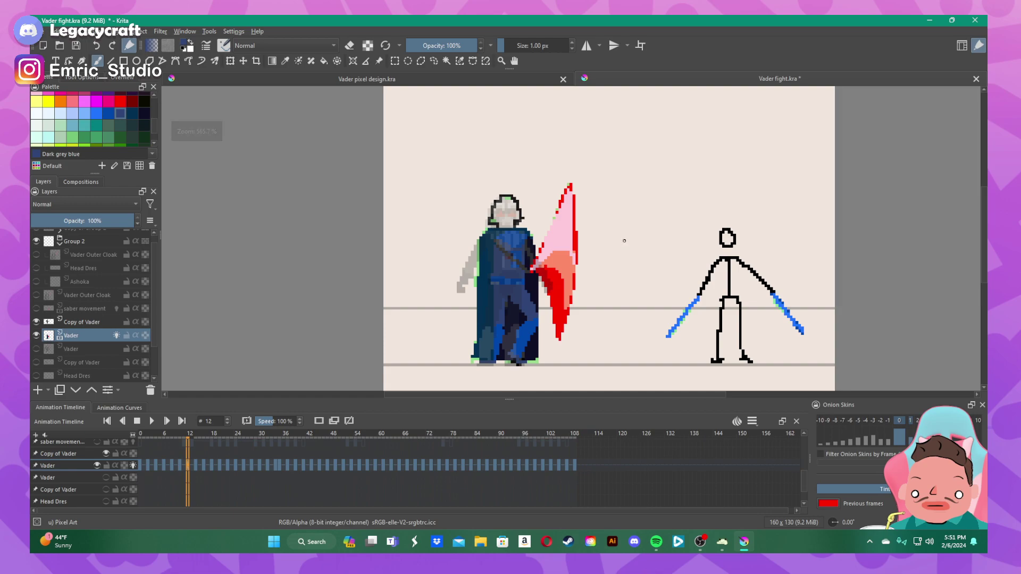
pyautogui.scroll(1, 624, 240)
pyautogui.scroll(-1, 611, 287)
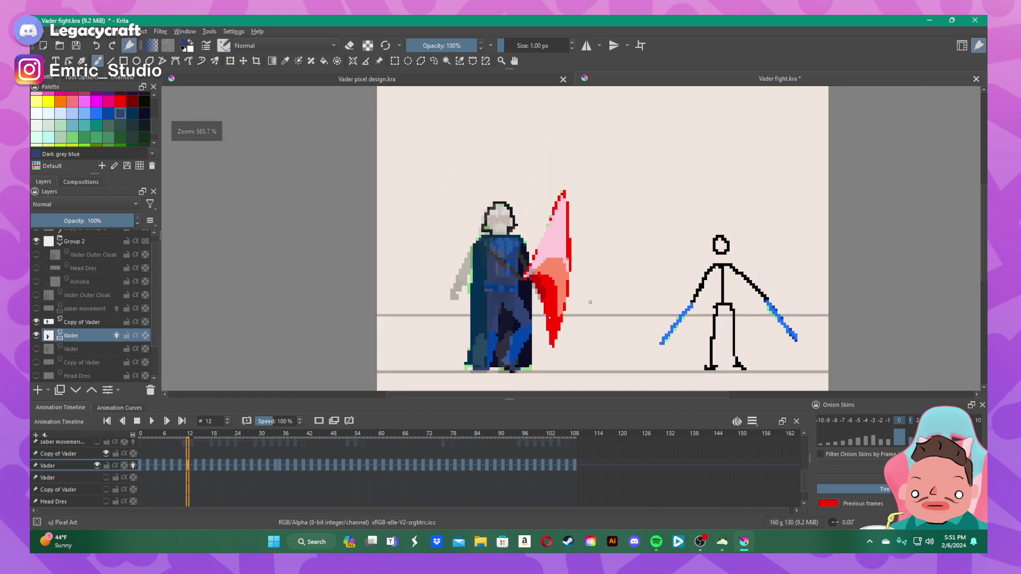
pyautogui.click(196, 464)
pyautogui.scroll(2, 511, 348)
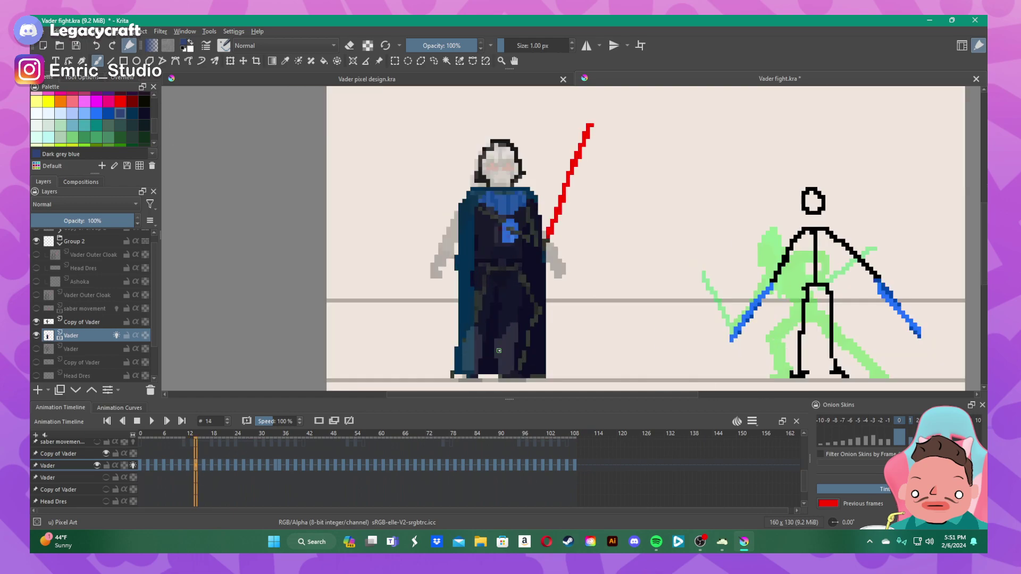
pyautogui.scroll(-1, 559, 338)
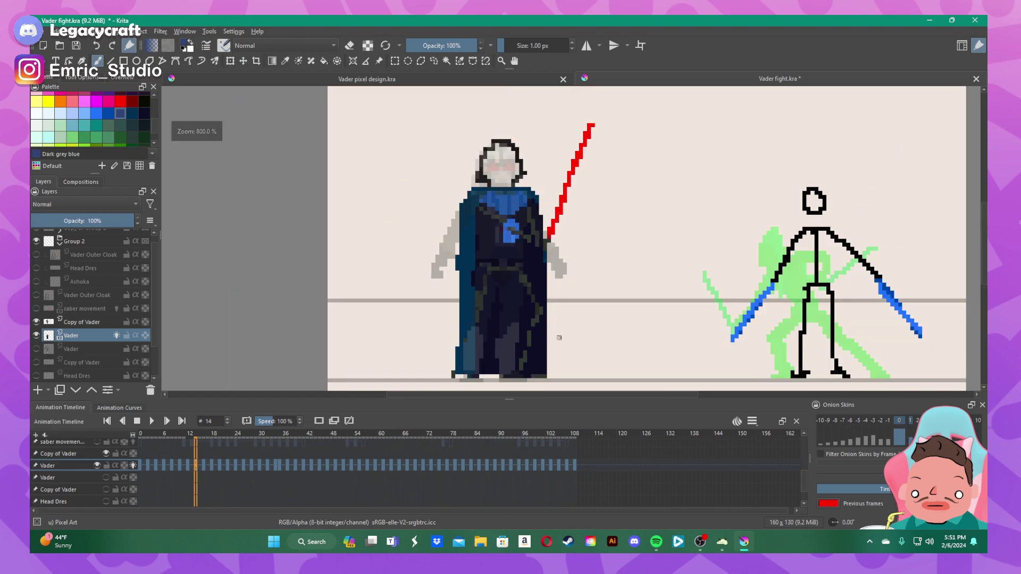
pyautogui.scroll(1, 579, 340)
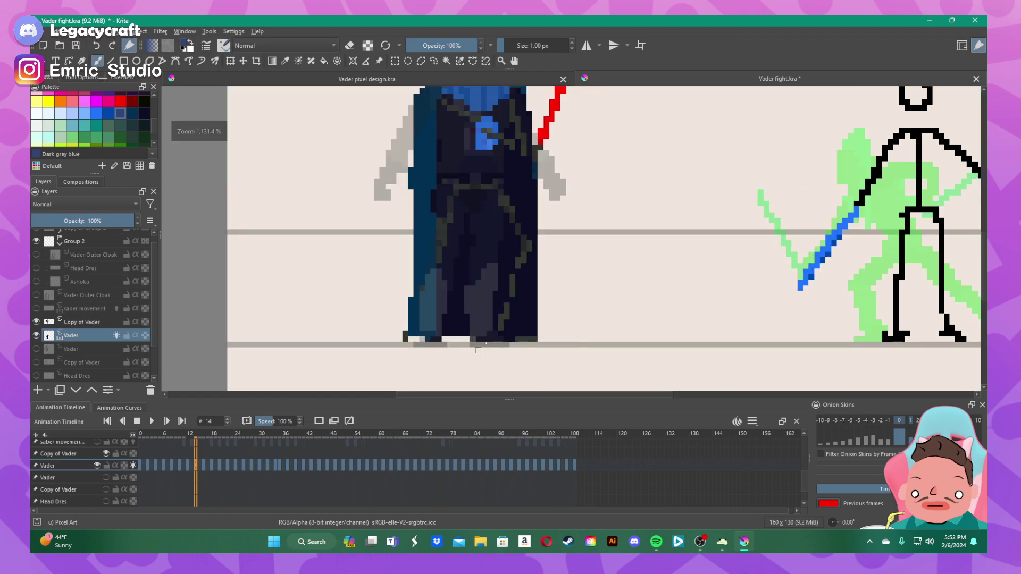
pyautogui.scroll(-1, 478, 350)
pyautogui.scroll(1, 505, 278)
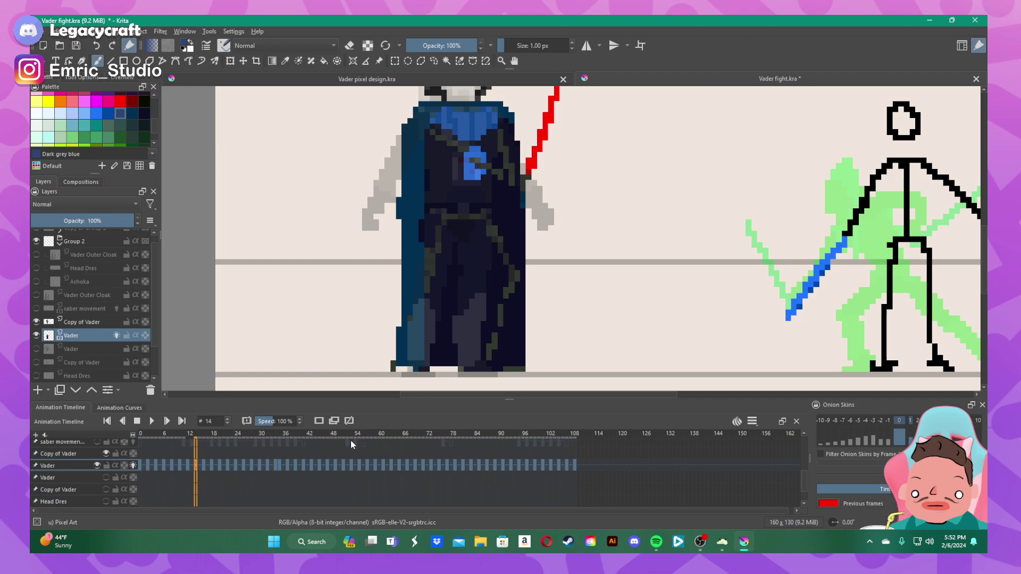
# - Compare Vader's leg, belt and torso colours between frames 12, 13 and 14
pyautogui.click(187, 465)
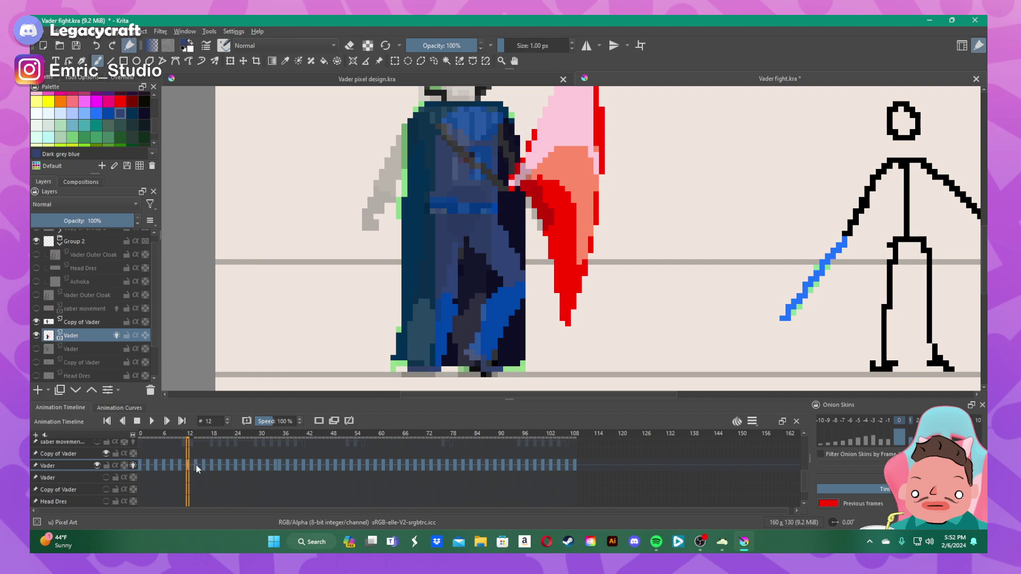
pyautogui.click(195, 465)
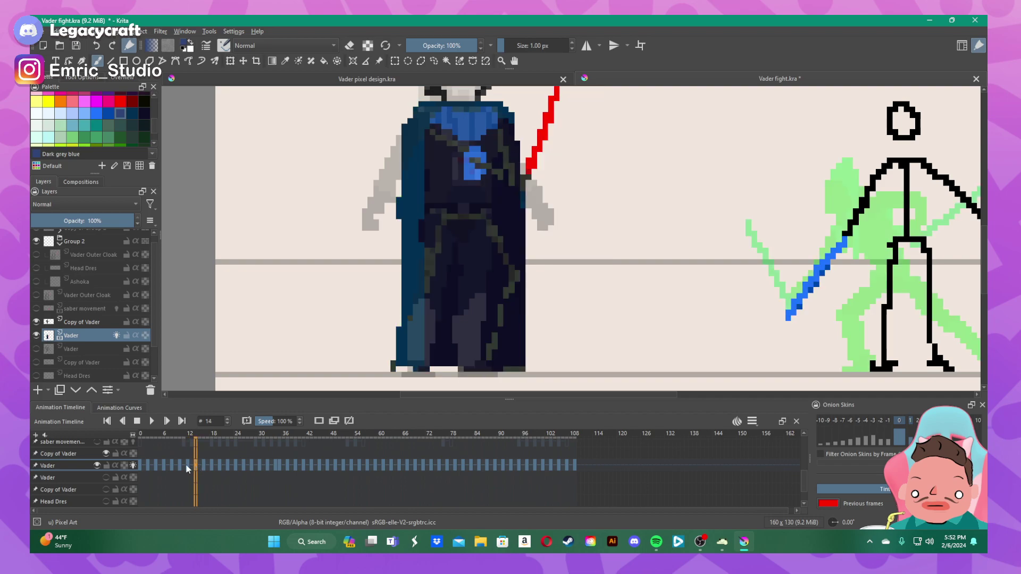
pyautogui.click(187, 466)
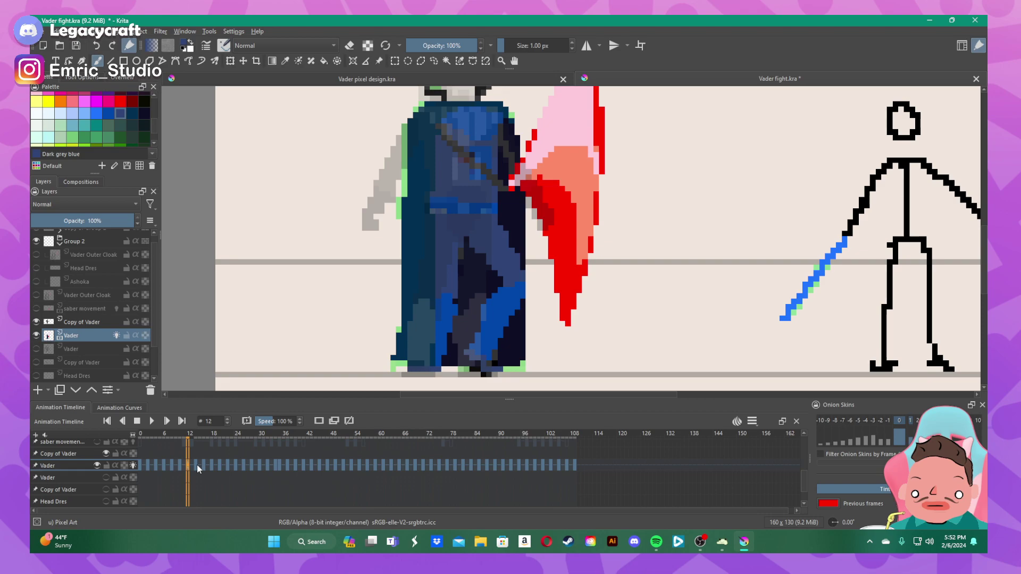
pyautogui.click(109, 113)
pyautogui.click(196, 465)
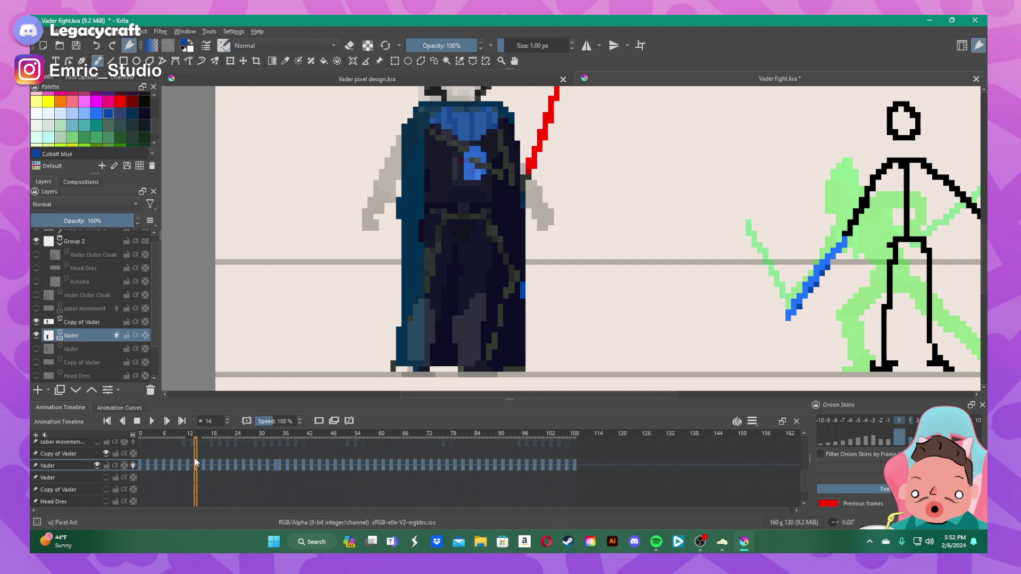
pyautogui.press('.')
pyautogui.press('.')
pyautogui.press(',')
pyautogui.press(',')
pyautogui.press(',')
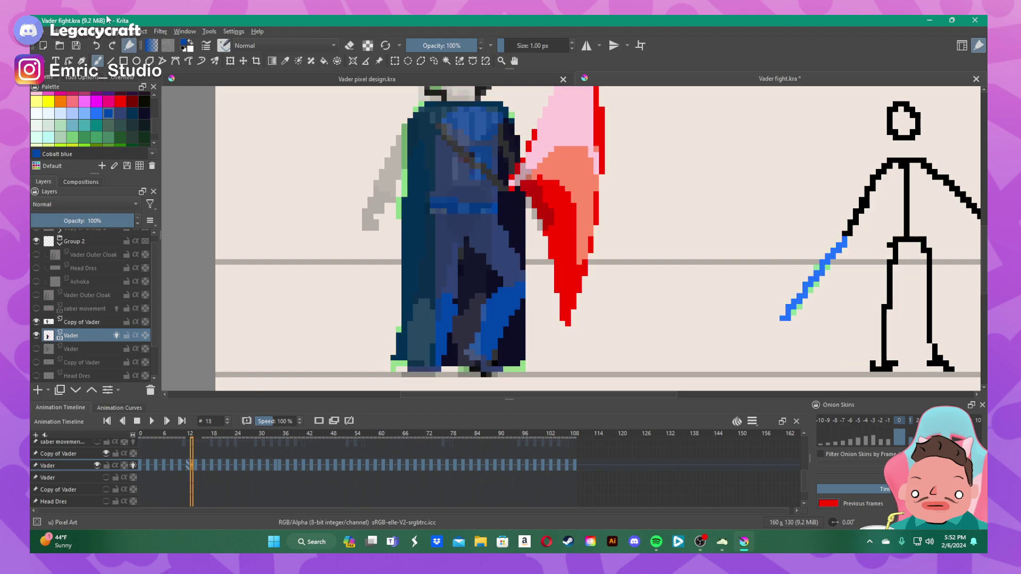
pyautogui.click(119, 113)
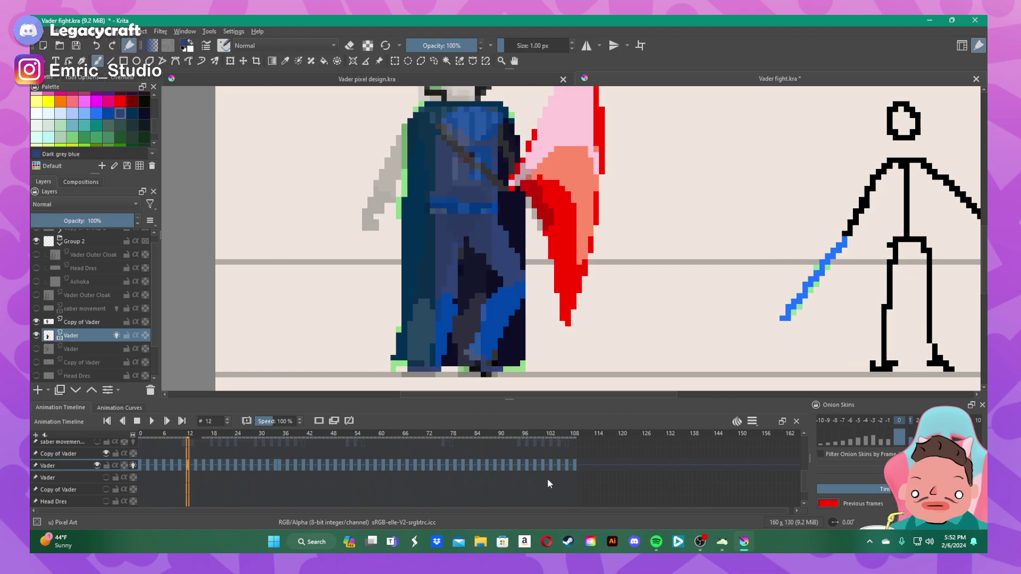
pyautogui.scroll(1, 492, 374)
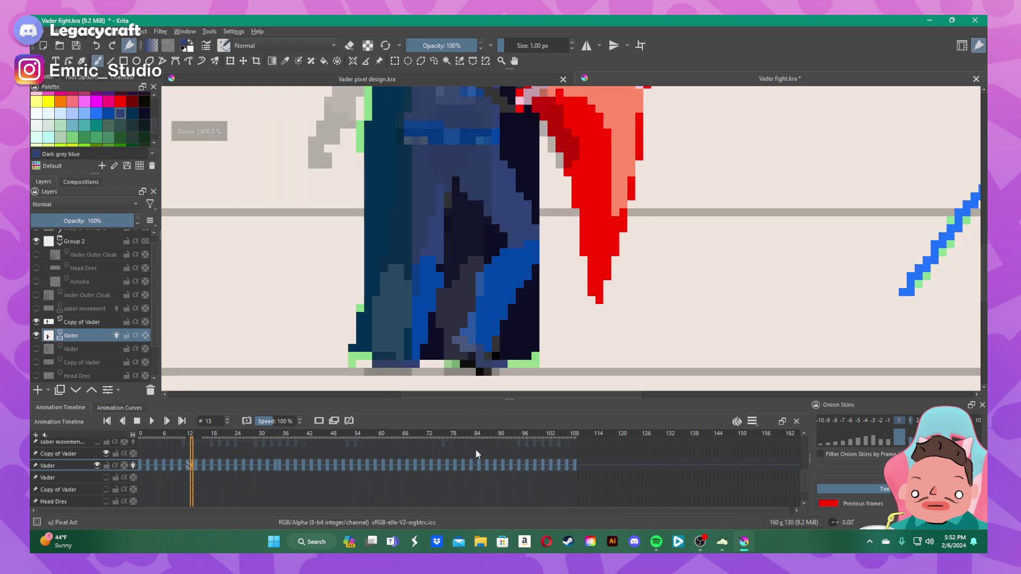
# - Paint Vader's saber-side boot Dark grey blue on frame 14, using frame 12 as the reference
pyautogui.press('.')
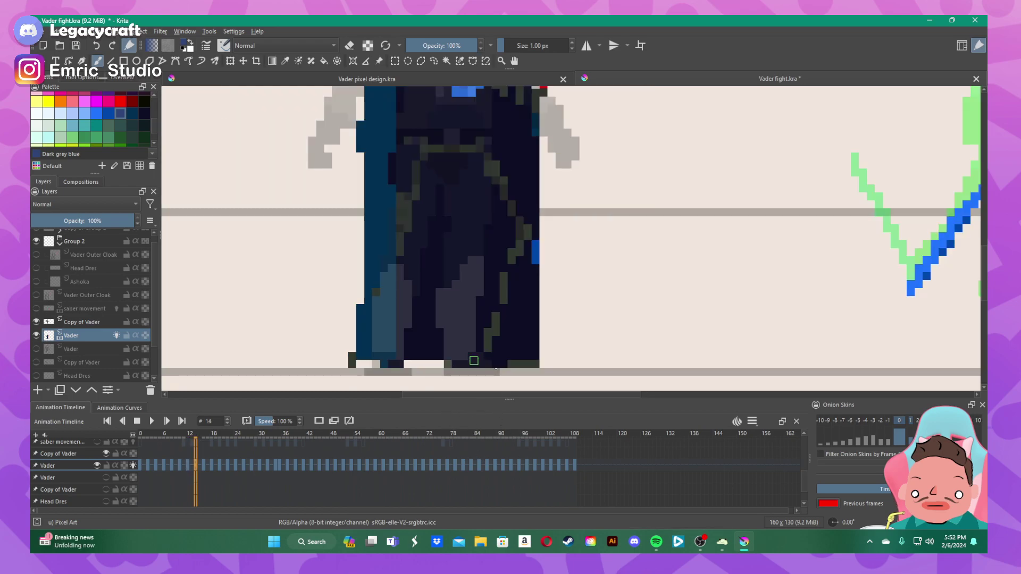
pyautogui.moveTo(505, 364); pyautogui.dragTo(454, 333)
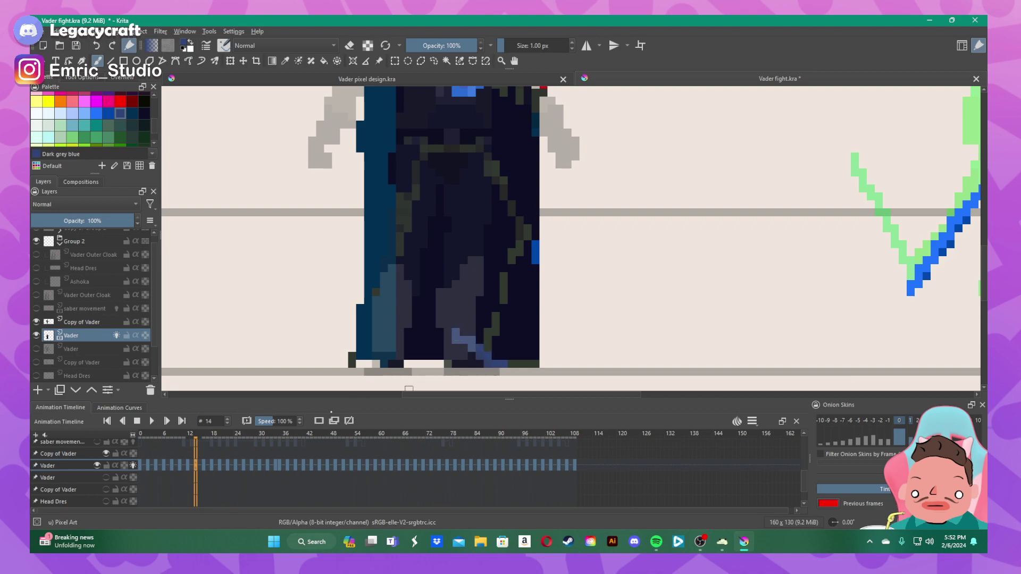
pyautogui.click(187, 466)
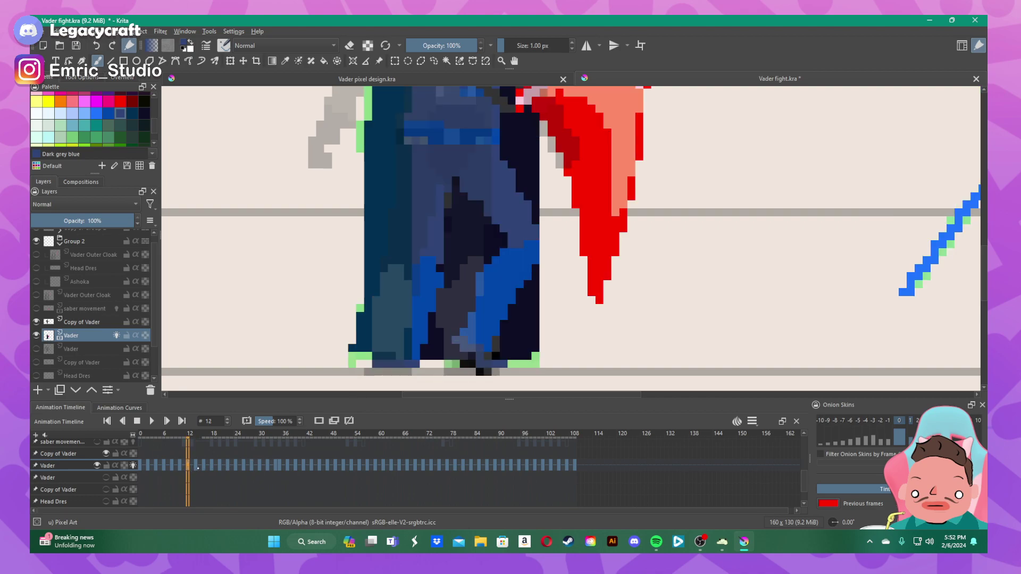
pyautogui.click(196, 466)
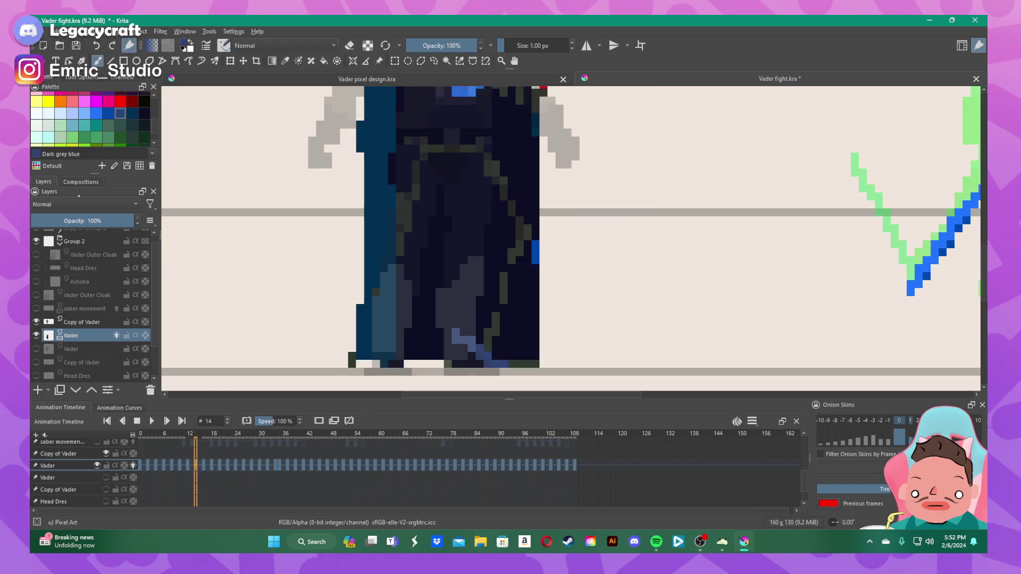
# - Fill Vader's saber-side shin with Cobalt blue up to the knee on frame 14 and compare it with frame 12
pyautogui.click(108, 113)
pyautogui.moveTo(463, 331); pyautogui.dragTo(495, 283)
pyautogui.moveTo(530, 245)
pyautogui.mouseDown()
pyautogui.moveTo(501, 247)
pyautogui.moveTo(481, 279)
pyautogui.moveTo(473, 306)
pyautogui.moveTo(519, 258)
pyautogui.moveTo(529, 264)
pyautogui.moveTo(481, 343)
pyautogui.moveTo(474, 331)
pyautogui.moveTo(525, 254)
pyautogui.moveTo(509, 252)
pyautogui.mouseUp()
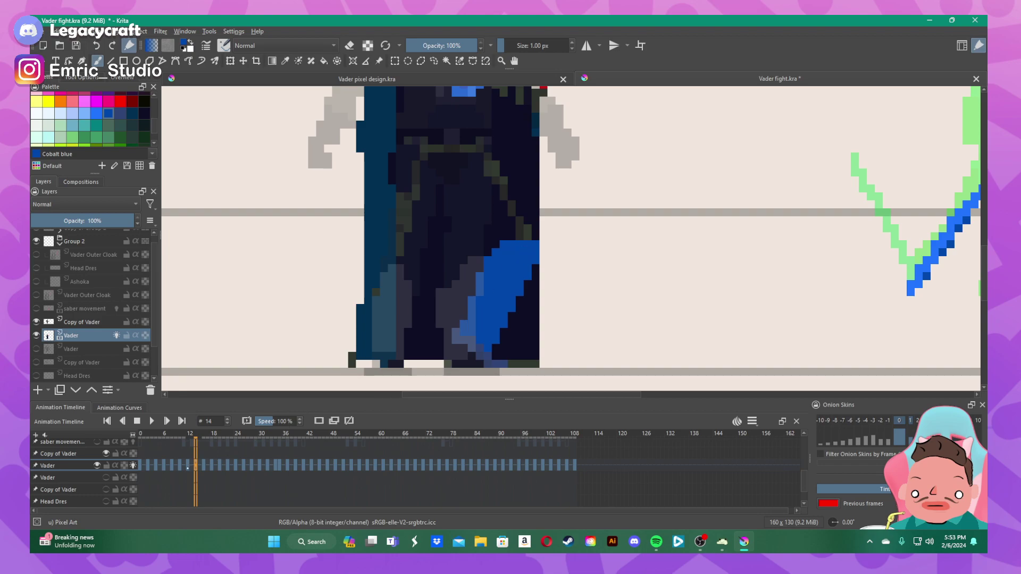
pyautogui.click(187, 466)
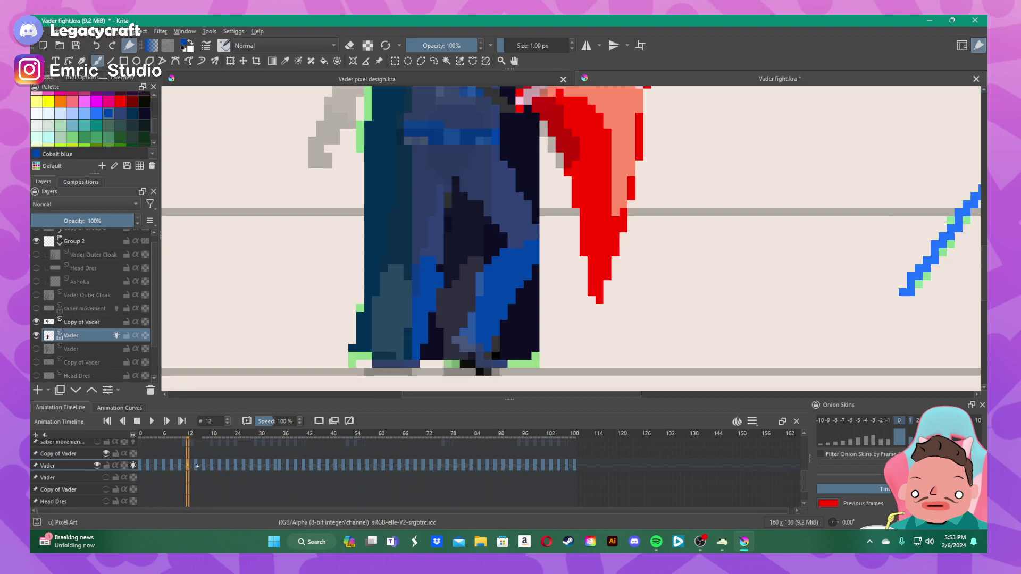
pyautogui.click(196, 466)
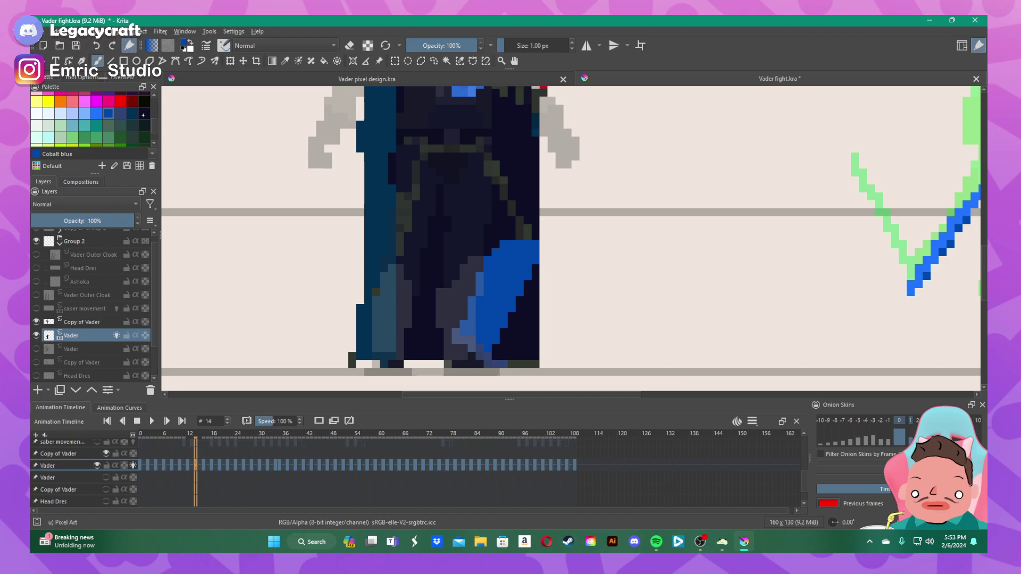
# - Trim the upper inner edge of the saber-side shin with Midnight blue on frame 14 to follow frame 12's shape
pyautogui.click(143, 114)
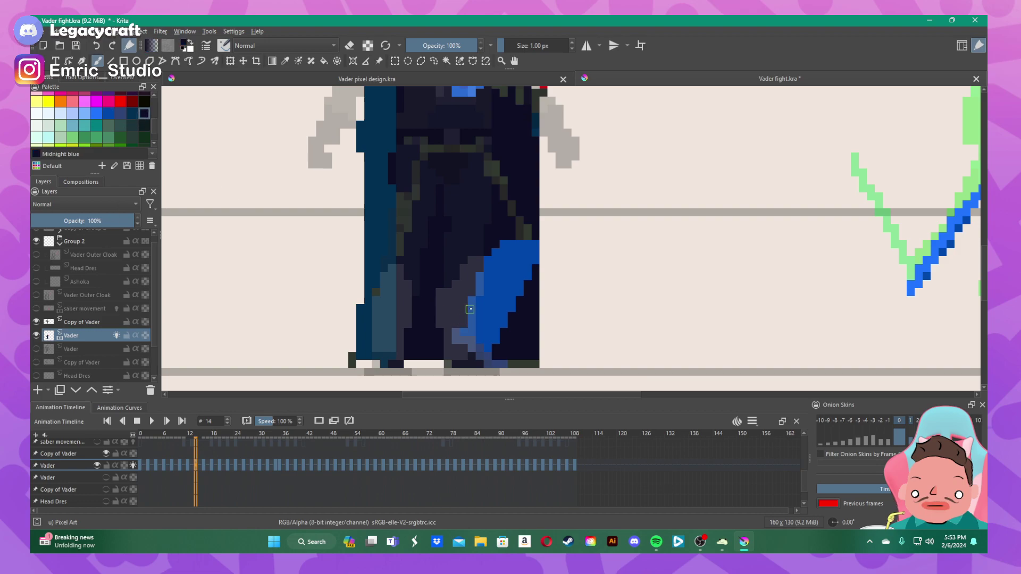
pyautogui.moveTo(470, 308); pyautogui.dragTo(494, 247)
pyautogui.click(189, 465)
pyautogui.click(196, 465)
pyautogui.click(188, 466)
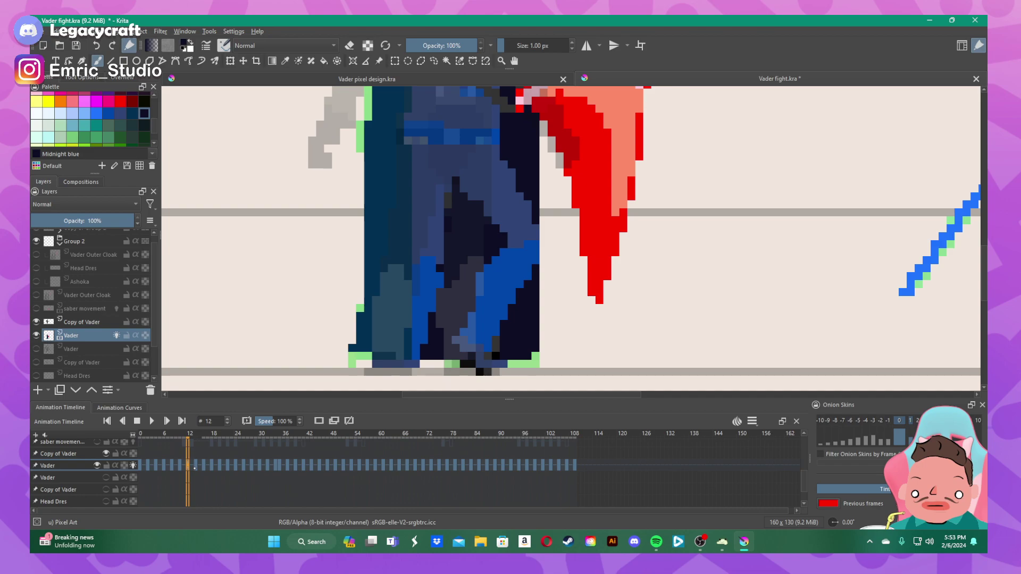
pyautogui.click(195, 466)
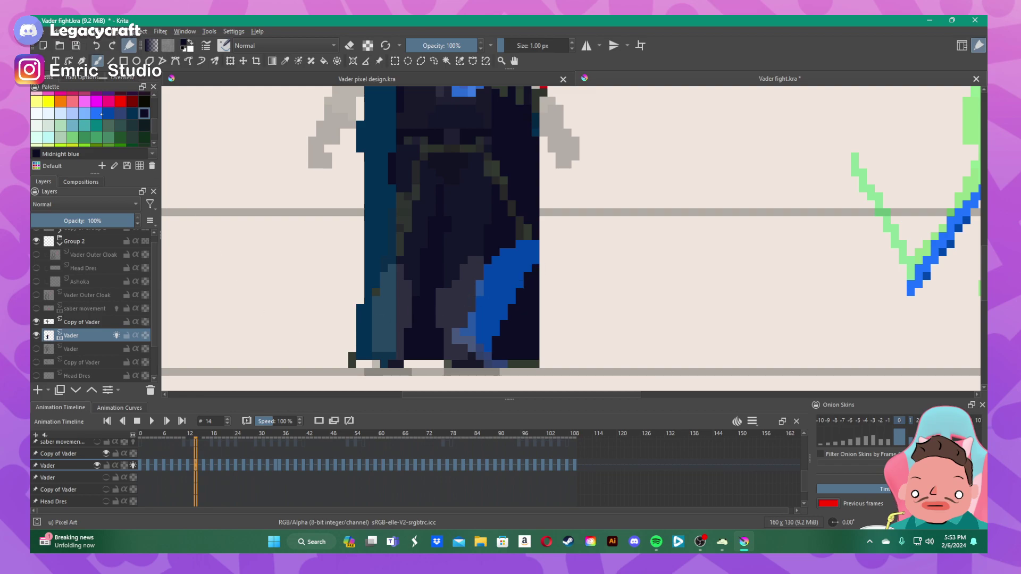
pyautogui.click(110, 113)
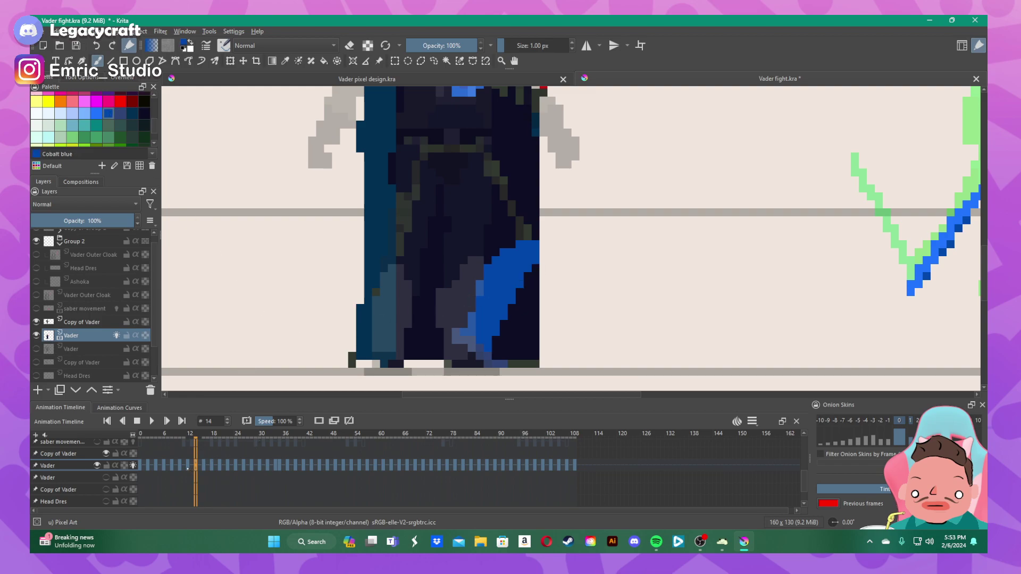
pyautogui.click(187, 466)
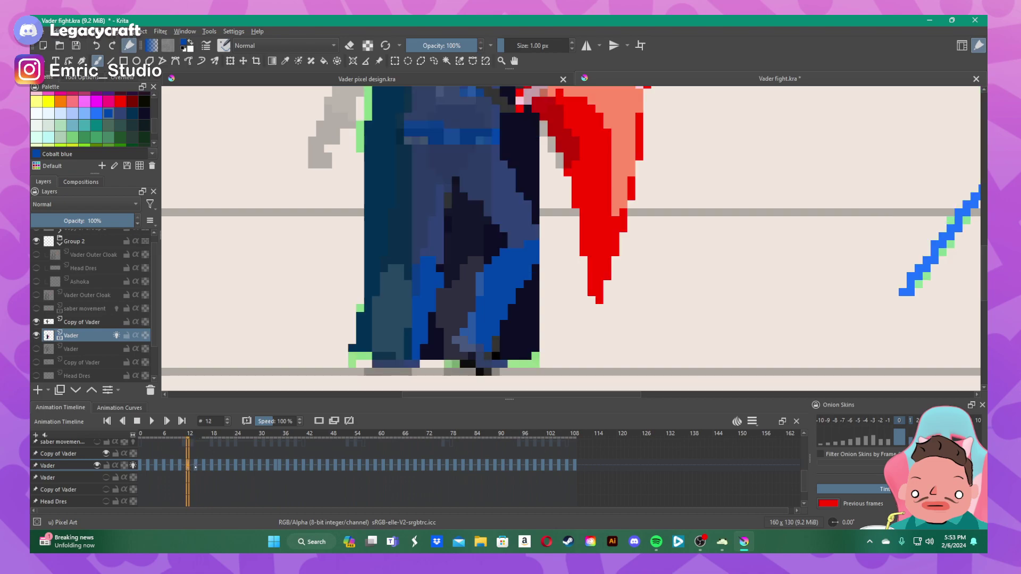
pyautogui.click(195, 465)
pyautogui.click(423, 260)
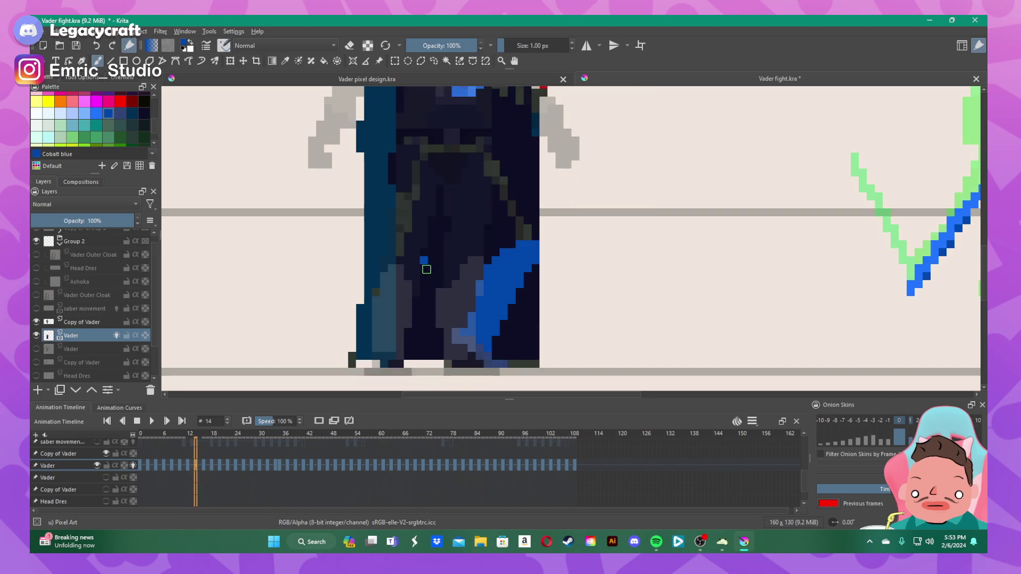
pyautogui.moveTo(426, 270); pyautogui.dragTo(432, 275)
pyautogui.press('Left')
pyautogui.press('Left')
pyautogui.press('Right')
pyautogui.press('Right')
pyautogui.click(142, 114)
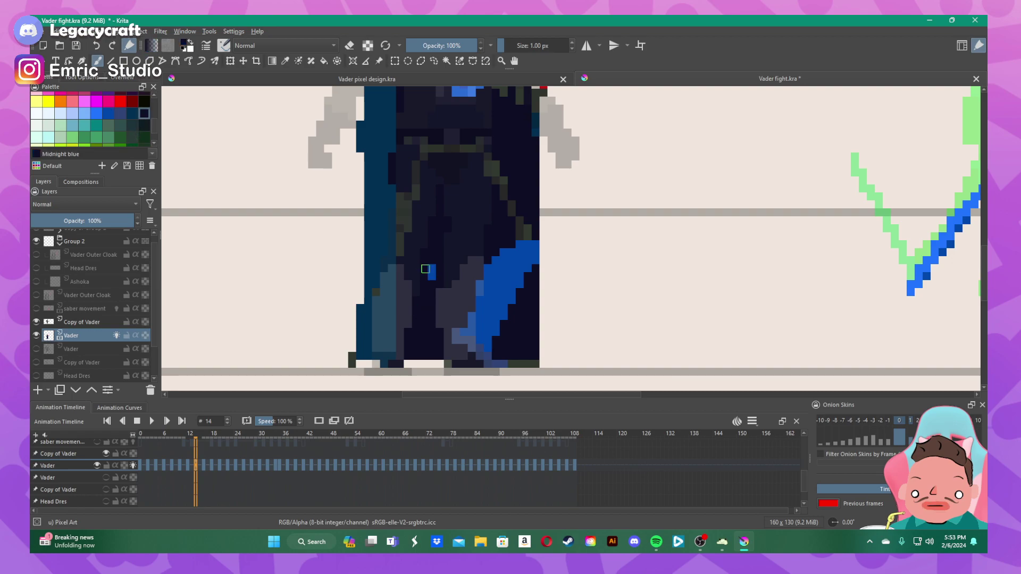
# - Paint Vader's other shin, on the cape side, Cobalt blue from the knee to the ankle on frame 14
pyautogui.click(109, 113)
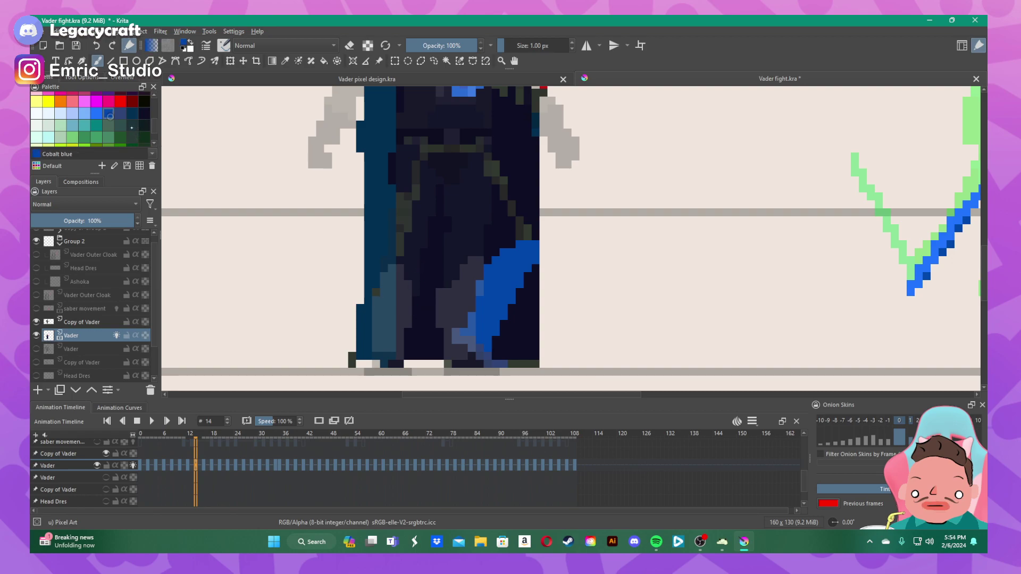
pyautogui.click(408, 259)
pyautogui.click(415, 269)
pyautogui.moveTo(415, 283)
pyautogui.mouseDown()
pyautogui.moveTo(401, 353)
pyautogui.moveTo(399, 261)
pyautogui.moveTo(406, 298)
pyautogui.mouseUp()
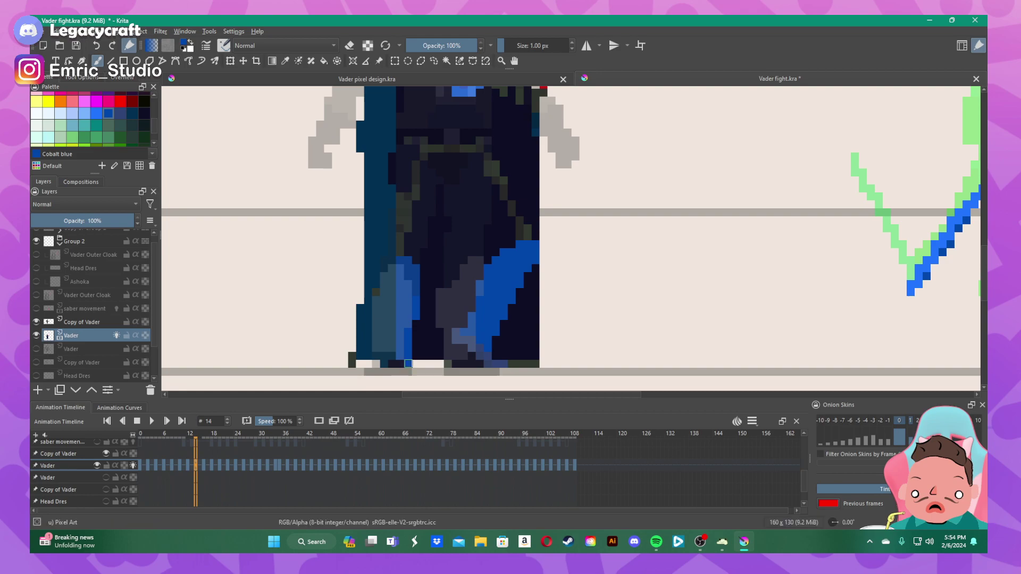
# - Undo the Cobalt blue stroke on the cape-side boot and paint the boot Dark grey blue on frame 14
pyautogui.moveTo(407, 363); pyautogui.dragTo(385, 364)
pyautogui.hotkey('ctrl', 'z')
pyautogui.click(121, 114)
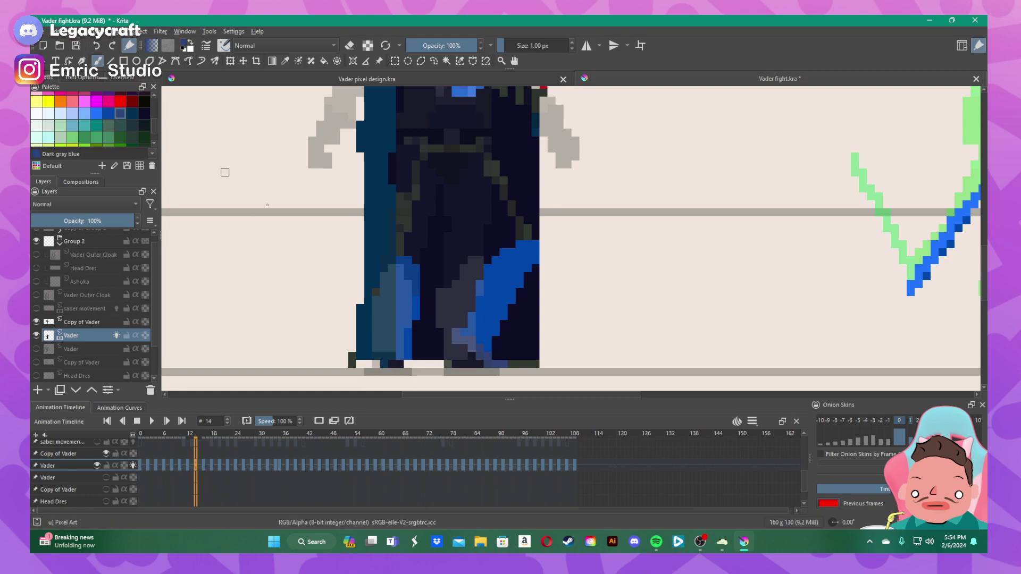
pyautogui.moveTo(379, 365); pyautogui.dragTo(408, 365)
# - Erase the leftover dark pixels around the boots and below the cloak hem on frame 14
pyautogui.press('e')
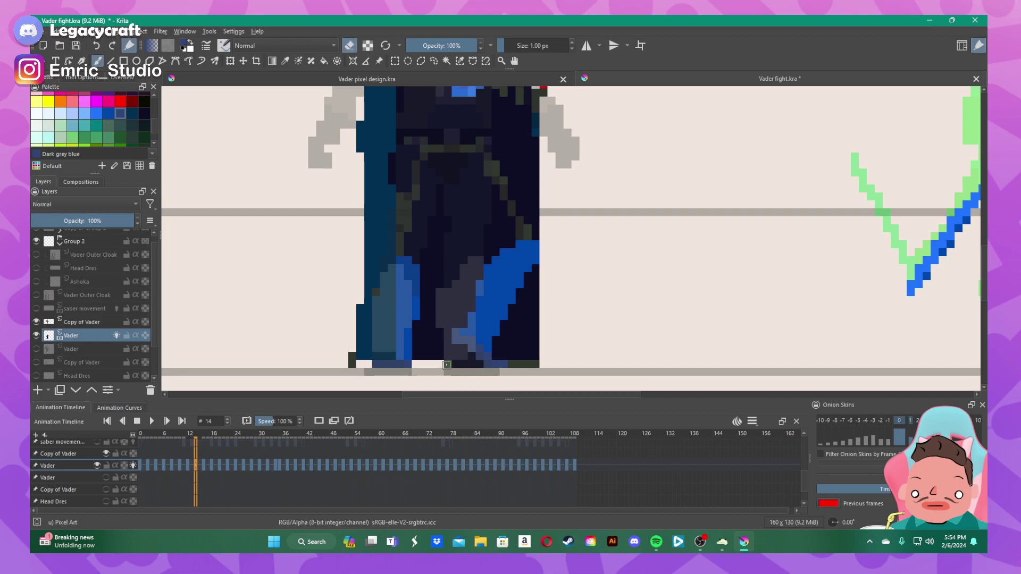
pyautogui.moveTo(443, 365); pyautogui.dragTo(479, 364)
pyautogui.click(351, 359)
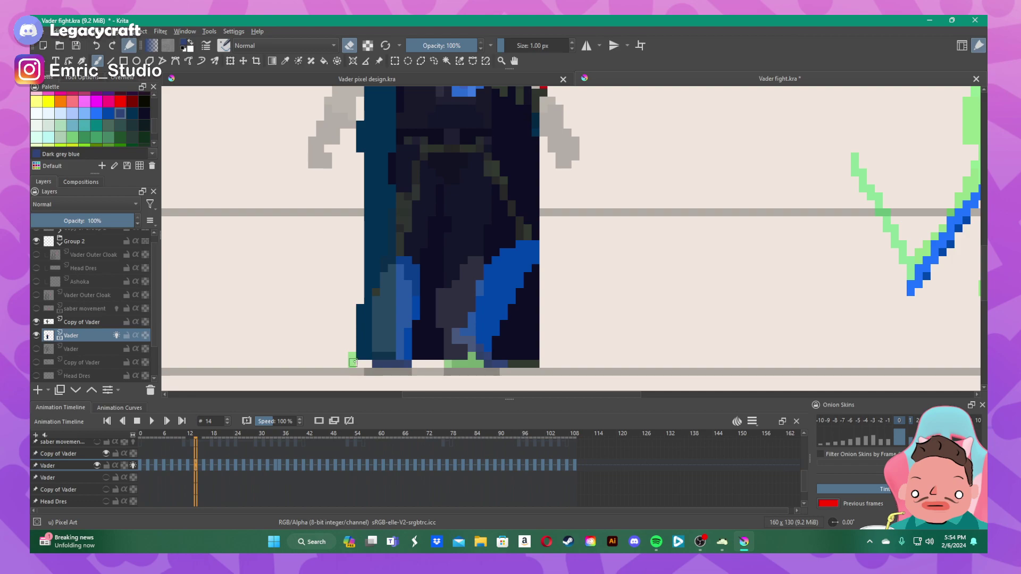
pyautogui.moveTo(508, 364); pyautogui.dragTo(537, 364)
# - Review Vader's recoloured legs on frame 14 as a whole figure and play back the animation
pyautogui.scroll(-5, 535, 350)
pyautogui.scroll(2, 529, 330)
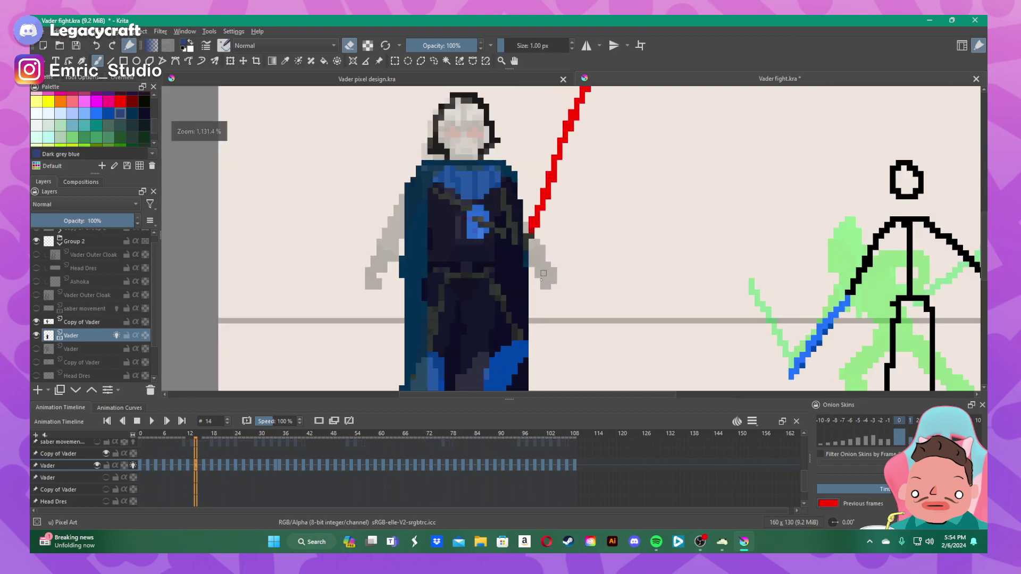
pyautogui.scroll(-1, 525, 322)
pyautogui.scroll(-1, 525, 322)
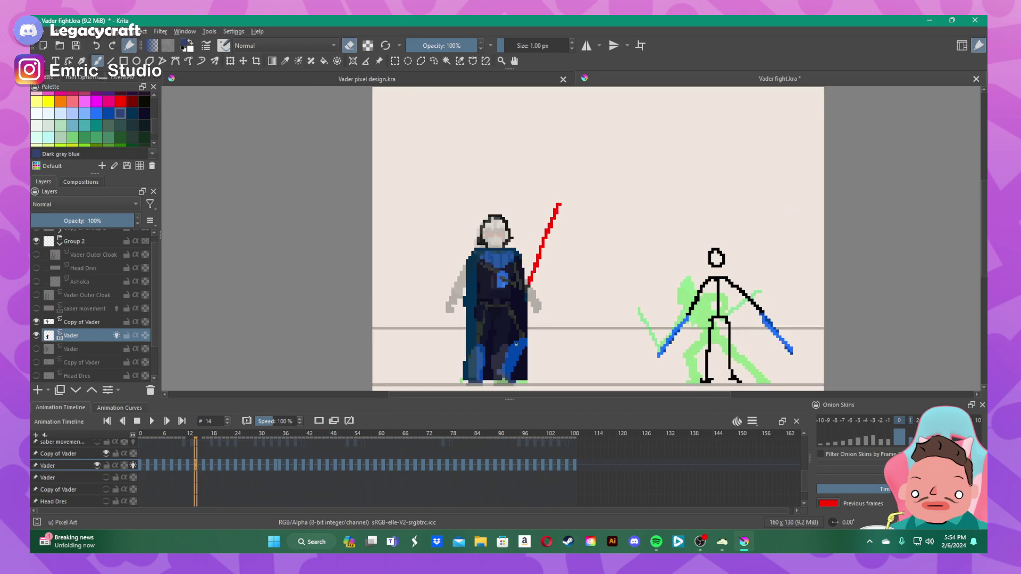
pyautogui.scroll(1, 514, 344)
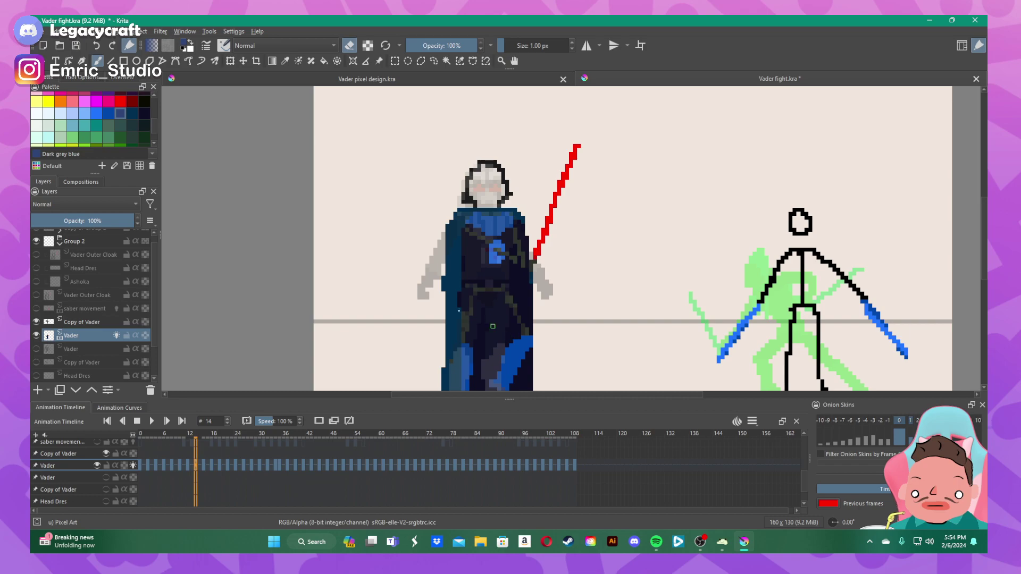
pyautogui.click(153, 422)
pyautogui.scroll(-1, 423, 199)
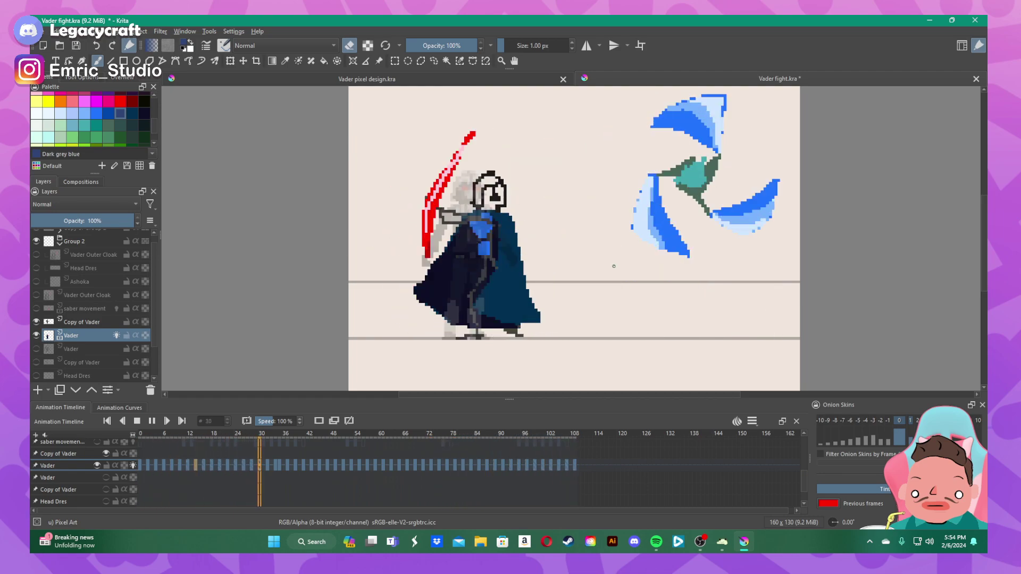
pyautogui.click(138, 421)
pyautogui.scroll(1, 482, 309)
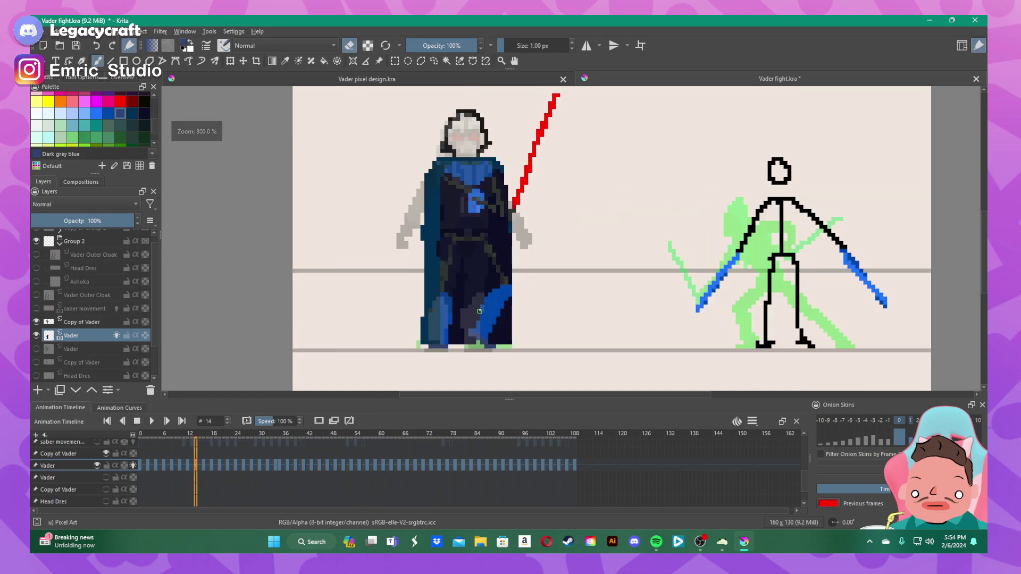
# - Compare Vader's leg colours and pose across frames 12 to 16
pyautogui.click(203, 467)
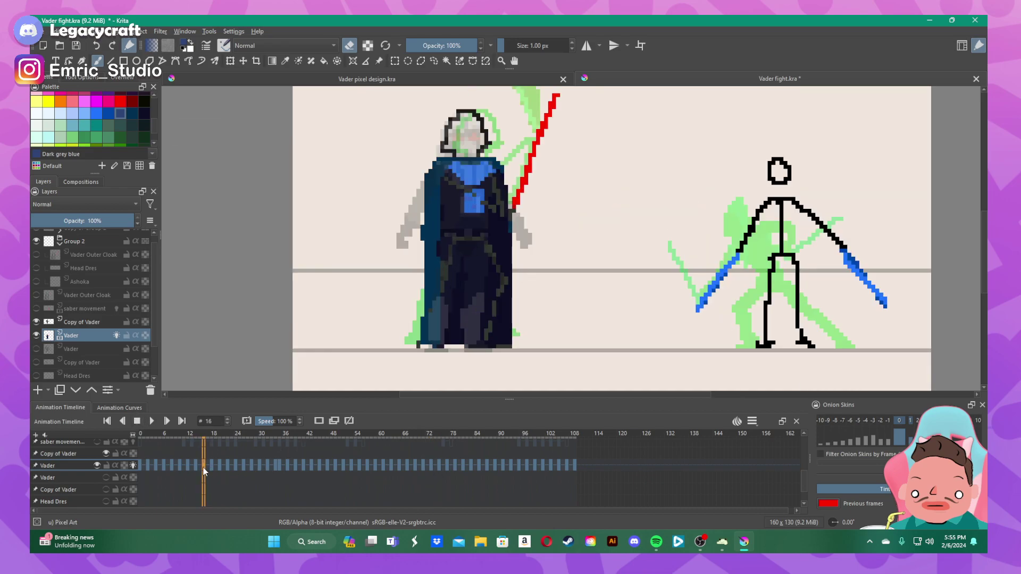
pyautogui.click(187, 466)
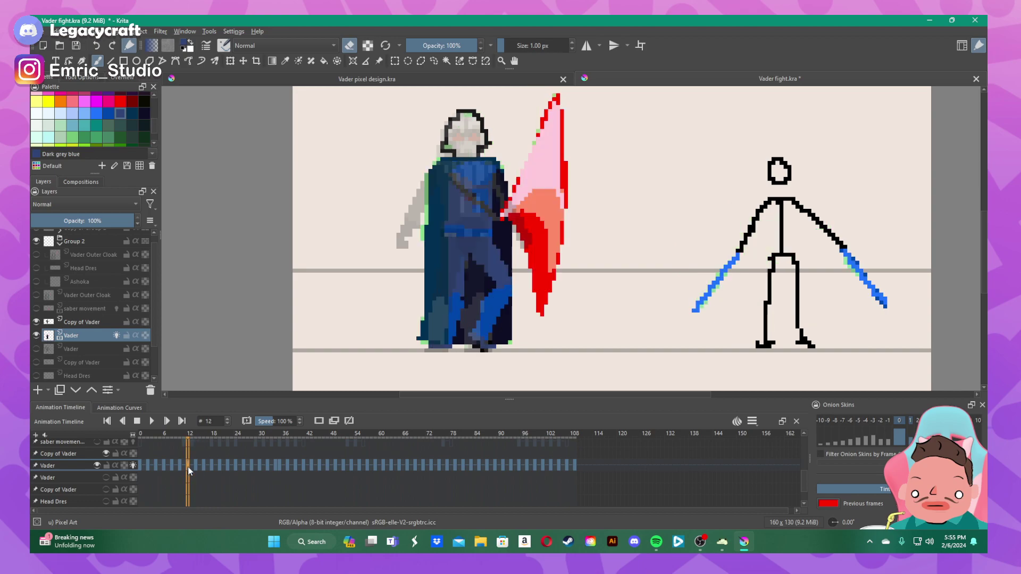
pyautogui.press('Right')
pyautogui.press('Right')
pyautogui.press('Right')
pyautogui.press('Right')
pyautogui.press('Right')
pyautogui.press('Right')
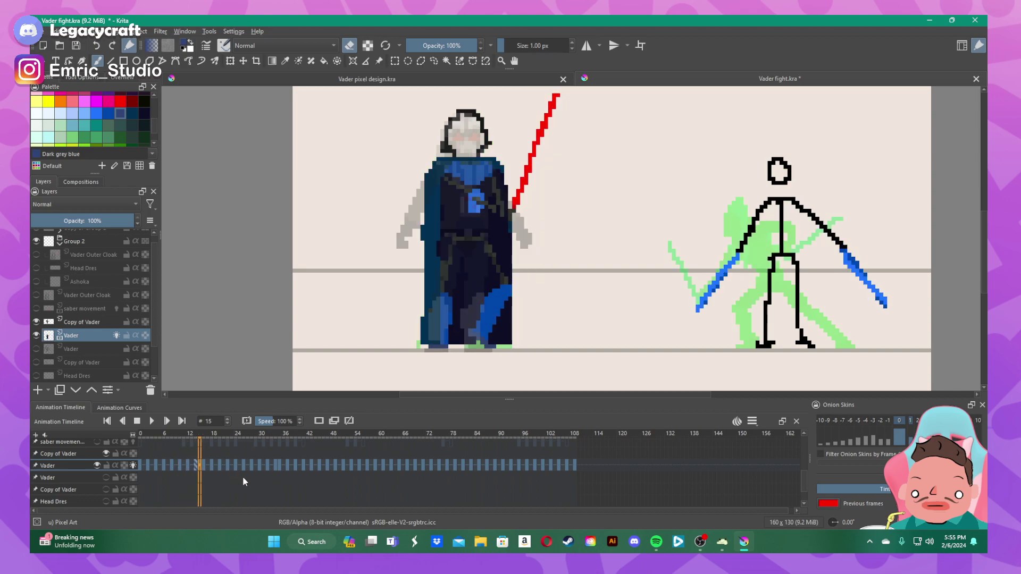
# - Start Vader's saber-side shin on frame 16 by painting the knee's top edge pixels Cobalt blue
pyautogui.scroll(2, 556, 282)
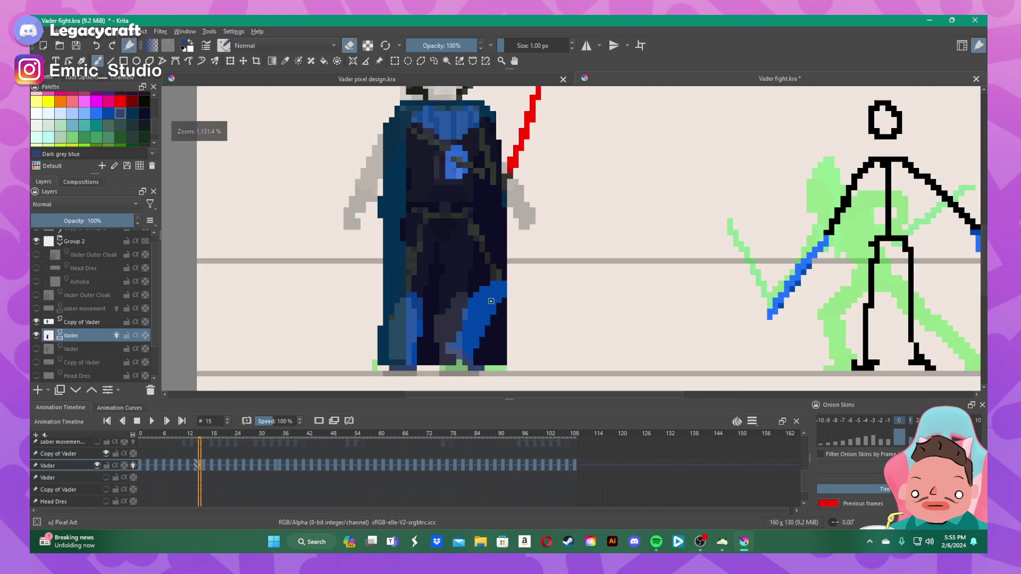
pyautogui.scroll(2, 490, 301)
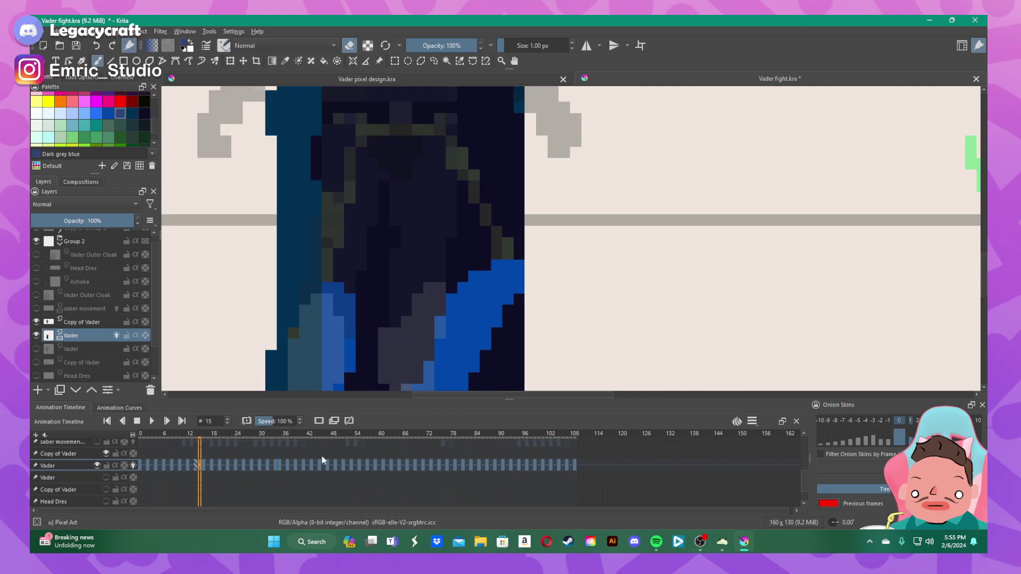
pyautogui.press('Right')
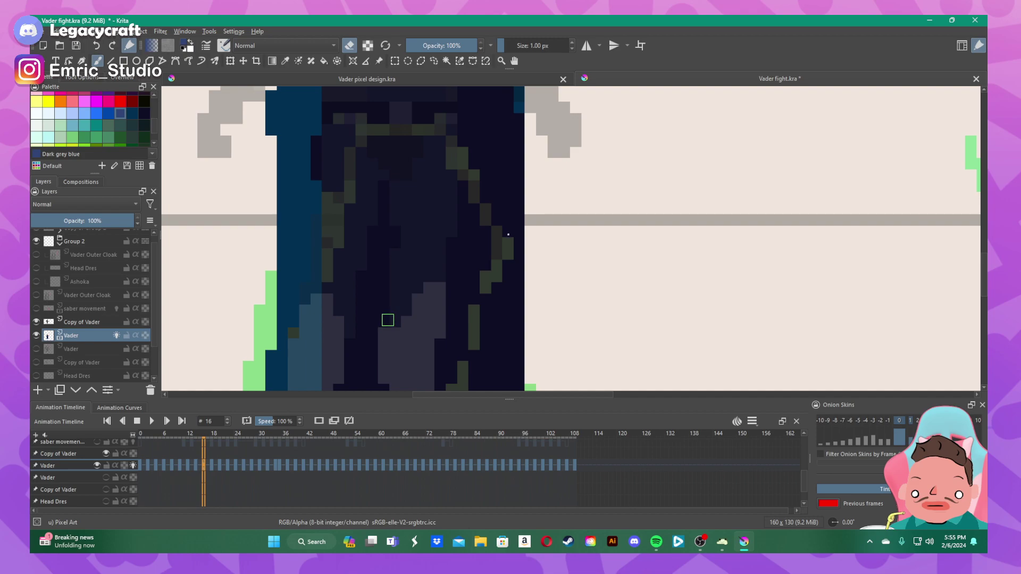
pyautogui.moveTo(519, 265); pyautogui.dragTo(507, 264)
pyautogui.press('e')
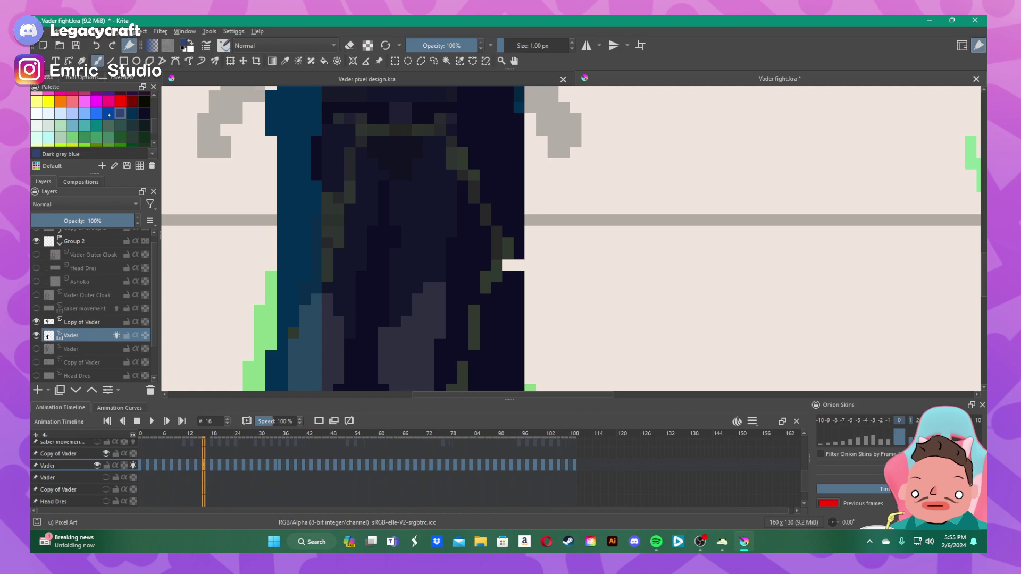
pyautogui.click(109, 114)
pyautogui.click(518, 264)
pyautogui.click(507, 265)
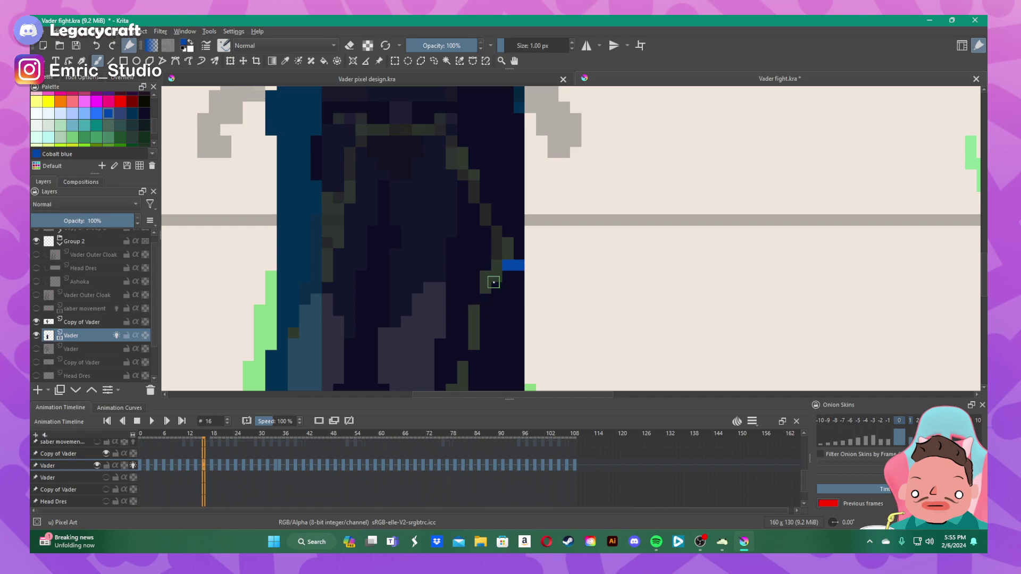
# - Paint the saber-side boot's sloping edge Dark grey blue on frame 16, using frame 14 as reference
pyautogui.scroll(-5, 590, 239)
pyautogui.scroll(5, 603, 235)
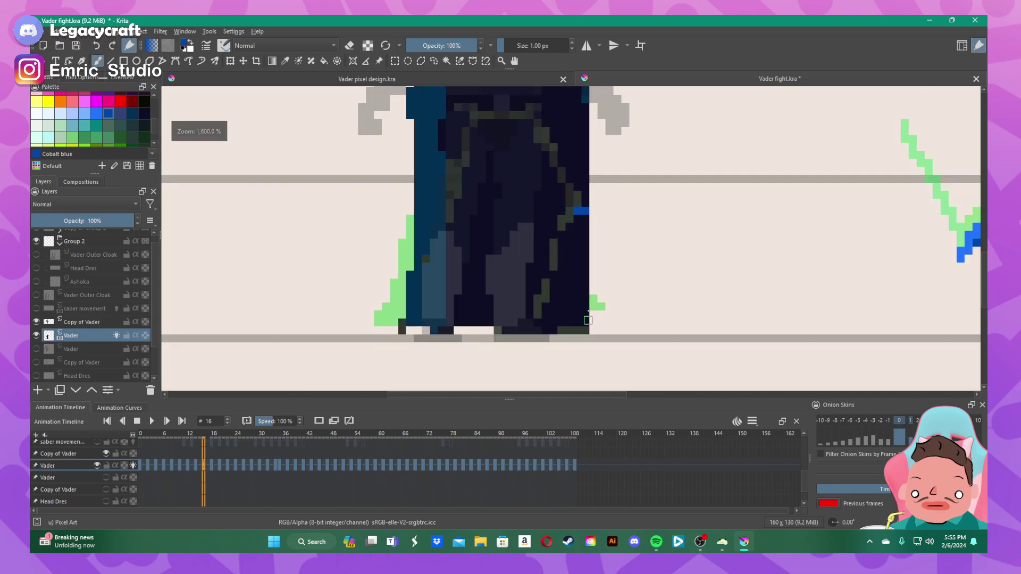
pyautogui.click(196, 462)
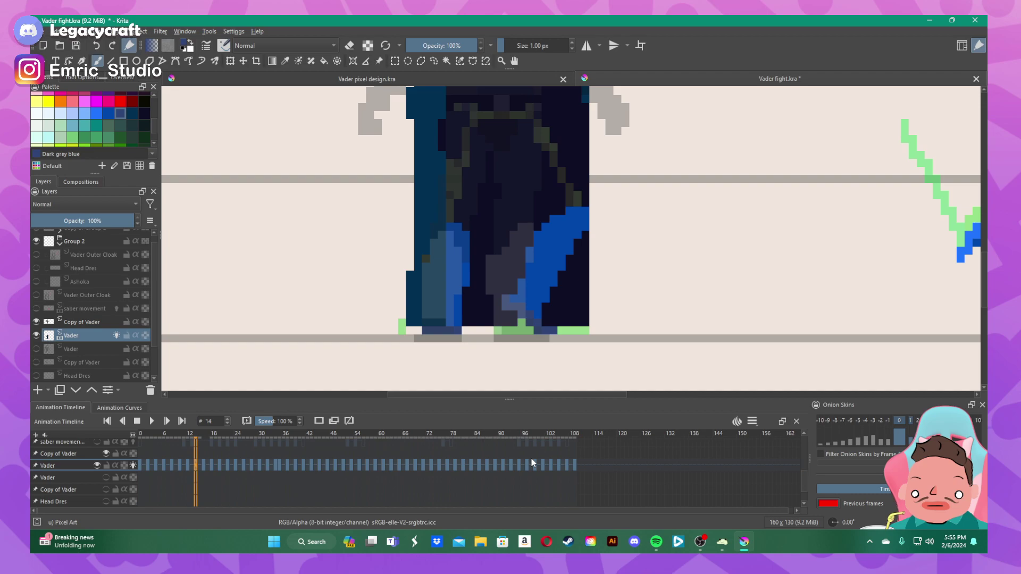
pyautogui.press('Right')
pyautogui.press('Right')
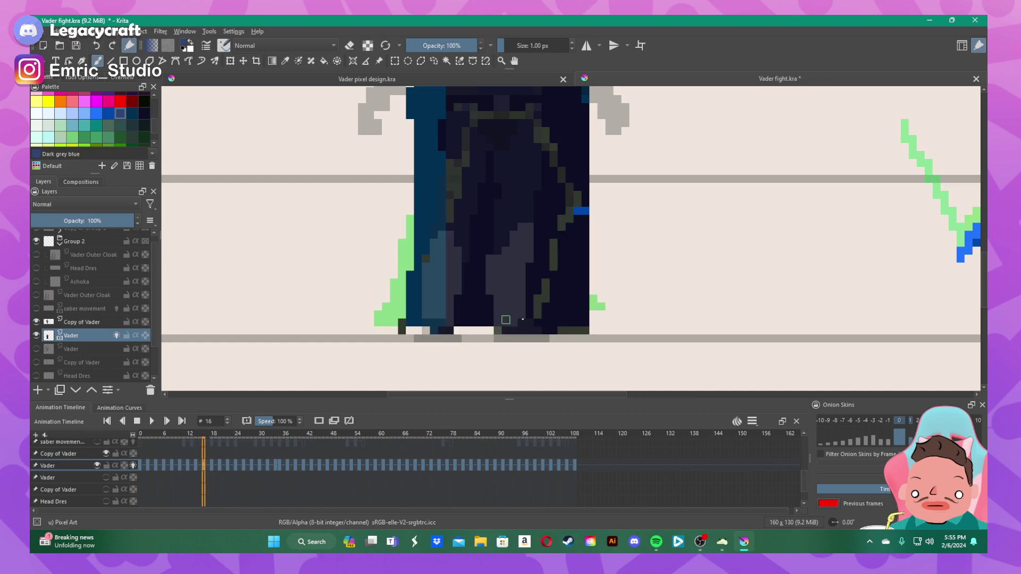
pyautogui.moveTo(562, 329); pyautogui.dragTo(521, 306)
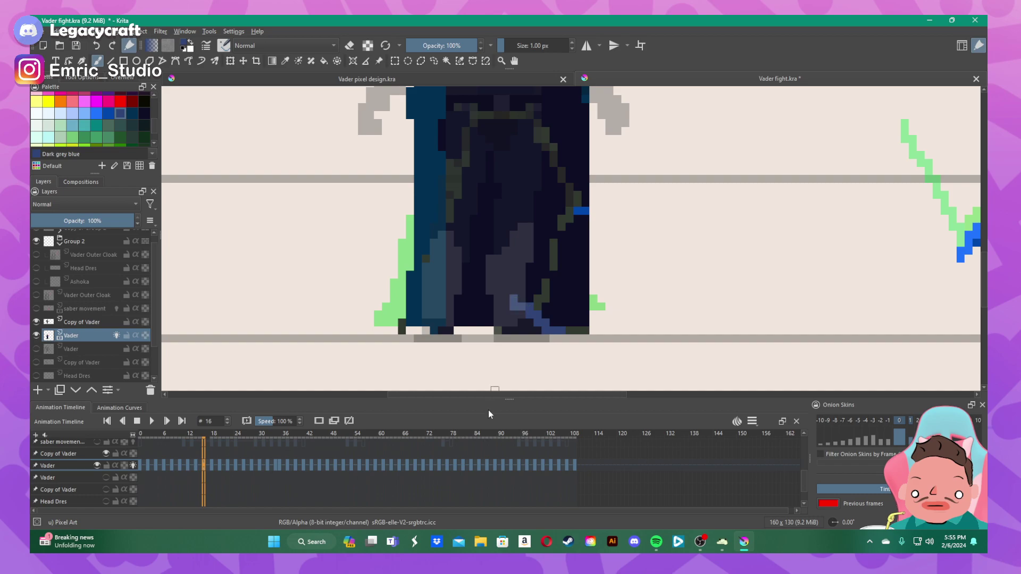
# - Outline and fill Vader's saber-side shin with Cobalt blue from knee to boot on frame 16
pyautogui.press('space')
pyautogui.press('space')
pyautogui.click(110, 114)
pyautogui.moveTo(523, 297)
pyautogui.mouseDown()
pyautogui.moveTo(572, 216)
pyautogui.moveTo(536, 260)
pyautogui.mouseUp()
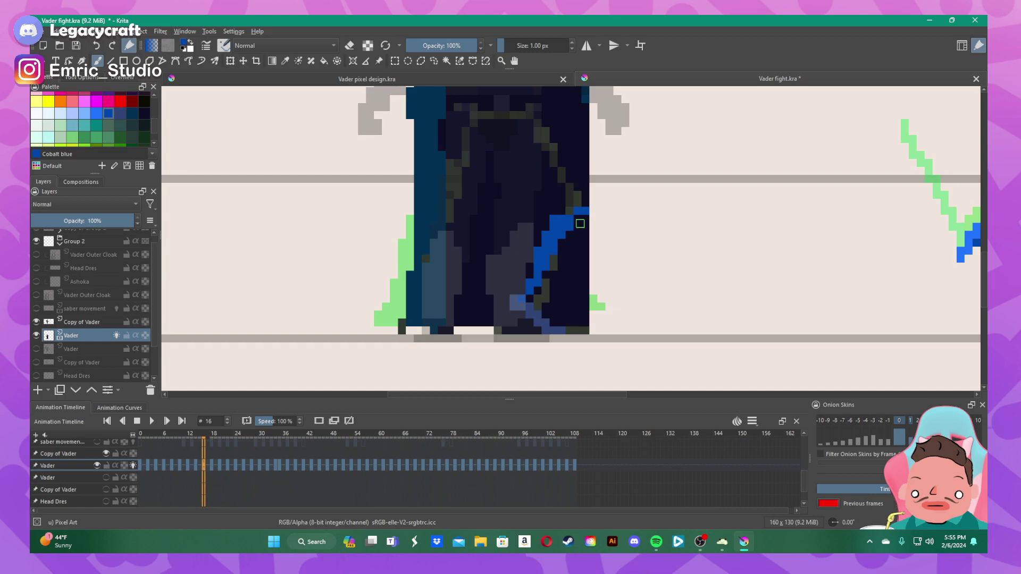
pyautogui.moveTo(580, 223)
pyautogui.mouseDown()
pyautogui.moveTo(539, 301)
pyautogui.moveTo(548, 295)
pyautogui.mouseUp()
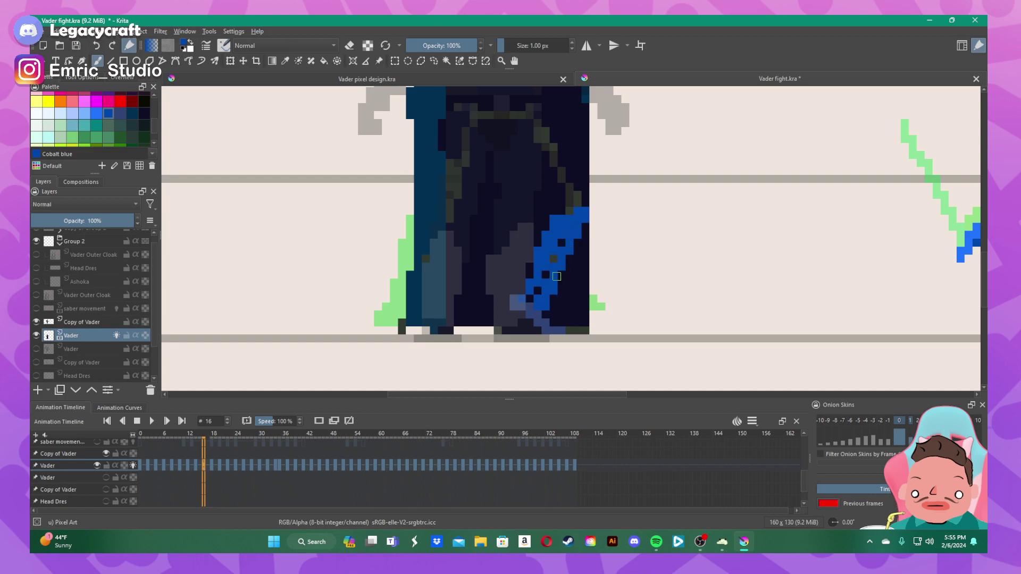
pyautogui.moveTo(571, 244)
pyautogui.mouseDown()
pyautogui.moveTo(576, 233)
pyautogui.moveTo(532, 296)
pyautogui.mouseUp()
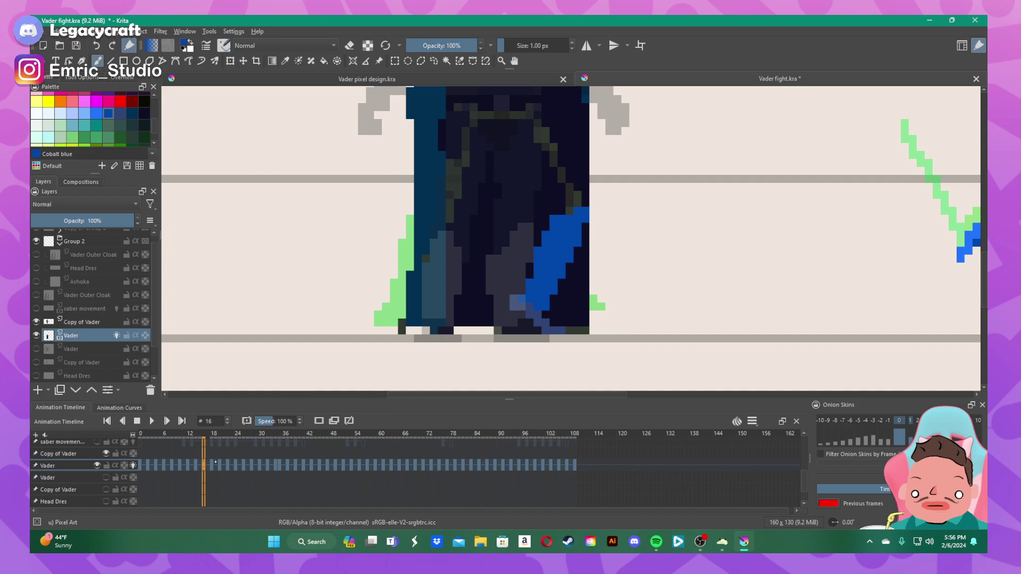
# - Paint Vader's other shin Cobalt blue and its boot Dark grey blue on frame 16, following frame 14
pyautogui.click(196, 465)
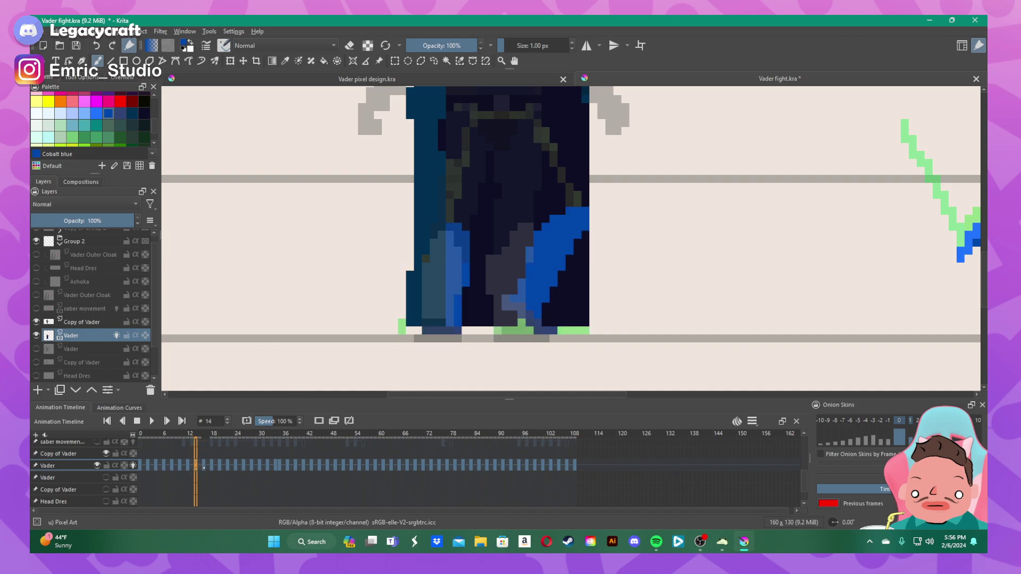
pyautogui.press('.')
pyautogui.press('.')
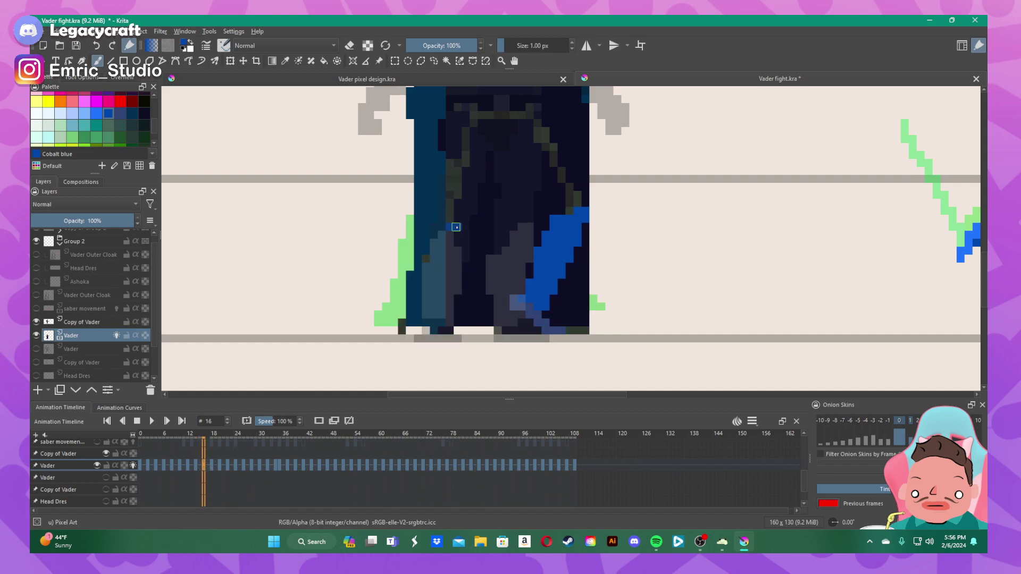
pyautogui.moveTo(457, 235)
pyautogui.mouseDown()
pyautogui.moveTo(466, 250)
pyautogui.moveTo(453, 315)
pyautogui.moveTo(450, 240)
pyautogui.moveTo(459, 322)
pyautogui.mouseUp()
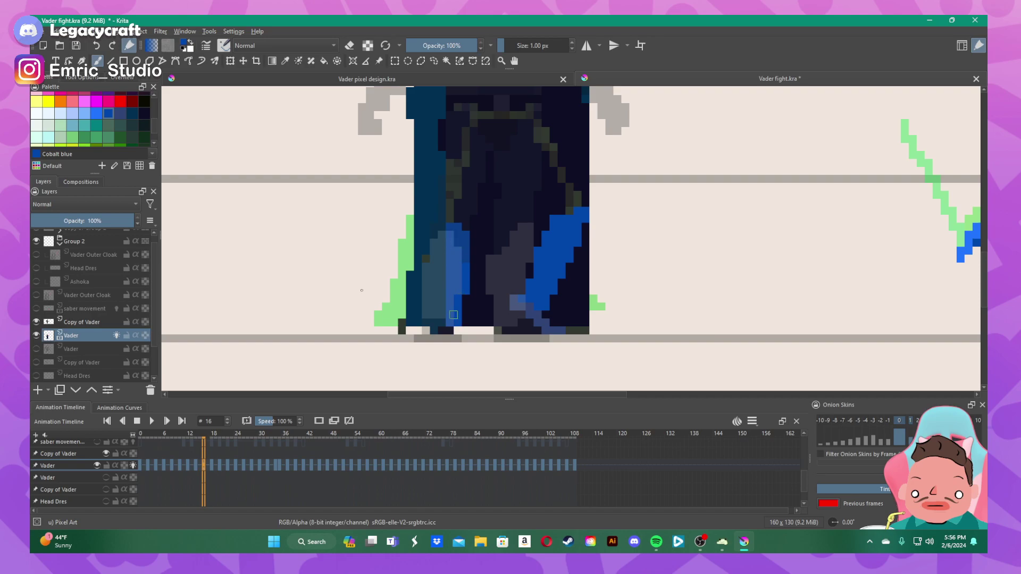
pyautogui.click(120, 113)
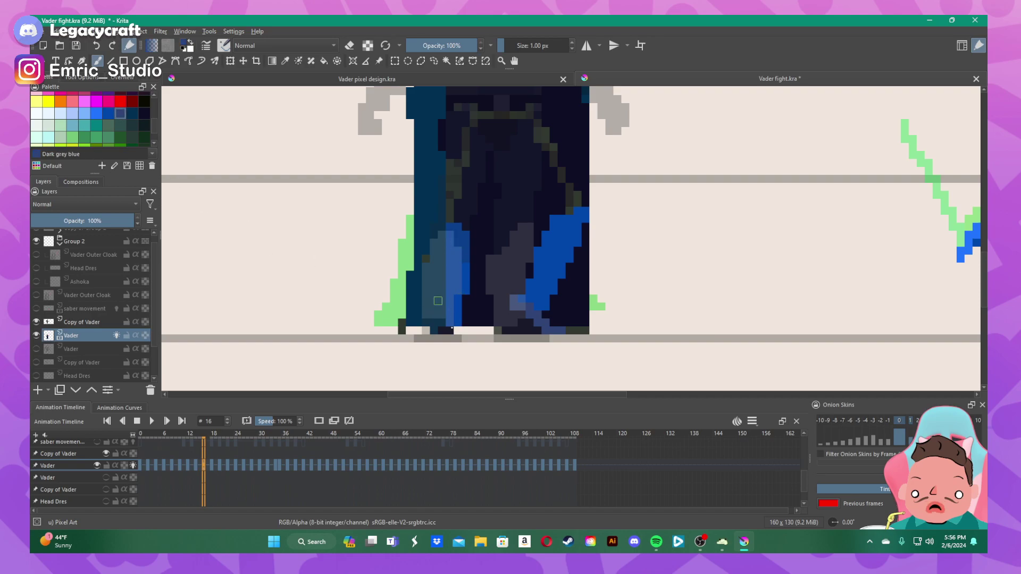
pyautogui.moveTo(451, 330); pyautogui.dragTo(428, 331)
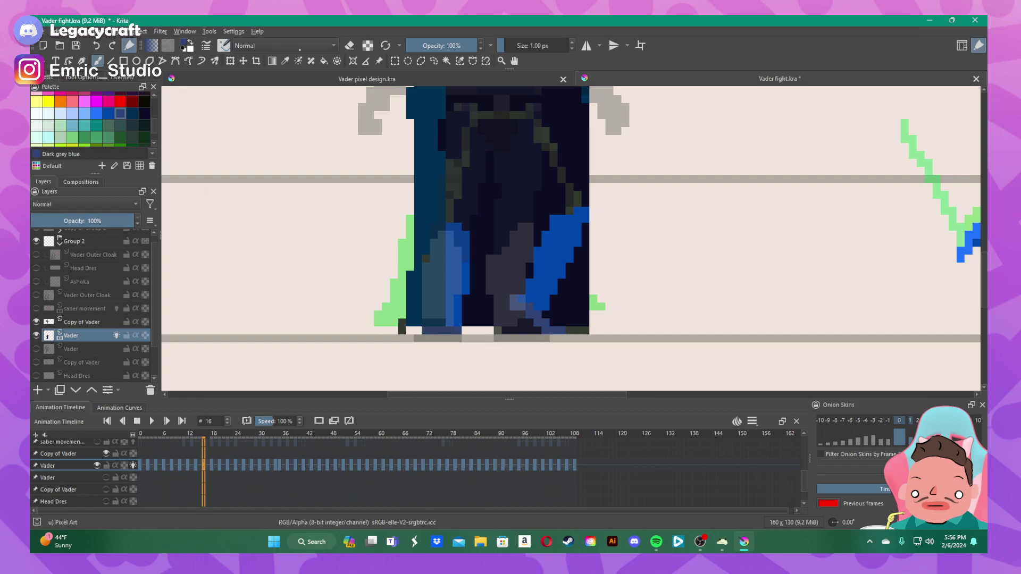
# - Erase the leftover dark outline pixels on the outer sides of both boots on frame 16
pyautogui.press('e')
pyautogui.moveTo(409, 329); pyautogui.dragTo(402, 332)
pyautogui.moveTo(586, 330); pyautogui.dragTo(575, 331)
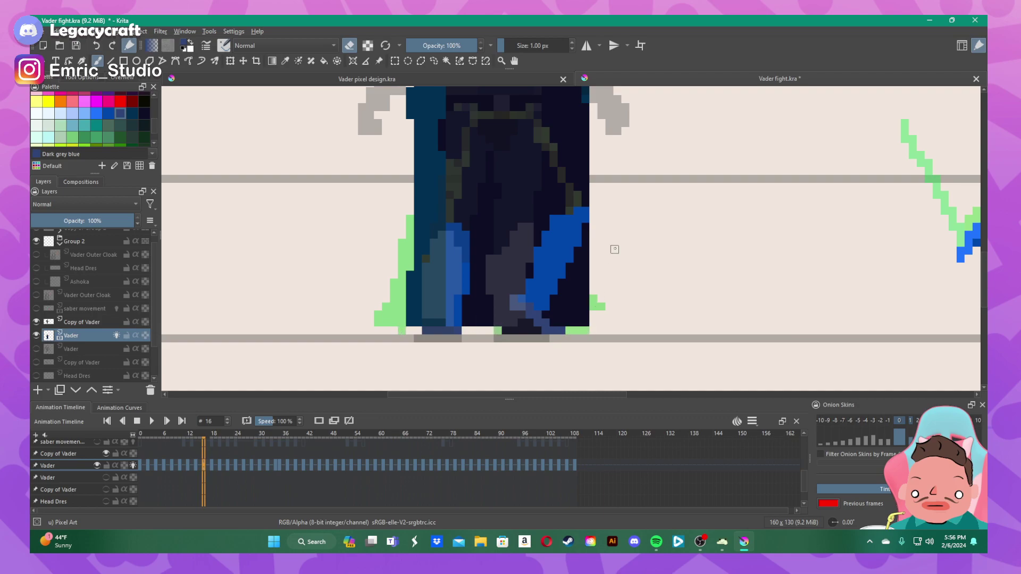
# - Compare the whole Vader figure's colours and leg poses across frames 9 to 20
pyautogui.scroll(-3, 614, 247)
pyautogui.scroll(1, 619, 230)
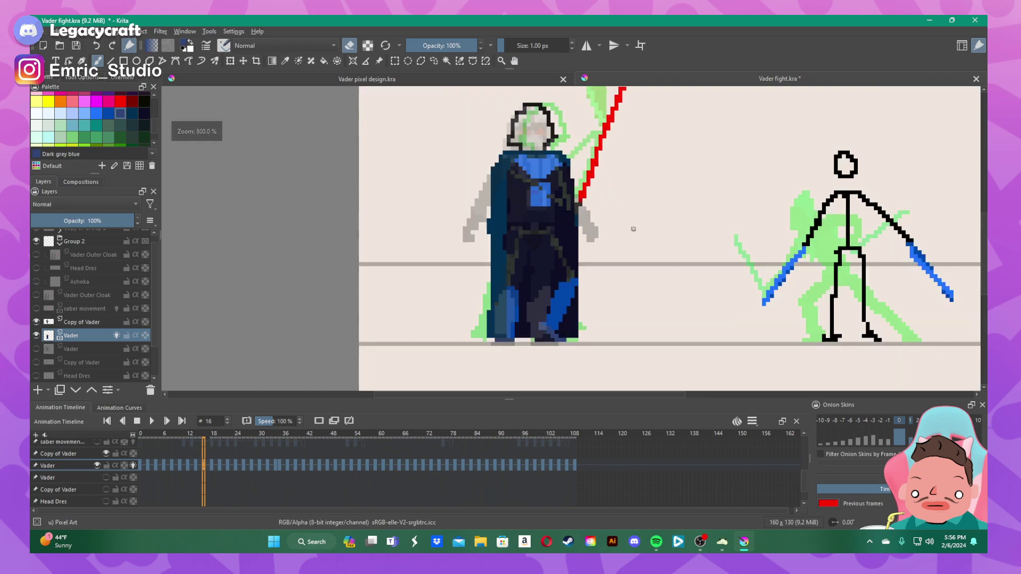
pyautogui.press('.')
pyautogui.press('.')
pyautogui.press(',')
pyautogui.press(',')
pyautogui.press(',')
pyautogui.press(',')
pyautogui.press(',')
pyautogui.press(',')
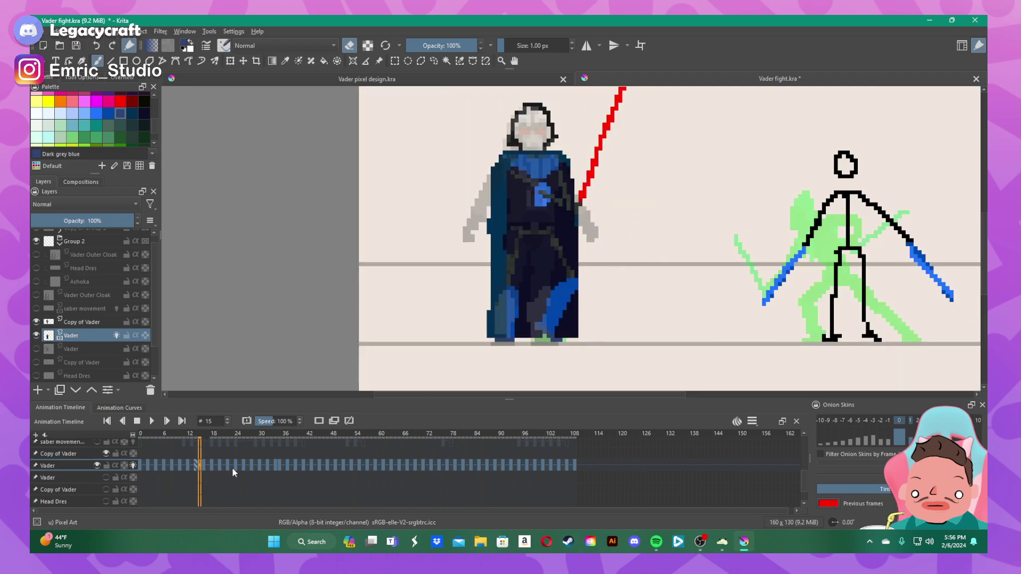
pyautogui.press(',')
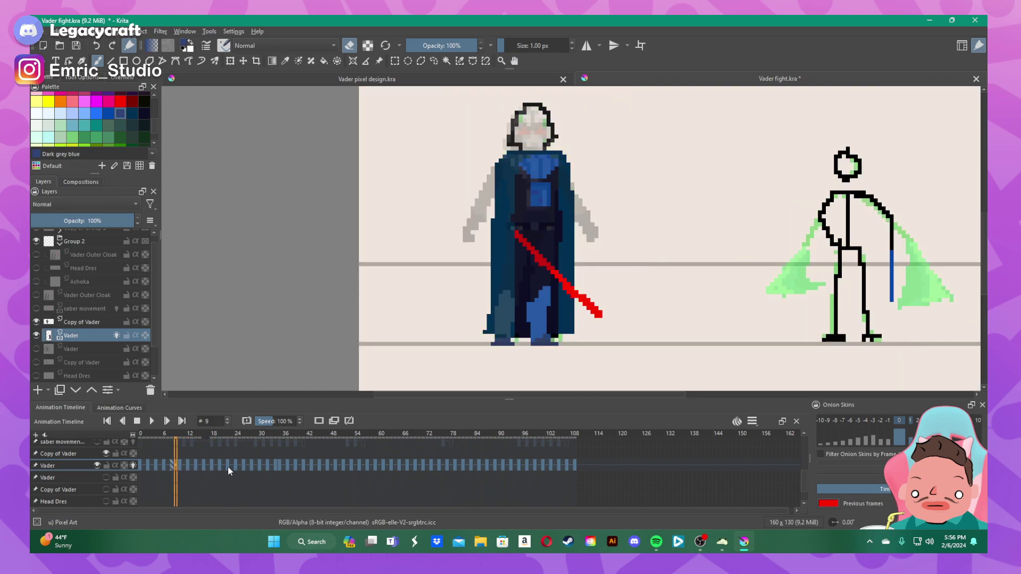
pyautogui.press('.')
pyautogui.press('.')
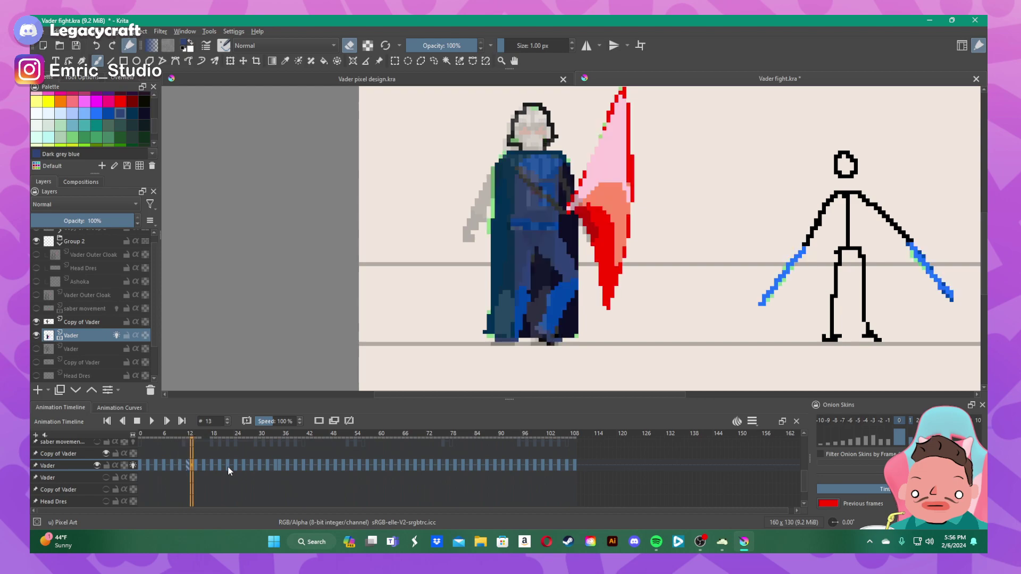
pyautogui.press('.')
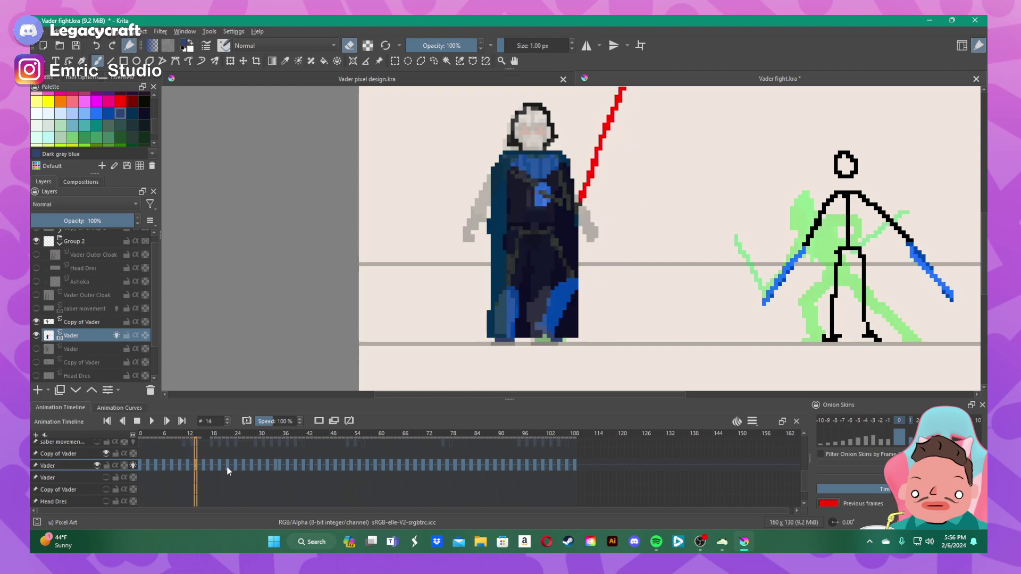
pyautogui.press('.')
pyautogui.press('.')
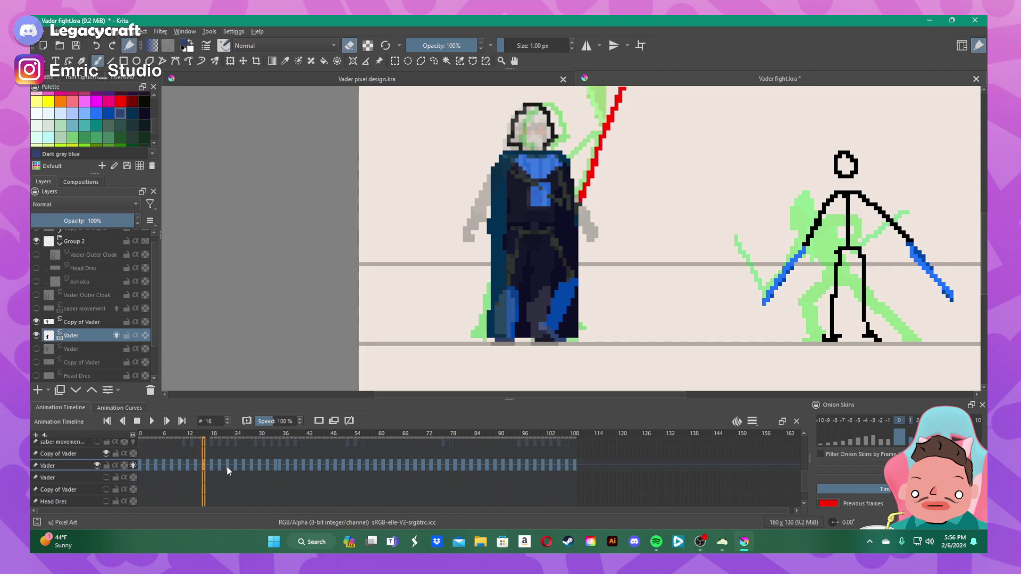
pyautogui.press('.')
pyautogui.press('.')
pyautogui.press('.')
pyautogui.press('.')
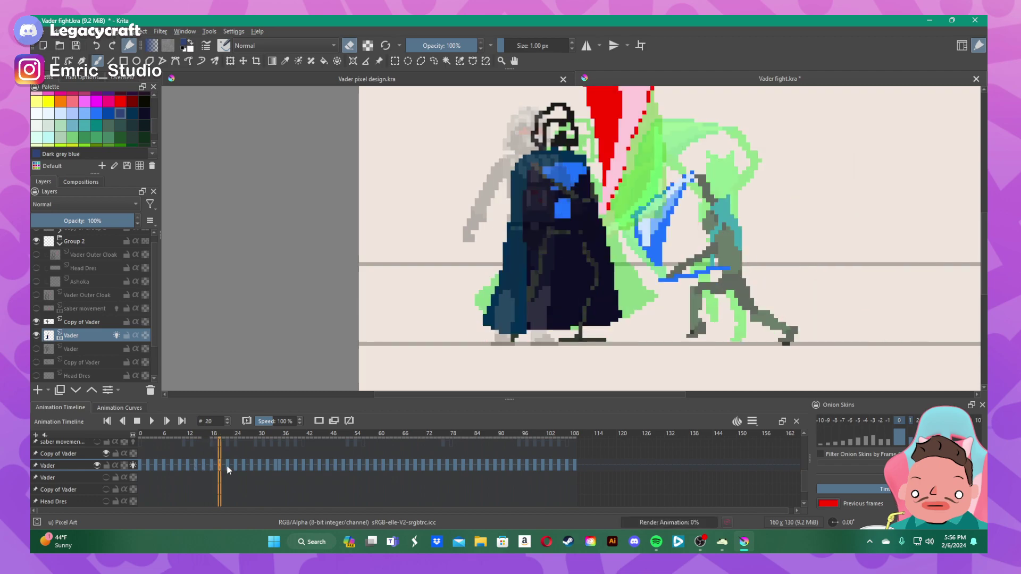
pyautogui.press(',')
pyautogui.press(',')
pyautogui.press(',')
pyautogui.press(',')
pyautogui.press(',')
pyautogui.press(',')
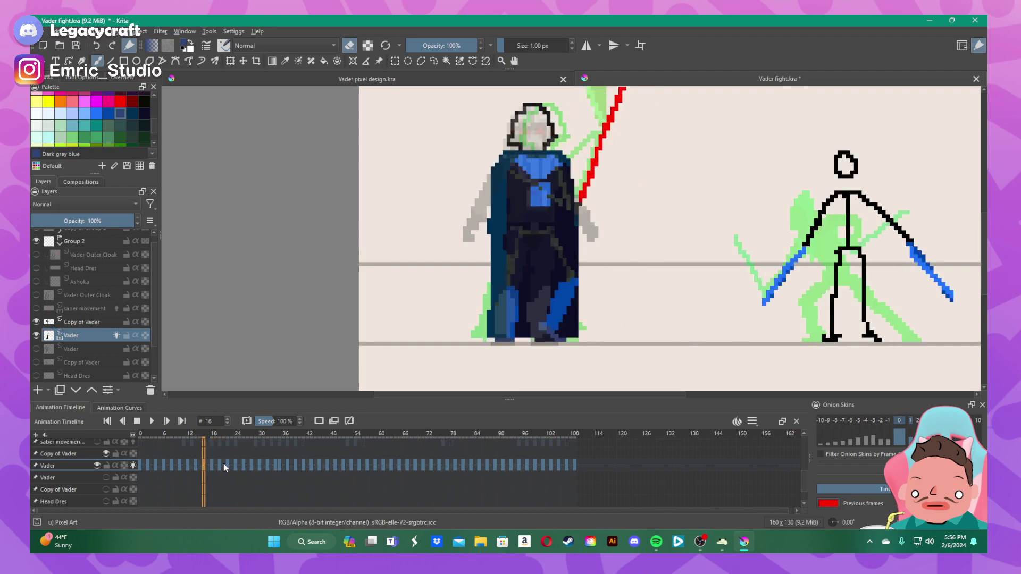
pyautogui.press(',')
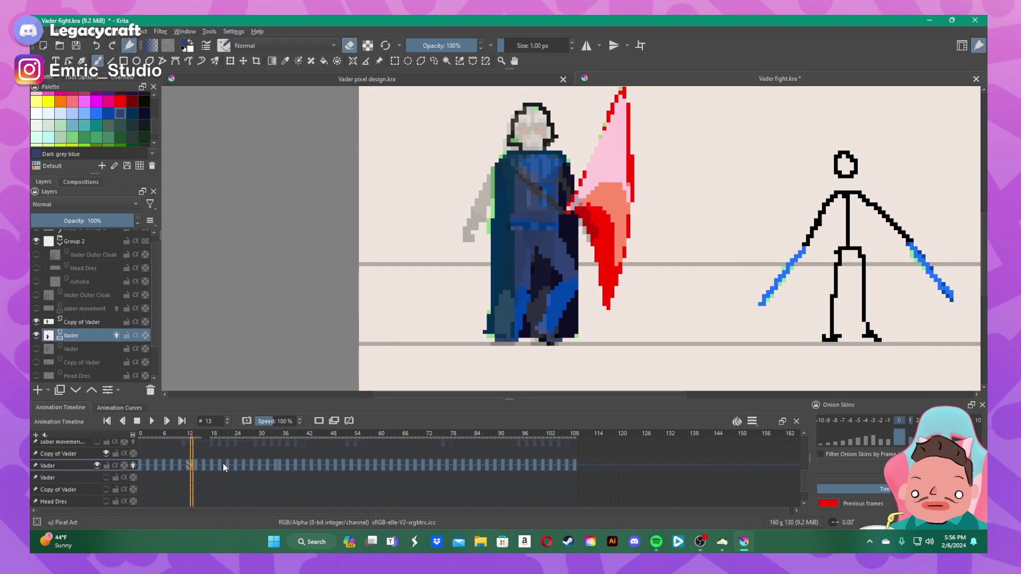
# - Paint Vader's belt Cobalt blue across the waist on frame 14
pyautogui.press('.')
pyautogui.scroll(2, 555, 229)
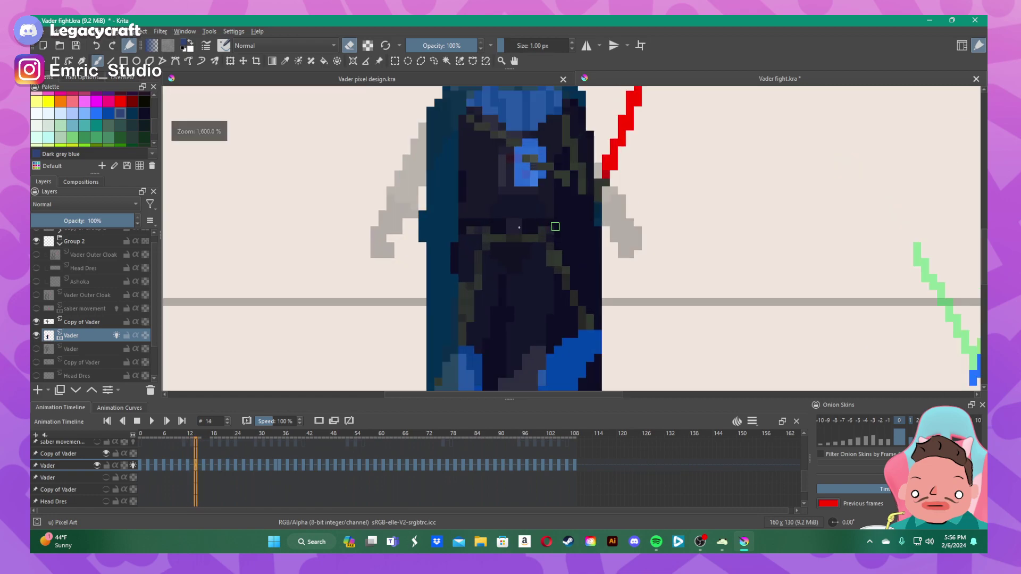
pyautogui.click(109, 103)
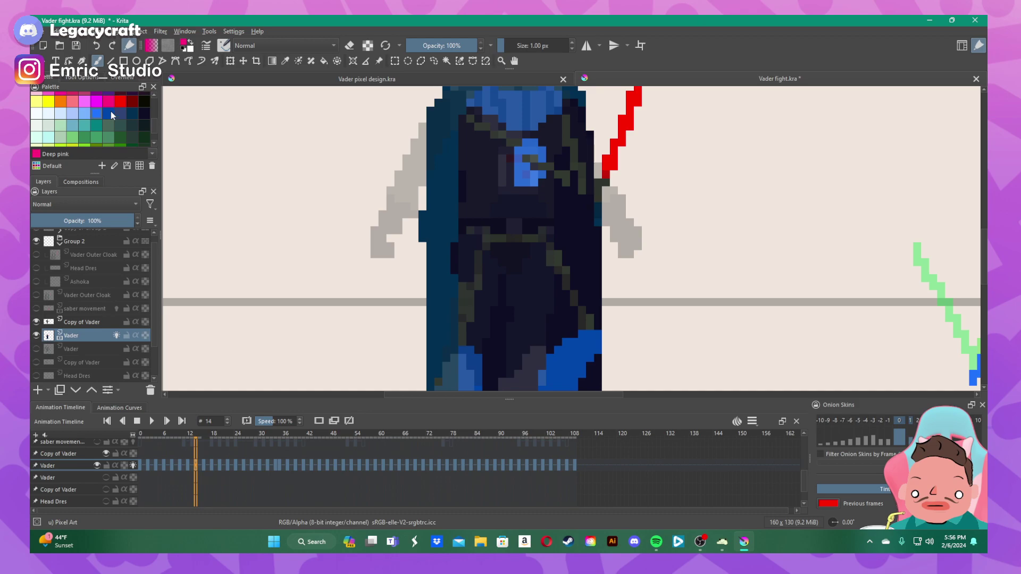
pyautogui.click(109, 113)
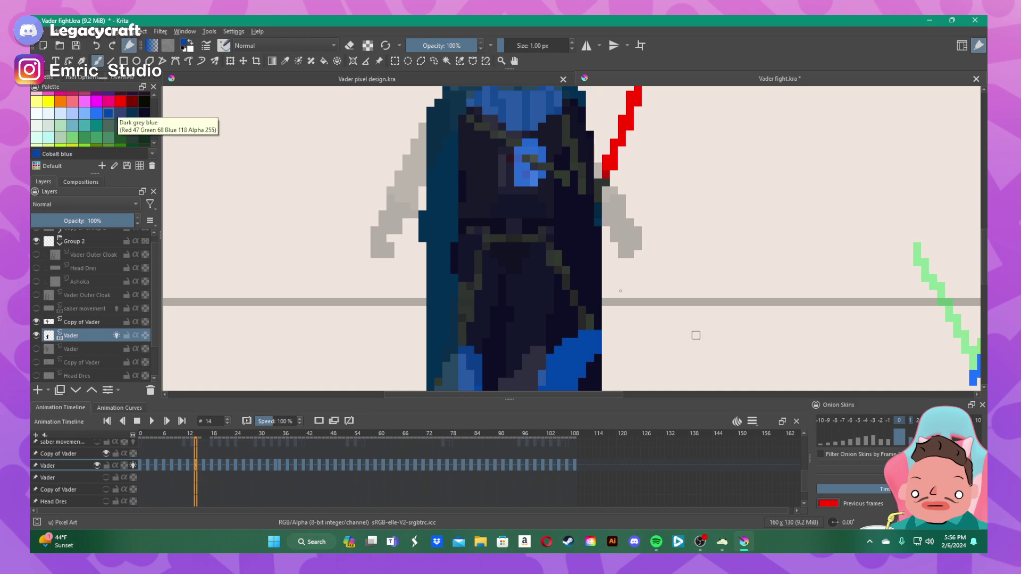
pyautogui.click(464, 222)
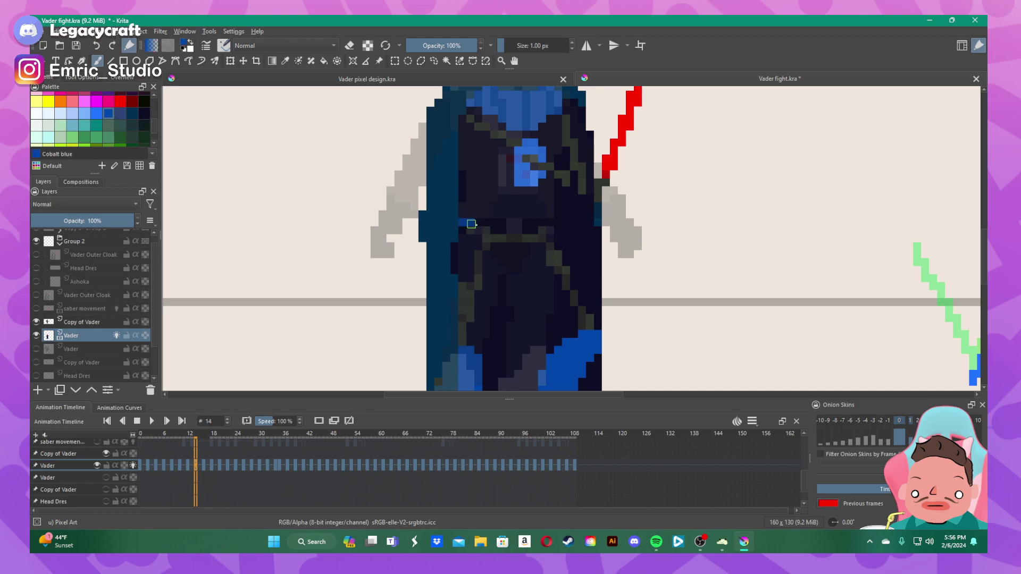
pyautogui.moveTo(471, 223); pyautogui.dragTo(550, 226)
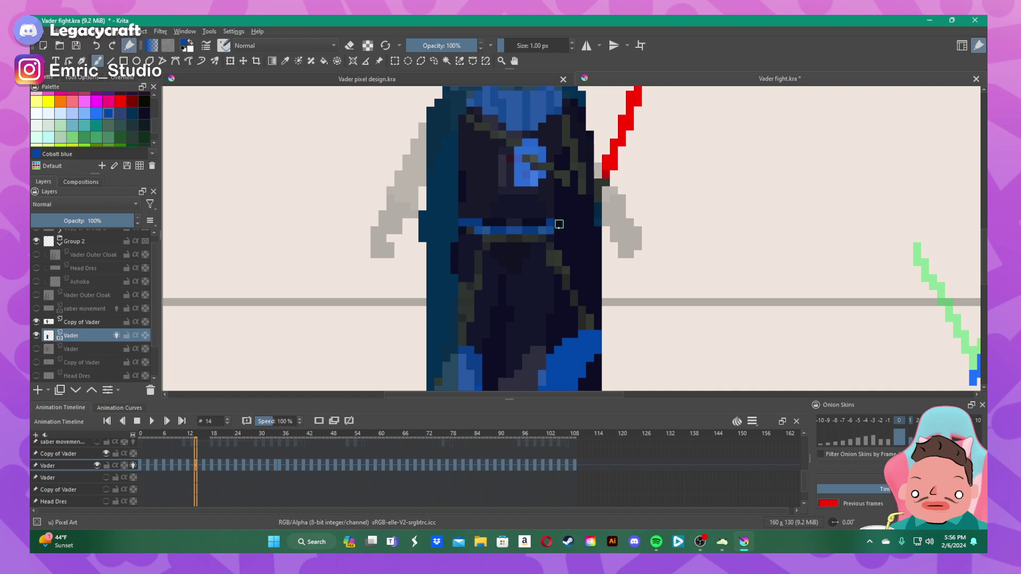
pyautogui.moveTo(558, 224)
pyautogui.mouseDown()
pyautogui.moveTo(495, 239)
pyautogui.moveTo(546, 238)
pyautogui.mouseUp()
# - Fill Vader's hips and both thighs with Dark grey blue between the belt and knees on frame 14
pyautogui.click(120, 113)
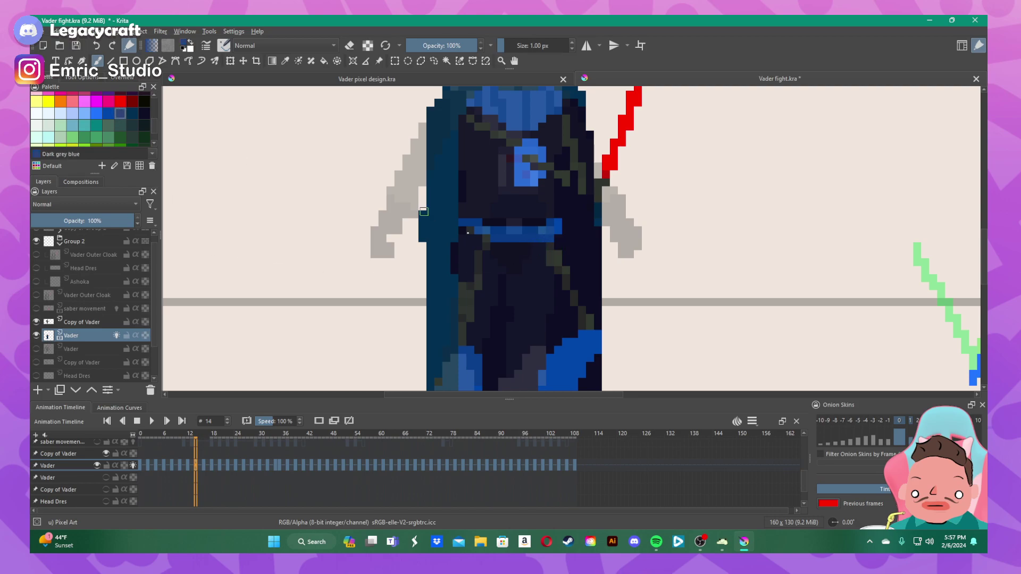
pyautogui.moveTo(557, 238)
pyautogui.mouseDown()
pyautogui.moveTo(596, 324)
pyautogui.moveTo(574, 334)
pyautogui.moveTo(523, 243)
pyautogui.moveTo(550, 249)
pyautogui.moveTo(539, 252)
pyautogui.moveTo(549, 260)
pyautogui.moveTo(532, 255)
pyautogui.moveTo(550, 263)
pyautogui.moveTo(586, 324)
pyautogui.mouseUp()
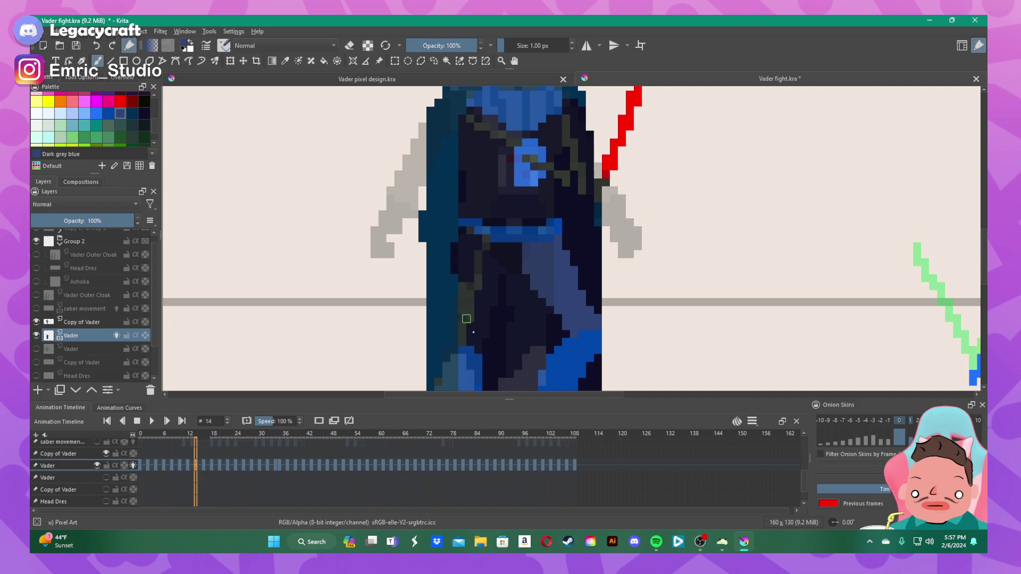
pyautogui.moveTo(475, 342)
pyautogui.mouseDown()
pyautogui.moveTo(499, 252)
pyautogui.moveTo(485, 310)
pyautogui.moveTo(521, 248)
pyautogui.mouseUp()
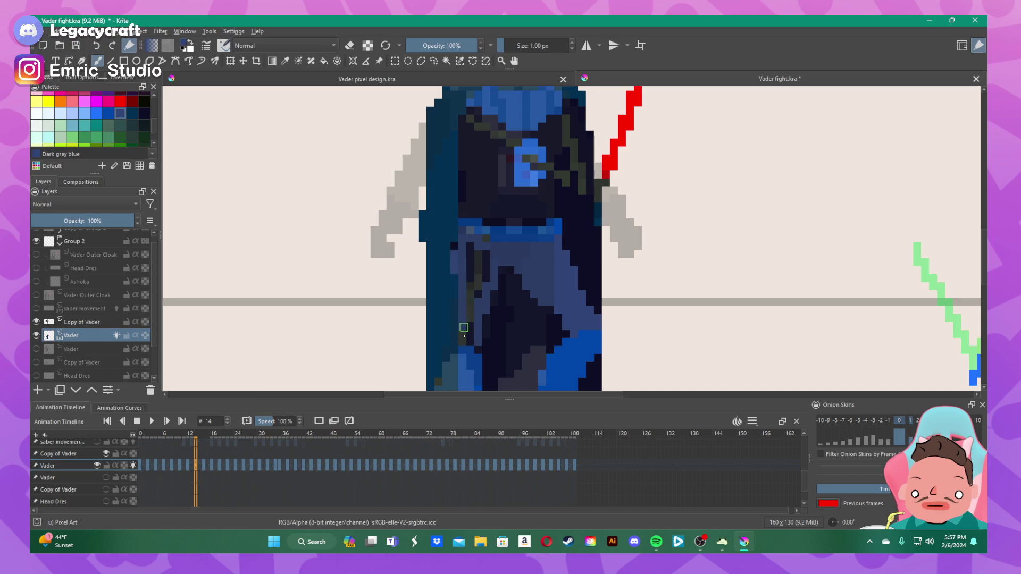
pyautogui.moveTo(464, 341)
pyautogui.mouseDown()
pyautogui.moveTo(483, 254)
pyautogui.moveTo(470, 269)
pyautogui.mouseUp()
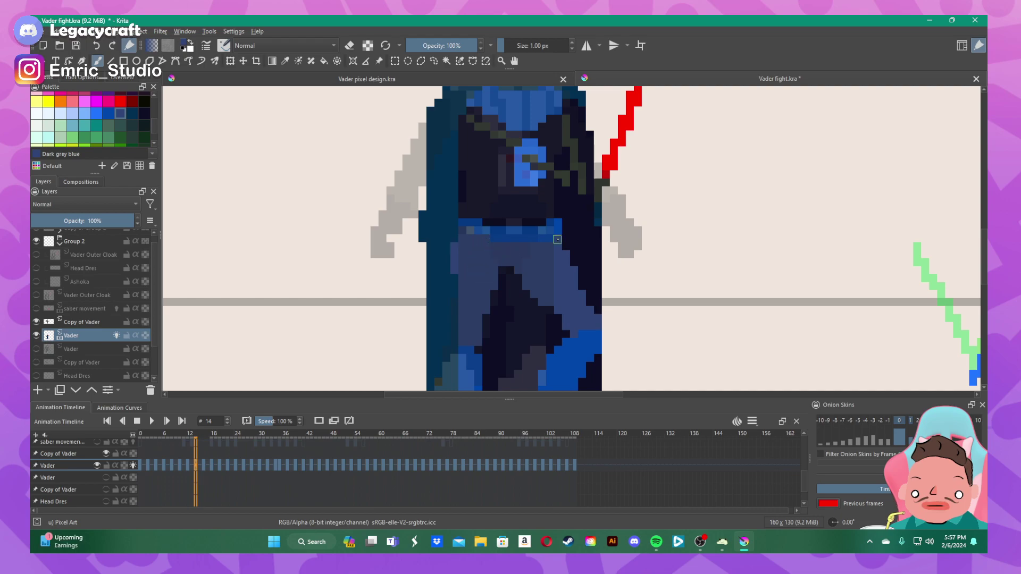
# - Fill Vader's torso above the belt and around the chest box with Dark grey blue on frame 14
pyautogui.scroll(-4, 556, 239)
pyautogui.scroll(4, 590, 278)
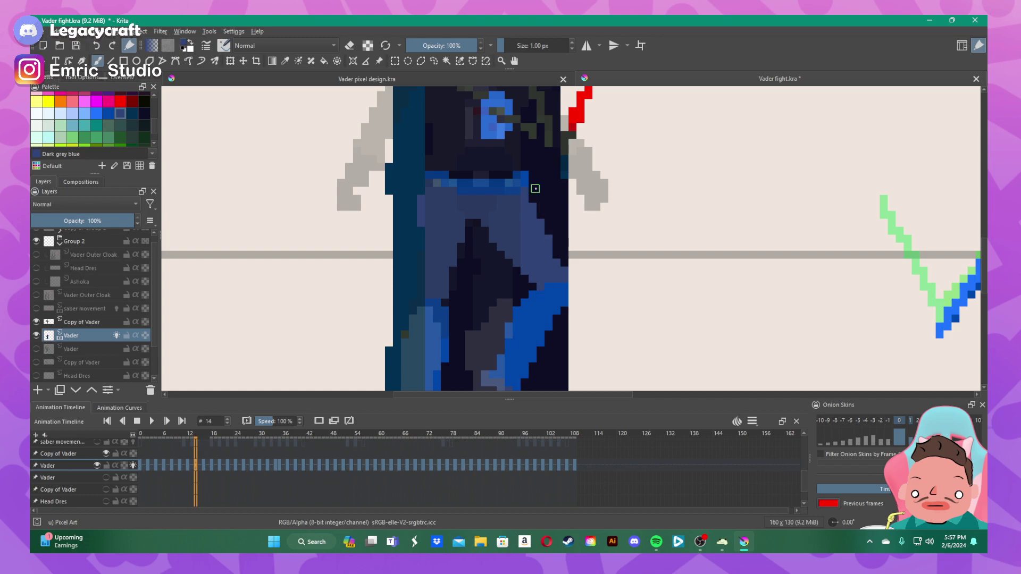
pyautogui.scroll(-3, 540, 197)
pyautogui.scroll(3, 543, 144)
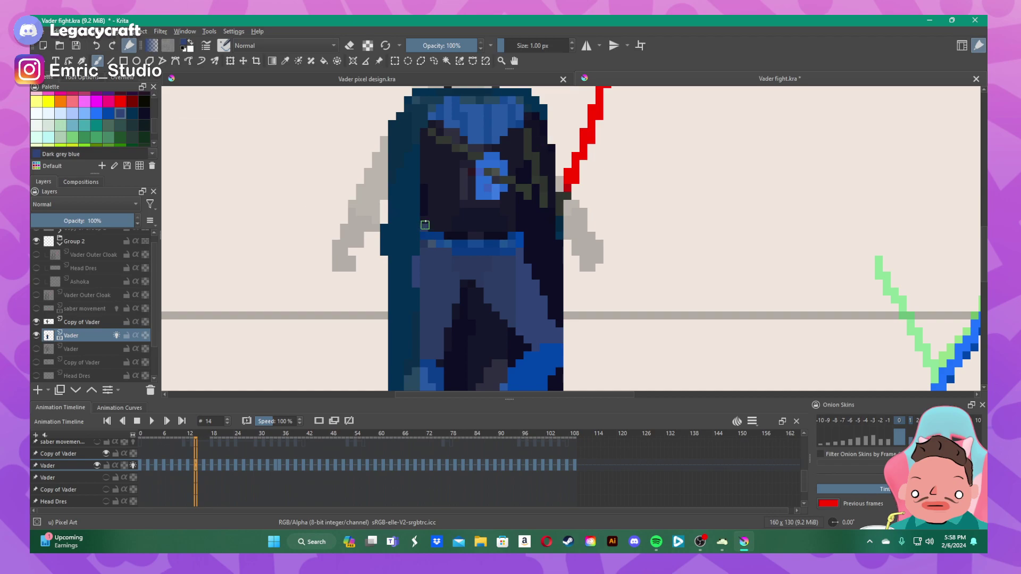
pyautogui.moveTo(425, 224)
pyautogui.mouseDown()
pyautogui.moveTo(422, 158)
pyautogui.moveTo(433, 124)
pyautogui.moveTo(472, 148)
pyautogui.moveTo(525, 131)
pyautogui.mouseUp()
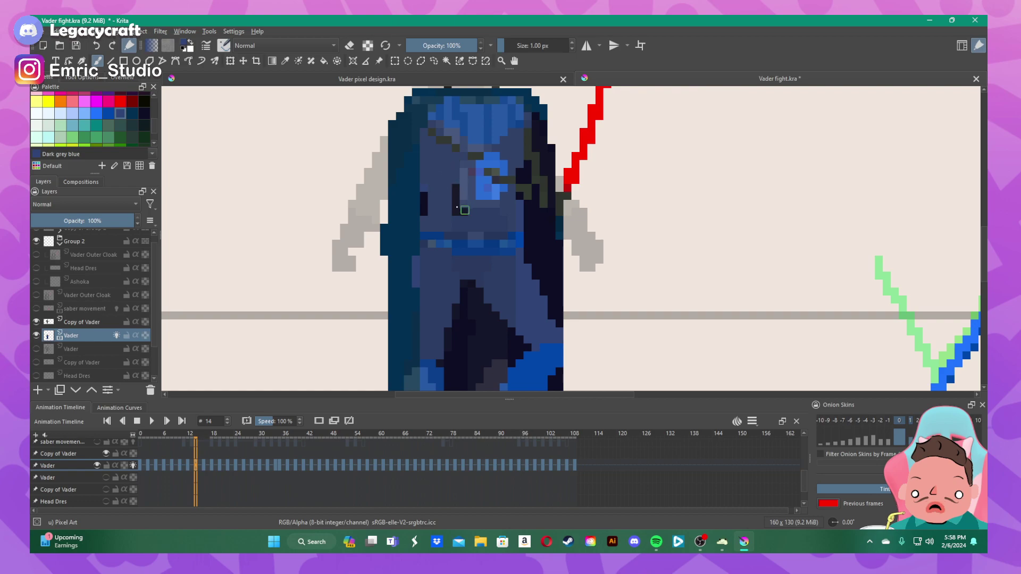
pyautogui.moveTo(456, 207); pyautogui.dragTo(453, 186)
pyautogui.scroll(-3, 432, 195)
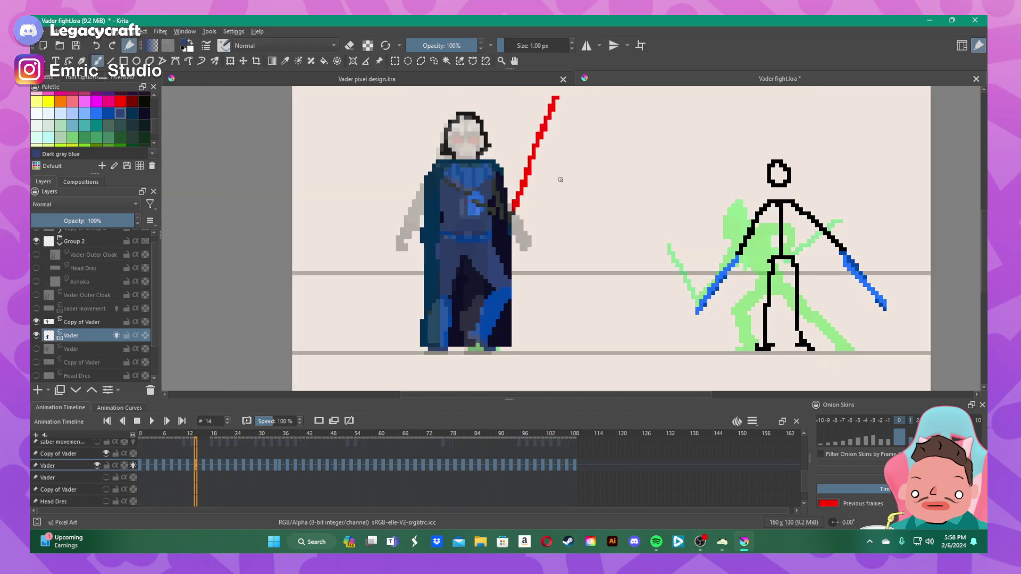
# - Compare Vader's belt, thigh and torso colours between the coloured frames 12 and 14 and the uncoloured frame 16
pyautogui.click(204, 467)
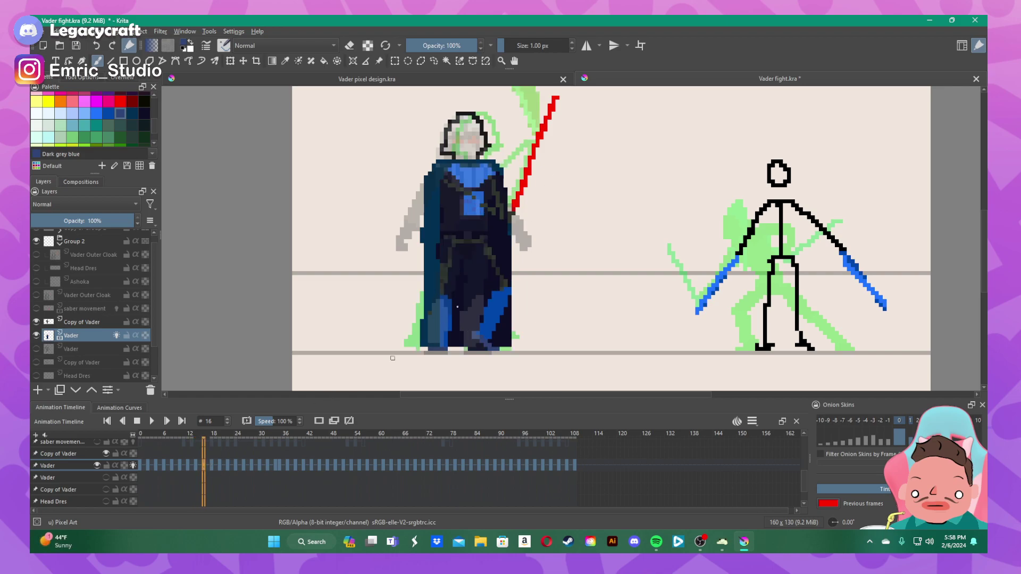
pyautogui.scroll(1, 475, 243)
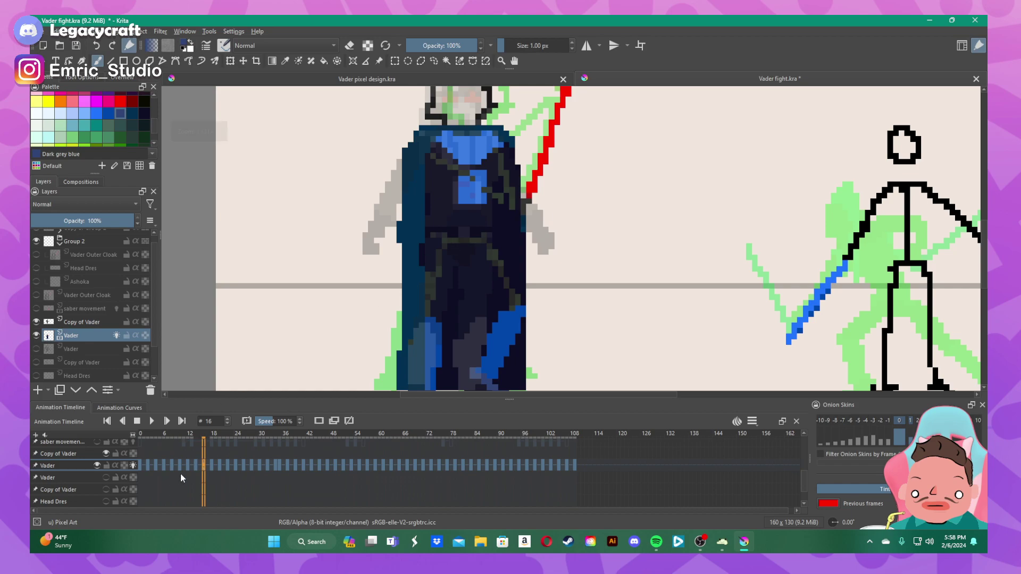
pyautogui.click(196, 465)
pyautogui.press('Left')
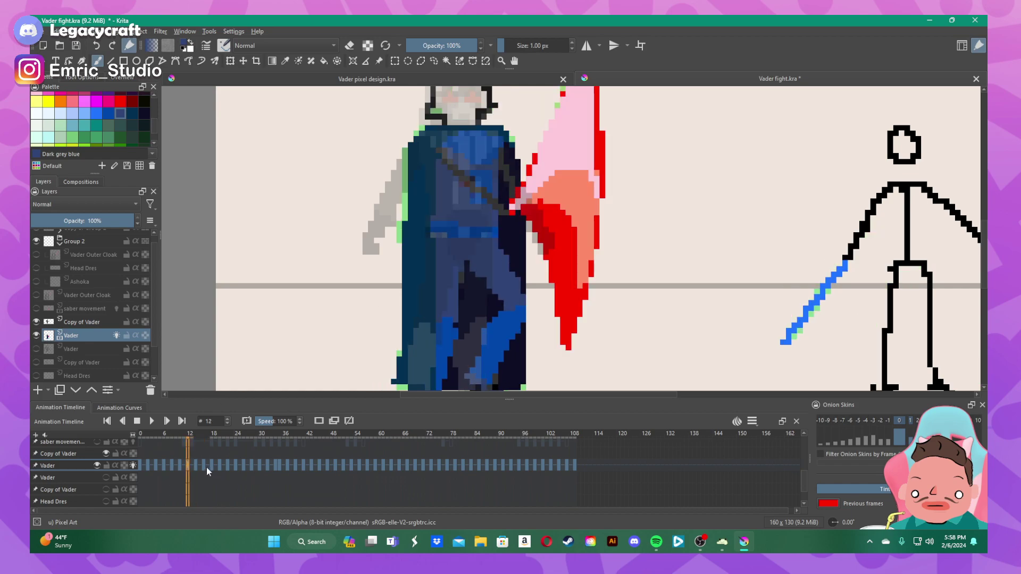
pyautogui.press('Left')
pyautogui.press('Right')
pyautogui.press('Right')
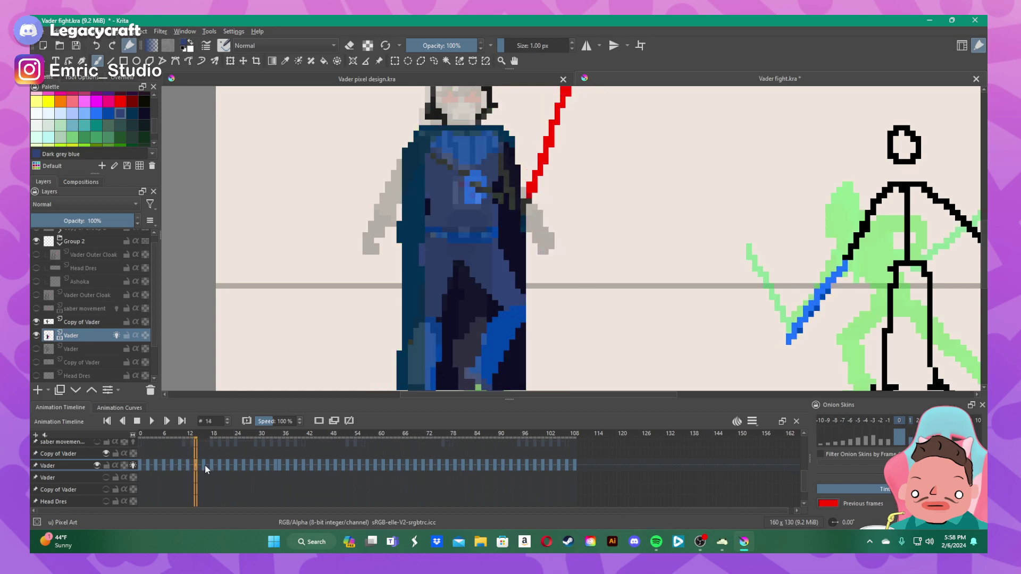
pyautogui.press('Right')
pyautogui.press('Right')
pyautogui.press('Right')
pyautogui.press('Left')
pyautogui.press('Left')
pyautogui.press('Left')
# - Paint Vader's belt Cobalt blue across the waist on frame 16
pyautogui.click(107, 113)
pyautogui.press('Right')
pyautogui.press('Right')
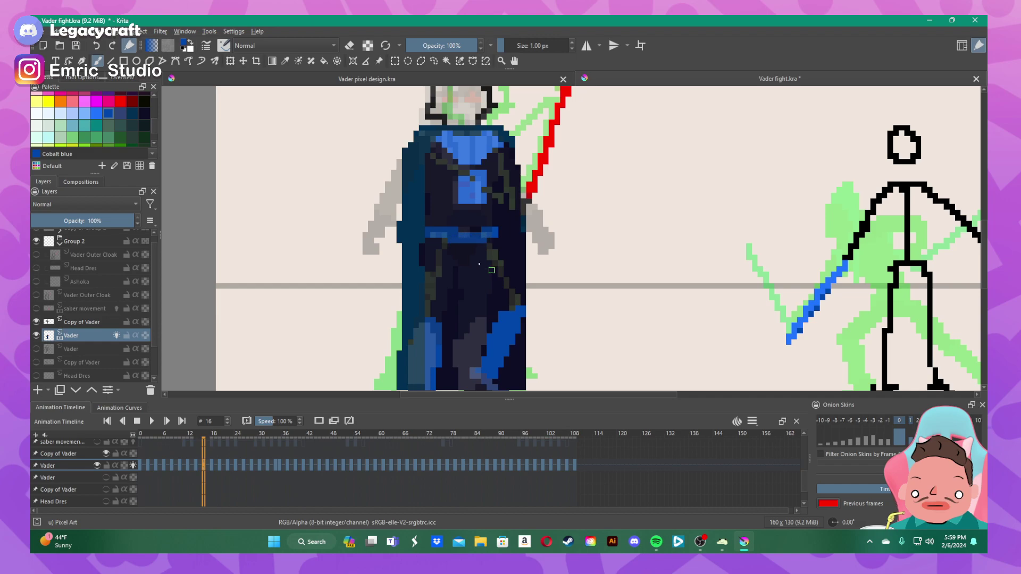
# - Fill Vader's hips and both thighs with Dark grey blue between the belt and knees on frame 16
pyautogui.click(121, 112)
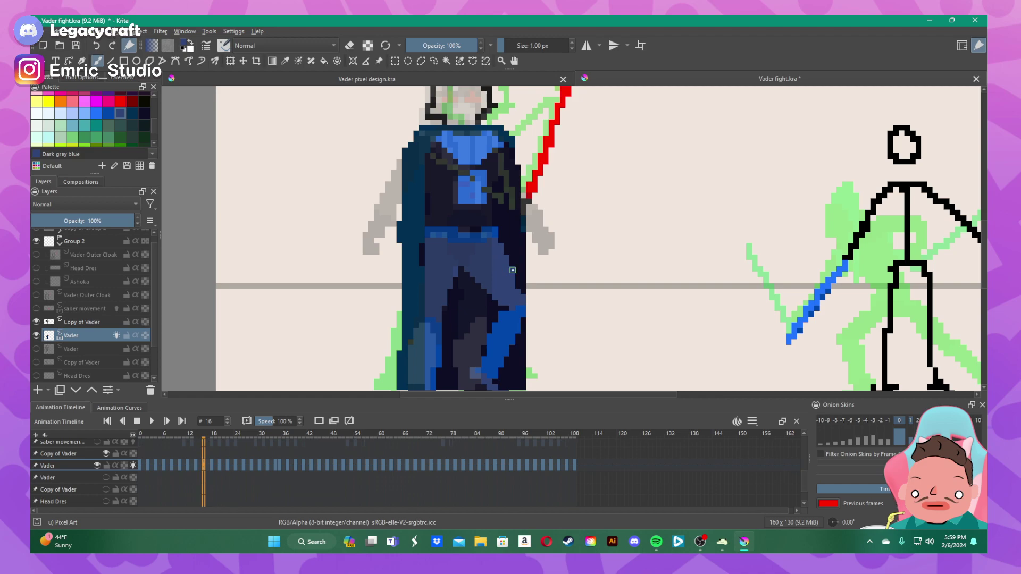
pyautogui.scroll(-5, 613, 256)
pyautogui.scroll(3, 555, 240)
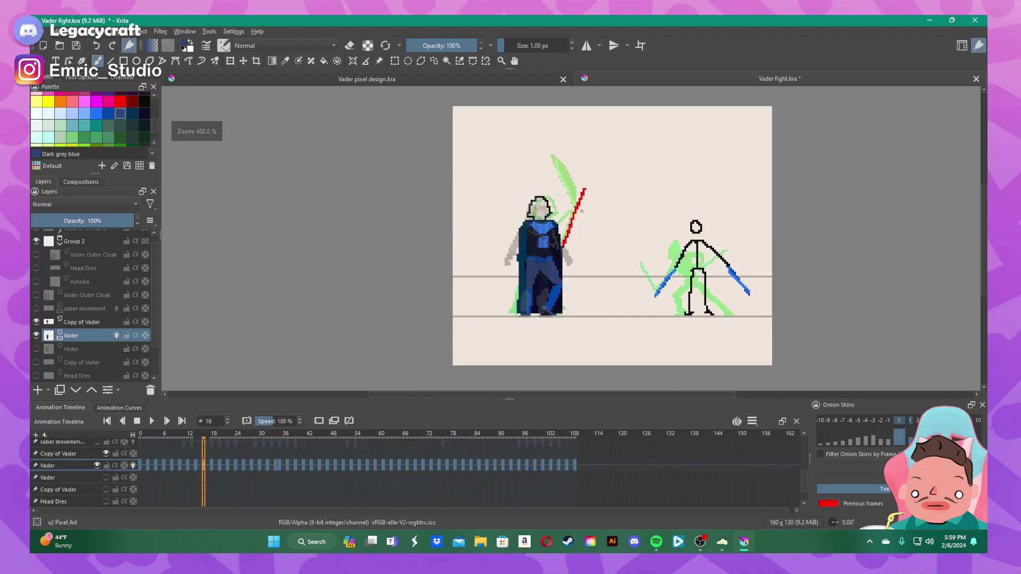
pyautogui.scroll(1, 555, 240)
pyautogui.scroll(4, 436, 466)
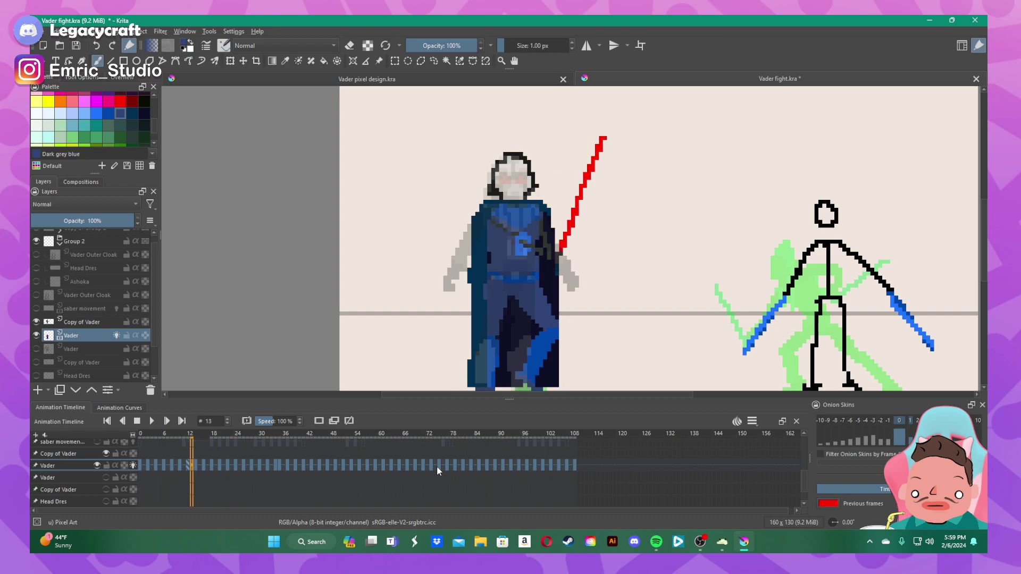
# - Scrub back and forth through frames 5 to 45 to review Vader's colouring, cloak and leg poses
pyautogui.scroll(-1, 433, 464)
pyautogui.scroll(1, 432, 464)
pyautogui.scroll(-6, 430, 461)
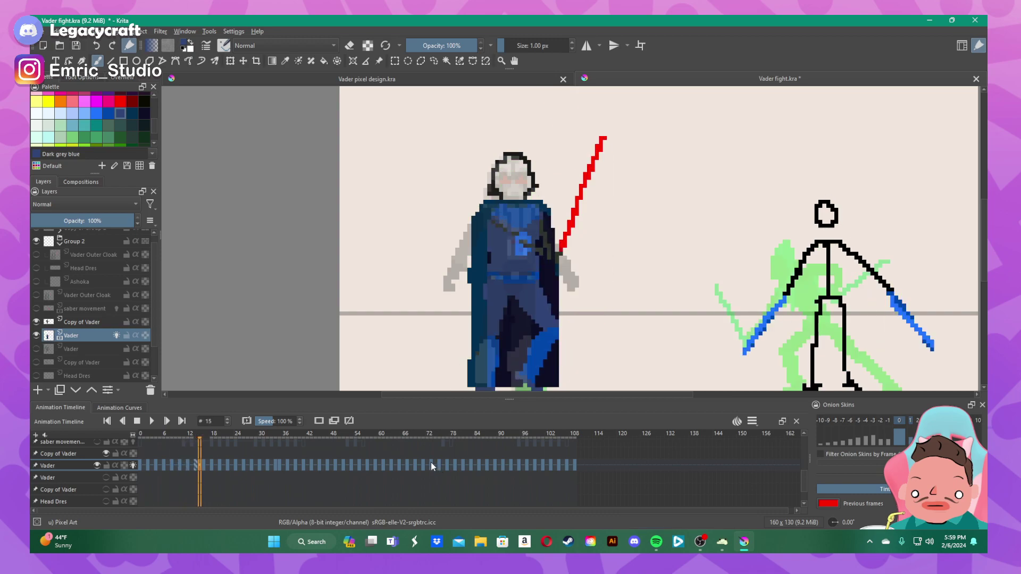
pyautogui.scroll(9, 425, 456)
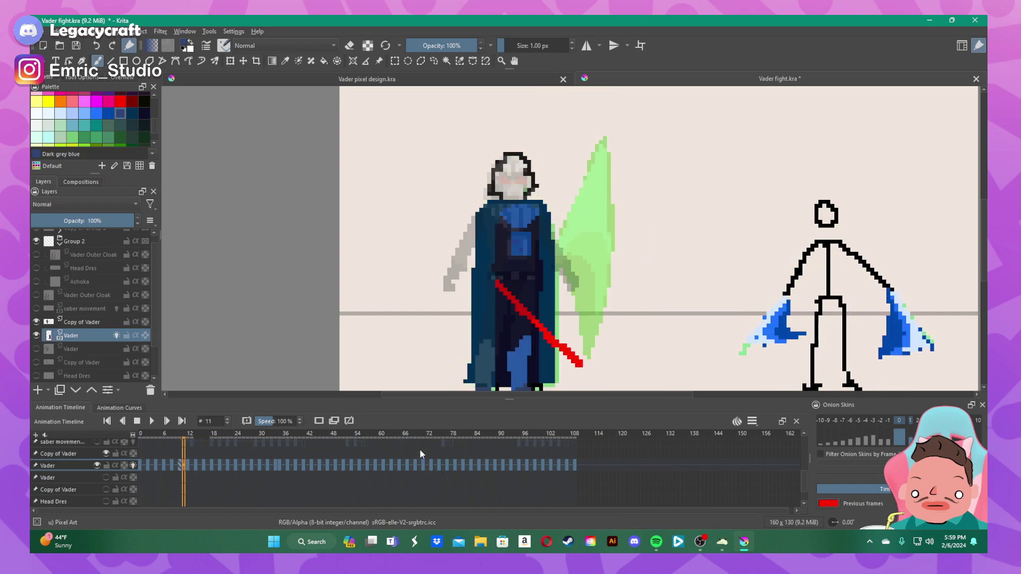
pyautogui.scroll(-12, 419, 449)
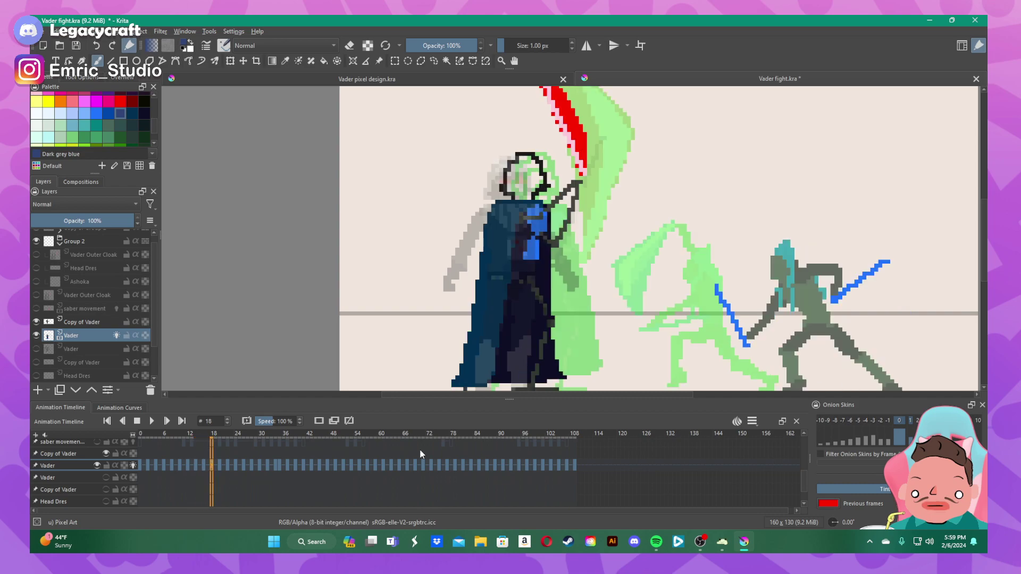
pyautogui.scroll(-9, 419, 449)
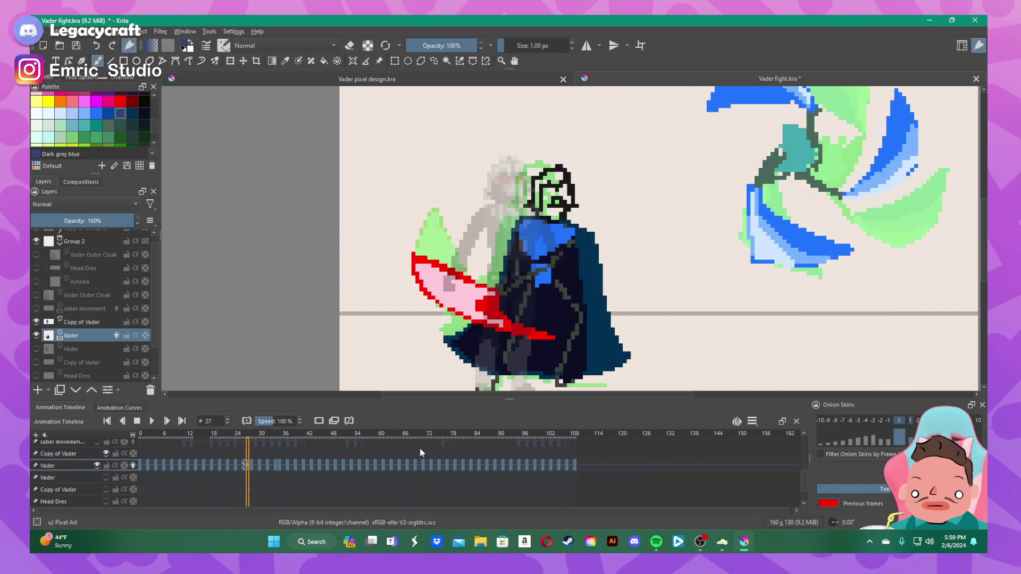
pyautogui.scroll(-12, 420, 448)
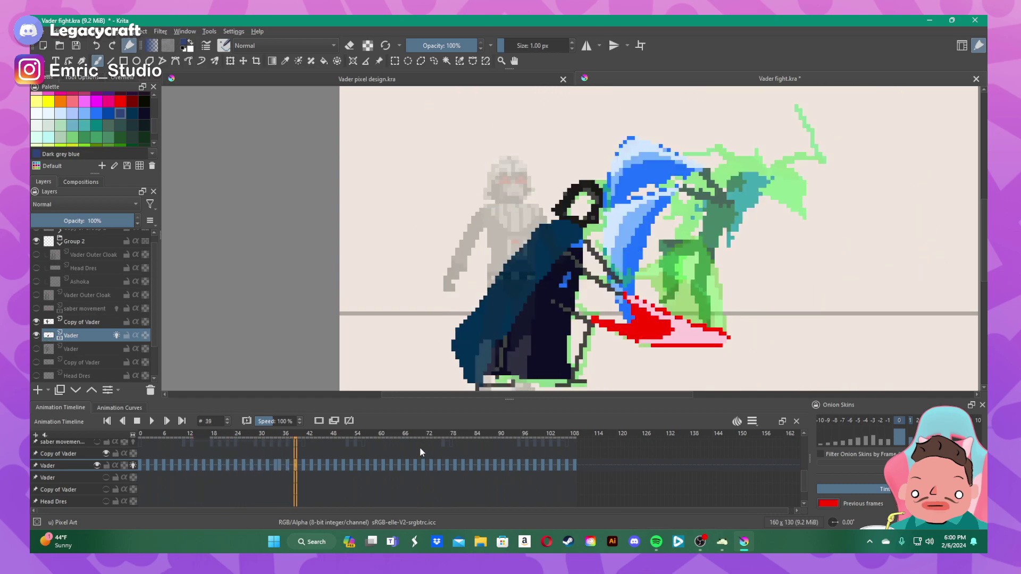
pyautogui.scroll(-4, 419, 448)
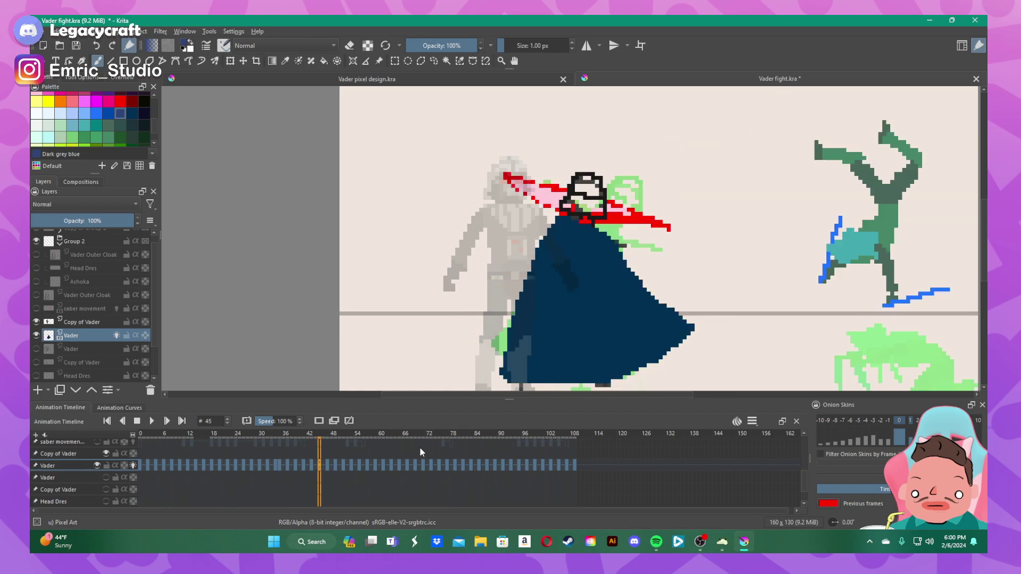
pyautogui.scroll(4, 419, 448)
pyautogui.scroll(10, 419, 445)
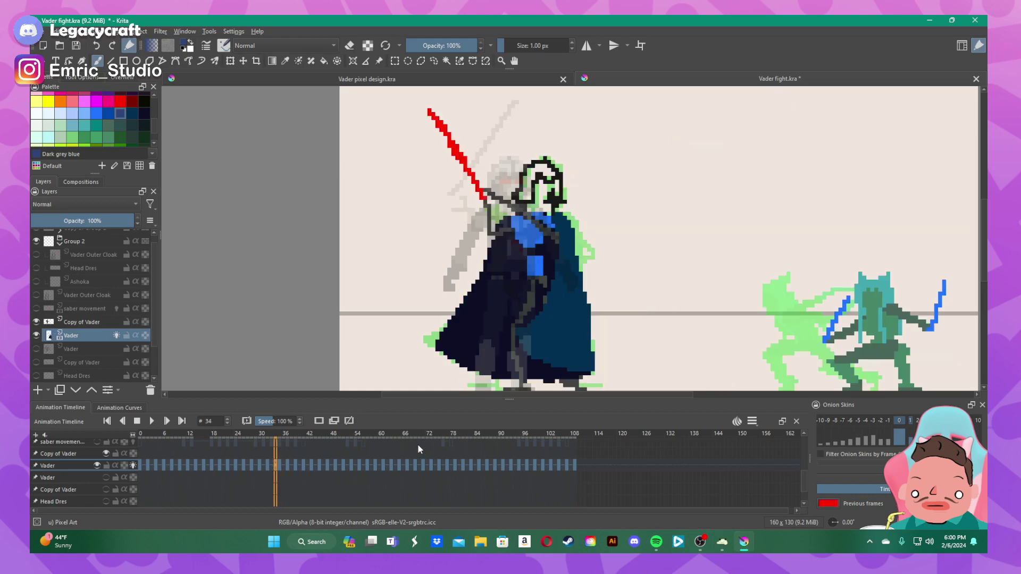
pyautogui.scroll(11, 417, 444)
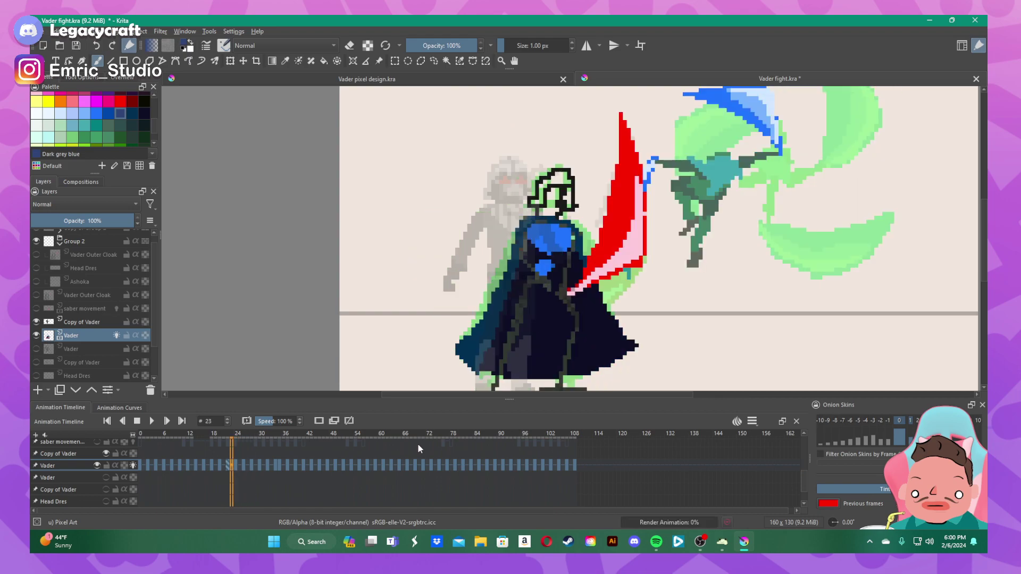
pyautogui.scroll(8, 418, 445)
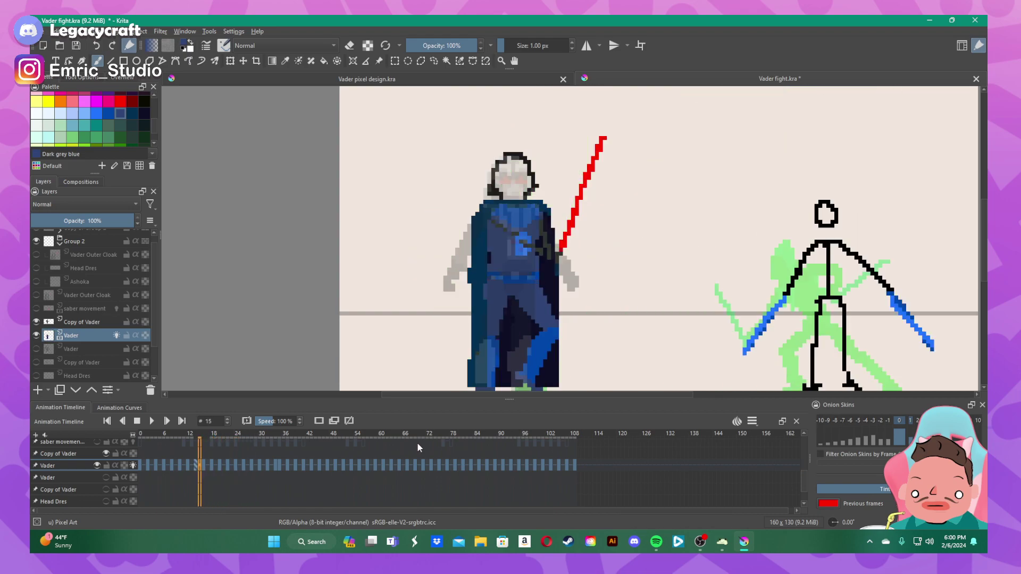
pyautogui.scroll(6, 418, 448)
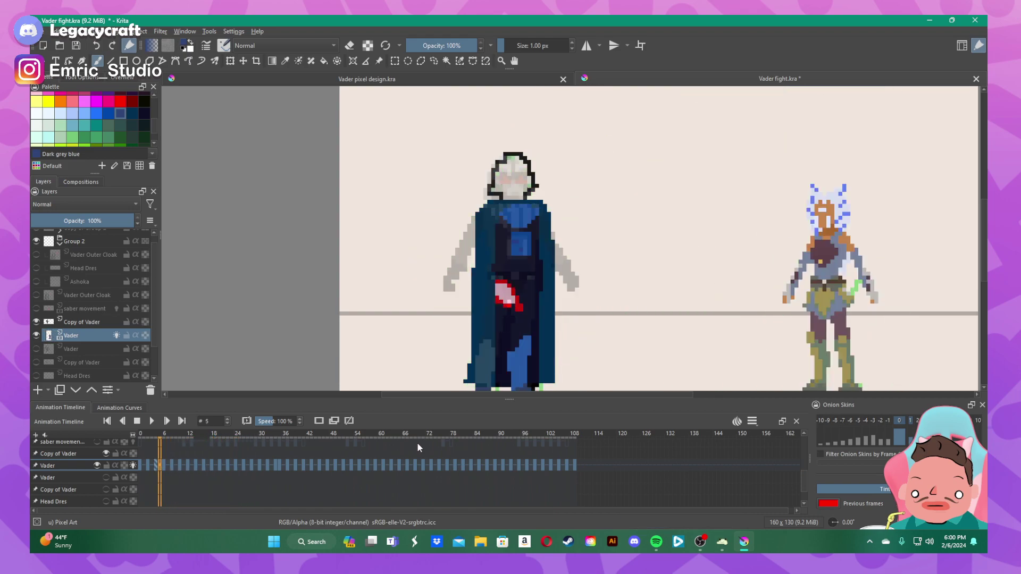
pyautogui.scroll(-7, 416, 443)
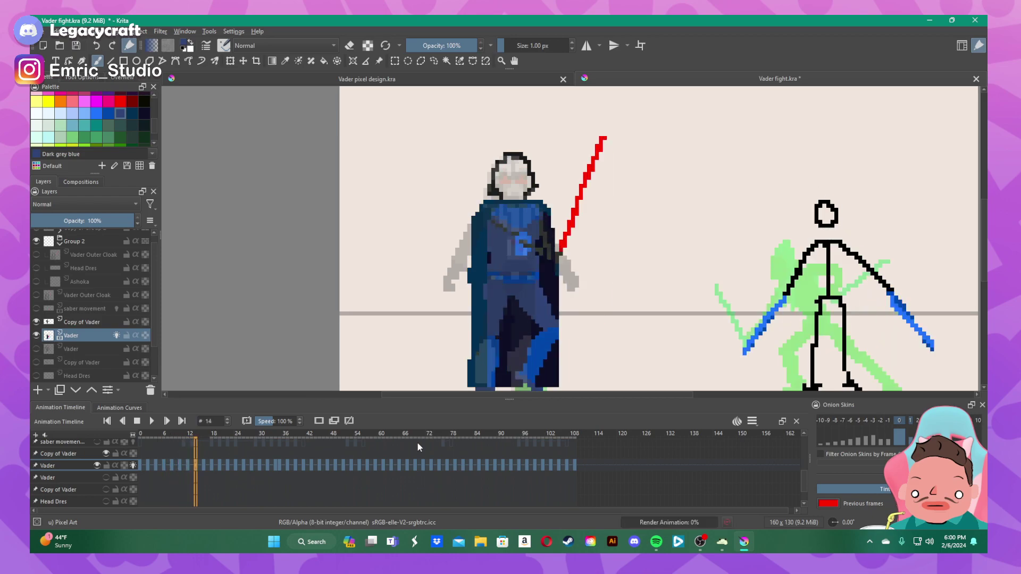
pyautogui.scroll(-8, 416, 442)
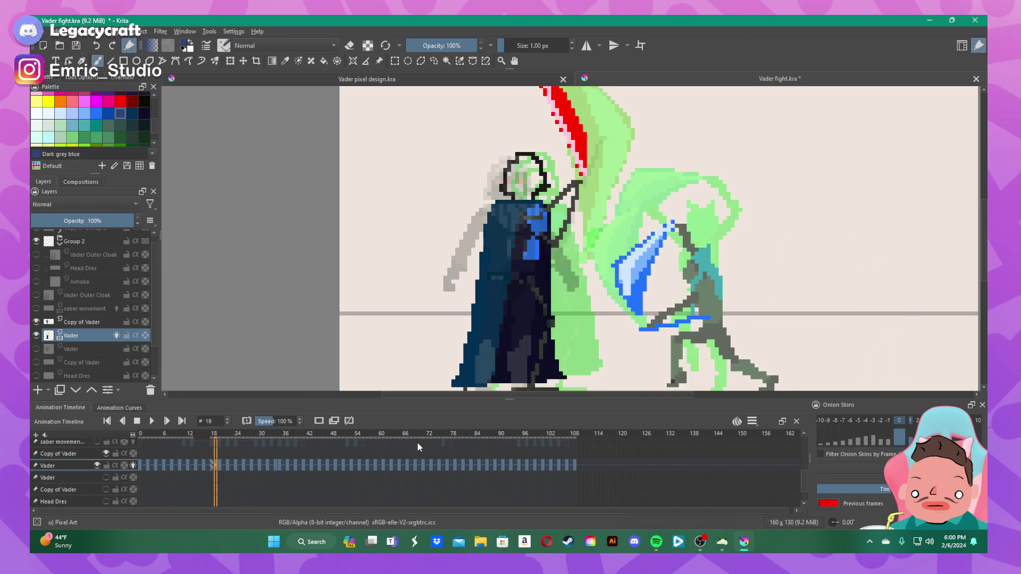
pyautogui.scroll(-7, 417, 442)
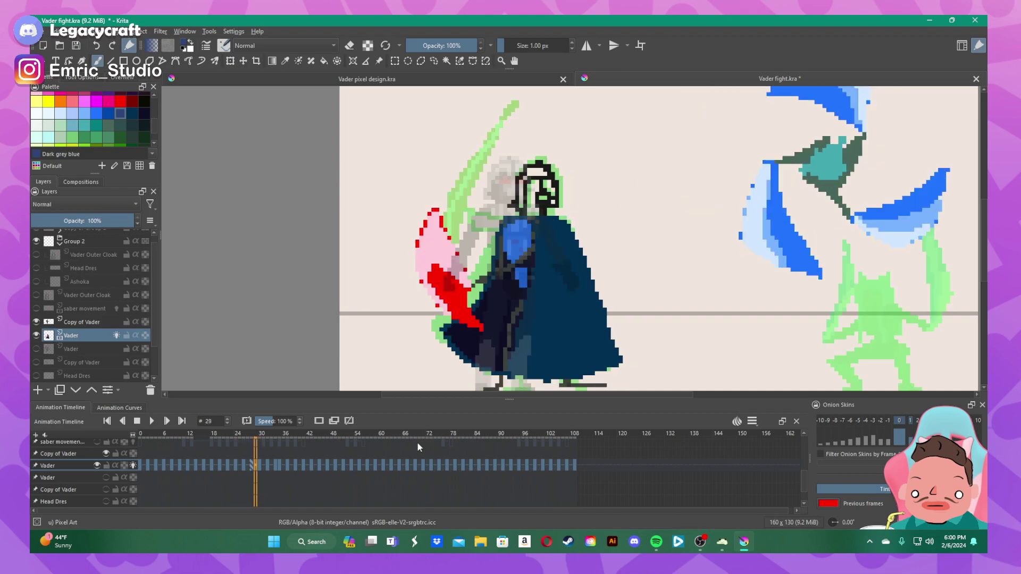
pyautogui.scroll(-3, 417, 443)
pyautogui.scroll(4, 417, 442)
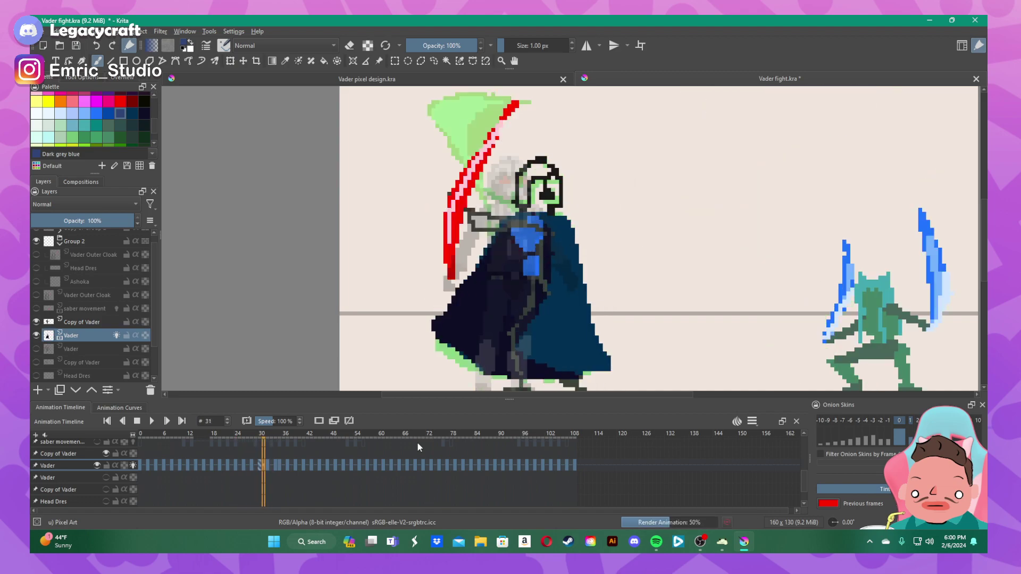
pyautogui.scroll(10, 417, 443)
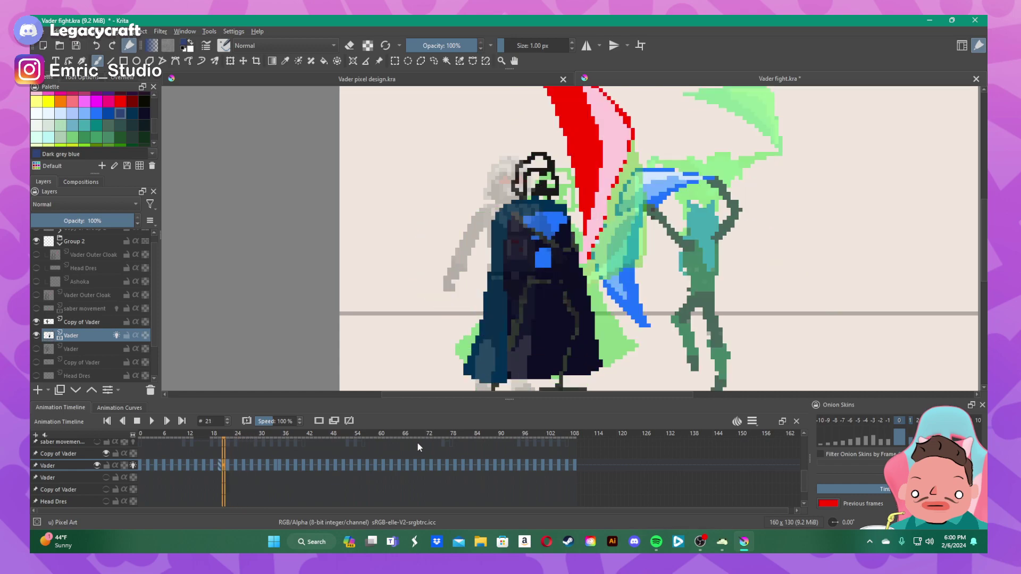
pyautogui.scroll(4, 416, 443)
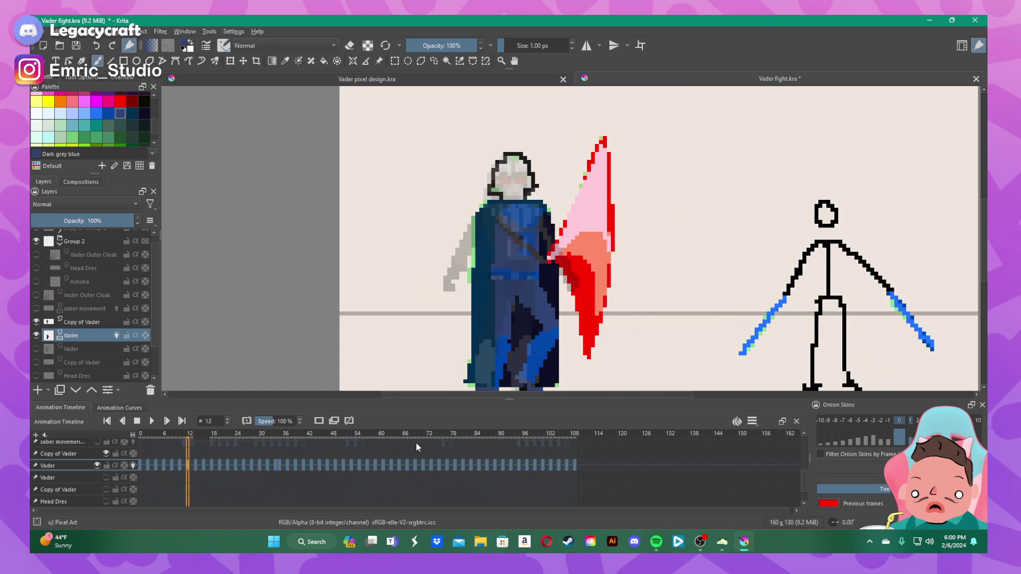
# - Recheck Vader's coloured frames from 10 to 16, and examine the uncoloured poses onward through frame 60
pyautogui.scroll(-1, 410, 444)
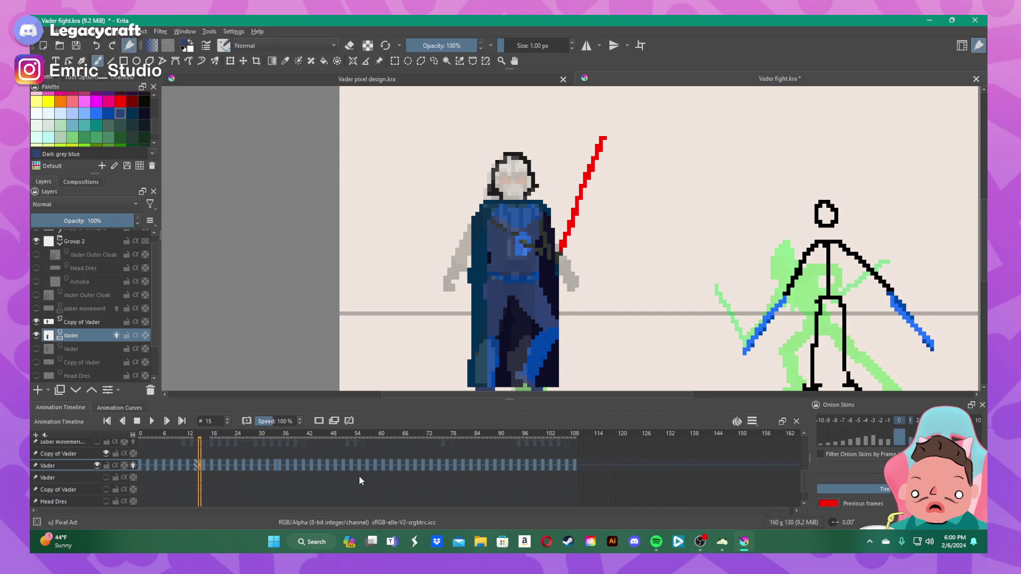
pyautogui.scroll(5, 347, 463)
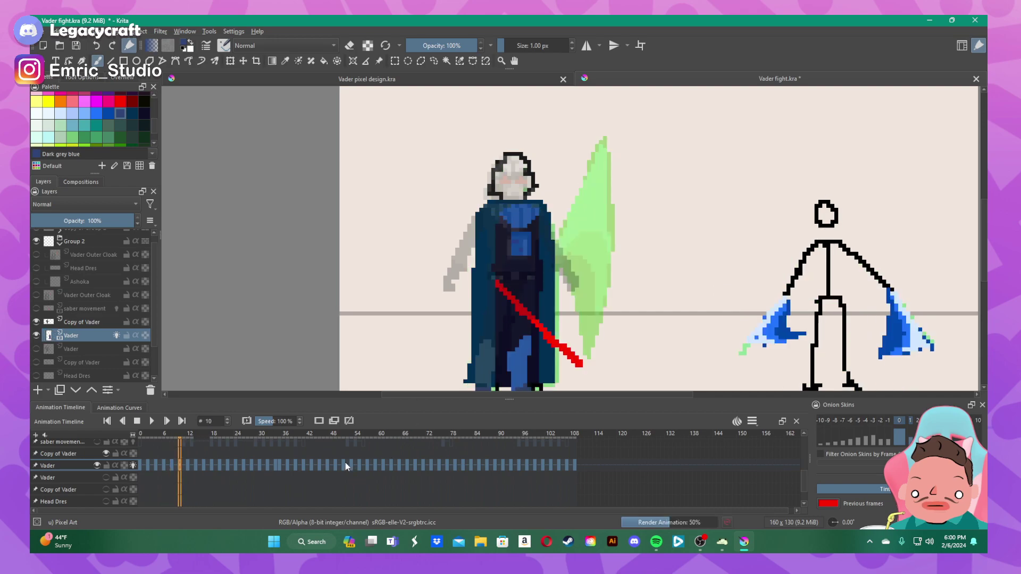
pyautogui.scroll(-6, 344, 461)
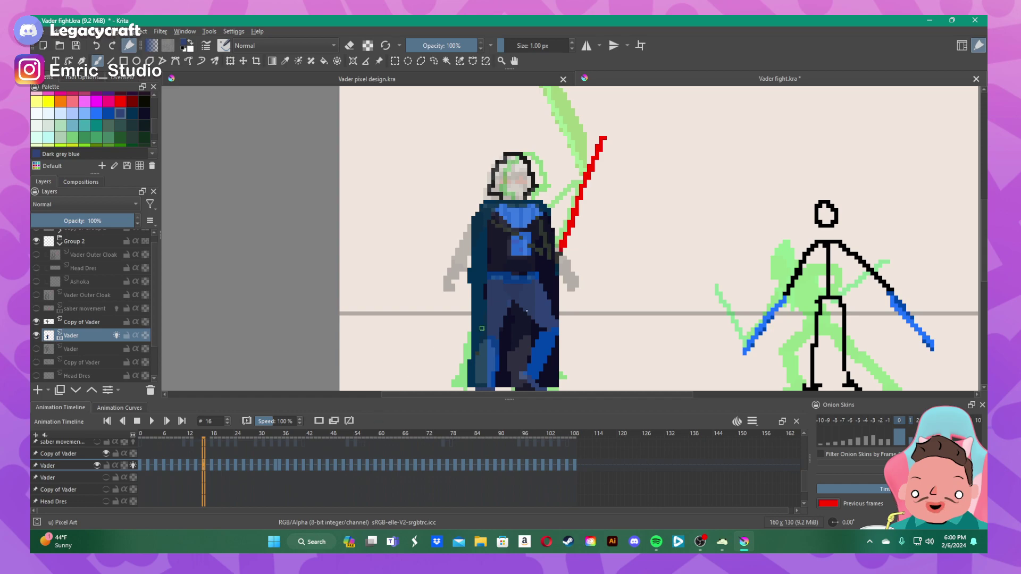
pyautogui.scroll(-3, 349, 451)
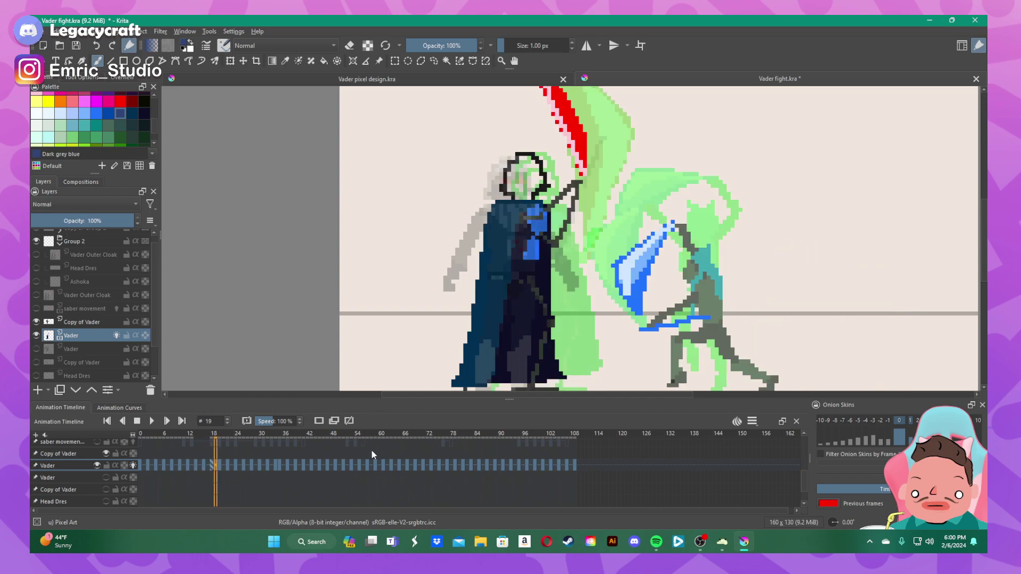
pyautogui.scroll(-1, 371, 454)
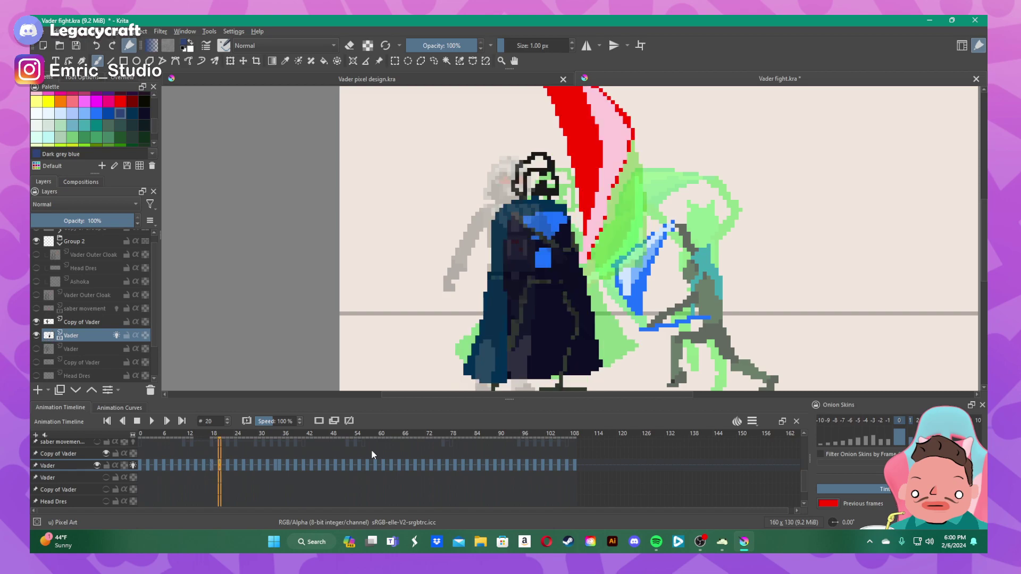
pyautogui.scroll(-5, 371, 449)
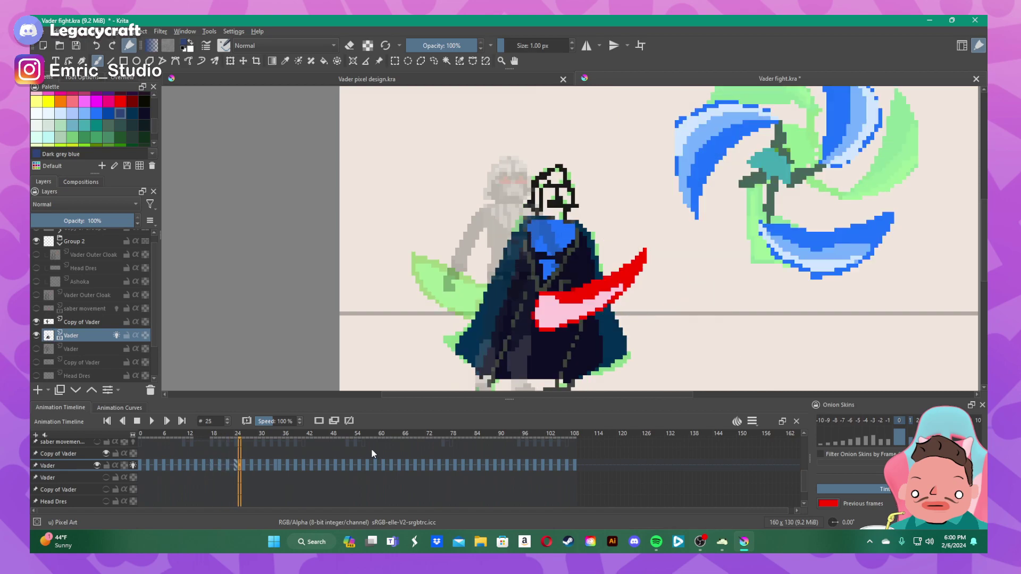
pyautogui.scroll(-2, 371, 448)
pyautogui.scroll(3, 371, 448)
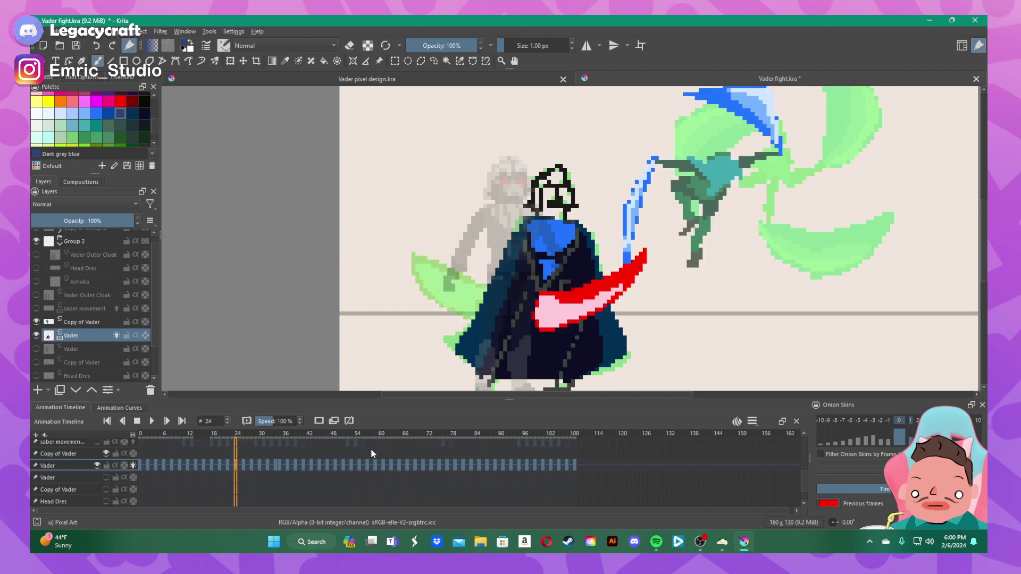
pyautogui.scroll(-5, 371, 448)
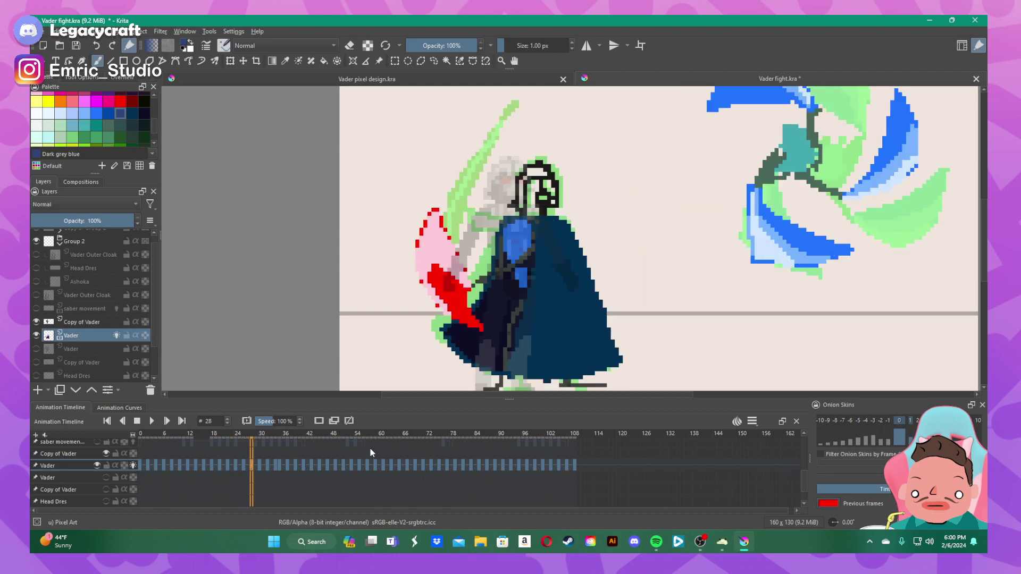
pyautogui.scroll(-13, 369, 447)
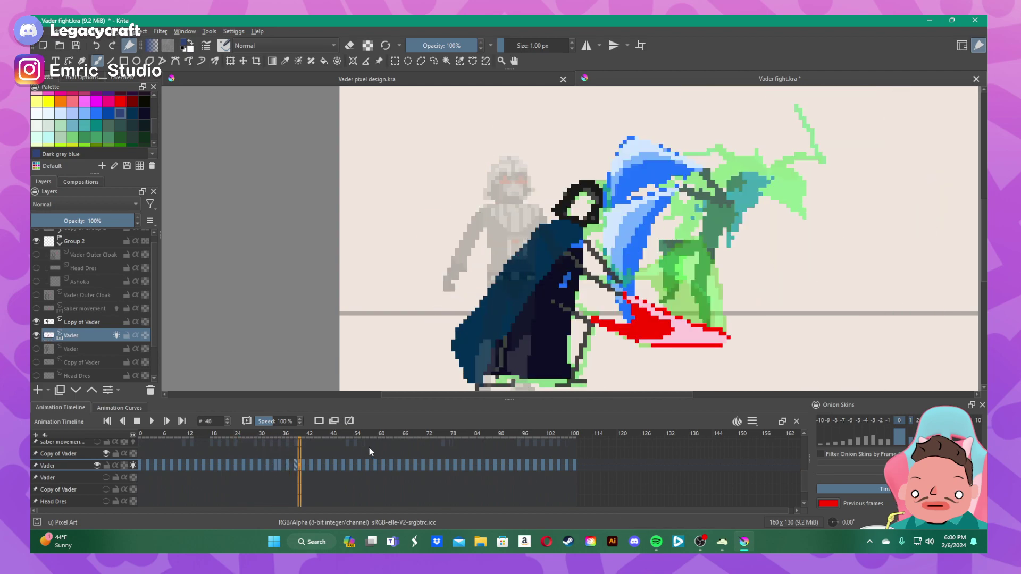
pyautogui.scroll(-12, 369, 448)
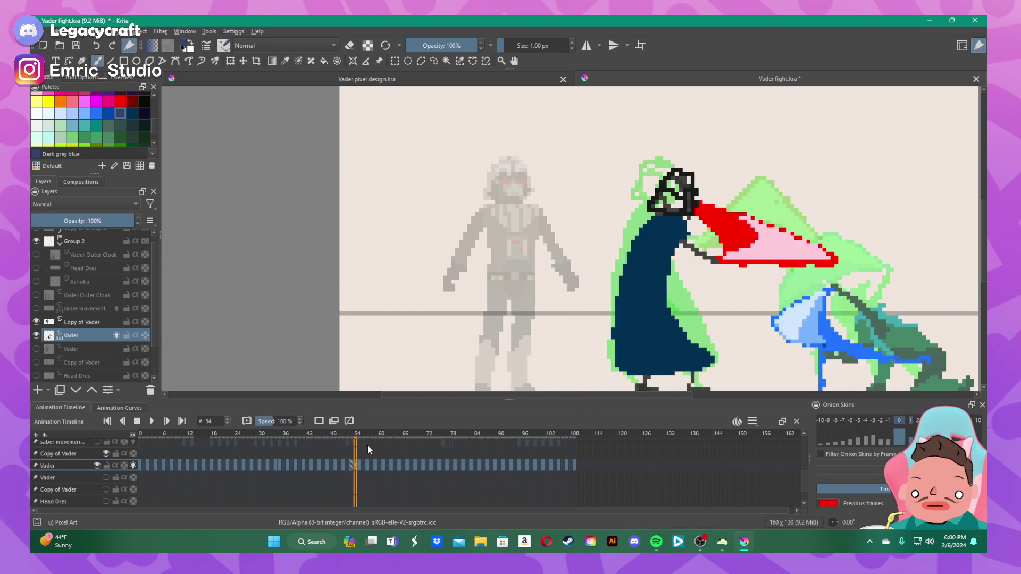
pyautogui.scroll(-6, 368, 445)
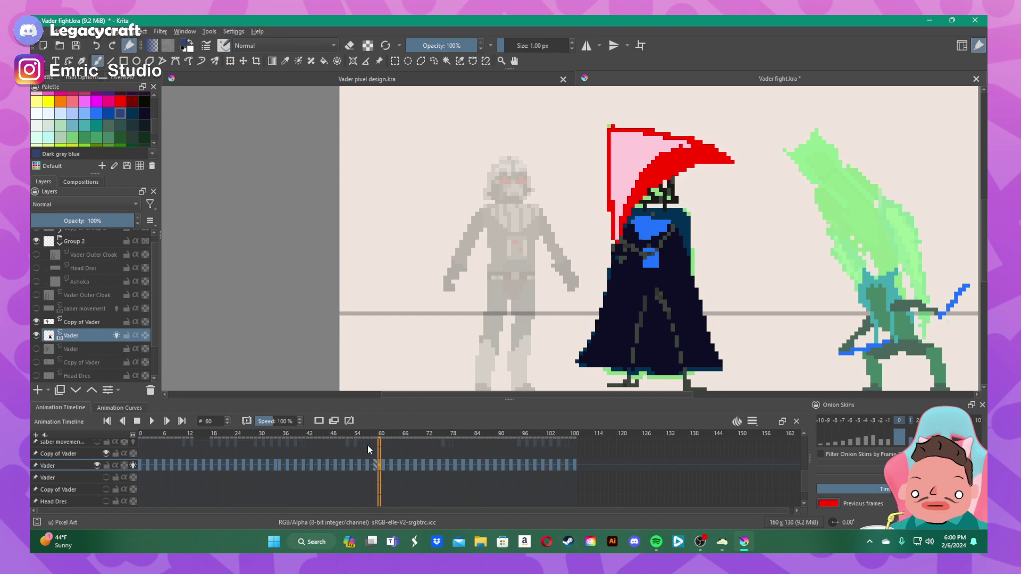
# - Step through Vader's uncoloured frames 60 to 72, and play back the animation to examine the whole fight
pyautogui.scroll(-7, 368, 445)
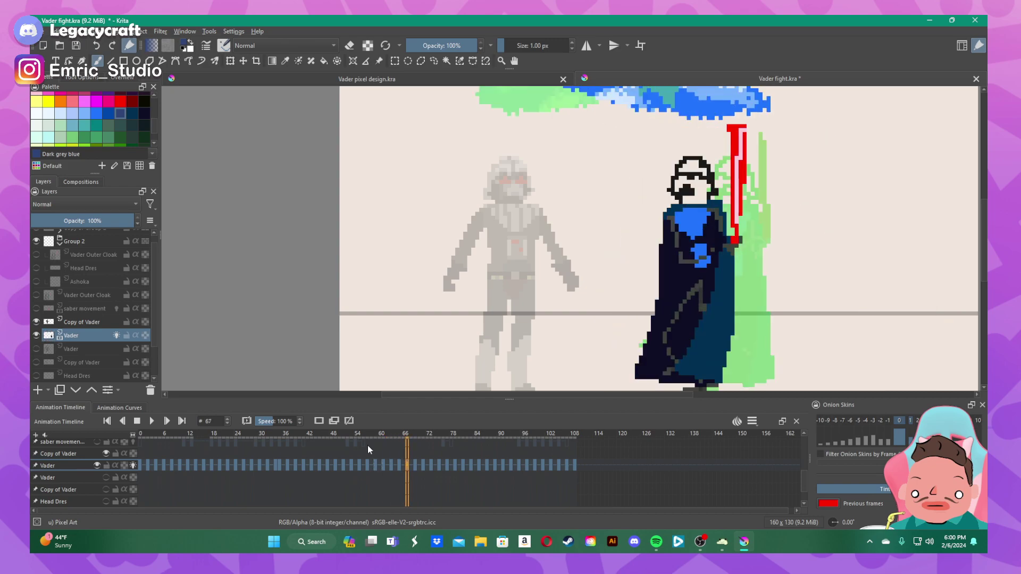
pyautogui.scroll(-5, 367, 445)
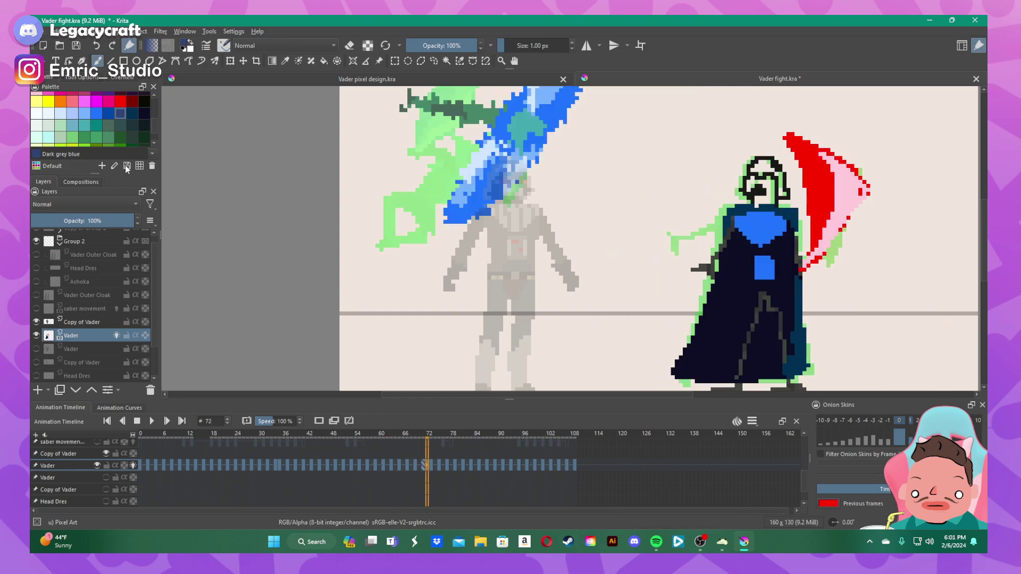
pyautogui.click(150, 421)
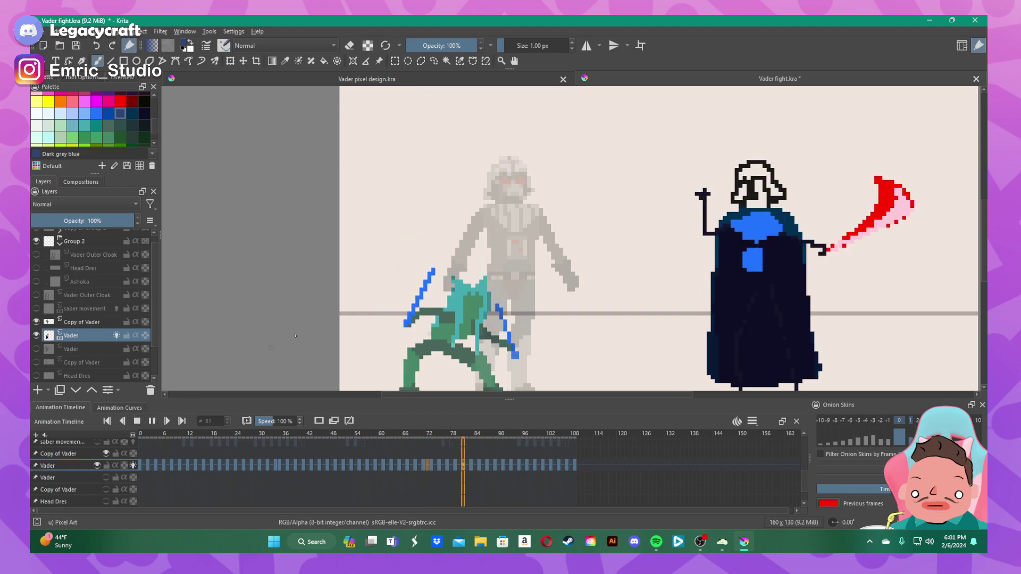
pyautogui.scroll(-2, 296, 336)
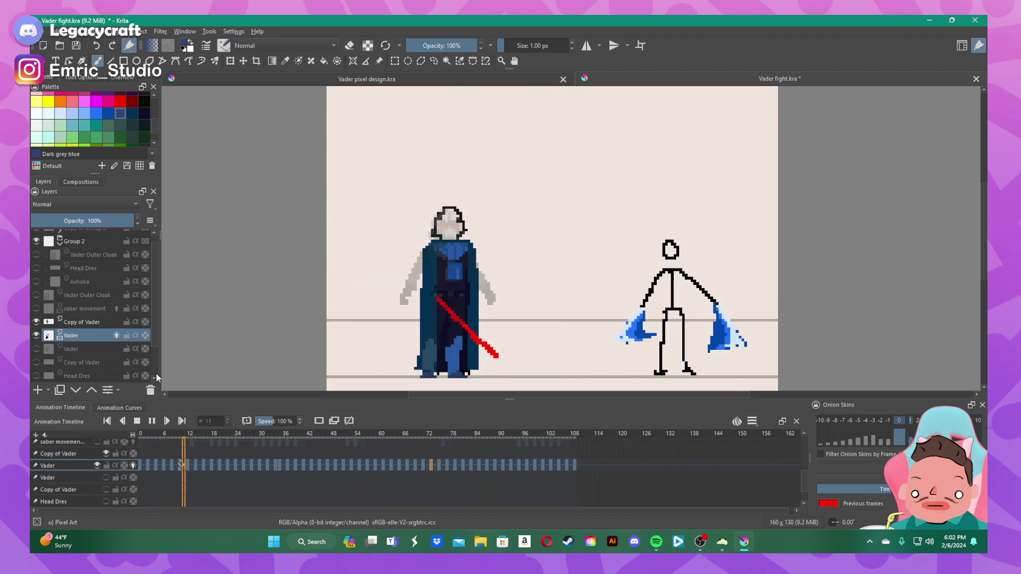
# - Scrub back from frame 71 to frame 16 to examine Vader's cloak and leg poses
pyautogui.click(429, 464)
pyautogui.scroll(-11, 438, 461)
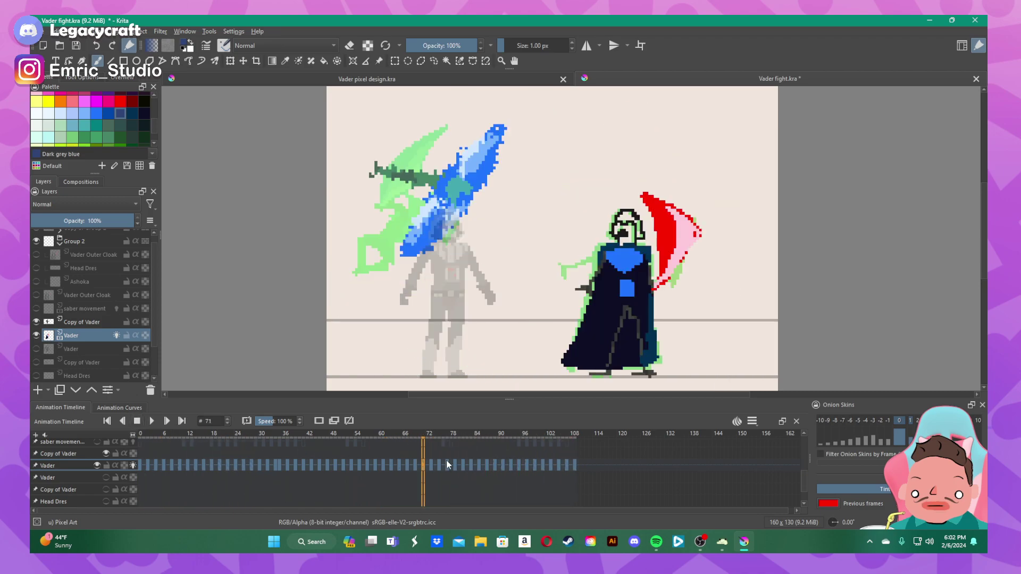
pyautogui.scroll(-11, 439, 468)
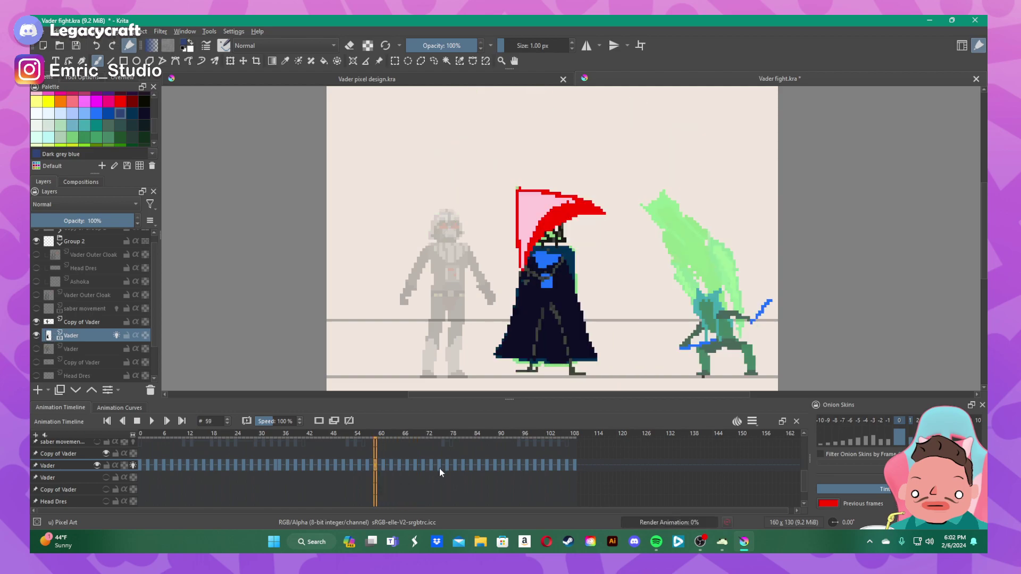
pyautogui.scroll(-12, 439, 468)
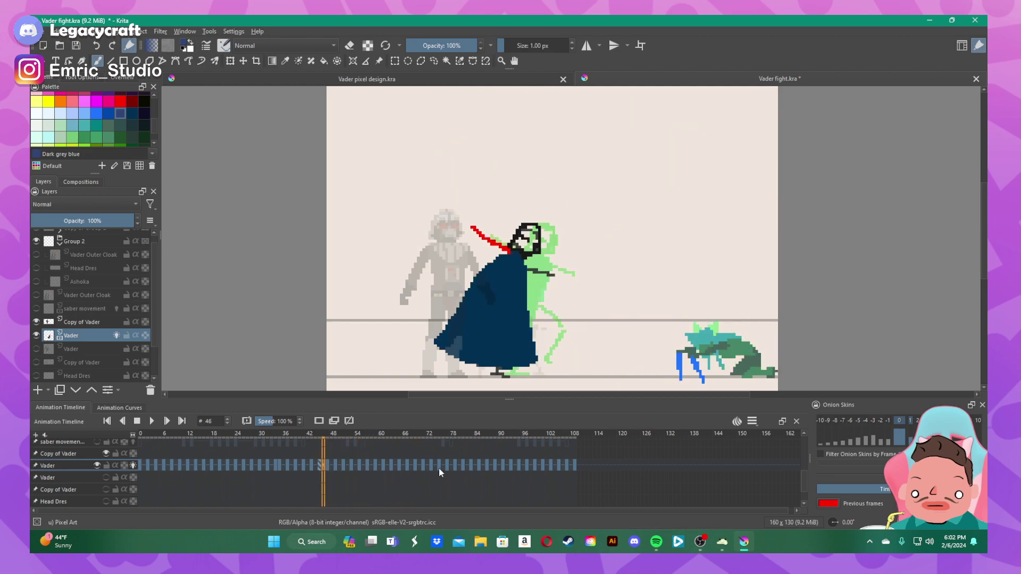
pyautogui.scroll(-14, 439, 468)
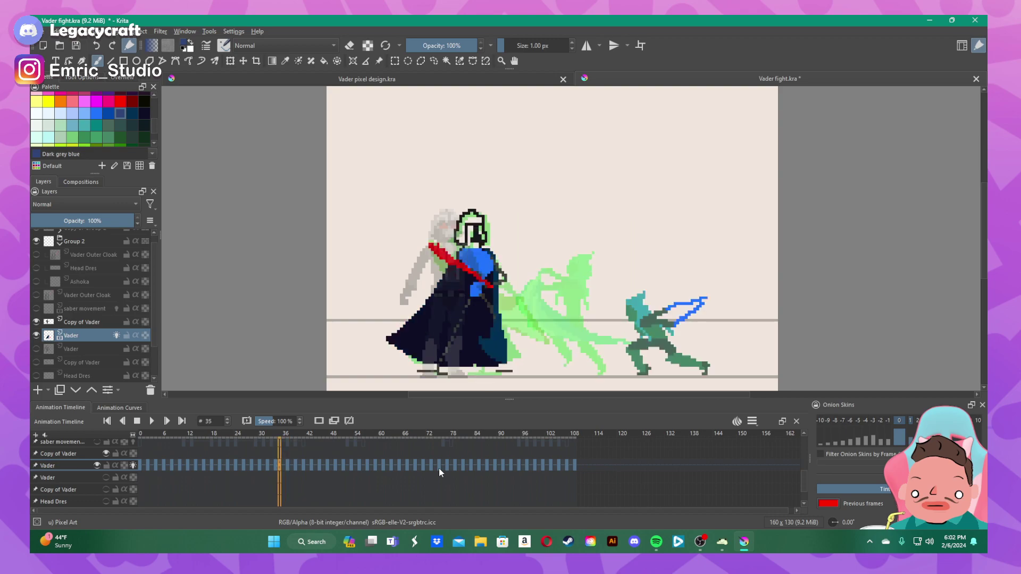
pyautogui.scroll(-13, 439, 467)
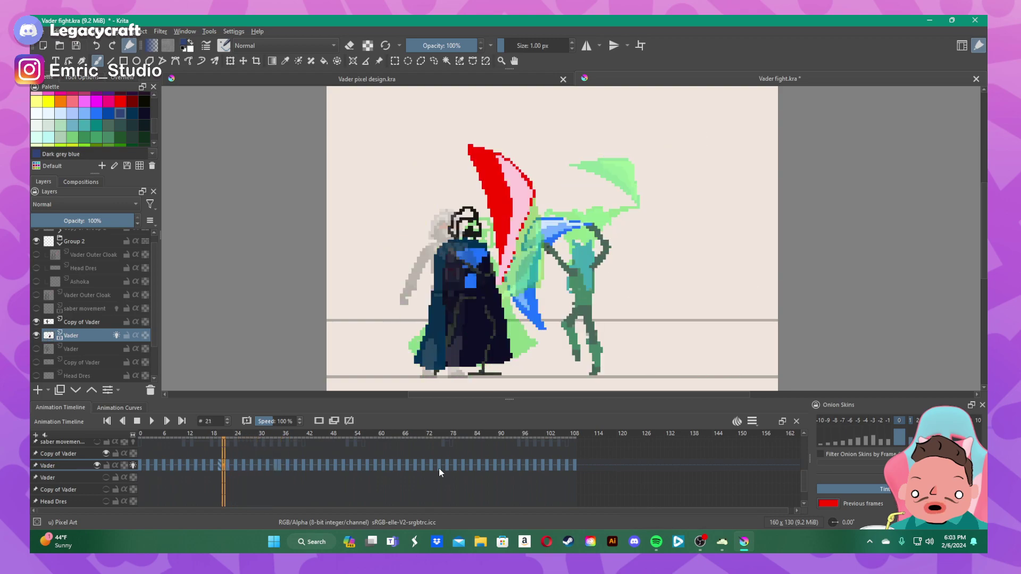
pyautogui.scroll(8, 439, 468)
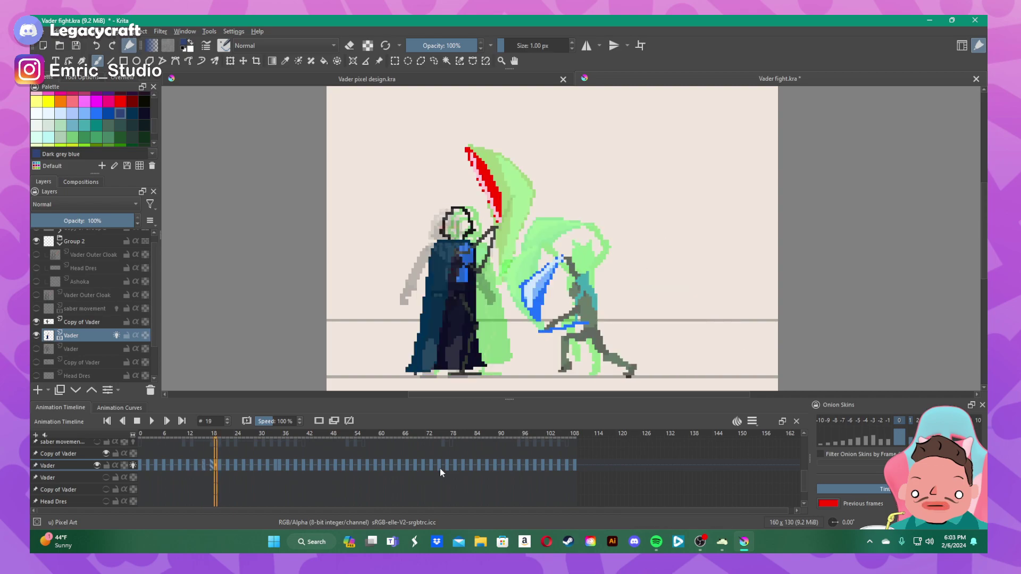
pyautogui.scroll(-2, 439, 468)
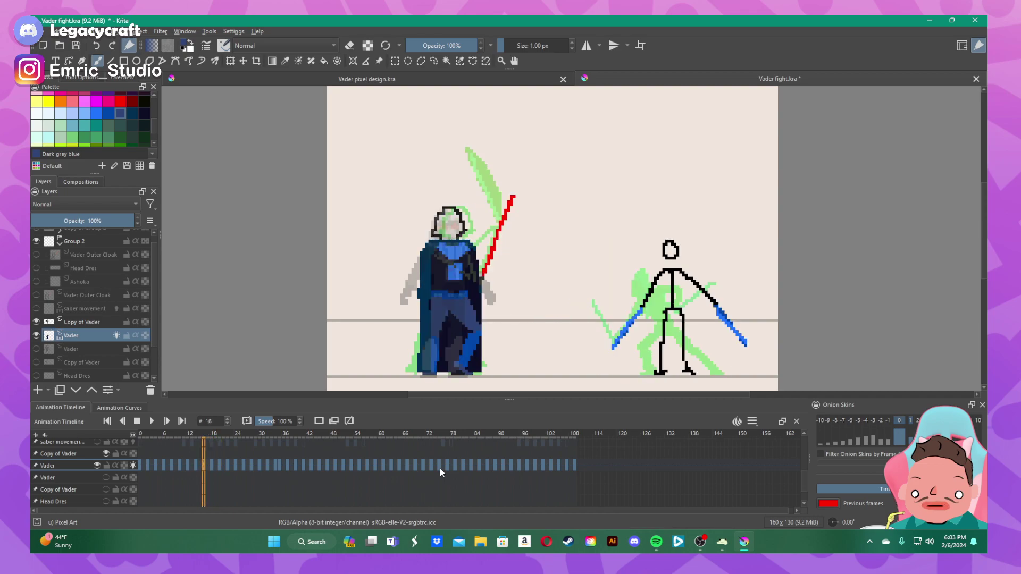
pyautogui.scroll(1, 439, 468)
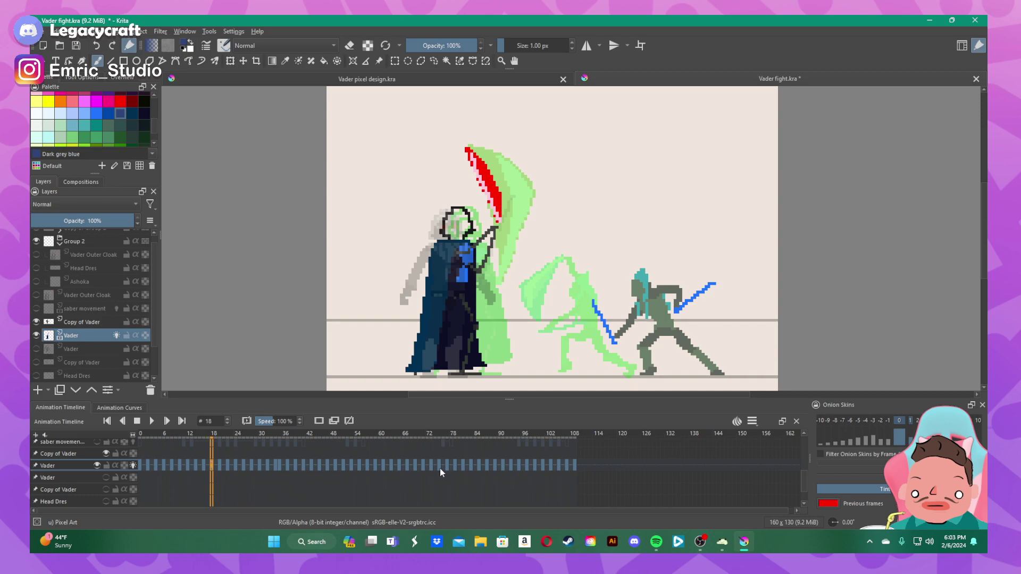
pyautogui.scroll(1, 490, 350)
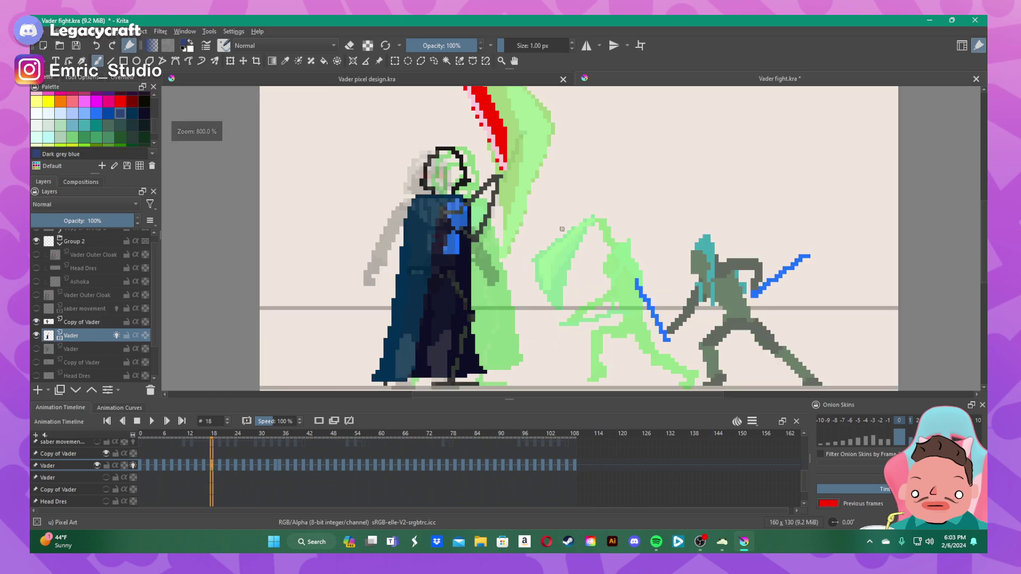
pyautogui.scroll(-3, 562, 229)
pyautogui.scroll(4, 539, 261)
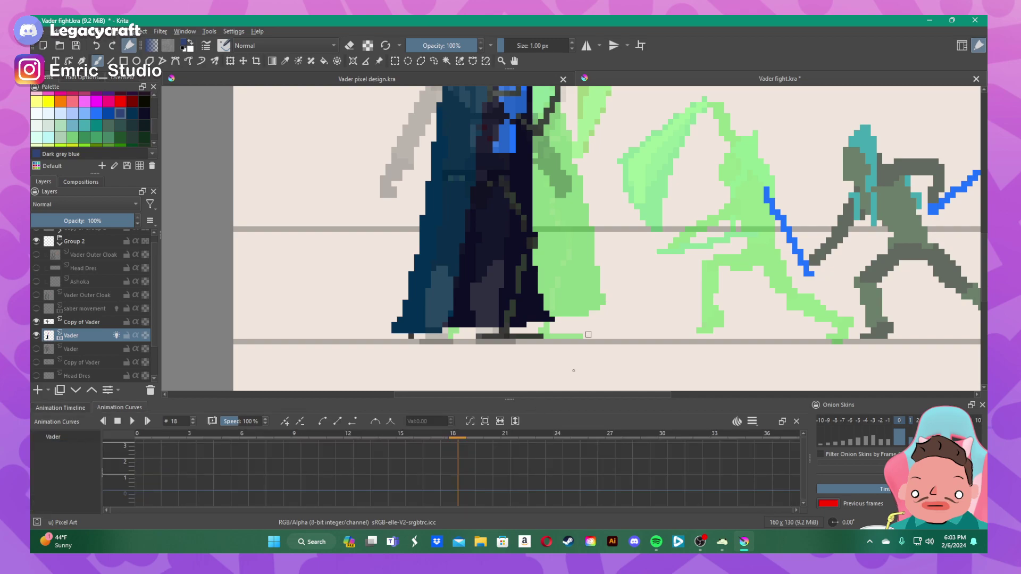
pyautogui.scroll(-1, 588, 334)
pyautogui.scroll(-1, 663, 493)
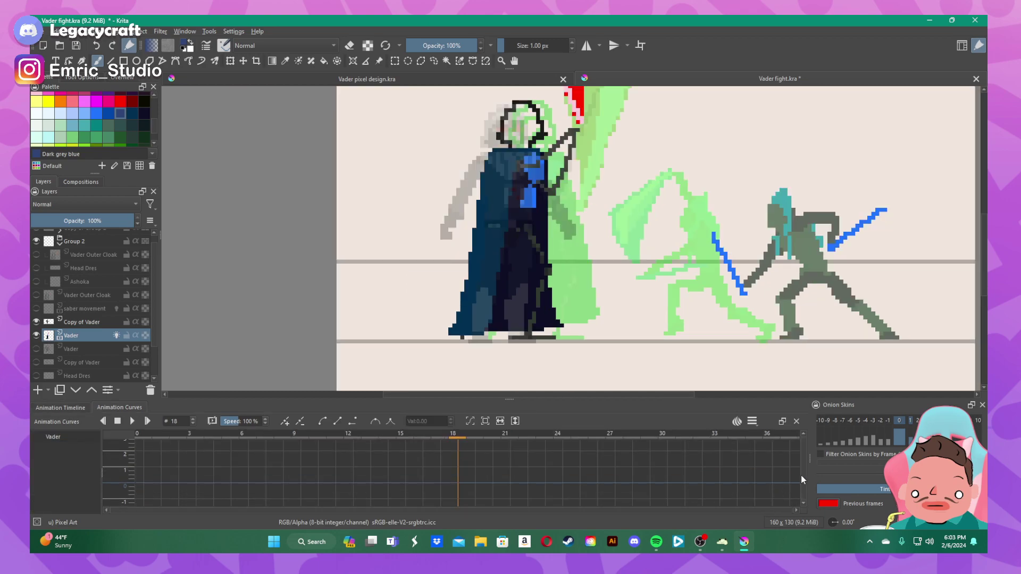
pyautogui.scroll(-5, 803, 466)
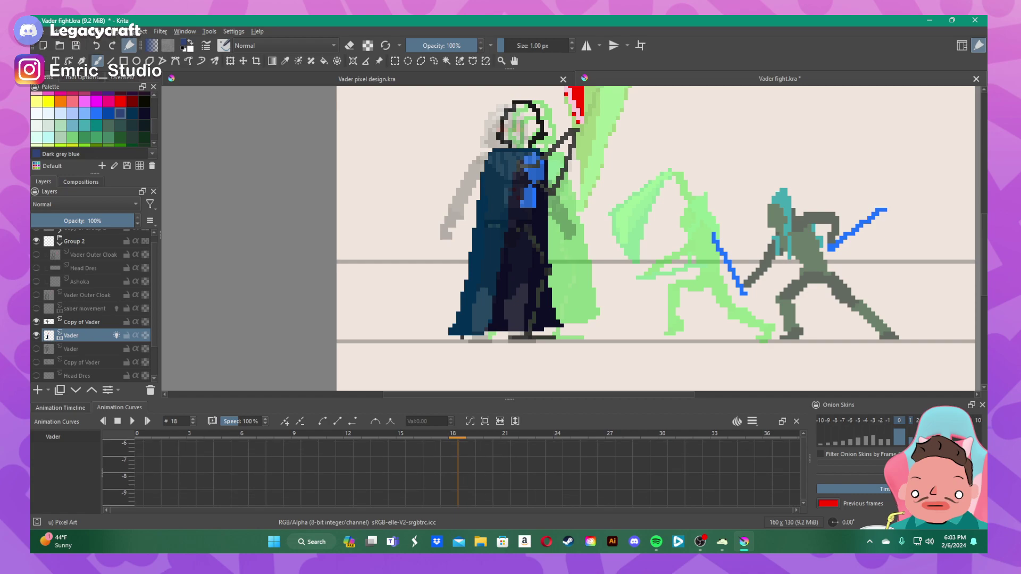
pyautogui.scroll(10, 451, 468)
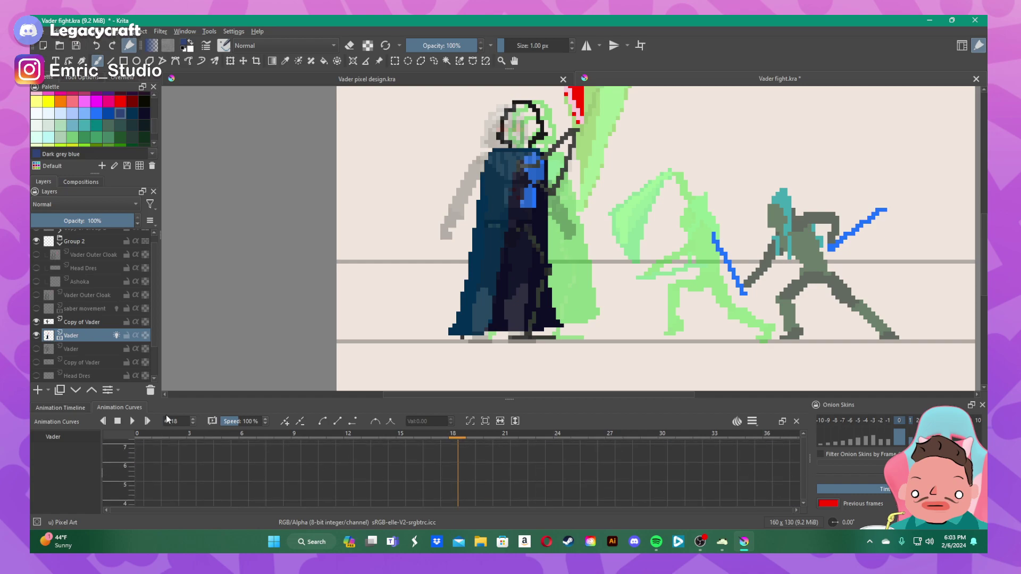
pyautogui.click(81, 408)
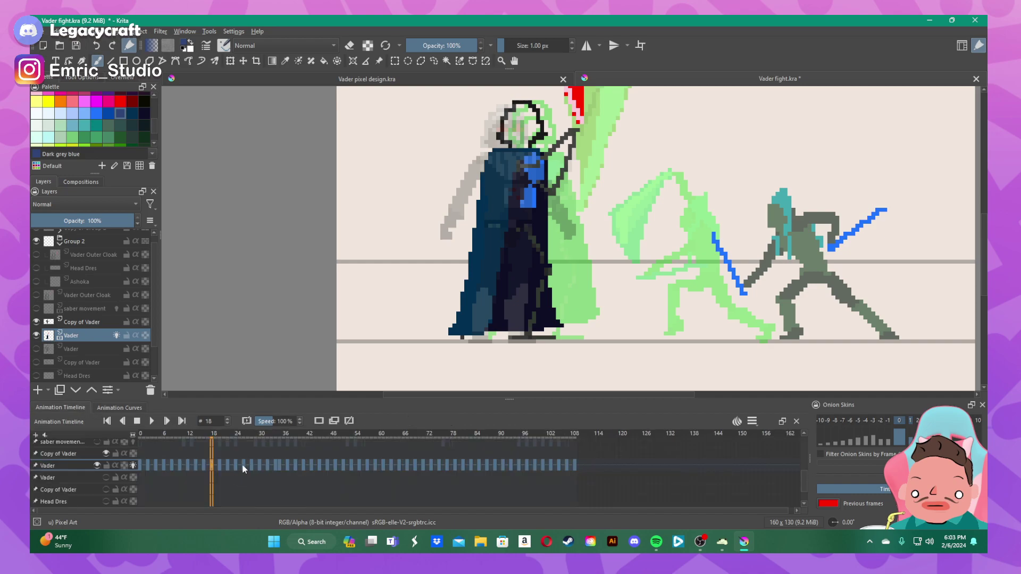
# - Compare Vader's coloured legs on frames 15 and 16 with the uncoloured poses on frames 18 and 19
pyautogui.press('Left')
pyautogui.press('Left')
pyautogui.press('Right')
pyautogui.press('Right')
pyautogui.press('Right')
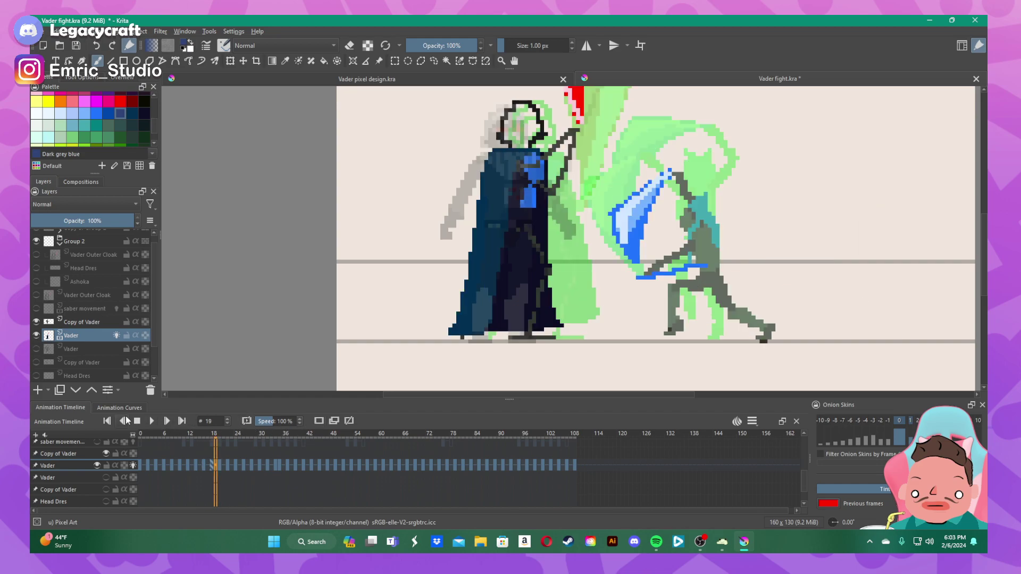
pyautogui.scroll(-2, 74, 464)
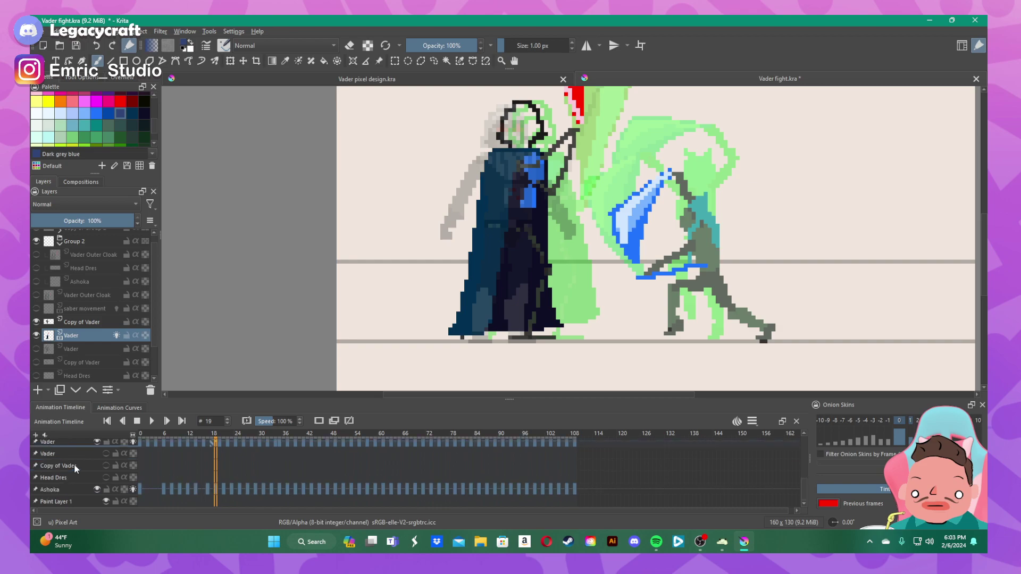
pyautogui.scroll(-3, 75, 464)
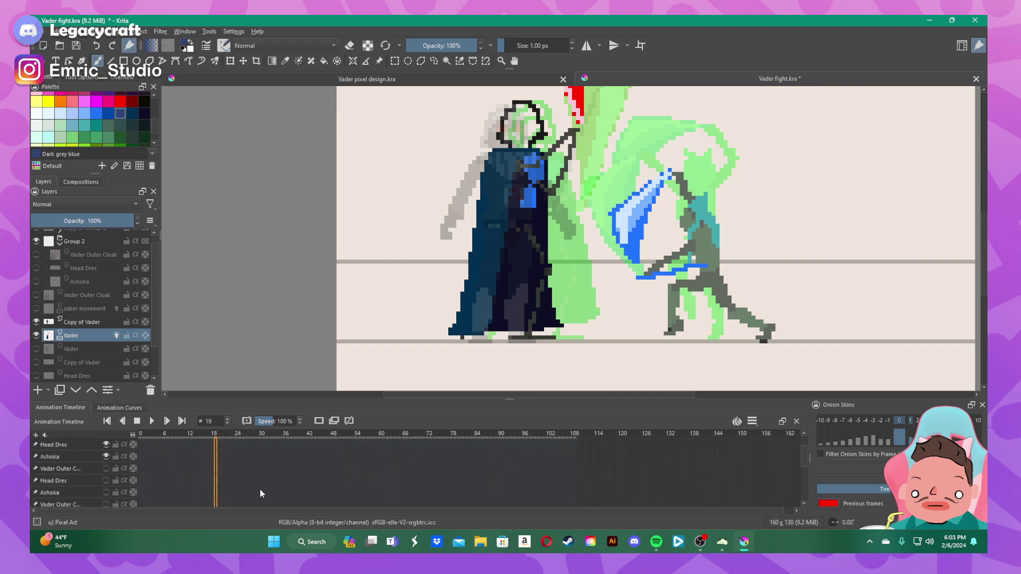
pyautogui.press('Left')
pyautogui.press('Left')
pyautogui.press('Left')
pyautogui.press('Left')
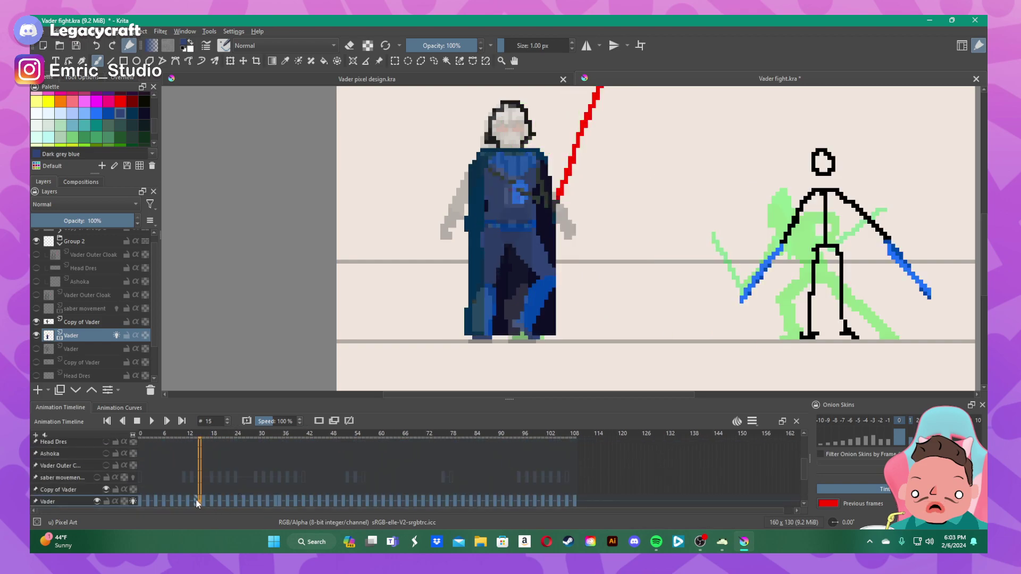
pyautogui.press('Left')
pyautogui.press('Right')
pyautogui.press('Right')
pyautogui.press('Right')
pyautogui.press('Right')
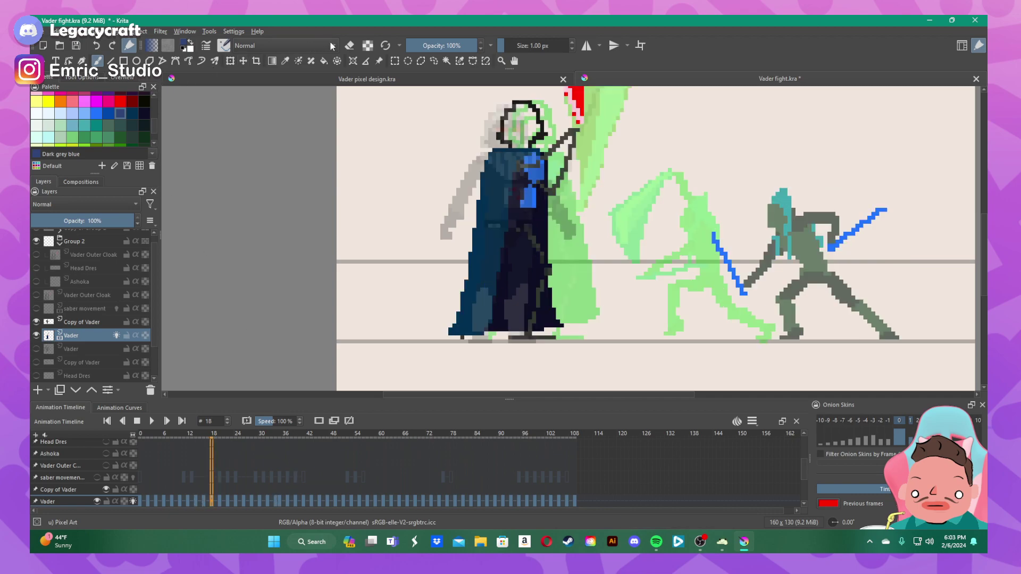
# - Erase Vader's stick-figure feet on frame 18, and limit the onion skins to the previous frame
pyautogui.click(349, 47)
pyautogui.press('Left')
pyautogui.press('Left')
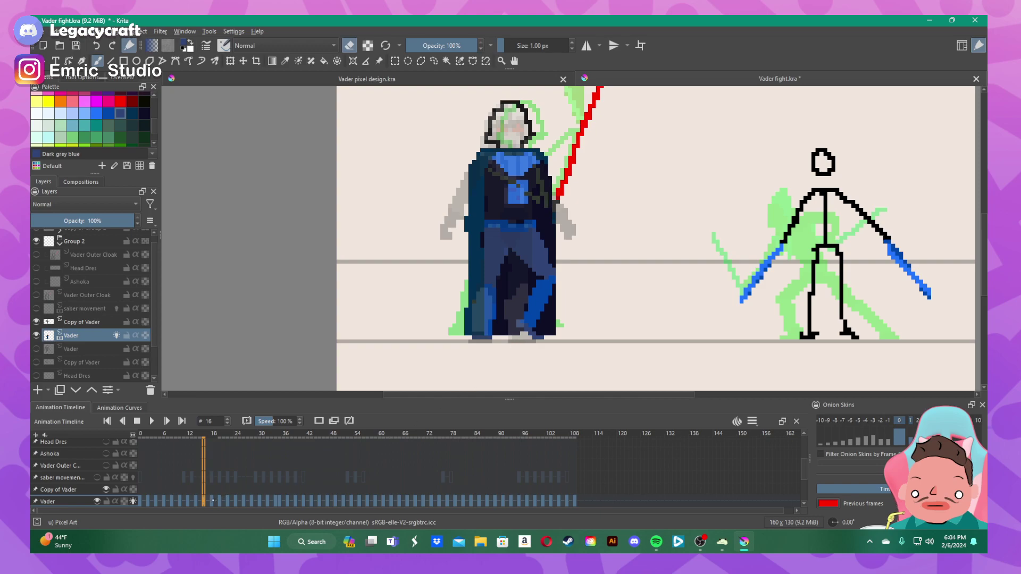
pyautogui.click(212, 501)
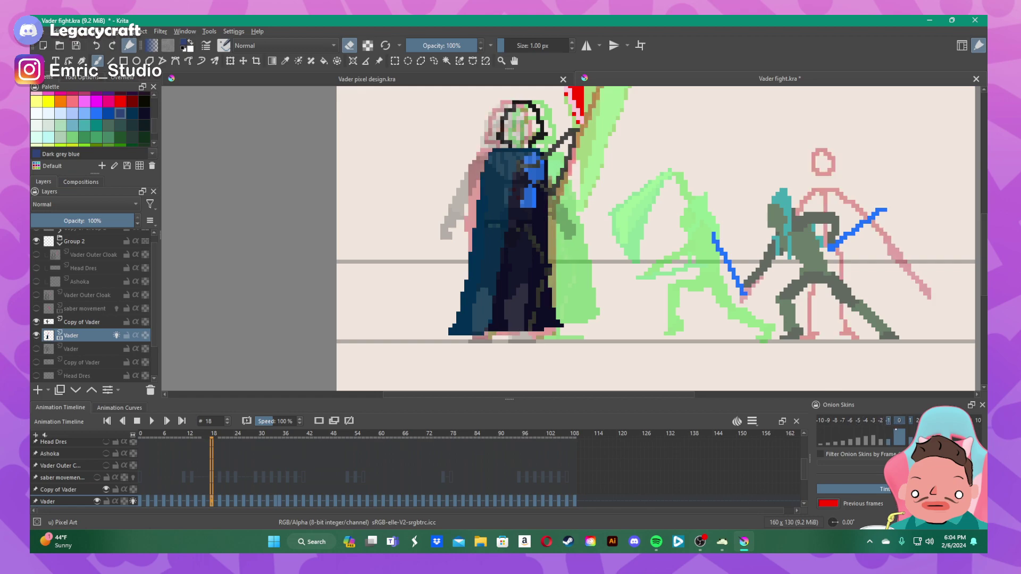
pyautogui.click(910, 421)
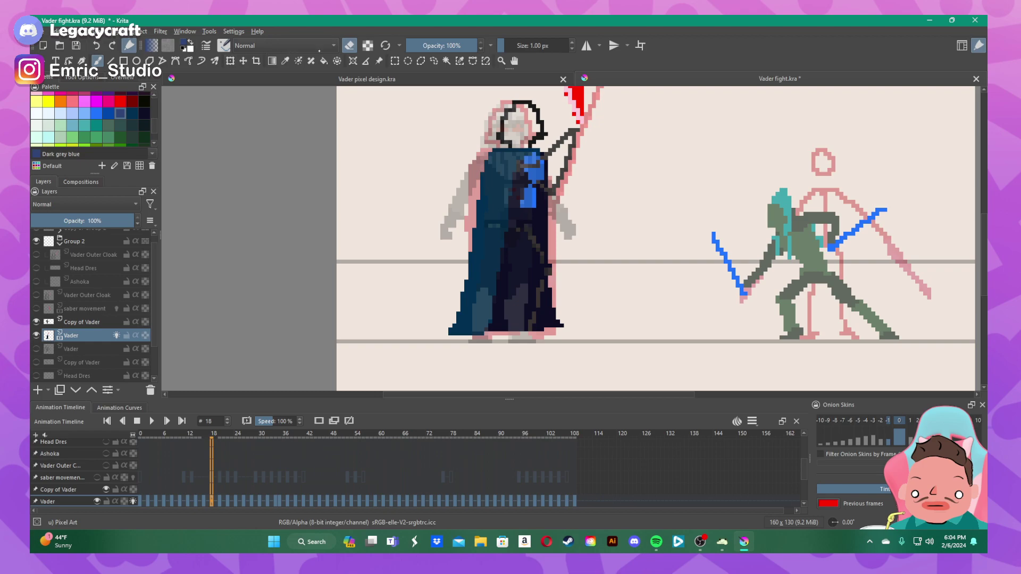
# - Paint Vader's feet Dark grey blue and fill his front shin with Cobalt blue on frame 18
pyautogui.press('e')
pyautogui.moveTo(481, 339); pyautogui.dragTo(477, 339)
pyautogui.click(107, 114)
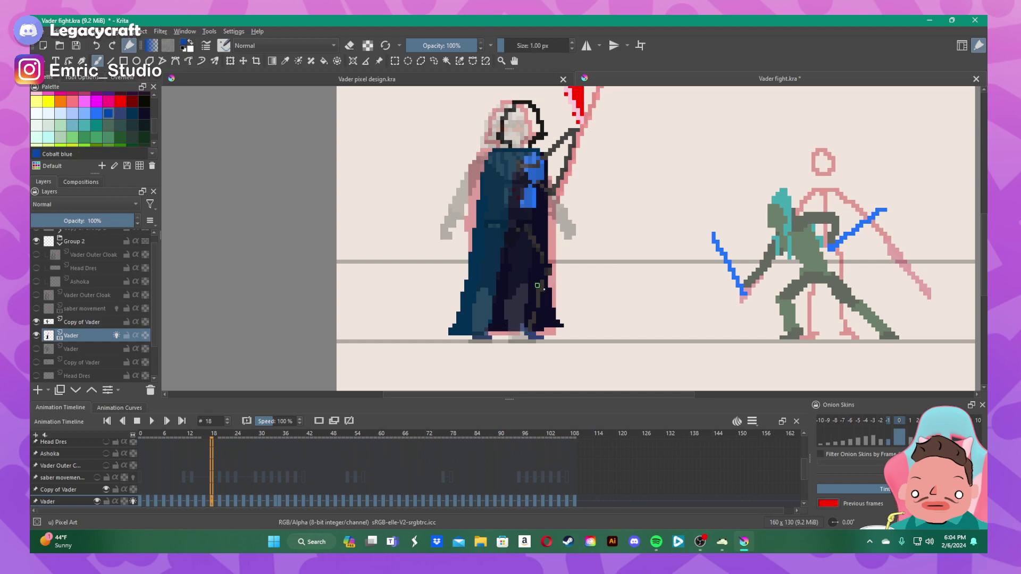
pyautogui.click(204, 502)
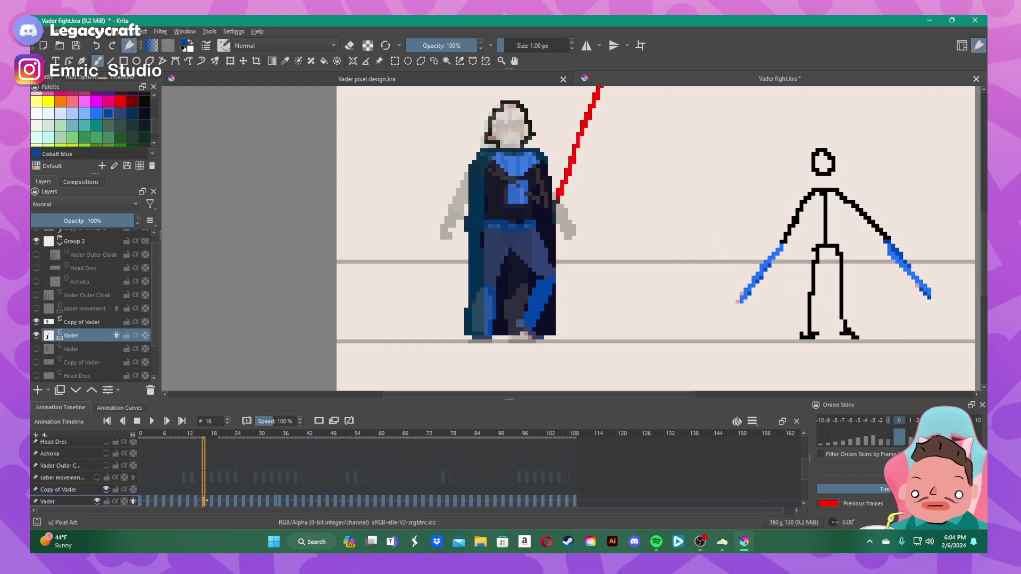
pyautogui.click(212, 500)
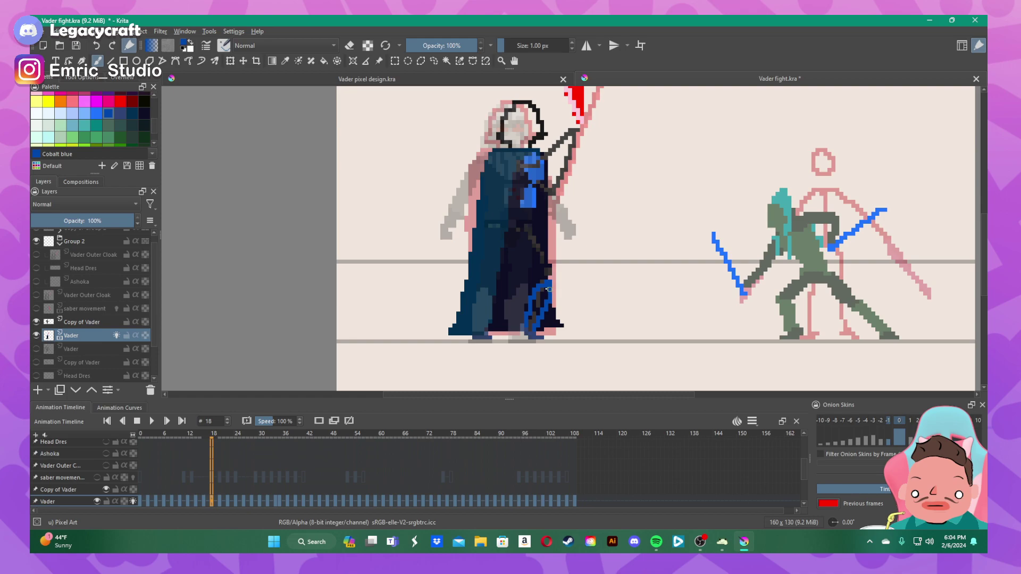
pyautogui.moveTo(547, 290); pyautogui.dragTo(528, 329)
# - Trim the edges of Vader's Cobalt blue front shin with Midnight blue on frame 18
pyautogui.click(144, 113)
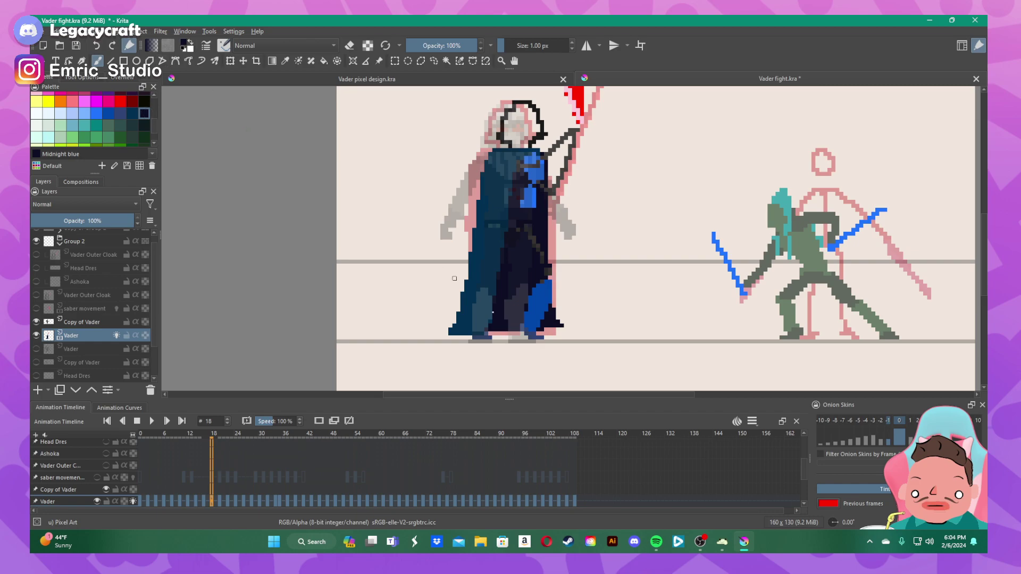
pyautogui.scroll(2, 496, 313)
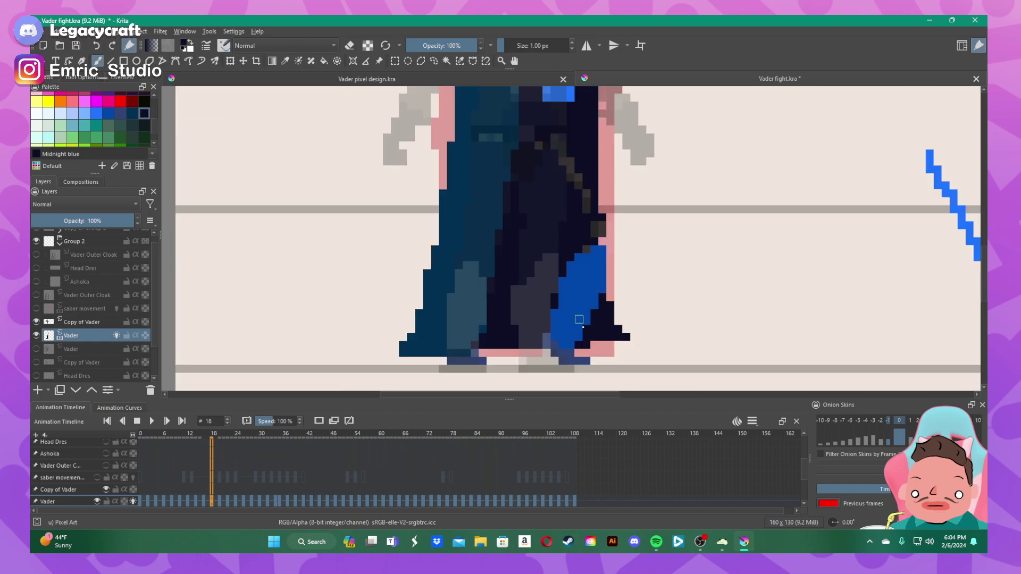
pyautogui.moveTo(578, 319)
pyautogui.mouseDown()
pyautogui.moveTo(587, 322)
pyautogui.moveTo(603, 279)
pyautogui.mouseUp()
# - Paint the visible edge of Vader's other shin Cobalt blue beside the cloak on frame 18
pyautogui.click(108, 113)
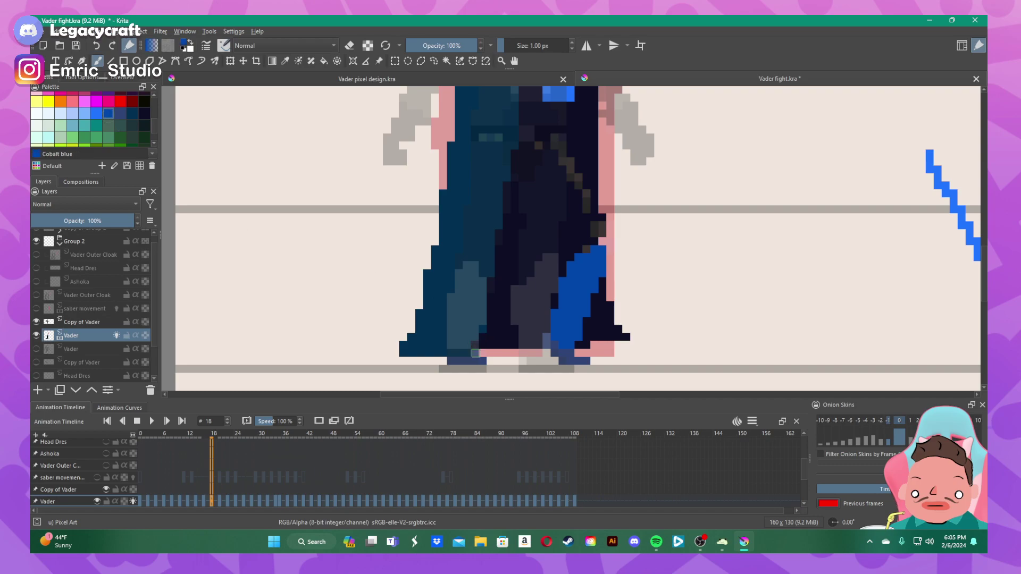
pyautogui.click(474, 347)
pyautogui.click(481, 335)
pyautogui.moveTo(491, 282); pyautogui.dragTo(489, 310)
pyautogui.scroll(-2, 599, 286)
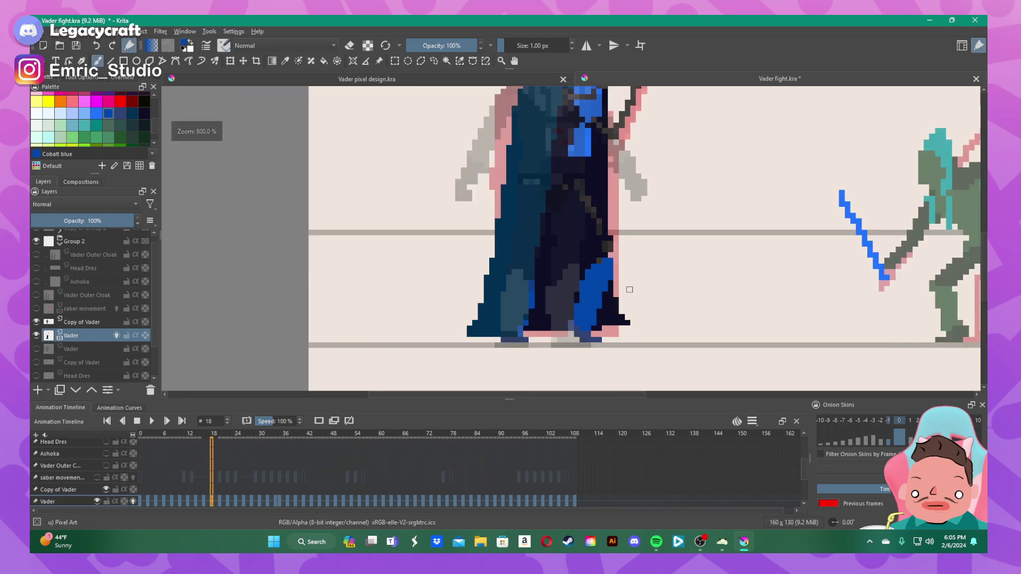
pyautogui.scroll(1, 707, 188)
pyautogui.scroll(-2, 710, 187)
pyautogui.scroll(2, 718, 184)
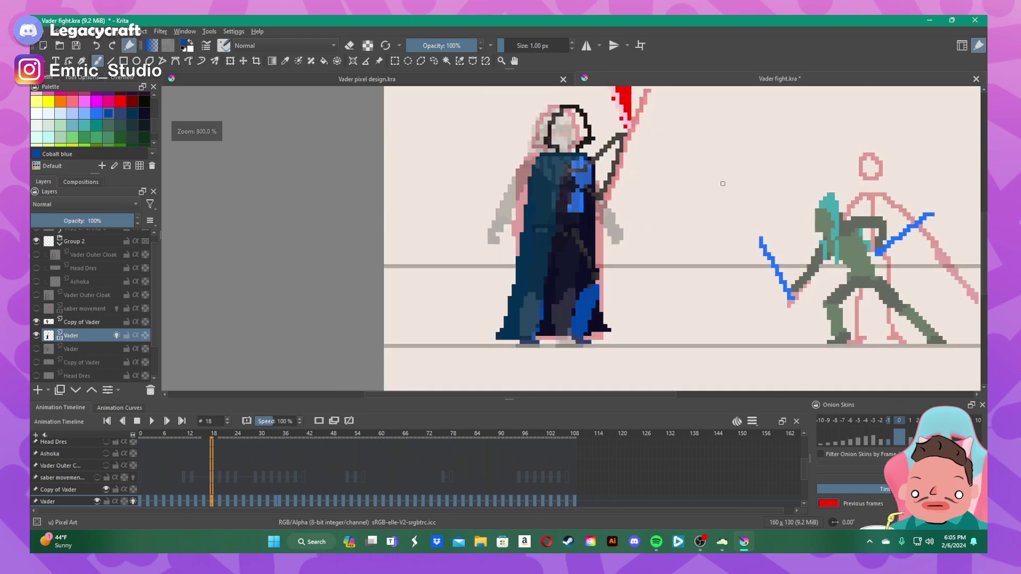
# - Erase the protruding stick-figure line of Vader's front foot on frame 20 and paint the foot Dark grey blue
pyautogui.click(219, 501)
pyautogui.scroll(1, 641, 307)
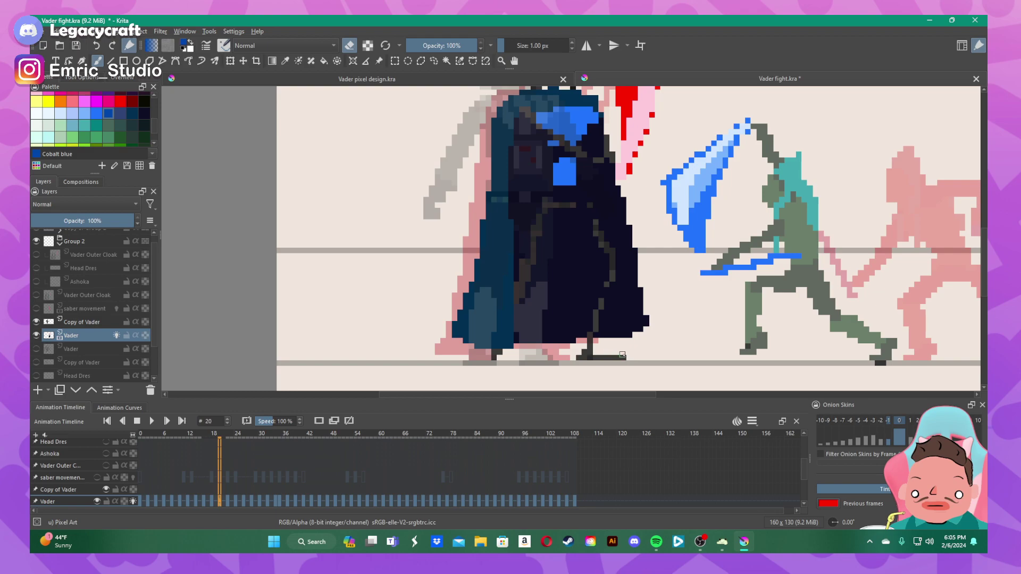
pyautogui.moveTo(624, 356); pyautogui.dragTo(604, 356)
pyautogui.click(119, 114)
pyautogui.press('e')
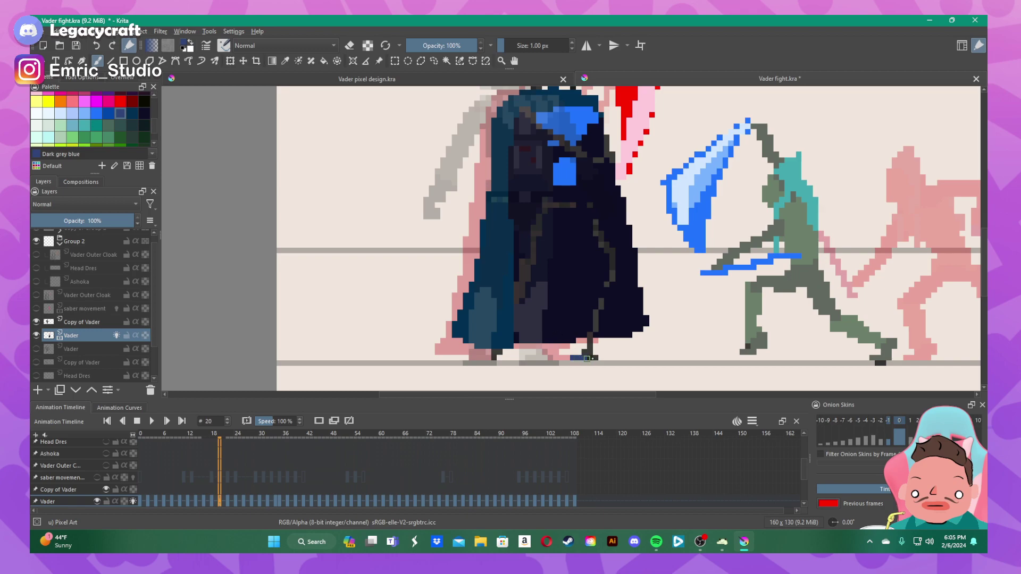
pyautogui.moveTo(587, 359); pyautogui.dragTo(609, 358)
# - Outline and fill Vader's front shin with Cobalt blue on frame 20, covering the stick-figure leg below the knee
pyautogui.click(109, 114)
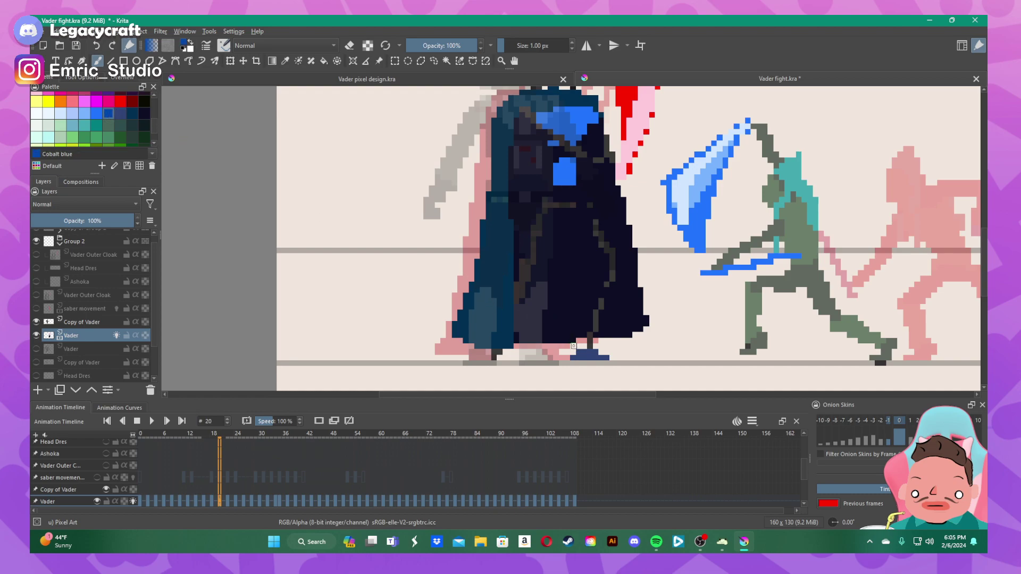
pyautogui.moveTo(574, 343)
pyautogui.mouseDown()
pyautogui.moveTo(613, 280)
pyautogui.moveTo(585, 315)
pyautogui.moveTo(592, 338)
pyautogui.moveTo(598, 330)
pyautogui.moveTo(610, 284)
pyautogui.mouseUp()
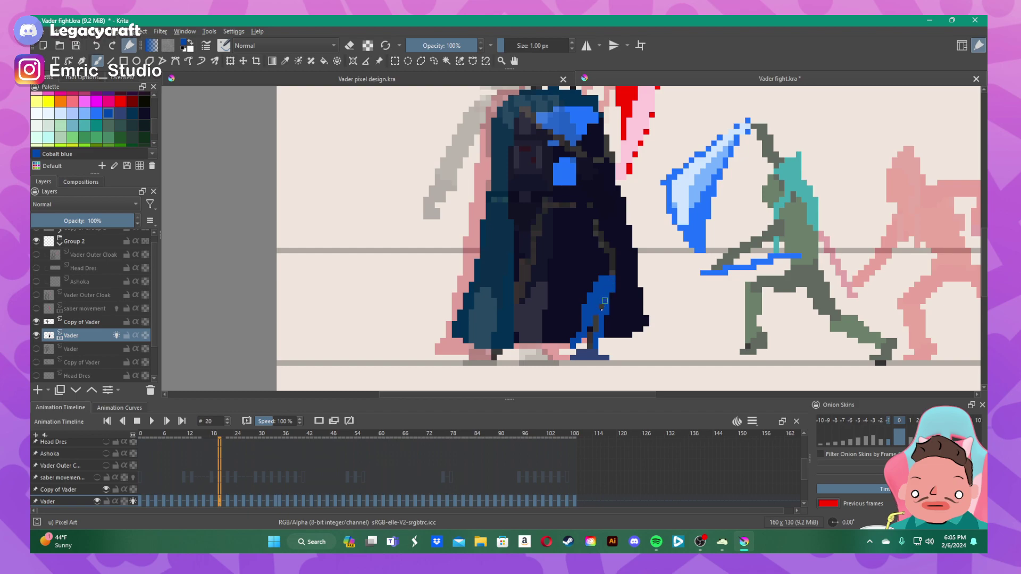
pyautogui.click(598, 340)
pyautogui.moveTo(593, 337)
pyautogui.mouseDown()
pyautogui.moveTo(596, 315)
pyautogui.moveTo(580, 345)
pyautogui.mouseUp()
# - Refine the edges of Vader's Cobalt blue front shin on frame 20 with Midnight blue and the eraser
pyautogui.click(144, 113)
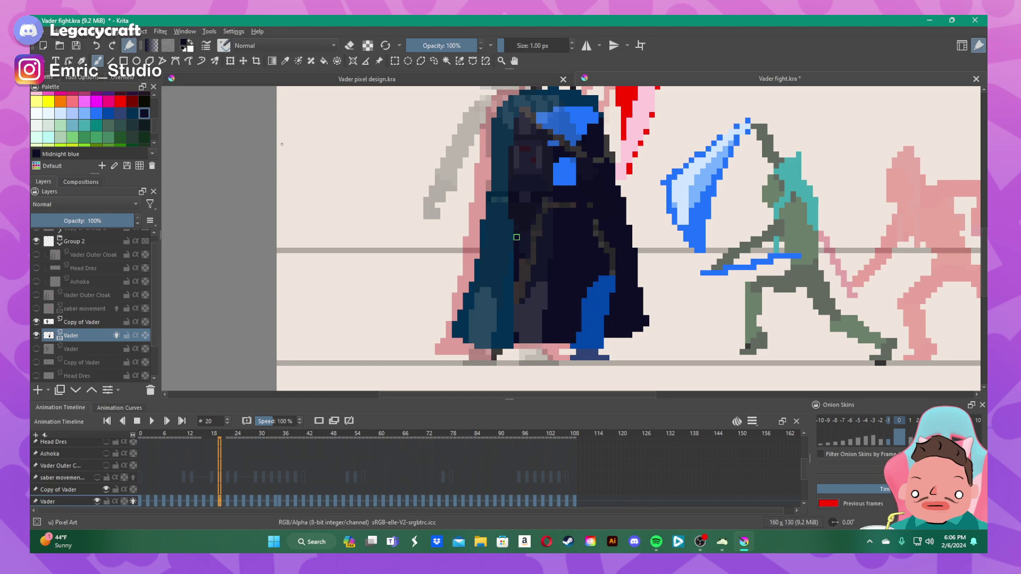
pyautogui.click(108, 113)
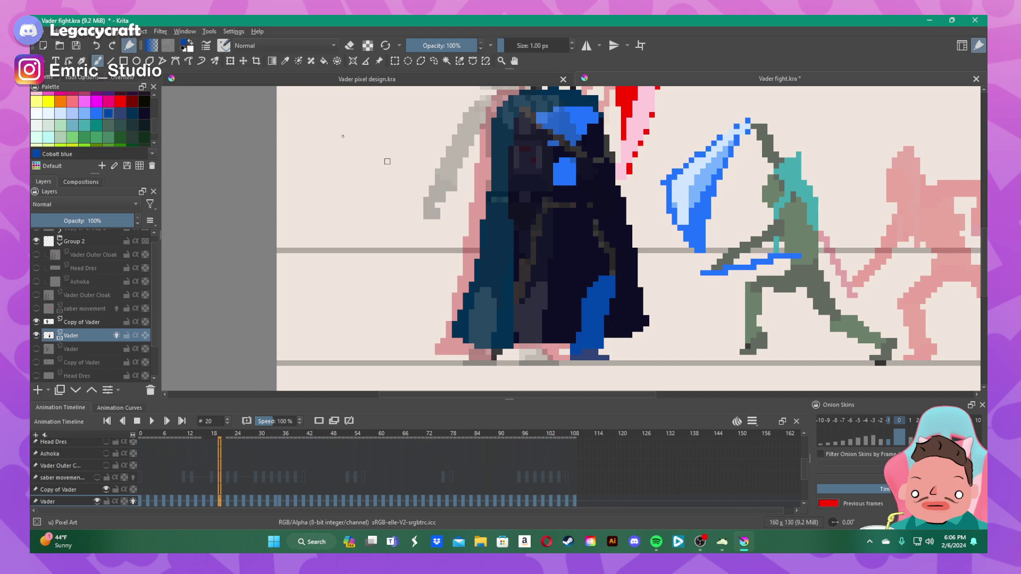
pyautogui.click(144, 113)
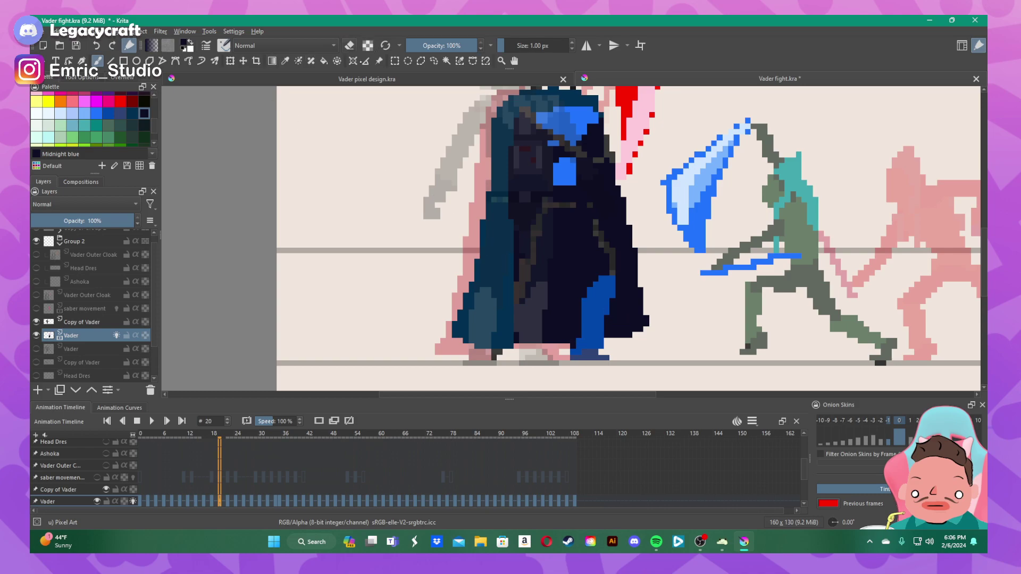
pyautogui.press('e')
pyautogui.press('x')
pyautogui.press('e')
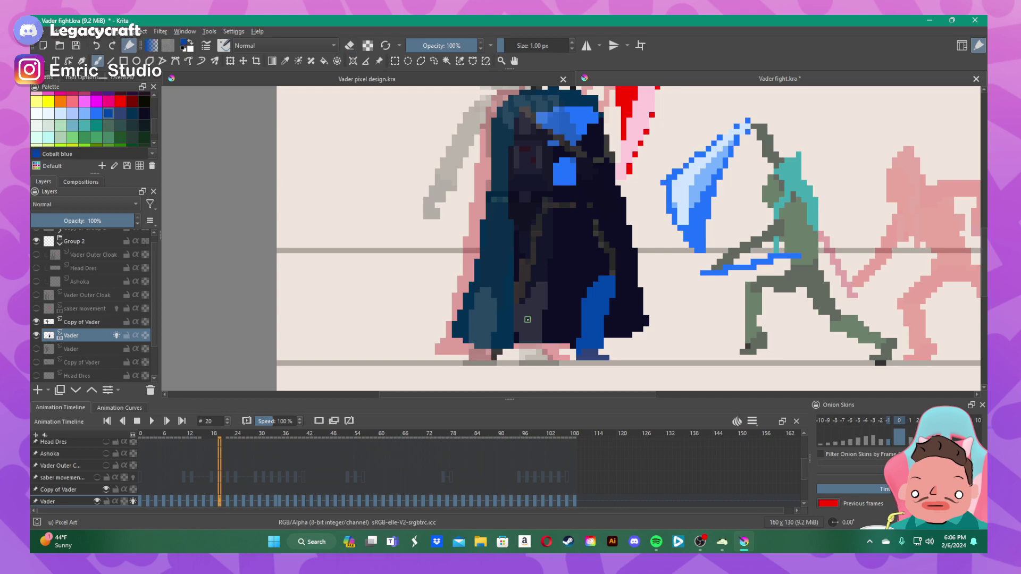
# - Paint Vader's rear foot Dark grey blue and the exposed part of his rear shin Cobalt blue beside the cloak on frame 20
pyautogui.click(120, 114)
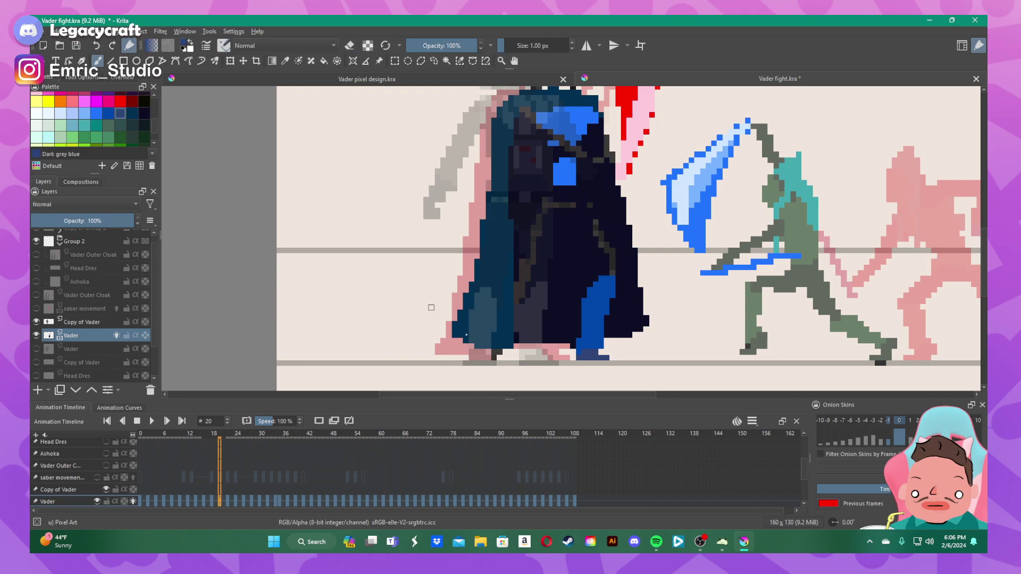
pyautogui.click(495, 357)
pyautogui.click(108, 114)
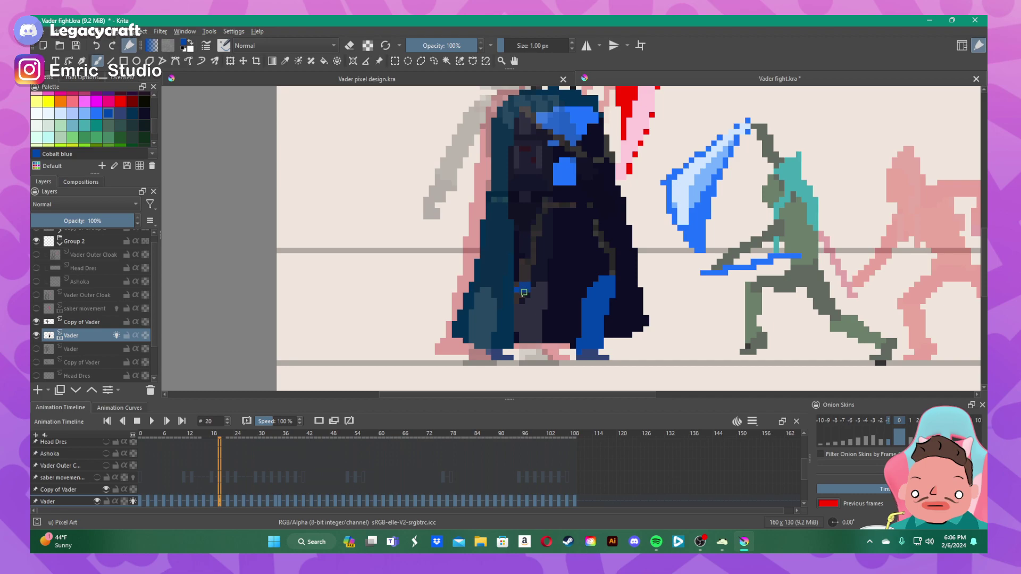
pyautogui.moveTo(523, 292); pyautogui.dragTo(511, 318)
pyautogui.click(132, 113)
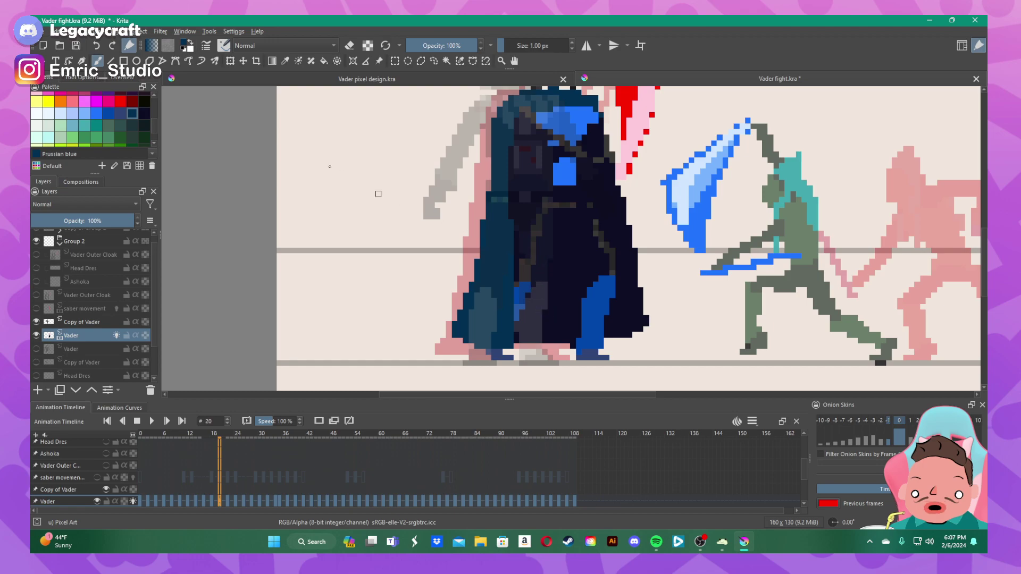
pyautogui.click(110, 114)
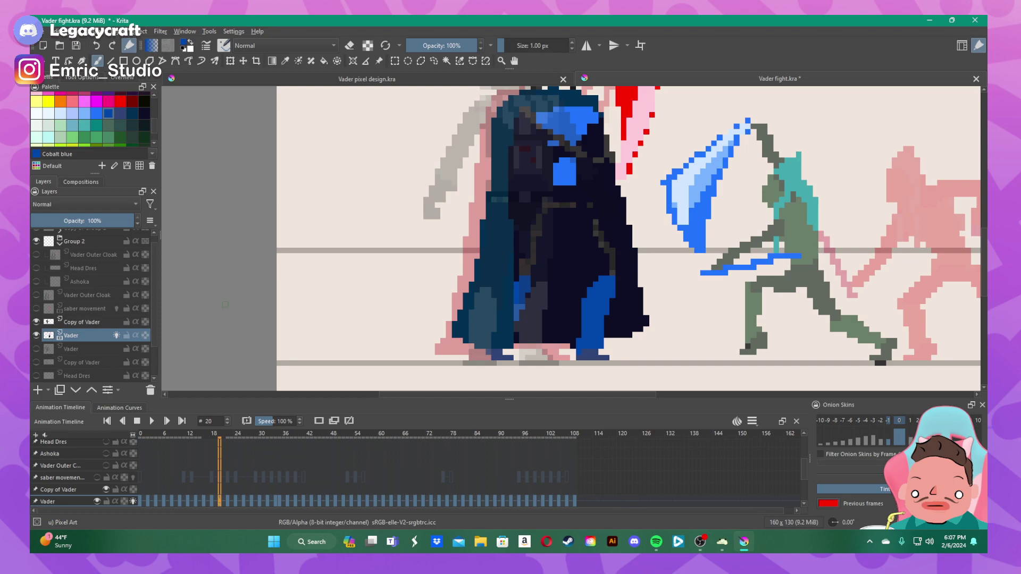
# - Play the animation from frame 22 to review the coloured legs, and save the file
pyautogui.click(227, 499)
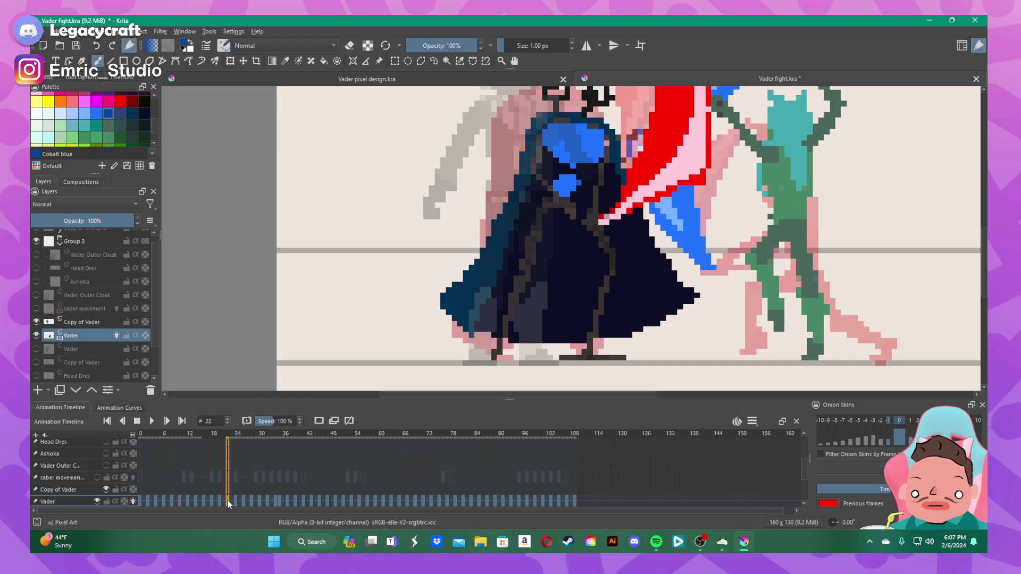
pyautogui.click(153, 420)
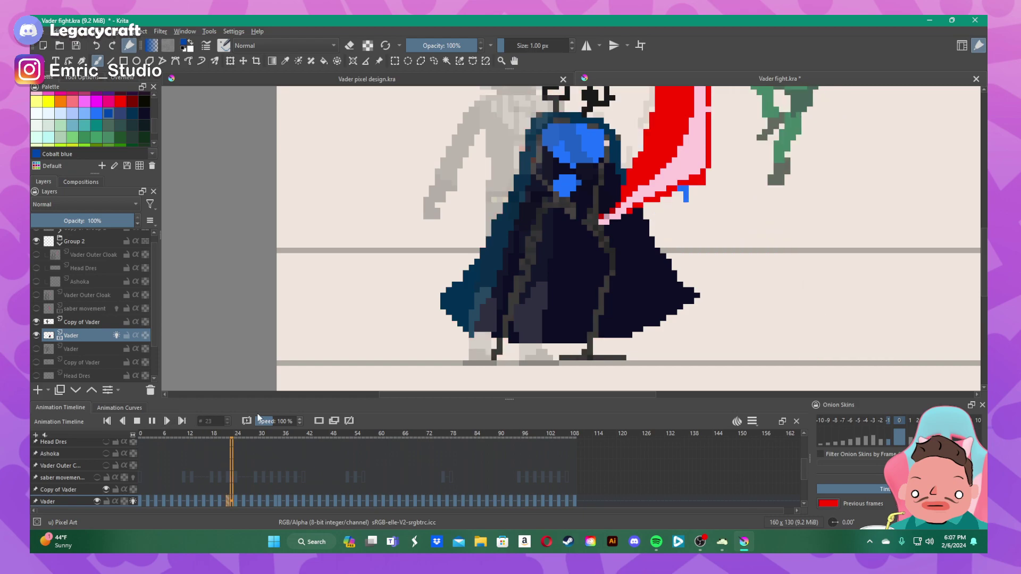
pyautogui.scroll(-4, 547, 198)
pyautogui.scroll(1, 547, 198)
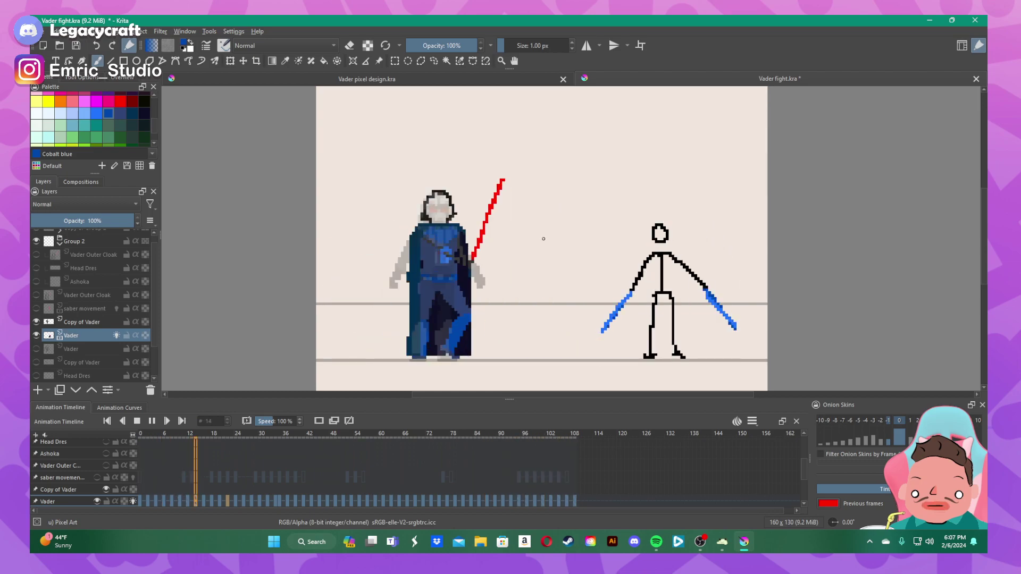
pyautogui.click(44, 33)
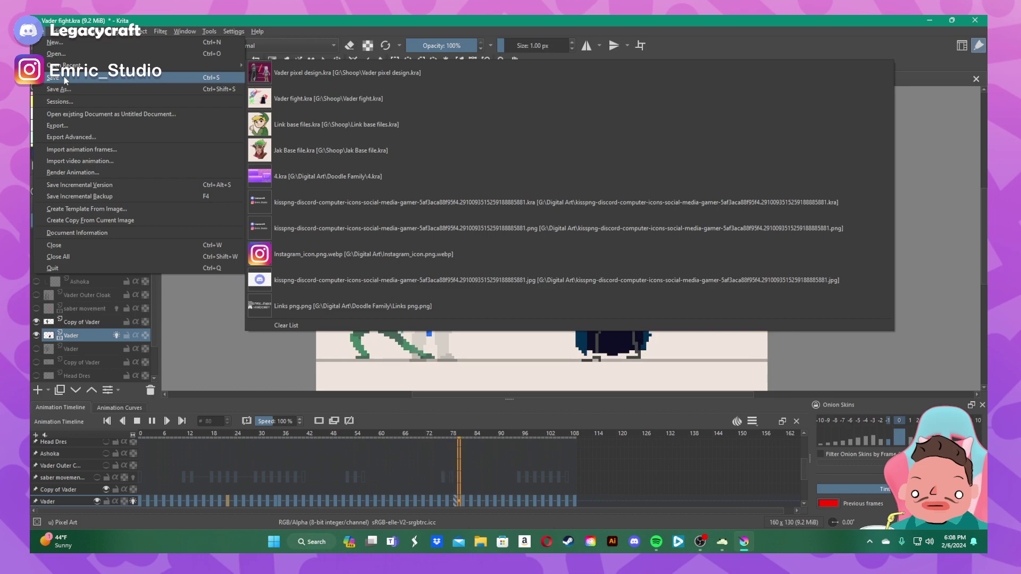
pyautogui.click(66, 80)
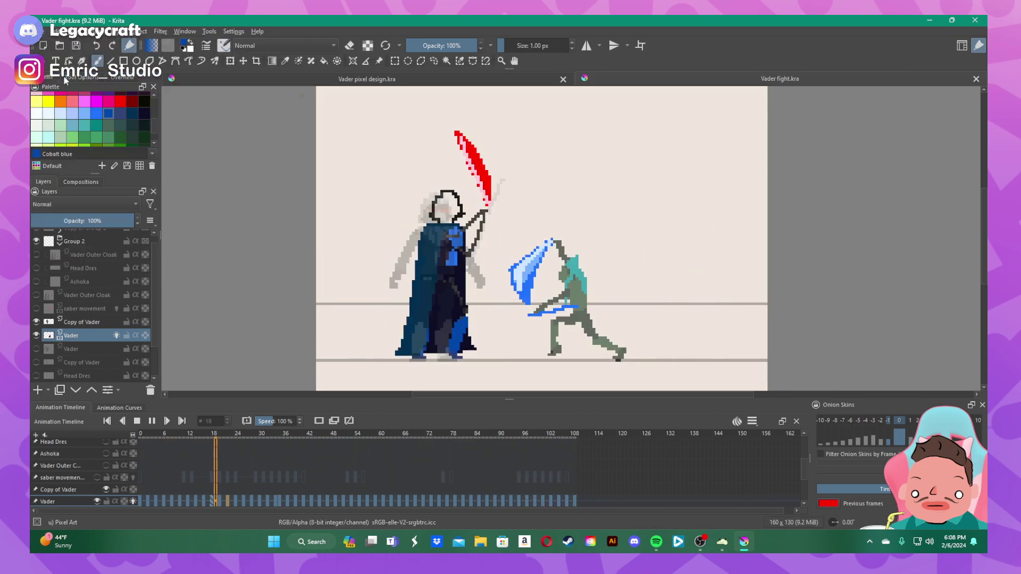
# - Hide the Copy of Vader layer and replay the animation
pyautogui.click(36, 322)
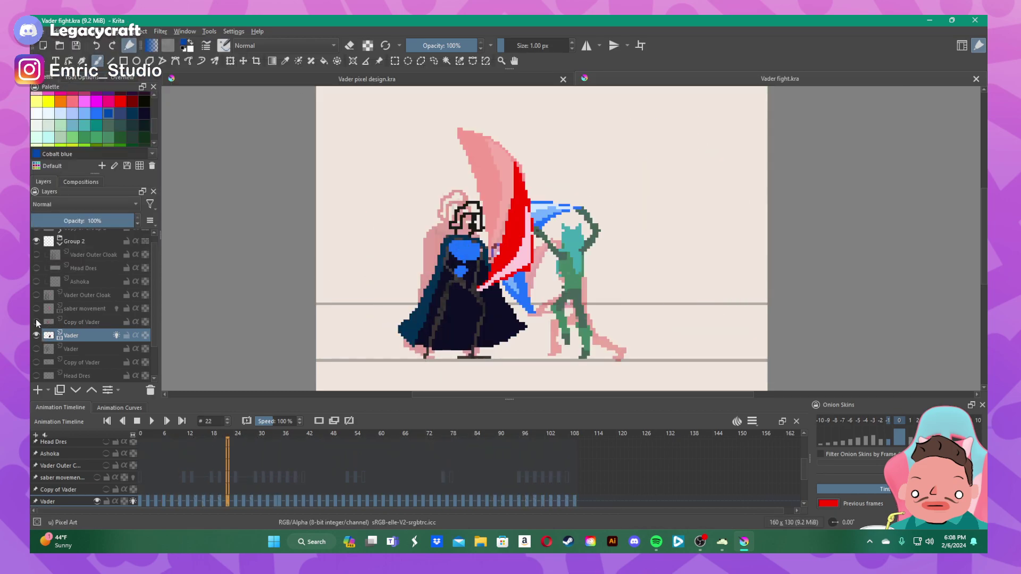
pyautogui.click(152, 421)
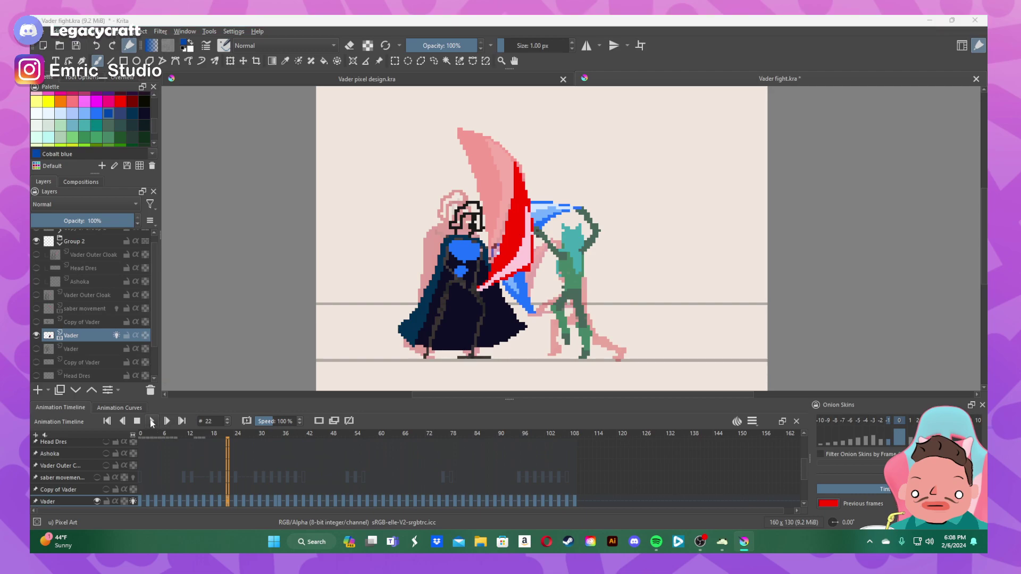